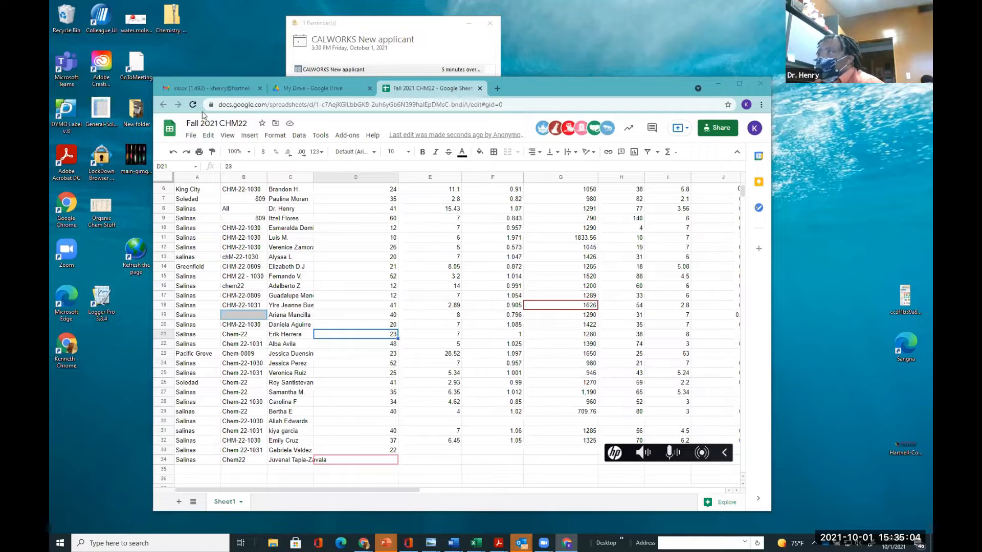
# Make a copy of the spreadsheet, replacing the 'Copy of' prefix in its name with the instructor's name
pyautogui.click(191, 135)
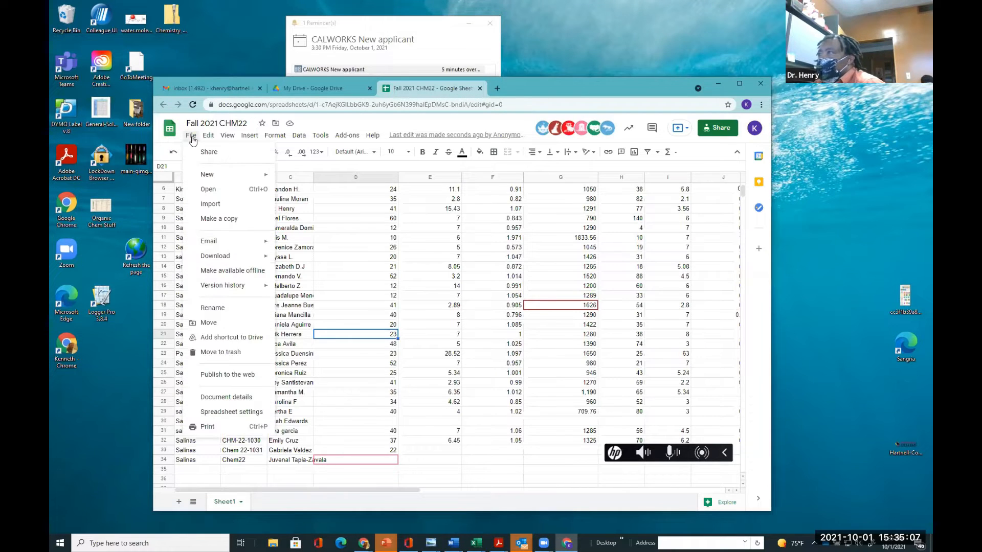
pyautogui.click(211, 221)
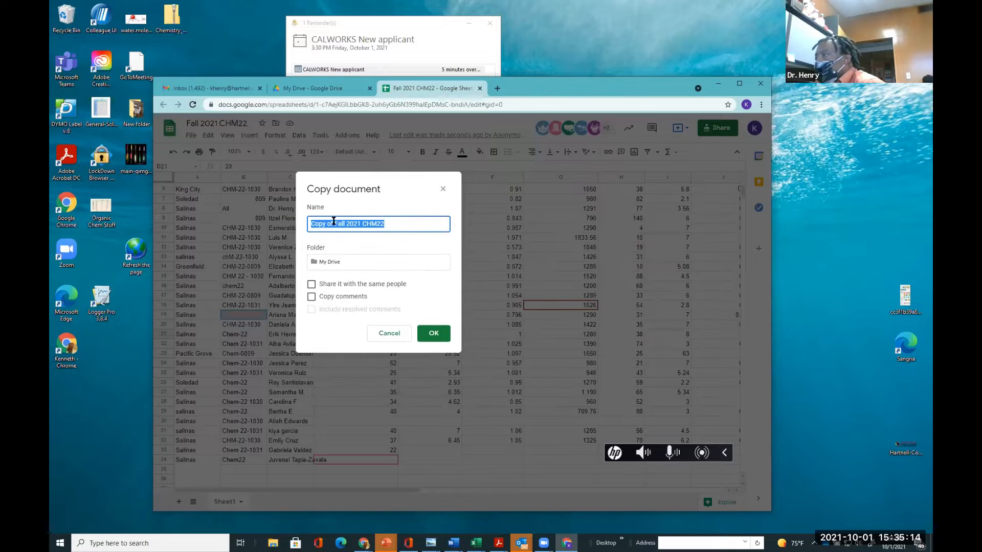
pyautogui.click(334, 223)
pyautogui.moveTo(334, 224); pyautogui.dragTo(279, 218)
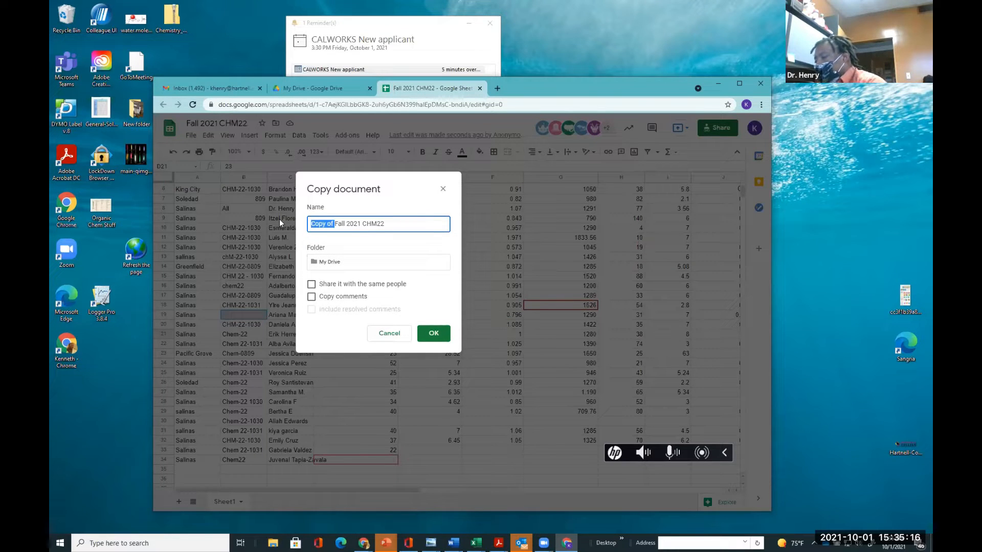
pyautogui.write('Dr')
pyautogui.write(' Hen')
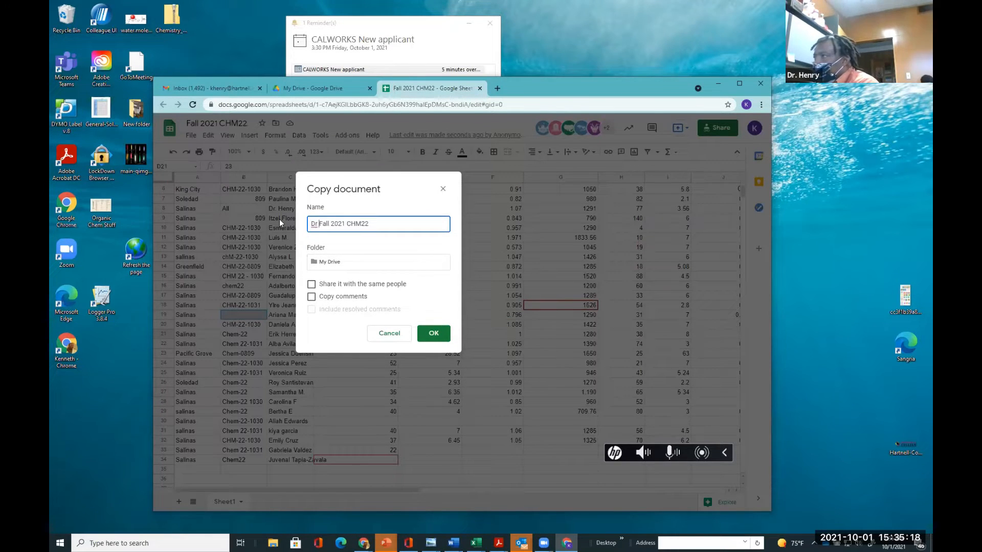
pyautogui.write("ry's")
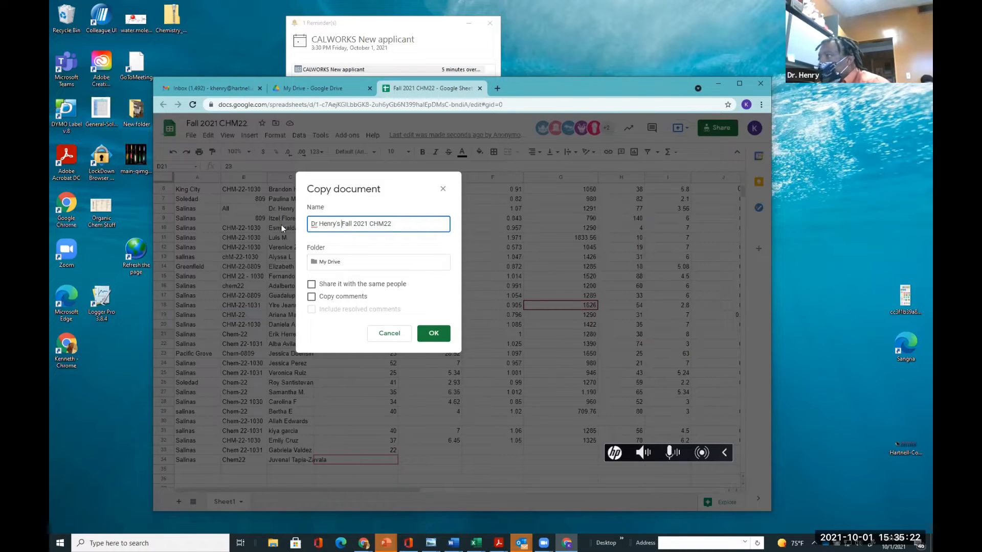
pyautogui.click(433, 333)
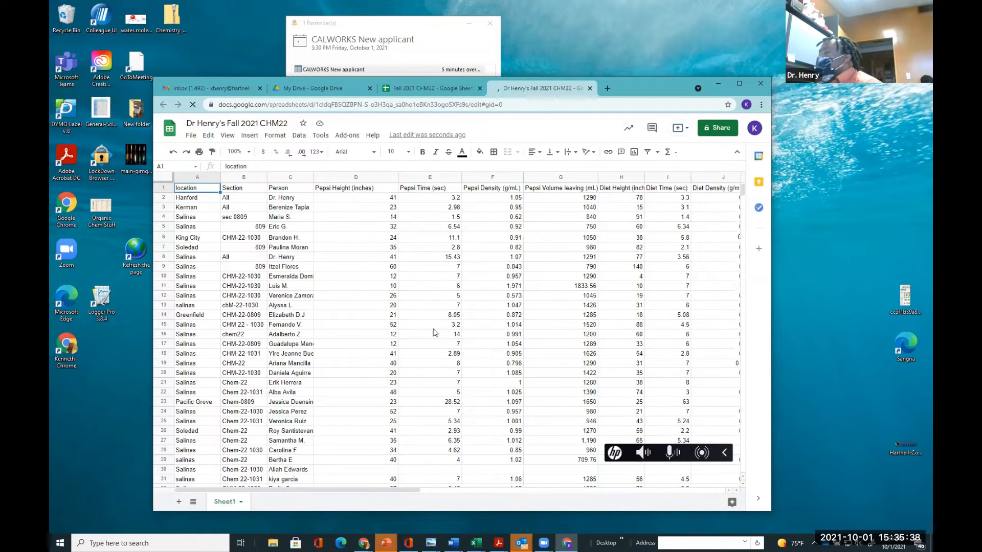
pyautogui.scroll(-4, 423, 386)
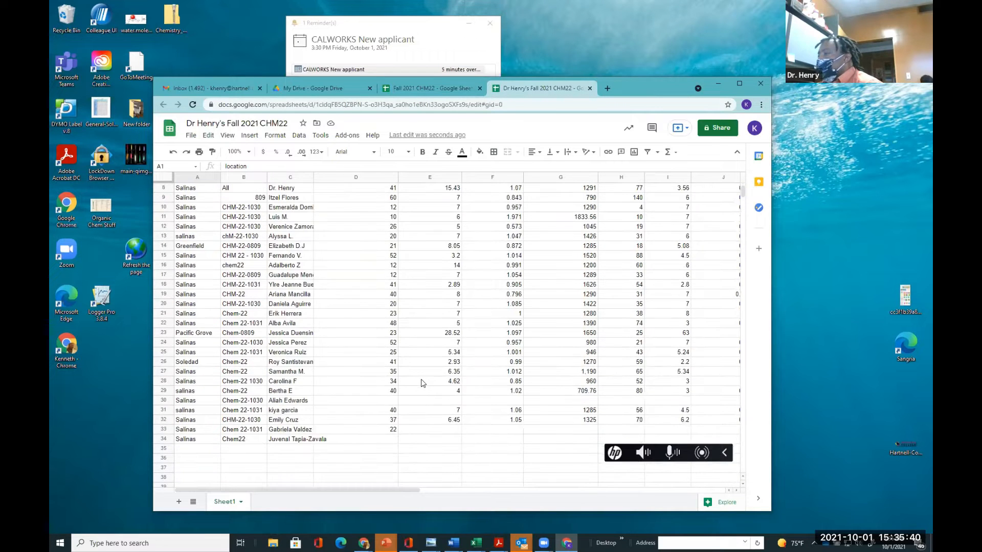
pyautogui.scroll(4, 423, 383)
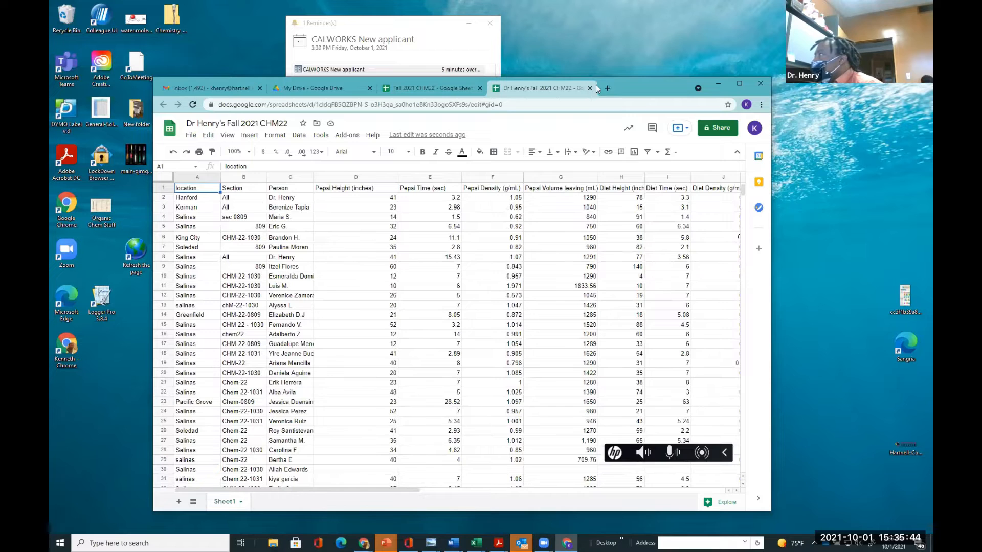
pyautogui.moveTo(622, 85); pyautogui.dragTo(576, 75)
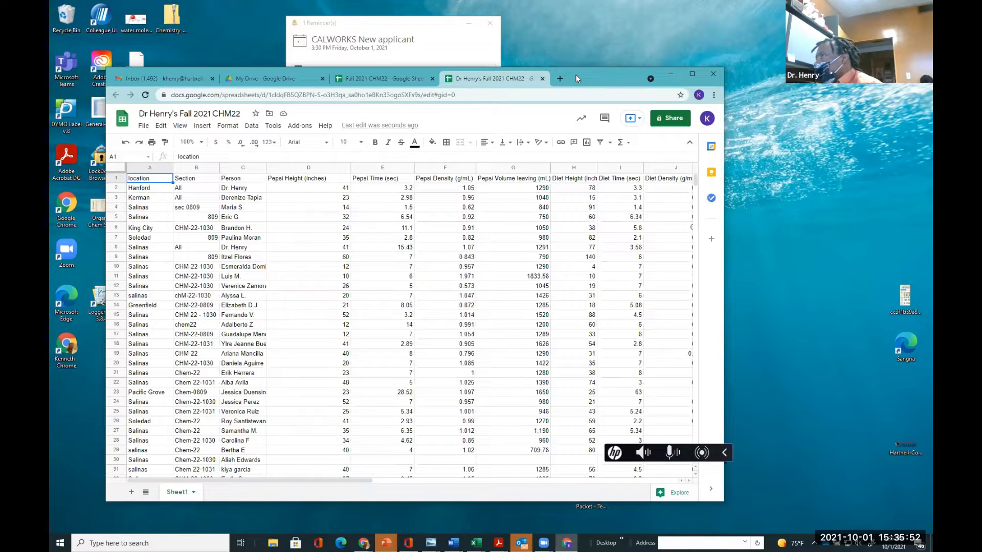
pyautogui.moveTo(575, 75); pyautogui.dragTo(577, 123)
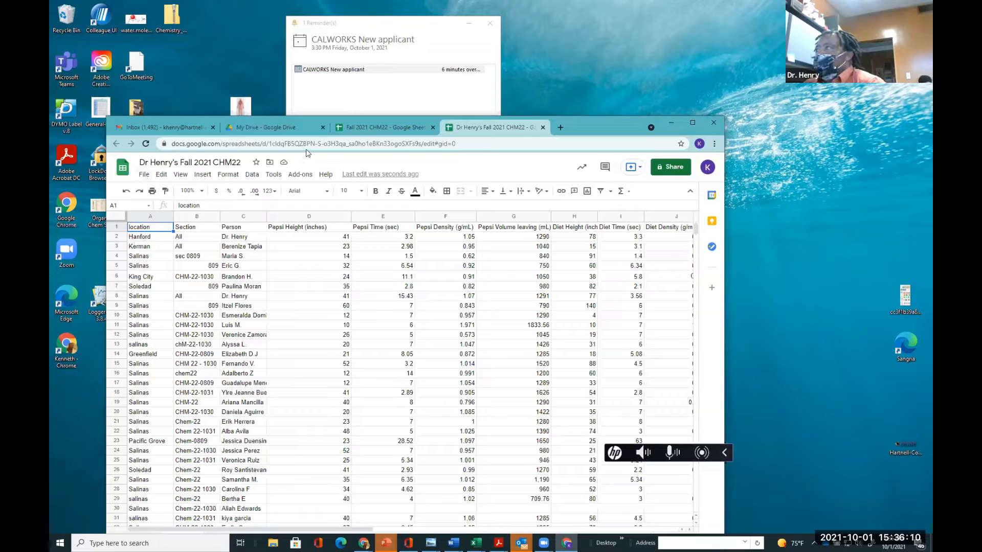
pyautogui.hotkey('ctrl', 'pageup')
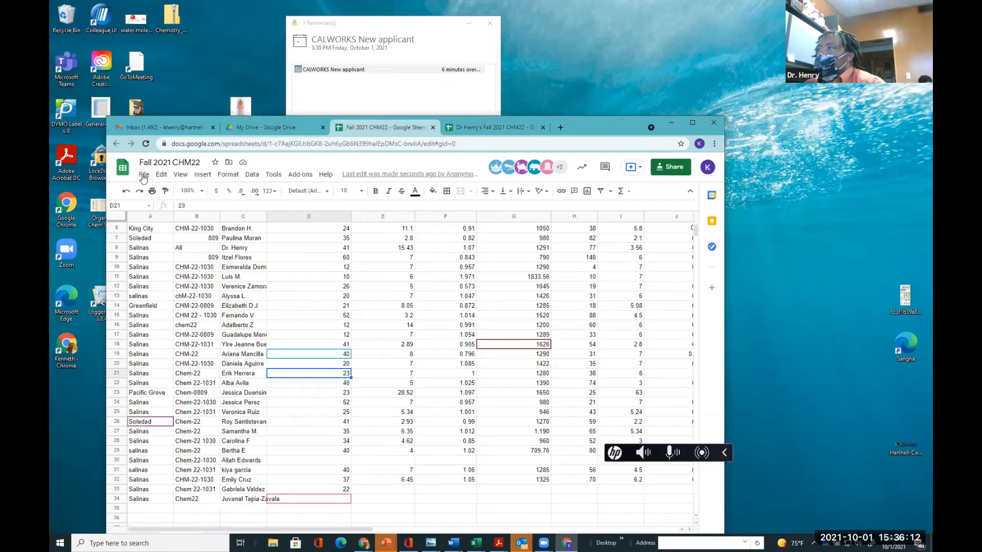
pyautogui.click(144, 175)
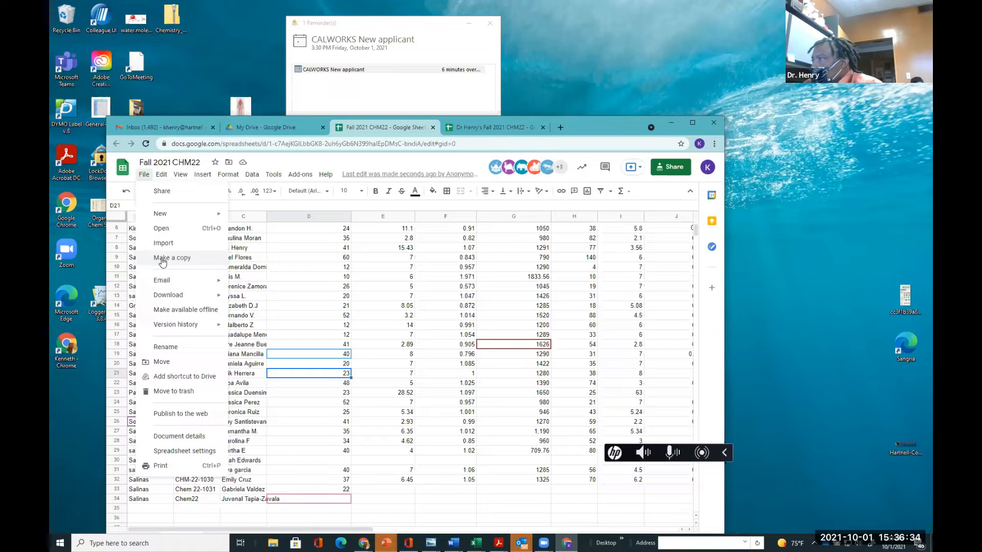
pyautogui.scroll(2, 501, 348)
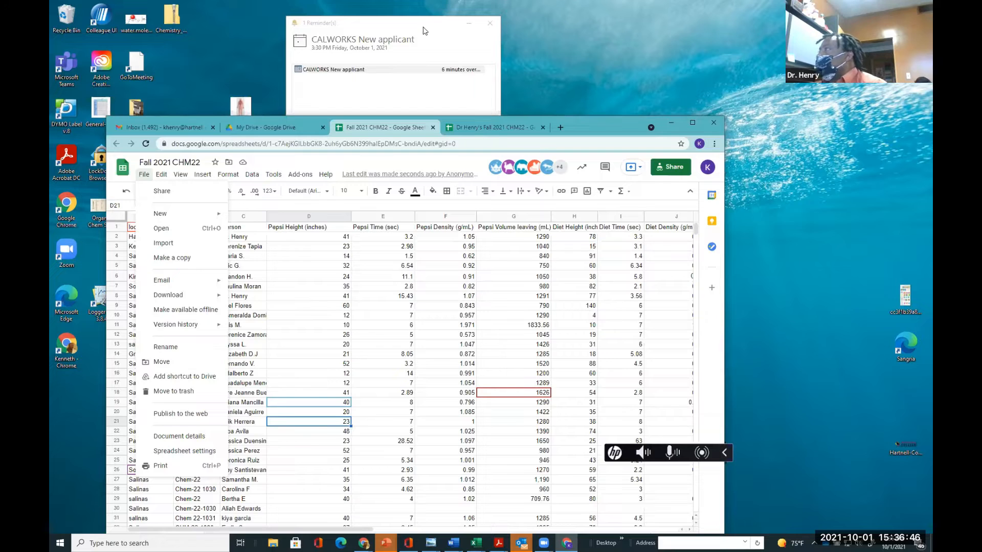
pyautogui.click(495, 127)
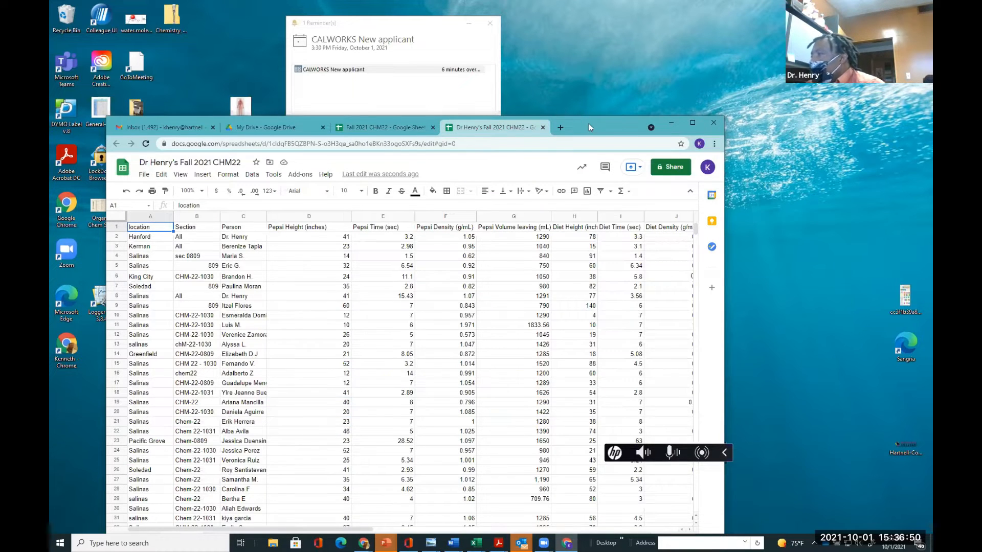
pyautogui.moveTo(588, 124); pyautogui.dragTo(578, 58)
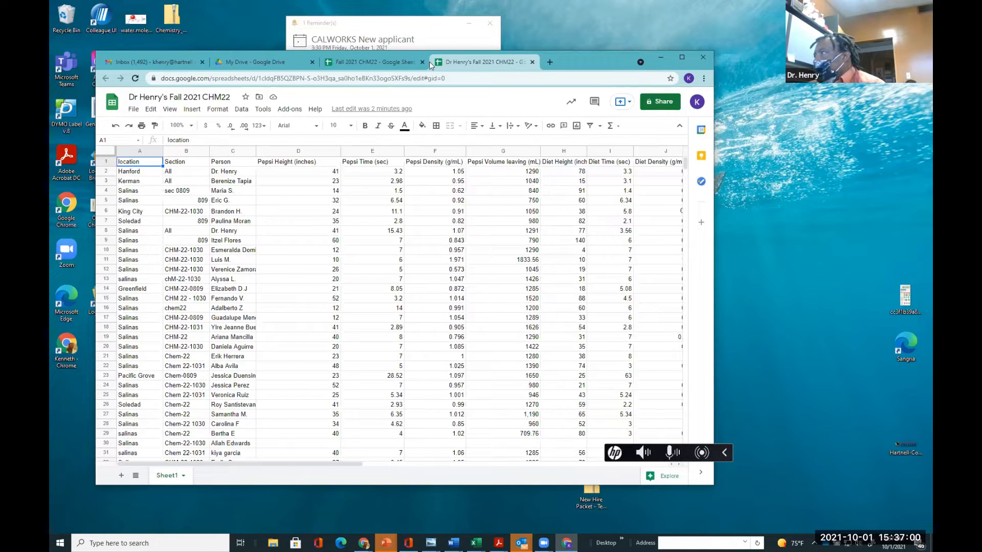
# Add a new sheet and rename Sheet1 to Main
pyautogui.moveTo(130, 470)
pyautogui.mouseDown()
pyautogui.moveTo(116, 470)
pyautogui.moveTo(117, 482)
pyautogui.moveTo(128, 484)
pyautogui.moveTo(134, 462)
pyautogui.mouseUp()
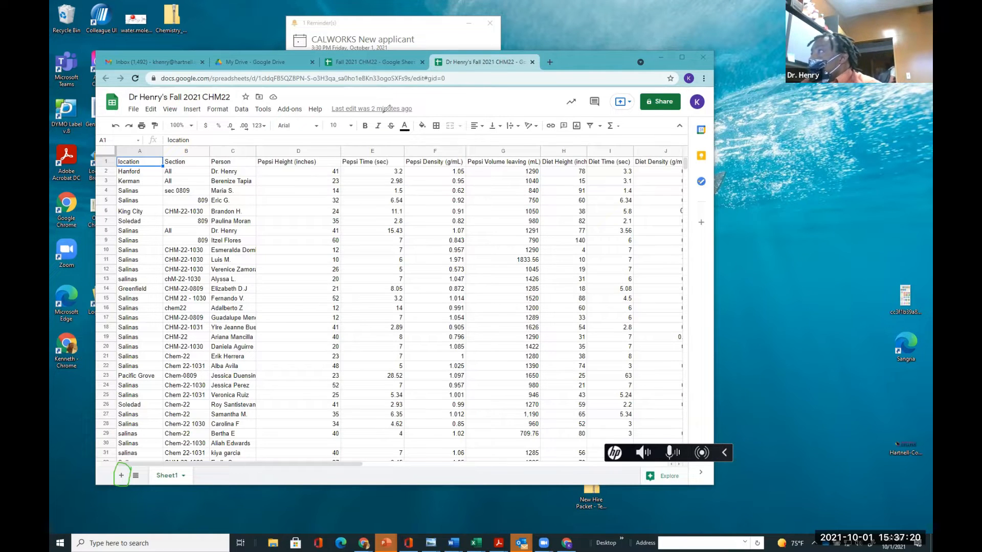
pyautogui.click(122, 476)
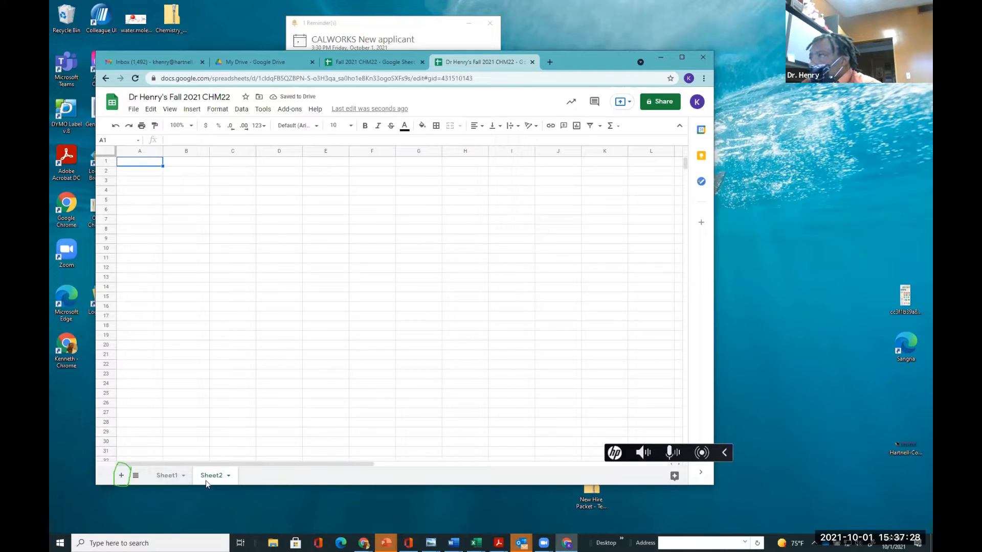
pyautogui.click(169, 477)
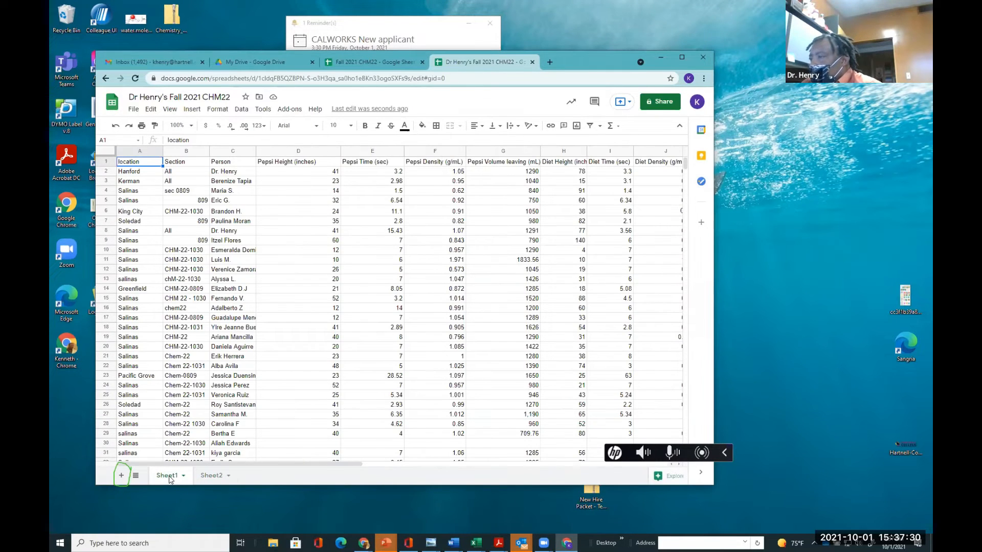
pyautogui.doubleClick(168, 477)
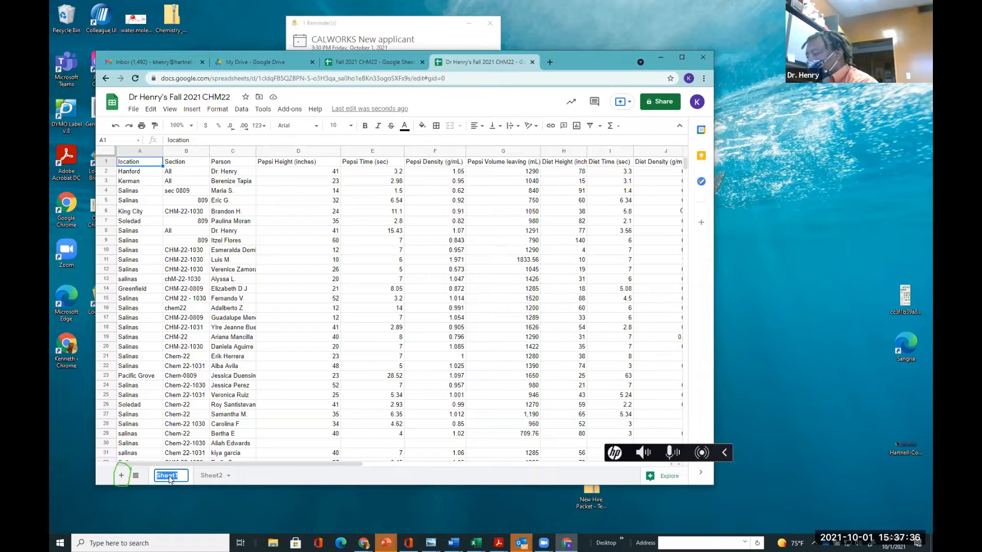
pyautogui.write('Main')
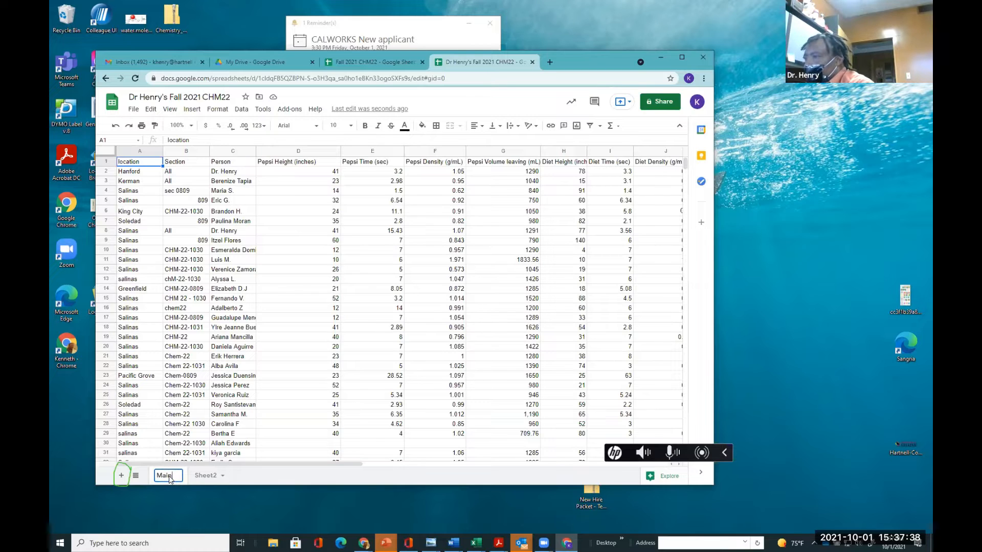
# Rename the new sheet to Height (cm)
pyautogui.doubleClick(199, 476)
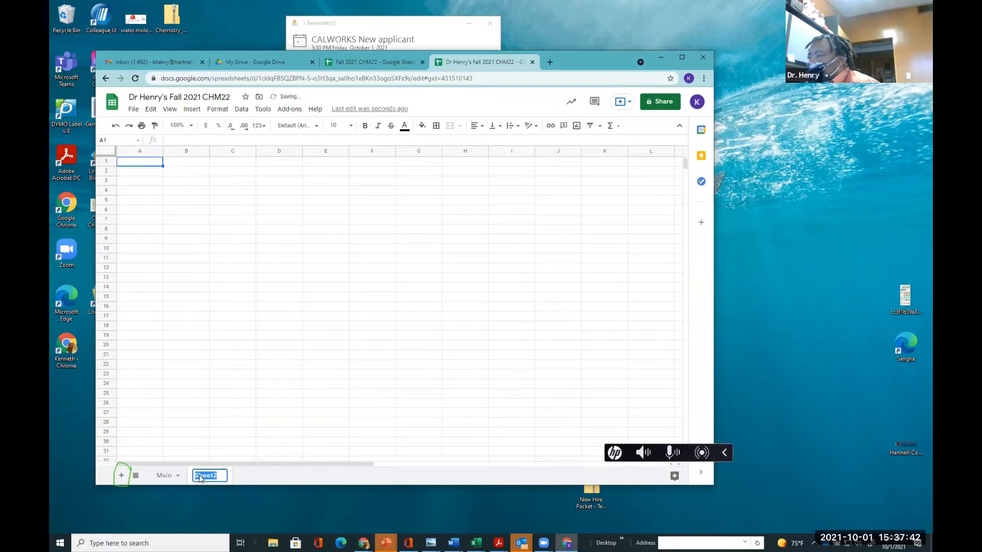
pyautogui.write('Height')
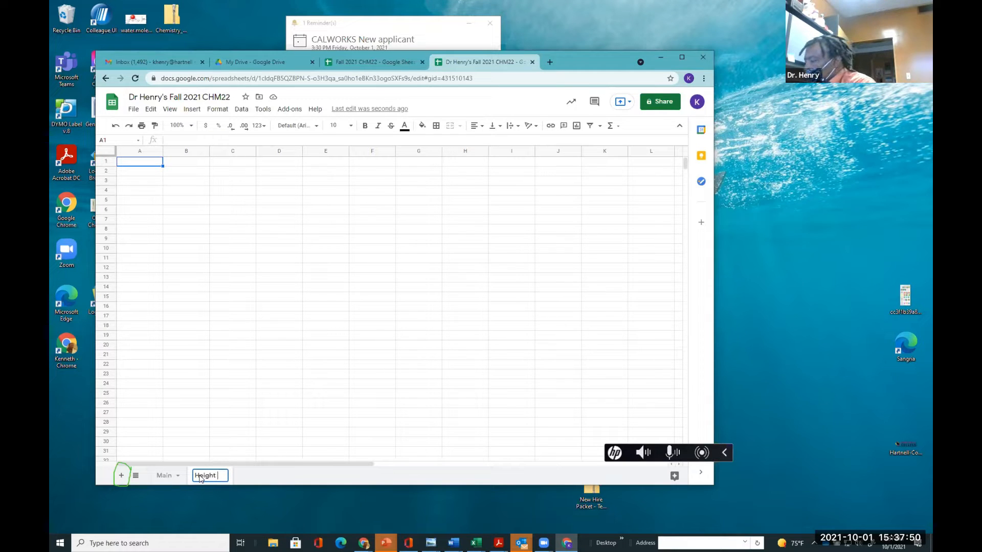
pyautogui.write(' (')
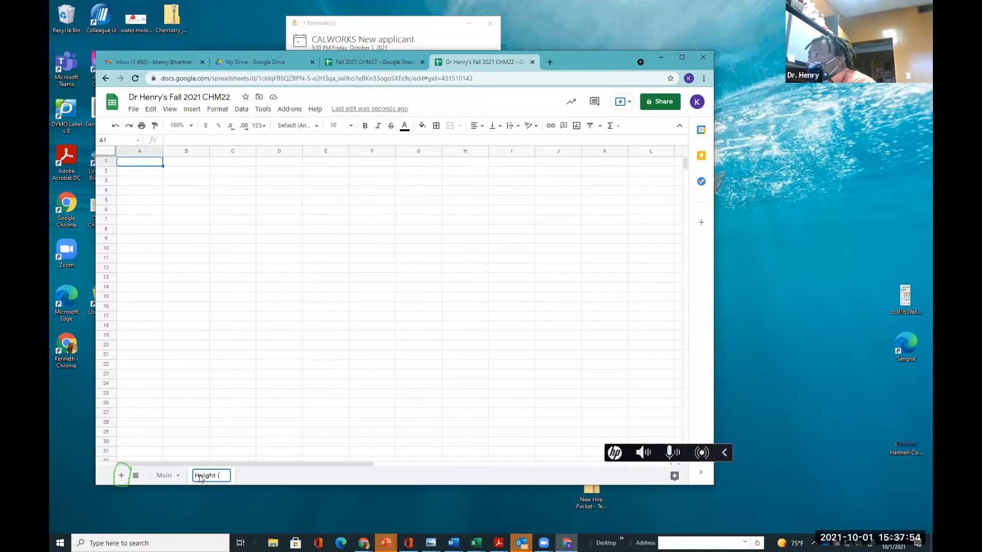
pyautogui.write('cm)')
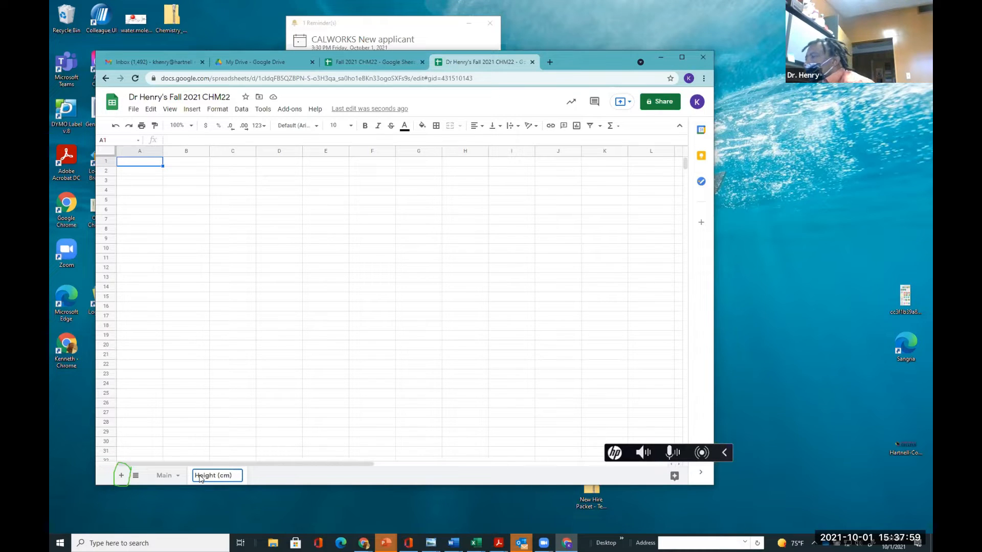
pyautogui.click(227, 384)
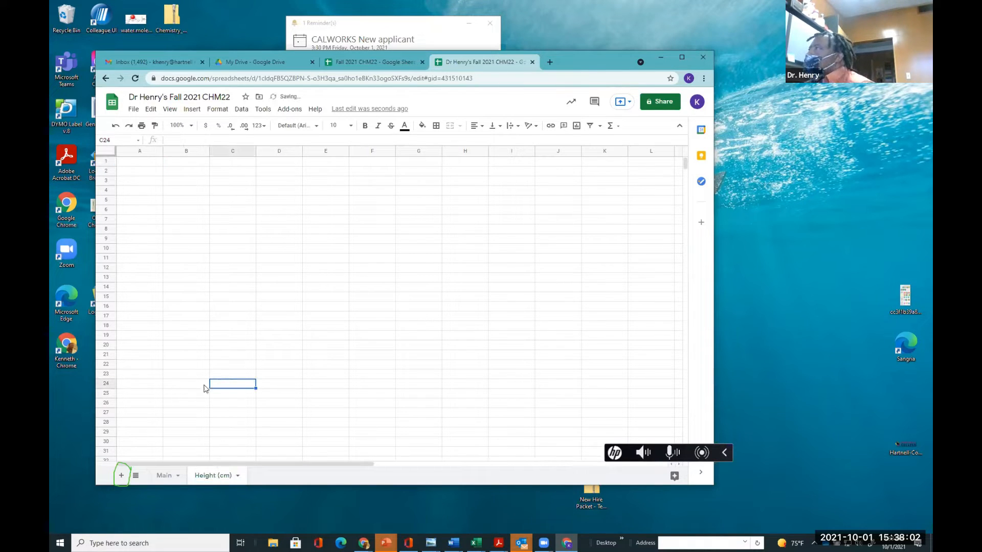
# Copy the location, section and person columns, rows 1 to 34, from the Main sheet
pyautogui.click(162, 476)
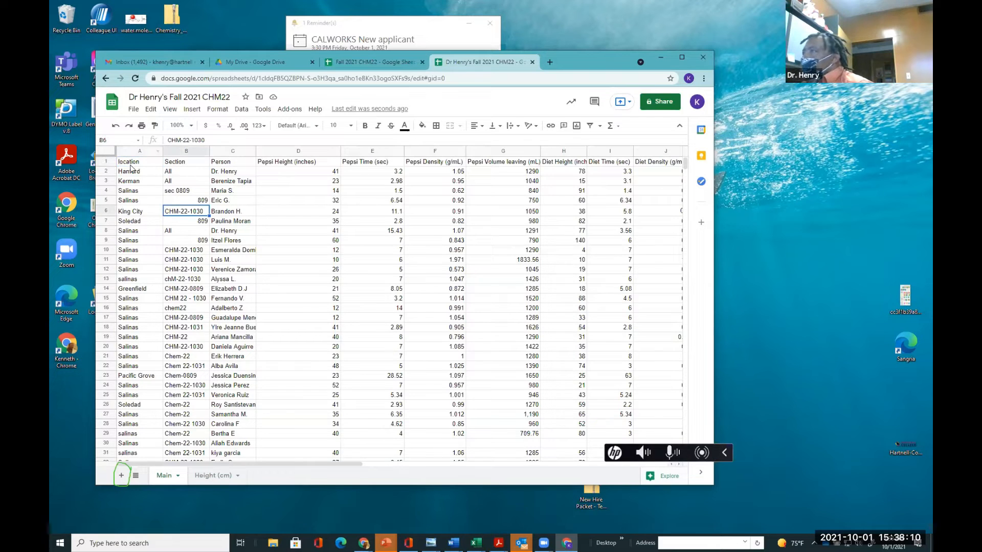
pyautogui.moveTo(132, 163); pyautogui.dragTo(234, 385)
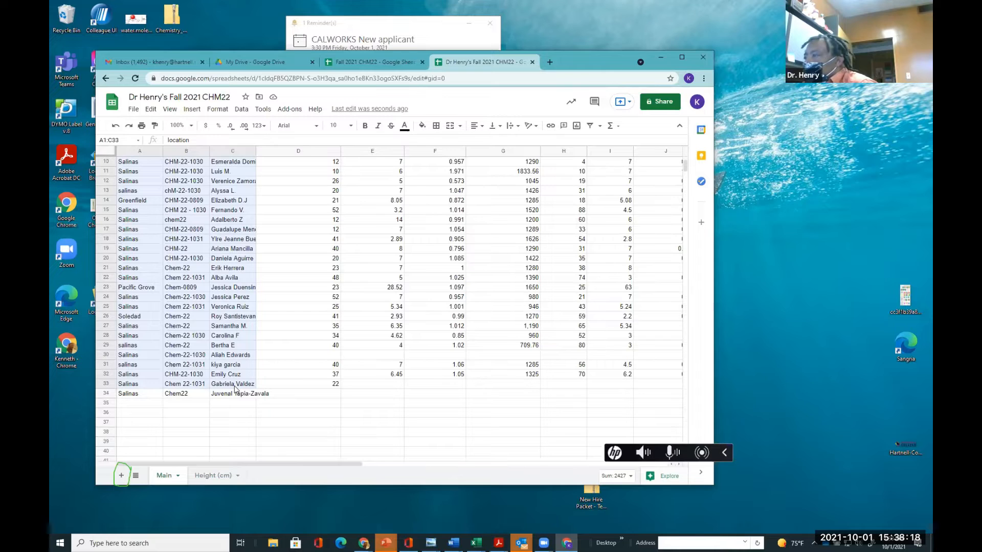
pyautogui.moveTo(235, 388); pyautogui.dragTo(236, 398)
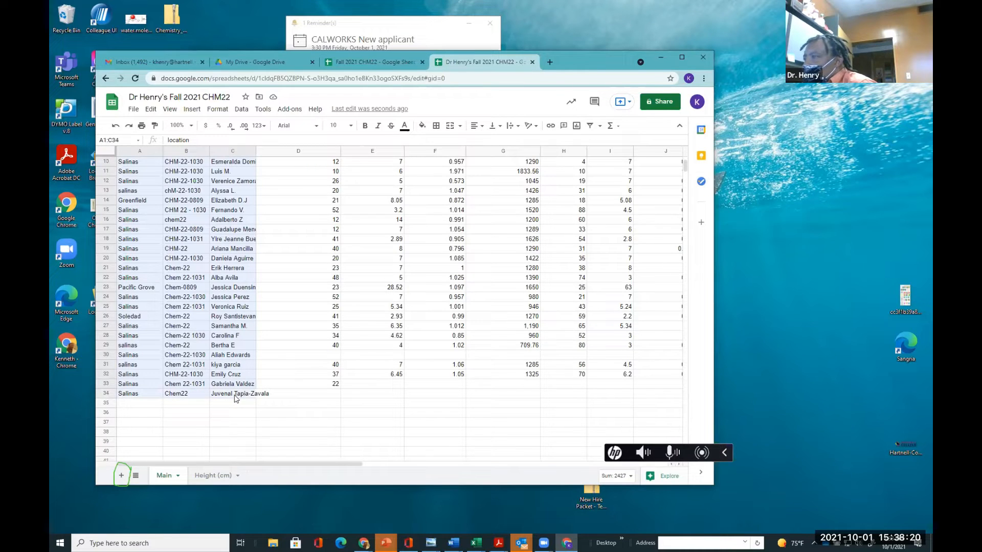
pyautogui.rightClick(237, 399)
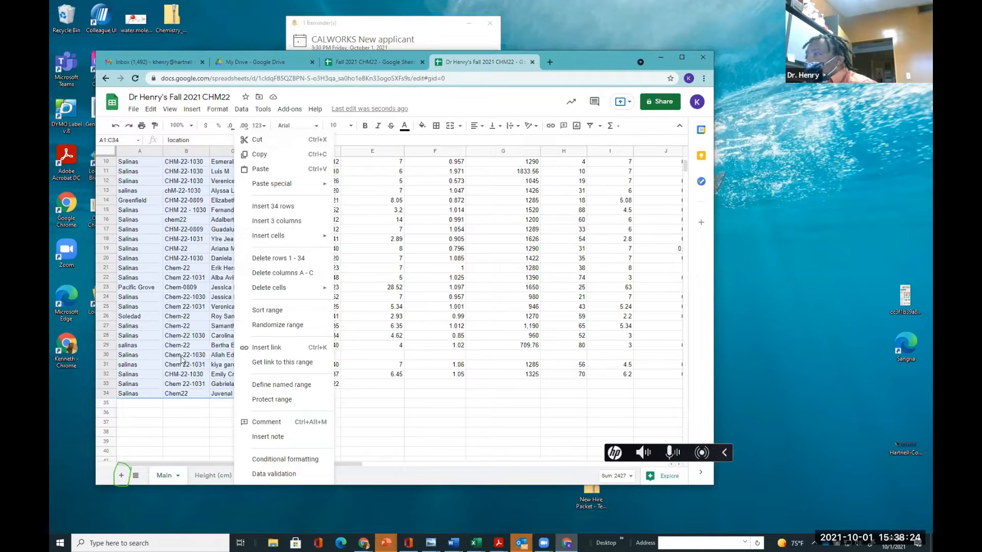
pyautogui.click(203, 427)
pyautogui.scroll(3, 148, 245)
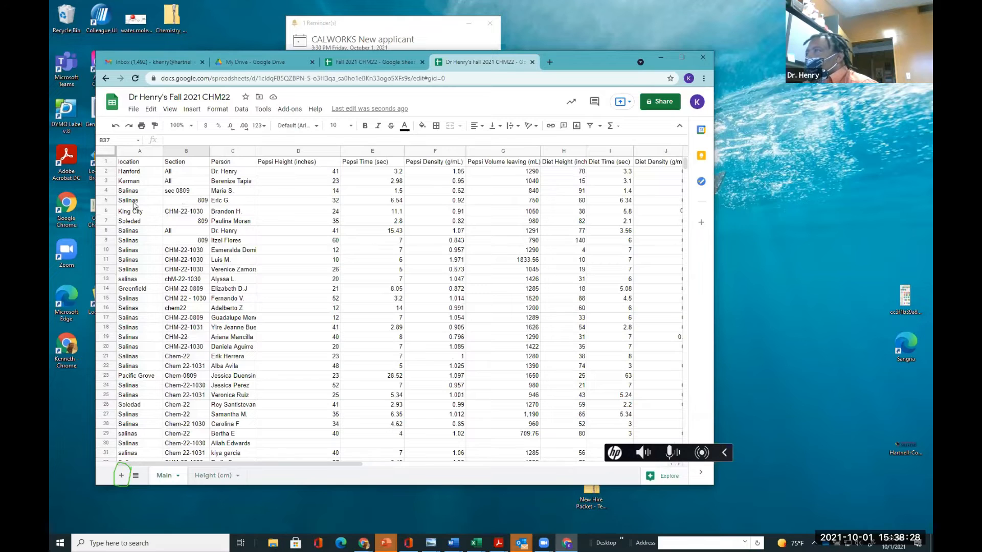
pyautogui.moveTo(128, 161); pyautogui.dragTo(231, 428)
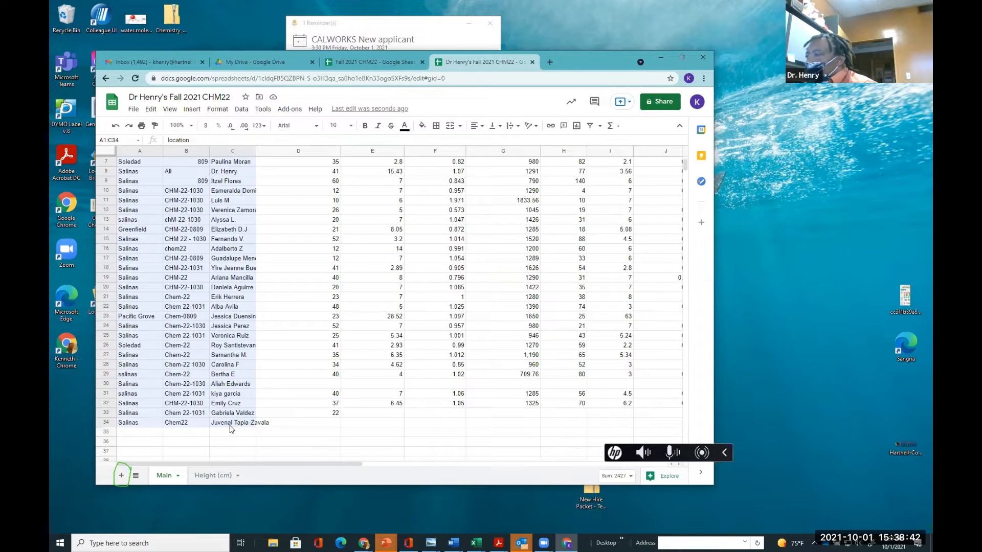
pyautogui.moveTo(230, 427); pyautogui.dragTo(230, 427)
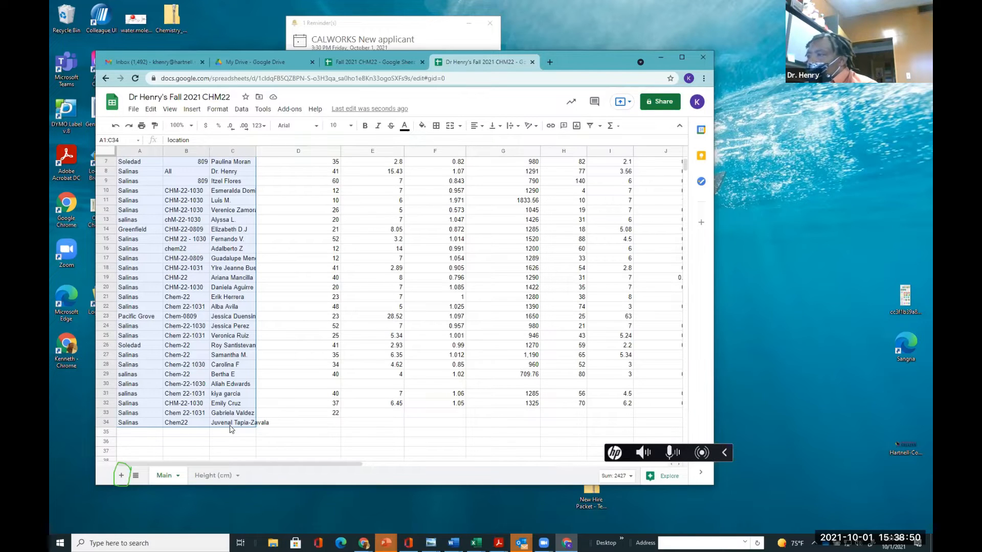
pyautogui.rightClick(230, 426)
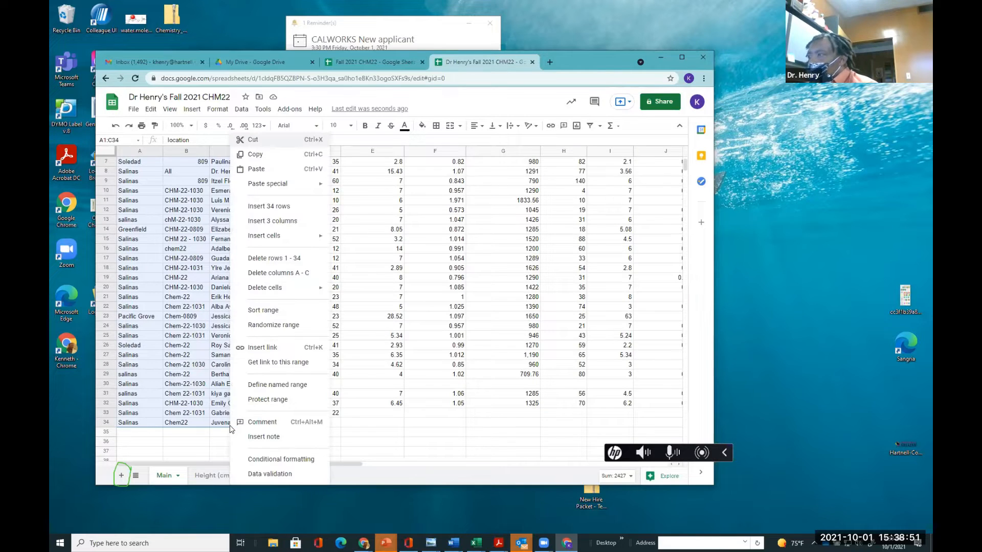
pyautogui.click(253, 156)
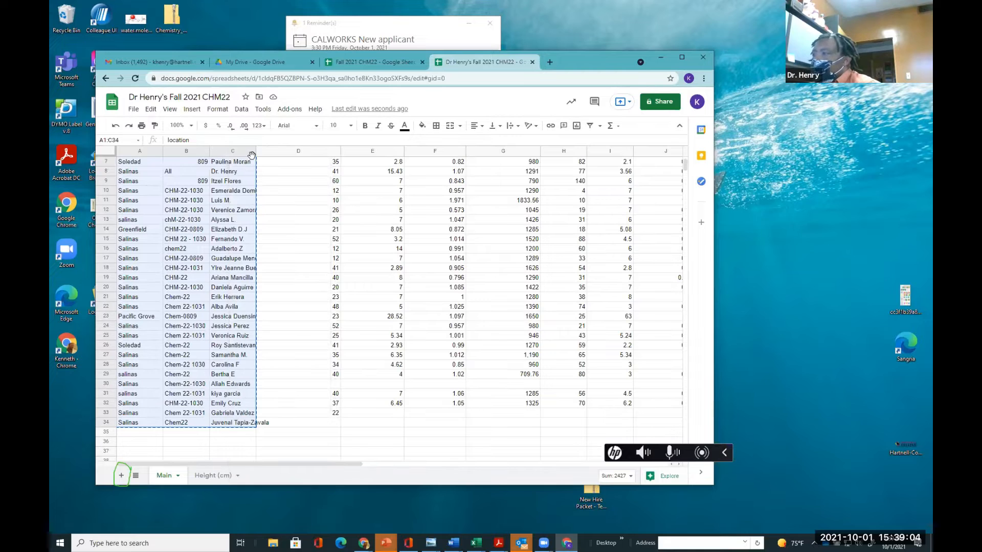
# Paste the copied location, section and person columns into cell A1 of the Height (cm) sheet
pyautogui.click(196, 476)
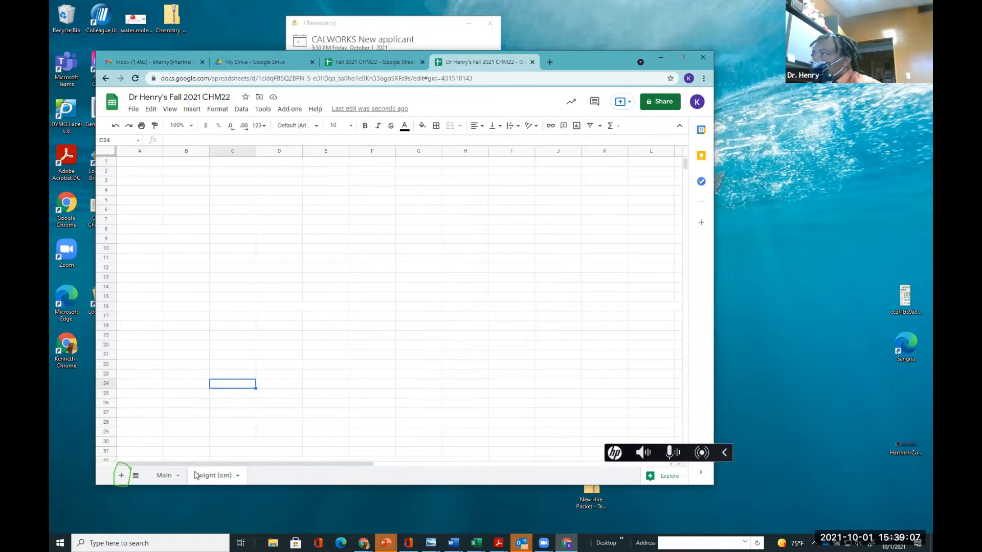
pyautogui.click(132, 163)
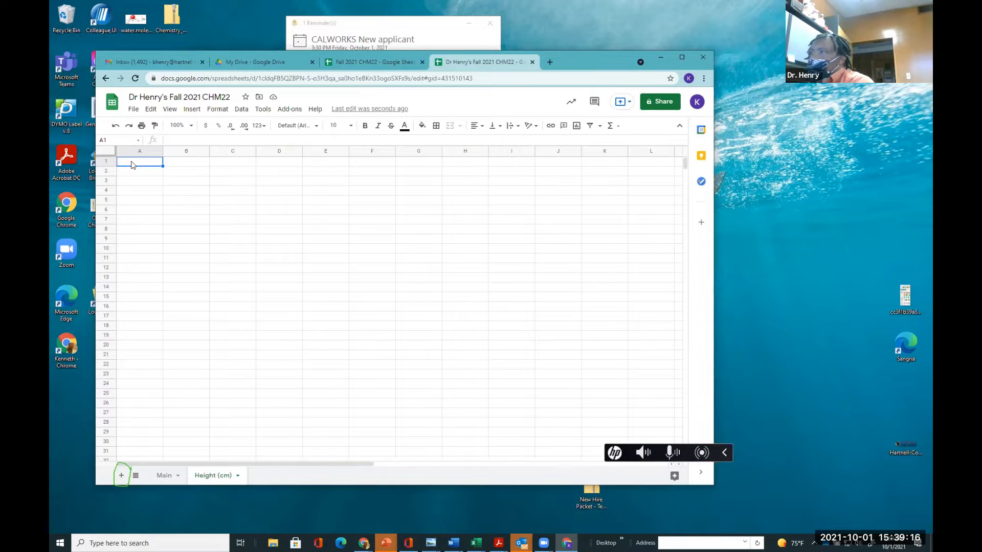
pyautogui.hotkey('ctrl', 'v')
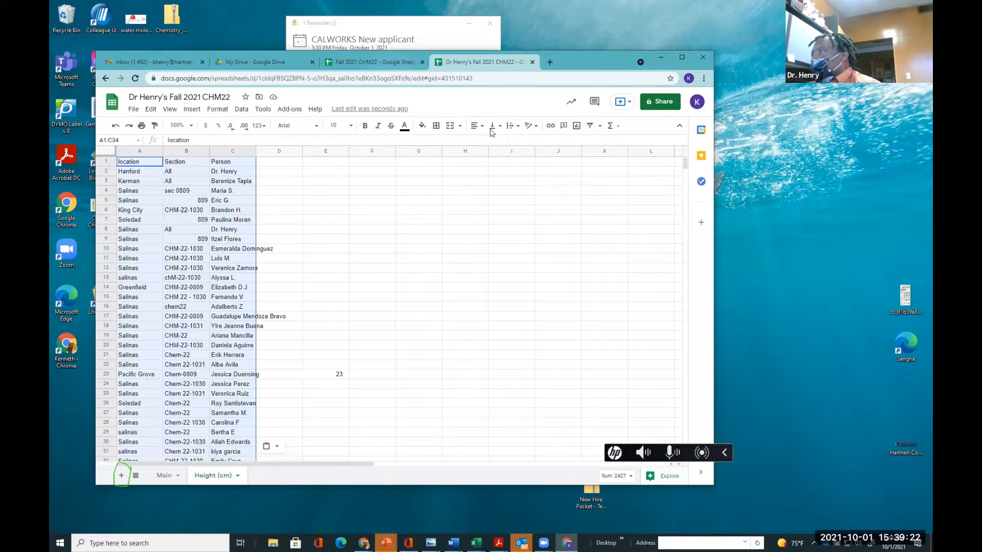
pyautogui.click(479, 153)
pyautogui.write('C')
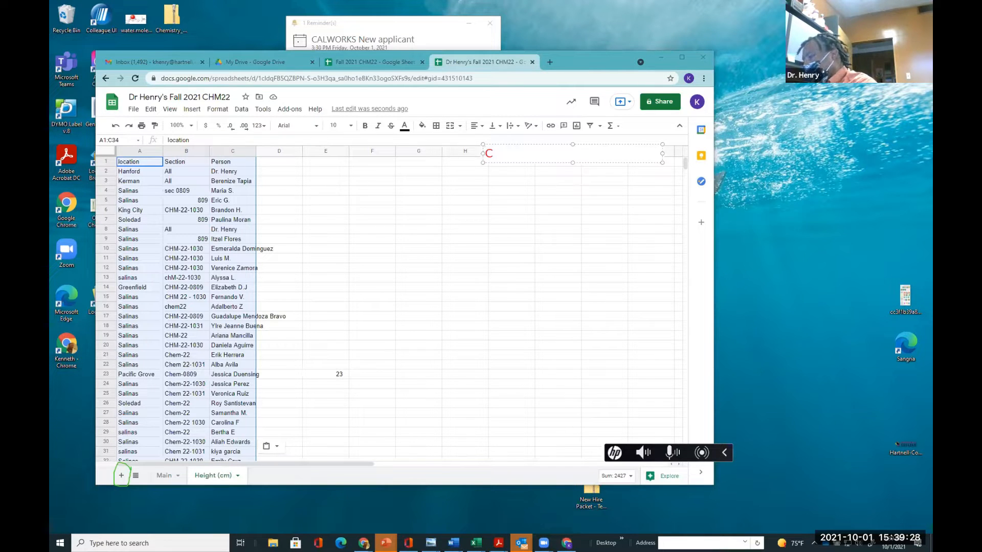
pyautogui.write('tr')
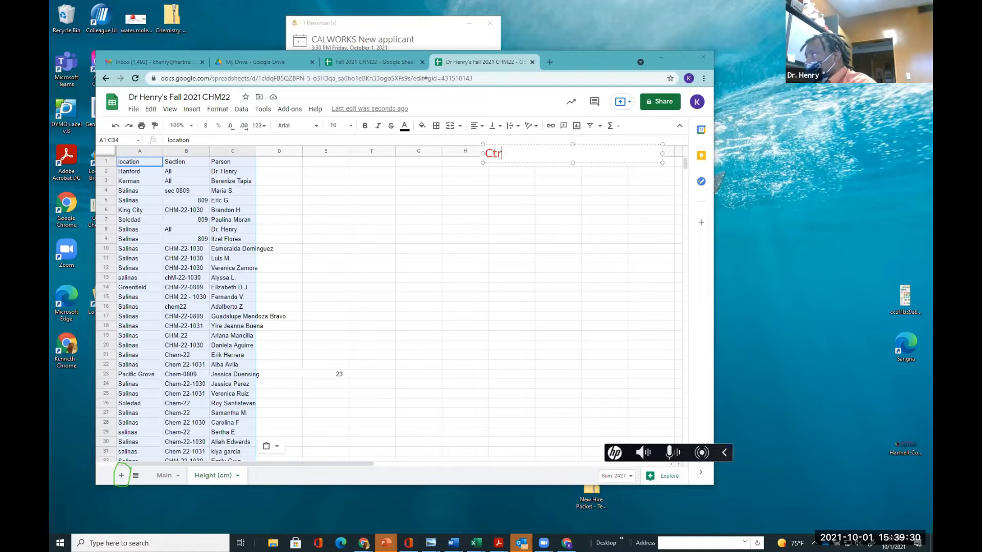
pyautogui.write('l')
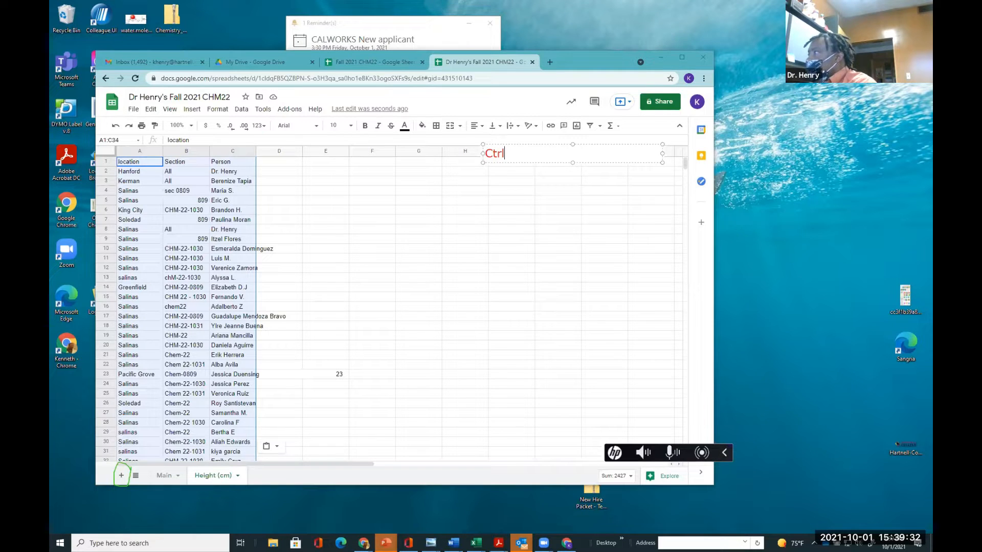
pyautogui.write(' C copy')
pyautogui.press('Return')
pyautogui.write('Ctro')
pyautogui.press('BackSpace')
pyautogui.write('l V')
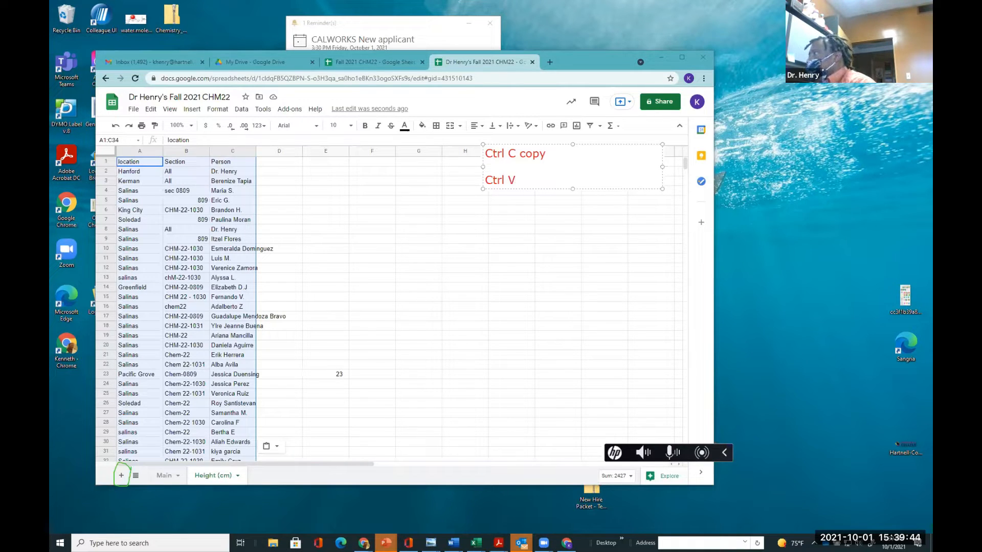
pyautogui.write(' paste')
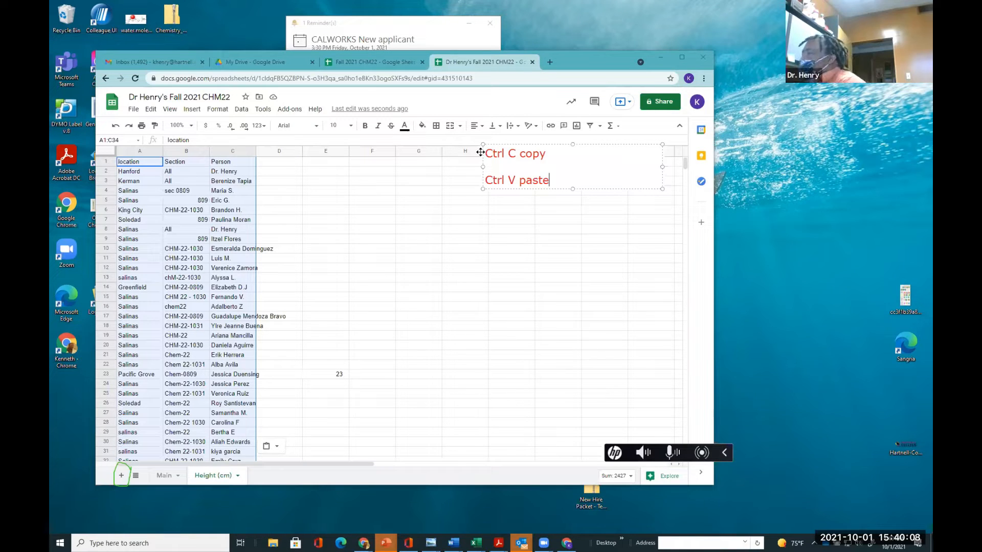
pyautogui.press('Return')
pyautogui.press('Return')
pyautogui.write('mac')
pyautogui.press('Return')
pyautogui.write('cmd ')
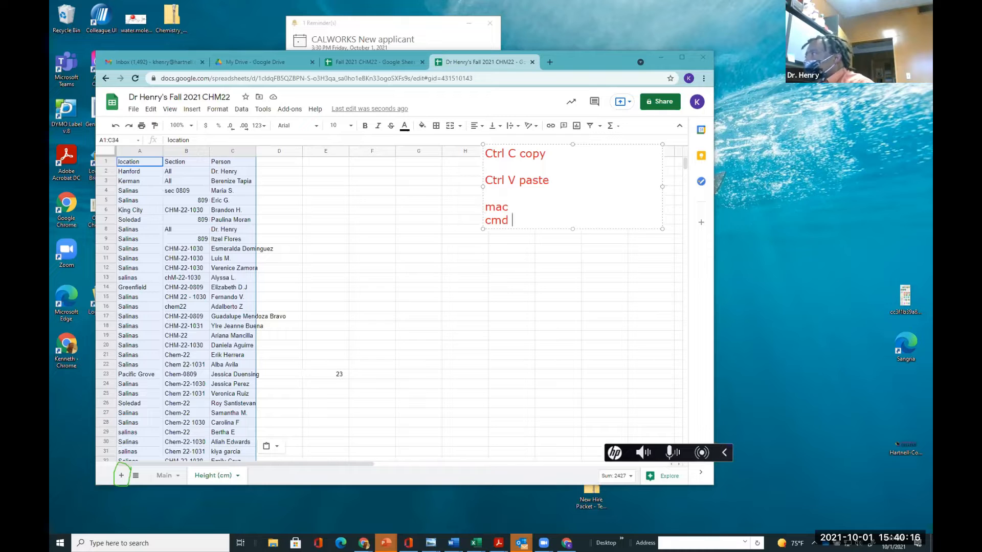
pyautogui.write('C')
pyautogui.press('Return')
pyautogui.press('Return')
pyautogui.write('Cmd V')
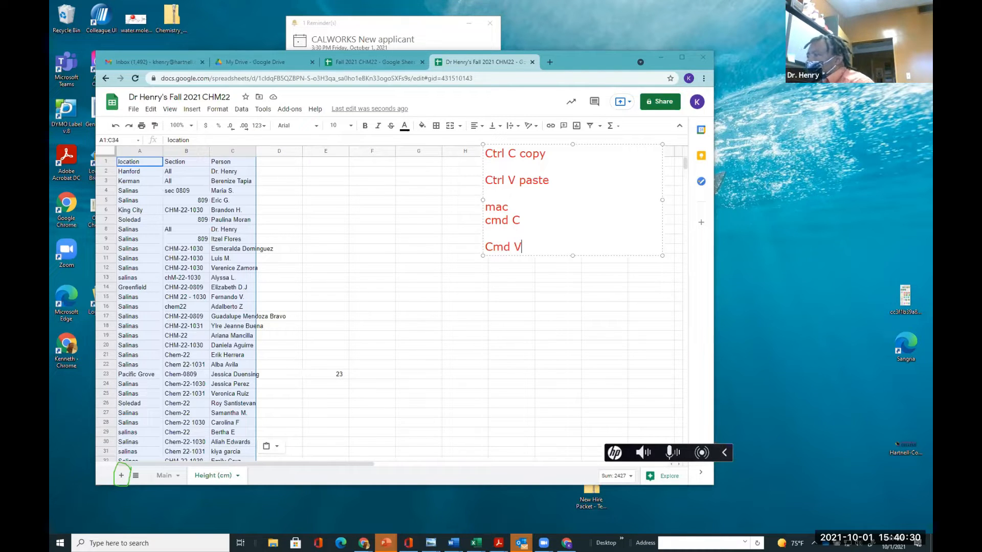
pyautogui.click(277, 205)
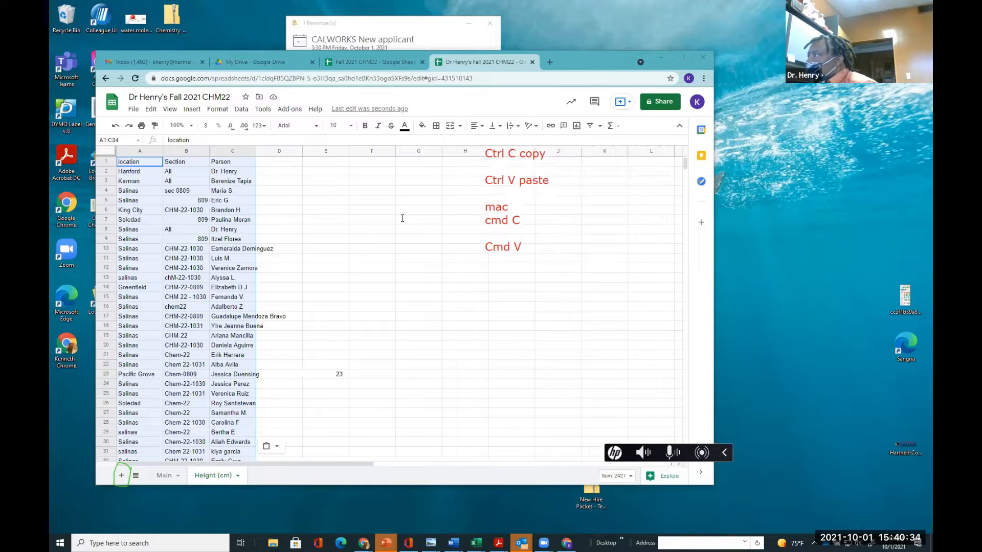
pyautogui.click(197, 160)
pyautogui.click(280, 189)
pyautogui.click(260, 166)
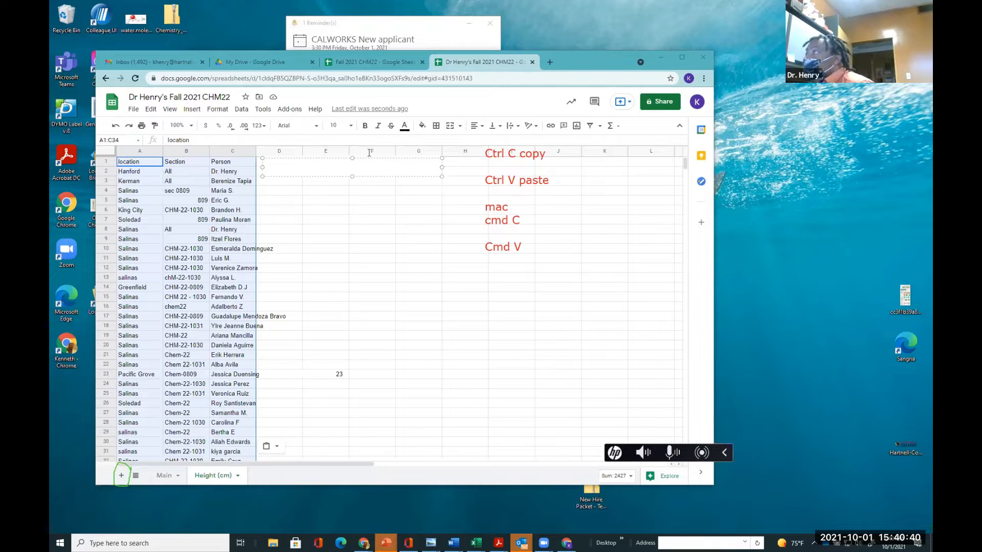
pyautogui.click(446, 128)
pyautogui.click(485, 162)
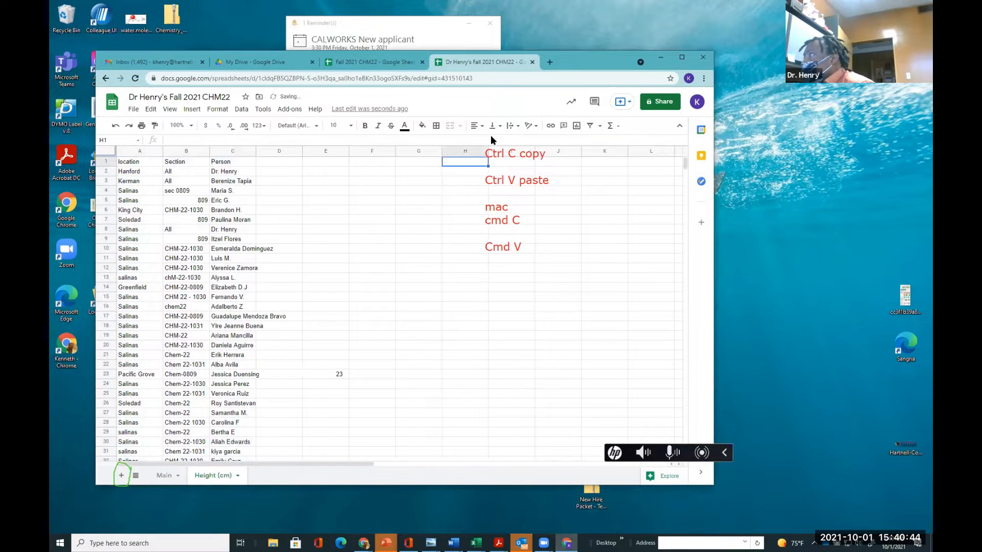
pyautogui.click(491, 136)
pyautogui.moveTo(499, 153)
pyautogui.mouseDown()
pyautogui.moveTo(620, 223)
pyautogui.moveTo(798, 213)
pyautogui.mouseUp()
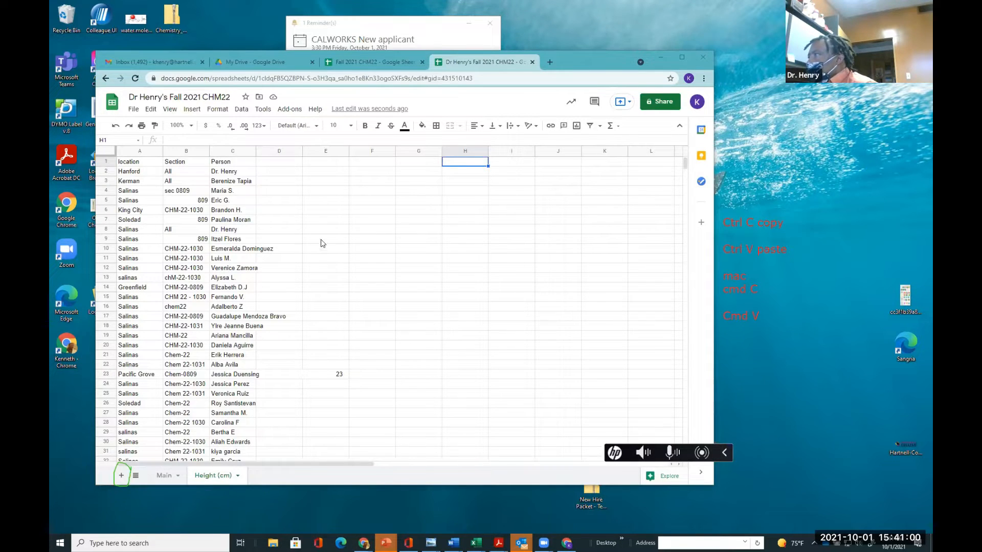
# Enter the header Pepsi Height (cm) in cell D1 of the Height (cm) sheet and widen column D
pyautogui.click(266, 163)
pyautogui.write('Heigth')
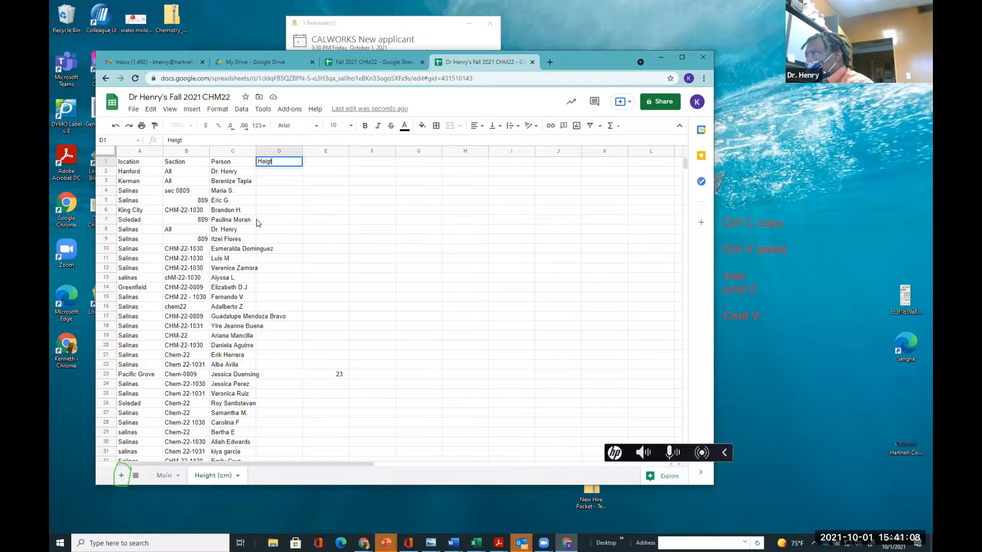
pyautogui.press('BackSpace')
pyautogui.press('BackSpace')
pyautogui.press('BackSpace')
pyautogui.press('BackSpace')
pyautogui.write('Pep')
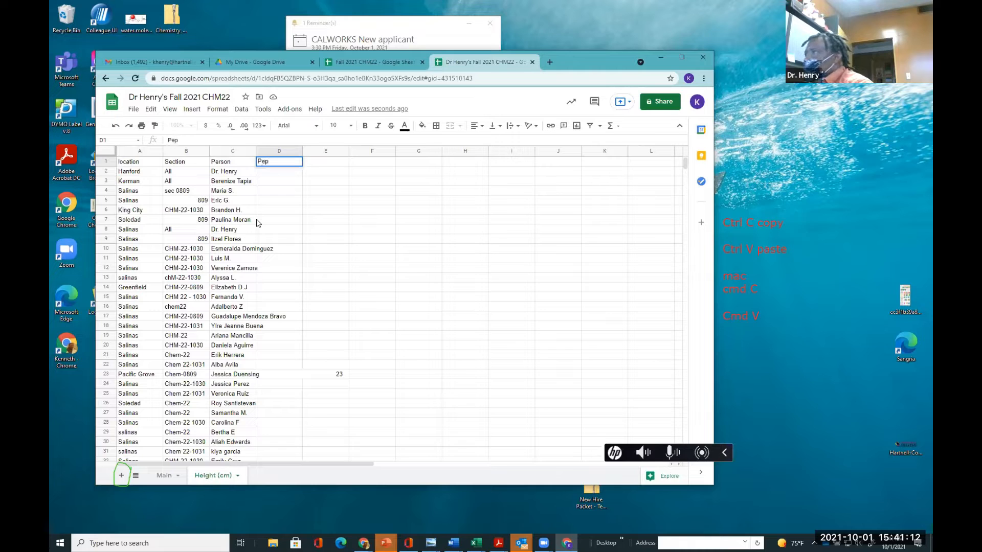
pyautogui.write('si Height ')
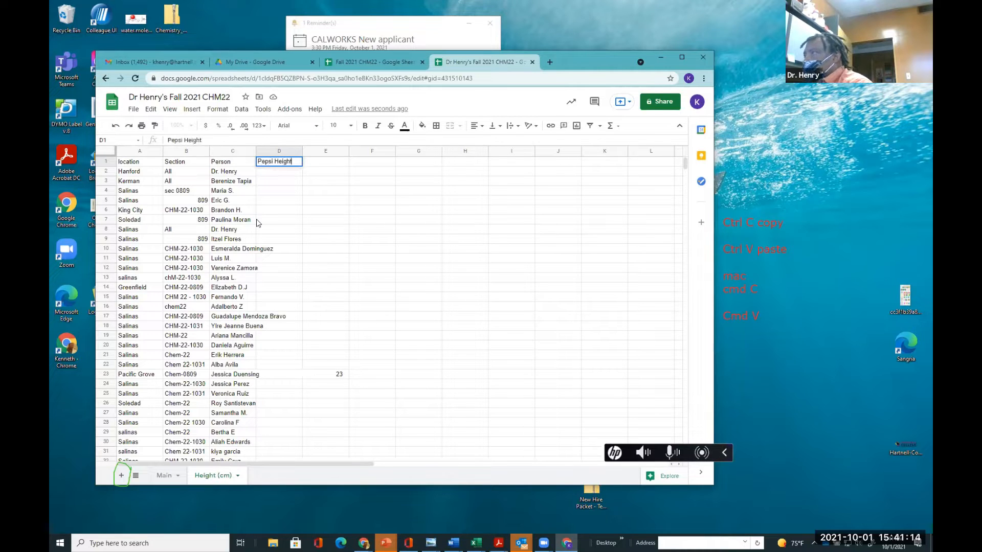
pyautogui.write('(')
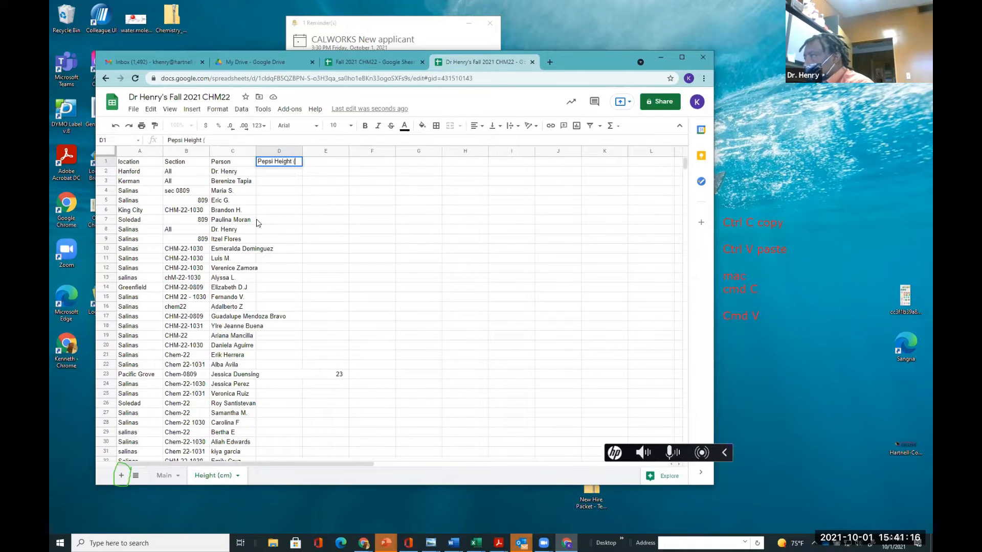
pyautogui.write('cm')
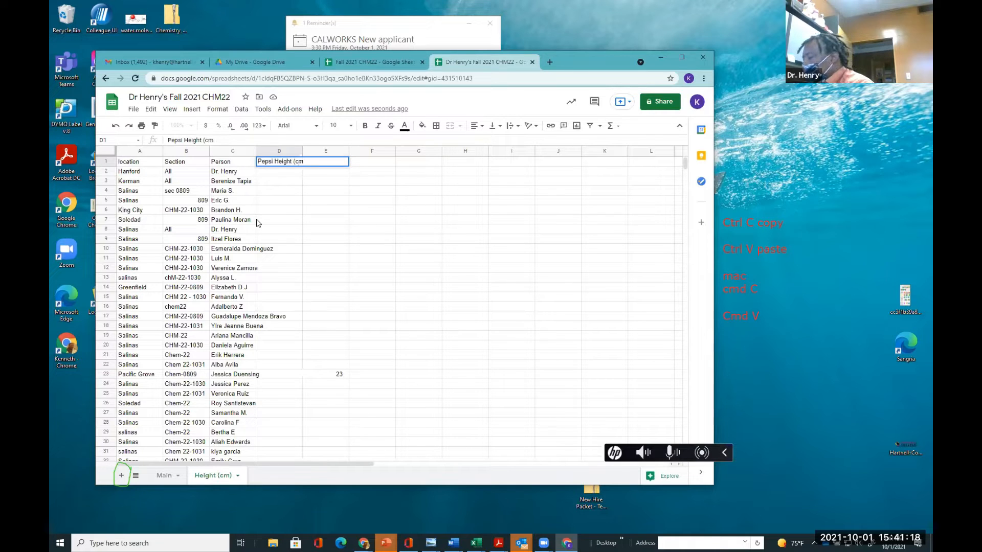
pyautogui.click(280, 224)
pyautogui.moveTo(305, 150); pyautogui.dragTo(310, 150)
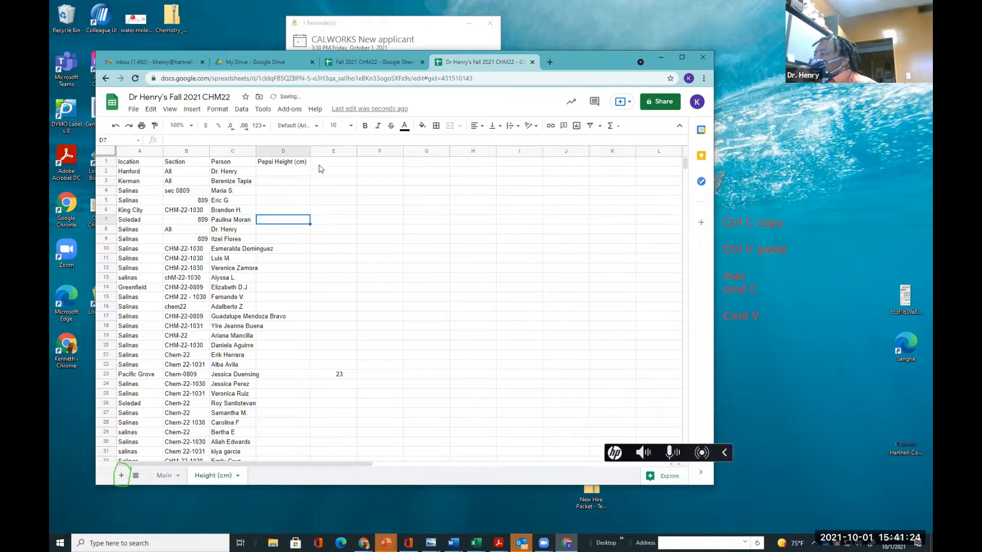
# Examine the Pepsi Height (inches) column on the Main sheet
pyautogui.click(164, 475)
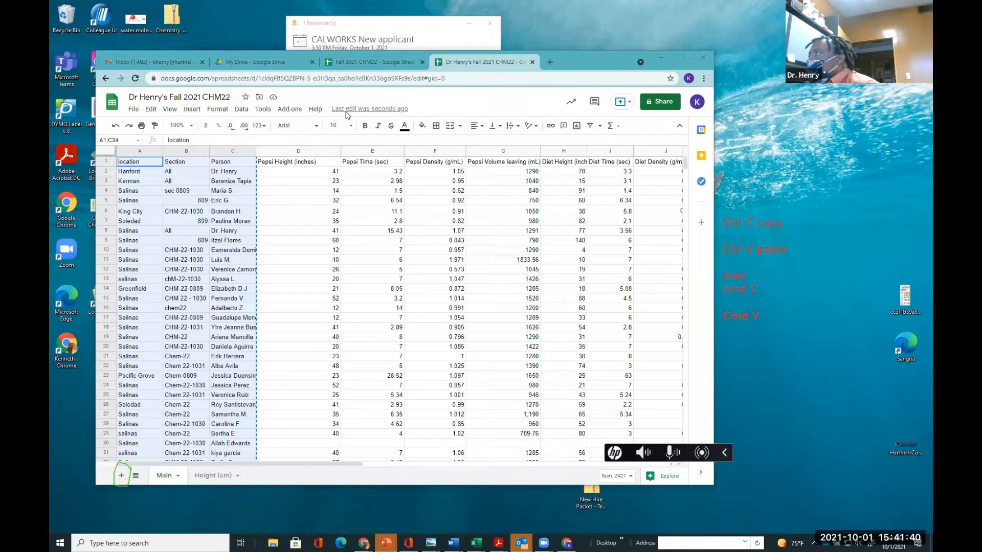
pyautogui.click(434, 141)
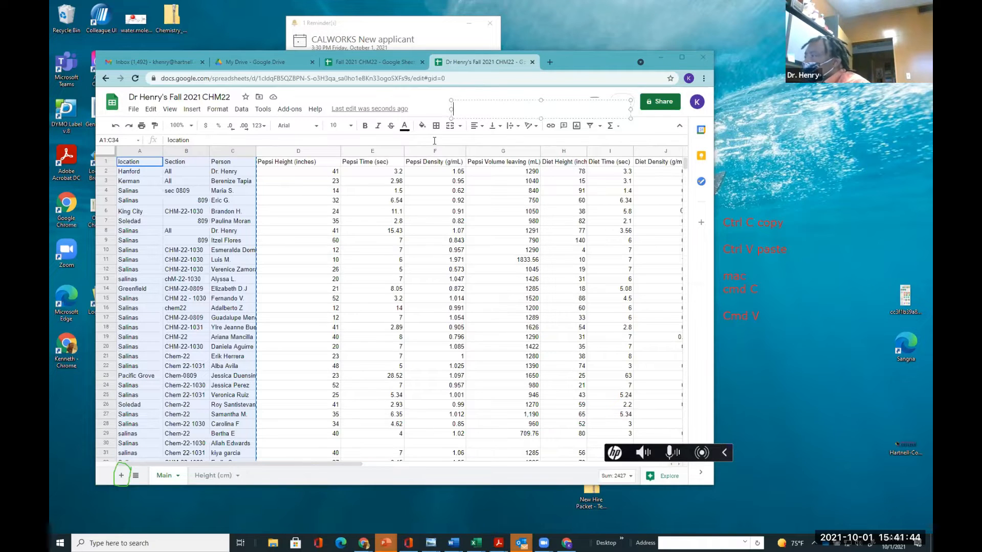
pyautogui.write('1 in')
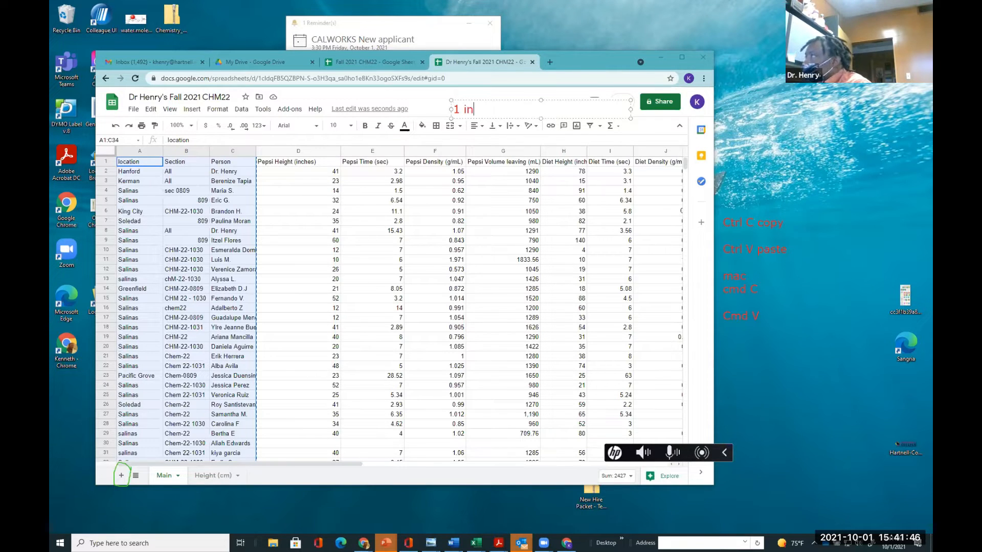
pyautogui.write(' =   ')
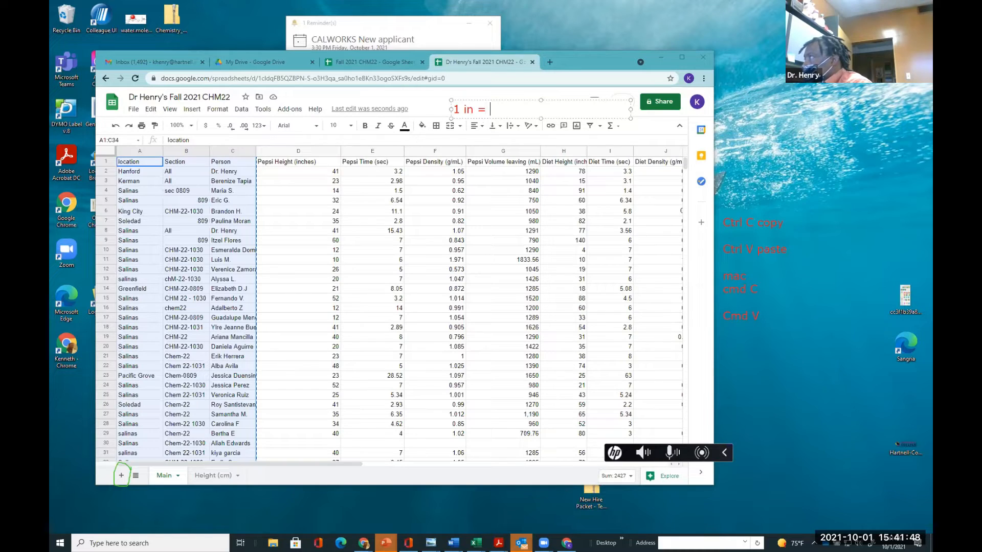
pyautogui.write('cm')
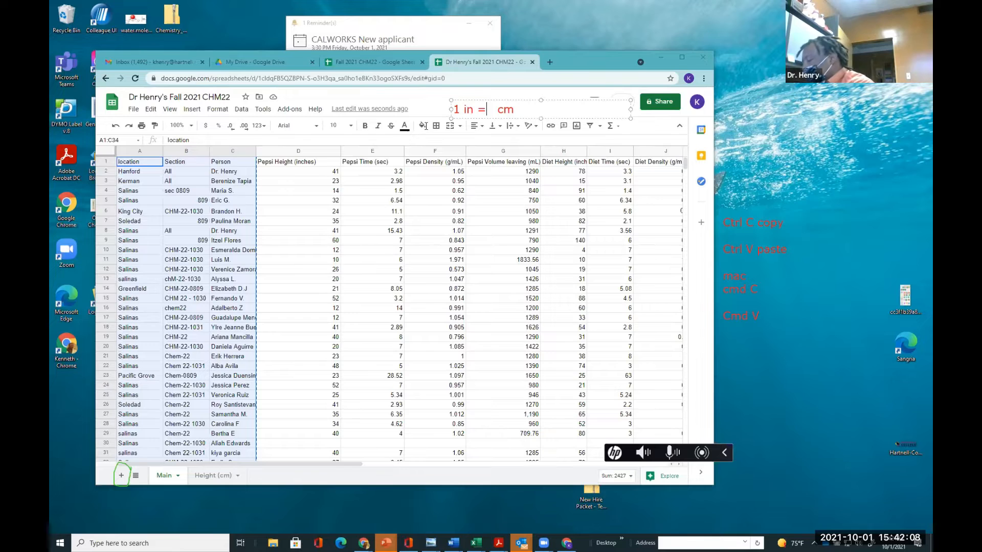
pyautogui.write('2.54')
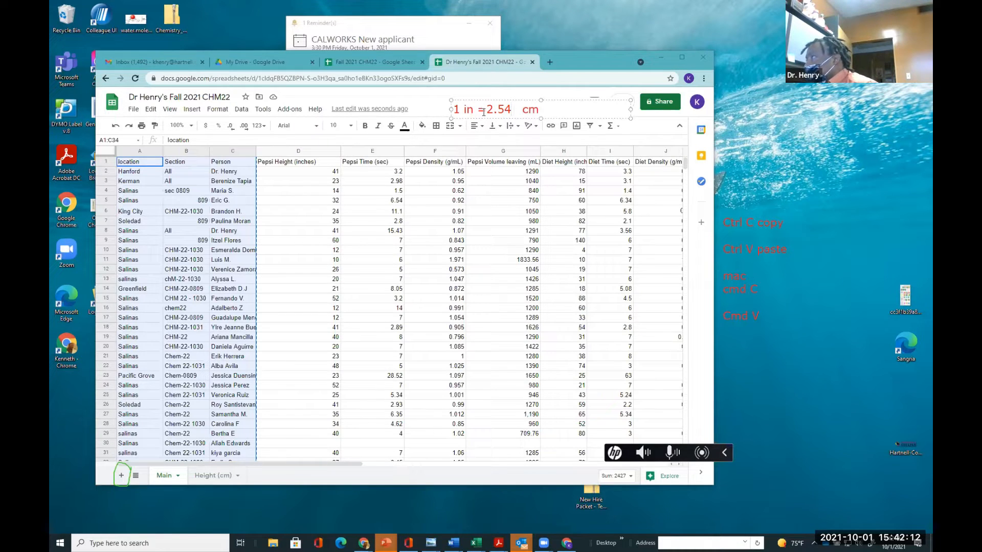
pyautogui.press('Delete')
pyautogui.press('Delete')
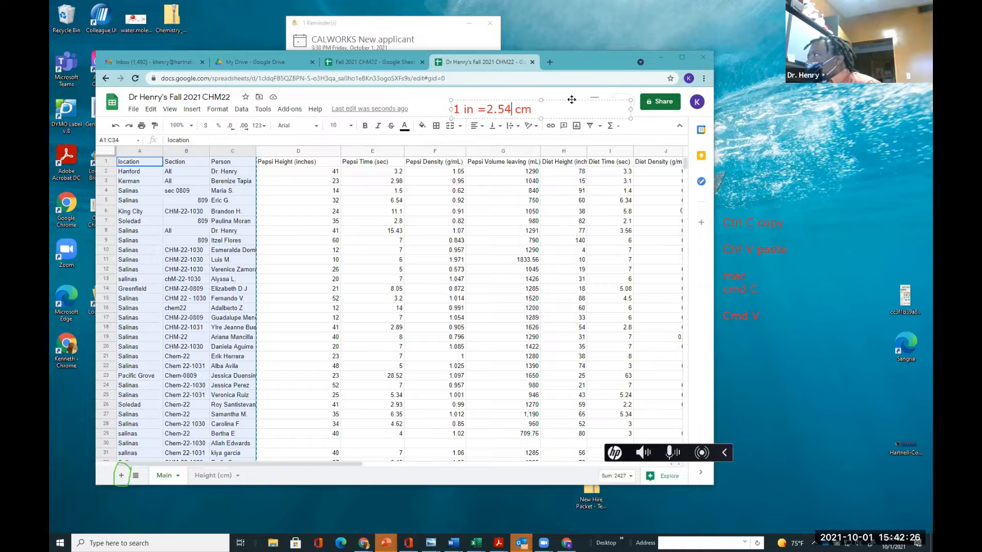
pyautogui.moveTo(553, 100); pyautogui.dragTo(588, 95)
pyautogui.click(429, 115)
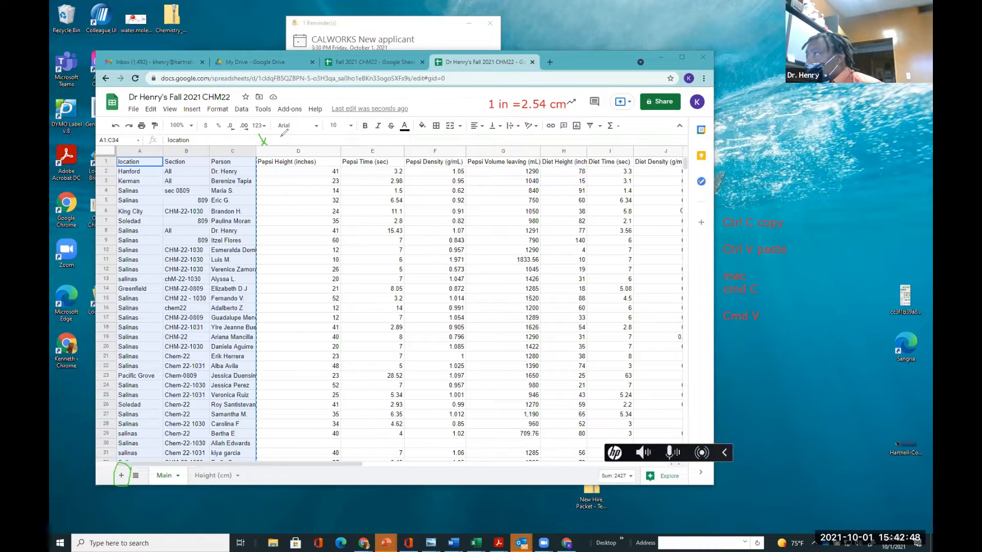
pyautogui.moveTo(277, 142)
pyautogui.mouseDown()
pyautogui.moveTo(341, 153)
pyautogui.moveTo(303, 172)
pyautogui.moveTo(331, 175)
pyautogui.mouseUp()
pyautogui.moveTo(313, 141); pyautogui.dragTo(363, 151)
pyautogui.moveTo(273, 131)
pyautogui.mouseDown()
pyautogui.moveTo(279, 148)
pyautogui.moveTo(327, 182)
pyautogui.mouseUp()
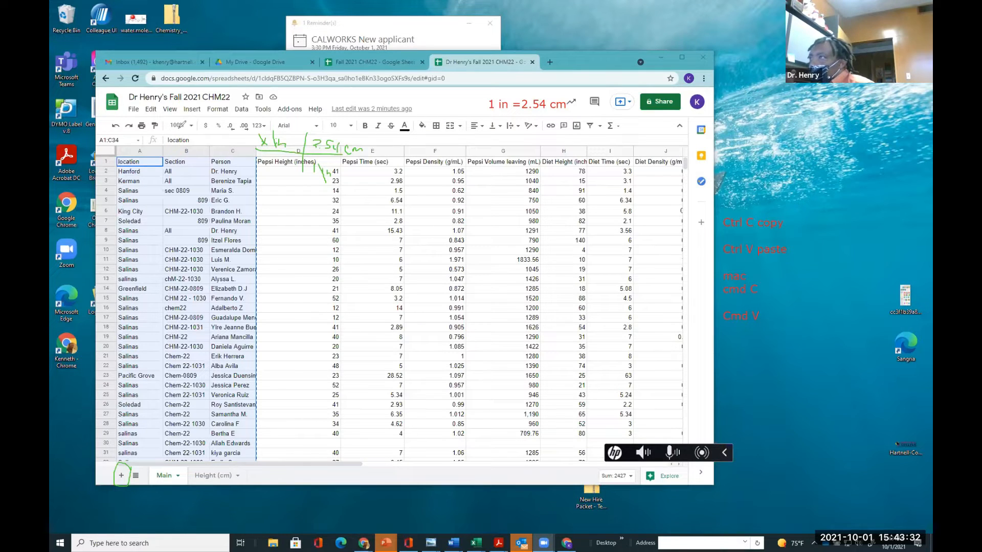
pyautogui.moveTo(214, 131)
pyautogui.mouseDown()
pyautogui.moveTo(264, 140)
pyautogui.moveTo(210, 128)
pyautogui.mouseUp()
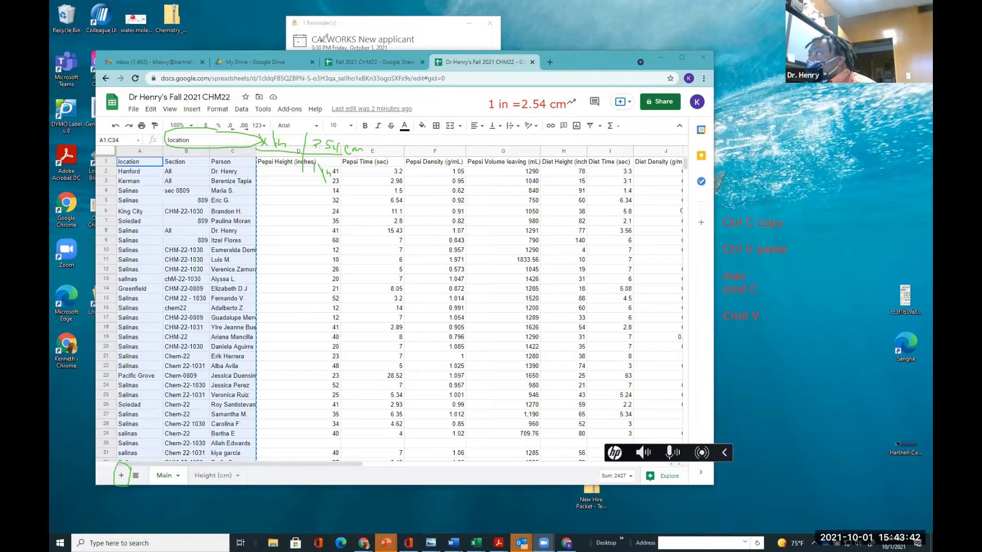
pyautogui.click(226, 475)
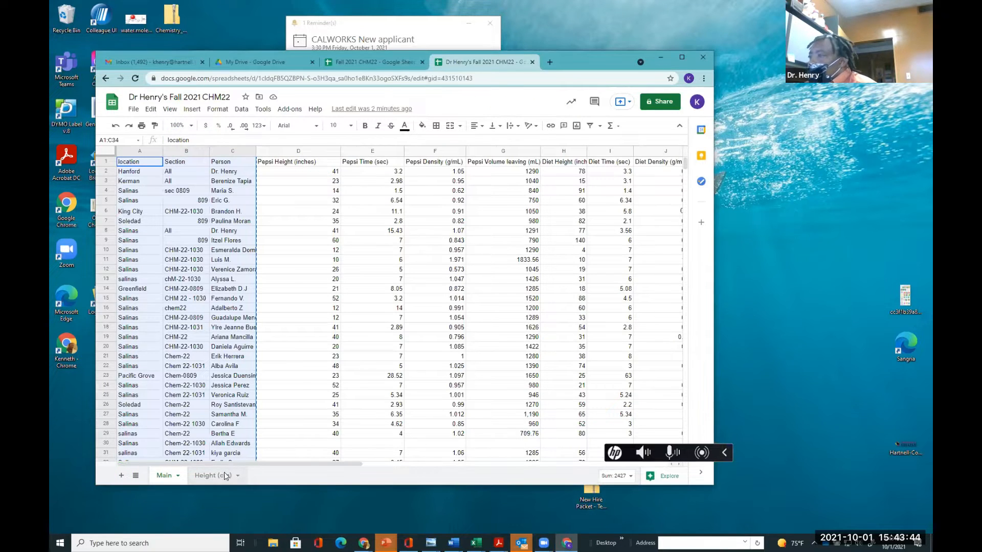
pyautogui.click(270, 175)
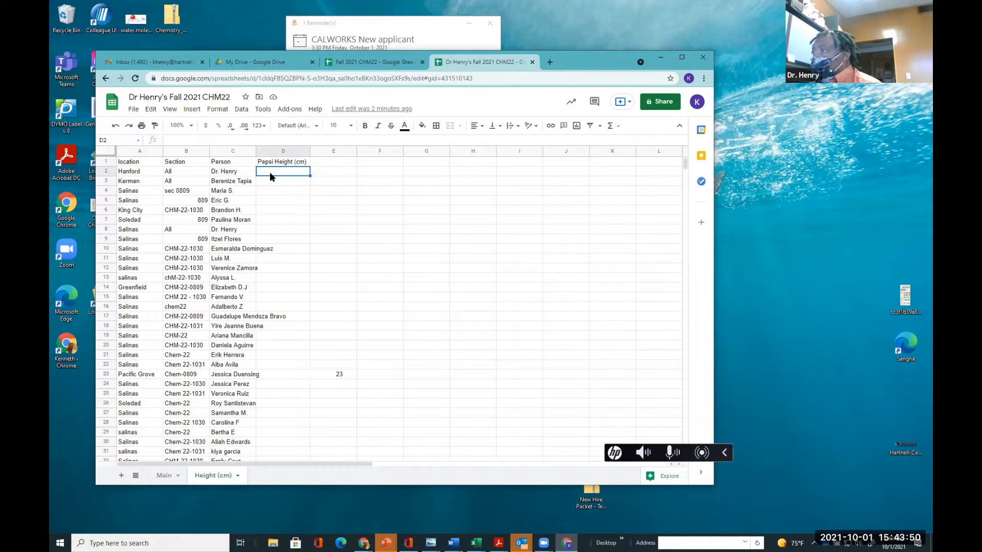
pyautogui.write('=')
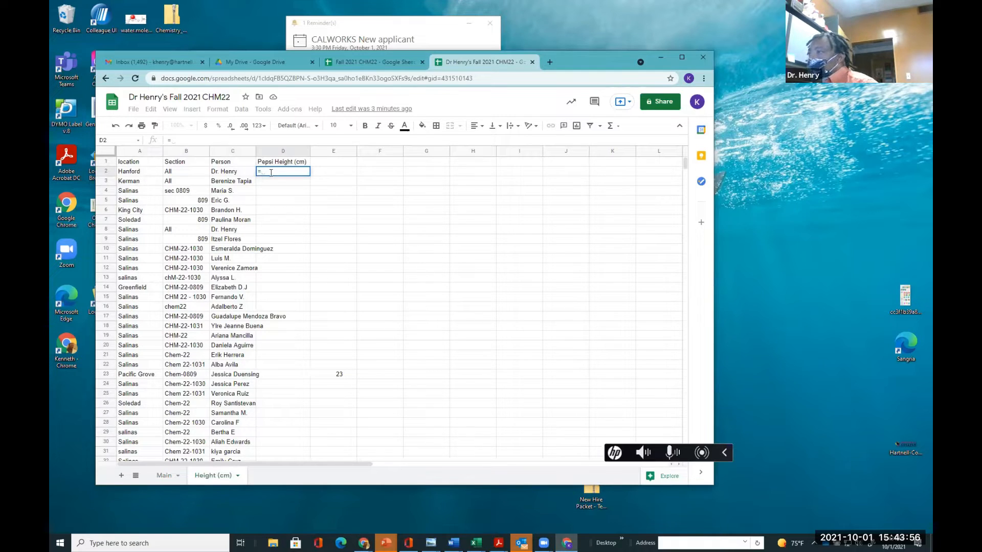
pyautogui.click(164, 475)
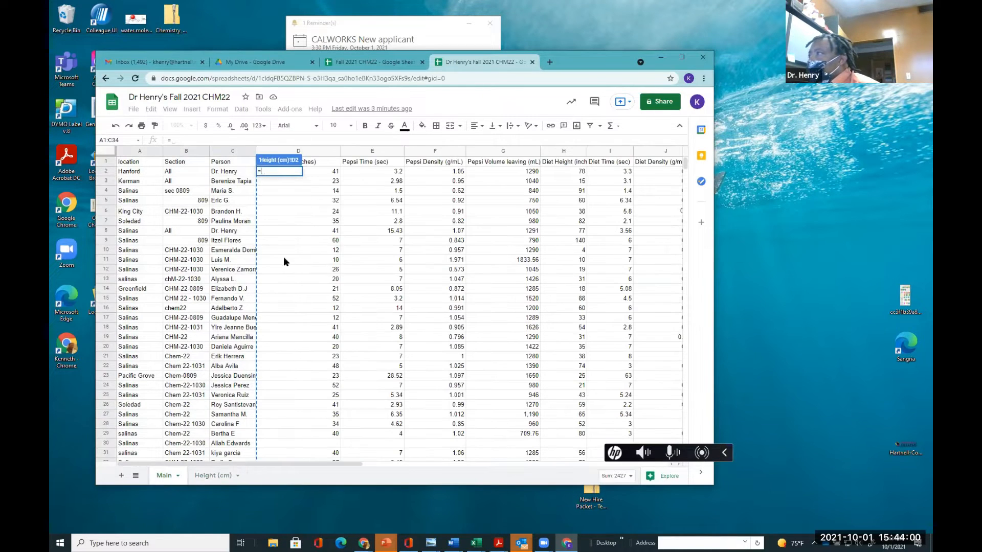
pyautogui.click(319, 173)
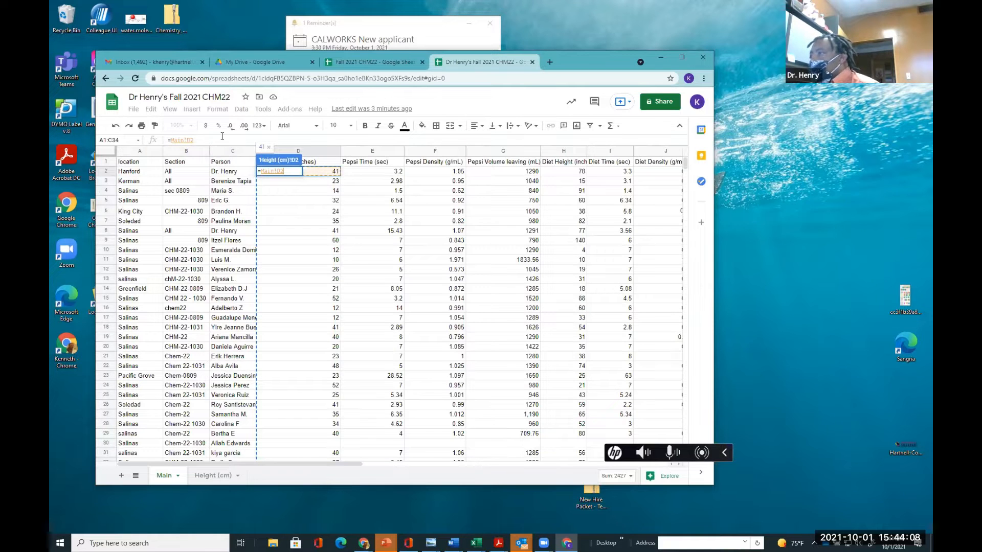
pyautogui.write('*')
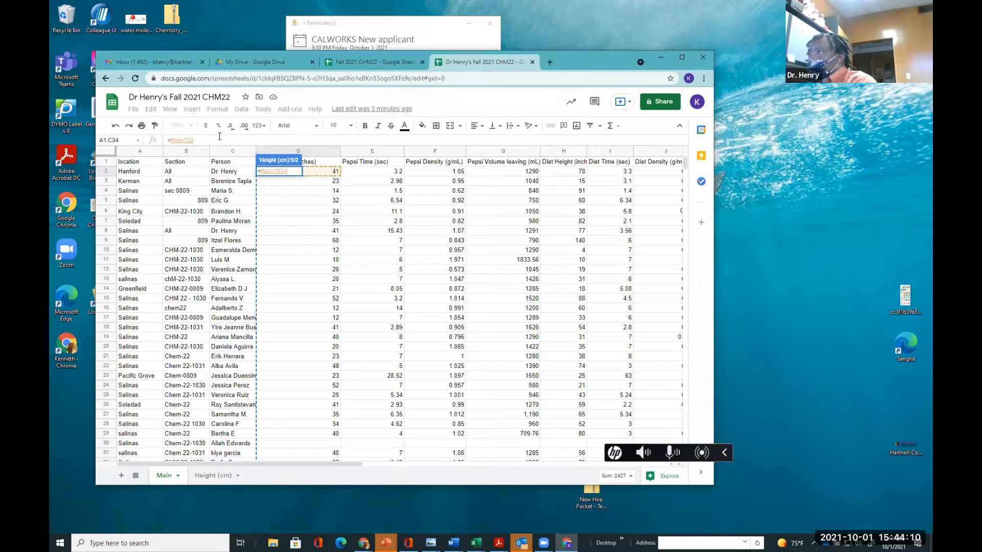
pyautogui.write('2.54')
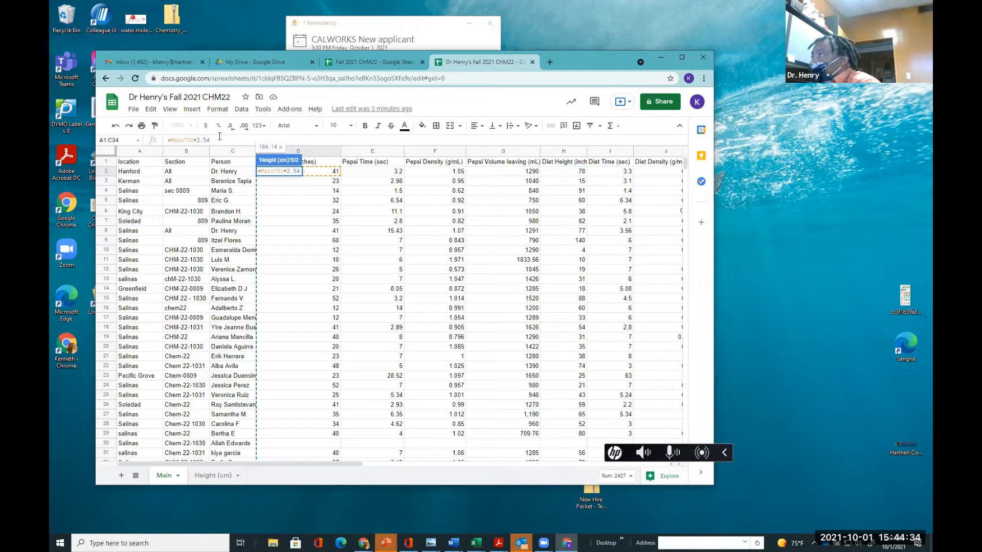
pyautogui.press('Return')
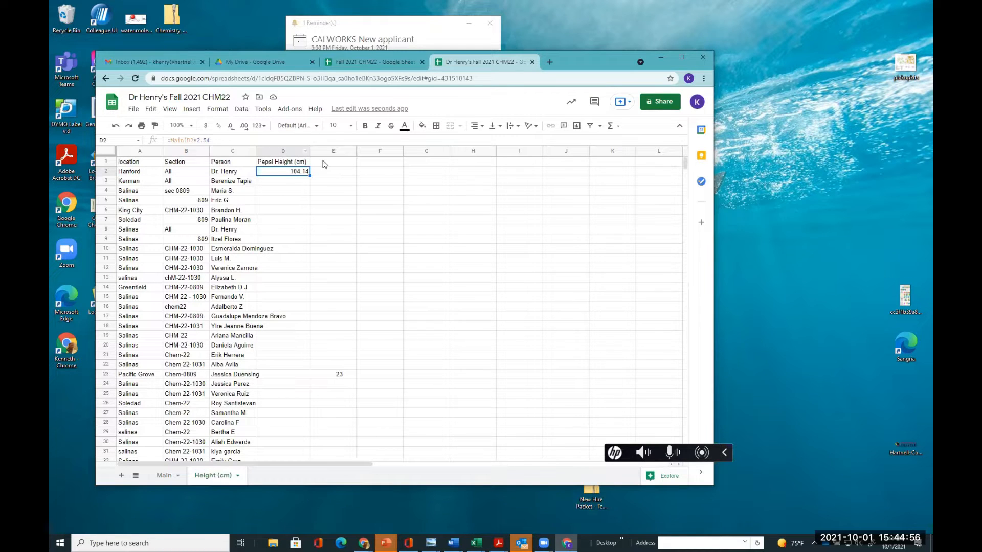
pyautogui.press('Delete')
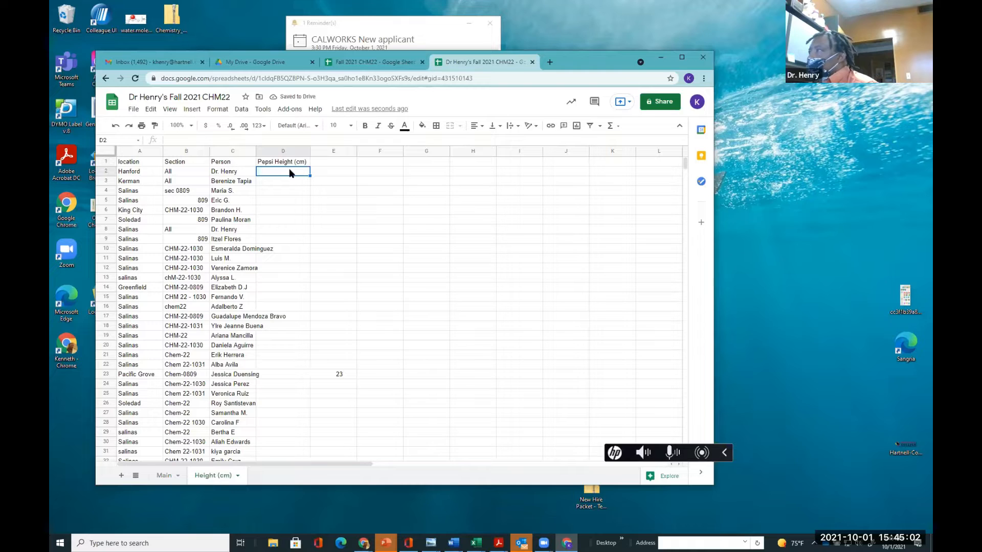
# Enter a formula in cell D2 of the Height (cm) sheet multiplying the Main sheet's D2 by 2.54
pyautogui.write('=')
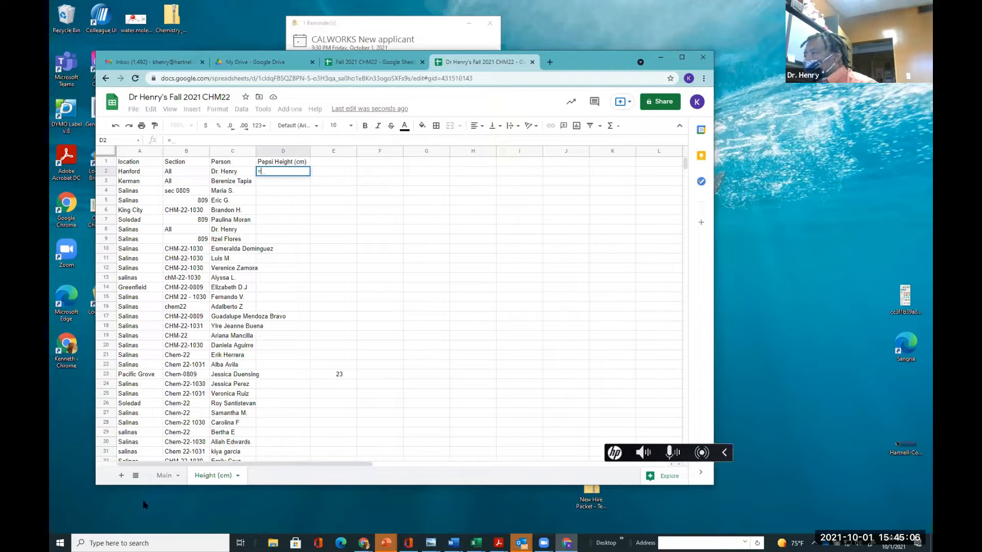
pyautogui.click(160, 477)
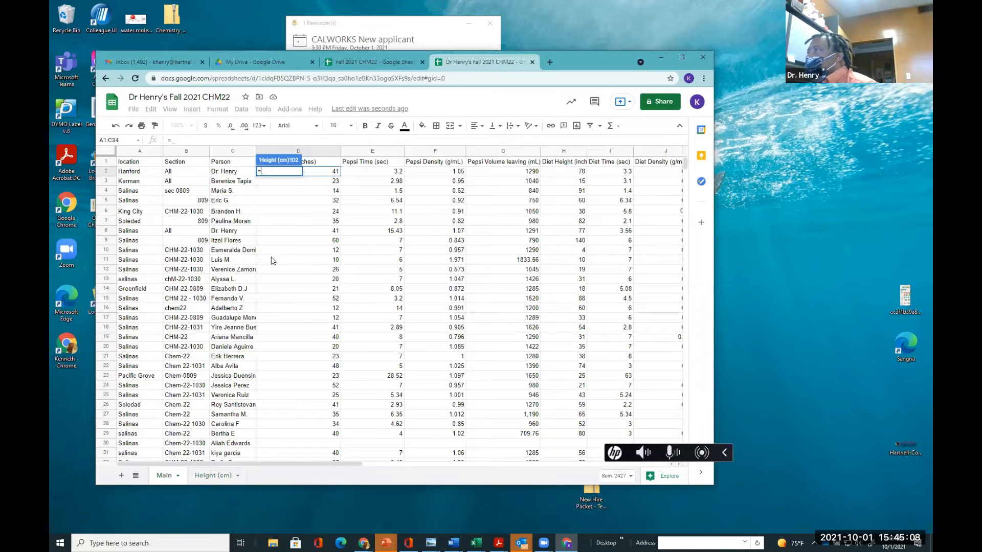
pyautogui.click(325, 173)
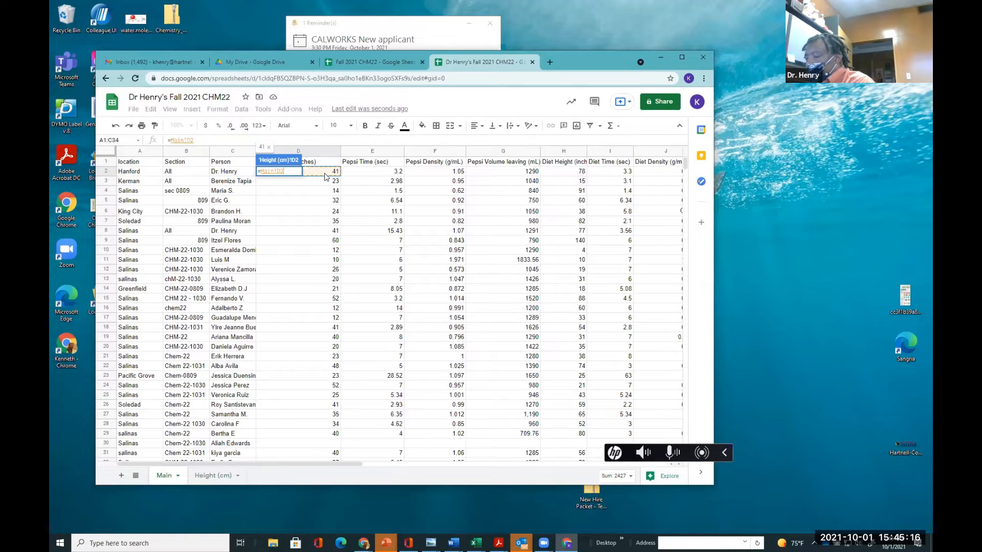
pyautogui.write('*')
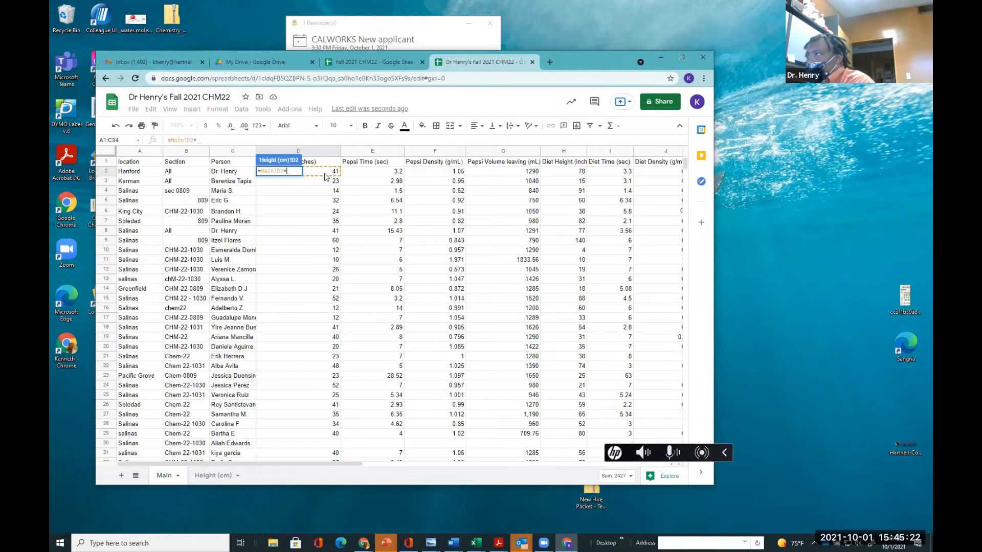
pyautogui.write('2.54')
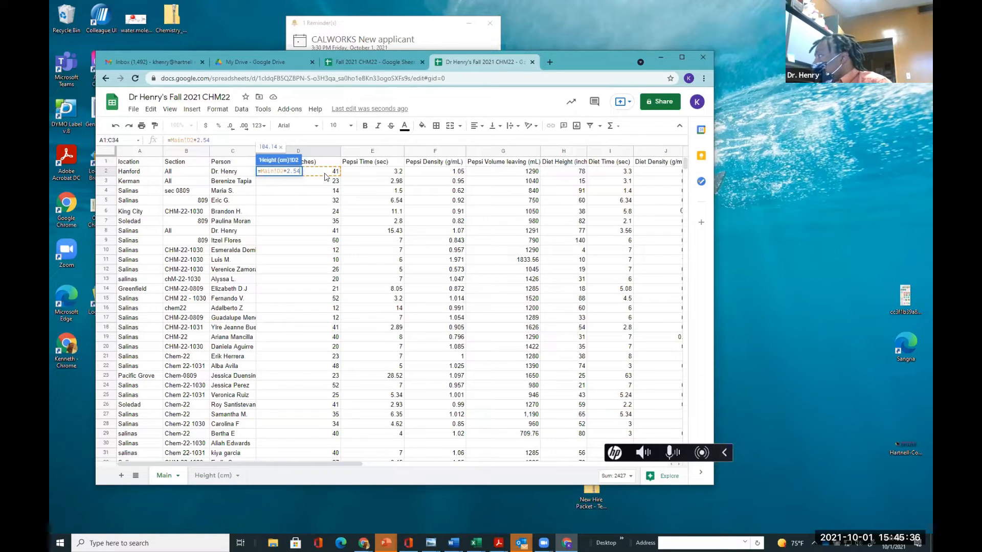
pyautogui.press('Return')
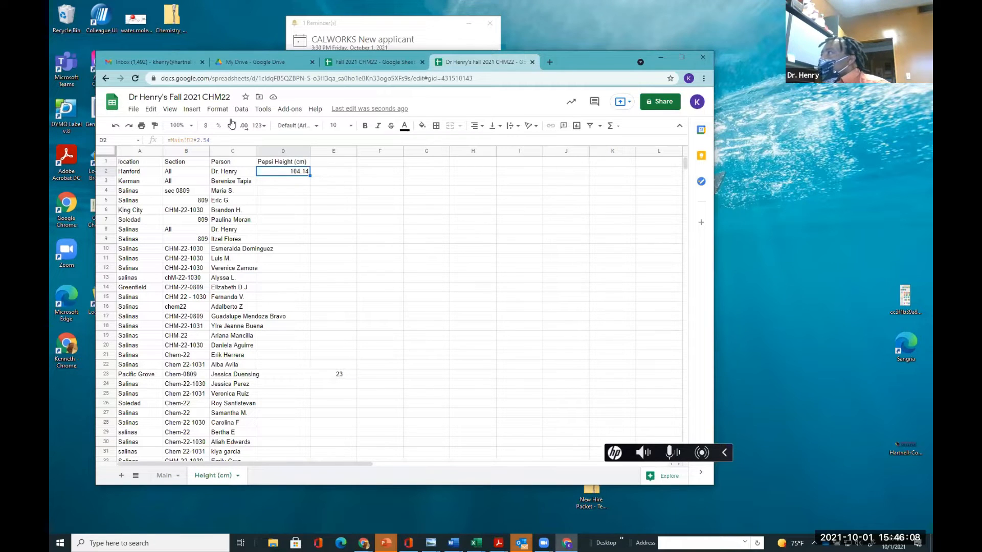
# Fill the D2 conversion formula down column D and accept the suggested autofill, inspecting several filled cells
pyautogui.moveTo(306, 175)
pyautogui.mouseDown()
pyautogui.moveTo(313, 182)
pyautogui.moveTo(311, 171)
pyautogui.mouseUp()
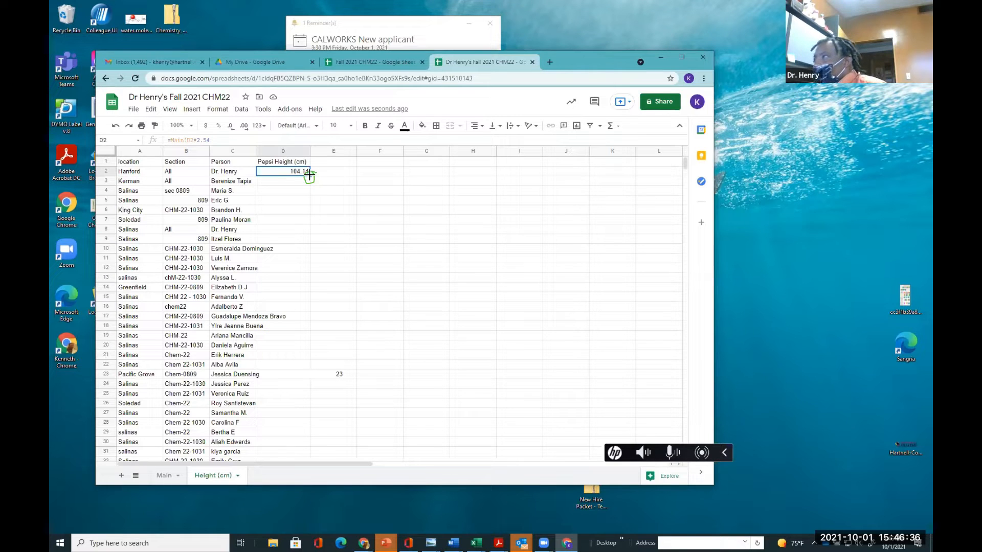
pyautogui.moveTo(309, 175); pyautogui.dragTo(308, 353)
pyautogui.scroll(5, 351, 382)
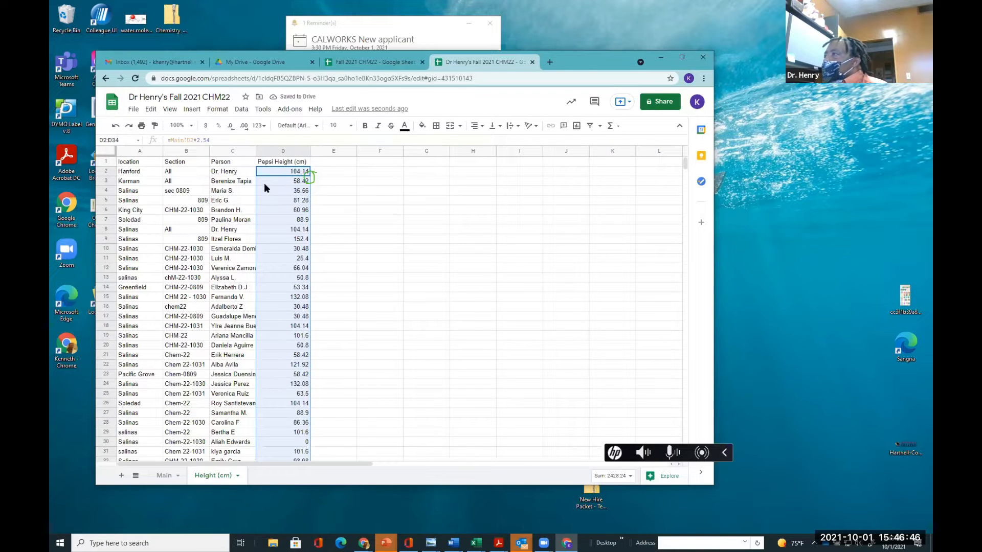
pyautogui.click(264, 183)
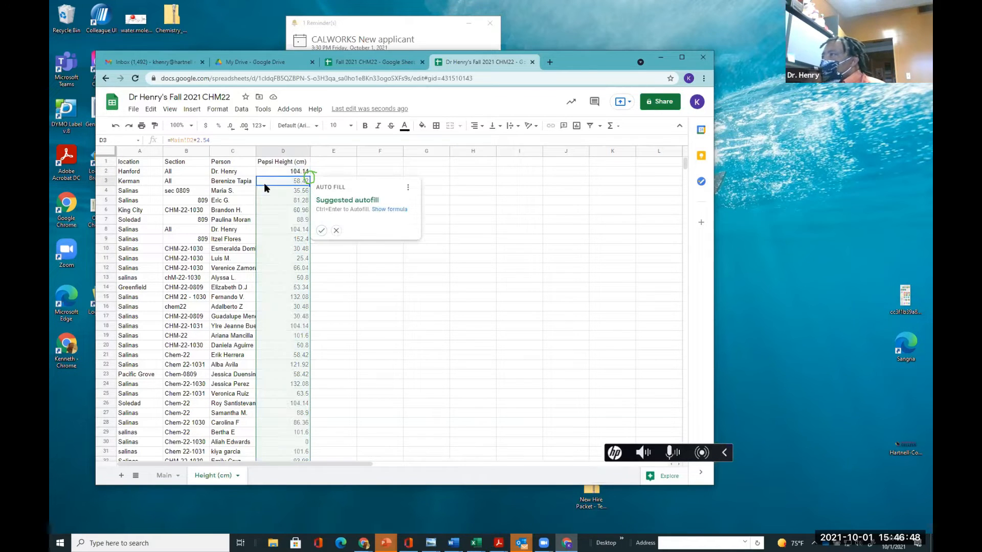
pyautogui.hotkey('ctrl', 'Return')
pyautogui.click(269, 208)
pyautogui.click(270, 231)
pyautogui.click(271, 250)
pyautogui.click(272, 277)
pyautogui.click(272, 297)
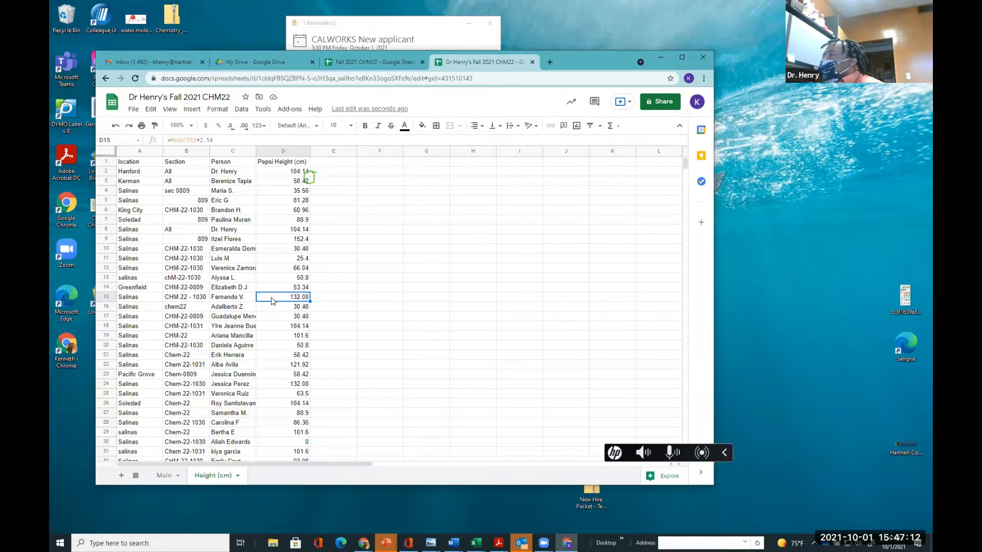
# Copy the conversion formula from D2 down column D to row 34 with the fill handle
pyautogui.click(282, 175)
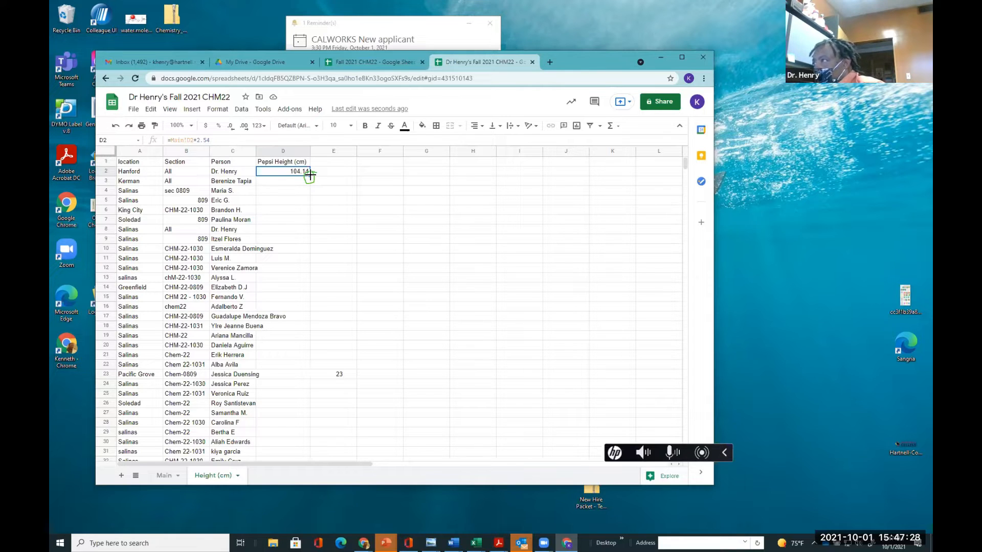
pyautogui.moveTo(309, 174); pyautogui.dragTo(282, 310)
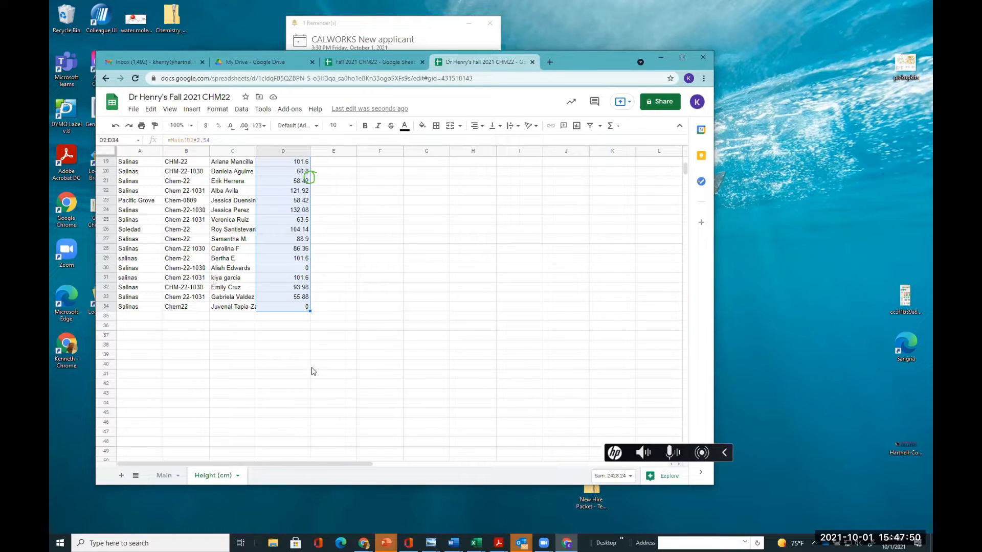
pyautogui.scroll(5, 314, 371)
pyautogui.scroll(1, 313, 371)
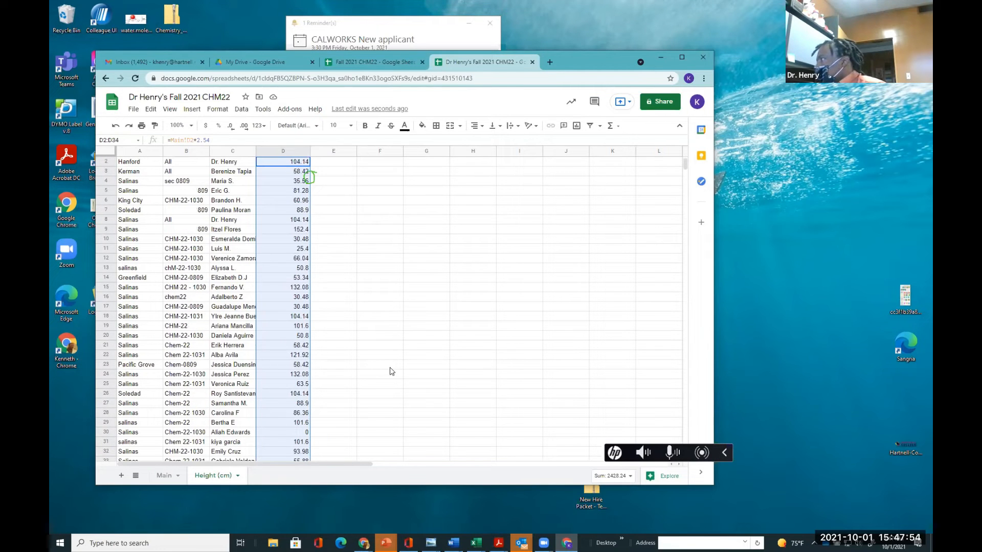
pyautogui.scroll(1, 392, 371)
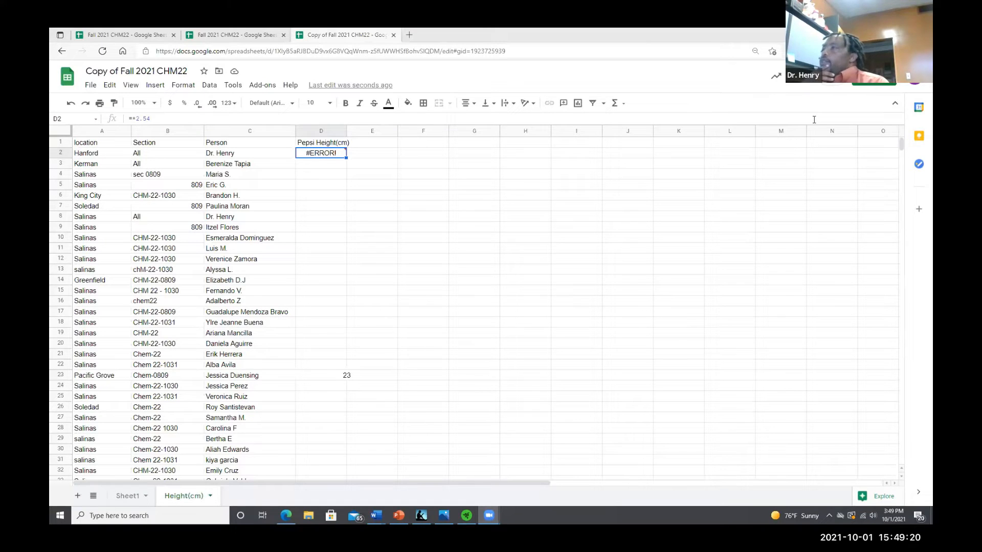
# Examine the erroneous formula in Height(cm) cell D2 of the copied spreadsheet and the Pepsi height value on Sheet1
pyautogui.click(749, 194)
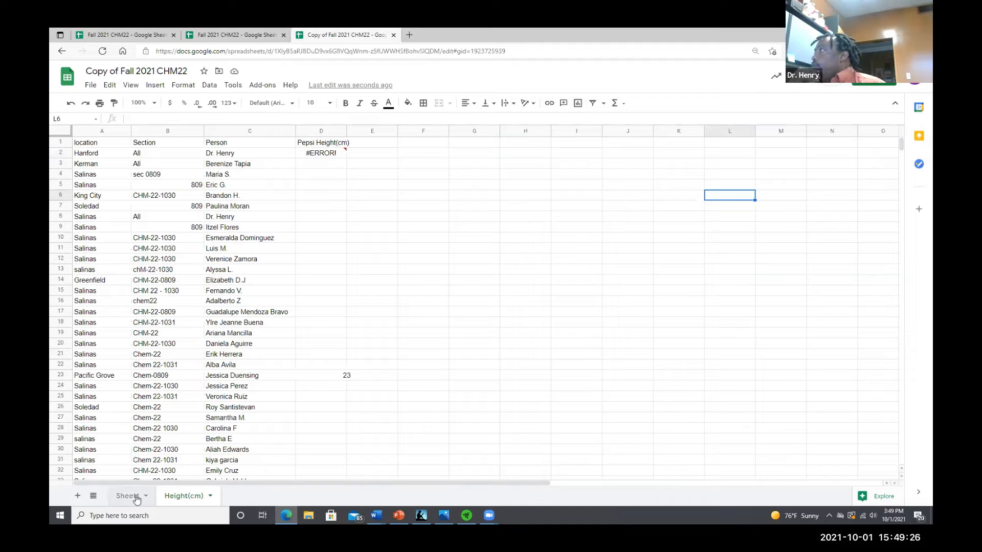
pyautogui.click(329, 155)
pyautogui.press('Delete')
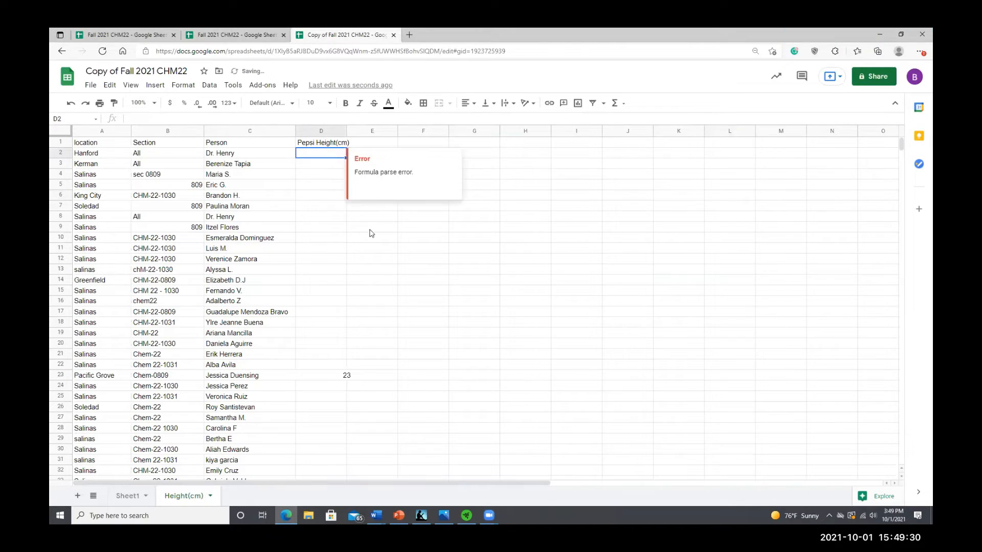
pyautogui.click(394, 268)
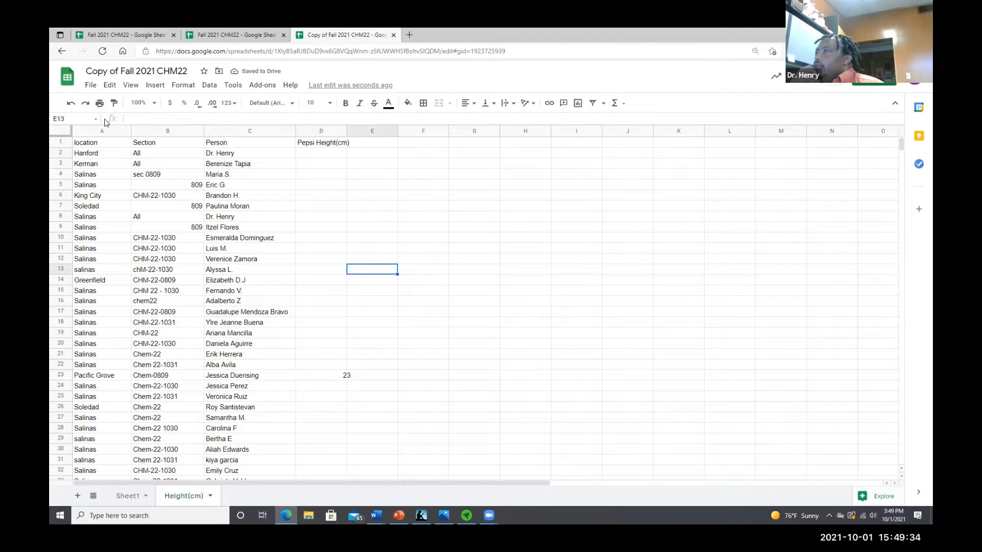
pyautogui.click(72, 103)
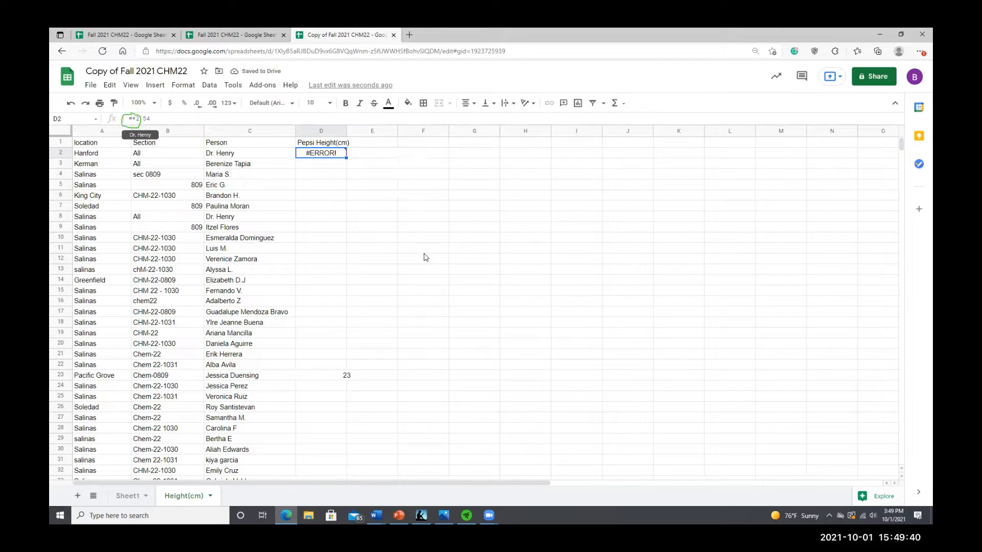
pyautogui.click(130, 119)
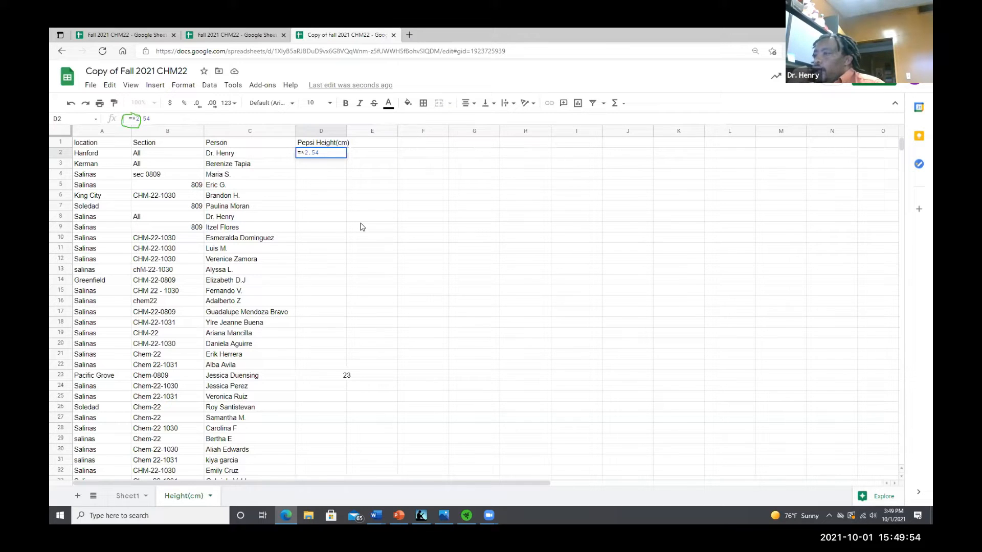
pyautogui.click(129, 497)
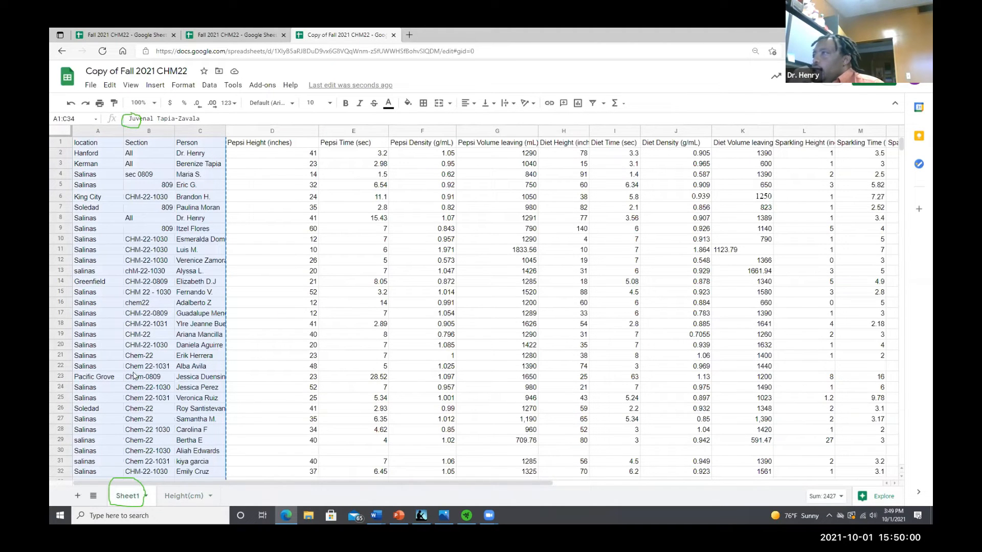
pyautogui.click(274, 156)
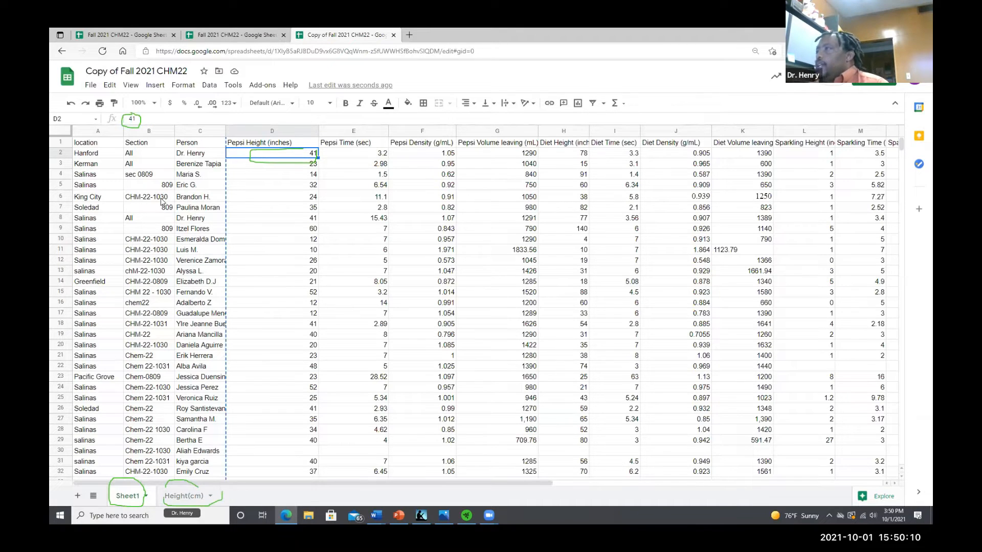
pyautogui.click(180, 501)
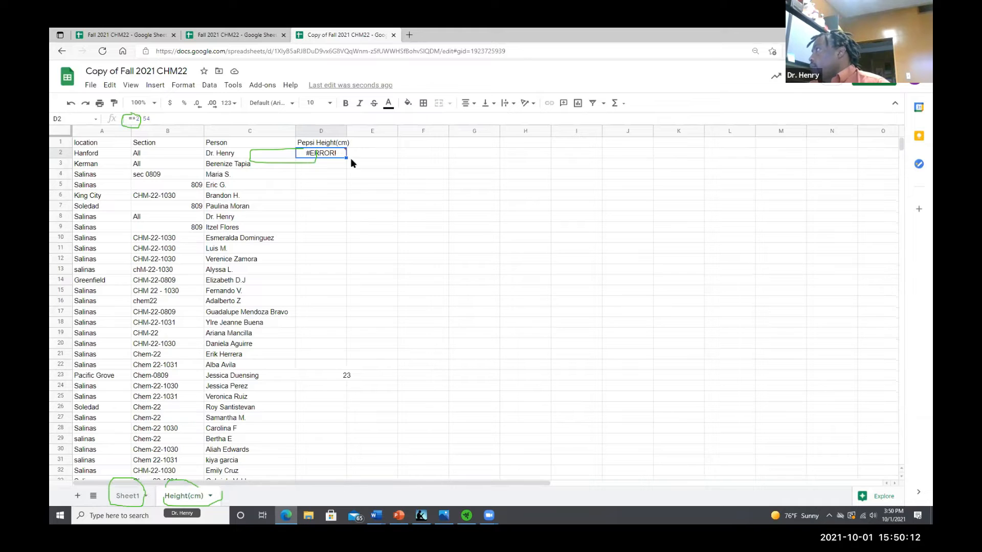
# Replace the erroneous formula in Height(cm) cell D2 with one multiplying Sheet1's D2 by 2.54
pyautogui.moveTo(340, 161)
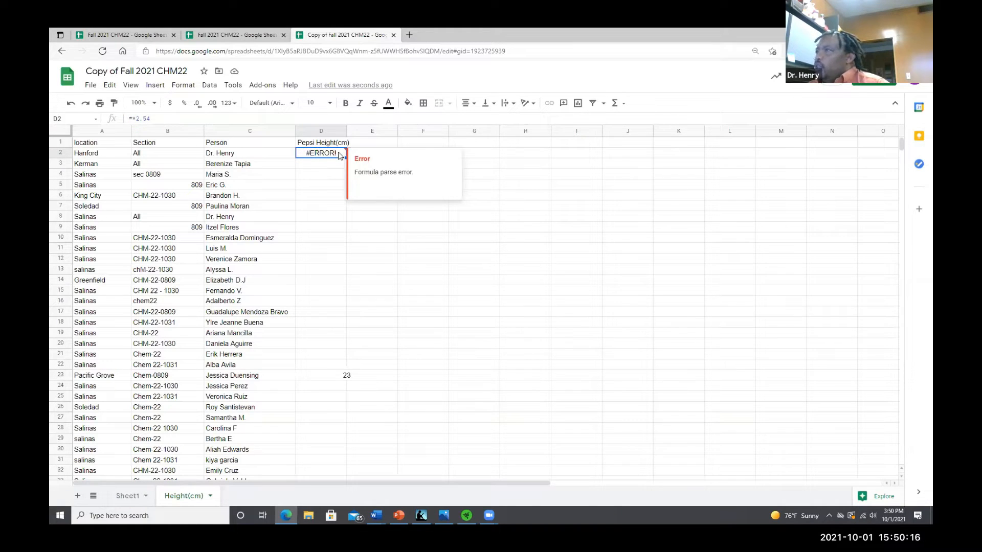
pyautogui.press('Delete')
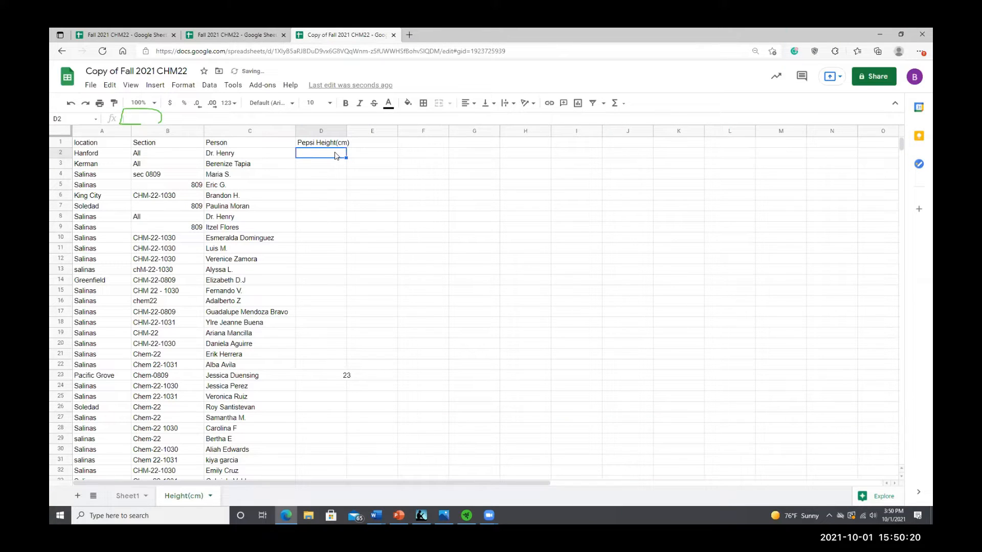
pyautogui.write('=')
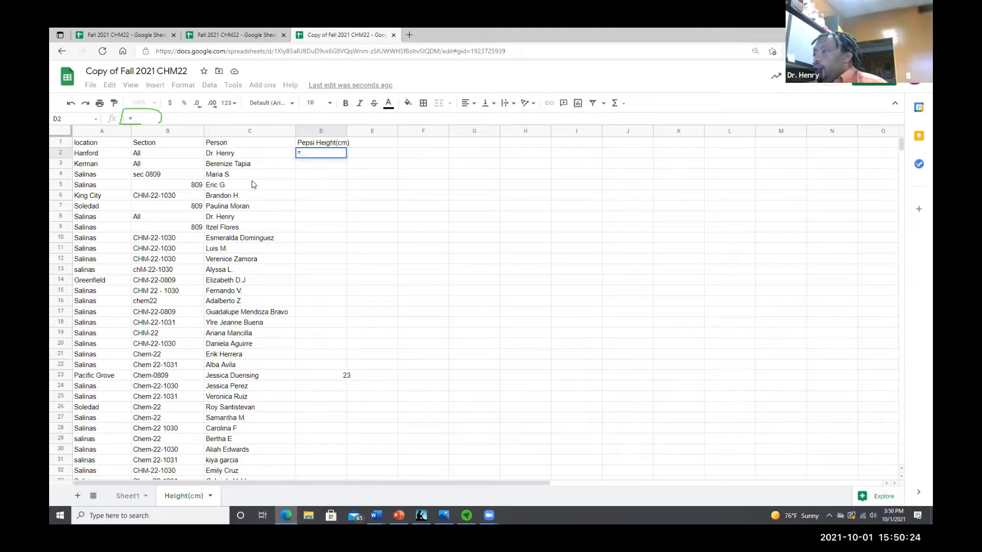
pyautogui.click(130, 497)
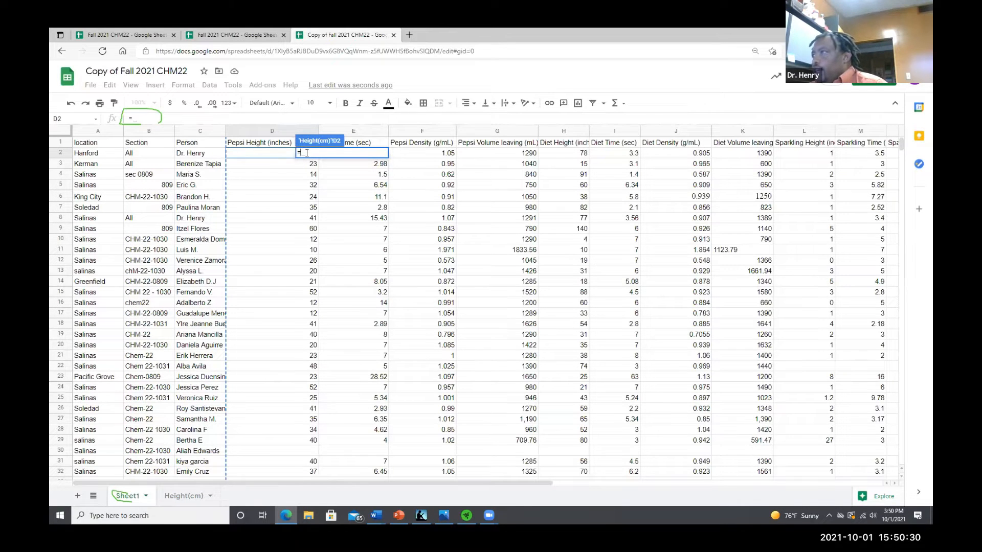
pyautogui.click(274, 156)
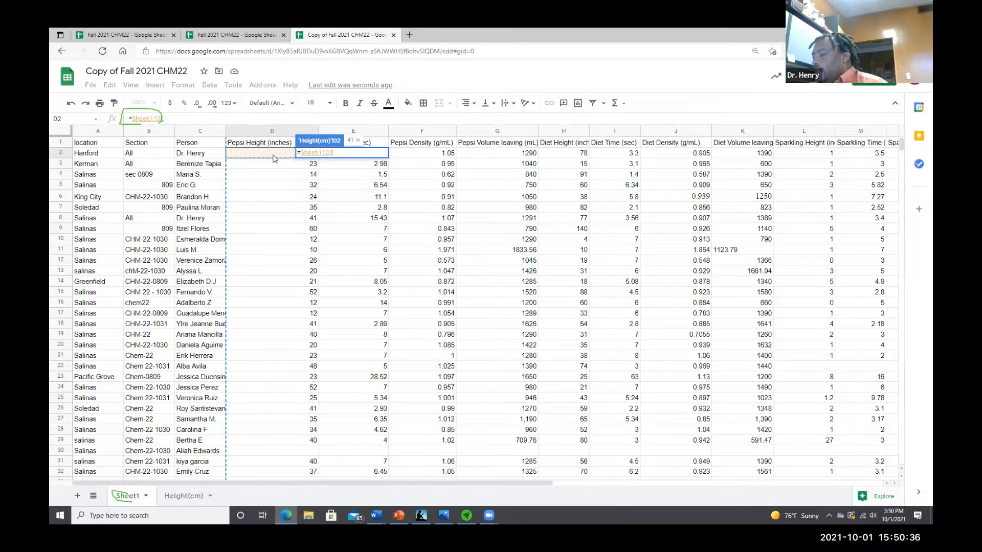
pyautogui.write('*')
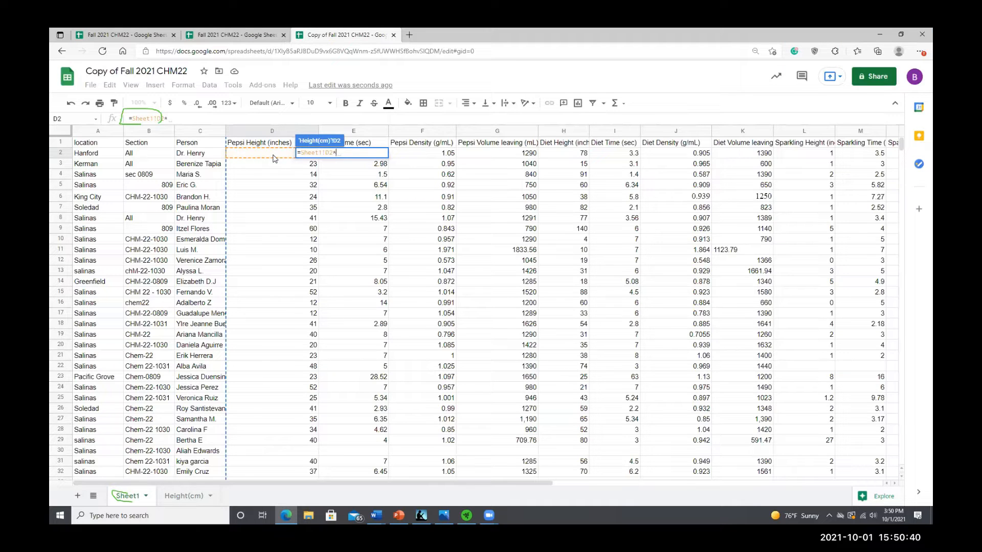
pyautogui.write('2.54')
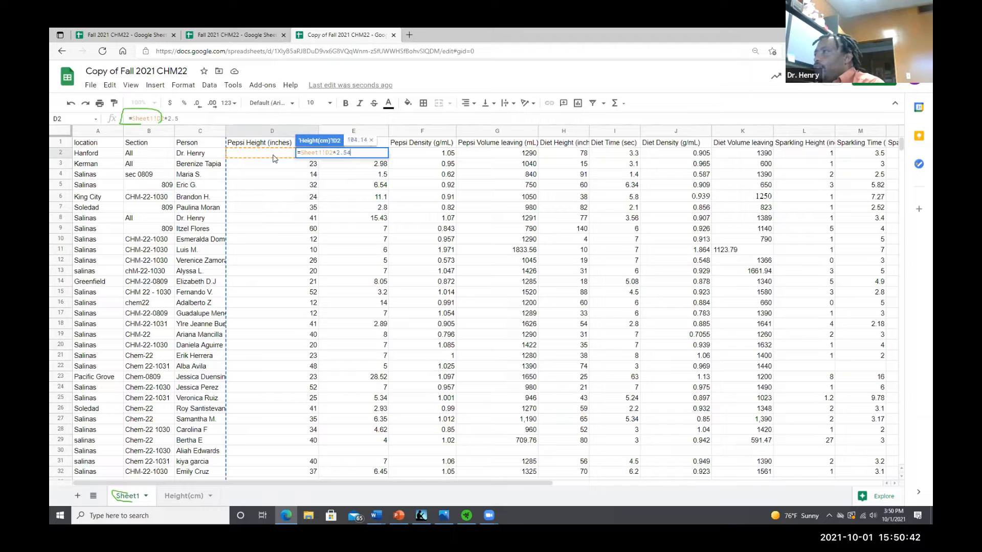
pyautogui.press('Return')
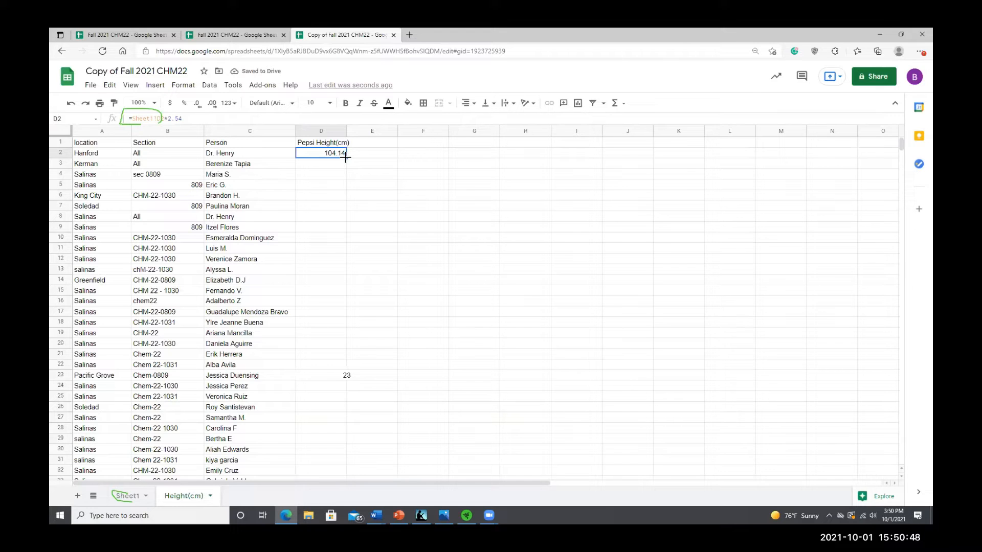
# Fill the corrected D2 formula down column D to row 34
pyautogui.moveTo(345, 158); pyautogui.dragTo(323, 335)
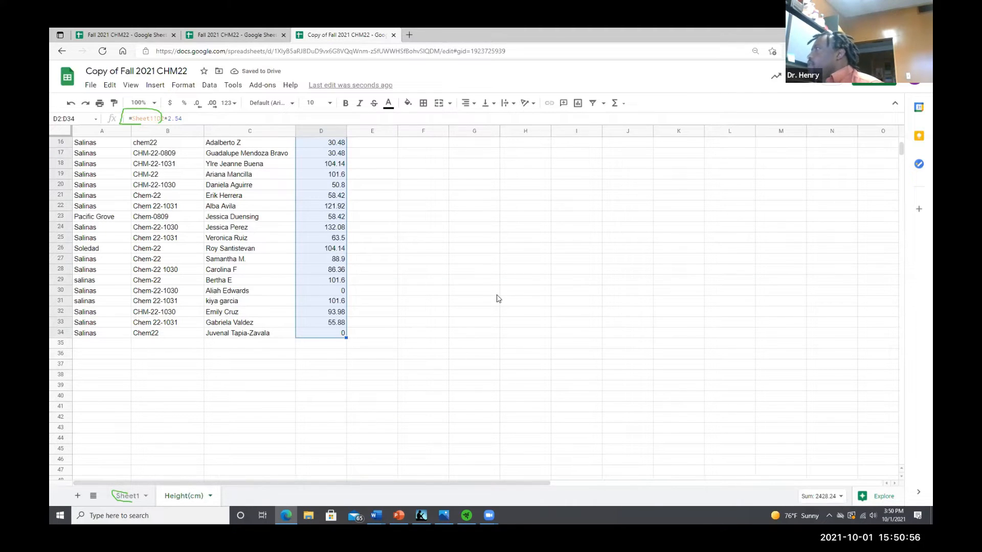
pyautogui.click(595, 335)
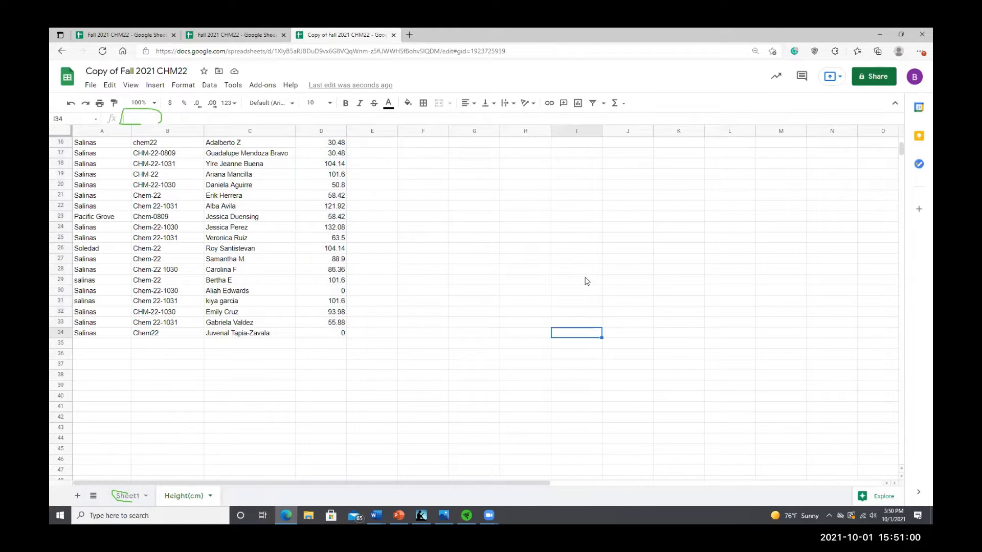
# Examine the converted height (cm) column in the student's copied spreadsheet
pyautogui.scroll(5, 532, 271)
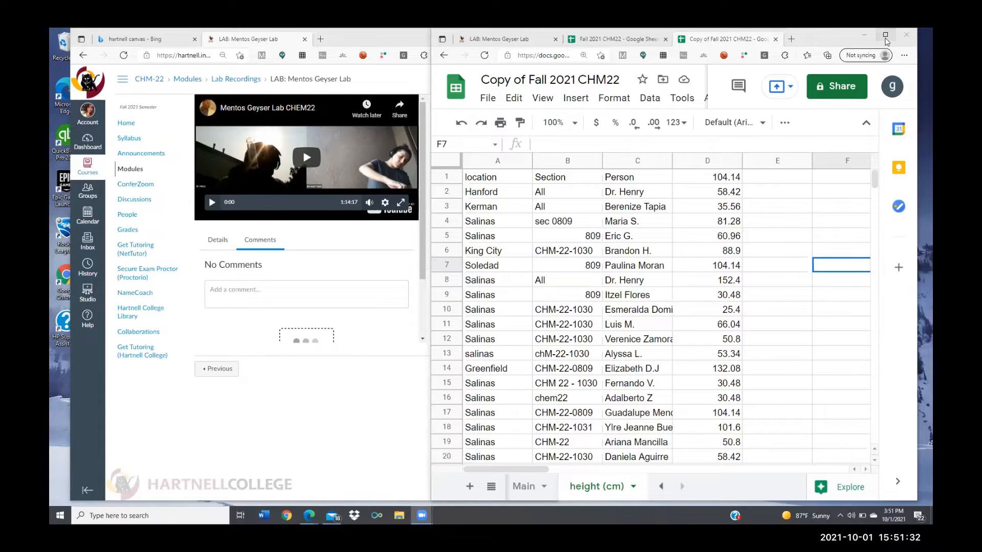
pyautogui.click(886, 37)
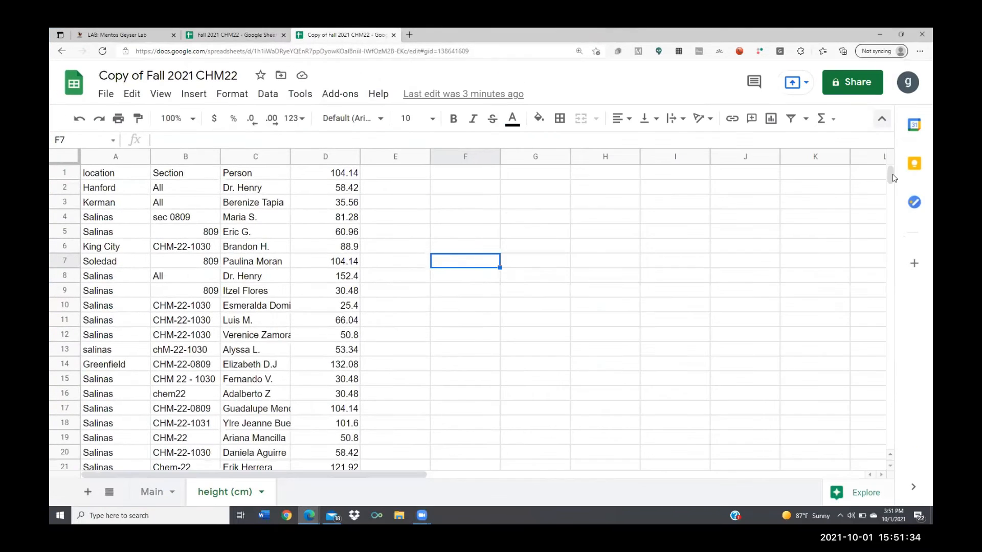
pyautogui.scroll(-6, 891, 180)
pyautogui.scroll(1, 891, 179)
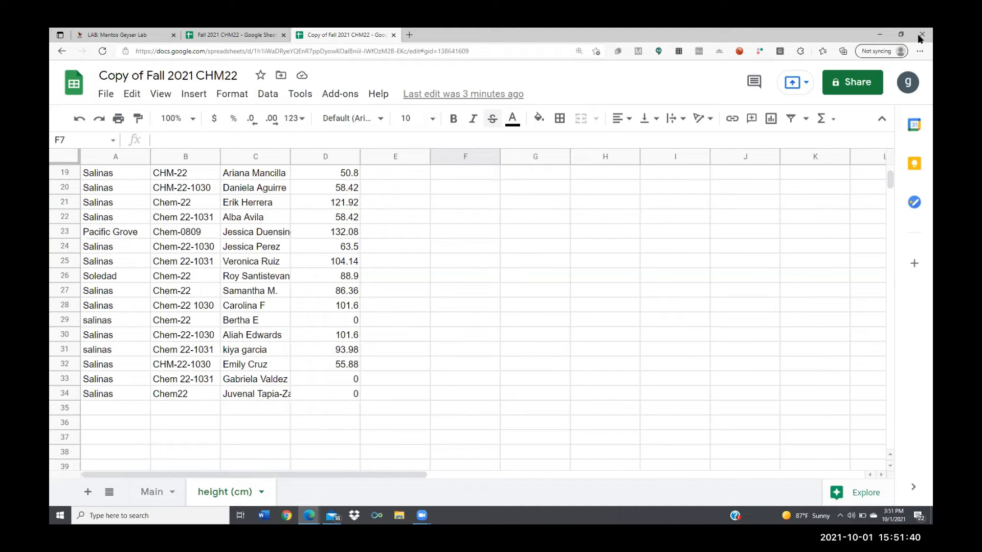
pyautogui.scroll(-5, 891, 177)
pyautogui.scroll(7, 891, 174)
pyautogui.scroll(-5, 892, 178)
pyautogui.scroll(2, 892, 180)
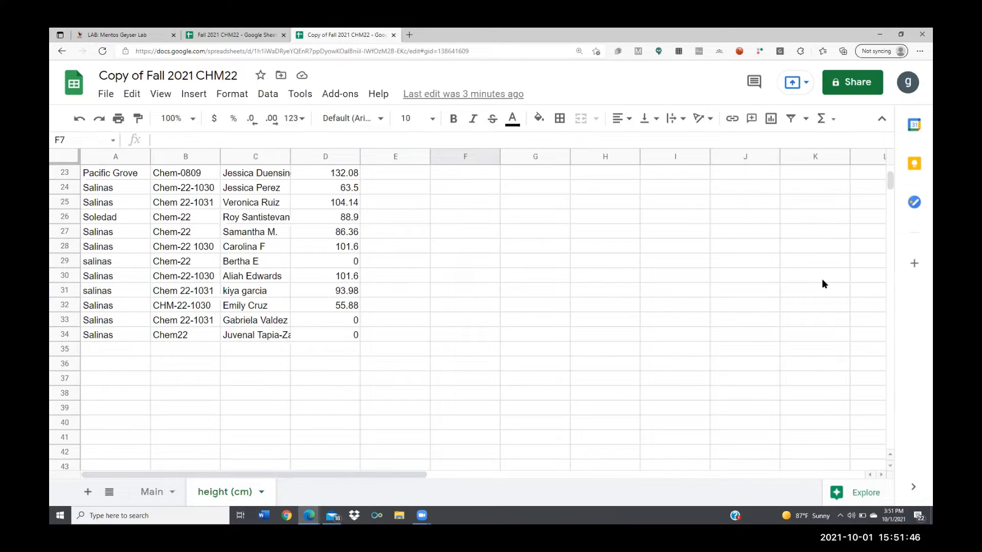
pyautogui.scroll(2, 890, 182)
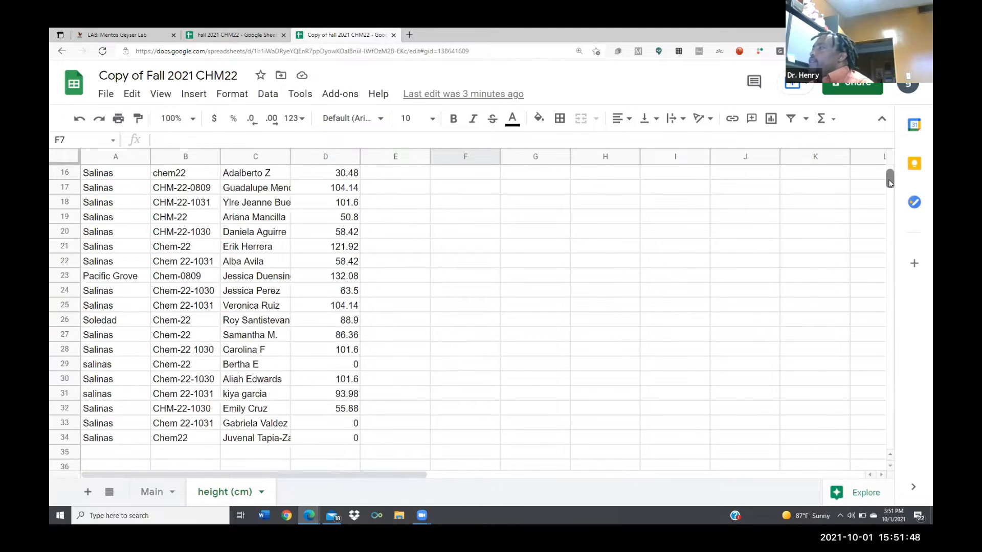
pyautogui.moveTo(890, 182); pyautogui.dragTo(890, 179)
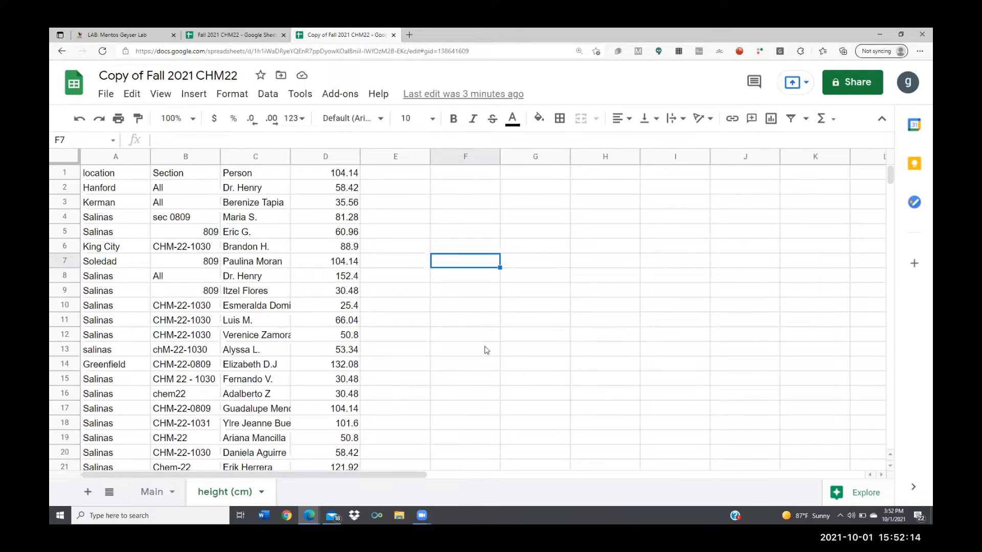
# Examine the Pepsi height values on the Main sheet of the student's copy
pyautogui.click(152, 491)
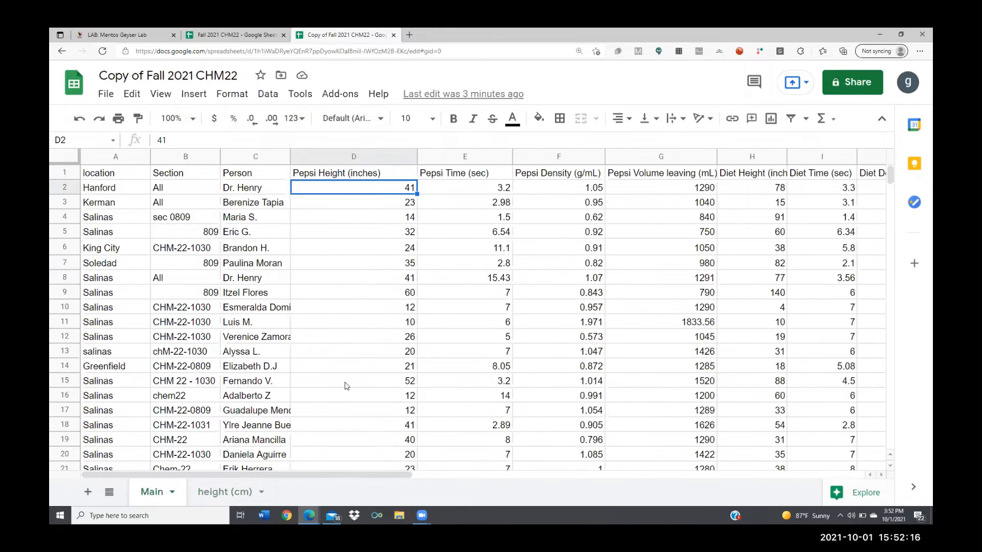
pyautogui.scroll(-6, 346, 386)
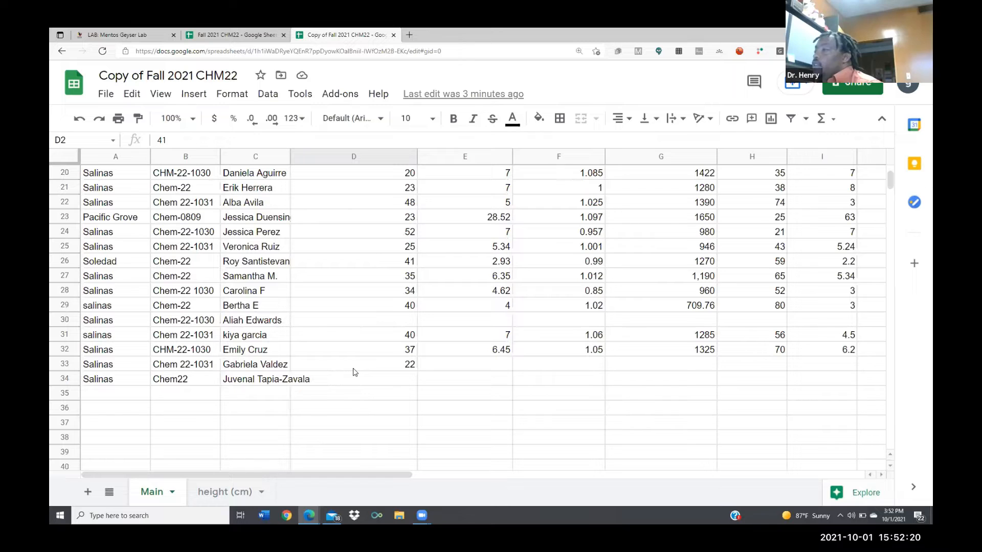
pyautogui.scroll(2, 355, 372)
pyautogui.scroll(4, 356, 374)
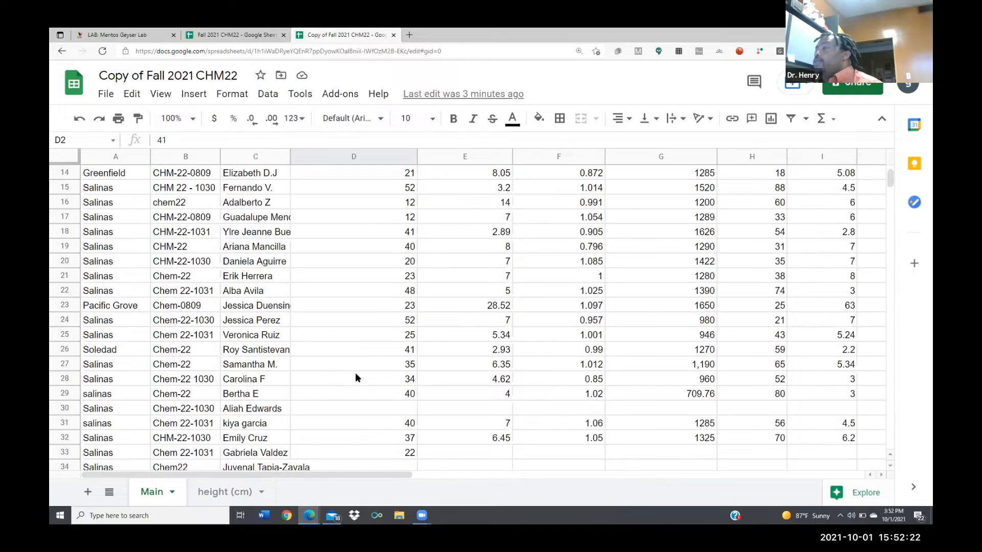
pyautogui.scroll(1, 356, 378)
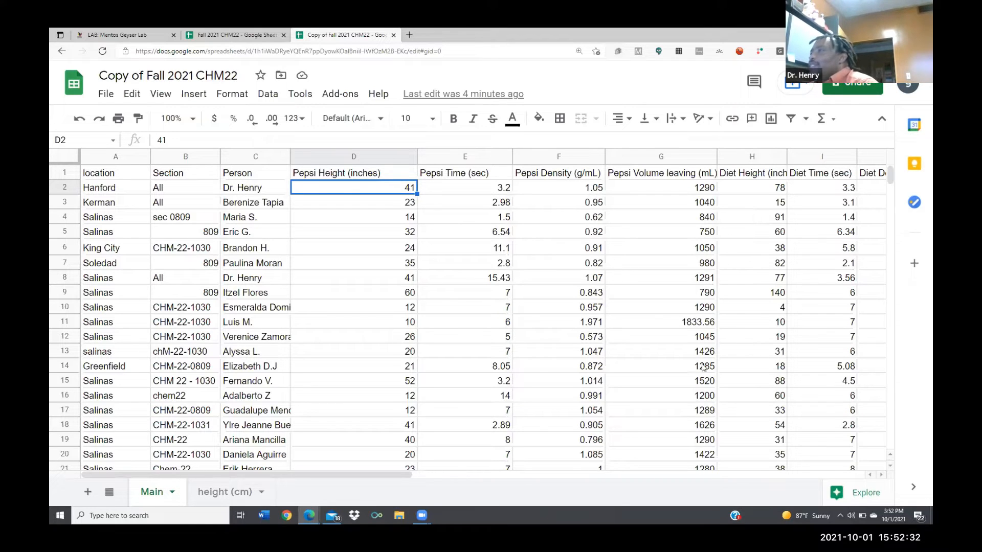
# Switch to the instructor's own Fall 2021 CHM22 spreadsheet and enter the header Diet Height (cm) in cell E1 of its Height (cm) sheet
pyautogui.moveTo(308, 515)
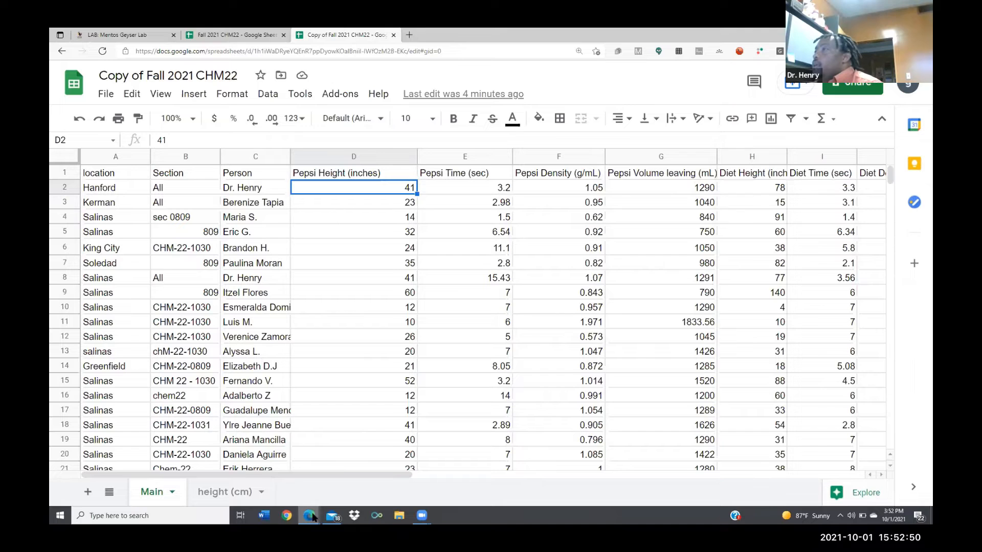
pyautogui.moveTo(426, 517)
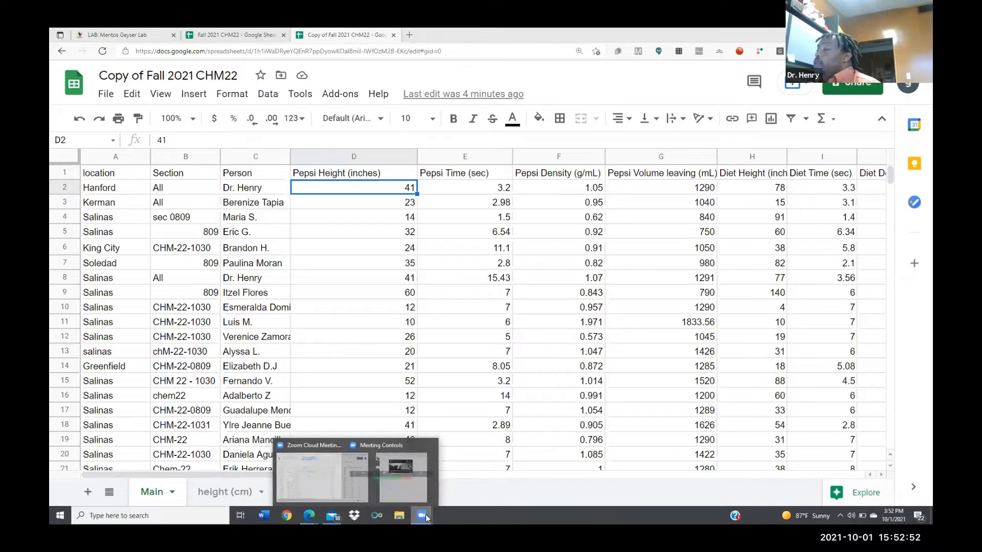
pyautogui.click(449, 494)
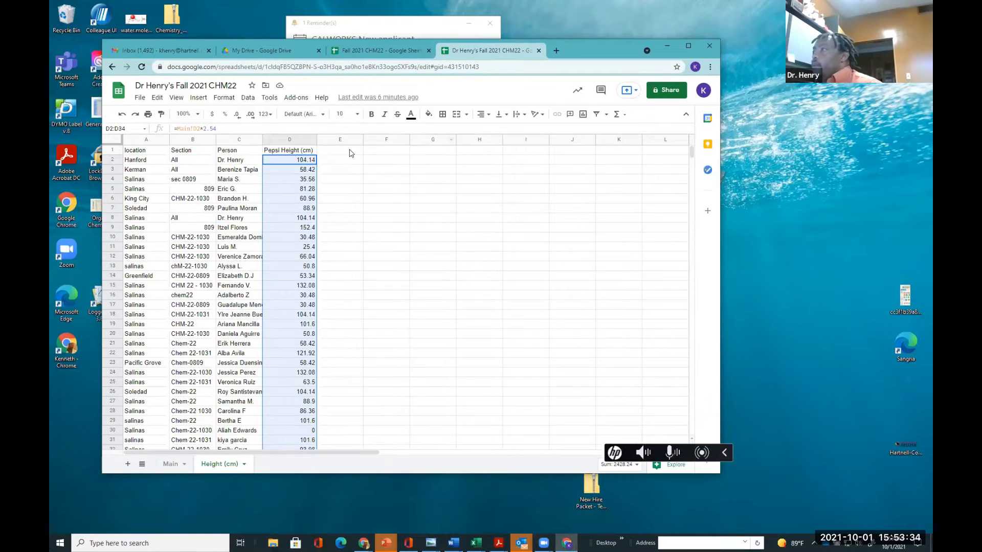
pyautogui.click(335, 151)
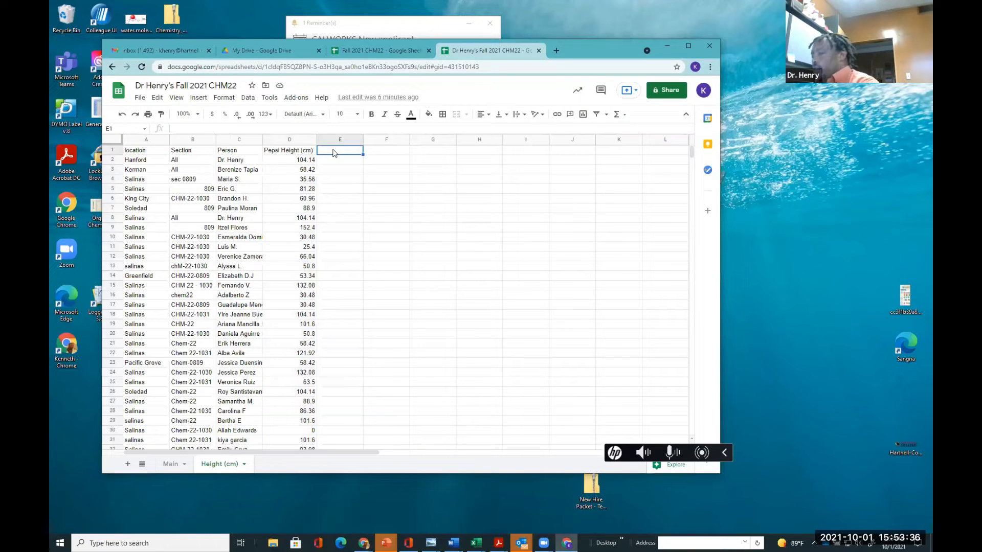
pyautogui.write('De')
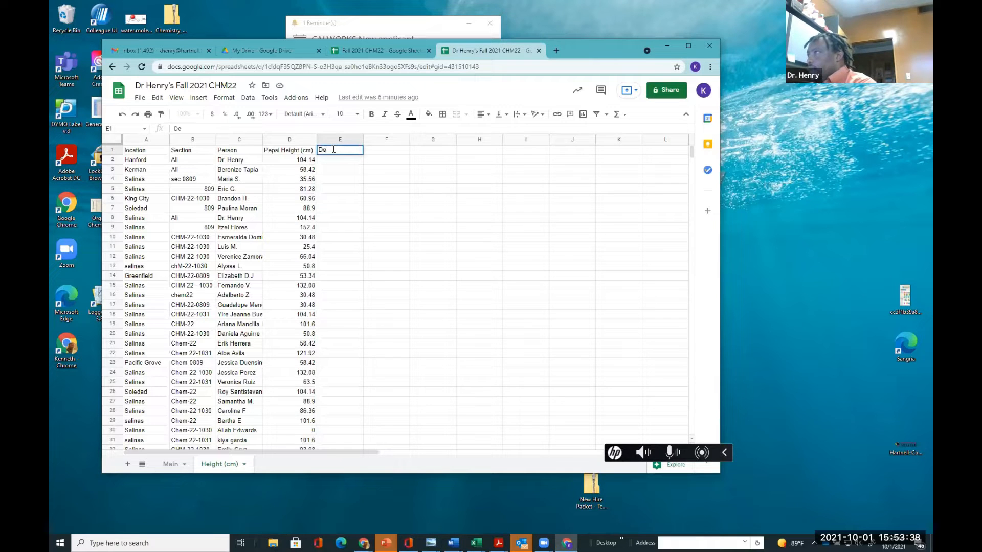
pyautogui.press('BackSpace')
pyautogui.press('BackSpace')
pyautogui.press('BackSpace')
pyautogui.write('iet H')
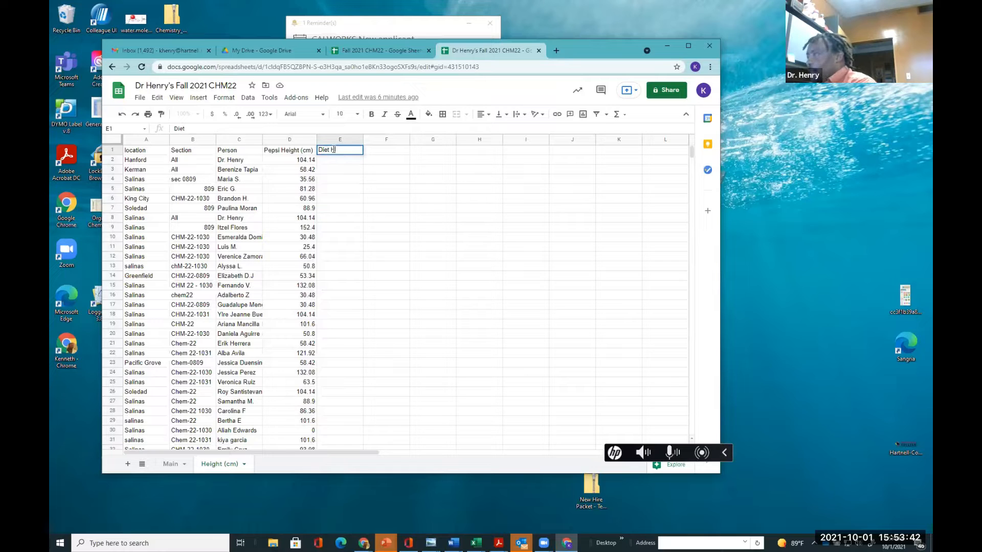
pyautogui.write('eight 9cm')
pyautogui.press('BackSpace')
pyautogui.press('BackSpace')
pyautogui.press('BackSpace')
pyautogui.press('BackSpace')
pyautogui.write('9cm')
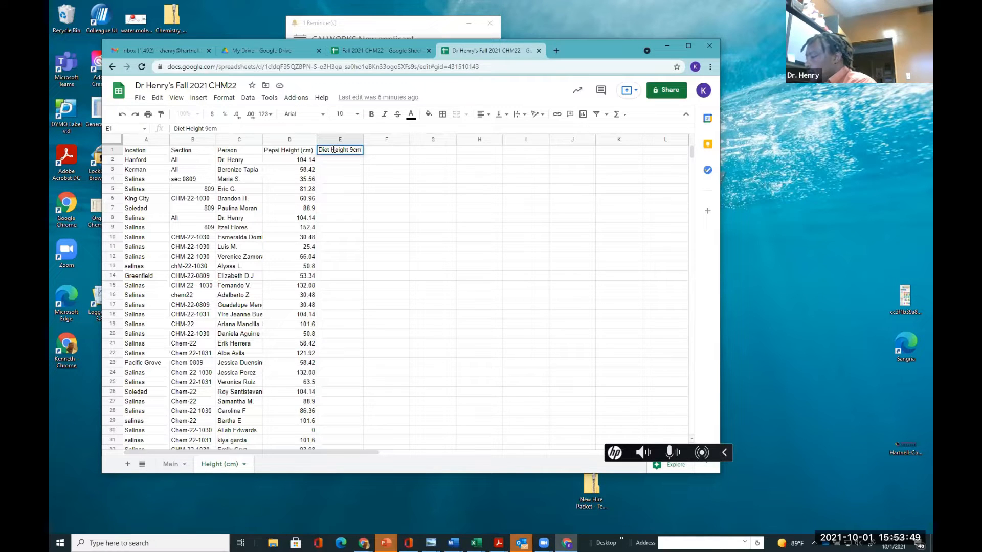
pyautogui.press('BackSpace')
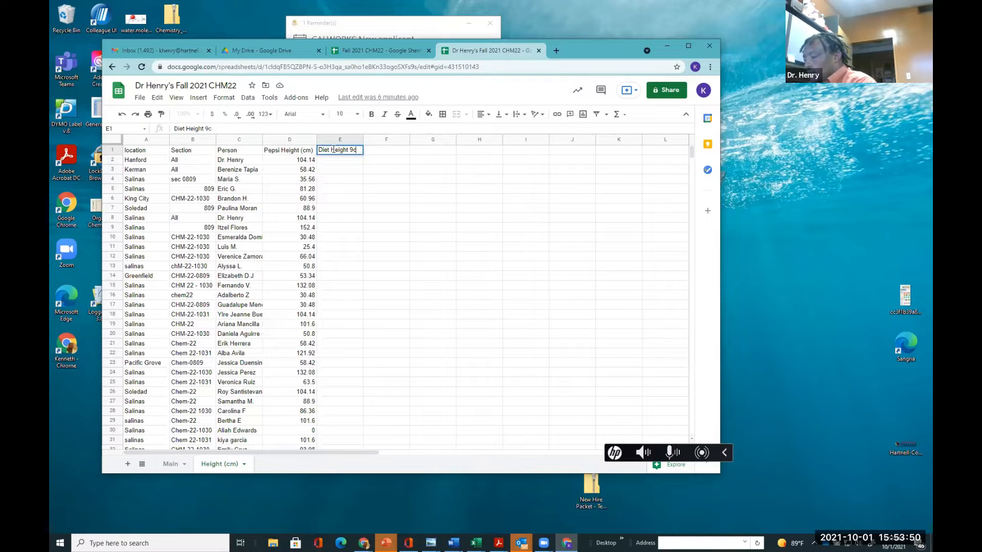
pyautogui.press('BackSpace')
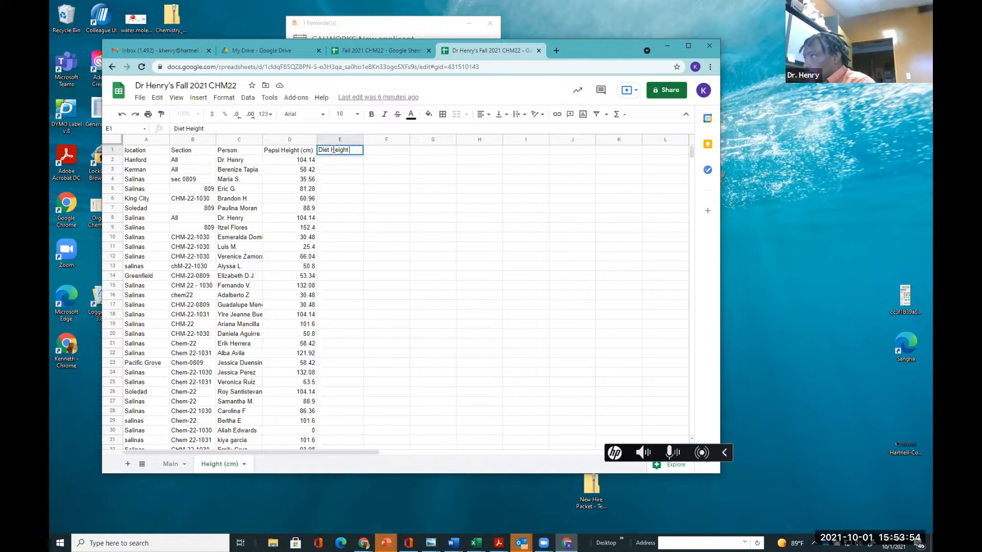
pyautogui.write('cm')
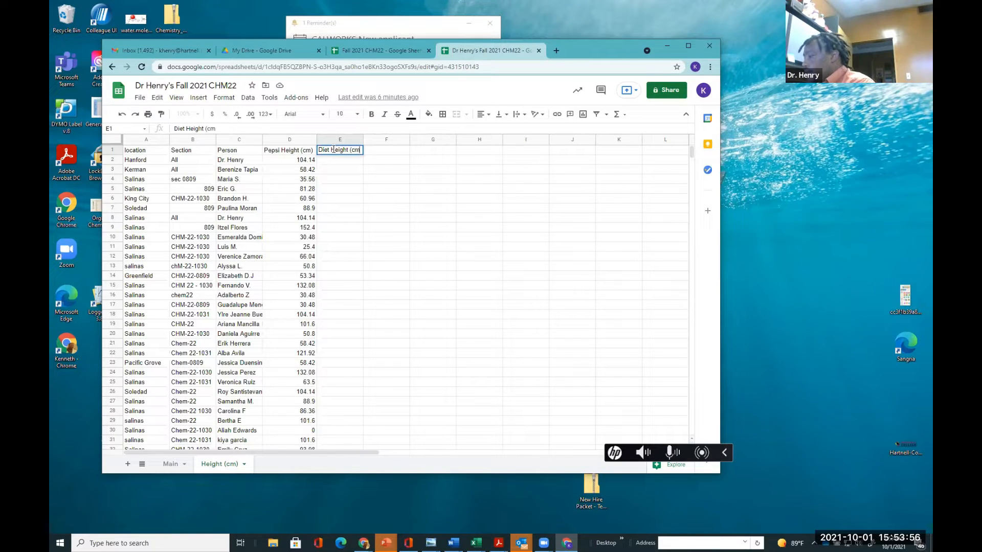
pyautogui.write(')')
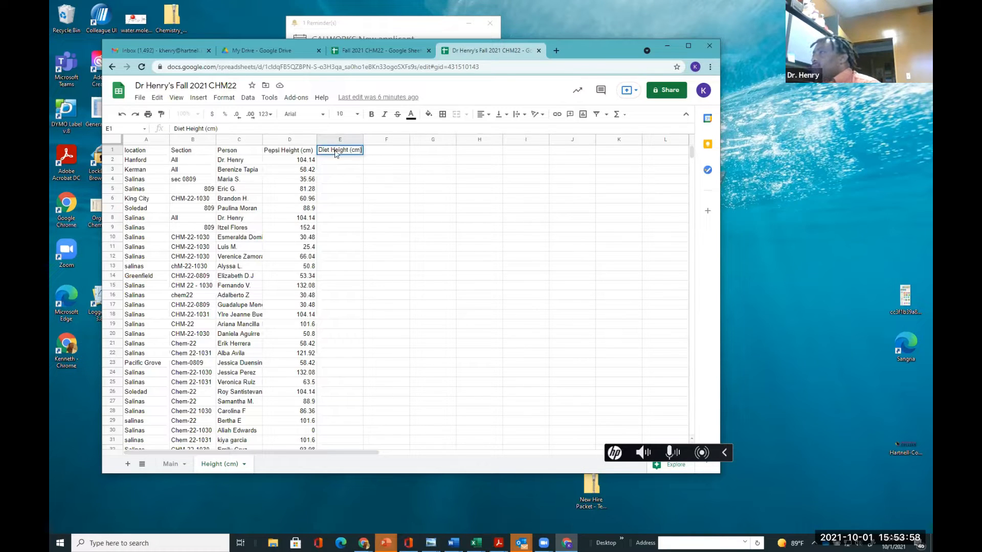
pyautogui.press('Return')
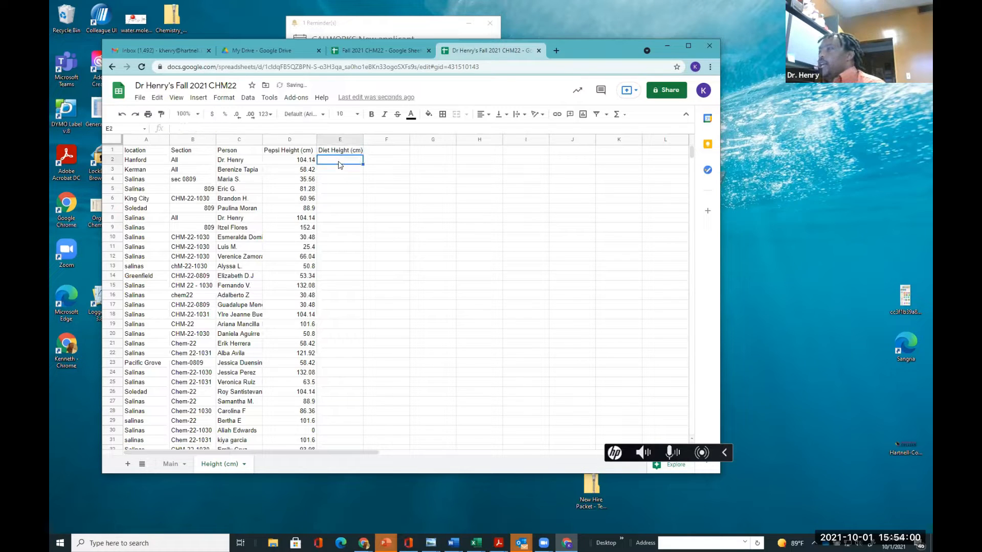
# Enter a formula in E2 multiplying the Main sheet's Diet Height H2 by 2.54
pyautogui.write('=')
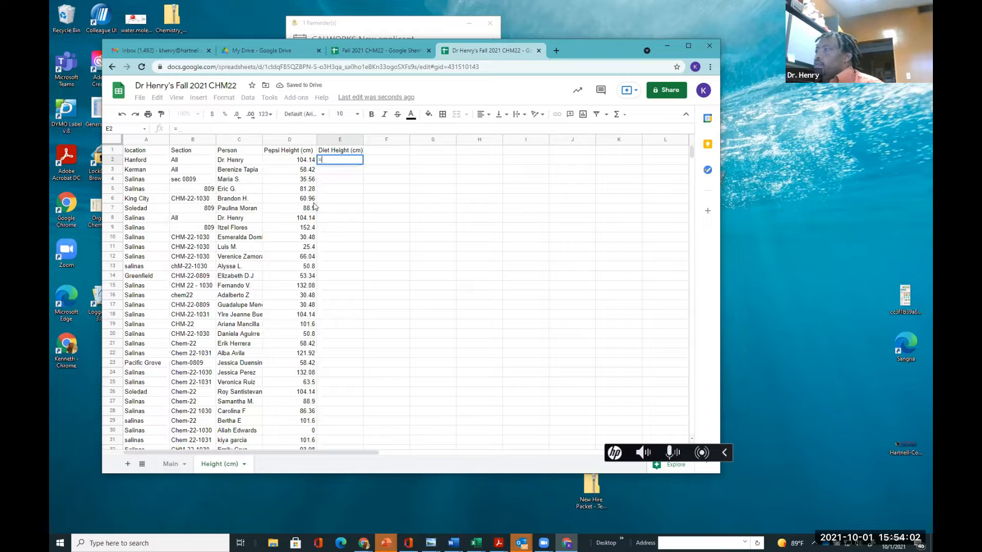
pyautogui.click(165, 464)
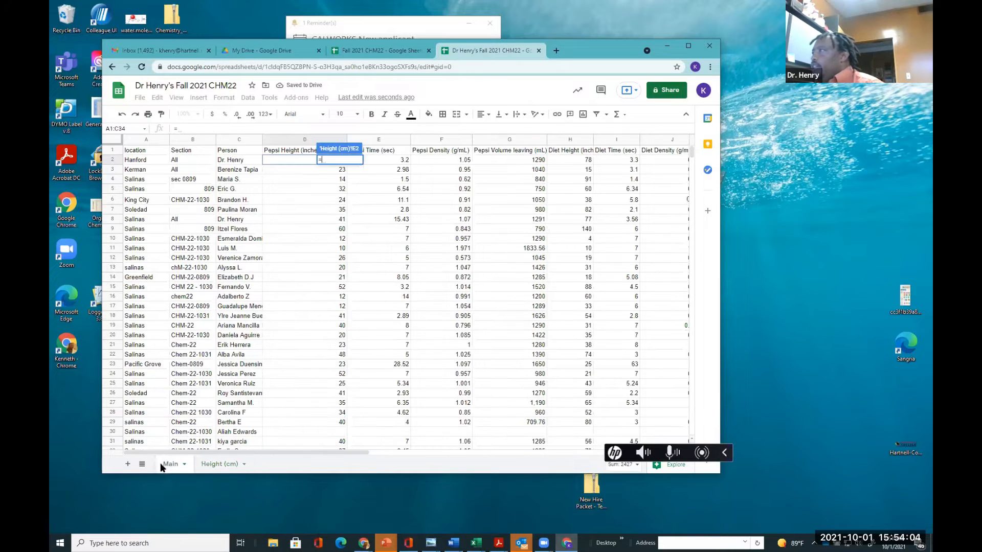
pyautogui.click(571, 161)
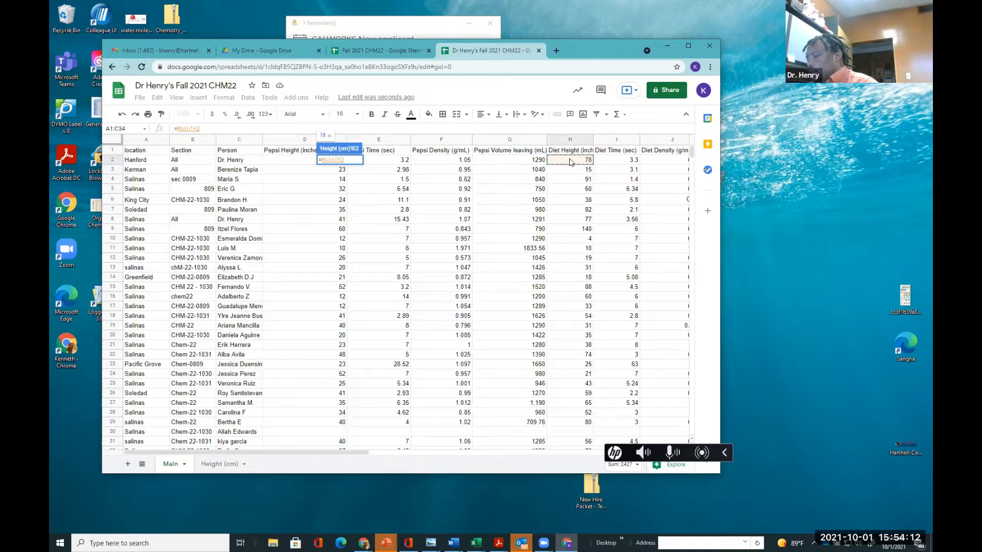
pyautogui.write('*')
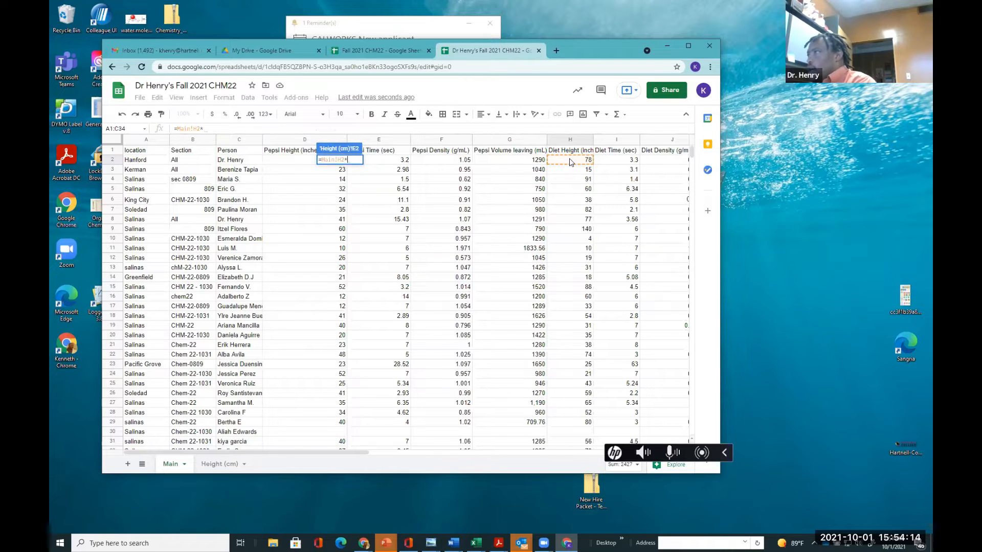
pyautogui.write('2.54')
pyautogui.press('Return')
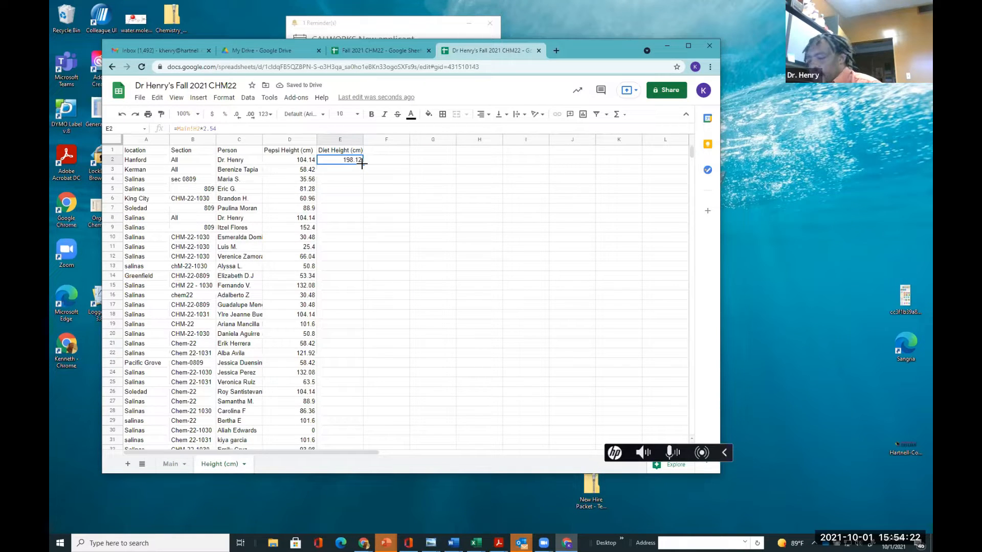
# Fill the E2 formula down column E to row 34
pyautogui.moveTo(362, 164); pyautogui.dragTo(371, 390)
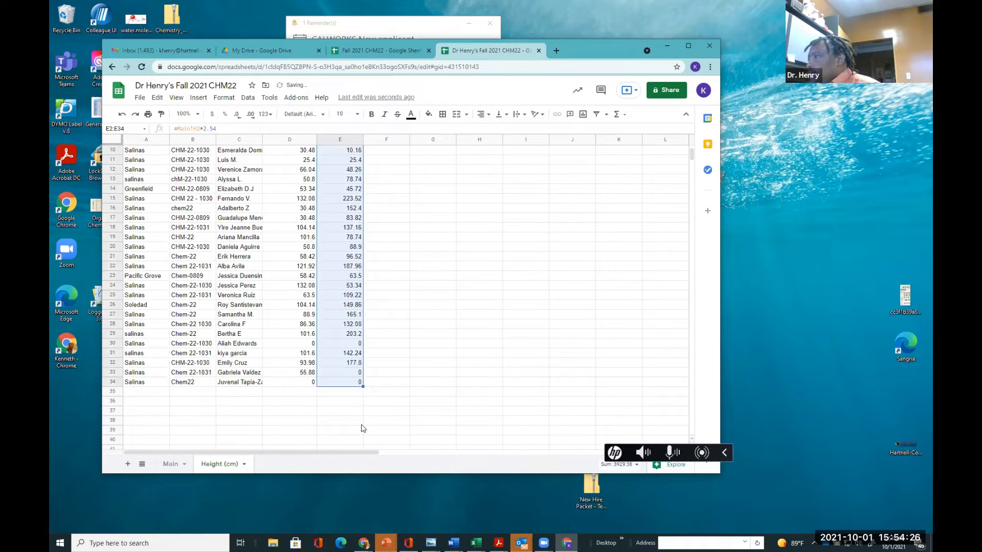
pyautogui.click(354, 424)
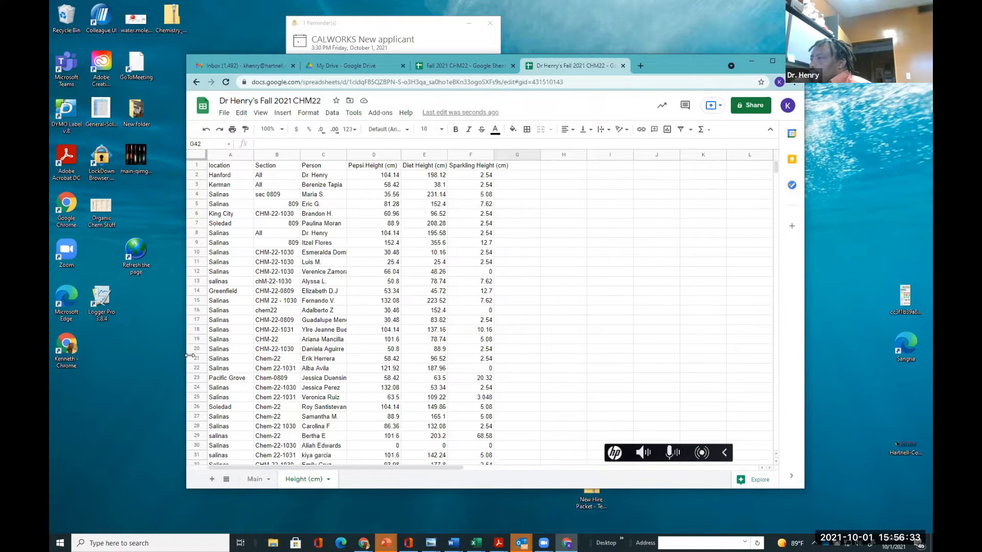
pyautogui.click(188, 357)
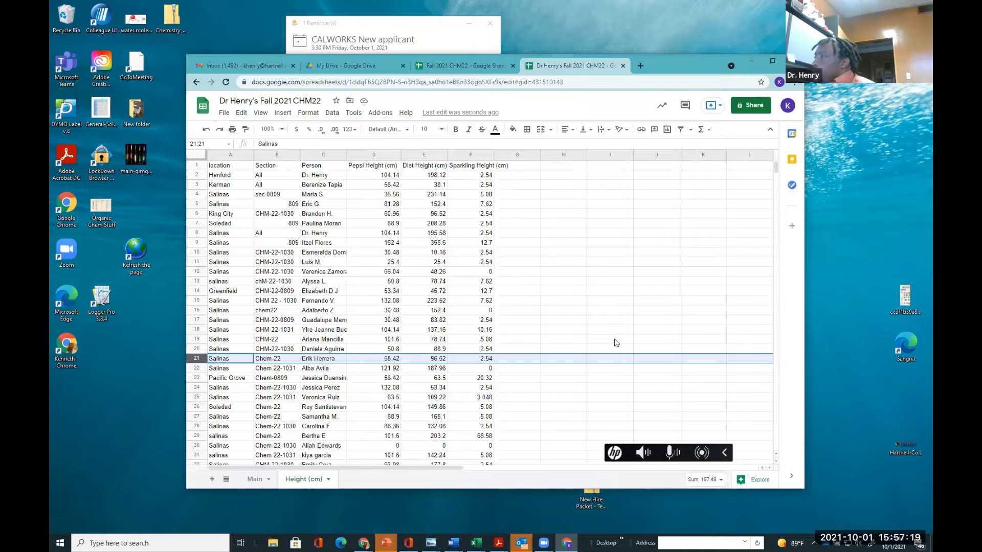
pyautogui.click(591, 380)
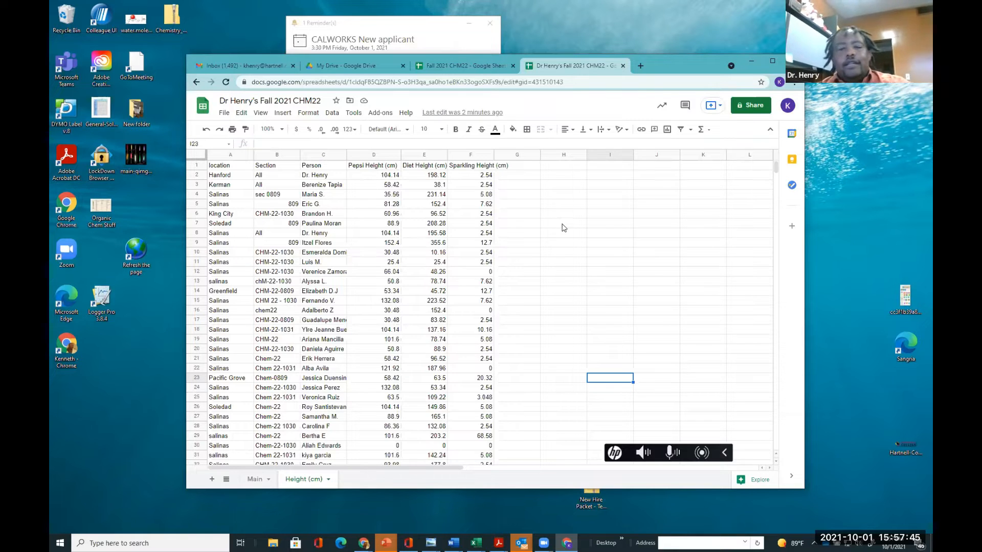
pyautogui.moveTo(562, 233); pyautogui.dragTo(562, 242)
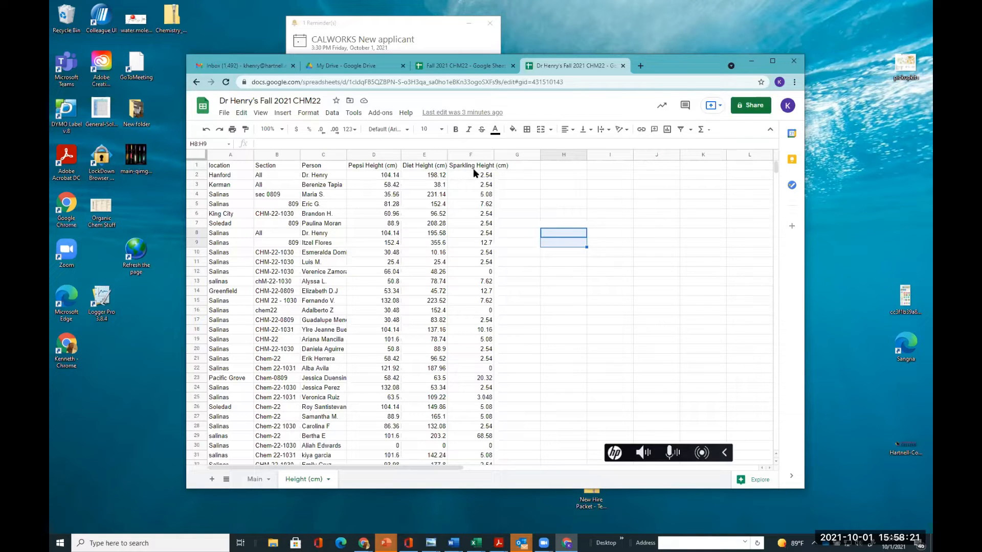
pyautogui.click(554, 282)
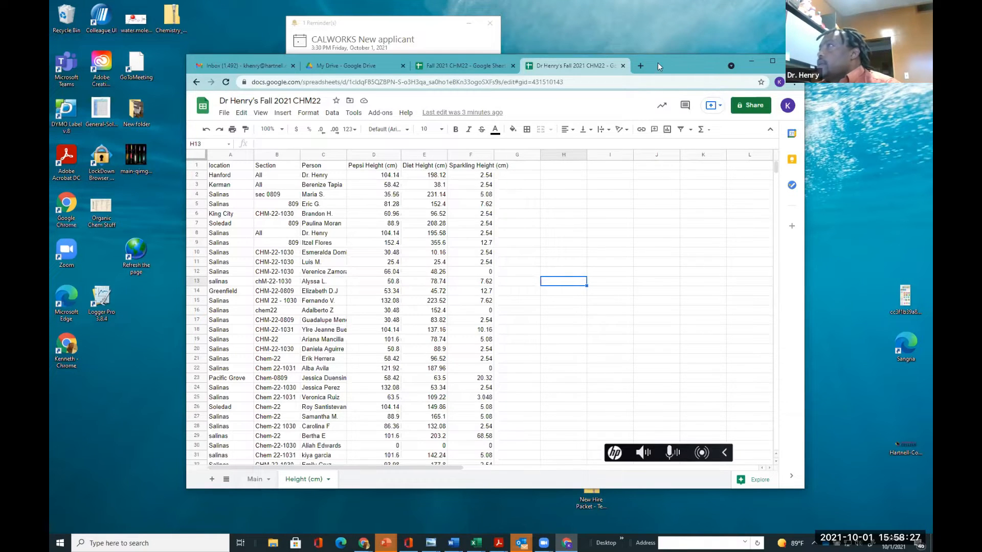
pyautogui.moveTo(658, 62); pyautogui.dragTo(655, 64)
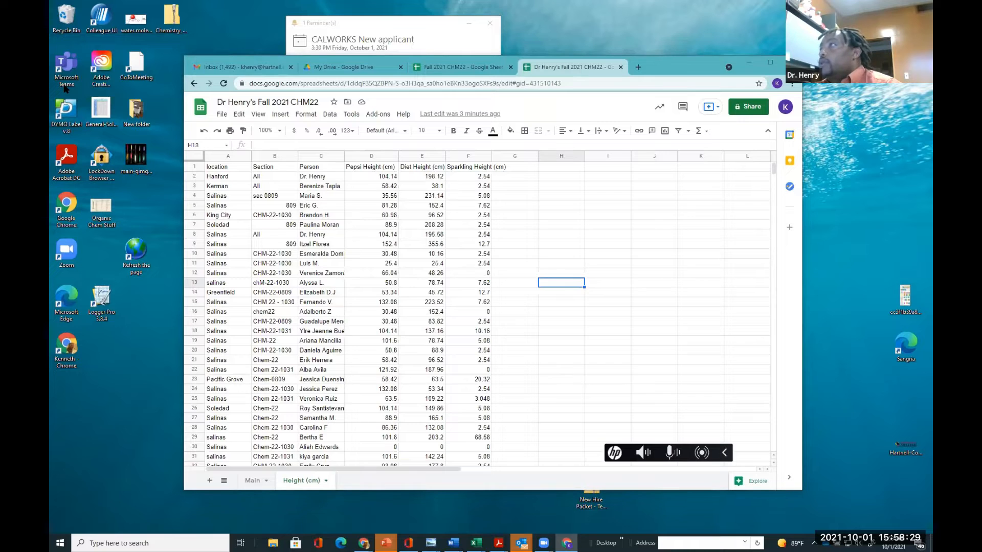
pyautogui.click(279, 116)
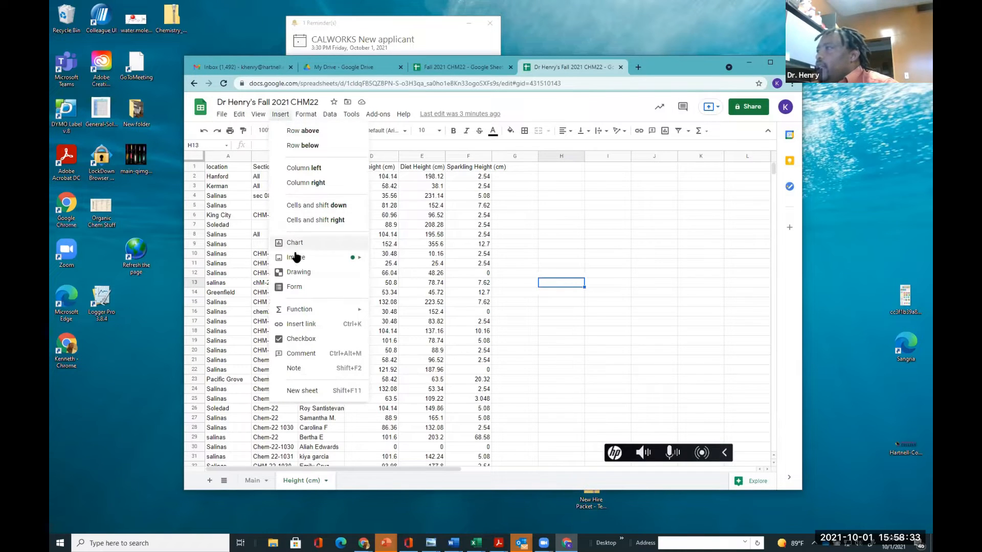
pyautogui.moveTo(296, 258)
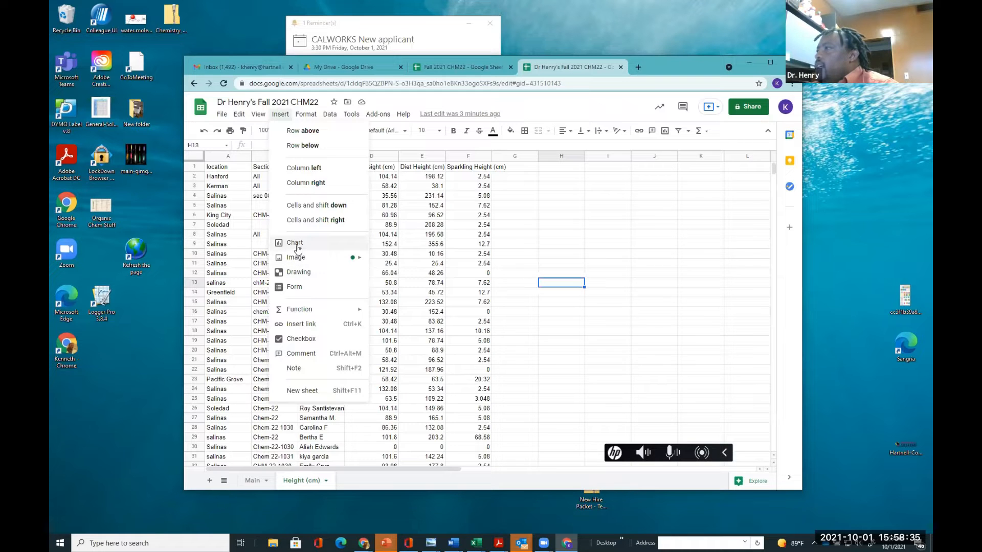
pyautogui.click(297, 244)
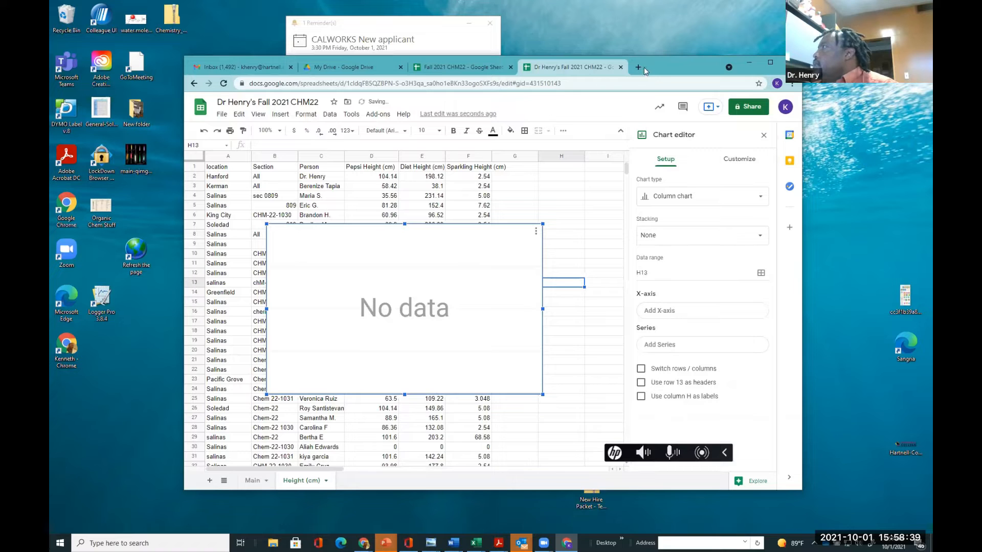
pyautogui.moveTo(663, 66); pyautogui.dragTo(624, 65)
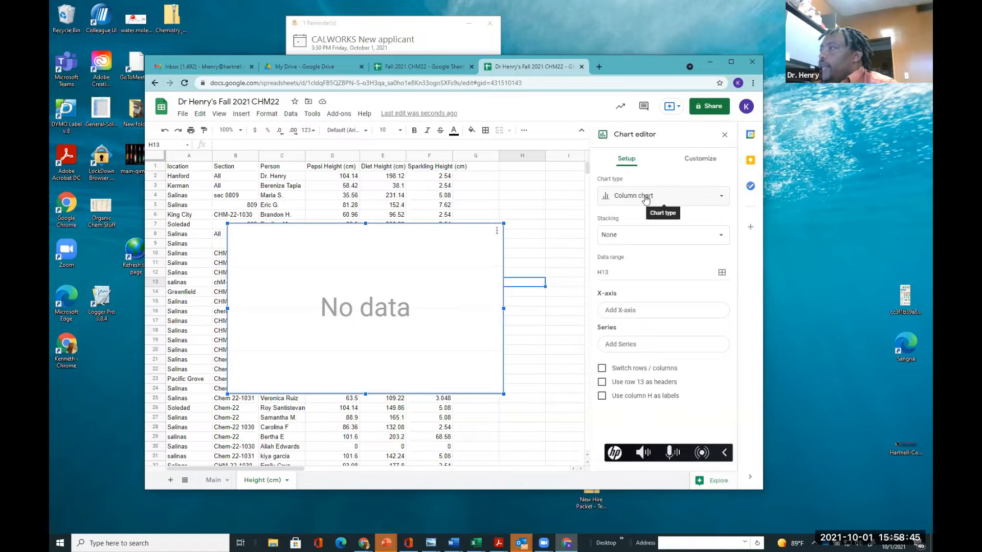
pyautogui.click(527, 224)
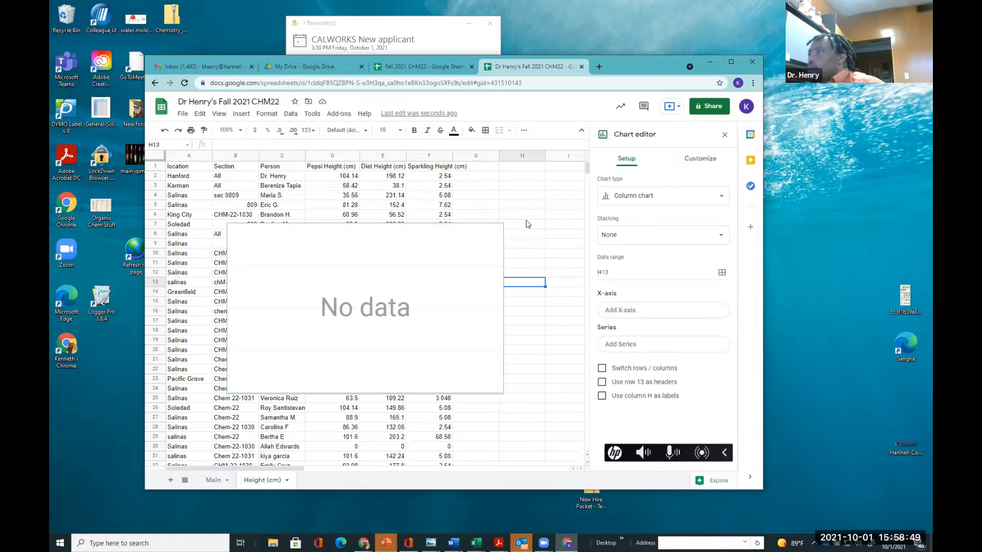
pyautogui.click(165, 131)
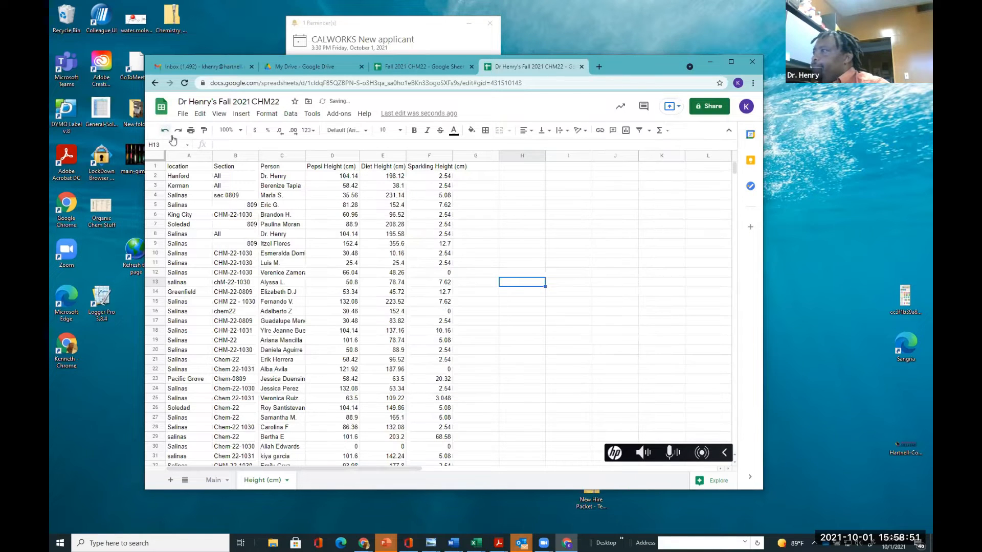
# Select the range C1:F34 of names and heights and insert a chart from it
pyautogui.click(518, 256)
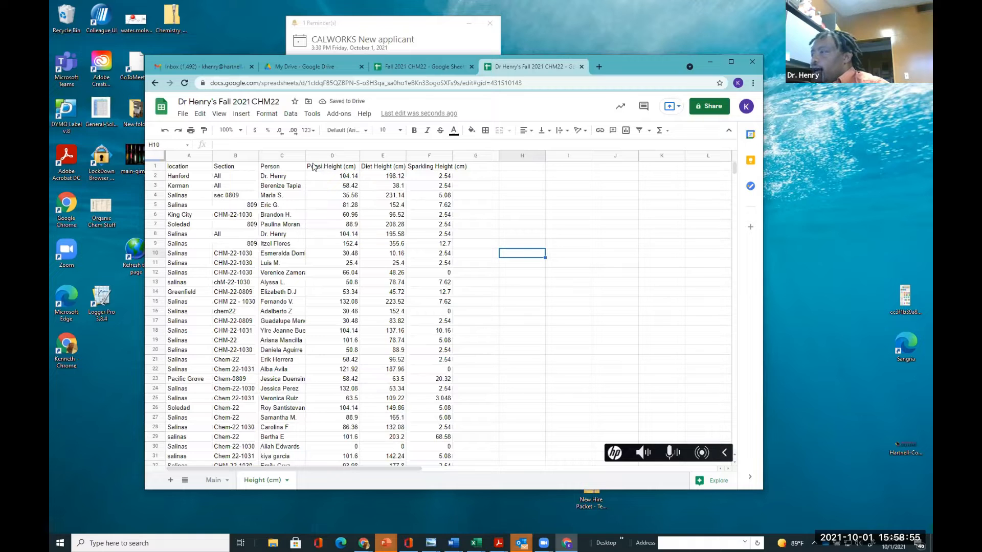
pyautogui.click(276, 167)
pyautogui.moveTo(314, 174); pyautogui.dragTo(450, 393)
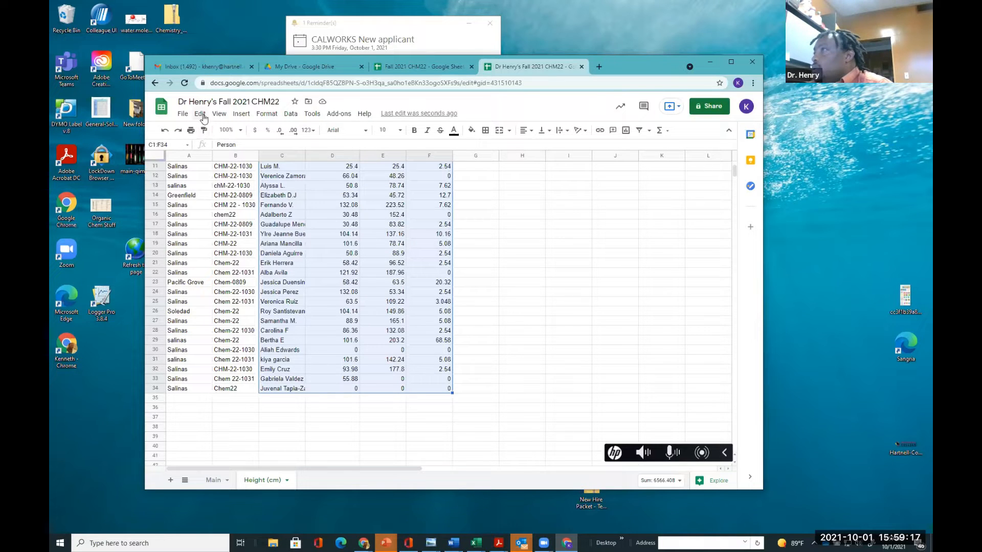
pyautogui.click(242, 115)
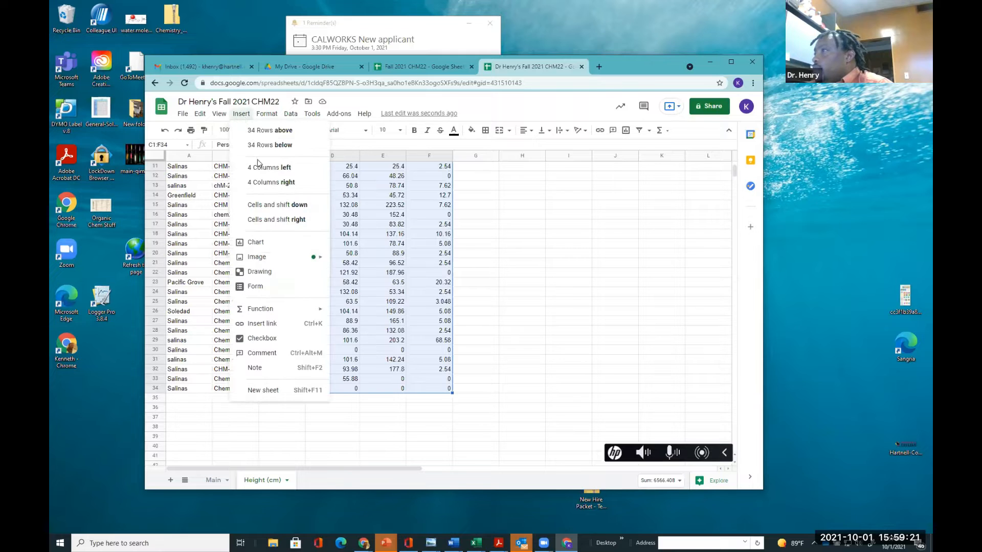
pyautogui.click(255, 242)
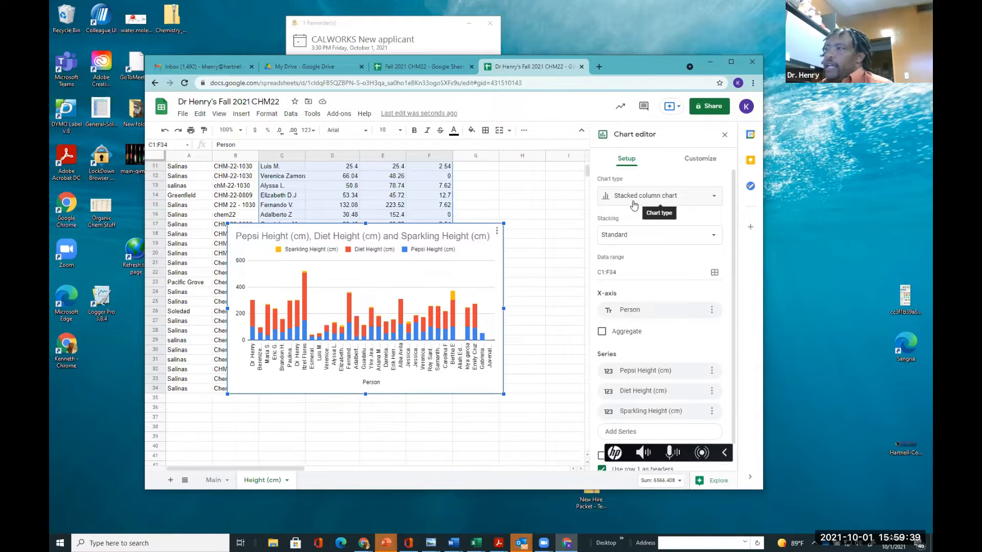
# Change the chart type to a plain Column chart
pyautogui.click(634, 204)
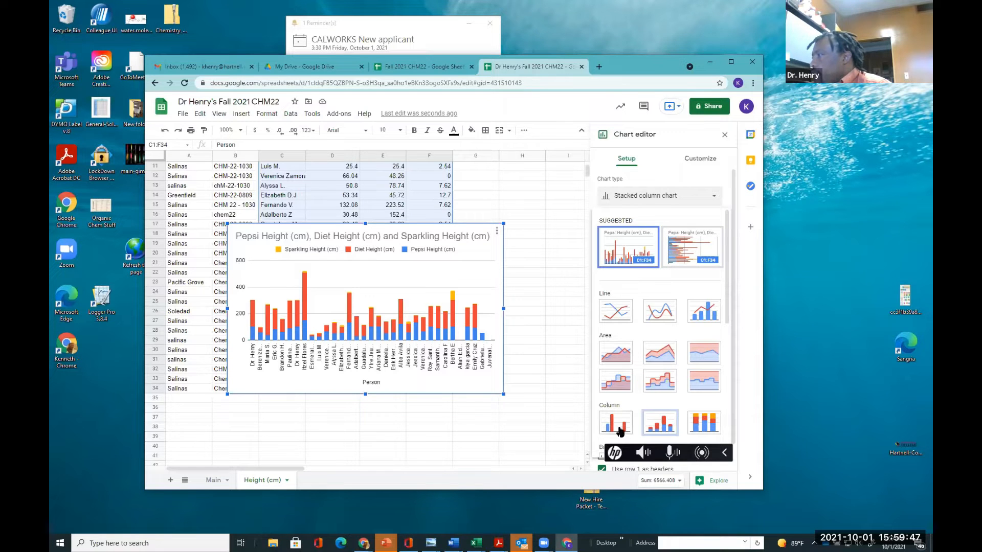
pyautogui.scroll(-1, 621, 414)
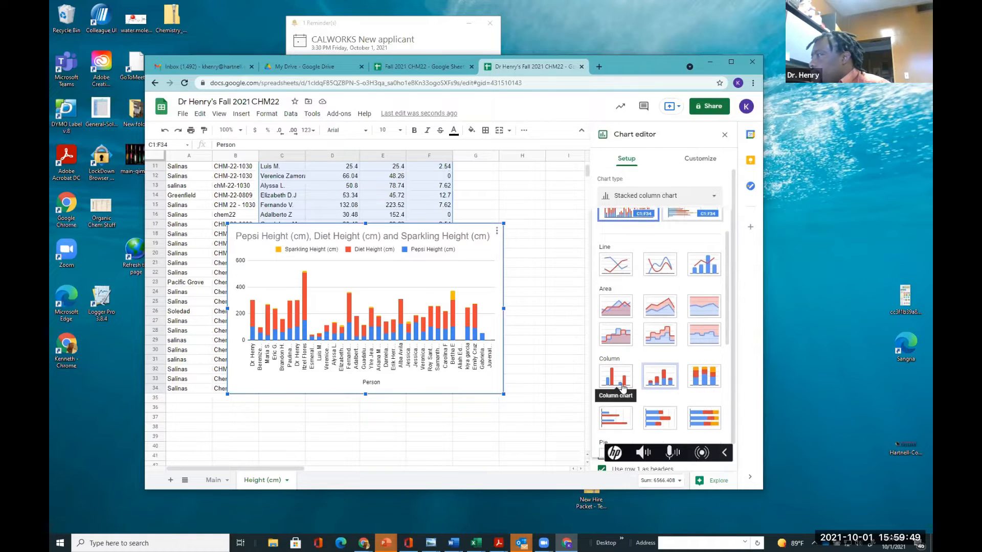
pyautogui.scroll(-1, 621, 389)
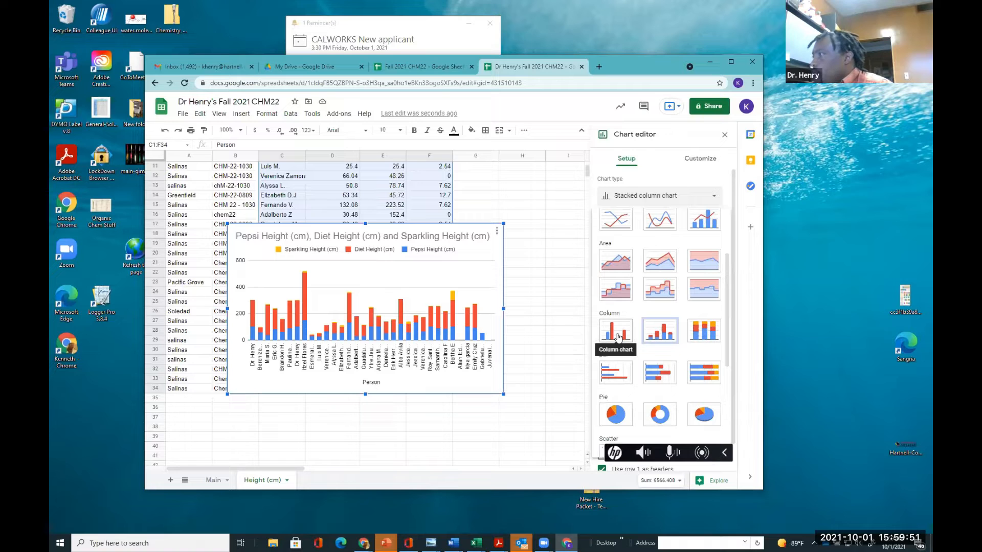
pyautogui.click(617, 333)
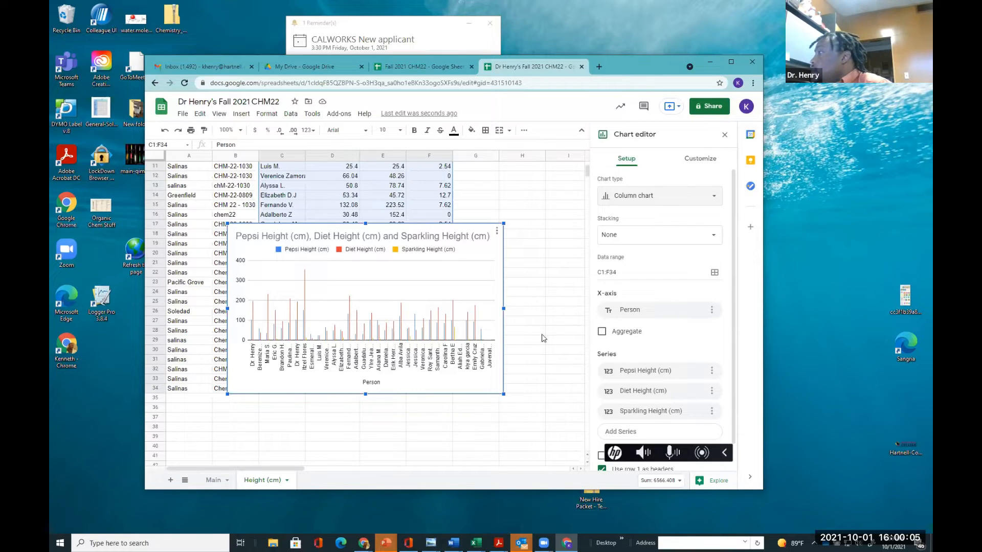
# Enlarge the chart and move it below the data beside columns B to F
pyautogui.moveTo(503, 308); pyautogui.dragTo(582, 324)
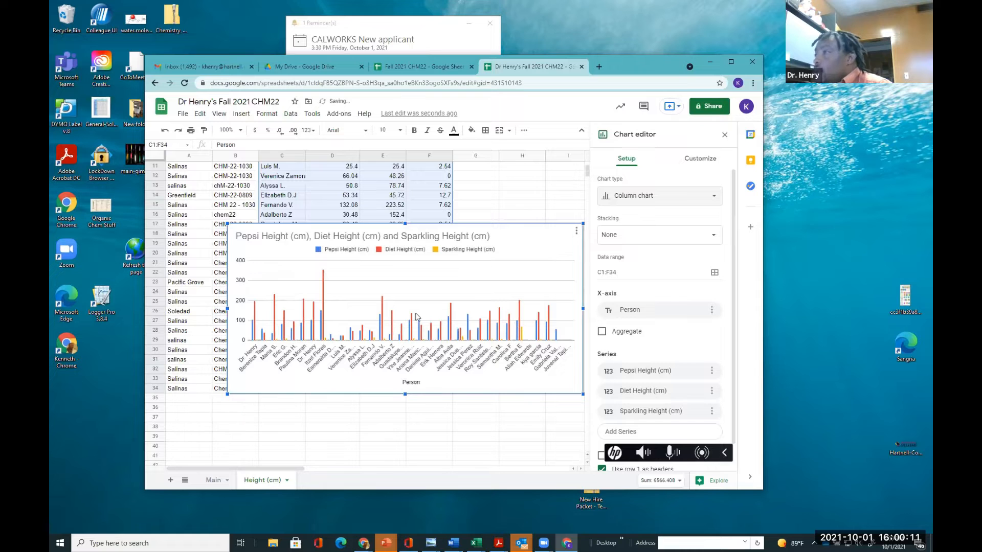
pyautogui.moveTo(349, 287); pyautogui.dragTo(320, 331)
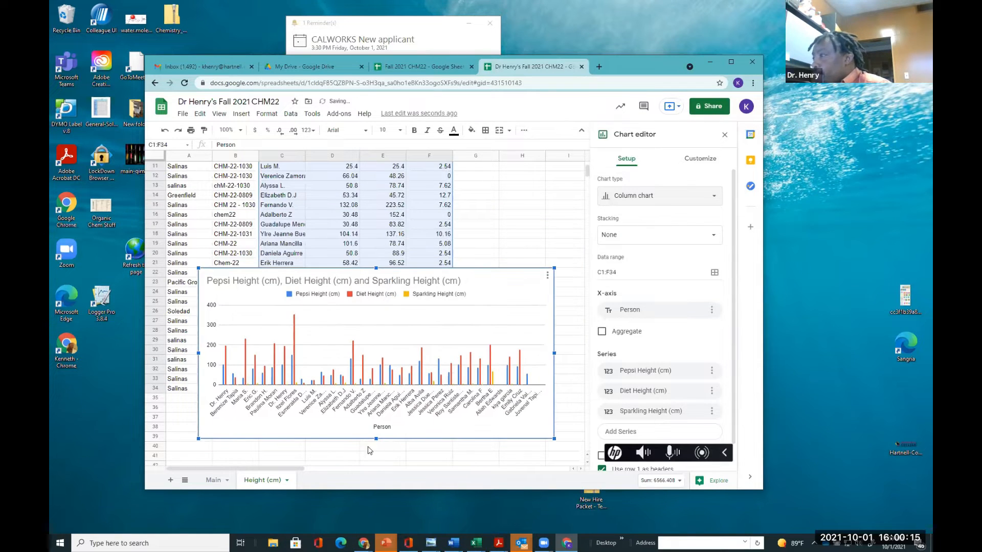
pyautogui.moveTo(376, 439); pyautogui.dragTo(376, 455)
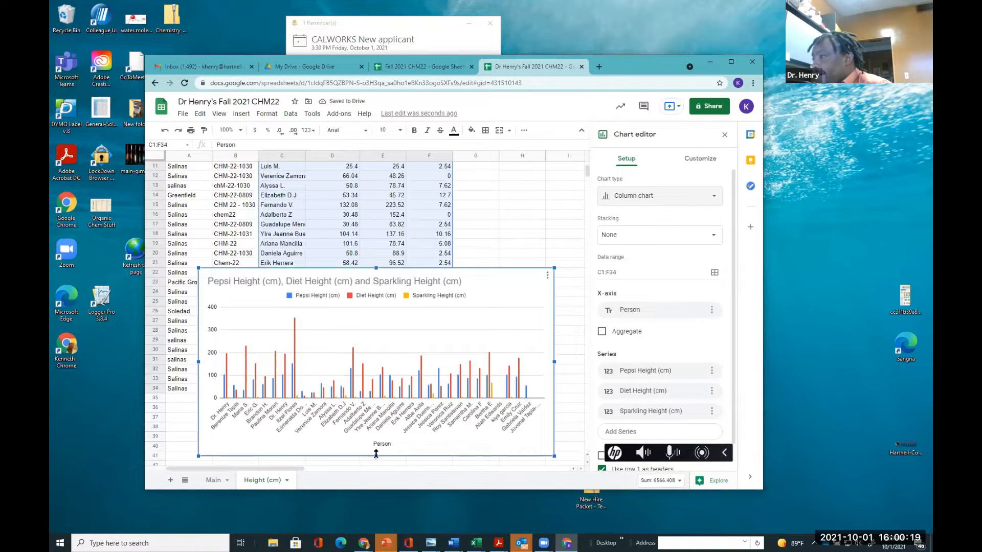
pyautogui.moveTo(353, 274); pyautogui.dragTo(387, 295)
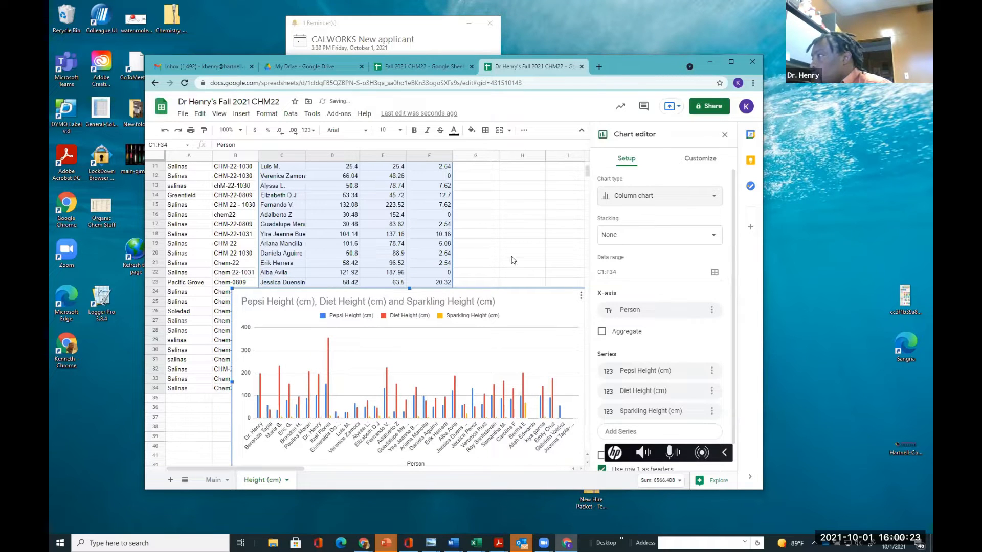
# Open the chart's customization settings for the chart and axis titles
pyautogui.scroll(-1, 513, 260)
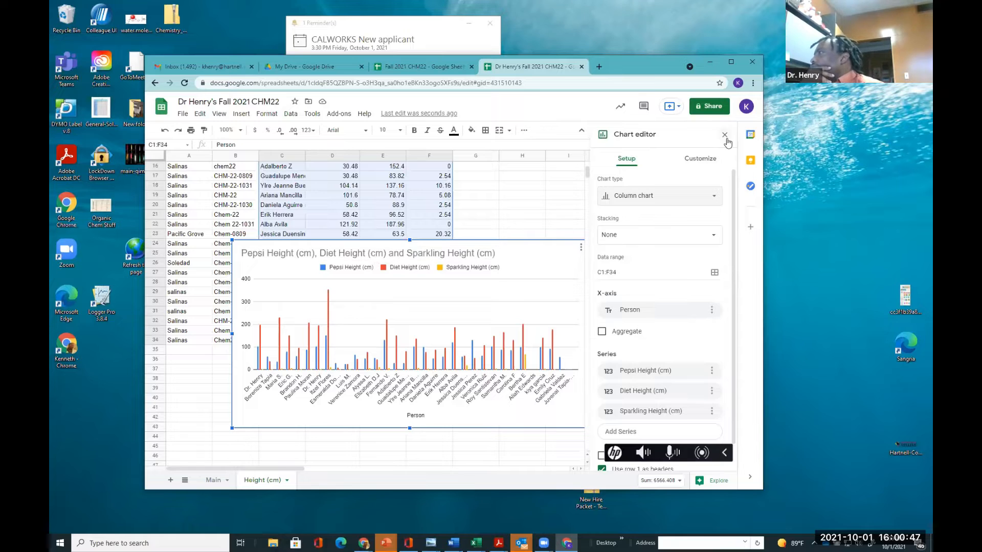
pyautogui.click(709, 163)
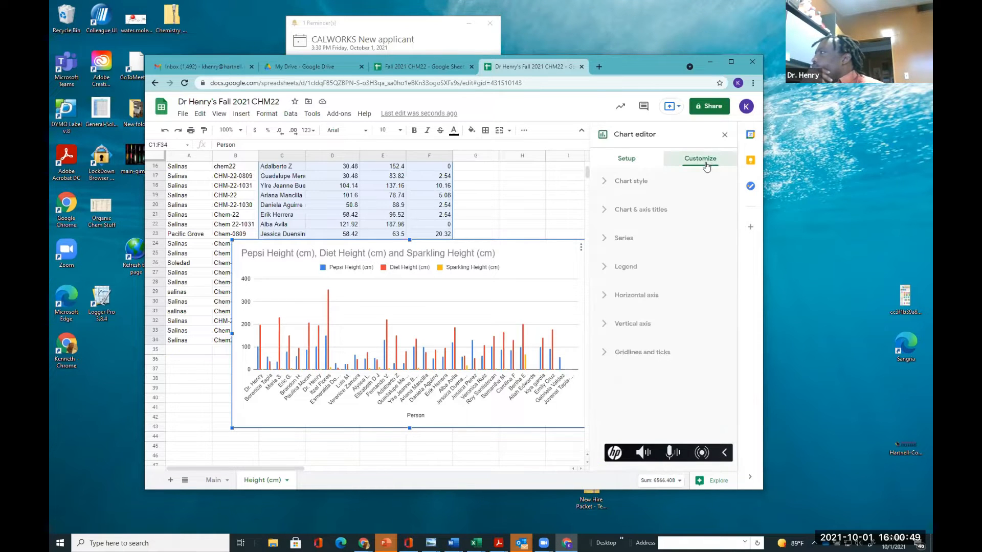
pyautogui.click(604, 212)
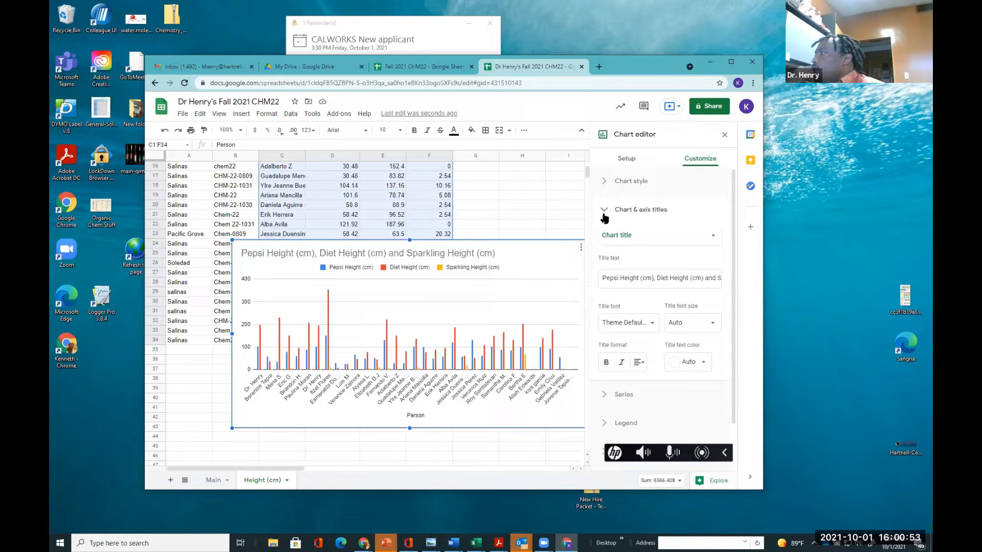
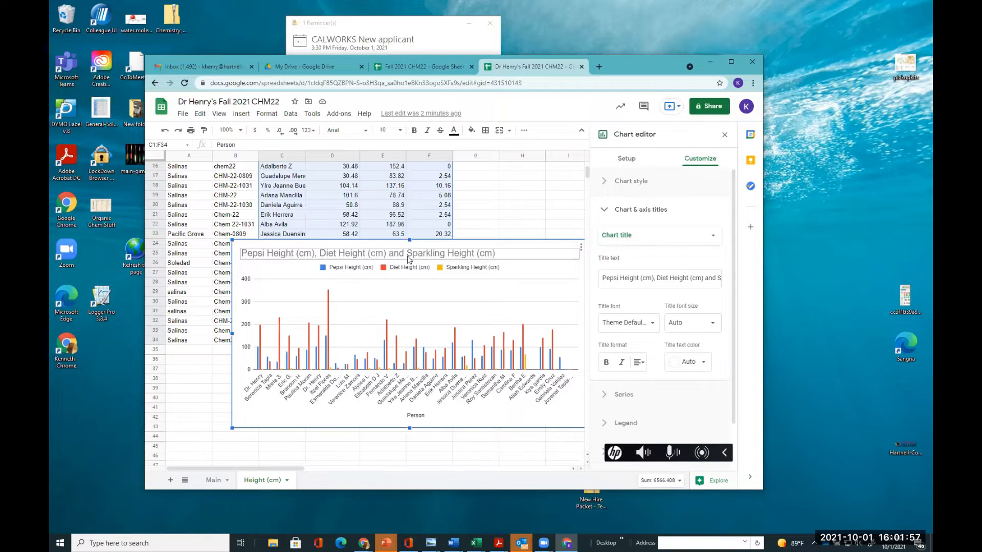
# Edit the chart title to begin with 'Comparison of Soda explosion' before the existing series names
pyautogui.tripleClick(242, 254)
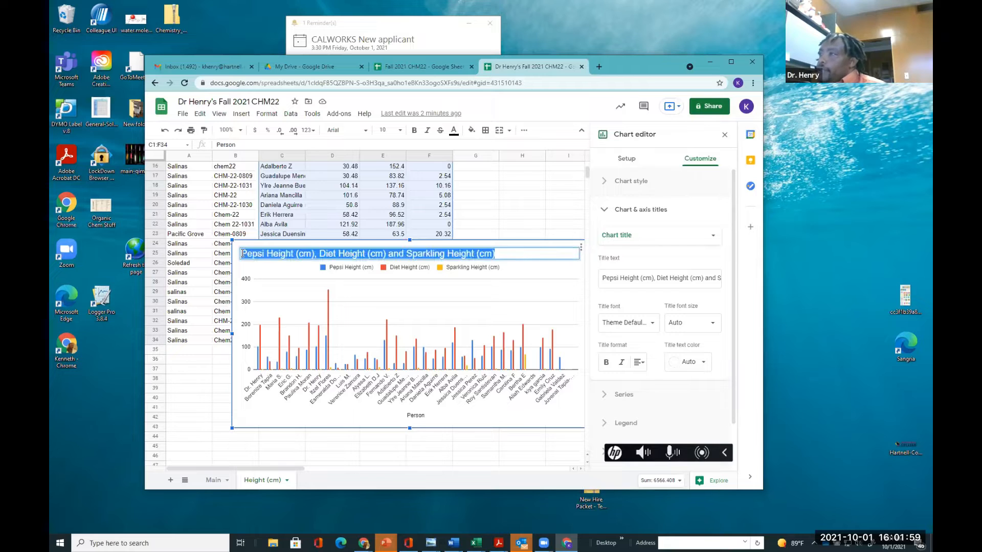
pyautogui.press('BackSpace')
pyautogui.write('Ca')
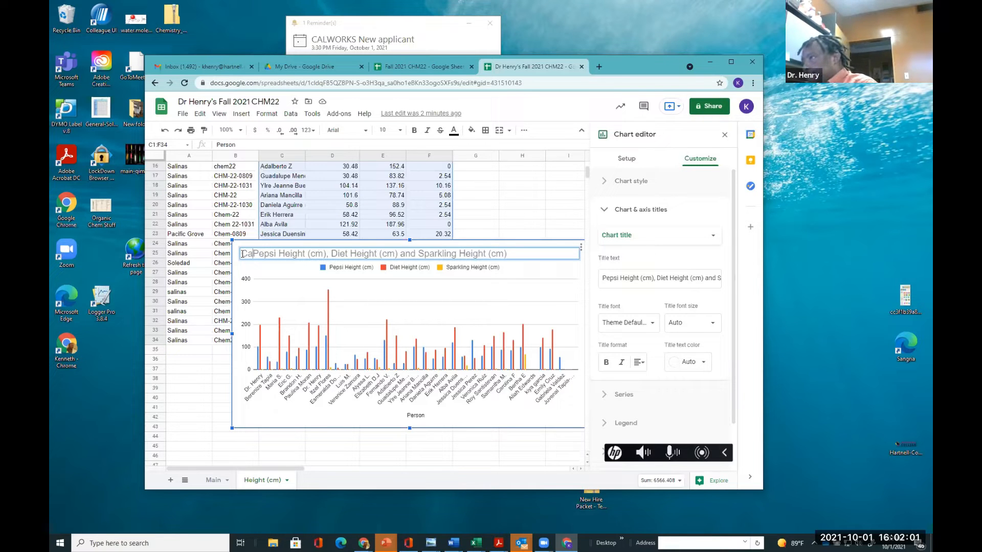
pyautogui.press('BackSpace')
pyautogui.write('ompar')
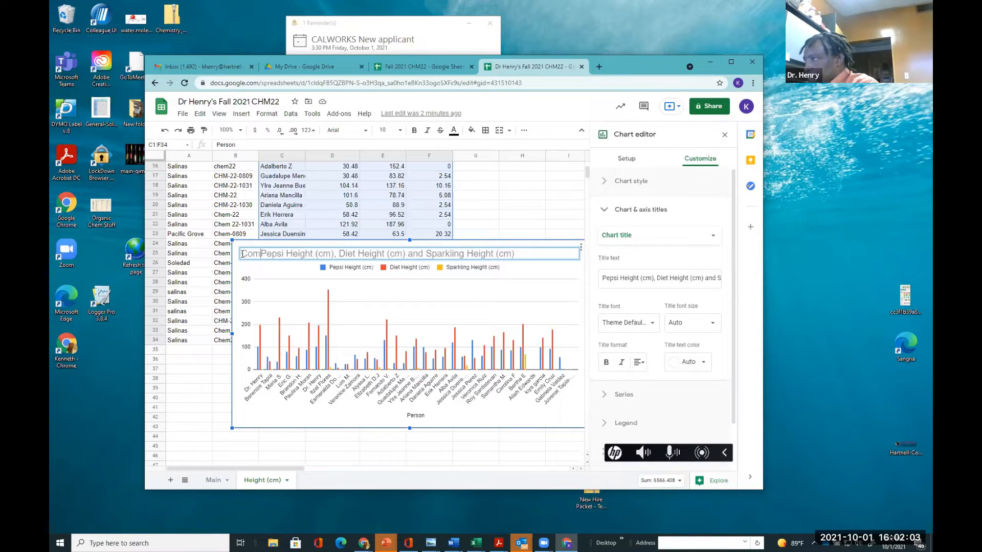
pyautogui.write('ison ')
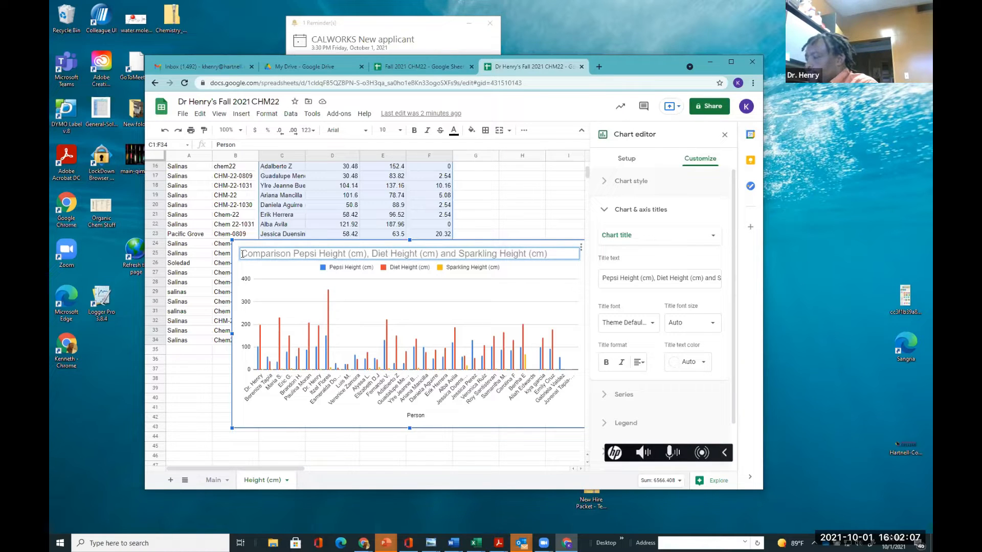
pyautogui.write('of ')
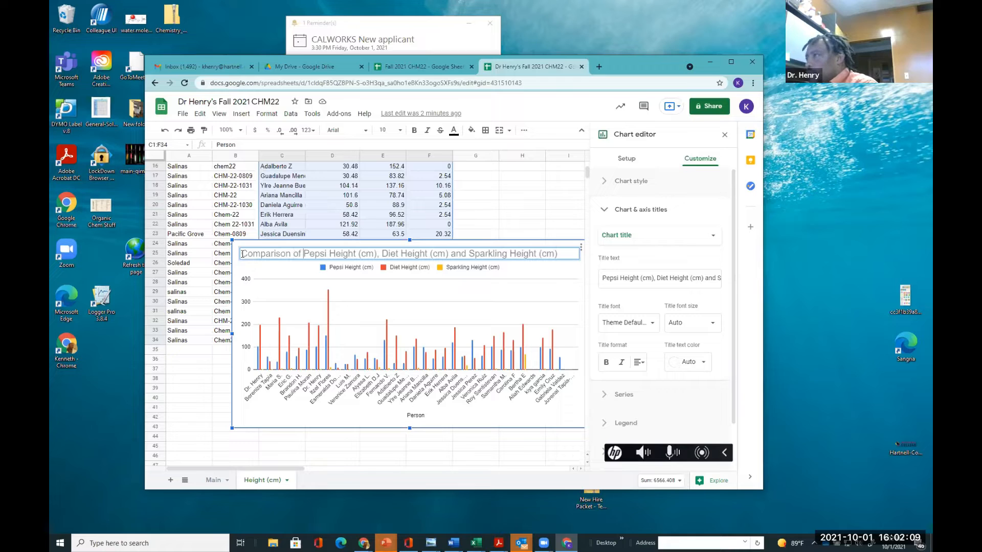
pyautogui.write('Soda')
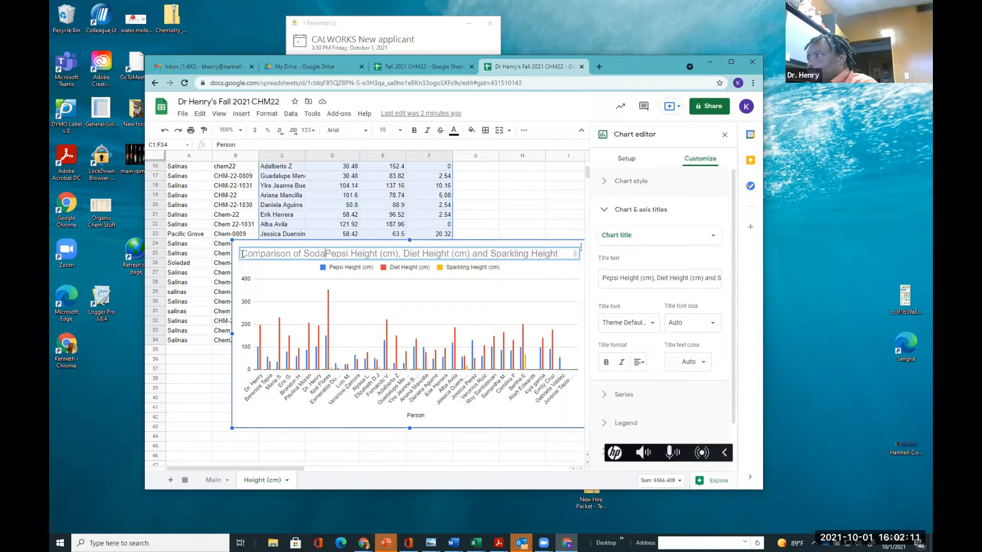
pyautogui.write(' exp')
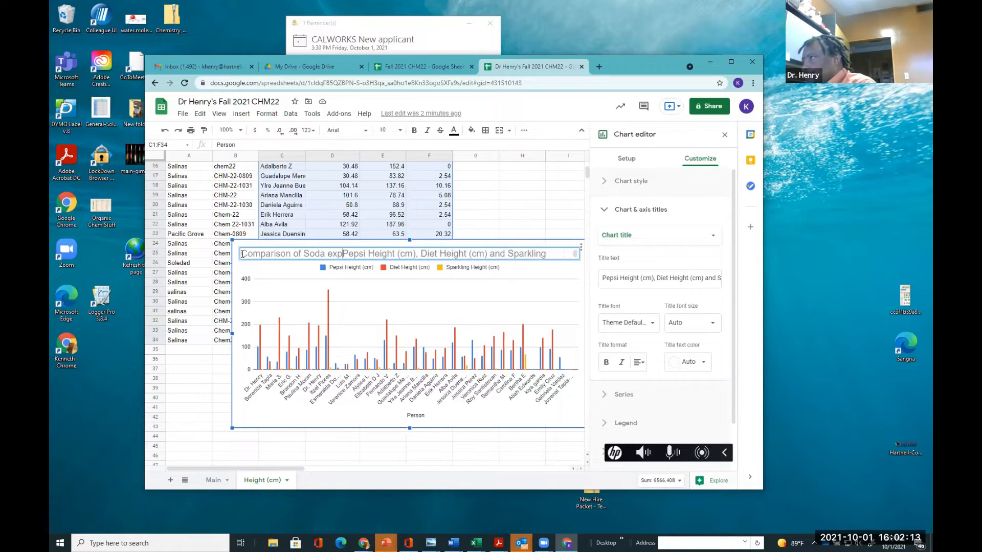
pyautogui.write('losion')
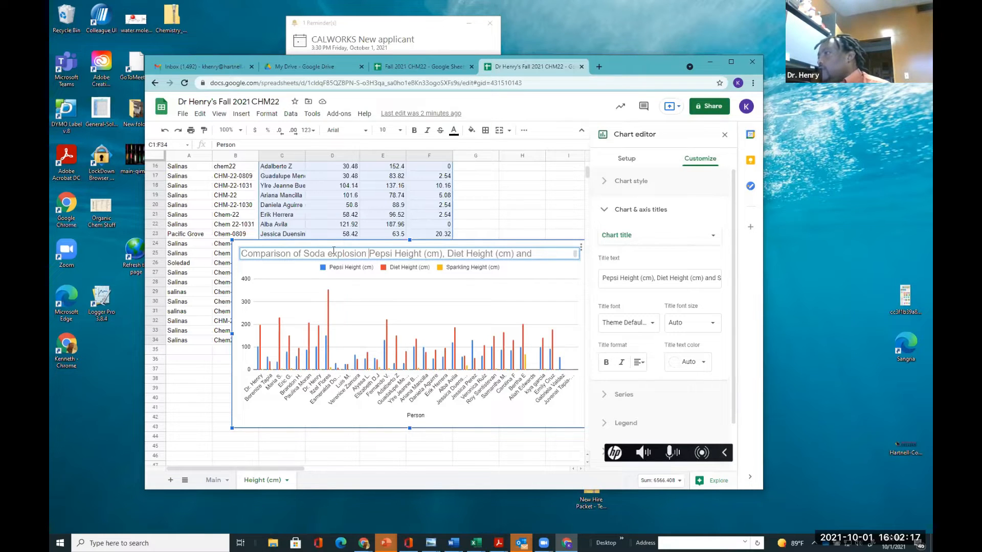
# Replace the series names in the title so it reads 'Comparison of Soda explosion based upon Height (cm)'
pyautogui.moveTo(370, 253); pyautogui.dragTo(395, 255)
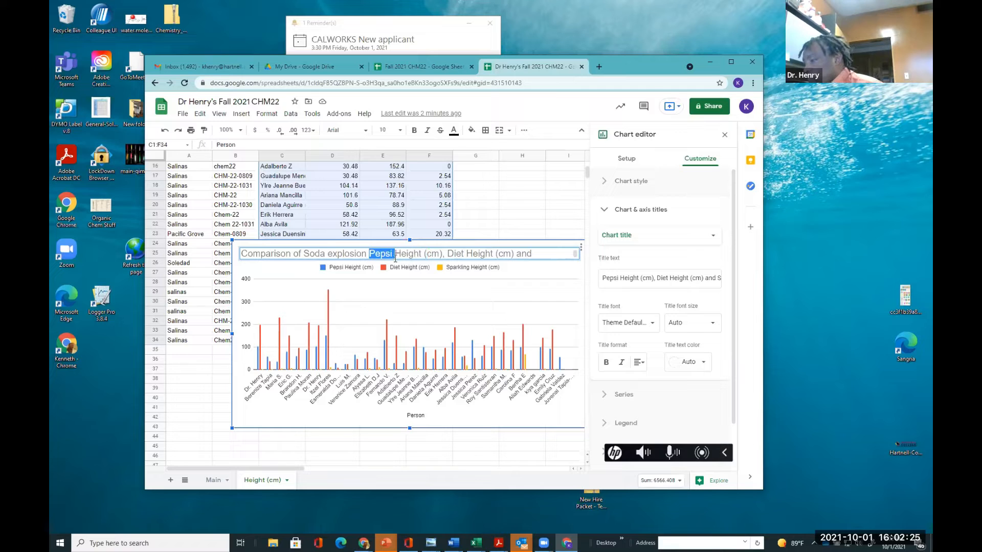
pyautogui.write('based ')
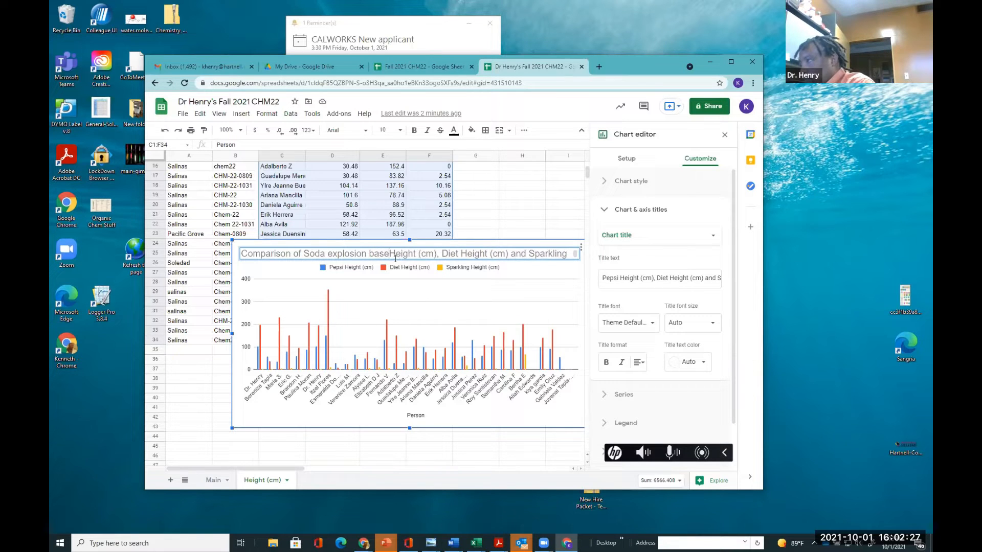
pyautogui.write('upon')
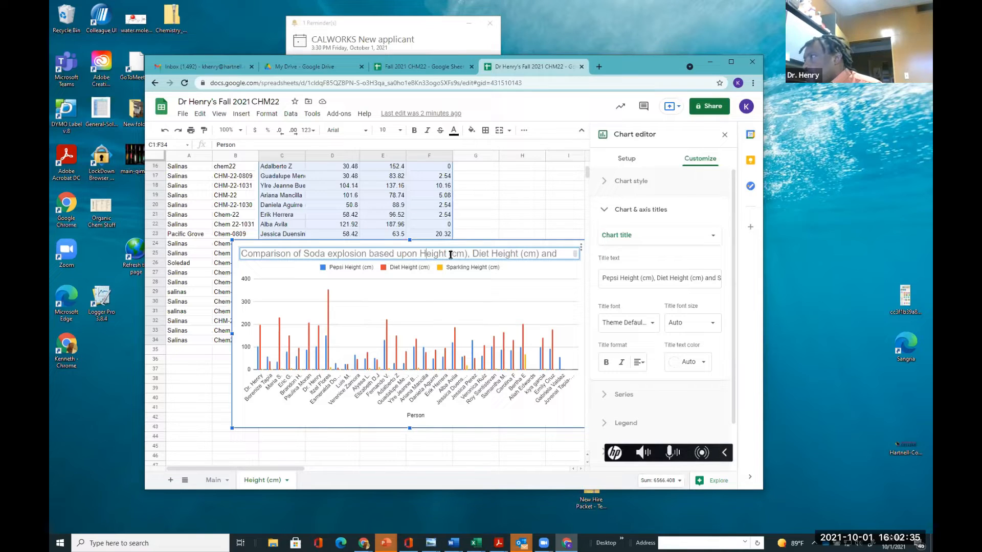
pyautogui.moveTo(467, 254); pyautogui.dragTo(645, 260)
pyautogui.press('BackSpace')
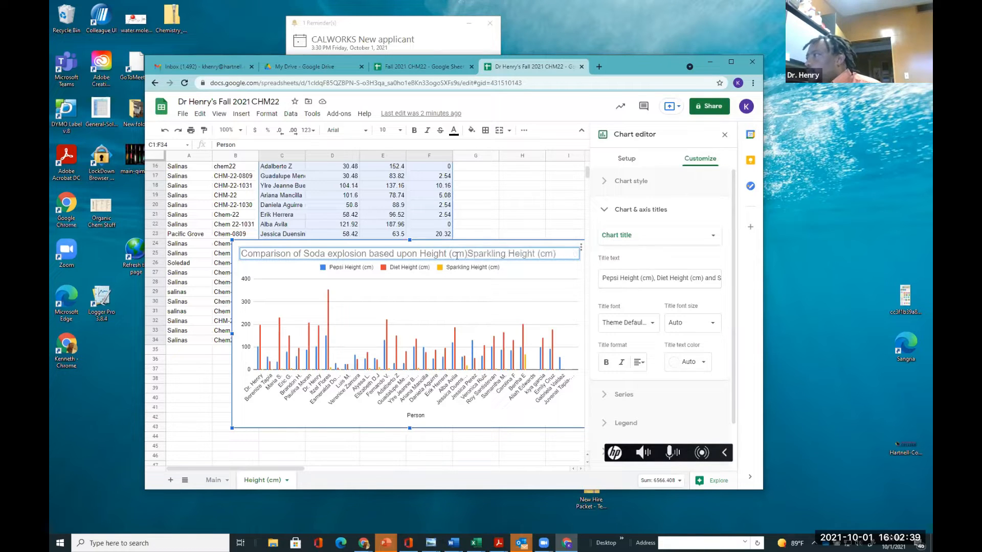
pyautogui.moveTo(467, 254); pyautogui.dragTo(581, 256)
pyautogui.press('BackSpace')
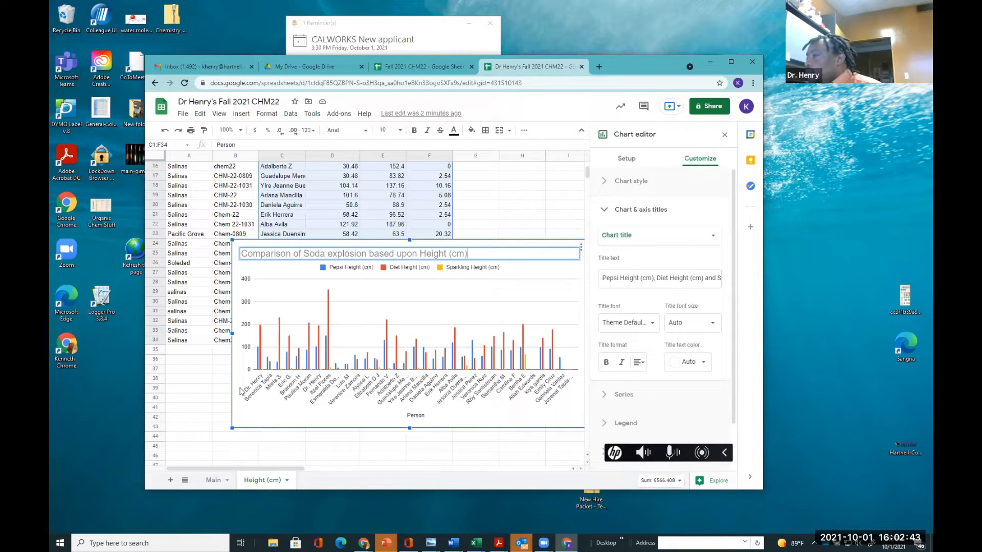
pyautogui.click(477, 298)
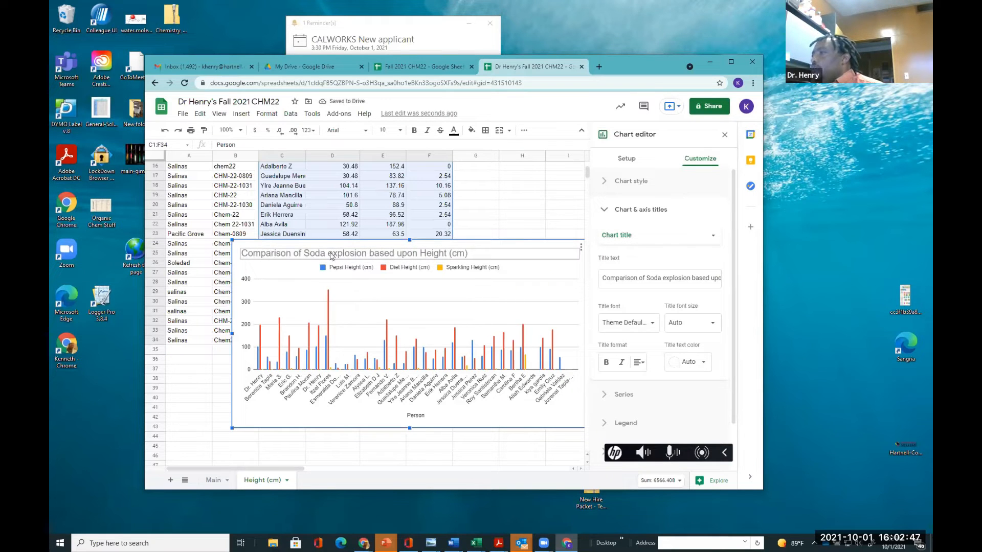
pyautogui.click(699, 162)
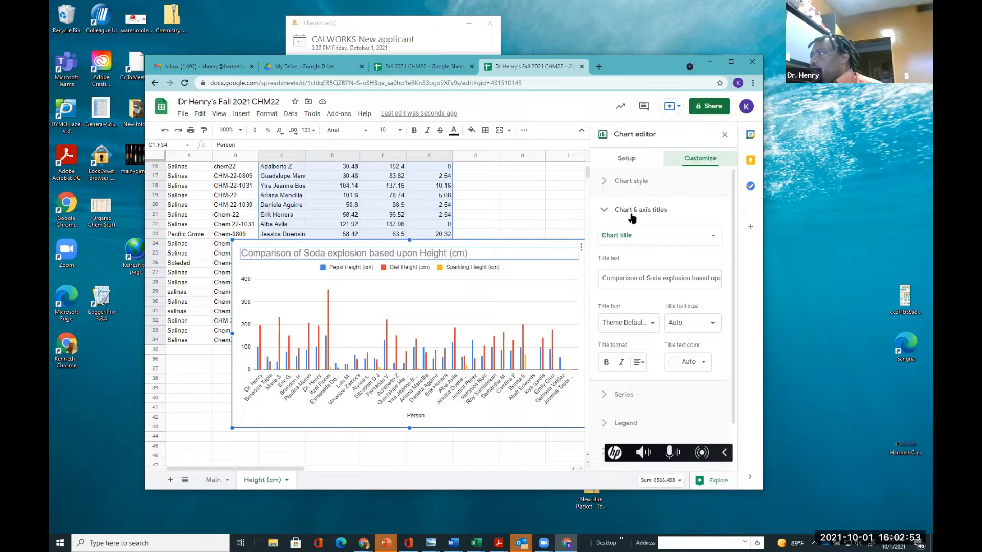
pyautogui.click(626, 239)
pyautogui.click(626, 243)
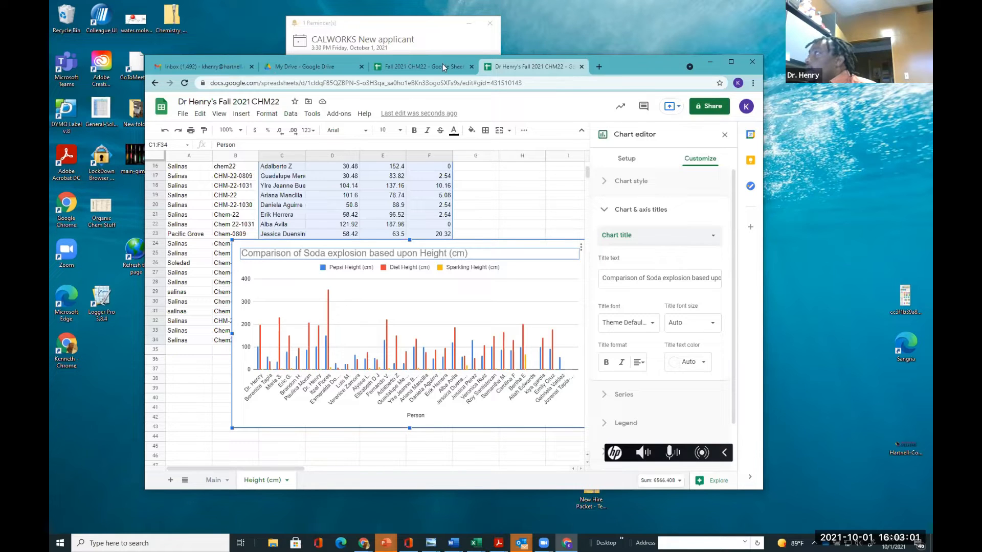
pyautogui.moveTo(608, 258)
pyautogui.mouseDown()
pyautogui.moveTo(595, 262)
pyautogui.moveTo(655, 297)
pyautogui.moveTo(735, 283)
pyautogui.moveTo(727, 261)
pyautogui.moveTo(632, 265)
pyautogui.mouseUp()
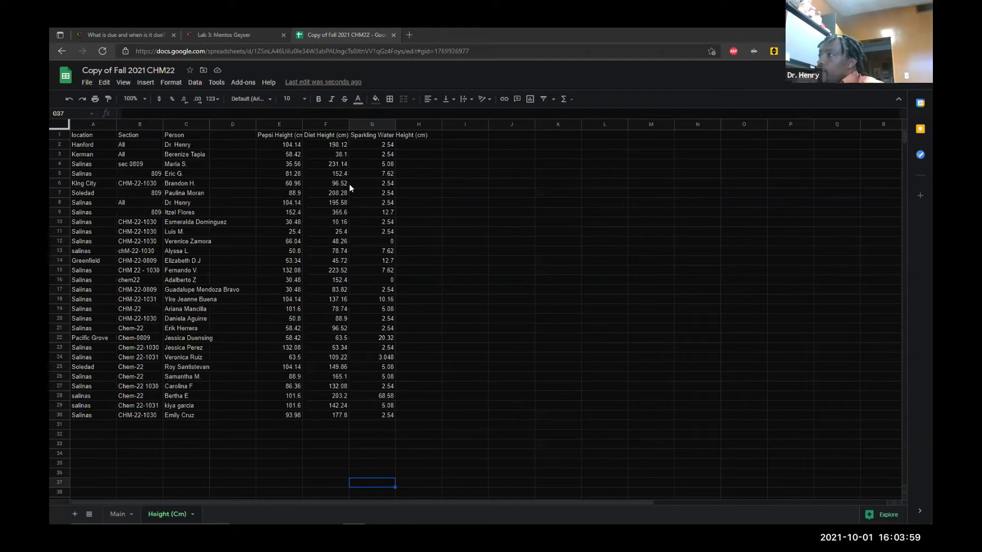
pyautogui.moveTo(409, 424); pyautogui.dragTo(327, 339)
pyautogui.moveTo(275, 241); pyautogui.dragTo(373, 290)
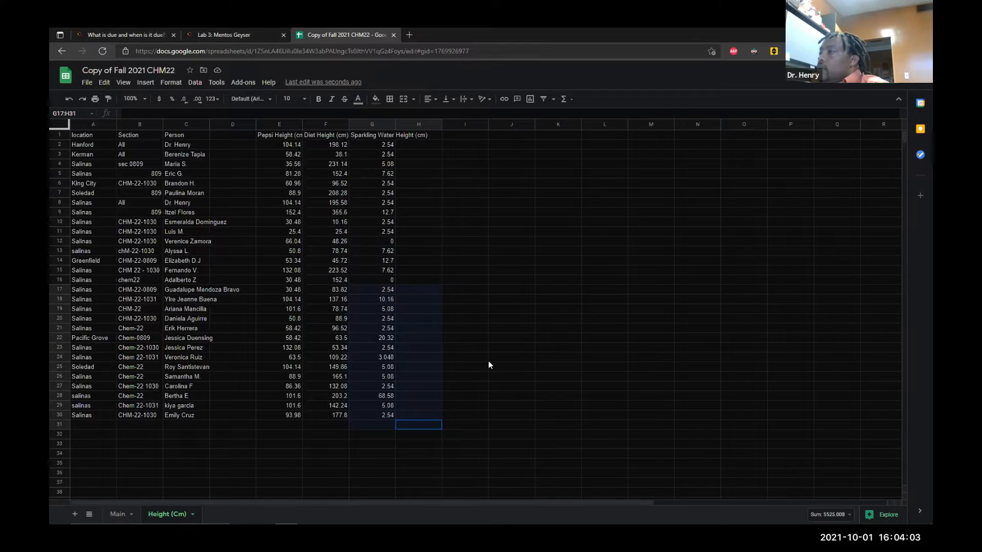
pyautogui.click(466, 327)
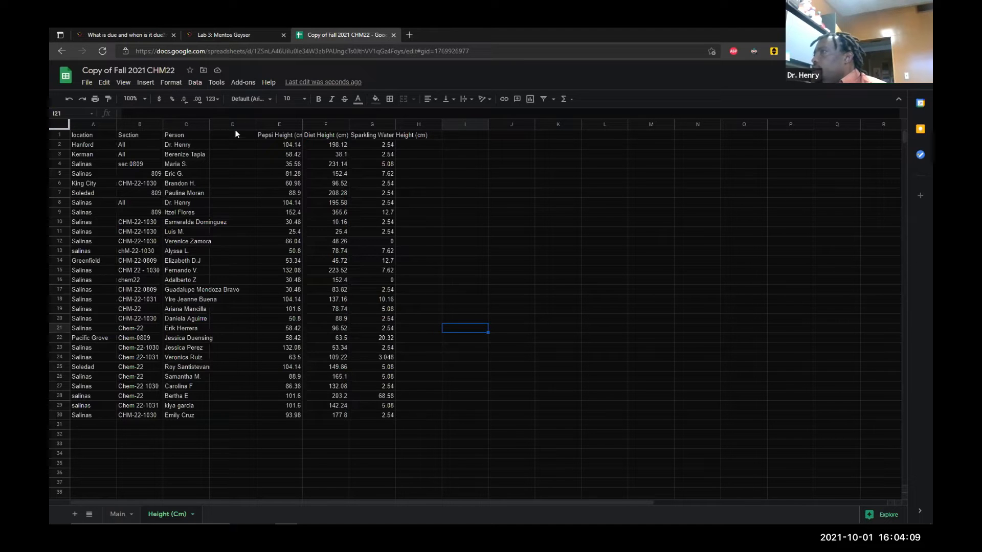
pyautogui.moveTo(454, 415); pyautogui.dragTo(229, 135)
pyautogui.click(465, 231)
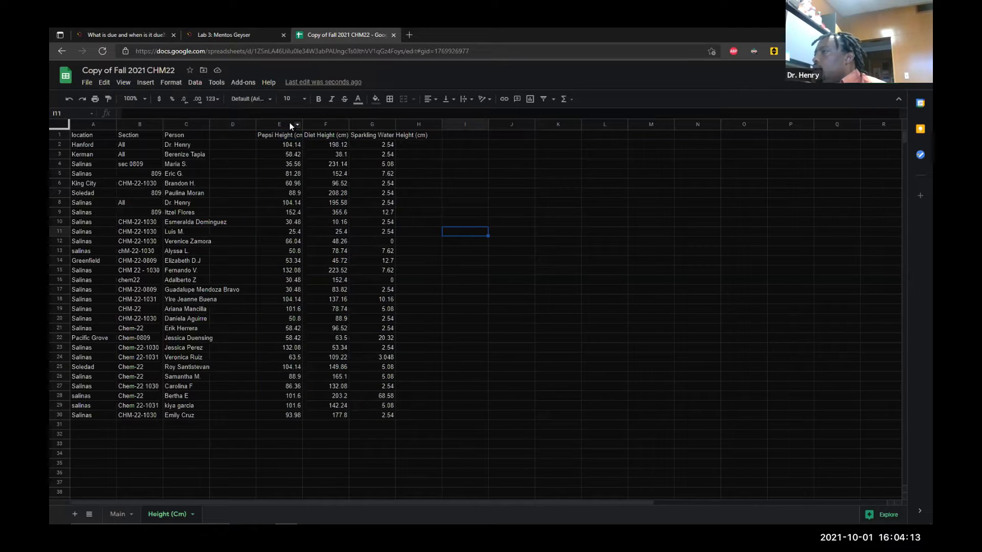
# Delete the empty column D between the Person and Pepsi Height columns
pyautogui.click(241, 127)
pyautogui.rightClick(240, 127)
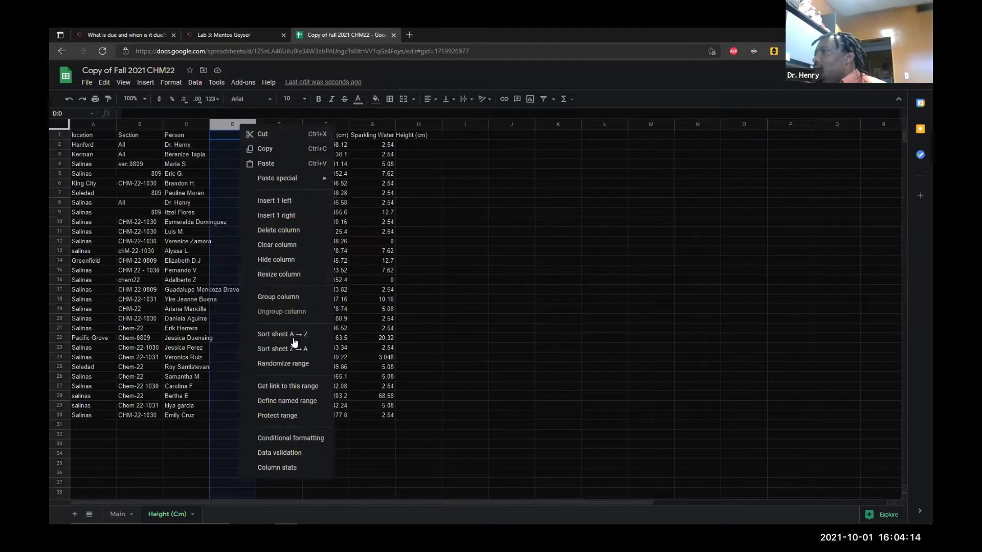
pyautogui.click(281, 231)
pyautogui.click(465, 338)
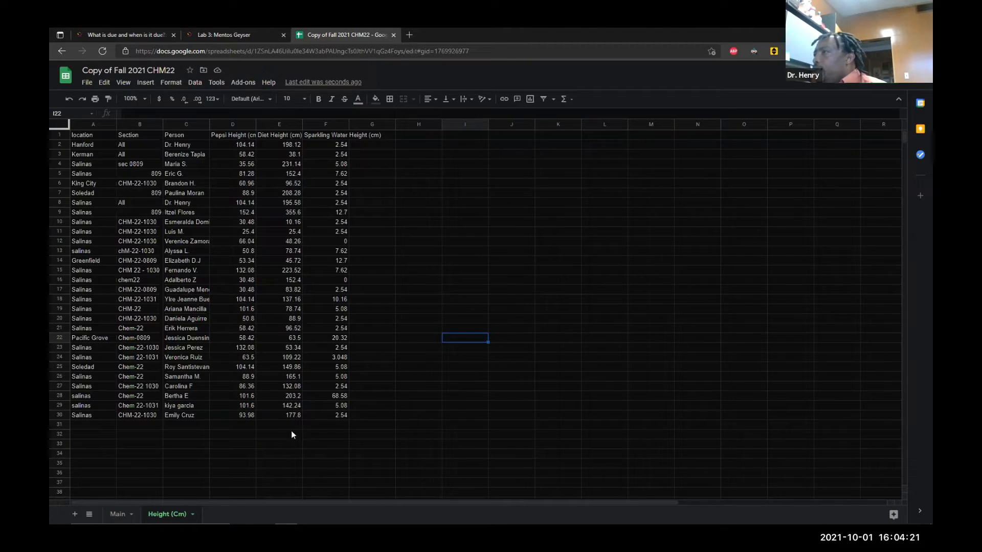
# Select the range C1:F31 of names and heights, insert a chart from it and move it beside the data
pyautogui.click(189, 425)
pyautogui.moveTo(194, 425); pyautogui.dragTo(189, 134)
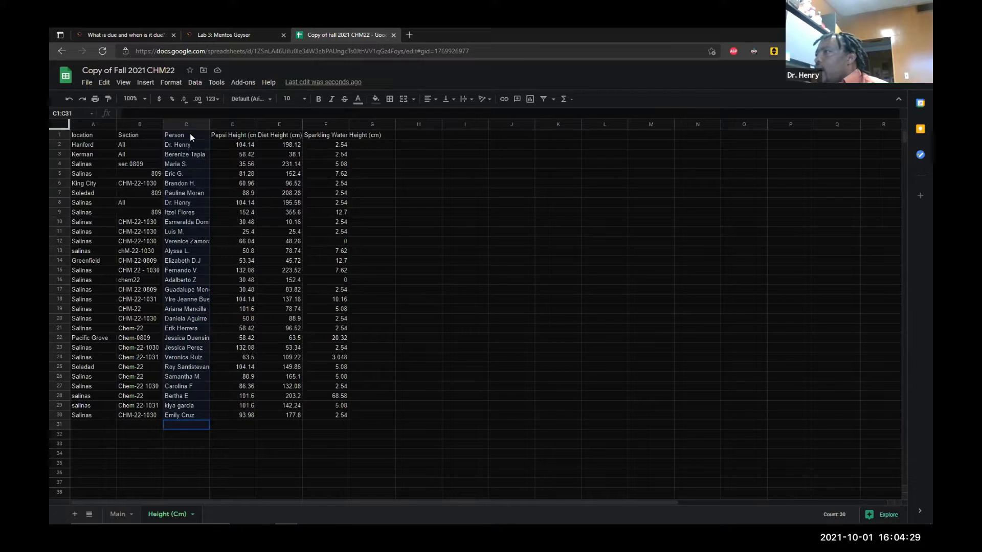
pyautogui.moveTo(189, 134); pyautogui.dragTo(339, 139)
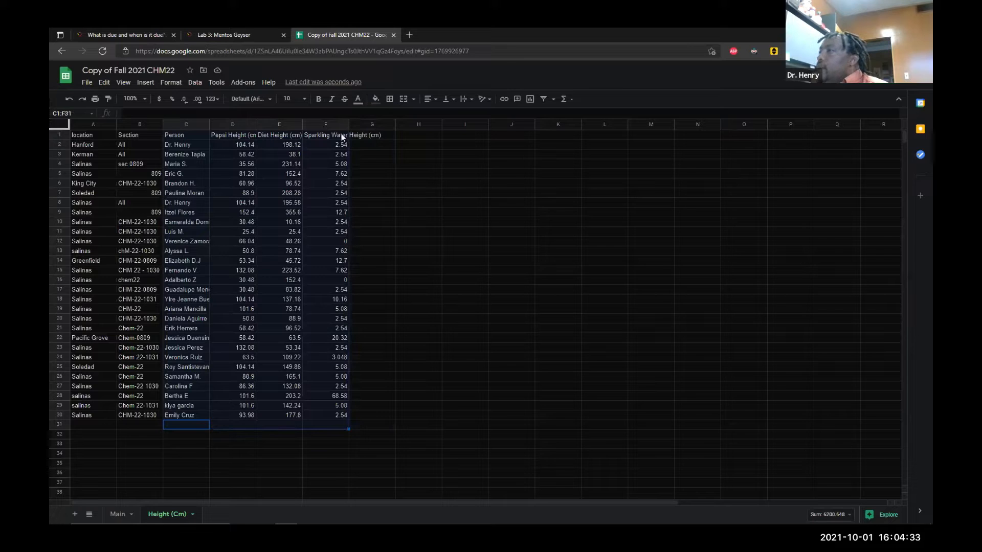
pyautogui.click(145, 82)
pyautogui.click(155, 208)
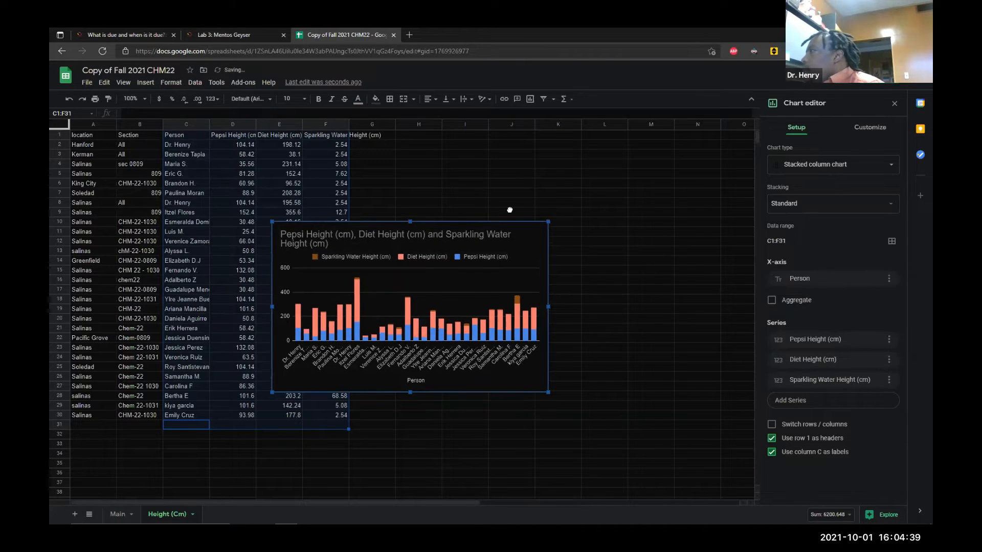
pyautogui.moveTo(510, 210); pyautogui.dragTo(529, 201)
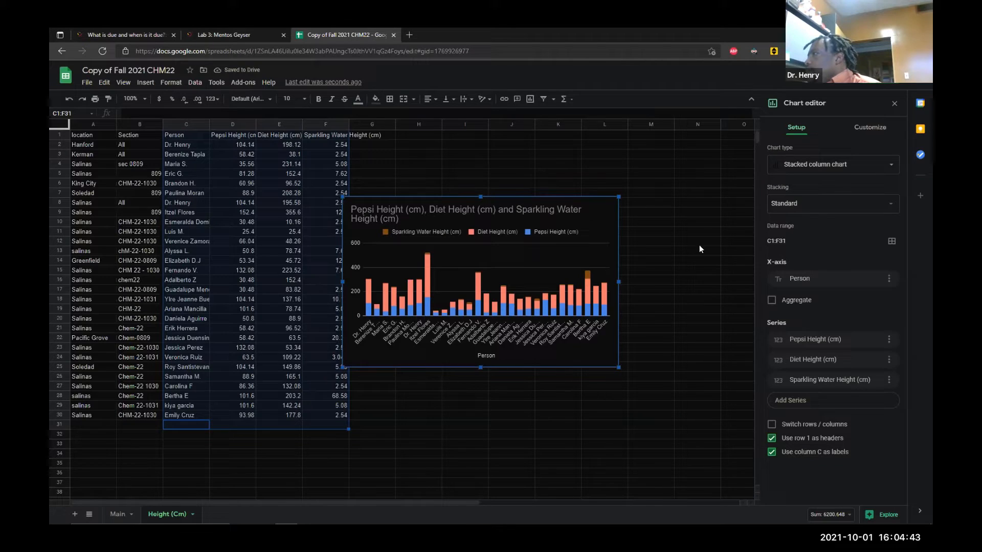
# Change the chart type to a plain Column chart
pyautogui.click(779, 167)
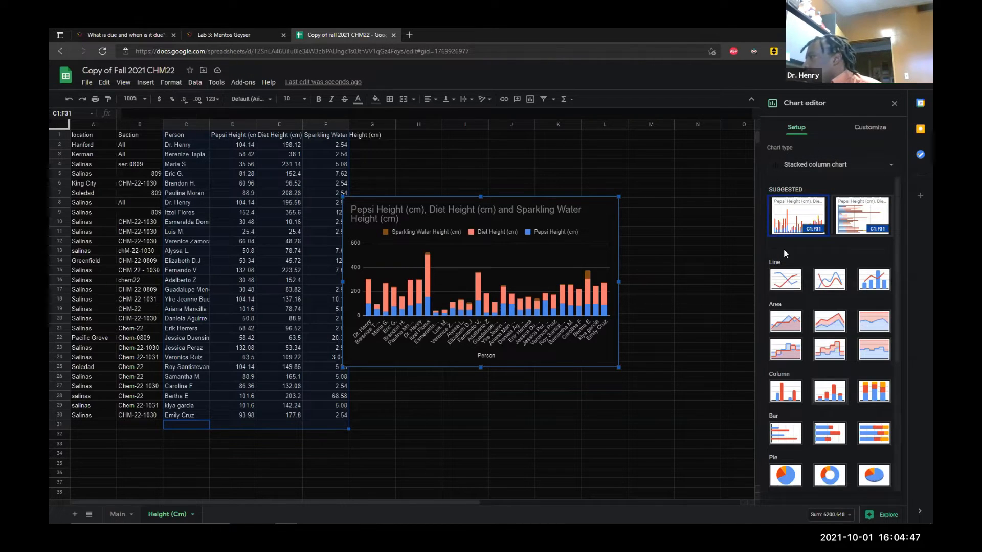
pyautogui.click(785, 391)
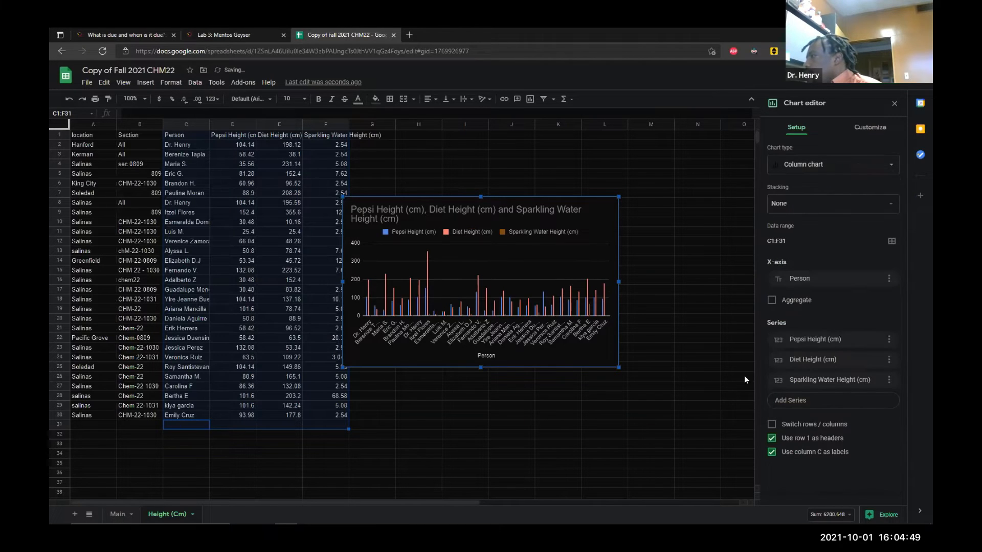
# Retitle the chart 'Comparison between soda explosions by height (cm)'
pyautogui.doubleClick(397, 219)
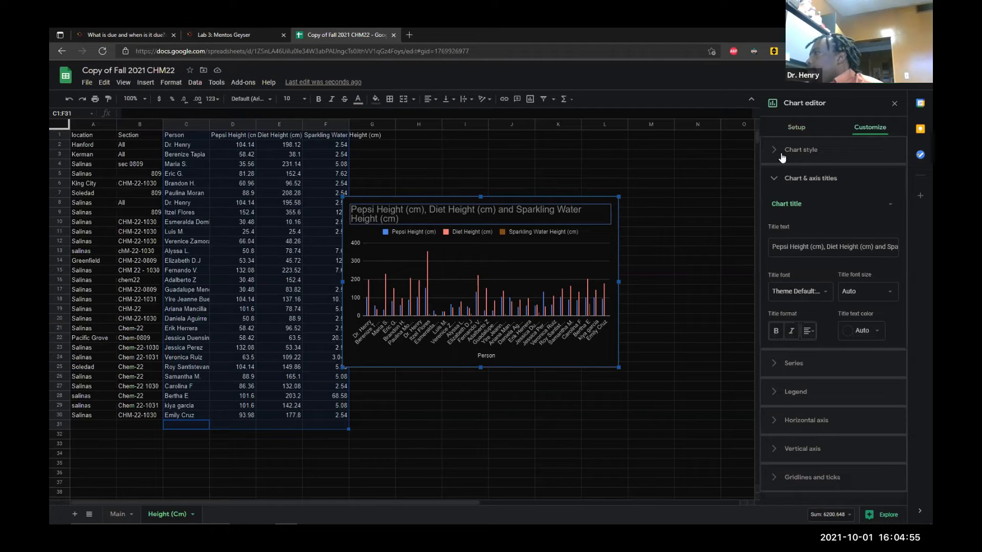
pyautogui.rightClick(510, 267)
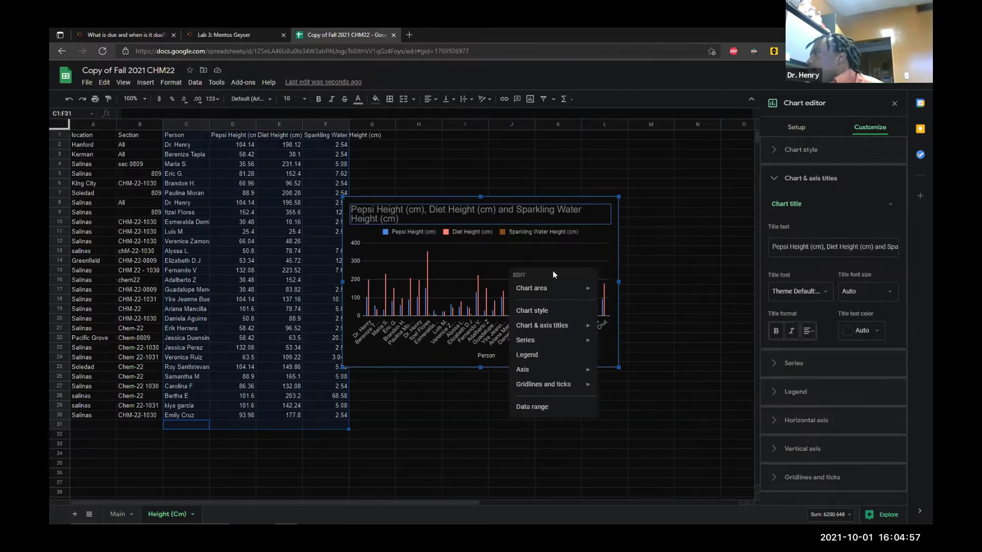
pyautogui.click(581, 240)
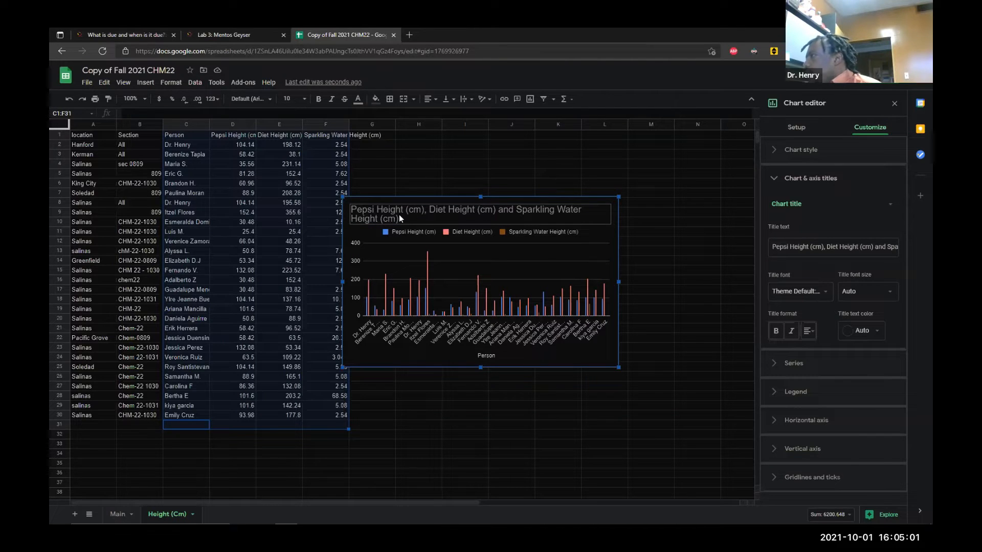
pyautogui.click(799, 247)
pyautogui.press('BackSpace')
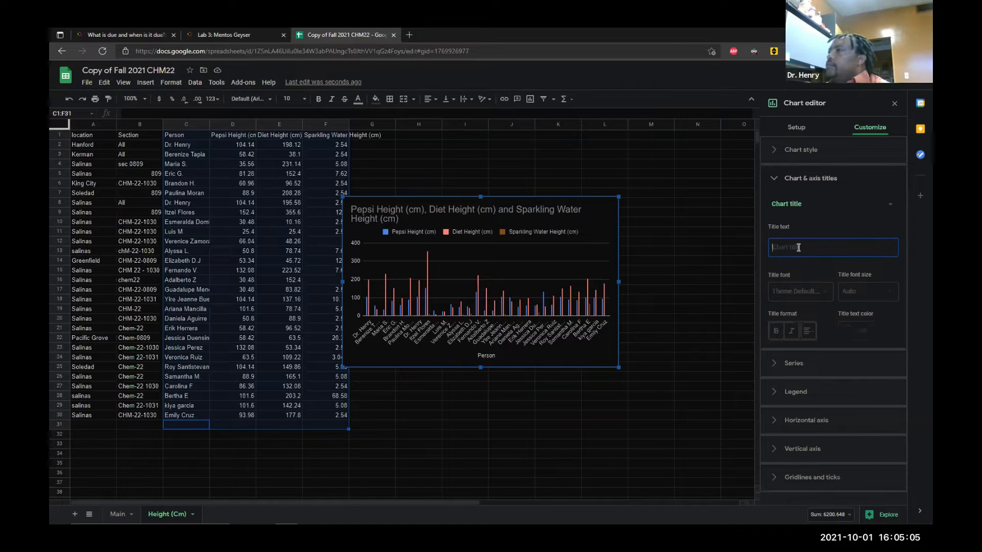
pyautogui.write('Comparaison')
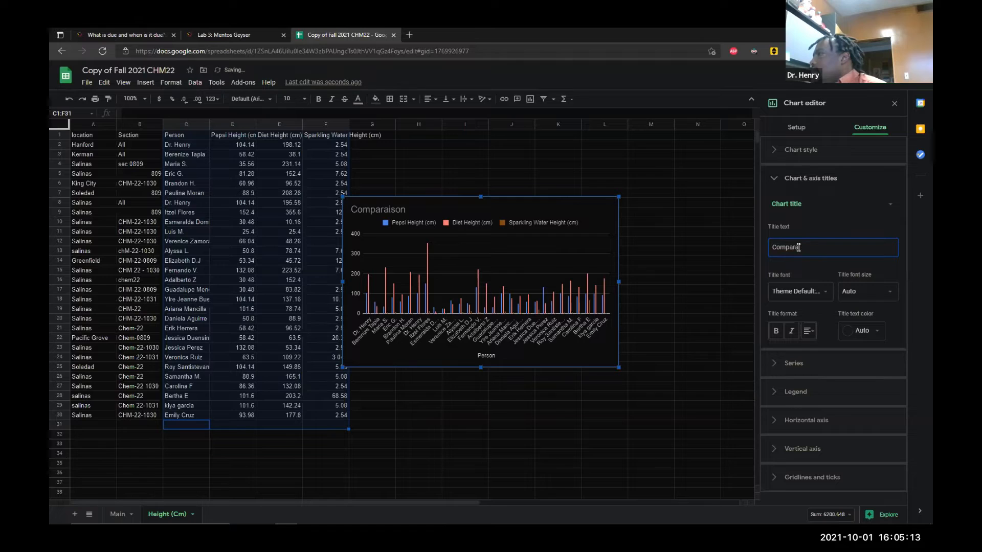
pyautogui.write('ison betw')
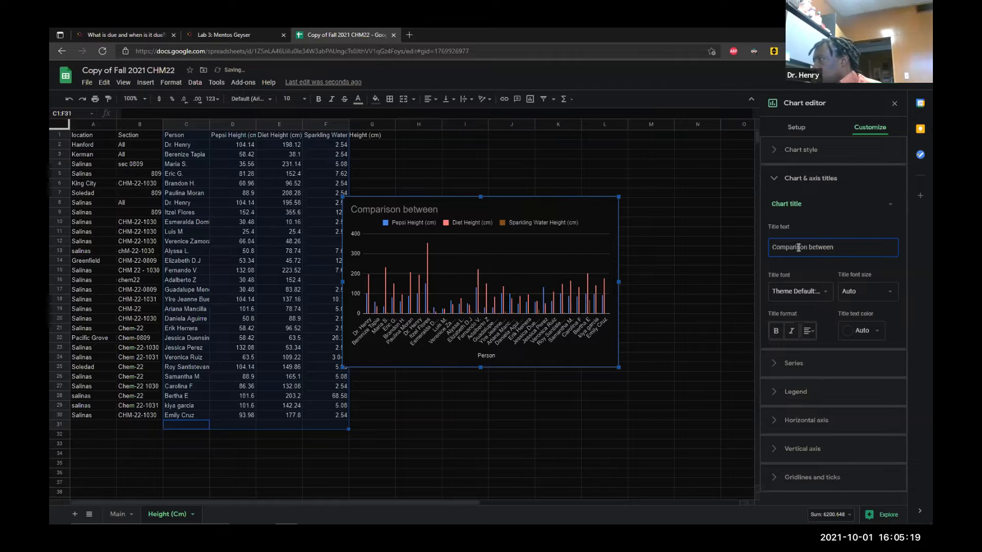
pyautogui.write('een s')
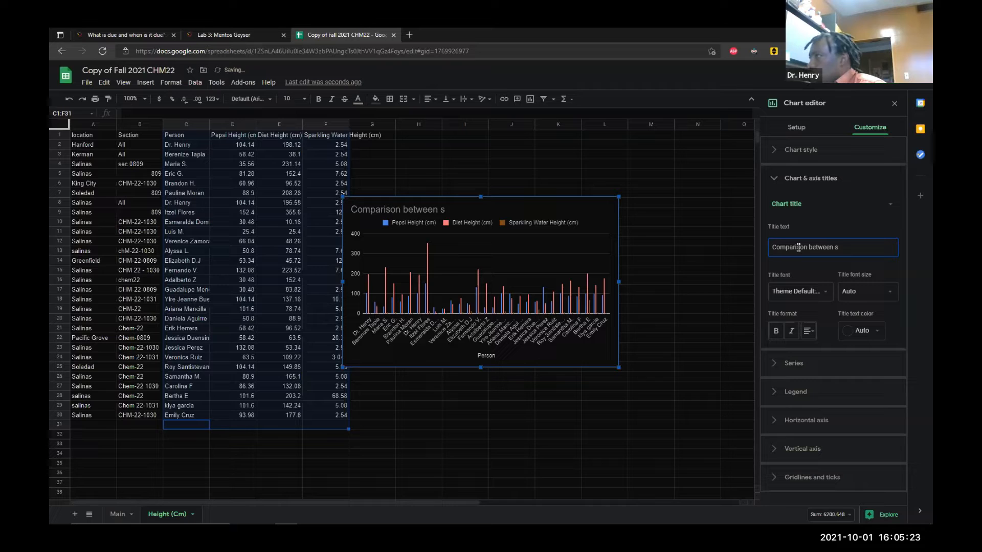
pyautogui.write('oda explosions')
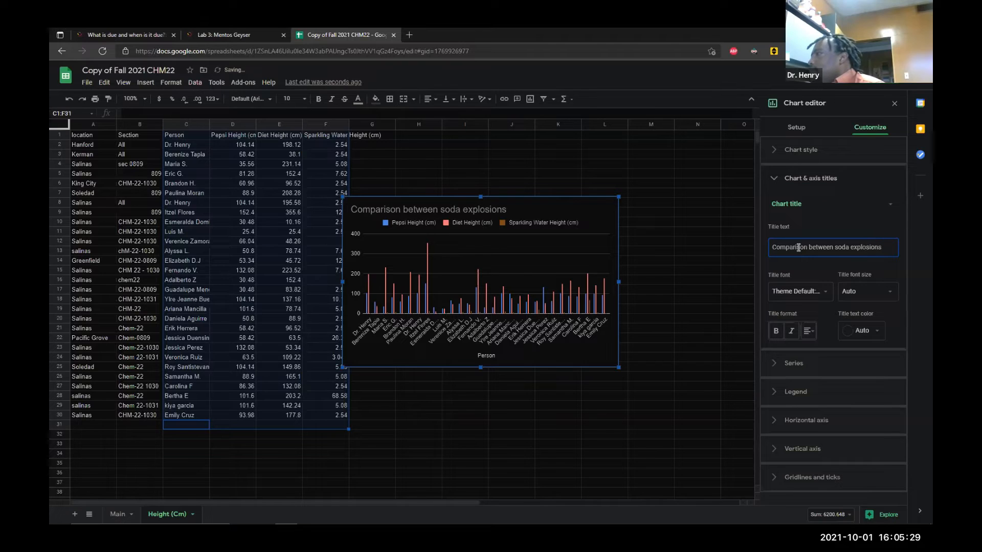
pyautogui.write(' by hei')
pyautogui.write('ght')
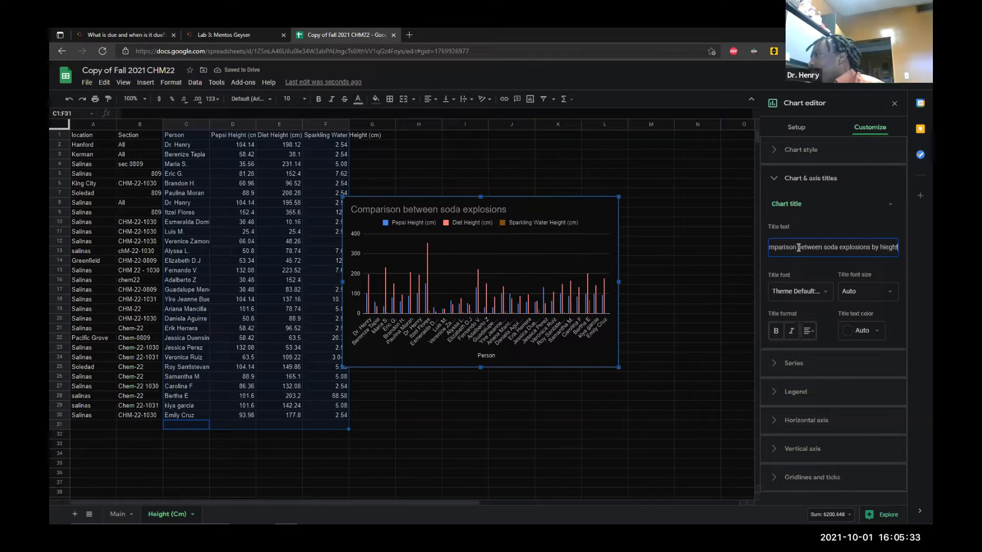
pyautogui.press('BackSpace')
pyautogui.press('BackSpace')
pyautogui.press('BackSpace')
pyautogui.press('BackSpace')
pyautogui.press('BackSpace')
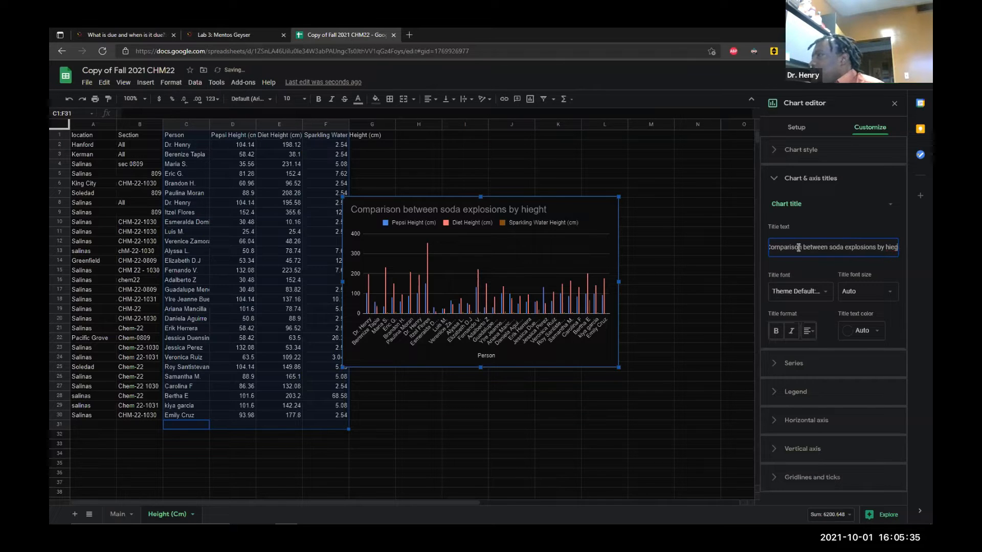
pyautogui.write('eight (cm)')
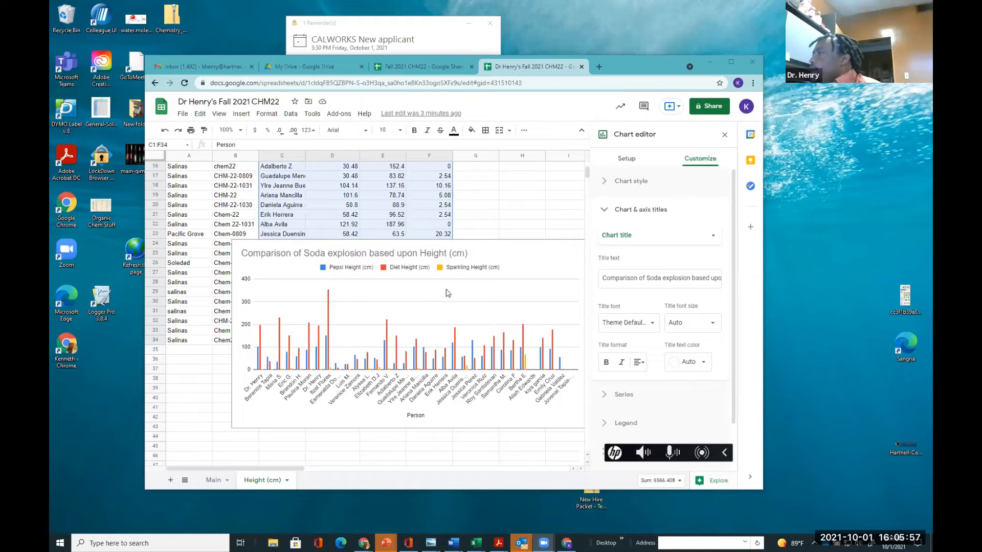
# Add the vertical axis title 'Height (cm)' to the chart
pyautogui.click(613, 240)
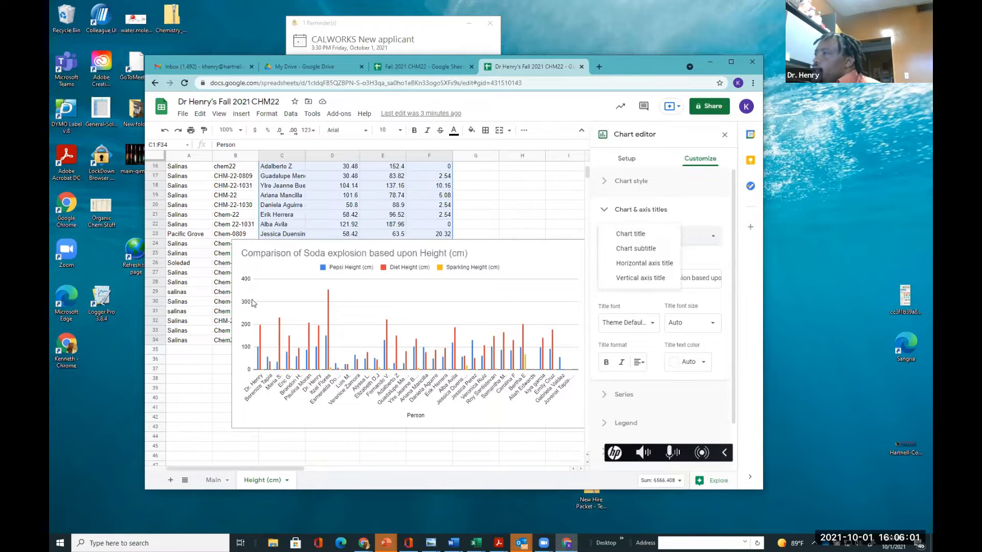
pyautogui.click(609, 278)
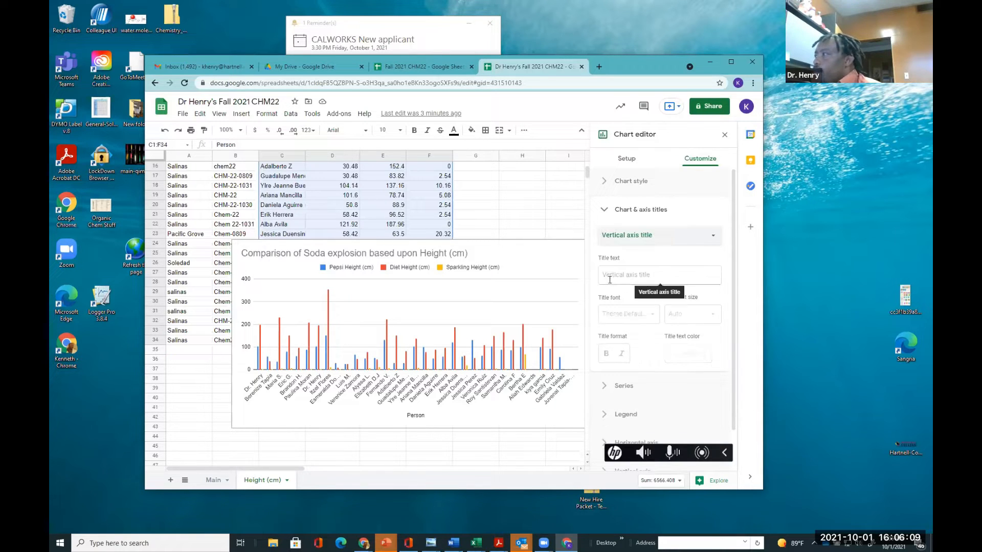
pyautogui.click(608, 280)
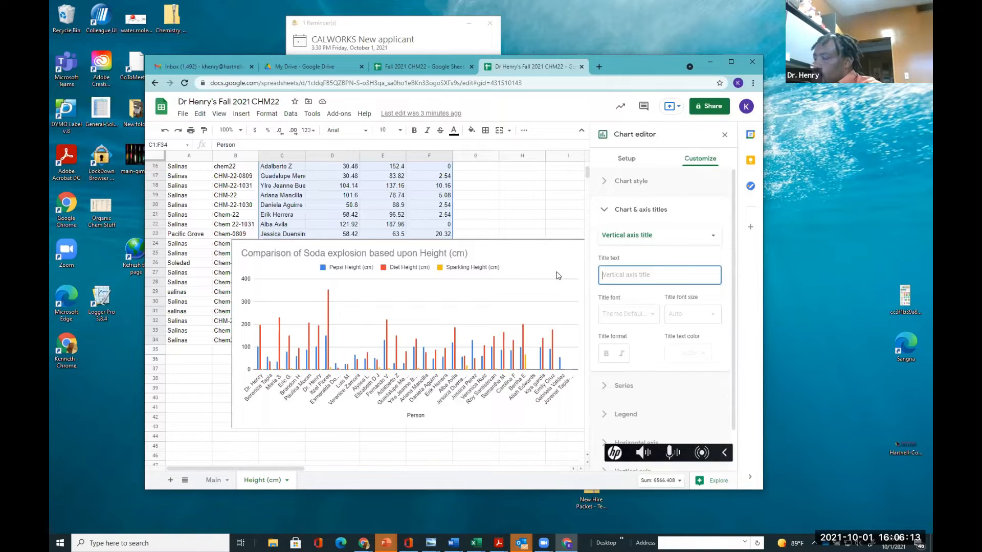
pyautogui.write('Heit')
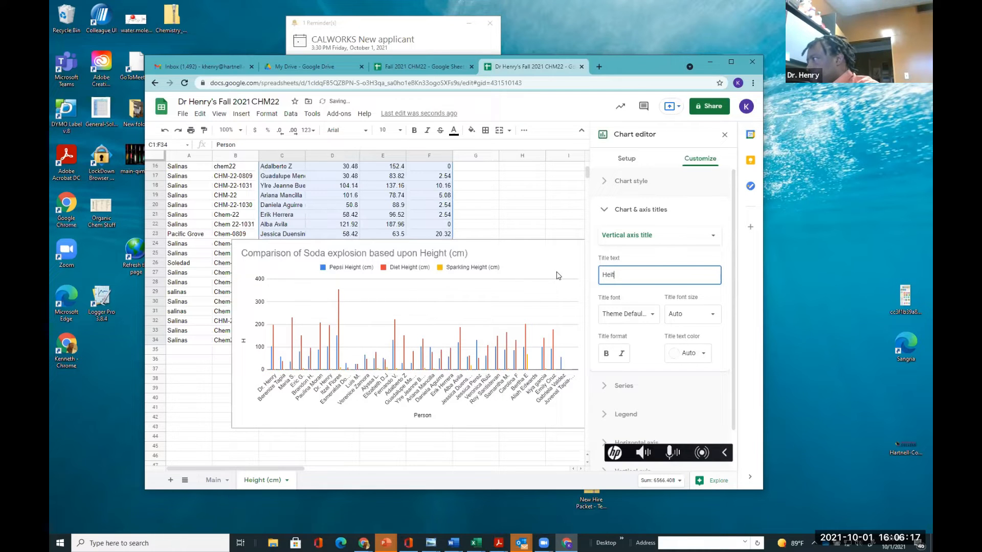
pyautogui.press('BackSpace')
pyautogui.press('BackSpace')
pyautogui.press('BackSpace')
pyautogui.write('ht ')
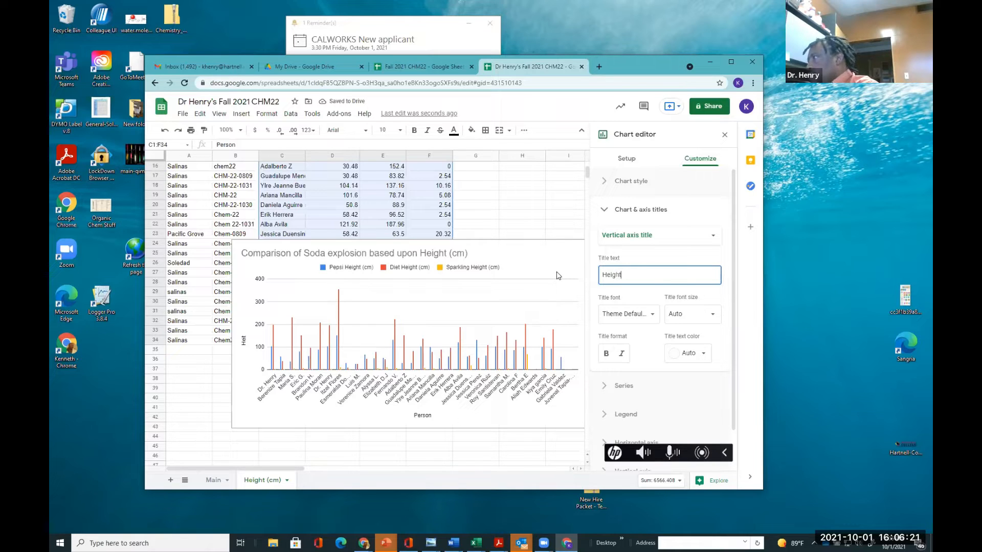
pyautogui.write('(cm')
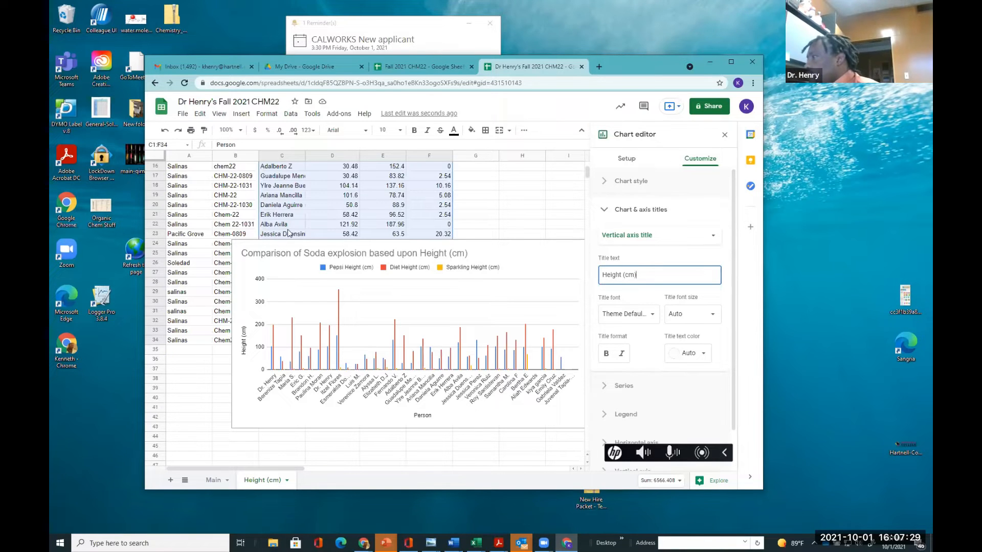
# Move the chart below the data table on the Height (cm) sheet
pyautogui.click(311, 287)
pyautogui.click(473, 276)
pyautogui.moveTo(480, 265); pyautogui.dragTo(431, 378)
pyautogui.scroll(-2, 430, 378)
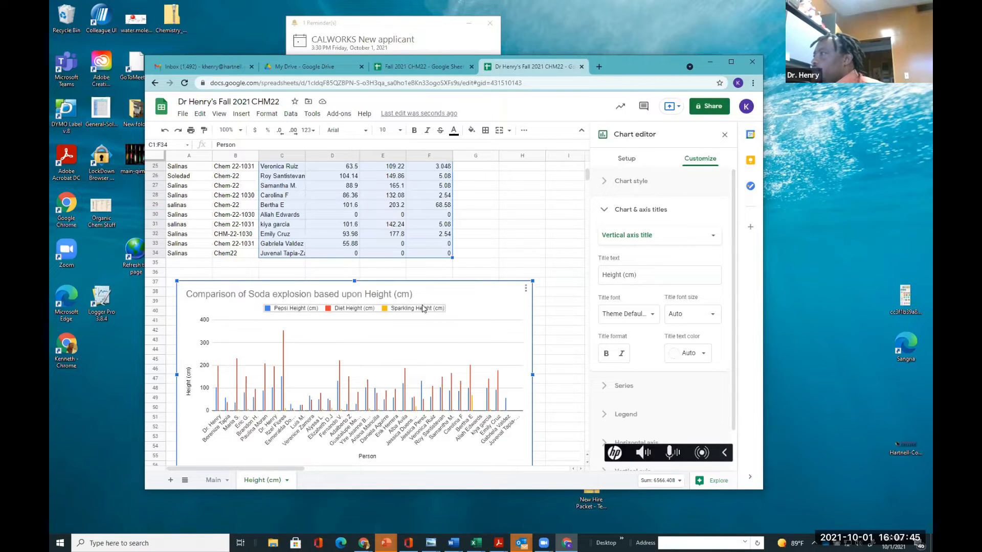
pyautogui.scroll(5, 499, 271)
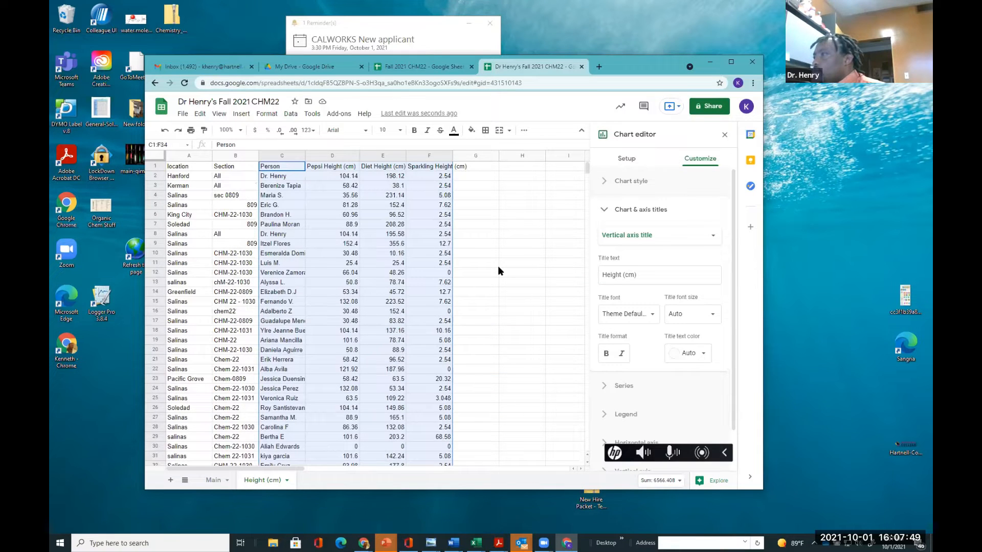
pyautogui.scroll(-4, 498, 267)
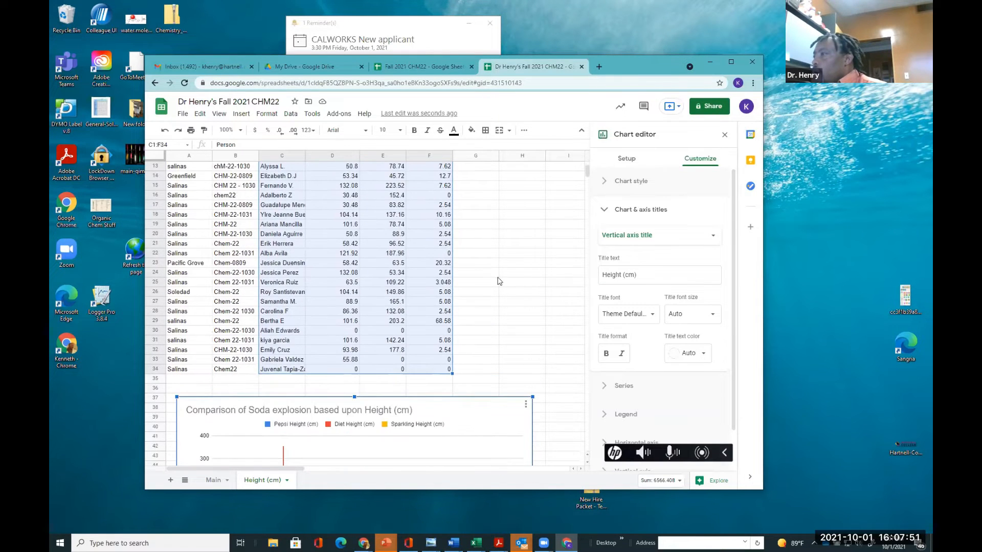
# Add a new sheet and rename it Density
pyautogui.click(213, 480)
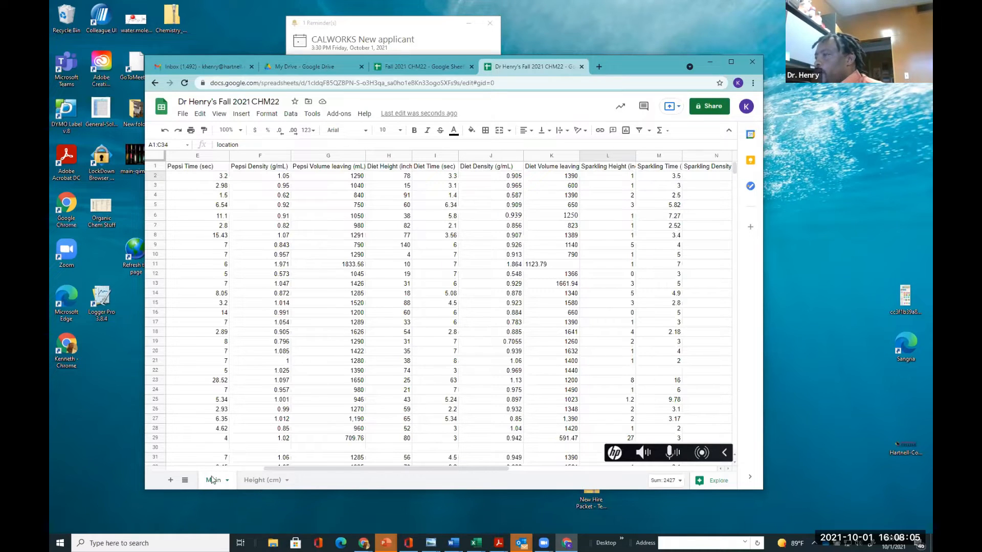
pyautogui.click(171, 479)
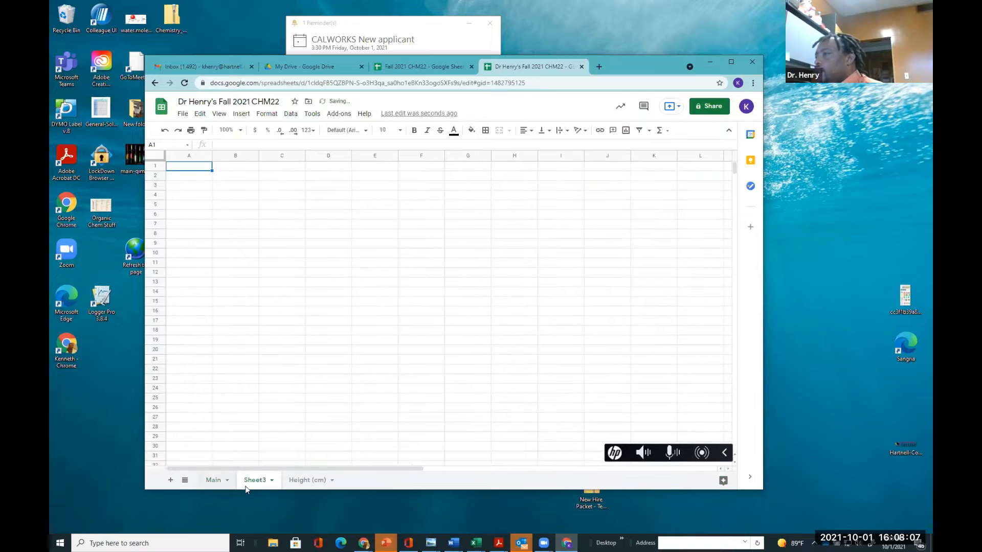
pyautogui.doubleClick(250, 482)
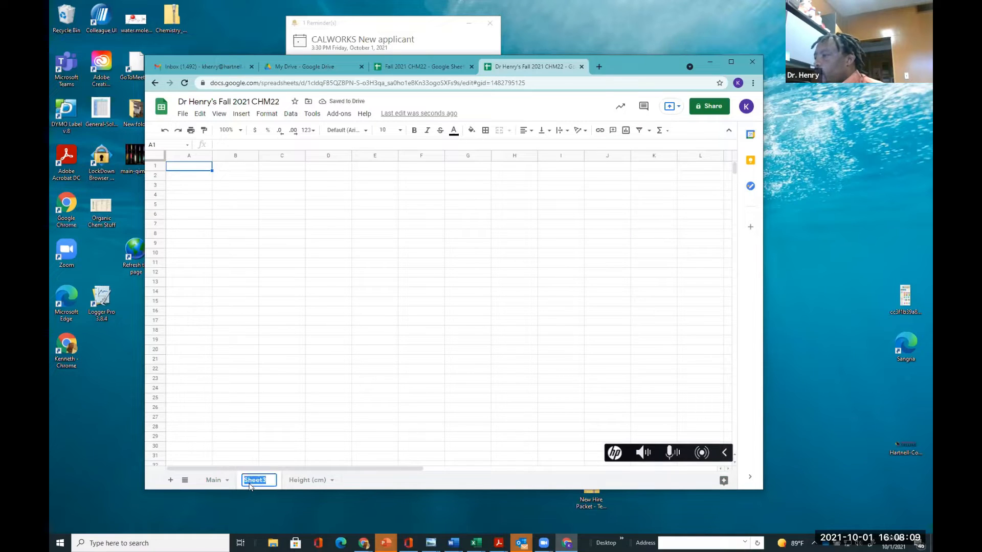
pyautogui.write('De')
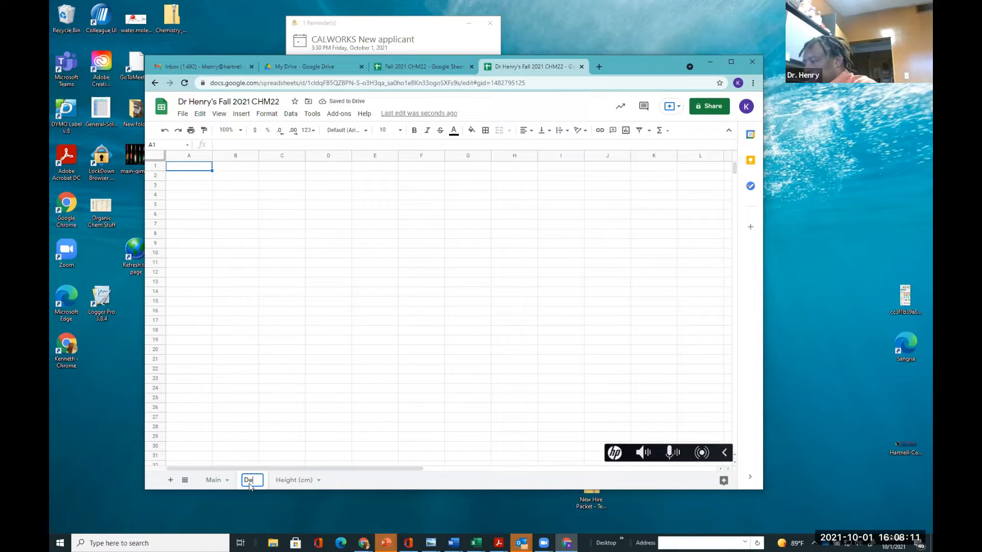
pyautogui.write('nsity')
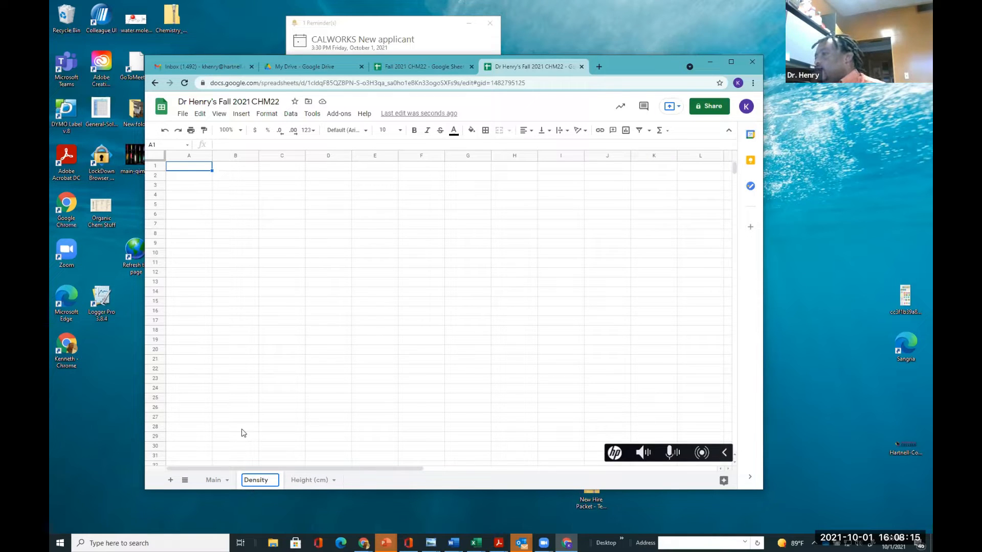
# Copy the location, Section and Person columns A1:C34 from the Main sheet into A1 of the Density sheet
pyautogui.click(215, 480)
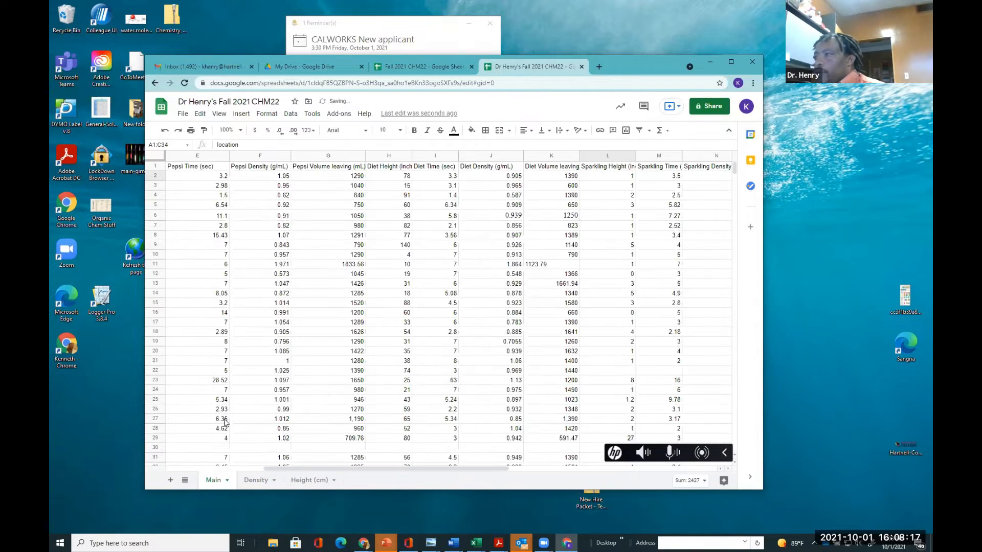
pyautogui.moveTo(420, 468); pyautogui.dragTo(288, 471)
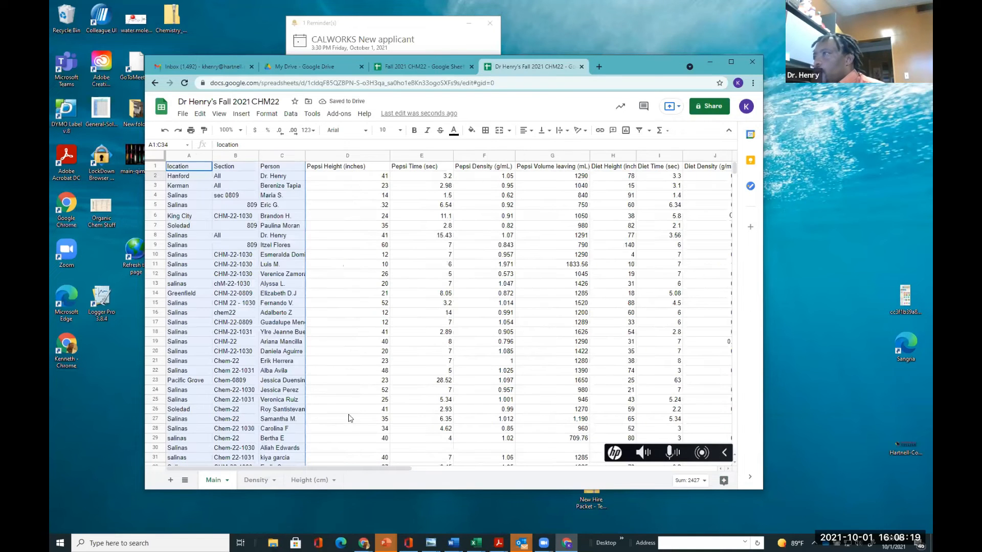
pyautogui.click(346, 412)
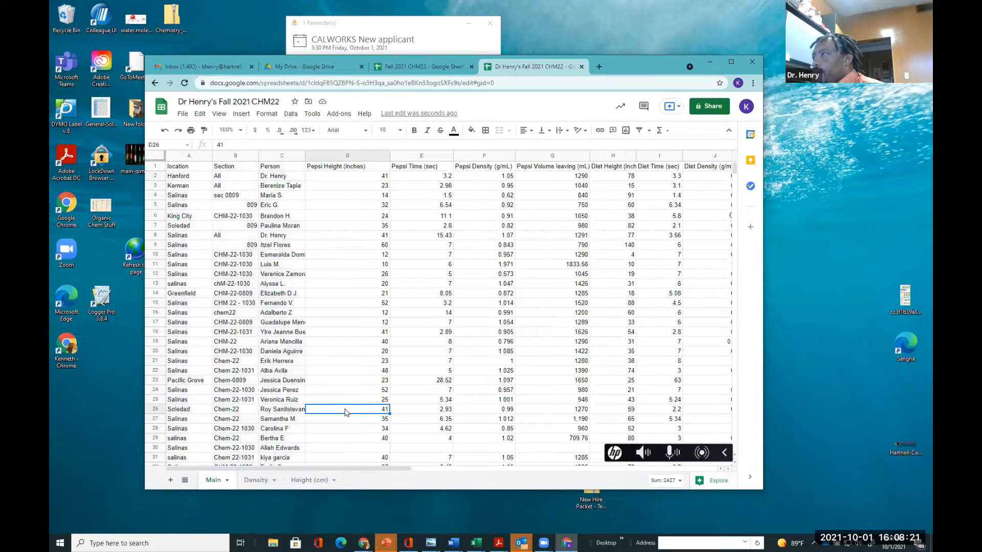
pyautogui.moveTo(178, 166); pyautogui.dragTo(286, 323)
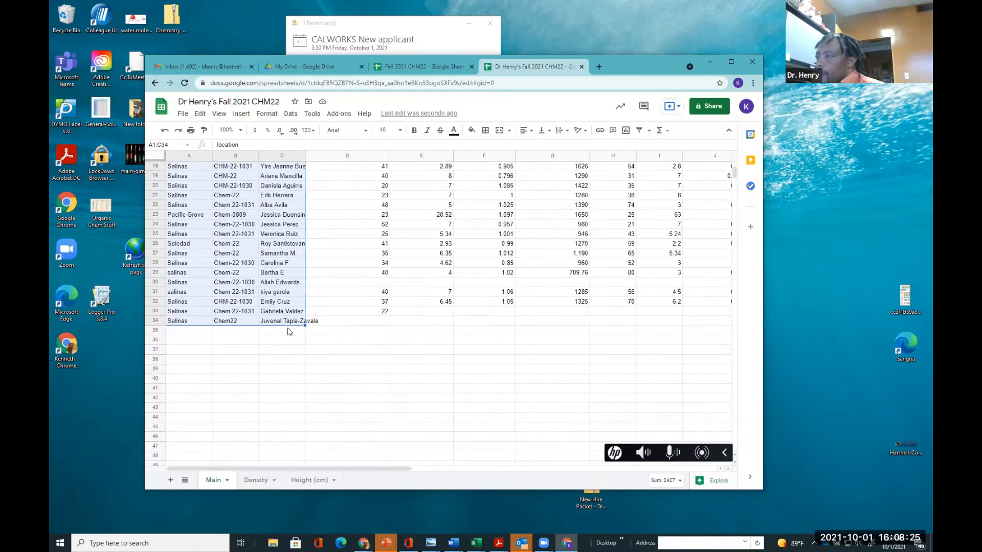
pyautogui.hotkey('ctrl', 'c')
pyautogui.click(299, 479)
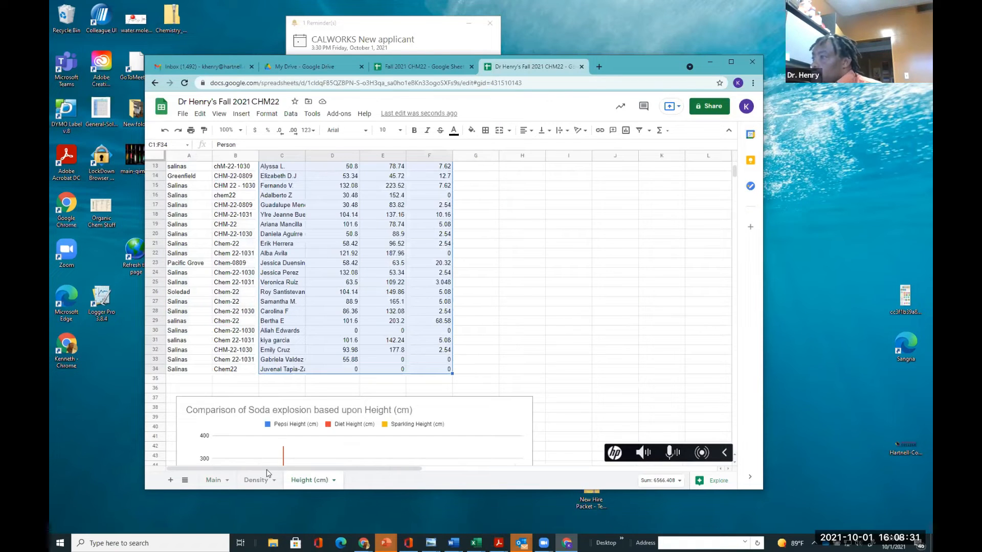
pyautogui.click(256, 479)
pyautogui.click(179, 169)
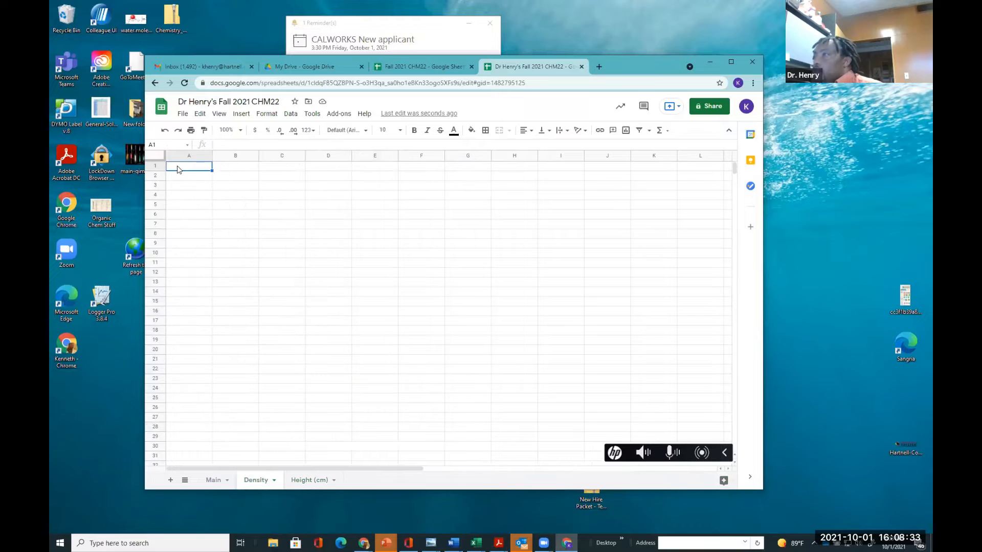
pyautogui.hotkey('ctrl', 'v')
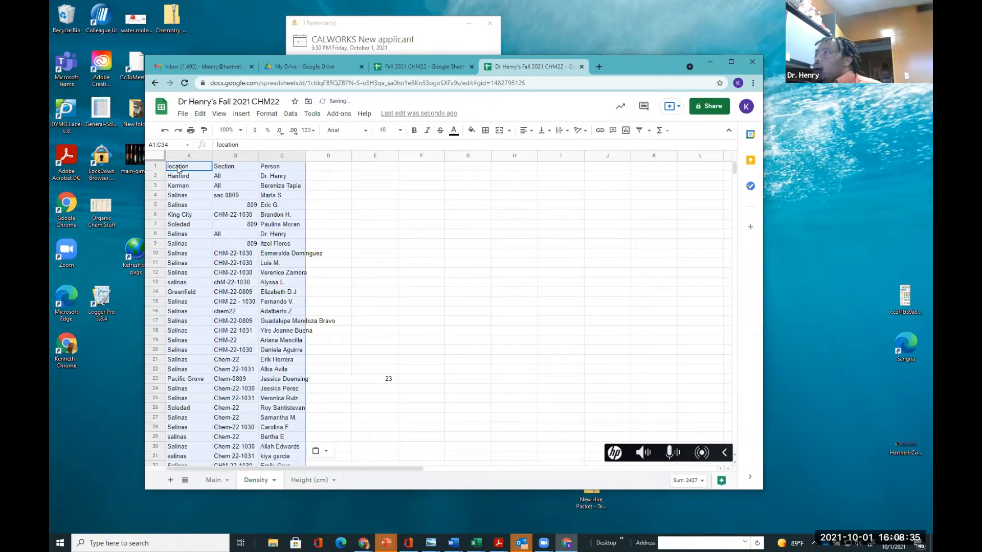
# Rename the Density sheet to 'Density (g/L)'
pyautogui.click(212, 481)
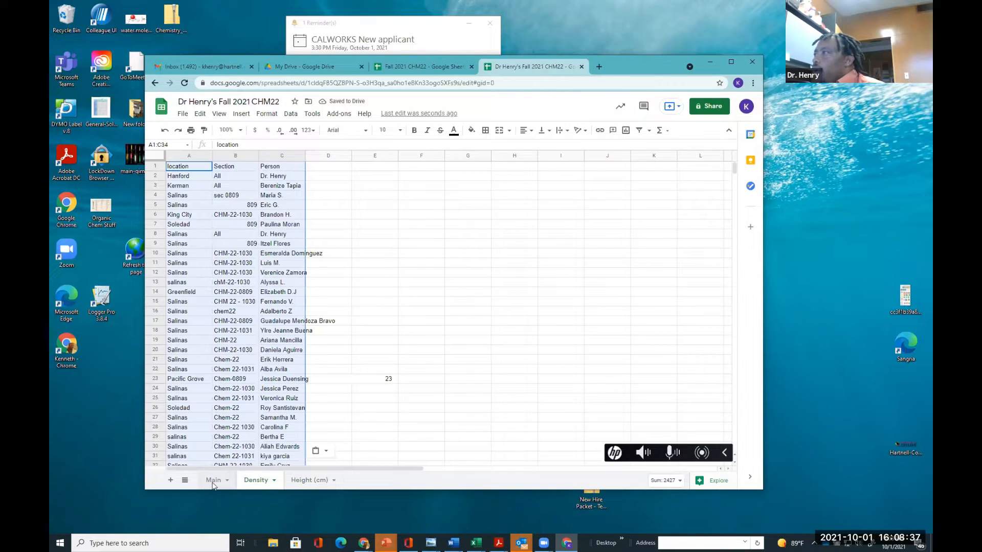
pyautogui.scroll(5, 391, 402)
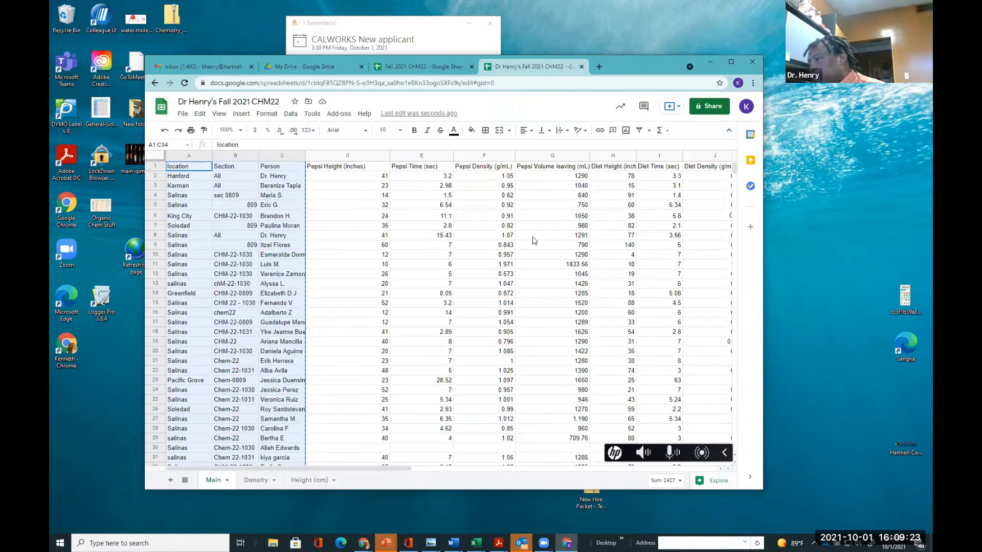
pyautogui.click(248, 483)
pyautogui.doubleClick(249, 483)
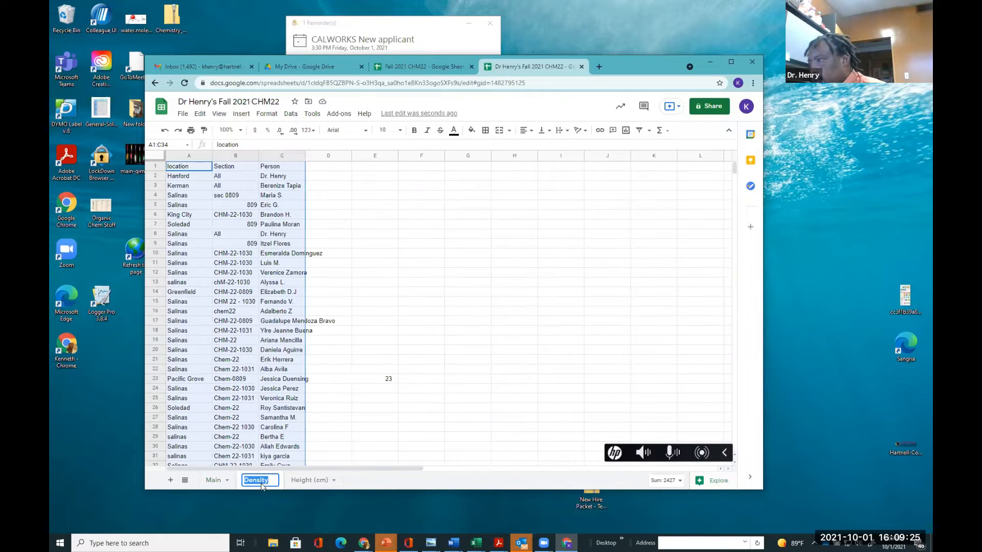
pyautogui.click(269, 481)
pyautogui.write('g')
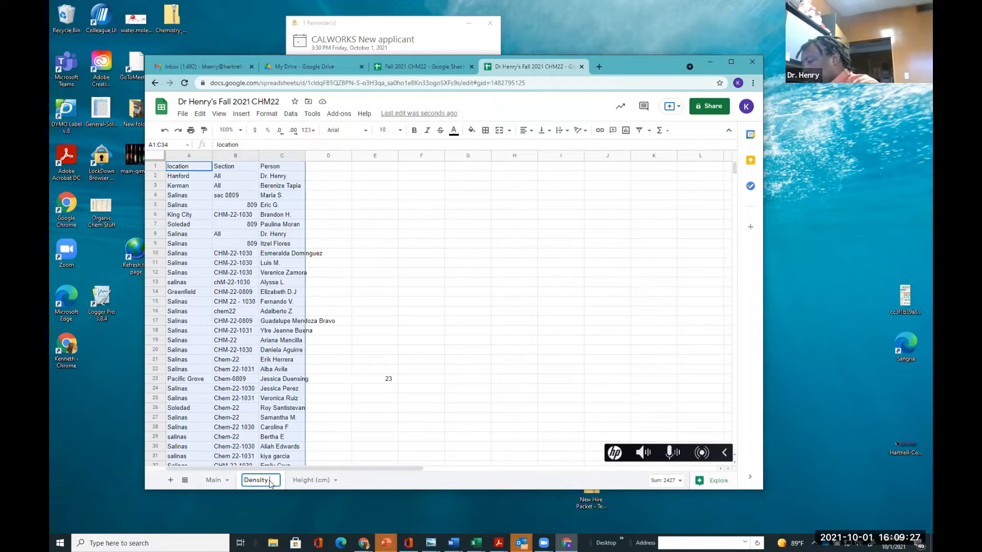
pyautogui.write('/')
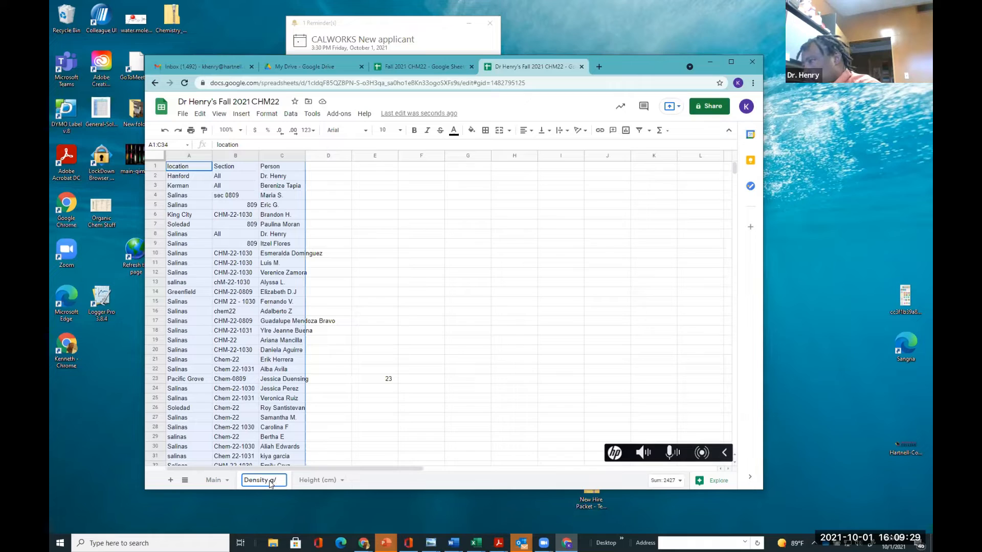
pyautogui.write('L')
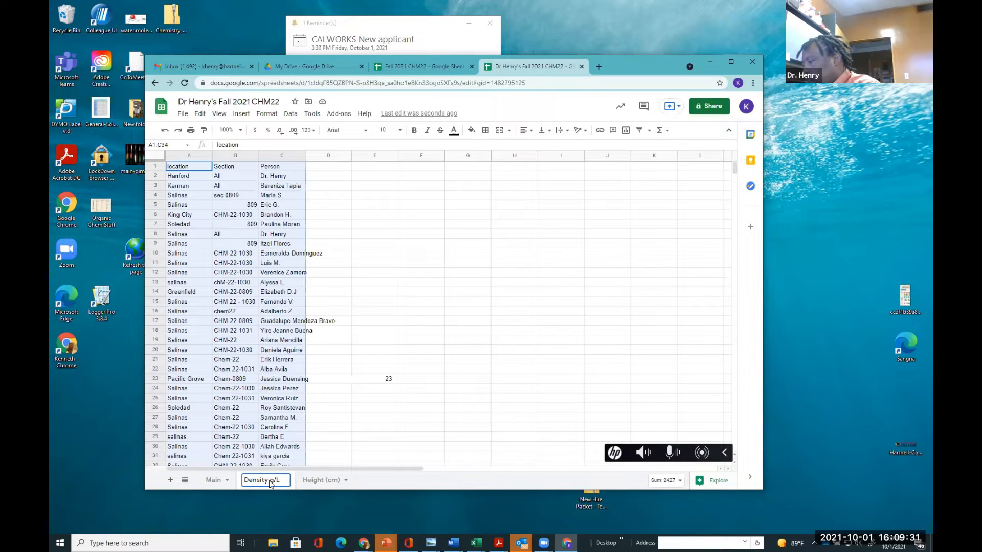
pyautogui.write(')')
pyautogui.click(269, 485)
pyautogui.write('(')
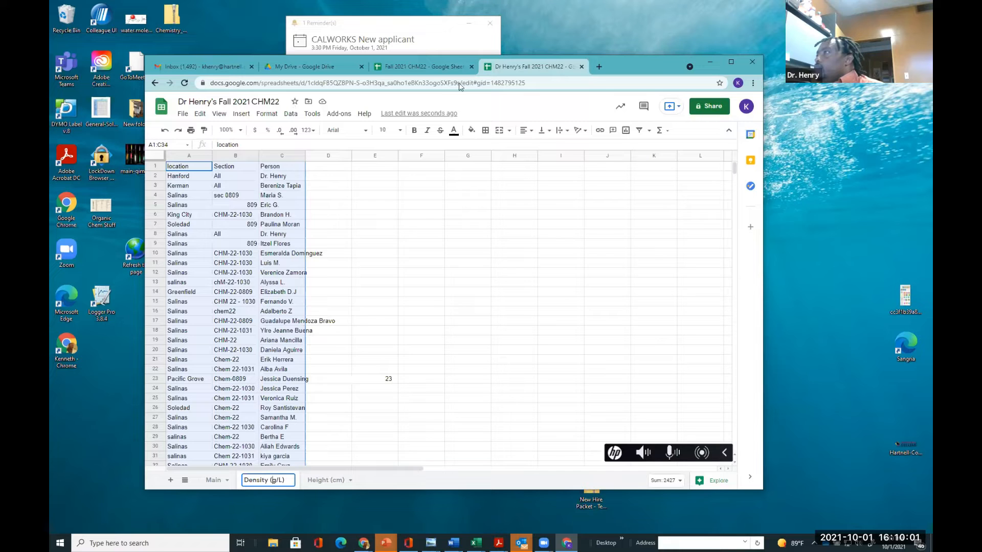
# Write the screen annotation '1000 ml = 1L' above the sheet
pyautogui.click(395, 102)
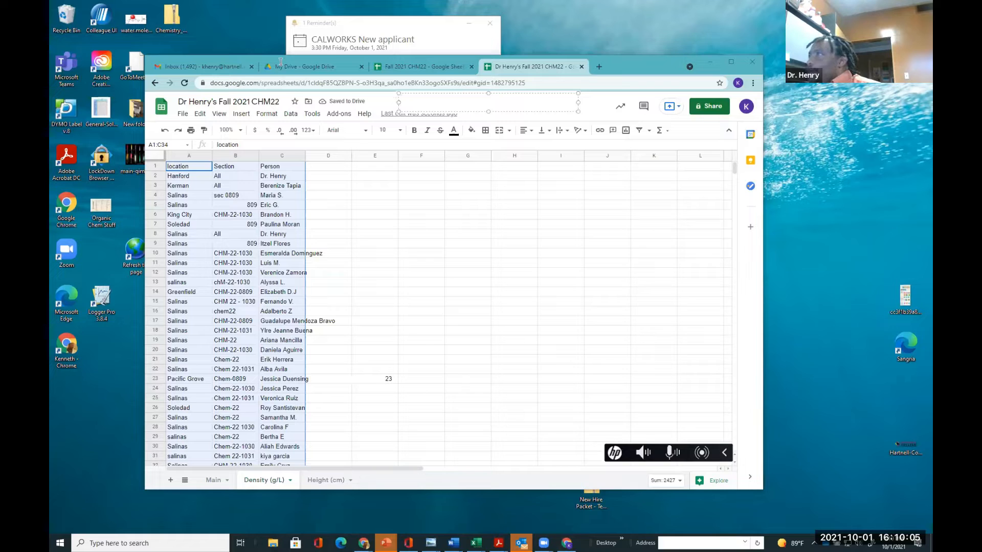
pyautogui.click(423, 98)
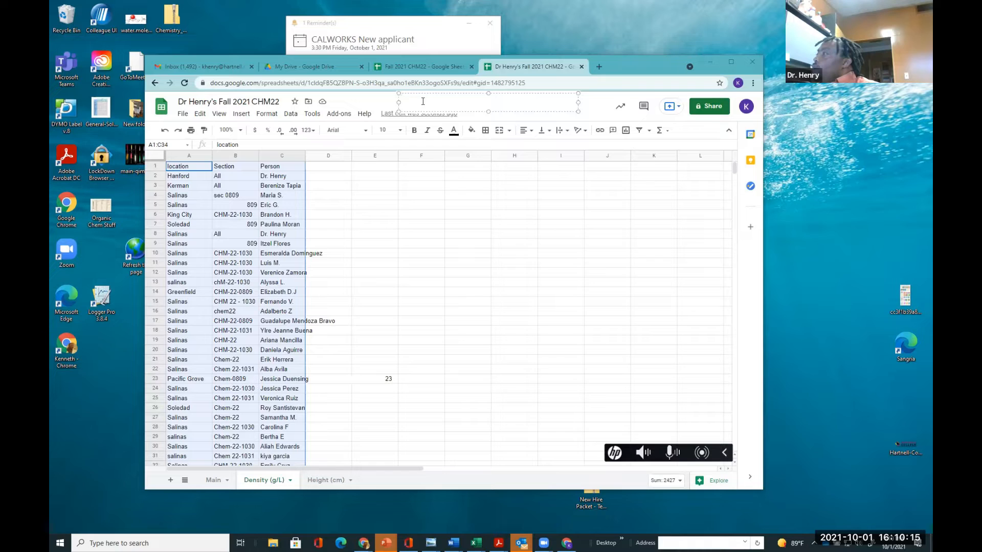
pyautogui.write('1000')
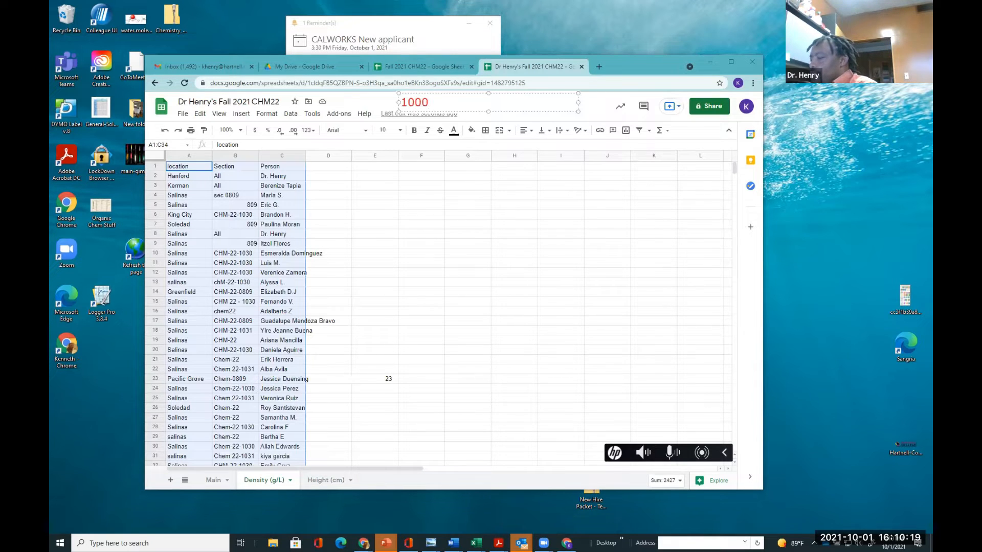
pyautogui.write(' ml =')
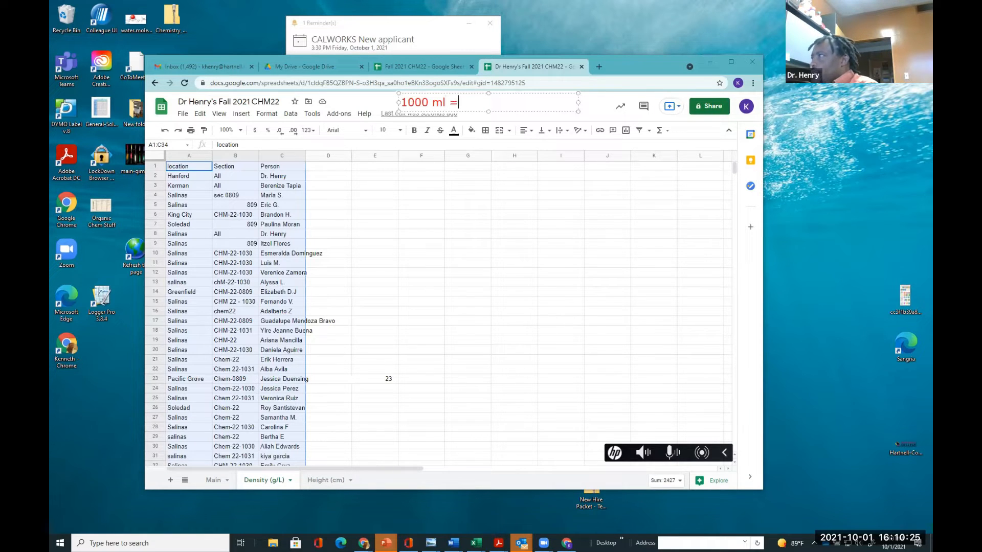
pyautogui.write(' 1L')
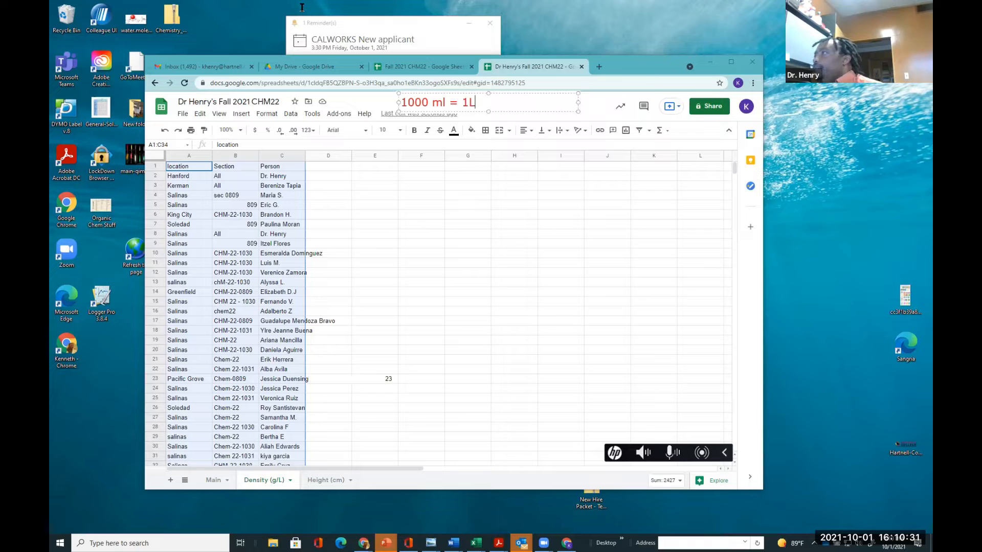
pyautogui.click(404, 120)
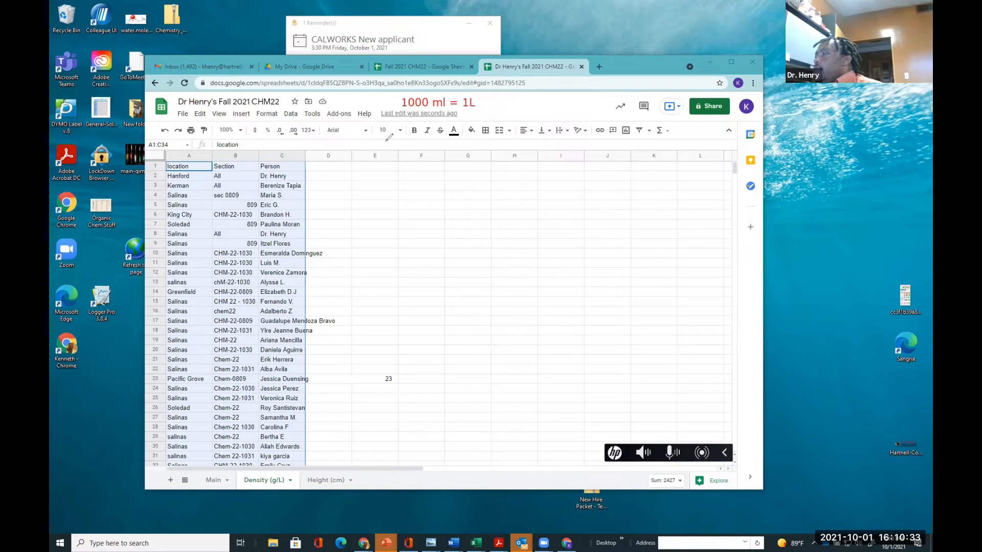
# Sketch a conversion factor of 1000 mL per 1 L in annotation ink beside the note
pyautogui.moveTo(386, 141)
pyautogui.mouseDown()
pyautogui.moveTo(386, 151)
pyautogui.moveTo(430, 163)
pyautogui.moveTo(381, 162)
pyautogui.mouseUp()
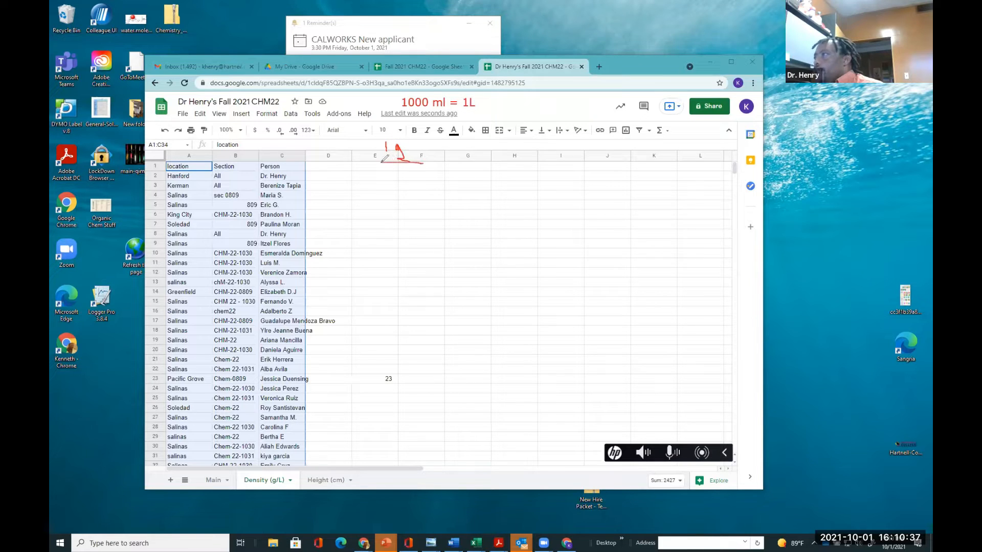
pyautogui.moveTo(392, 168)
pyautogui.mouseDown()
pyautogui.moveTo(392, 179)
pyautogui.moveTo(416, 182)
pyautogui.moveTo(487, 171)
pyautogui.mouseUp()
pyautogui.moveTo(429, 136); pyautogui.dragTo(420, 185)
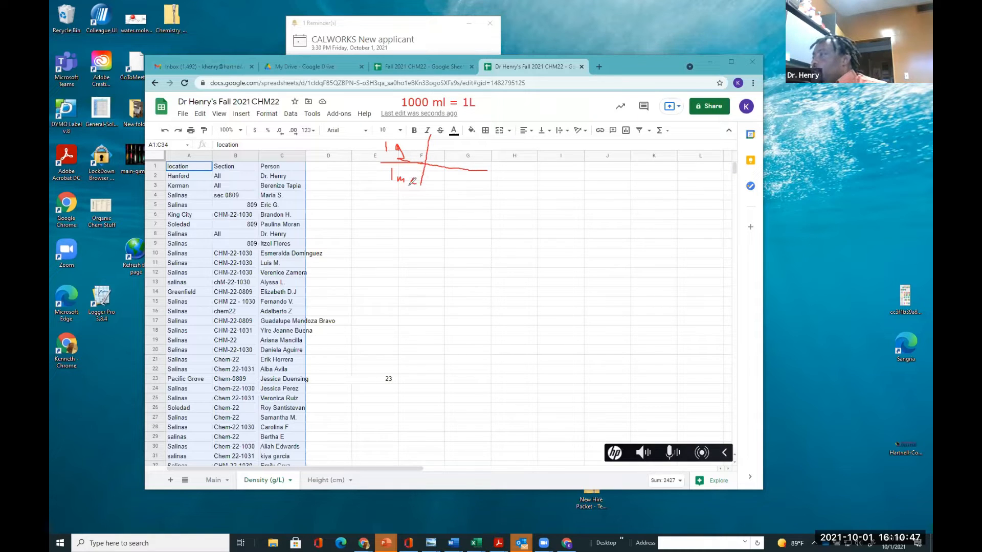
pyautogui.moveTo(441, 160)
pyautogui.mouseDown()
pyautogui.moveTo(497, 166)
pyautogui.moveTo(447, 187)
pyautogui.moveTo(469, 191)
pyautogui.mouseUp()
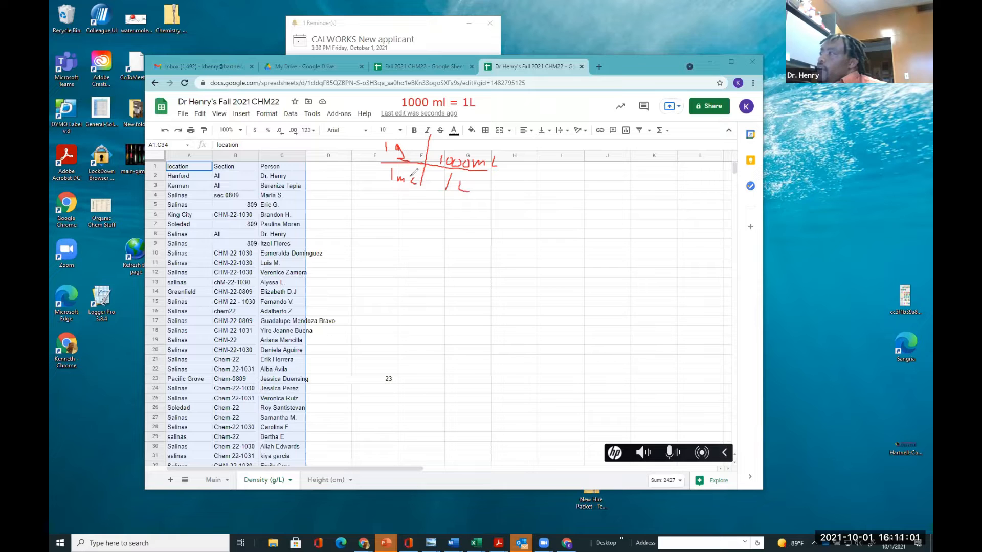
pyautogui.moveTo(408, 173); pyautogui.dragTo(415, 185)
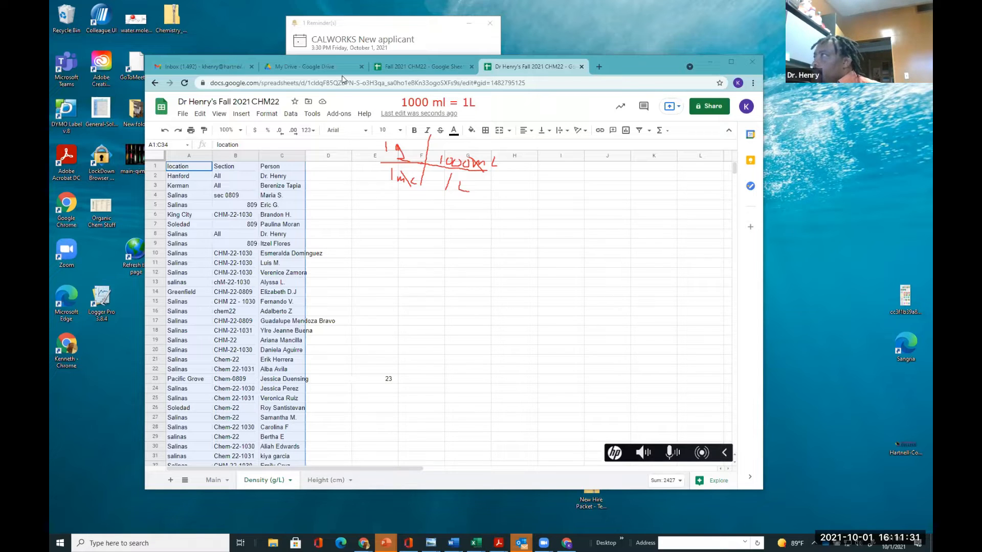
# Enter the header 'Pepsi Density ( g/L)' in cell D1
pyautogui.click(318, 167)
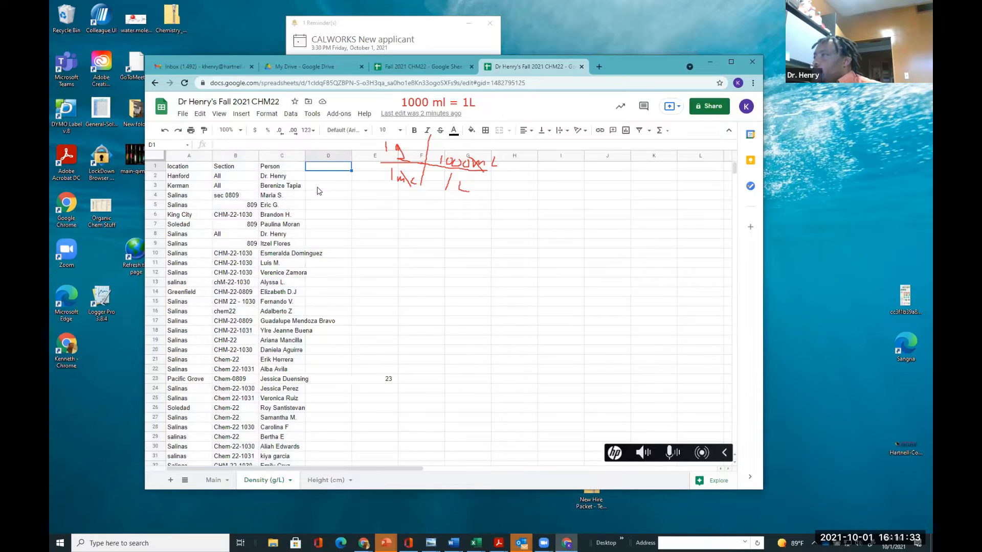
pyautogui.write('Dei')
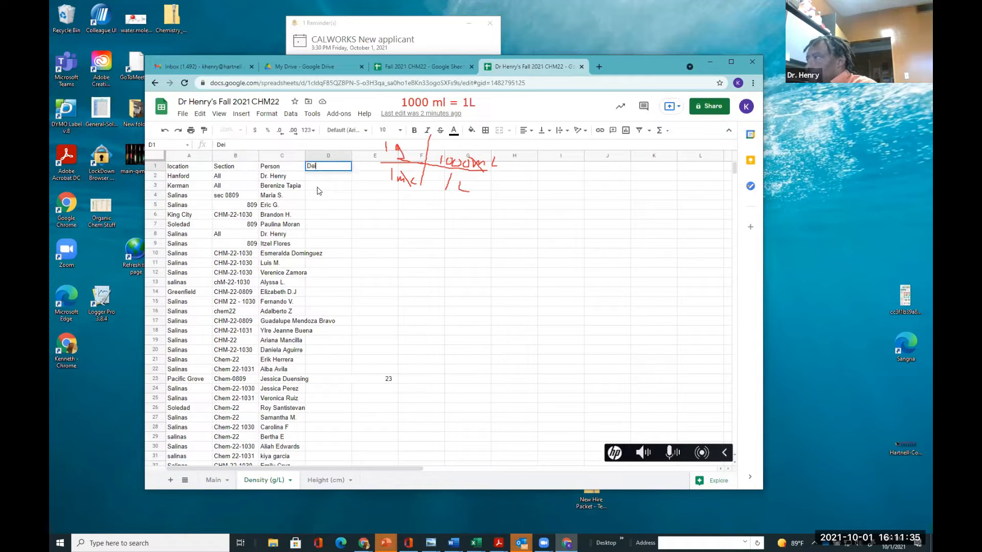
pyautogui.write('nis')
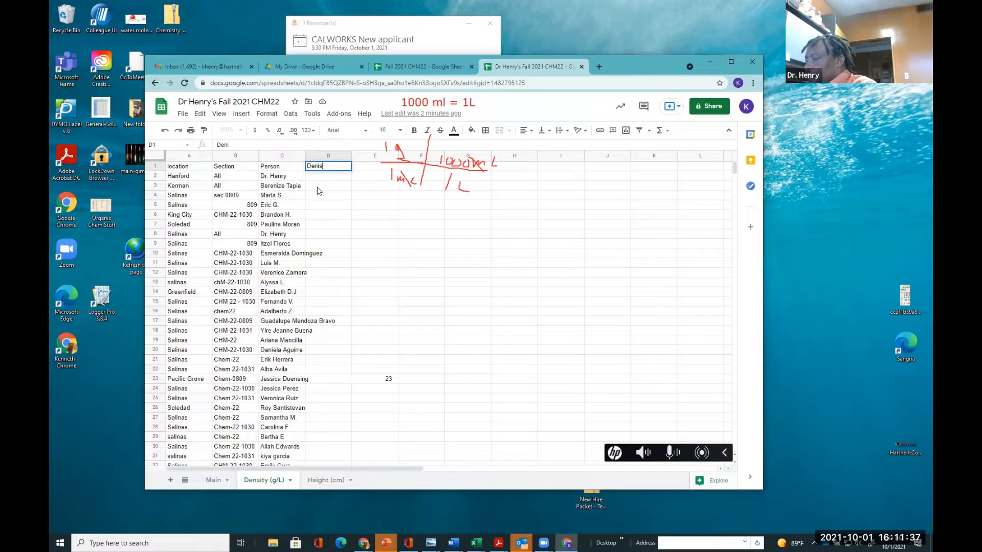
pyautogui.press('BackSpace')
pyautogui.press('BackSpace')
pyautogui.press('BackSpace')
pyautogui.press('BackSpace')
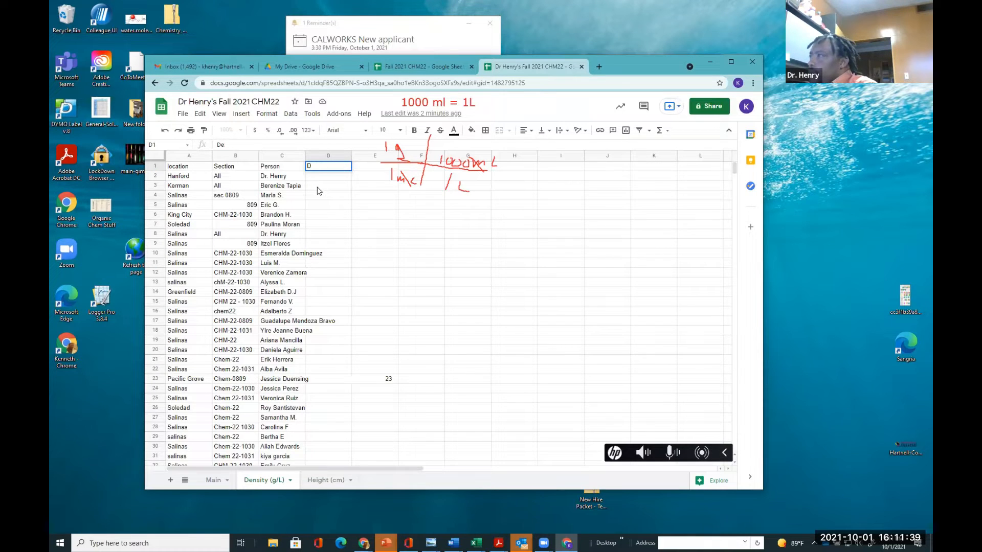
pyautogui.write('Pe')
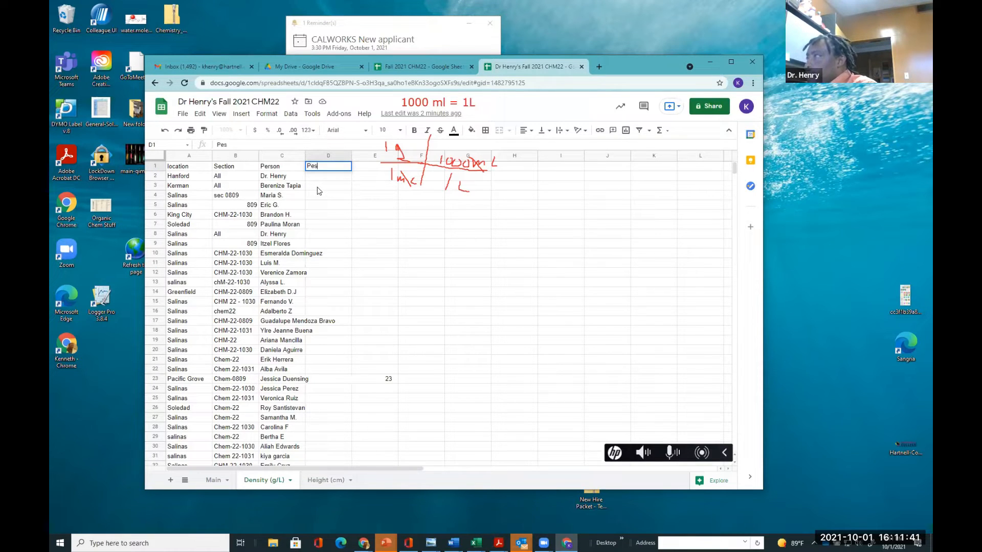
pyautogui.write('psi Density ( 1')
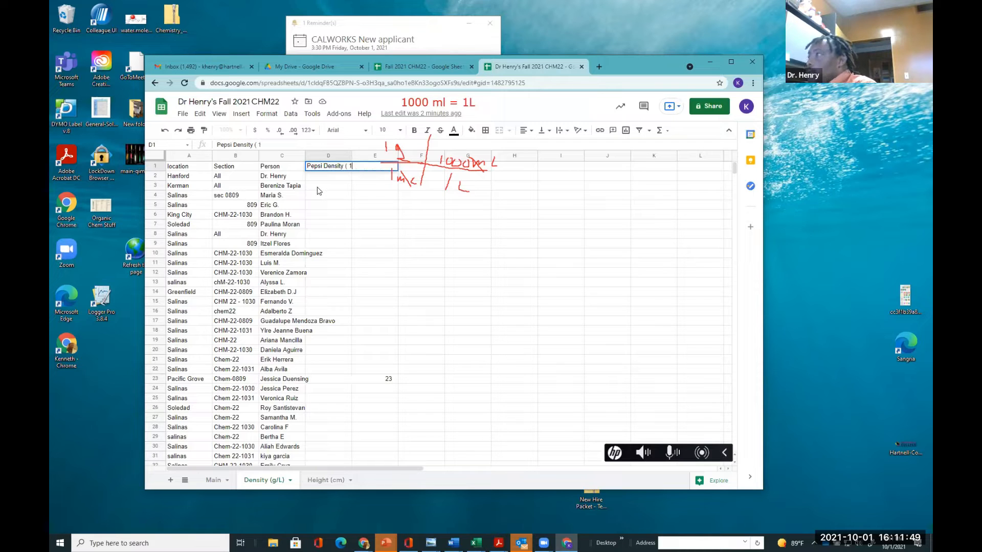
pyautogui.press('BackSpace')
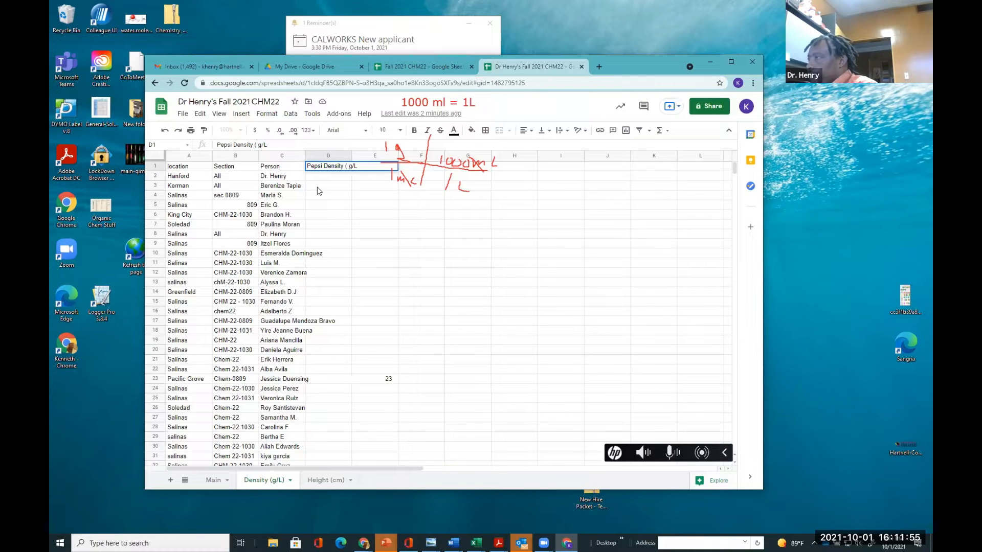
pyautogui.click(327, 198)
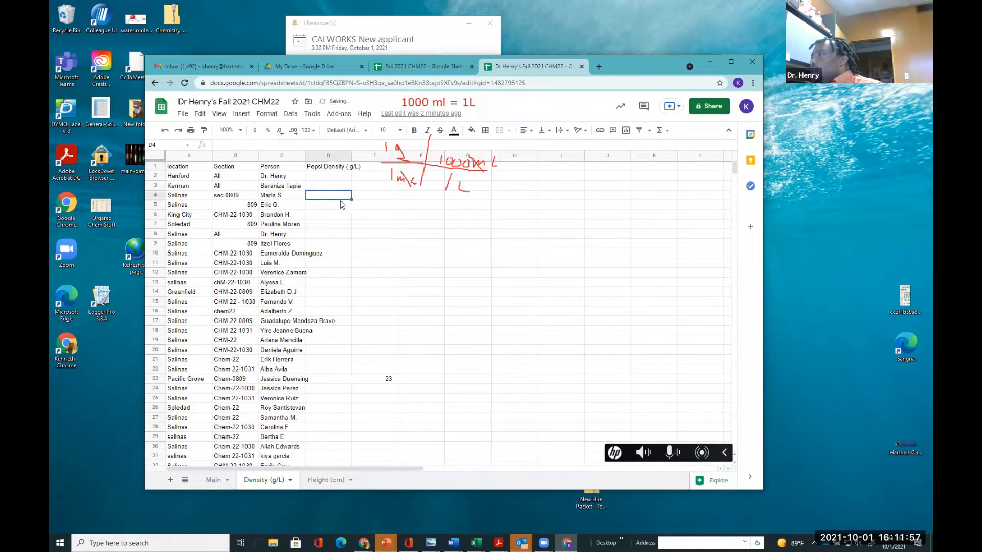
# Widen column D and fill the D1 header across E1 and F1
pyautogui.moveTo(351, 152); pyautogui.dragTo(367, 152)
pyautogui.click(356, 170)
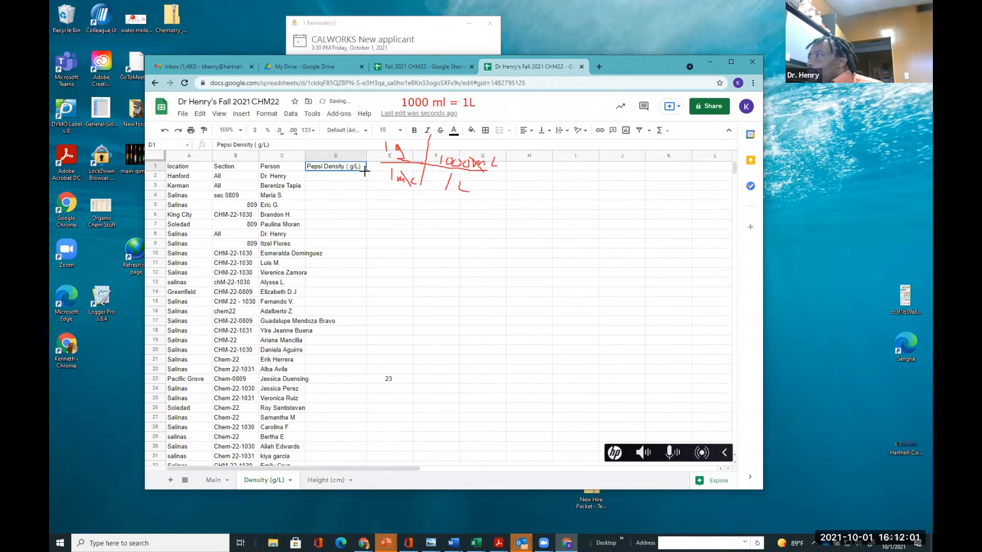
pyautogui.moveTo(449, 171); pyautogui.dragTo(450, 171)
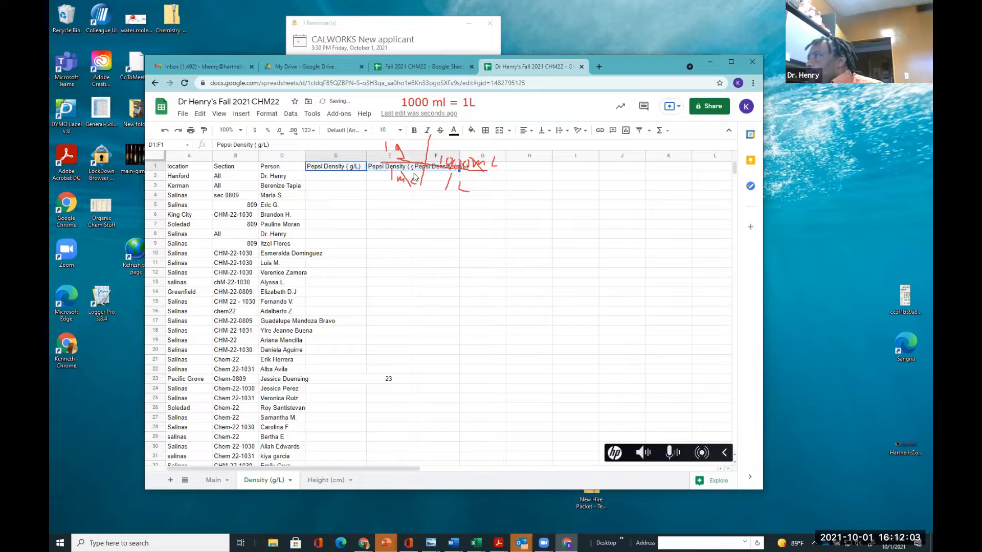
# Change the E1 header to 'Diet Density ( g/L)'
pyautogui.click(387, 171)
pyautogui.doubleClick(385, 166)
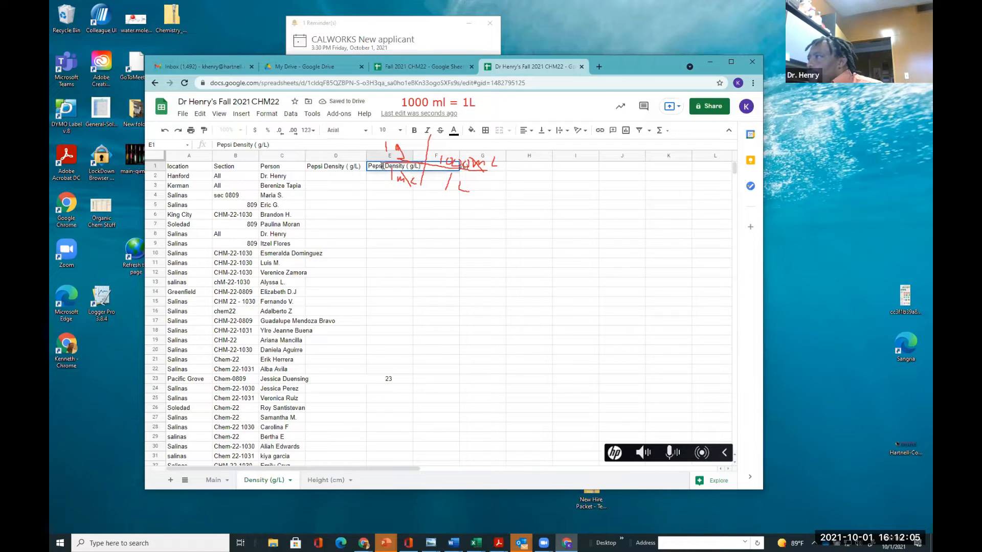
pyautogui.moveTo(385, 167); pyautogui.dragTo(351, 168)
pyautogui.press('BackSpace')
pyautogui.write('Dei')
pyautogui.press('BackSpace')
pyautogui.press('BackSpace')
pyautogui.write('iet')
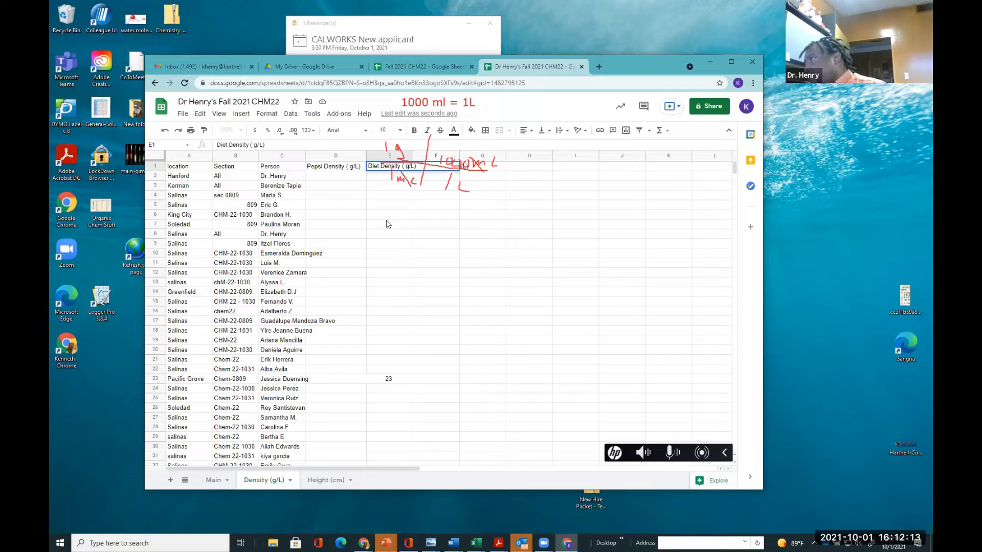
pyautogui.click(387, 224)
# Widen column E and change the F1 header to 'Sparkling Density ( g/L)'
pyautogui.moveTo(412, 152); pyautogui.dragTo(420, 152)
pyautogui.click(432, 166)
pyautogui.doubleClick(433, 166)
pyautogui.moveTo(436, 166); pyautogui.dragTo(421, 169)
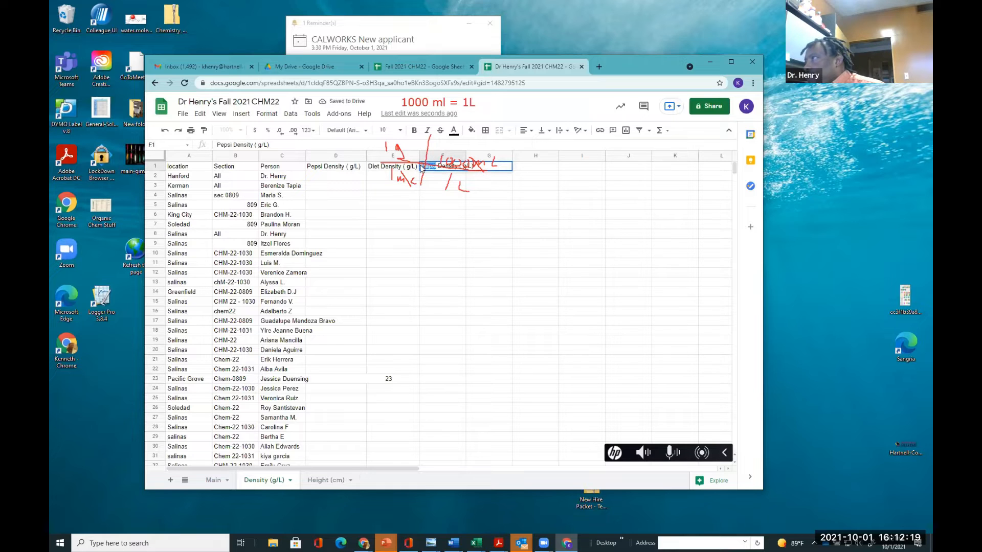
pyautogui.write('Spark')
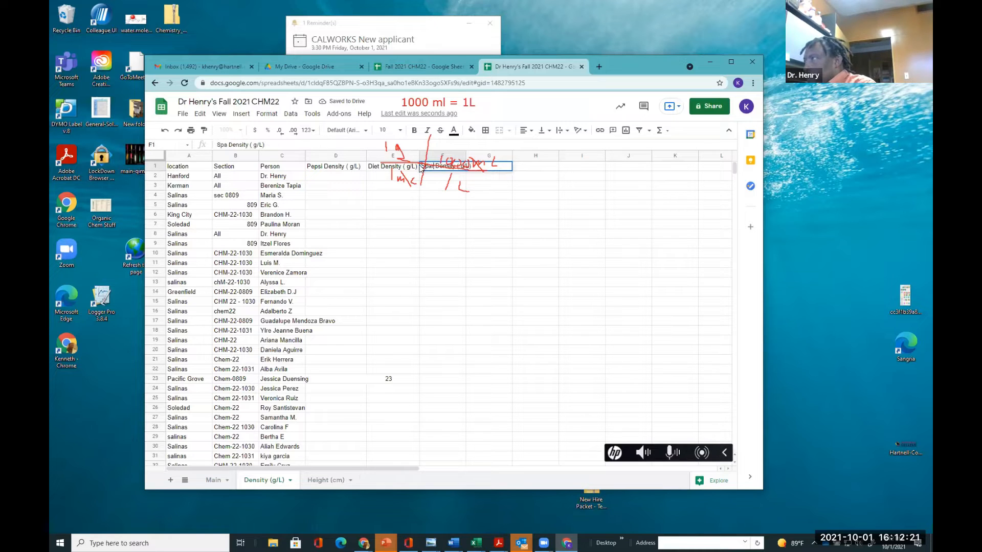
pyautogui.write('i')
pyautogui.write('ing')
pyautogui.click(405, 242)
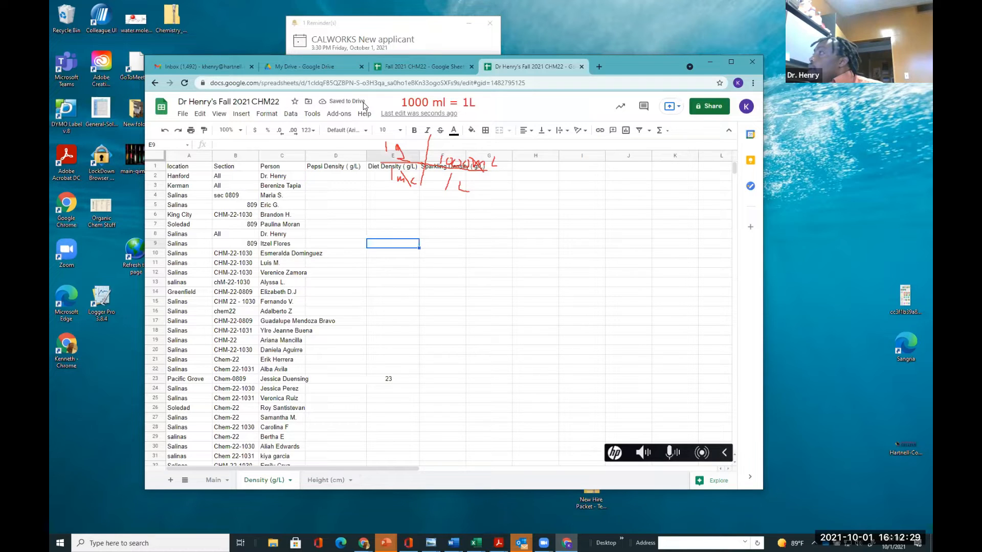
# In D2, enter a formula that multiplies the Main sheet's Pepsi density in F2 by 1000
pyautogui.click(348, 174)
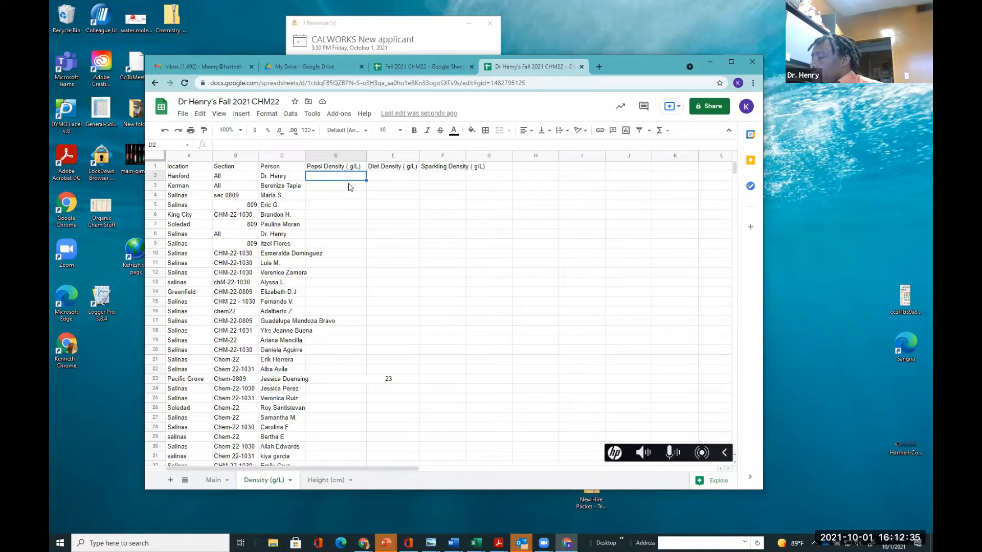
pyautogui.write('=')
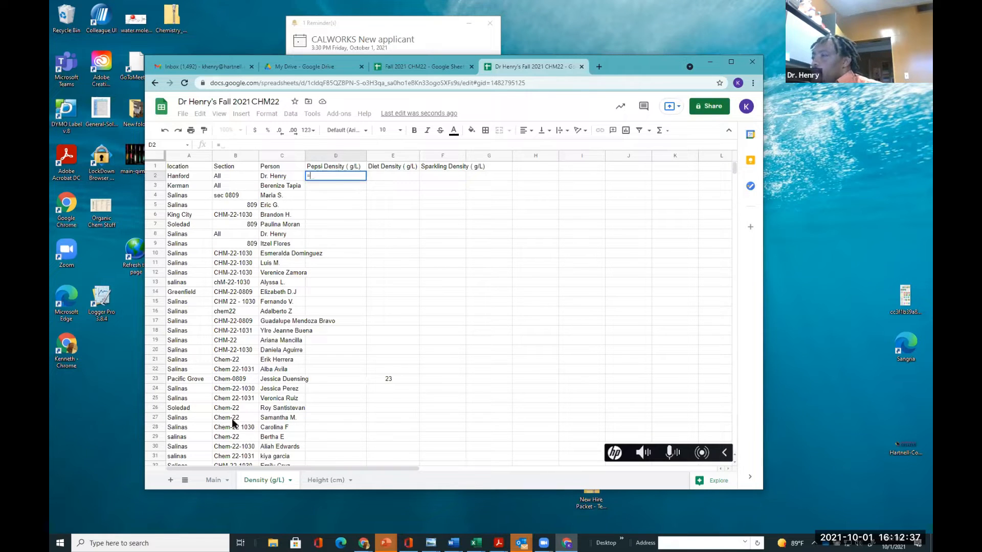
pyautogui.click(214, 481)
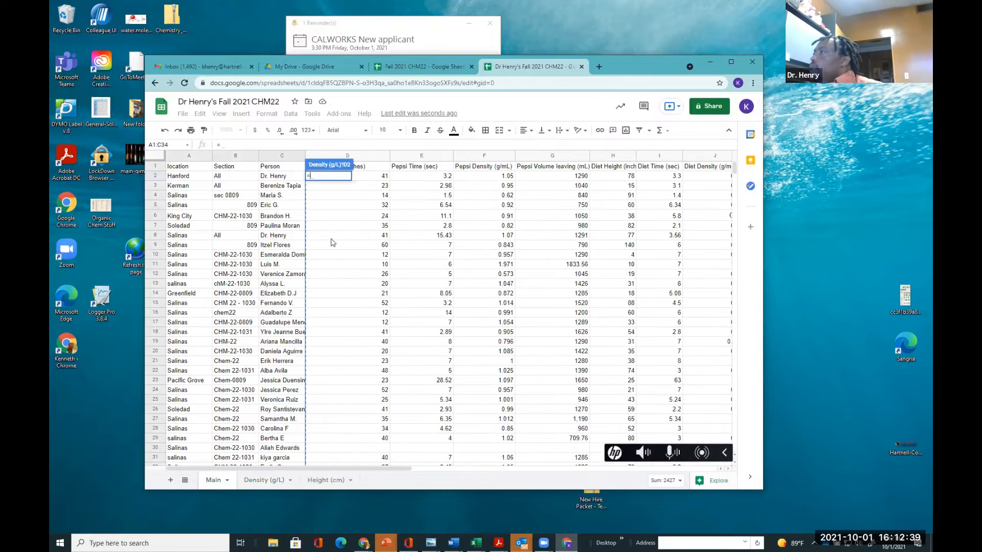
pyautogui.click(480, 177)
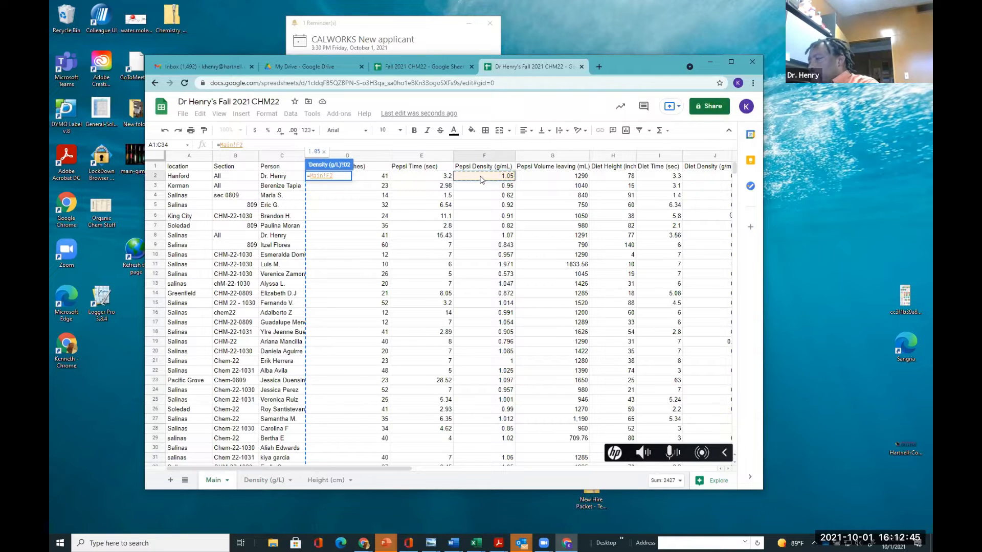
pyautogui.write('*')
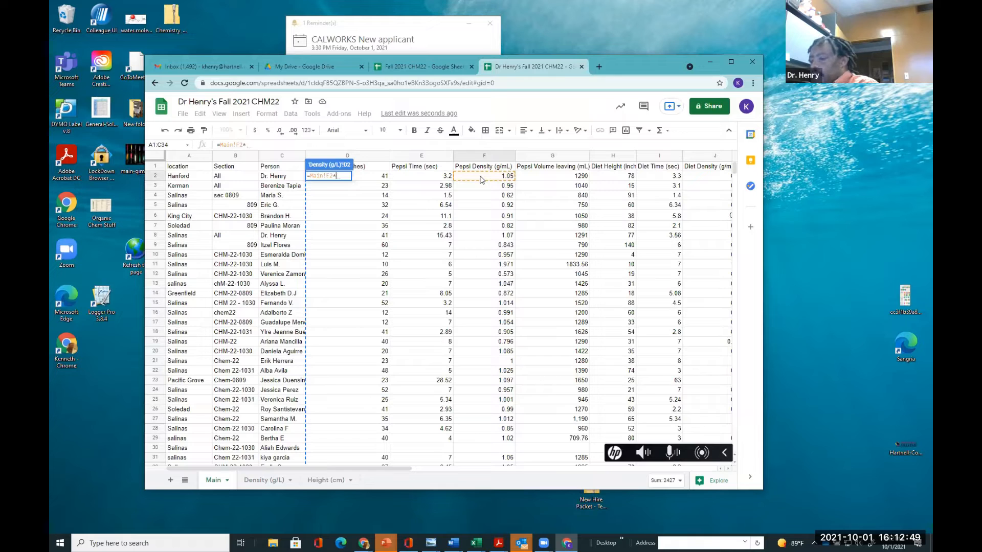
pyautogui.write('1000')
pyautogui.press('Return')
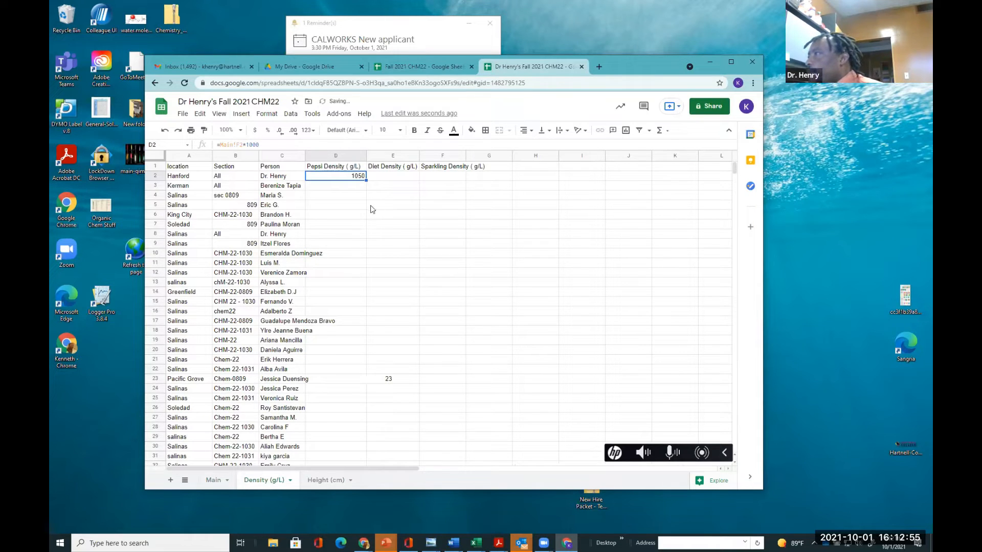
# In E2, enter a formula that multiplies the Main sheet's Diet density in J2 by 1000
pyautogui.click(379, 175)
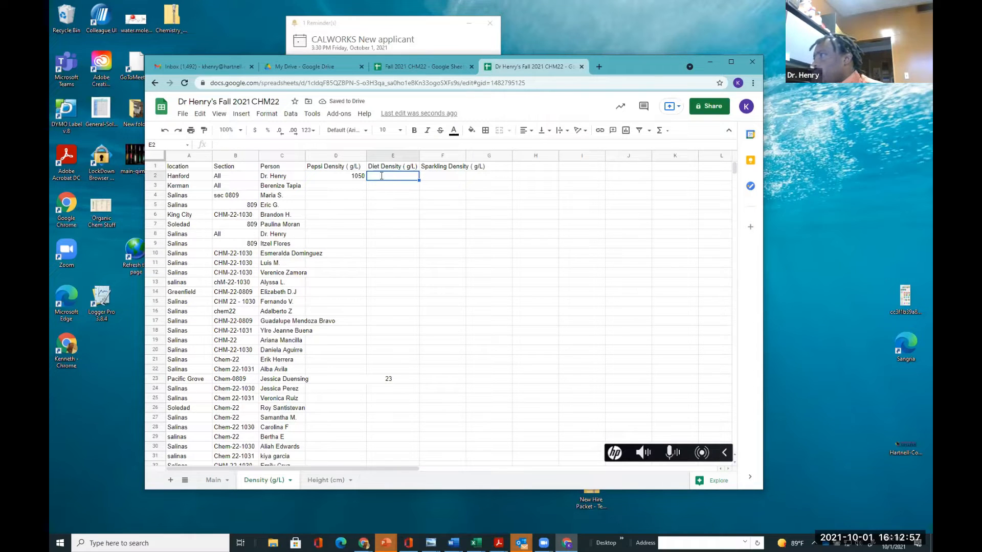
pyautogui.write('=')
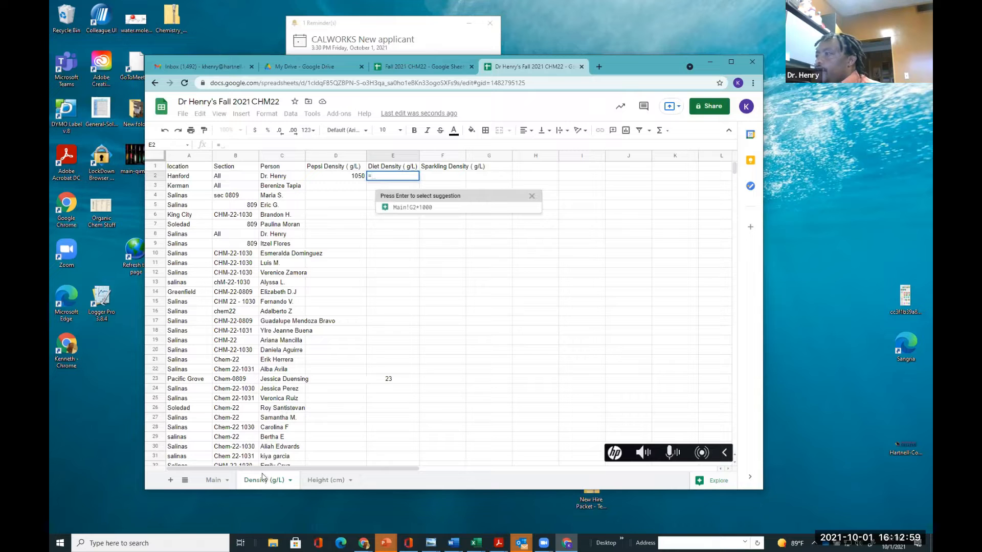
pyautogui.click(214, 480)
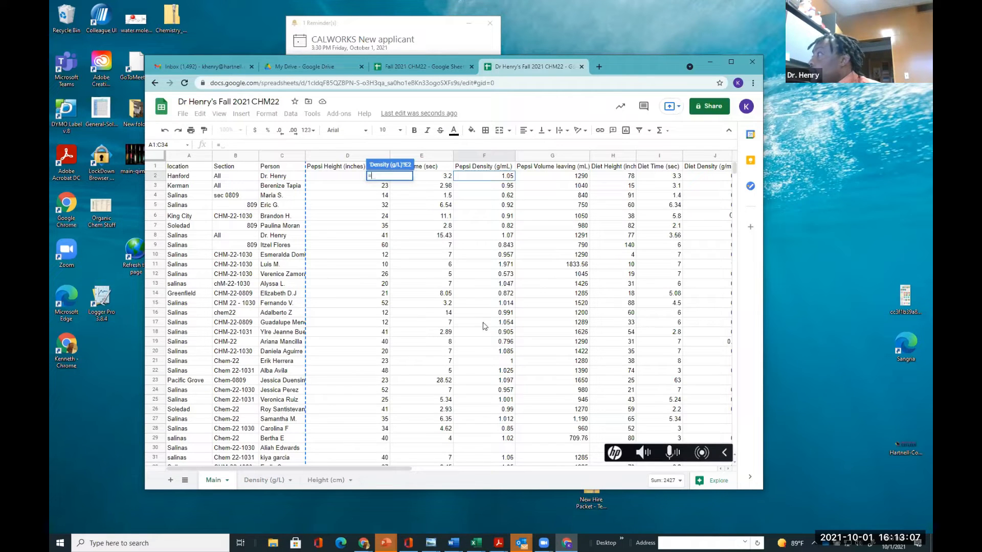
pyautogui.moveTo(401, 471); pyautogui.dragTo(490, 469)
pyautogui.click(582, 177)
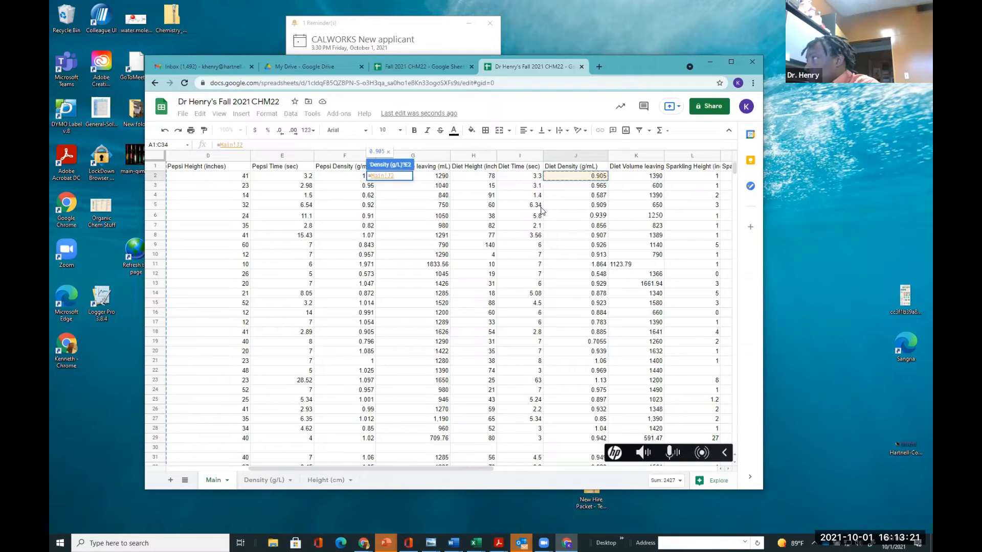
pyautogui.write('*')
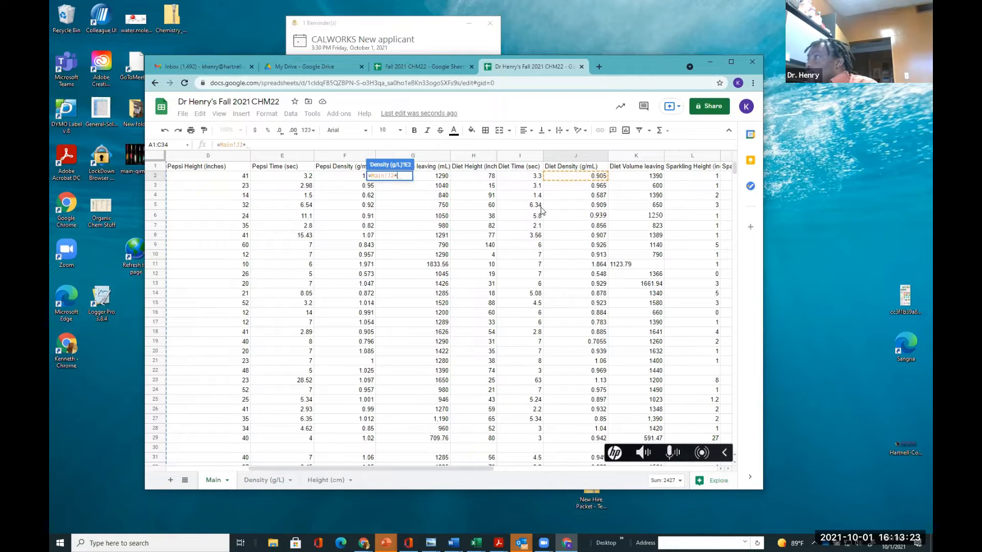
pyautogui.write('100')
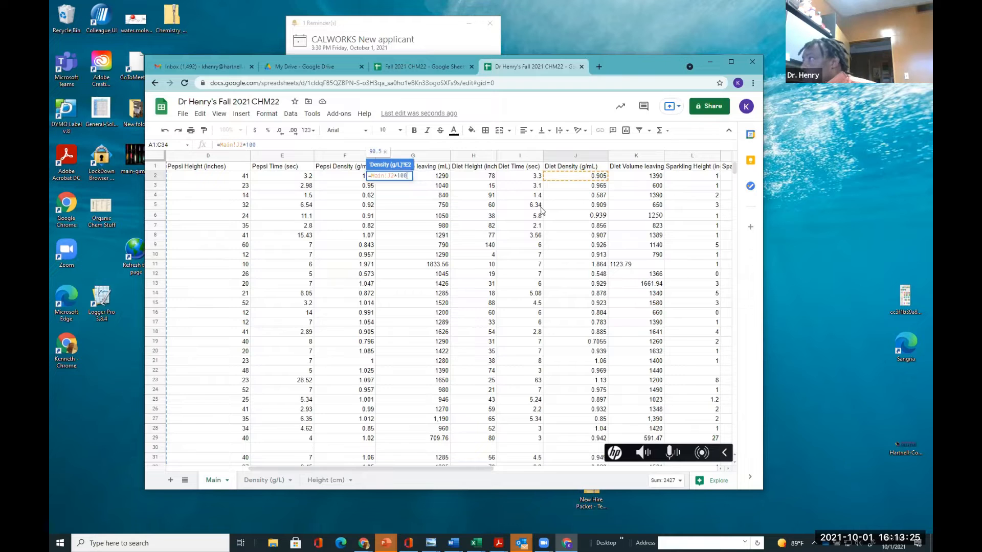
pyautogui.write('0')
pyautogui.press('Return')
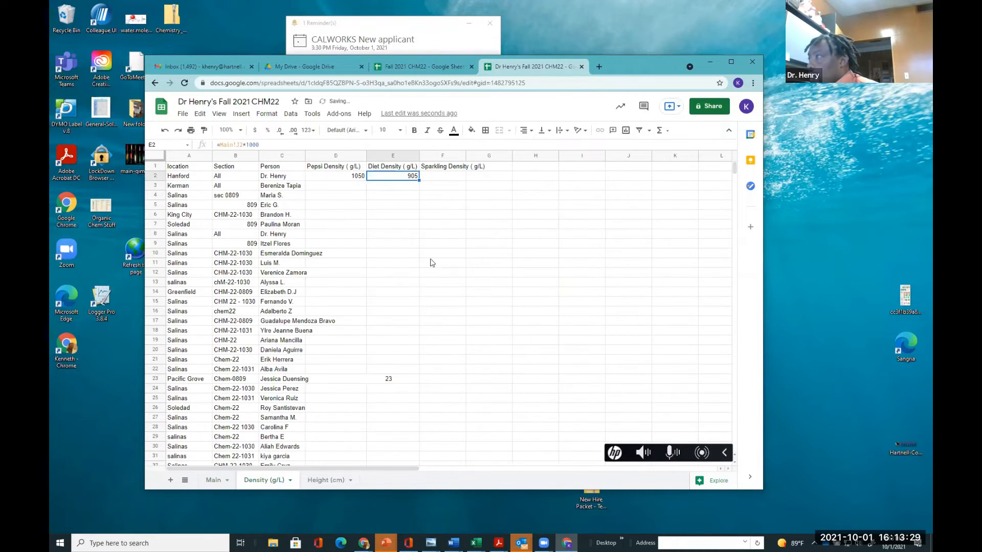
# In F2, enter a formula that multiplies the Main sheet's Sparkling density in N2 by 1000
pyautogui.click(442, 176)
pyautogui.write('=')
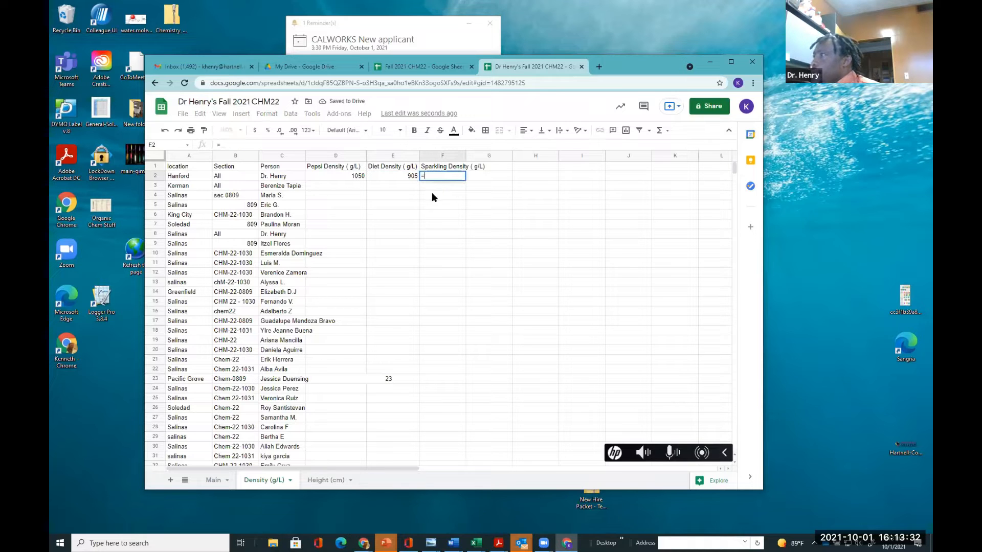
pyautogui.click(218, 480)
pyautogui.moveTo(282, 473); pyautogui.dragTo(422, 487)
pyautogui.click(533, 180)
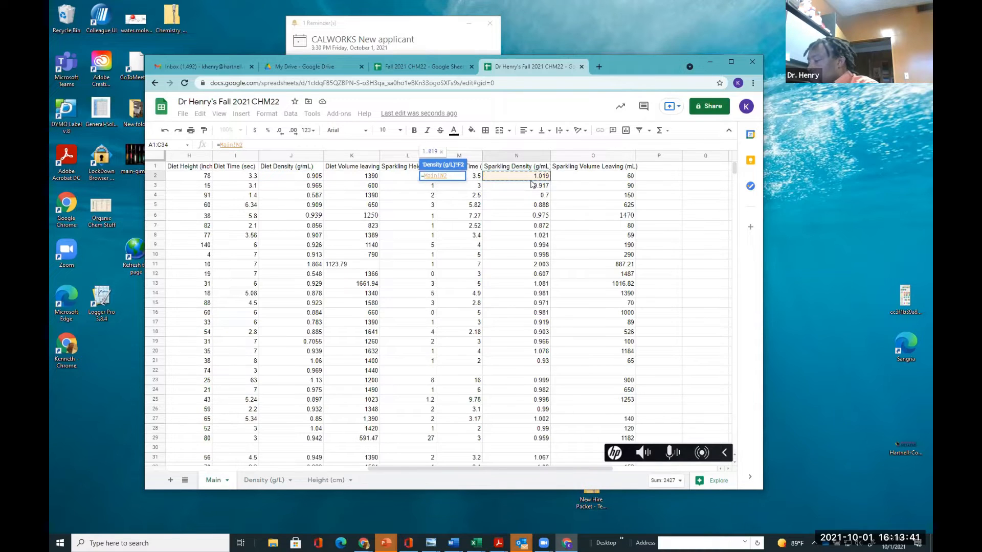
pyautogui.write('*1000')
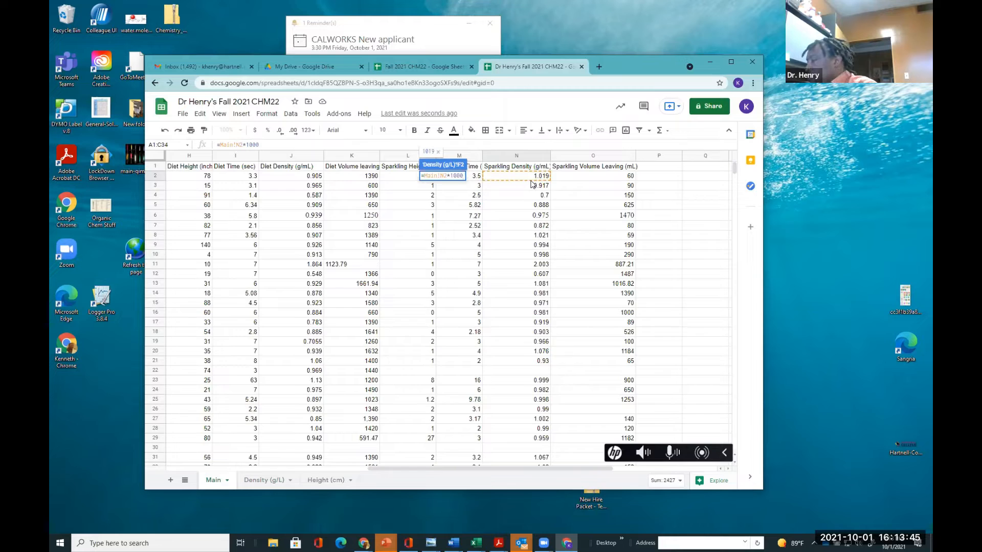
pyautogui.press('Return')
pyautogui.click(449, 255)
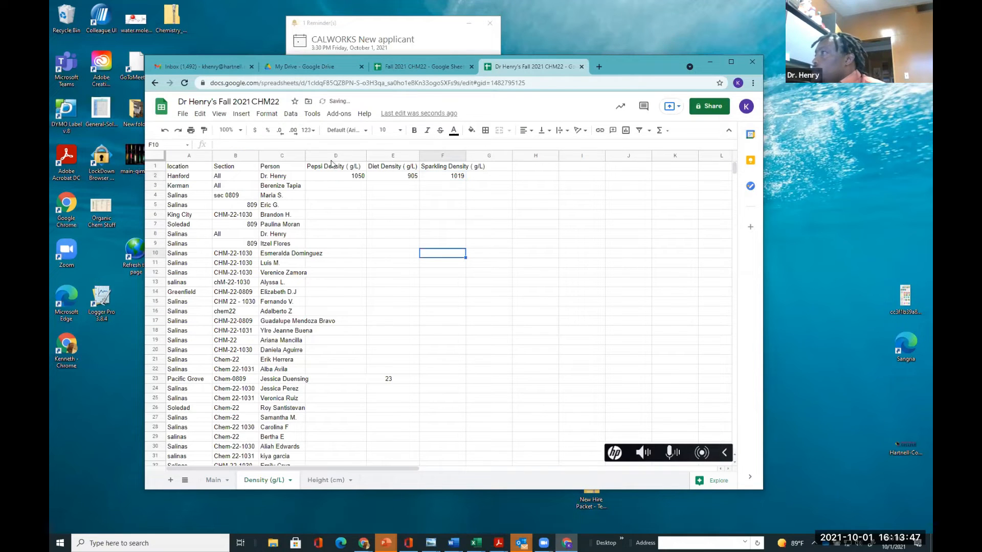
# Auto-fit the widths of columns D to F, then of columns A to F
pyautogui.moveTo(315, 155); pyautogui.dragTo(460, 155)
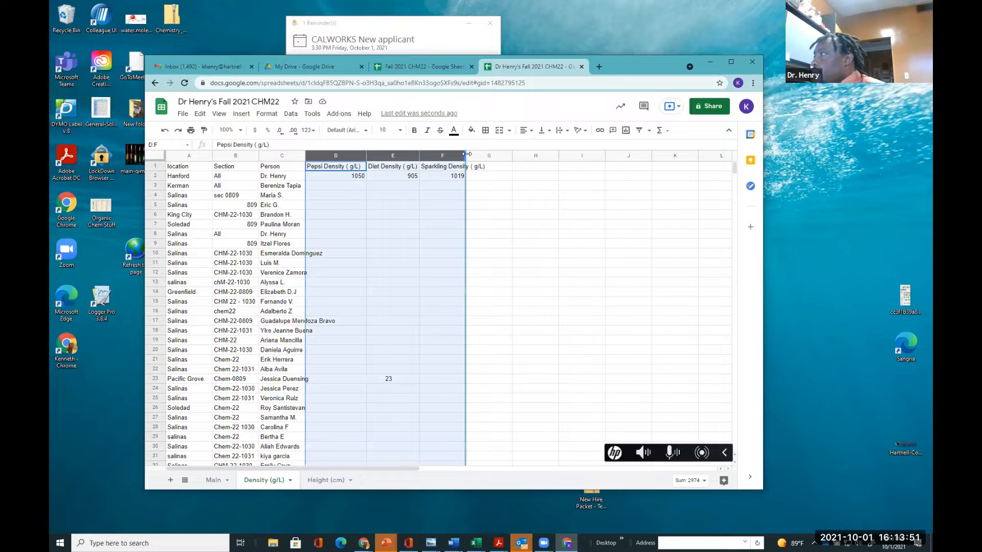
pyautogui.doubleClick(464, 154)
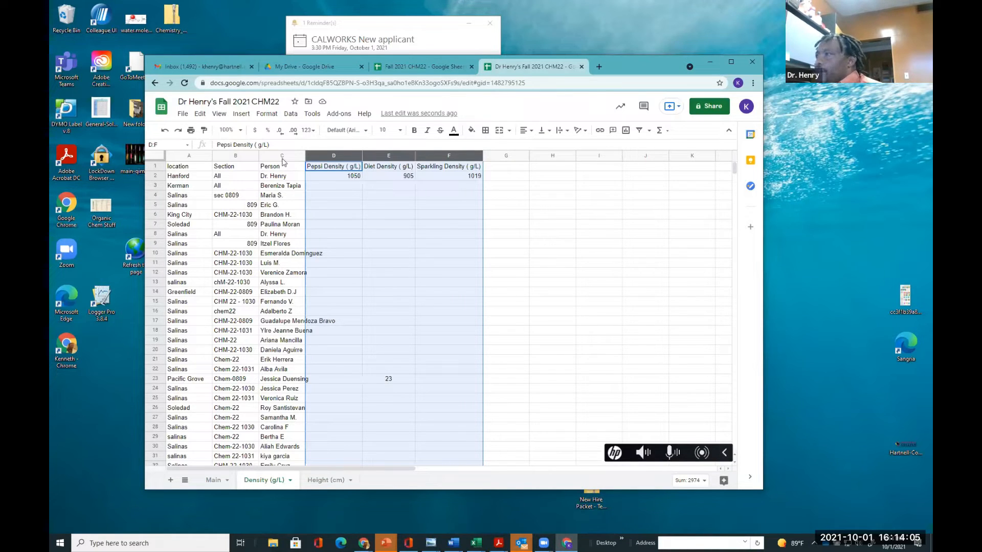
pyautogui.moveTo(178, 157); pyautogui.dragTo(480, 160)
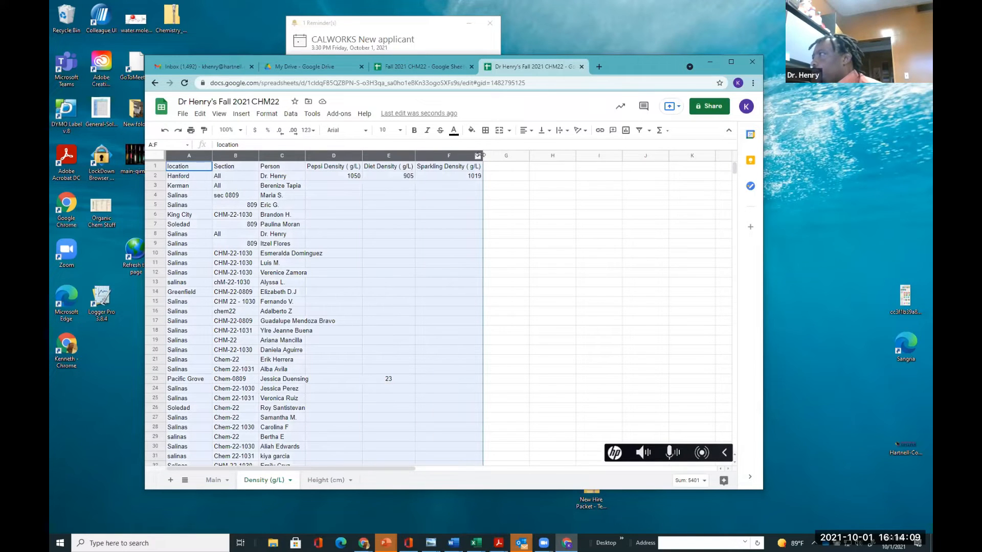
pyautogui.doubleClick(482, 155)
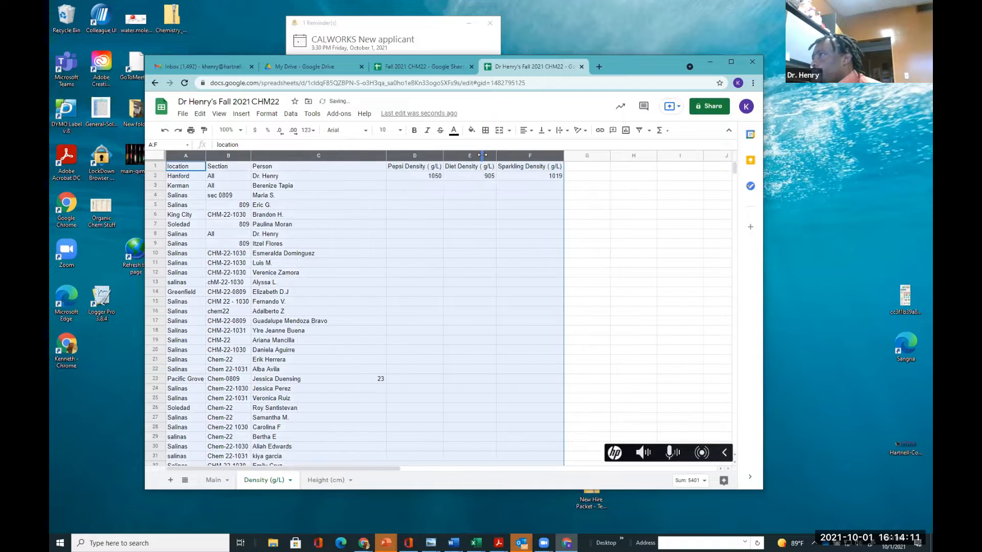
# Capitalize the A1 header to 'Location'
pyautogui.click(203, 205)
pyautogui.doubleClick(171, 168)
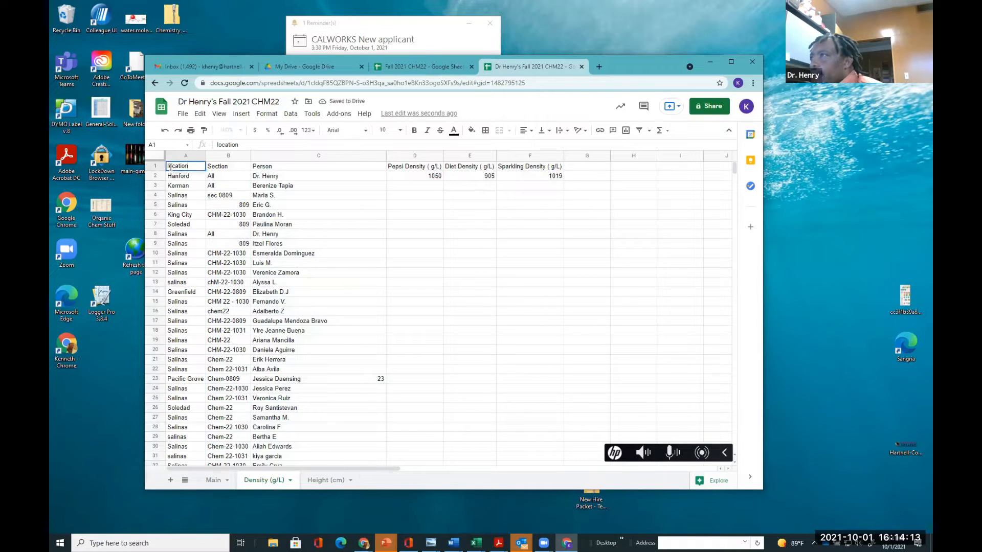
pyautogui.press('BackSpace')
pyautogui.write('L')
pyautogui.click(263, 249)
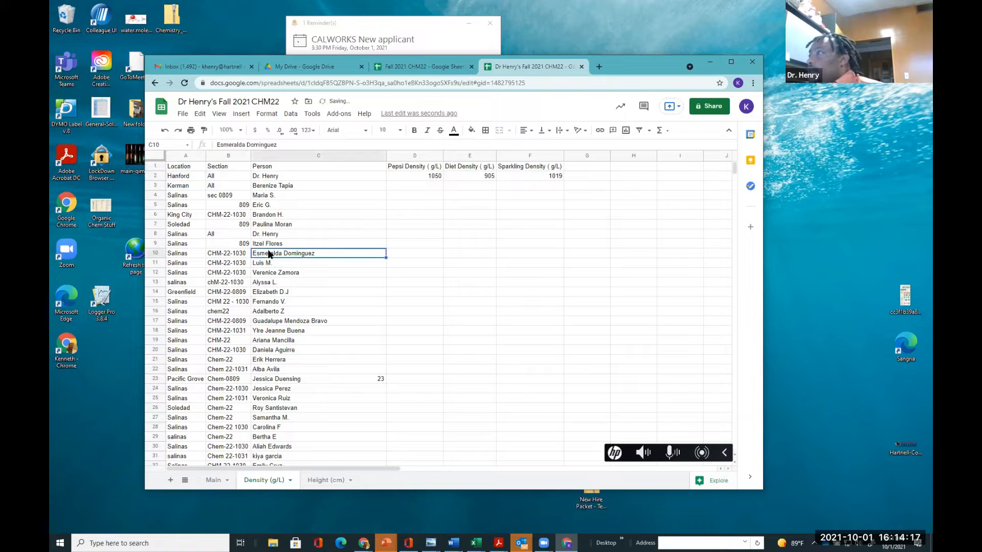
# Make the header row A1 to F1 bold
pyautogui.click(476, 187)
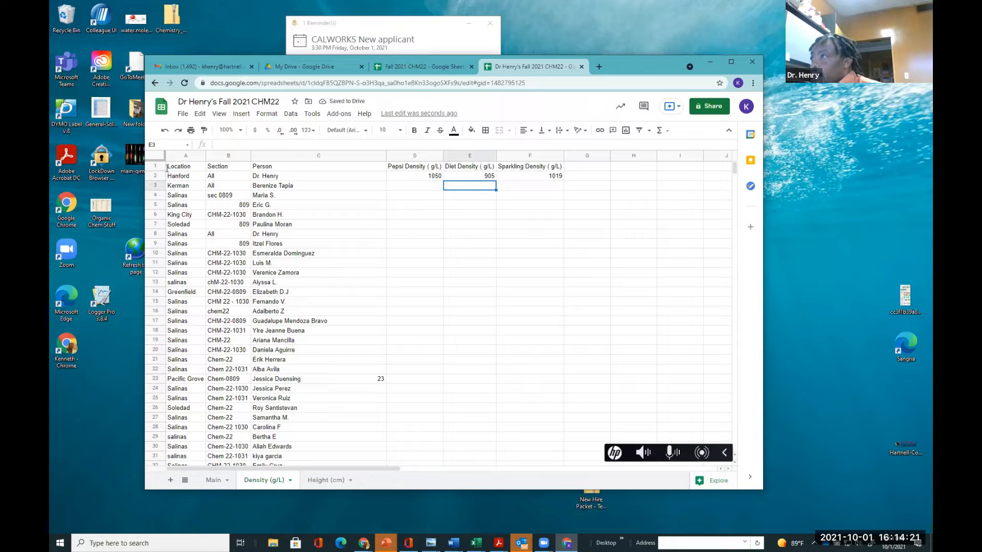
pyautogui.click(306, 199)
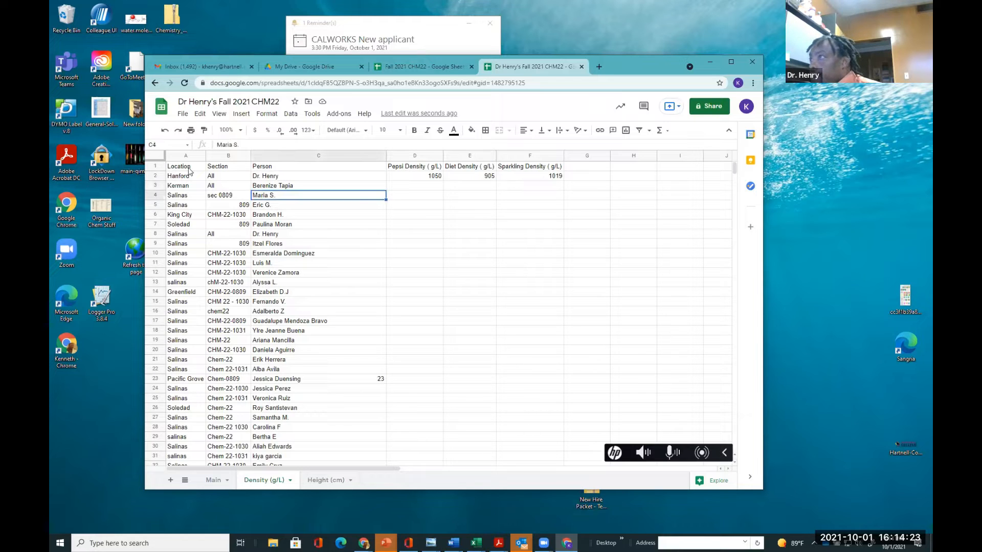
pyautogui.moveTo(171, 169); pyautogui.dragTo(532, 169)
pyautogui.click(415, 130)
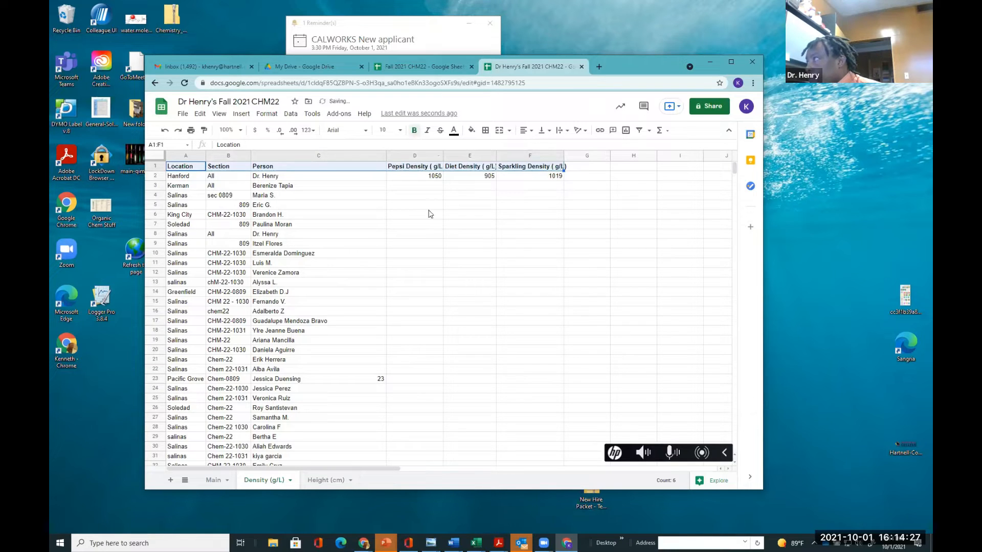
pyautogui.click(453, 245)
pyautogui.click(455, 216)
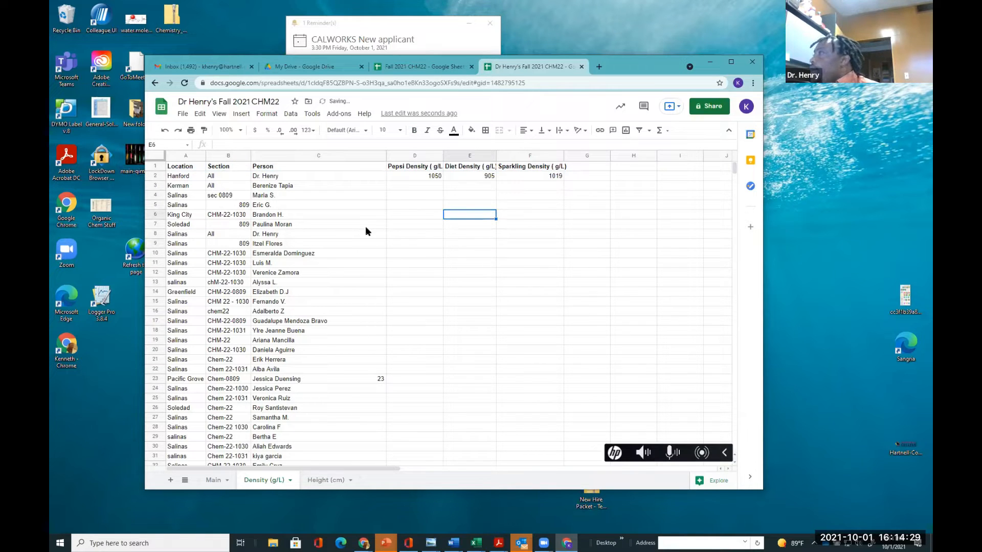
pyautogui.click(438, 205)
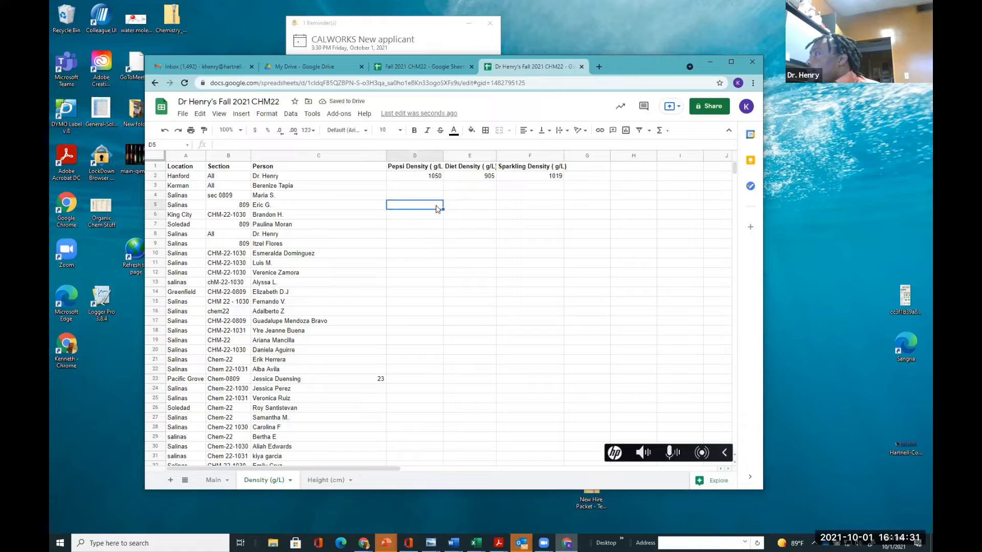
# Fill the D2:F2 density formulas down through row 34
pyautogui.moveTo(432, 176); pyautogui.dragTo(527, 181)
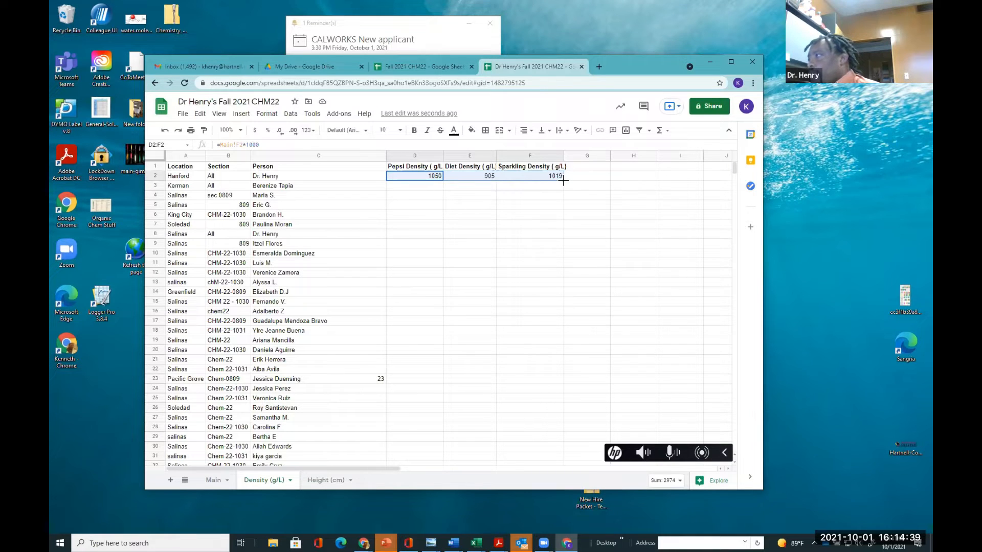
pyautogui.moveTo(563, 180); pyautogui.dragTo(605, 381)
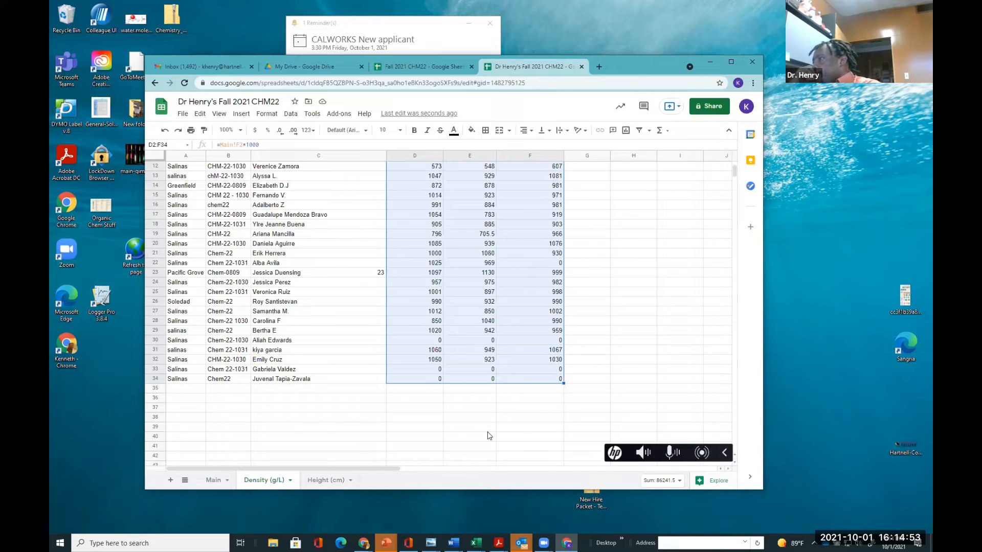
pyautogui.scroll(4, 566, 401)
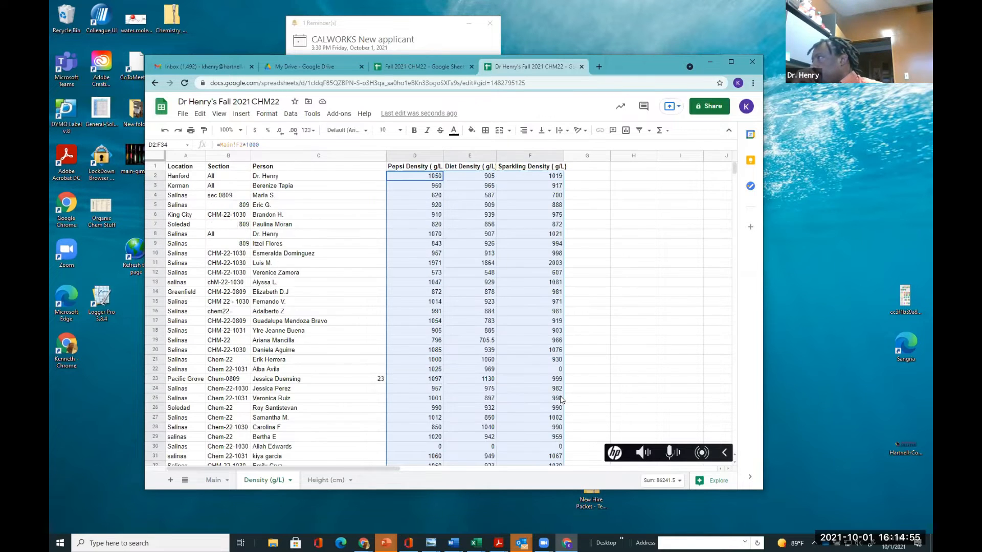
pyautogui.click(652, 293)
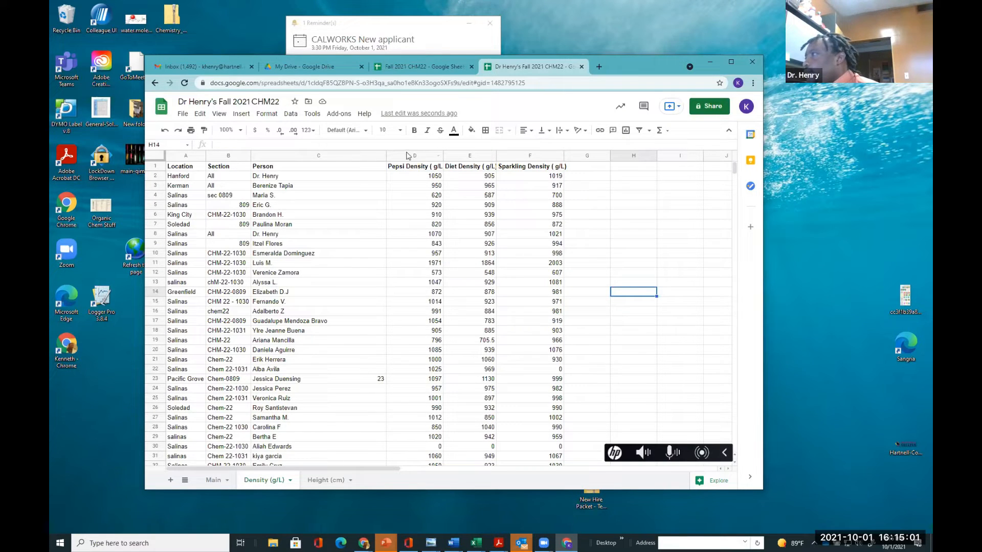
# Auto-fit the widths of columns D to F for the bold headers
pyautogui.moveTo(395, 156); pyautogui.dragTo(543, 155)
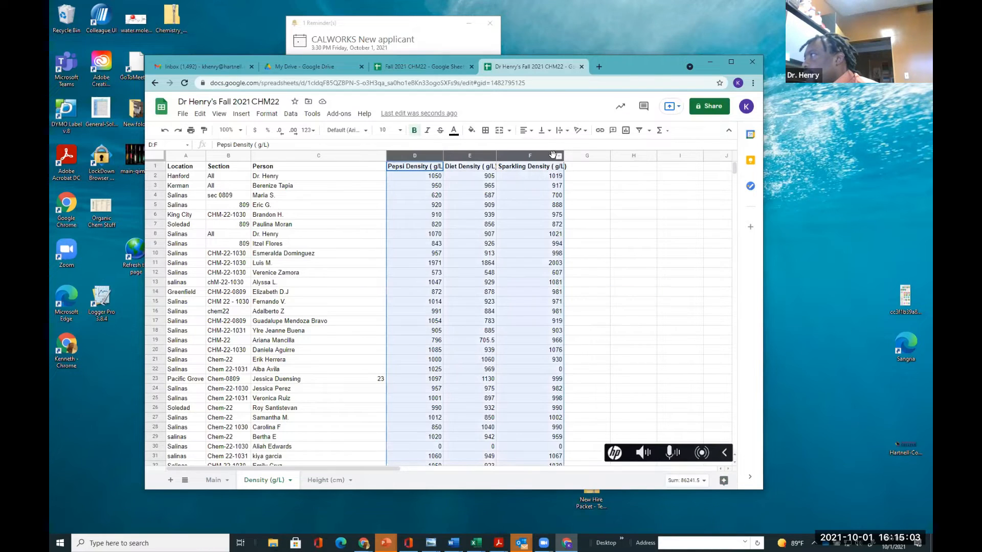
pyautogui.doubleClick(495, 154)
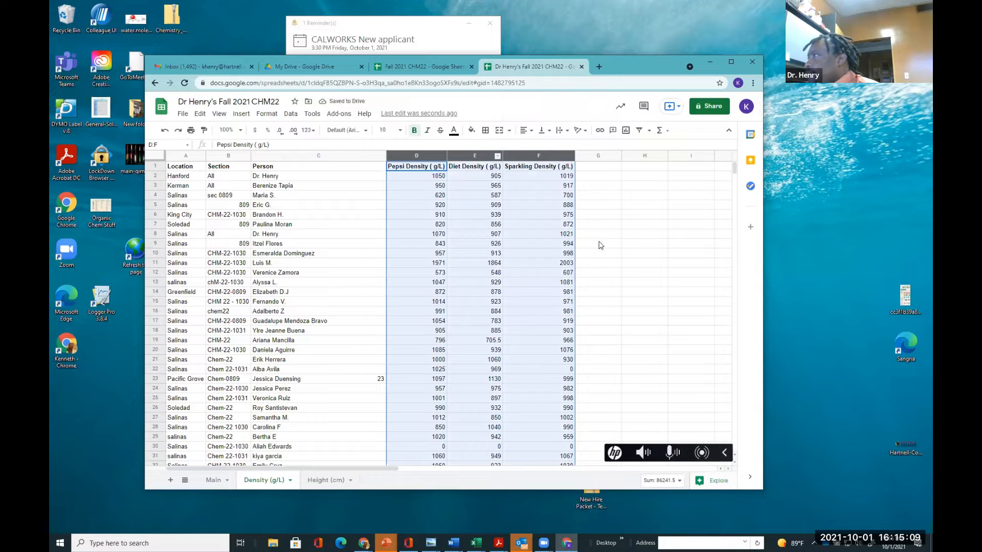
pyautogui.click(614, 256)
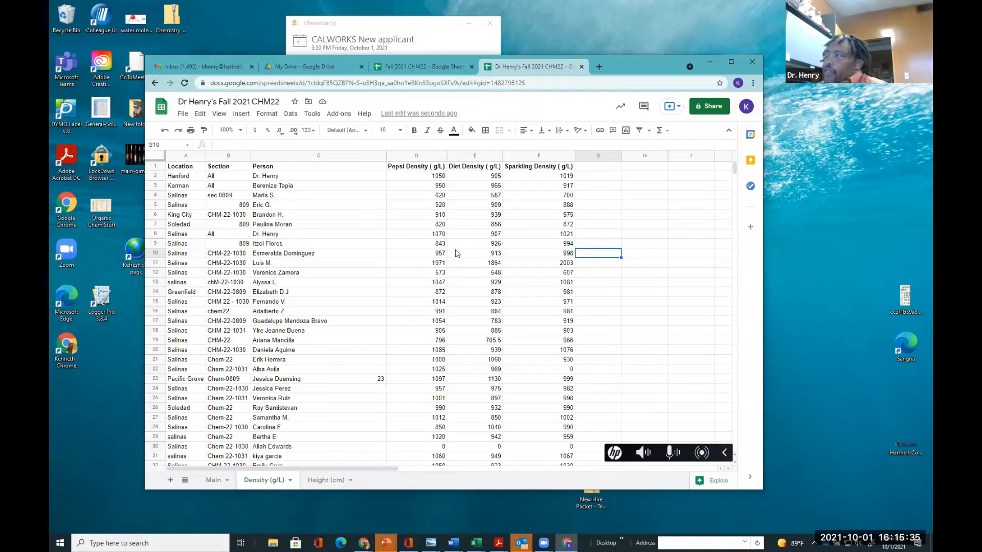
# Select the range C1:F34 on the Density sheet and insert a chart from it
pyautogui.click(449, 274)
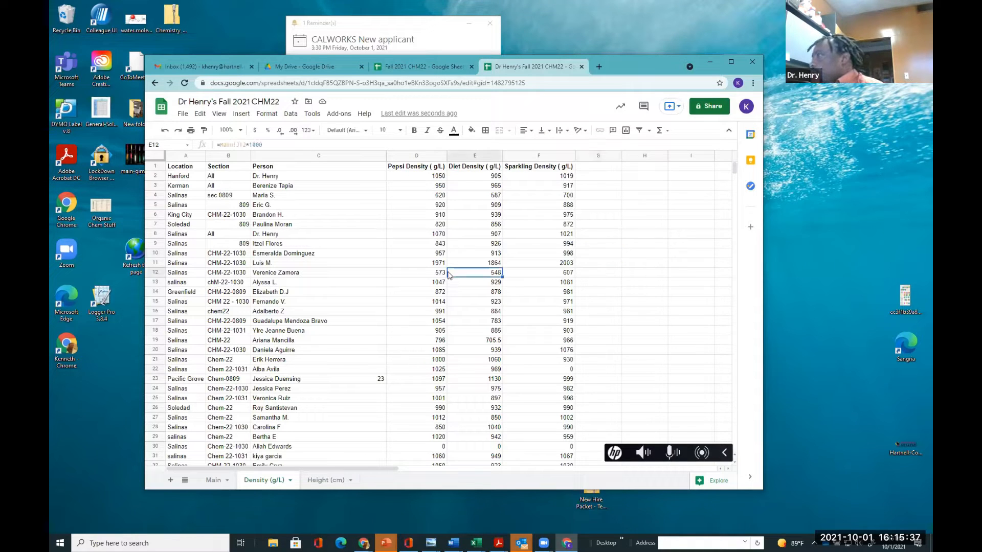
pyautogui.moveTo(257, 167); pyautogui.dragTo(520, 383)
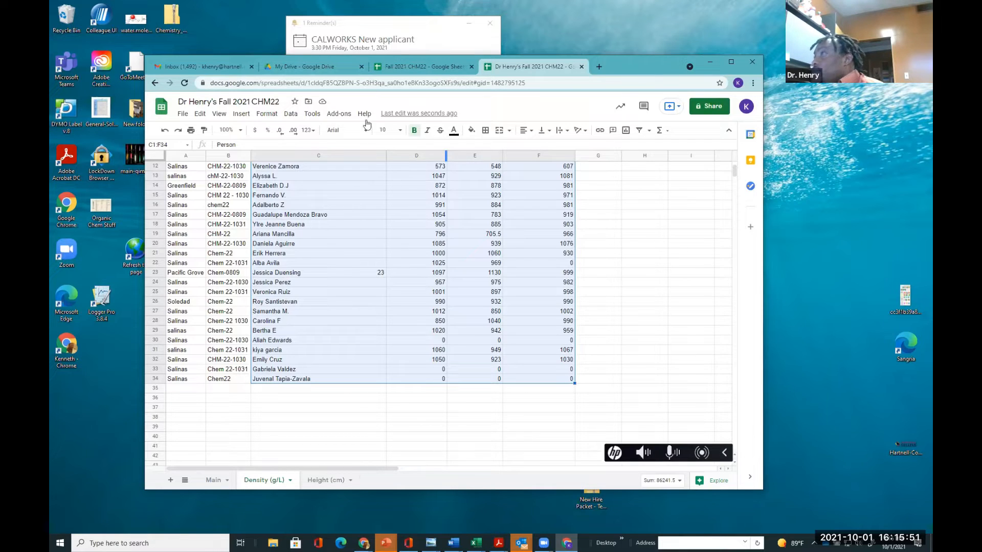
pyautogui.click(239, 116)
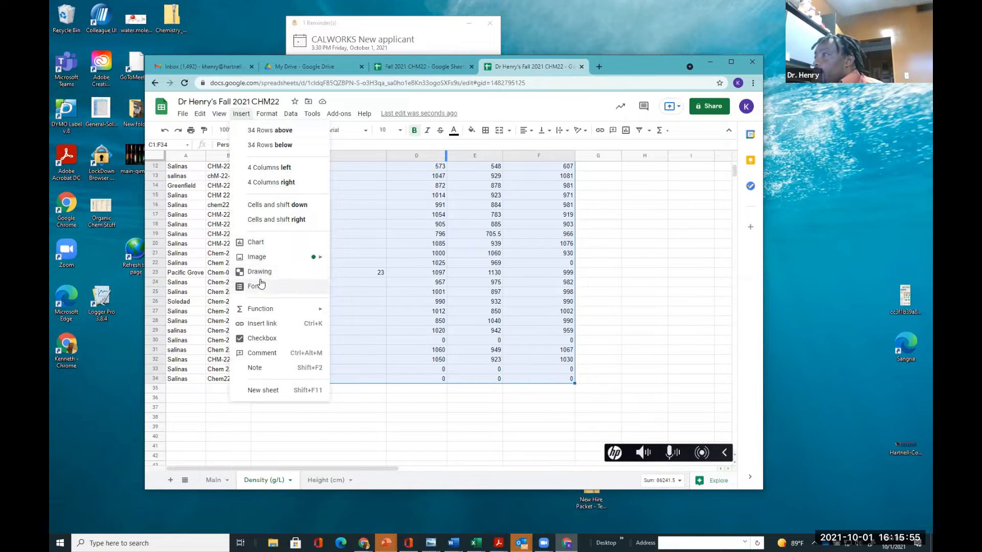
pyautogui.click(255, 243)
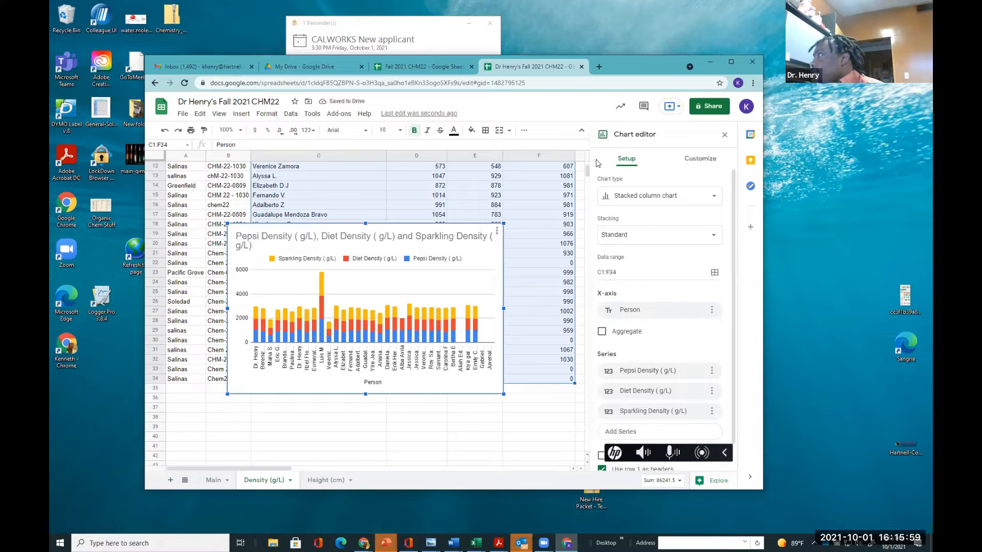
# Change the chart type from stacked column to a plain column chart
pyautogui.click(626, 196)
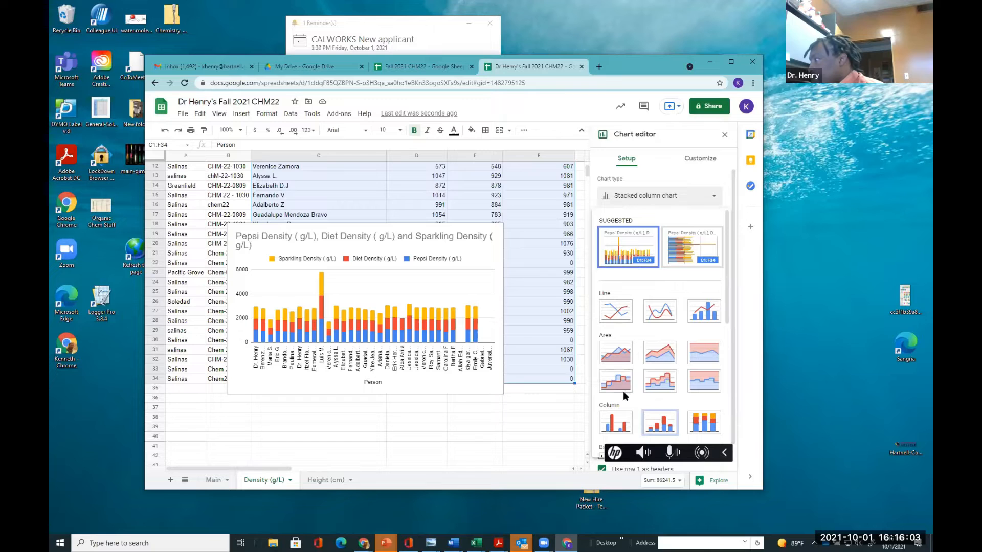
pyautogui.click(616, 422)
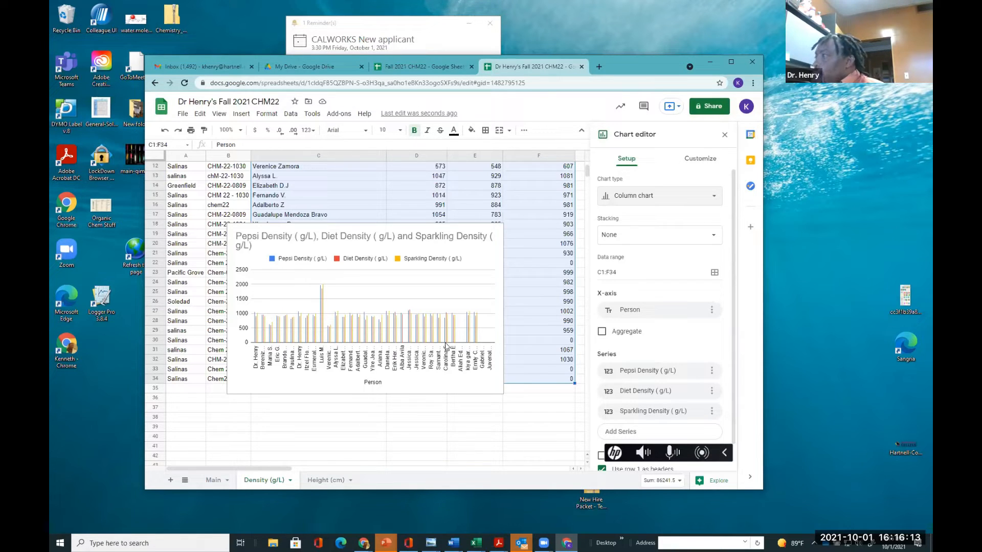
# Move the chart higher on the sheet, over the data rows
pyautogui.scroll(-1, 446, 347)
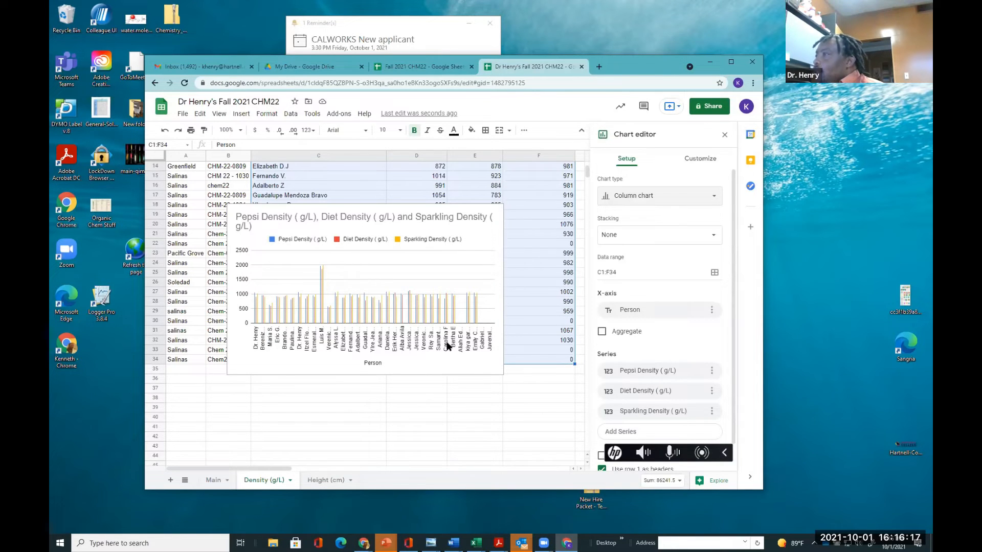
pyautogui.scroll(3, 446, 346)
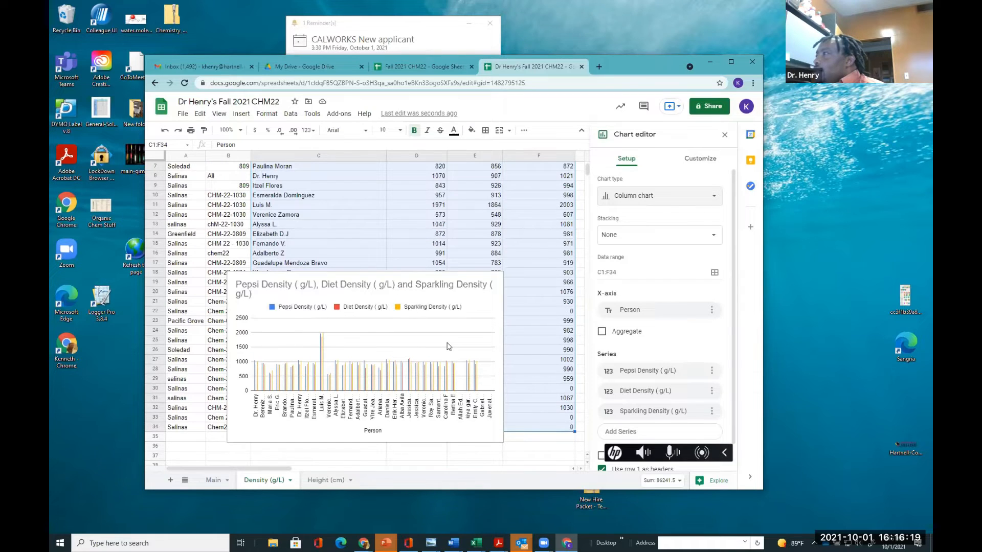
pyautogui.scroll(1, 447, 346)
pyautogui.scroll(-1, 446, 345)
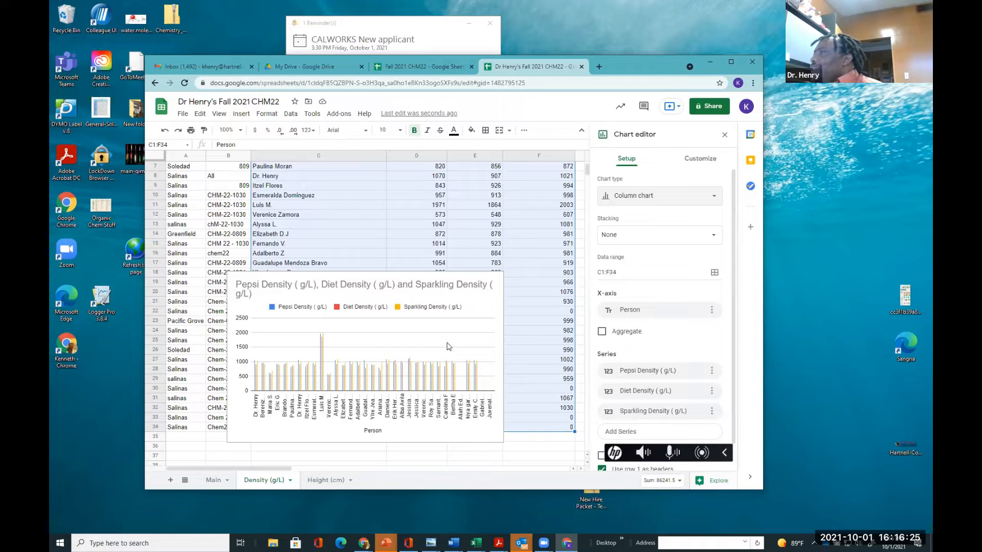
pyautogui.scroll(-1, 446, 346)
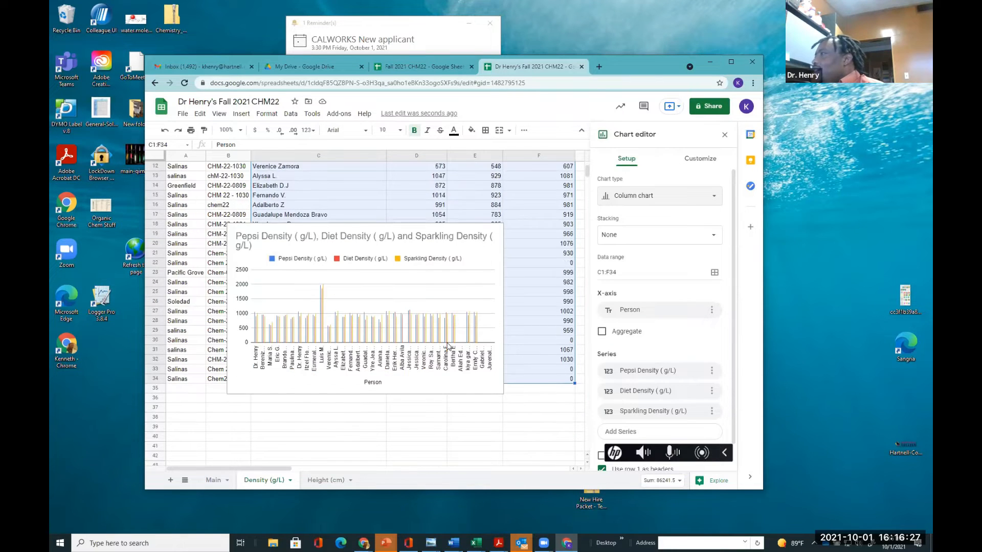
pyautogui.scroll(1, 447, 345)
pyautogui.scroll(3, 447, 346)
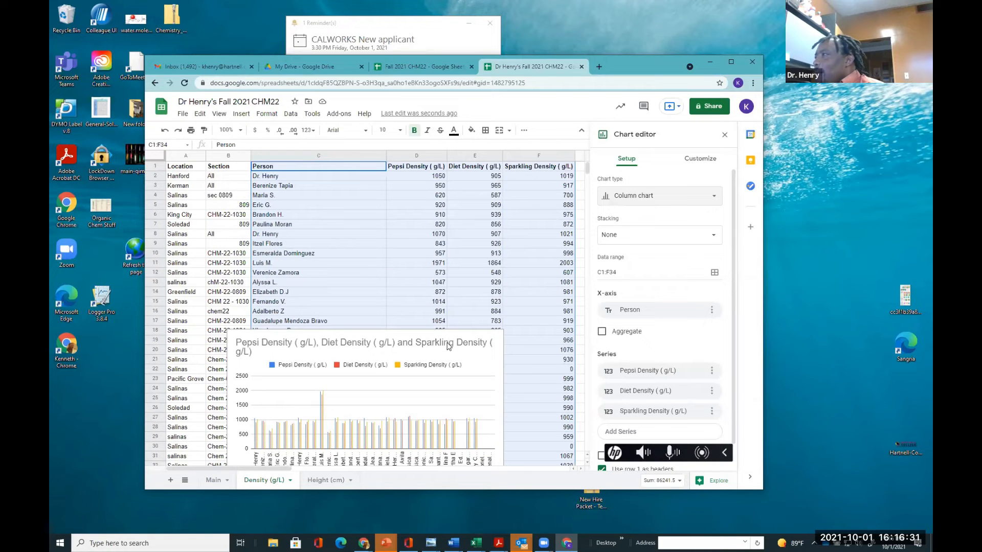
pyautogui.scroll(-3, 446, 345)
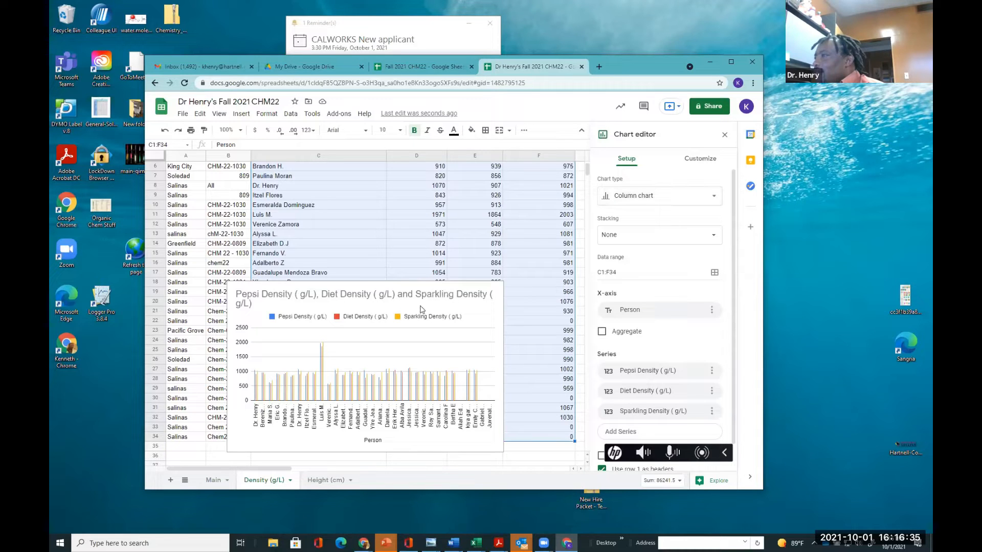
pyautogui.moveTo(427, 301); pyautogui.dragTo(443, 204)
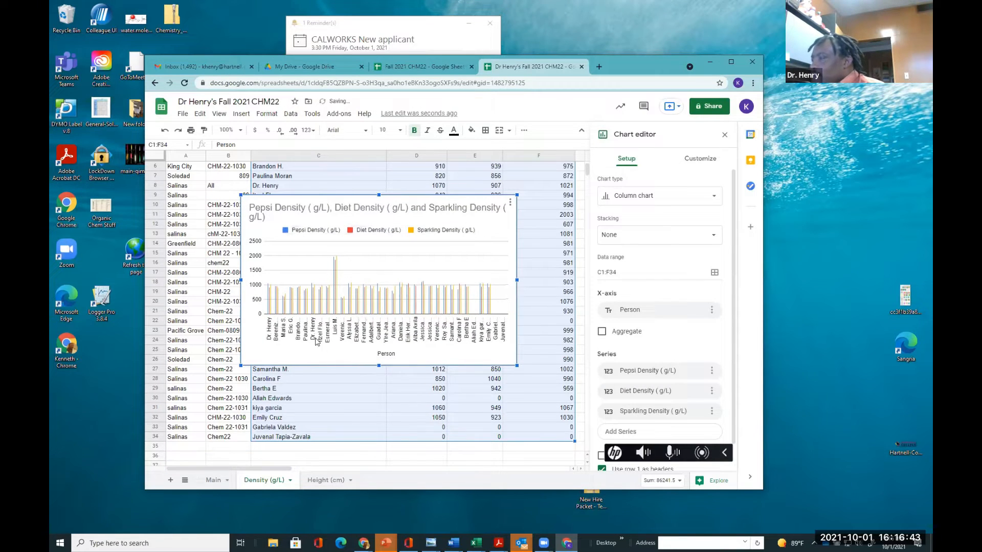
# Replace the chart title with 'Comparison of Soda Densities'
pyautogui.scroll(-1, 316, 340)
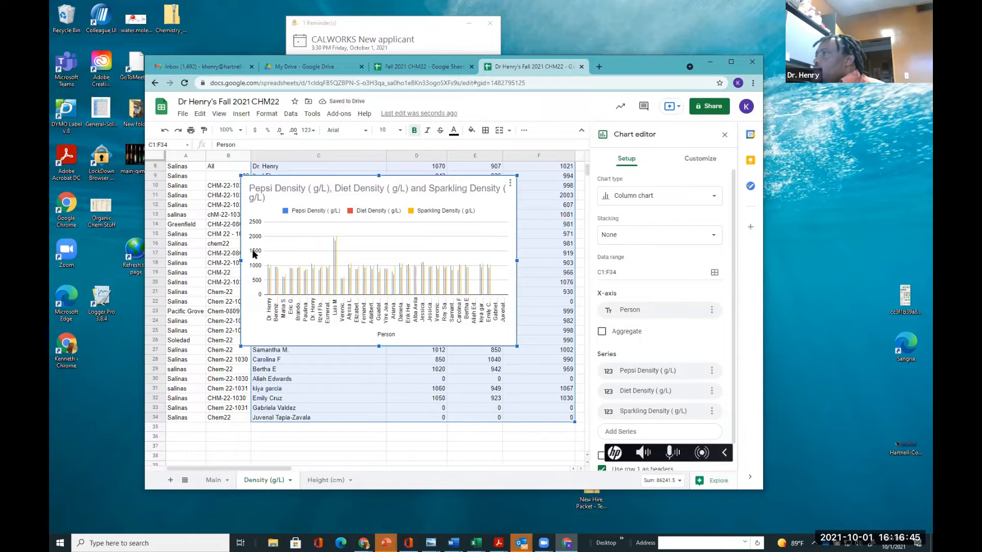
pyautogui.click(270, 194)
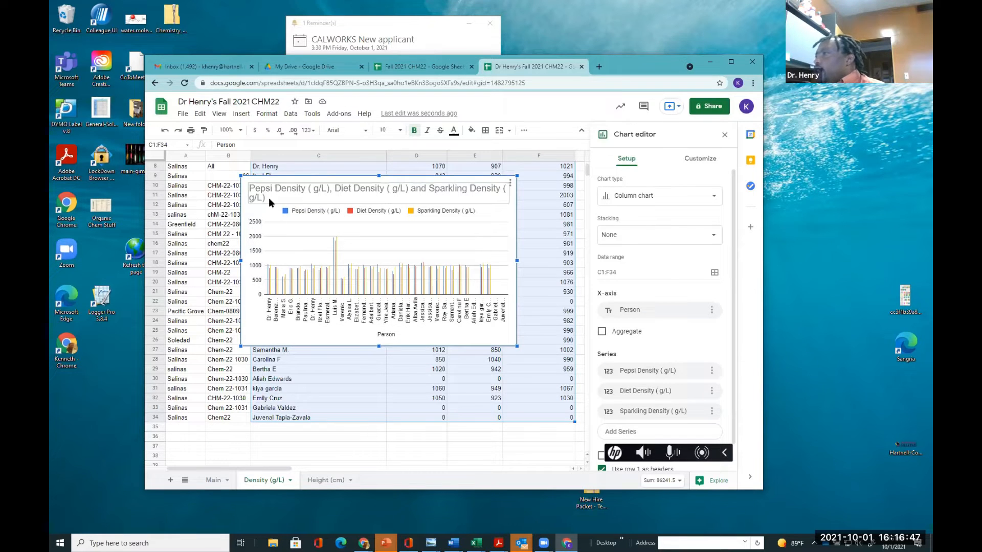
pyautogui.click(270, 195)
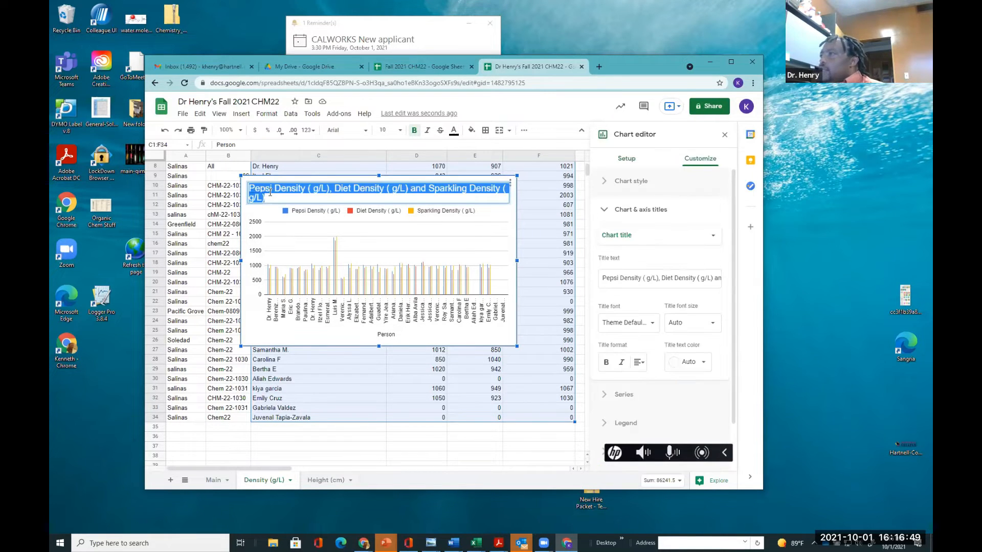
pyautogui.write('Comparion')
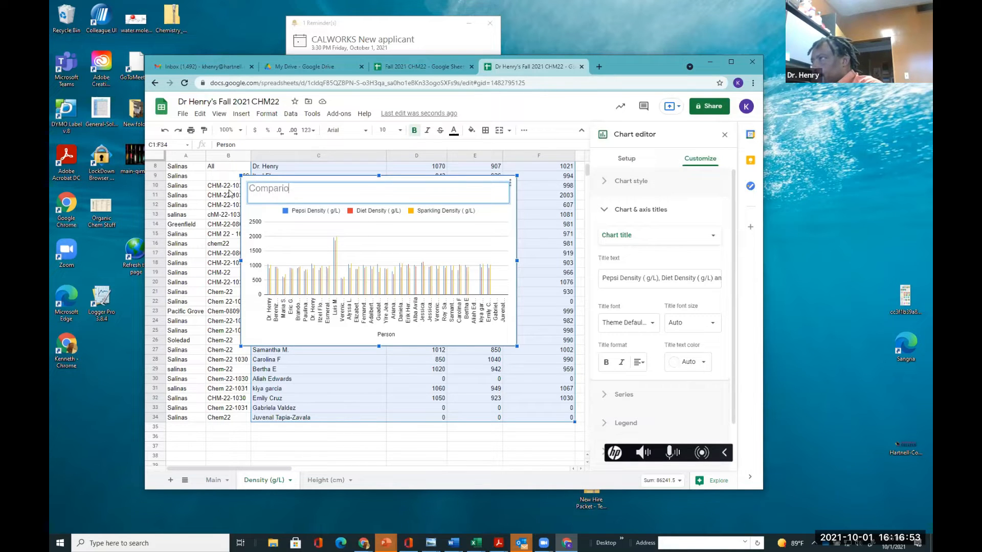
pyautogui.press('BackSpace')
pyautogui.press('BackSpace')
pyautogui.write('son of ')
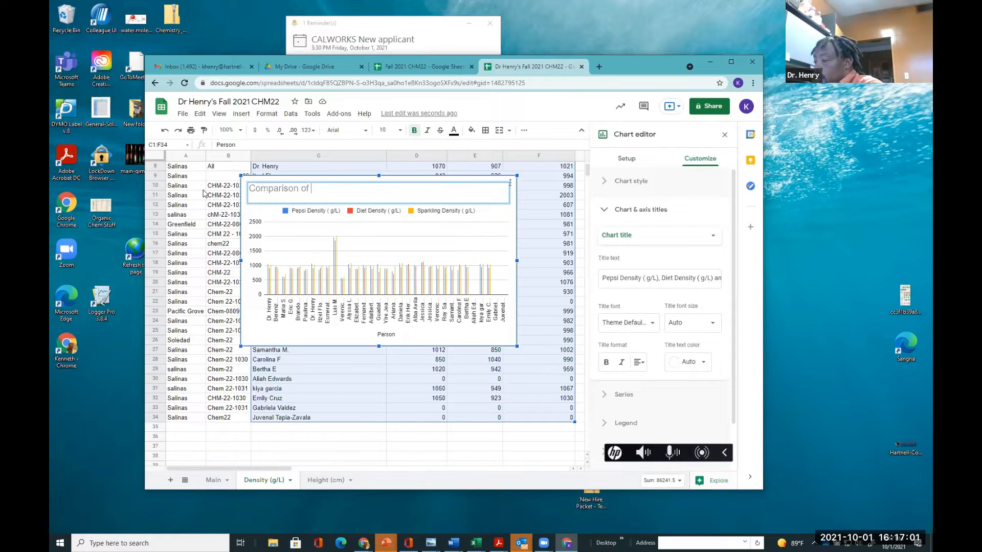
pyautogui.write('Soda')
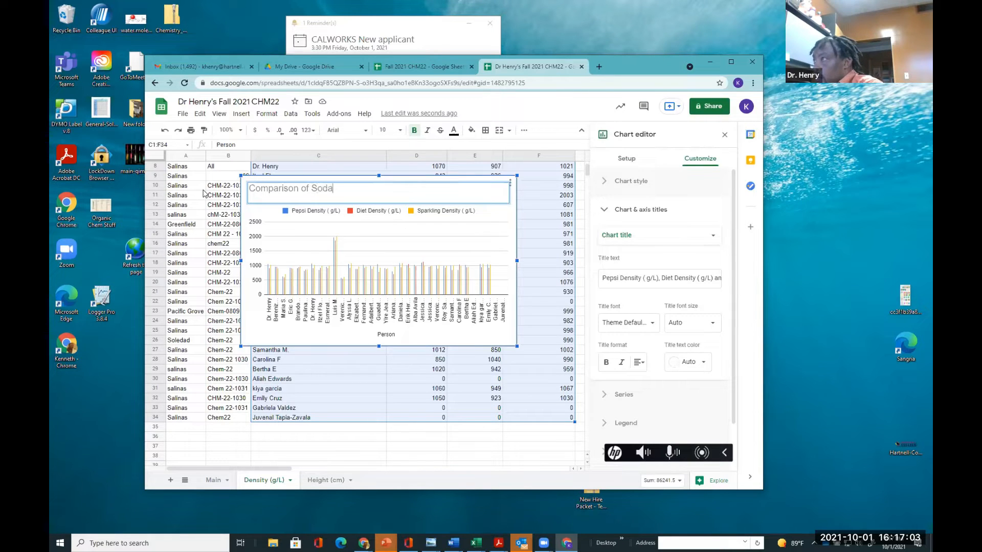
pyautogui.write(' de')
pyautogui.press('BackSpace')
pyautogui.write('Des')
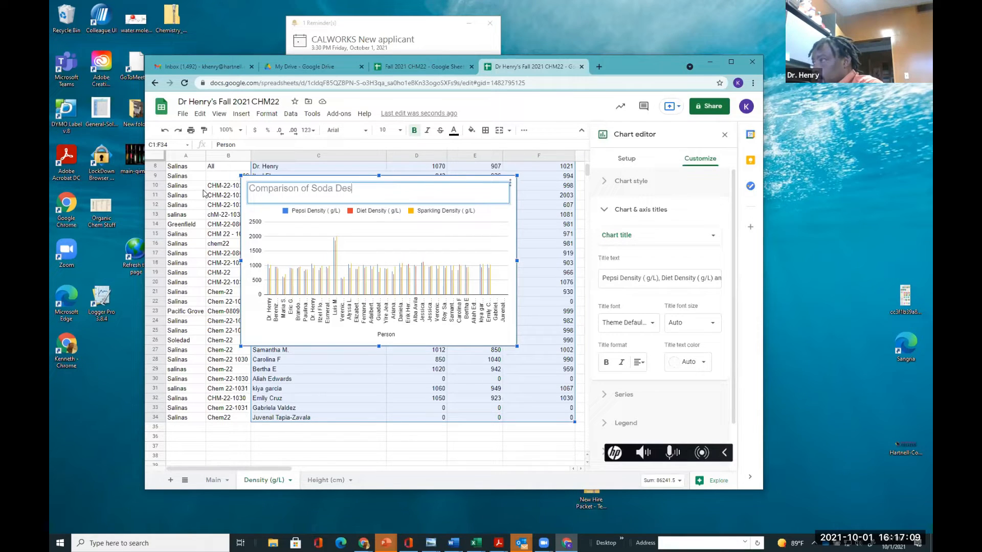
pyautogui.press('BackSpace')
pyautogui.write('nsities')
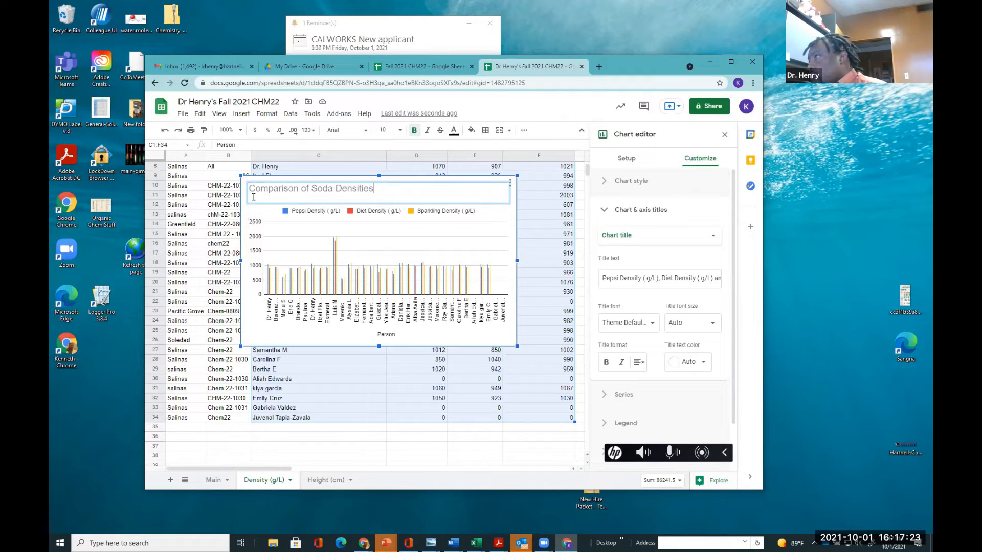
# Set the chart's vertical axis title to 'Density (g/L)'
pyautogui.click(254, 236)
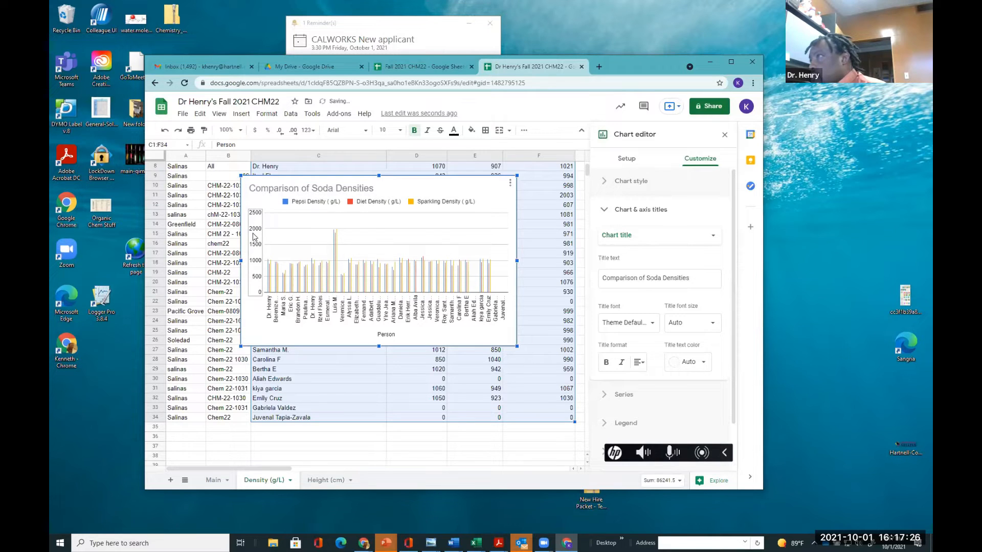
pyautogui.click(634, 240)
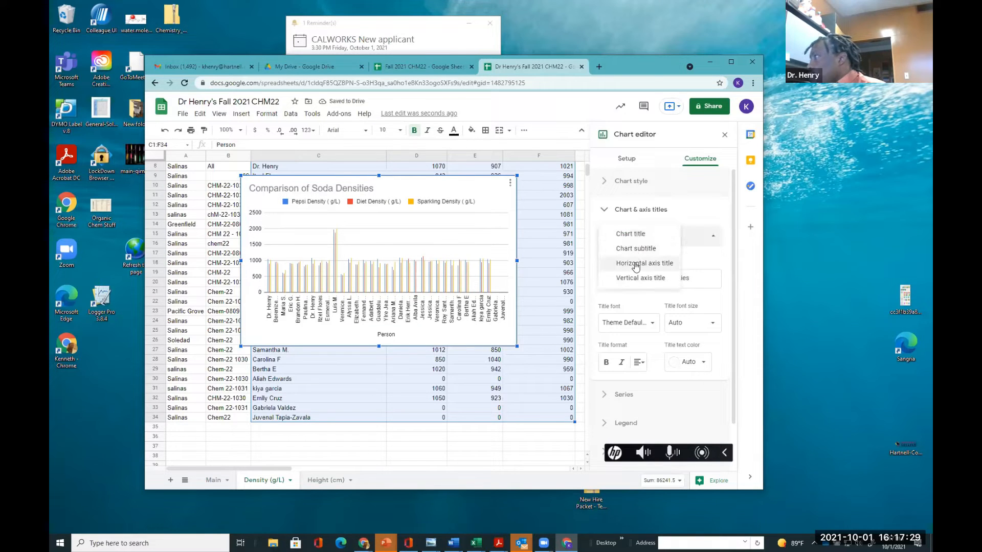
pyautogui.click(636, 277)
pyautogui.click(606, 279)
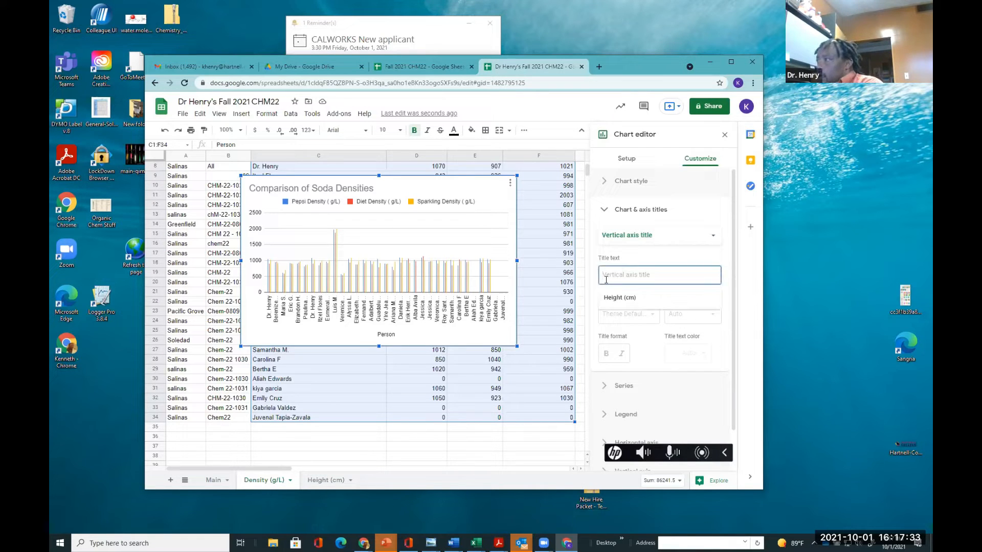
pyautogui.write('Denis')
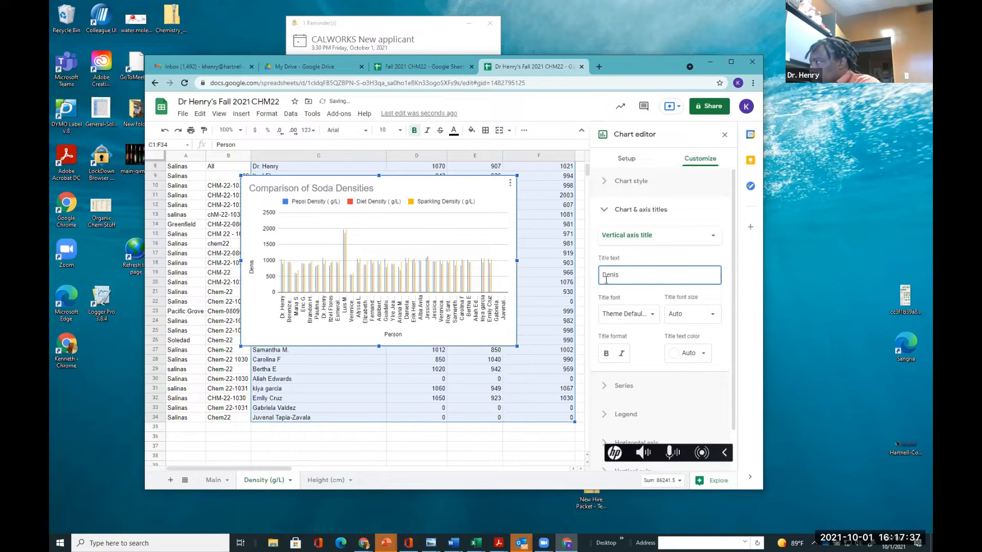
pyautogui.press('BackSpace')
pyautogui.press('BackSpace')
pyautogui.write('sity')
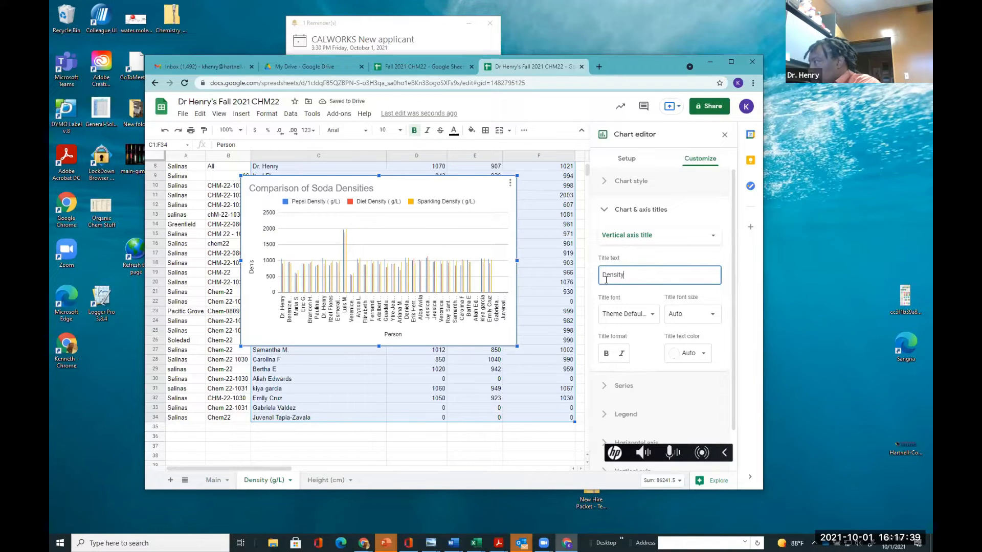
pyautogui.write(' (g/L)')
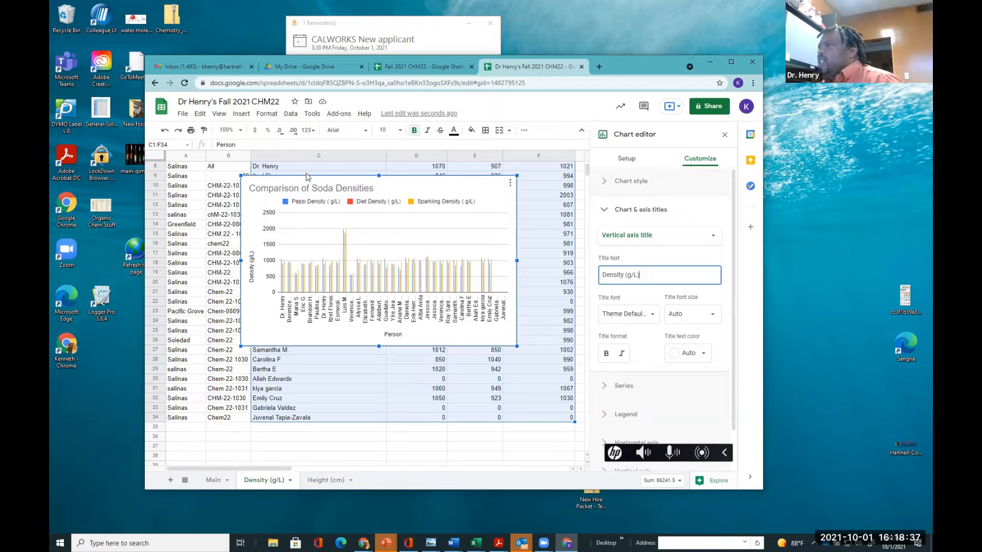
# Move the chart below the data table, starting around row 37
pyautogui.moveTo(306, 186); pyautogui.dragTo(334, 356)
pyautogui.scroll(3, 369, 255)
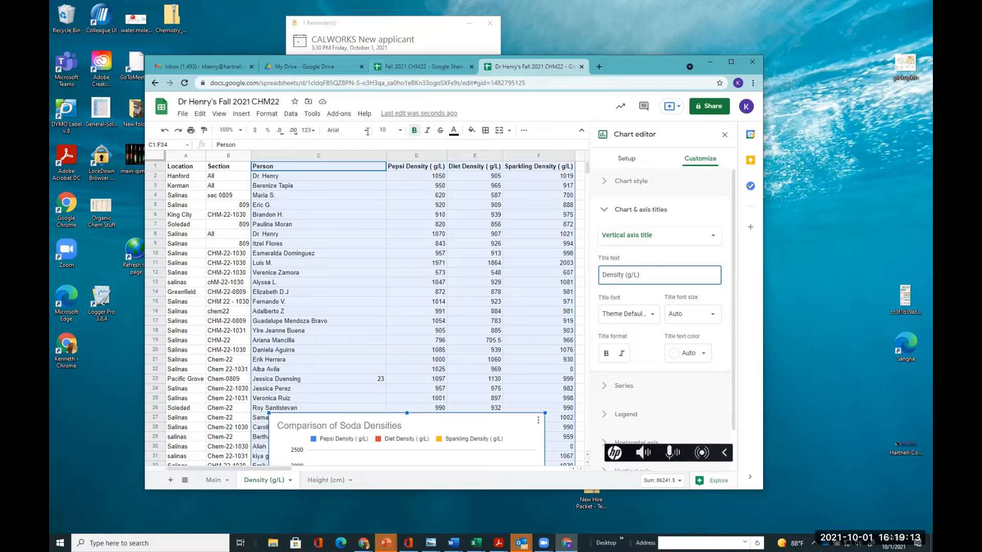
pyautogui.scroll(-1, 390, 277)
pyautogui.scroll(-5, 388, 277)
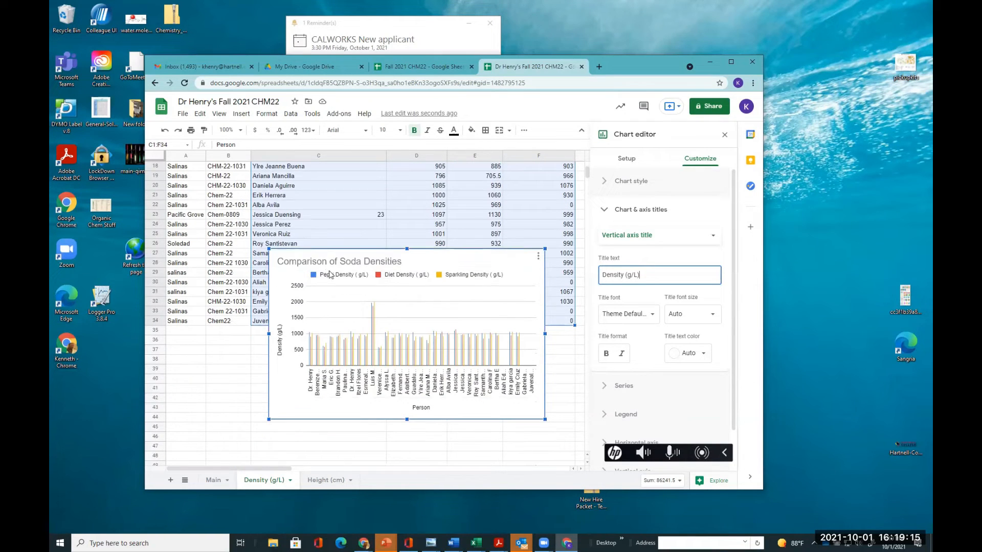
pyautogui.moveTo(306, 265); pyautogui.dragTo(303, 369)
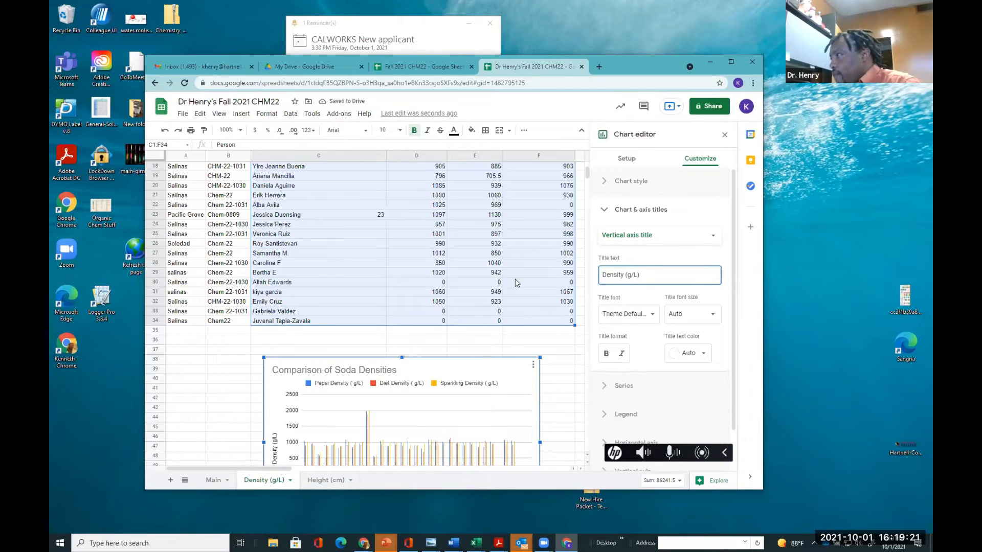
pyautogui.scroll(1, 497, 295)
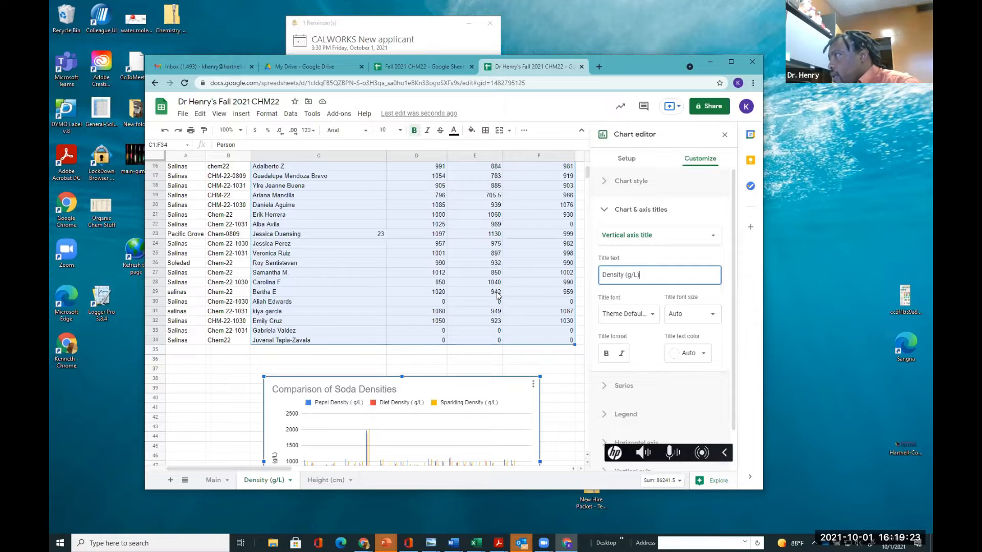
pyautogui.scroll(2, 497, 296)
pyautogui.scroll(3, 497, 295)
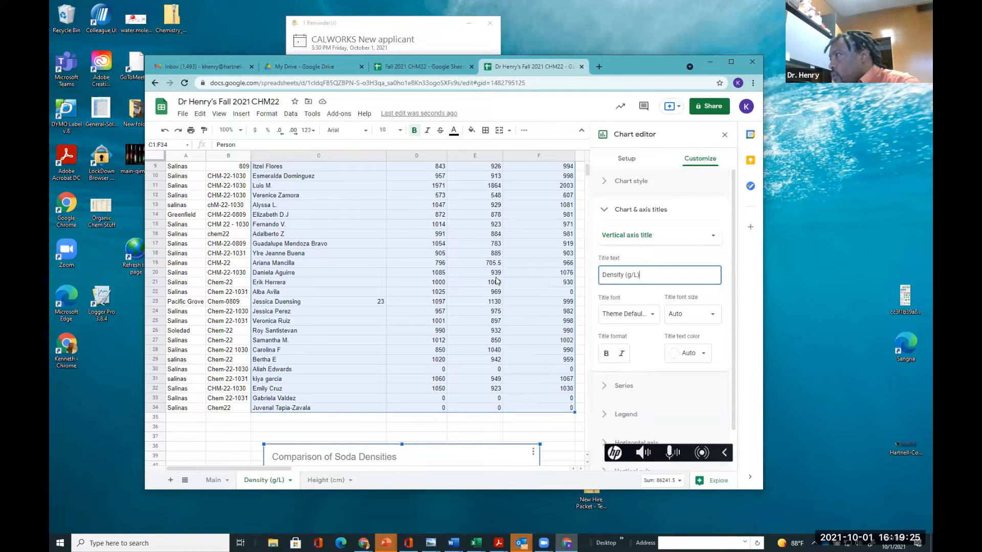
pyautogui.scroll(1, 497, 281)
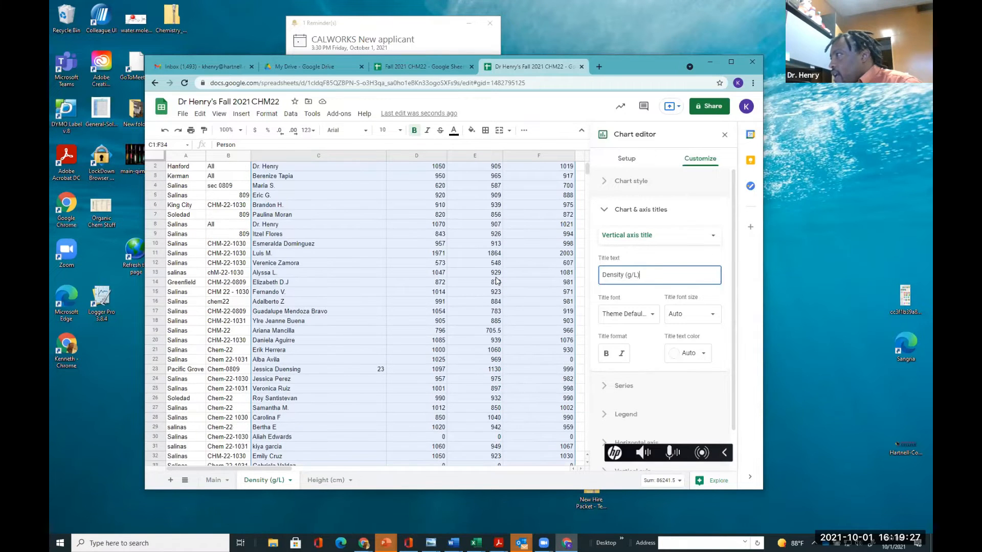
pyautogui.scroll(1, 496, 281)
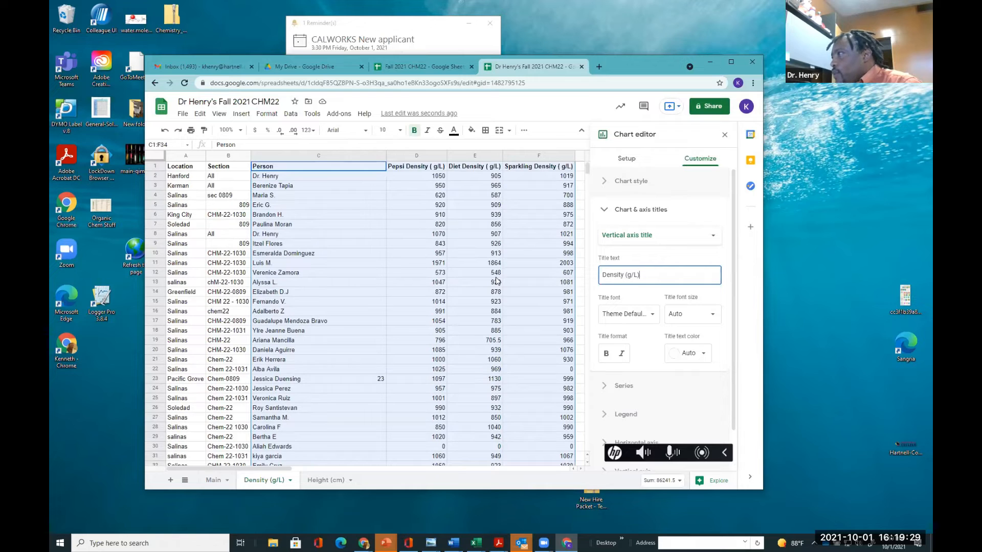
pyautogui.scroll(-3, 497, 281)
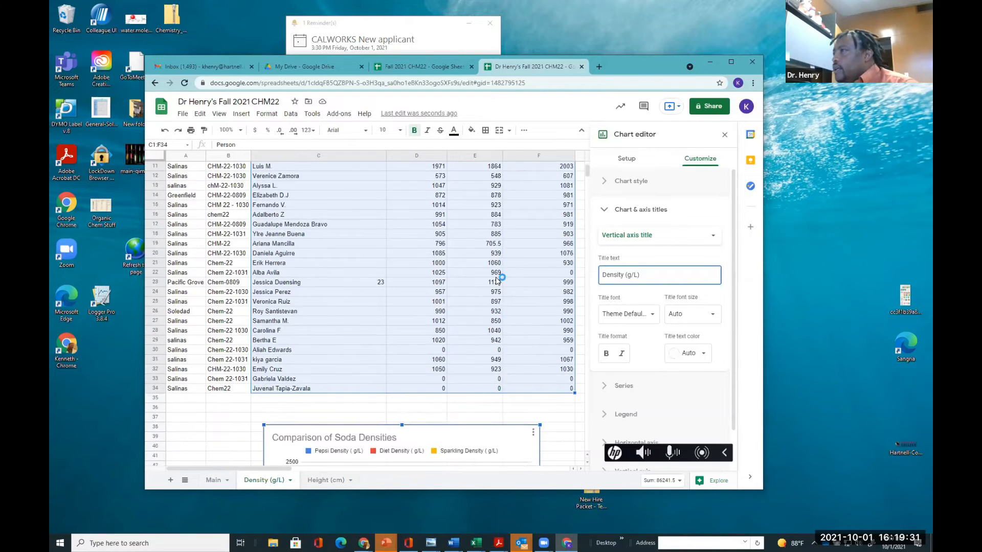
pyautogui.scroll(-1, 496, 280)
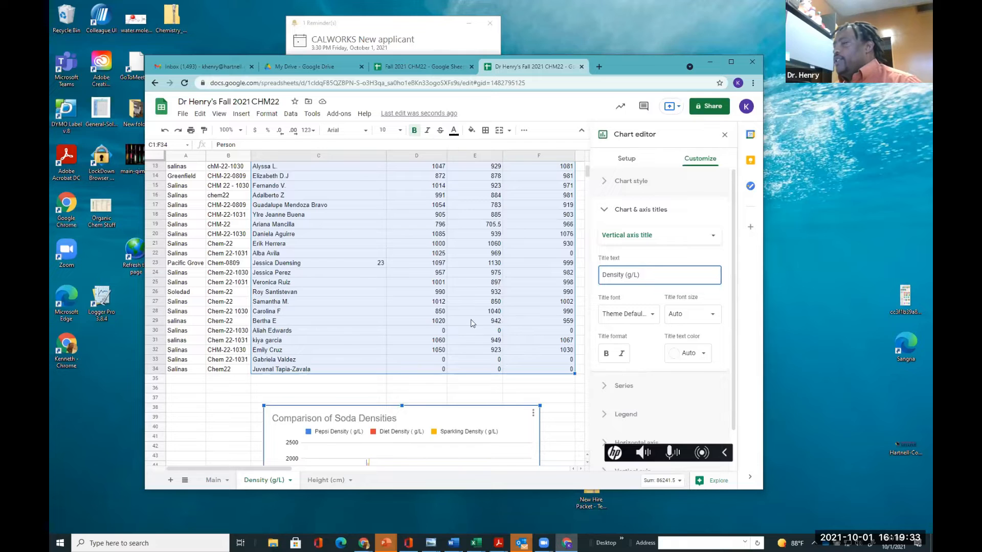
pyautogui.scroll(-3, 367, 406)
pyautogui.scroll(-2, 368, 407)
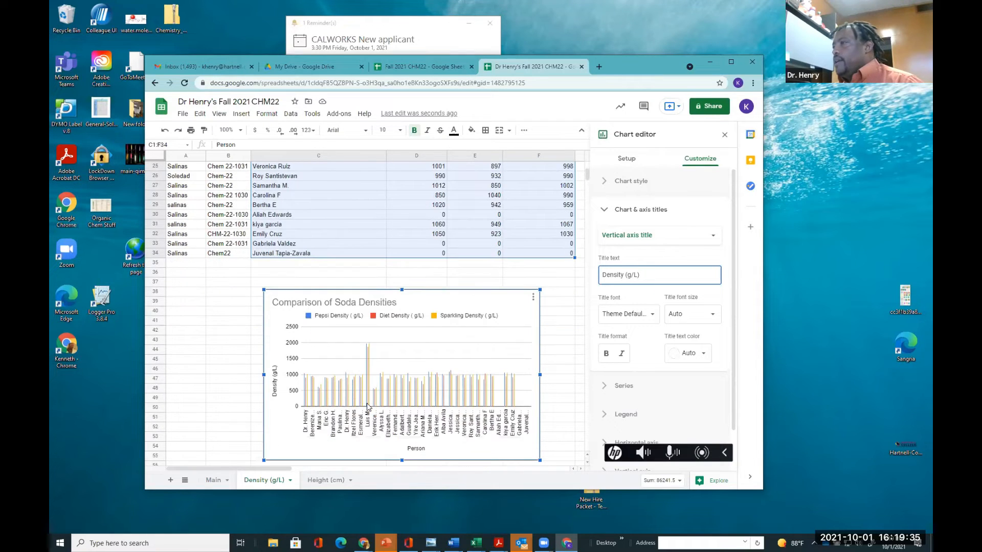
# Add a new sheet and rename it 'Flowrate (ml/hour)'
pyautogui.click(172, 483)
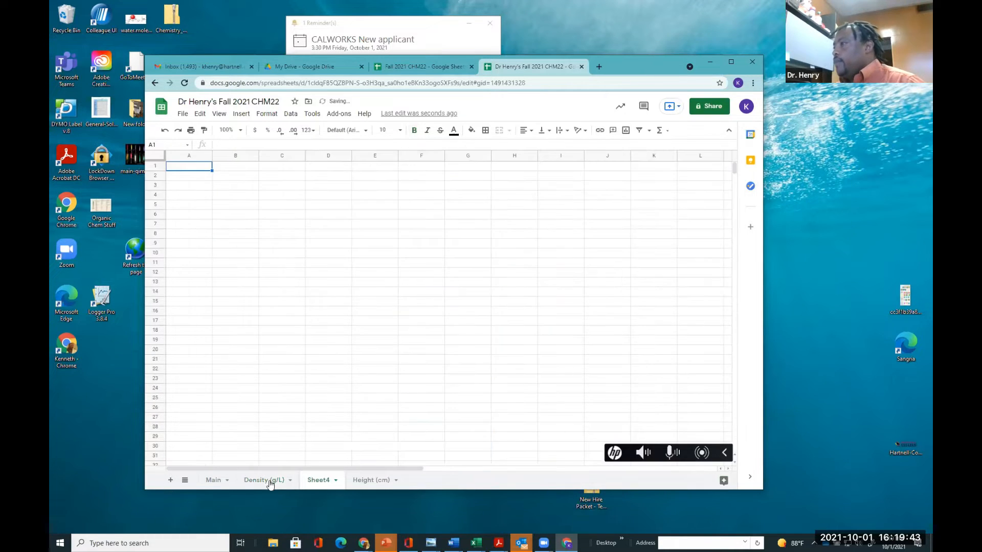
pyautogui.doubleClick(329, 483)
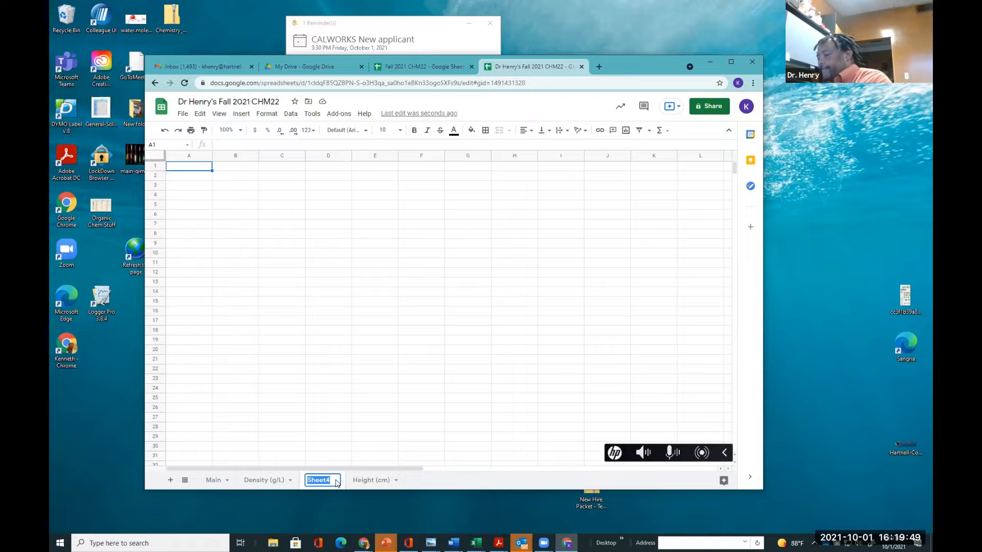
pyautogui.write('Flowrate (')
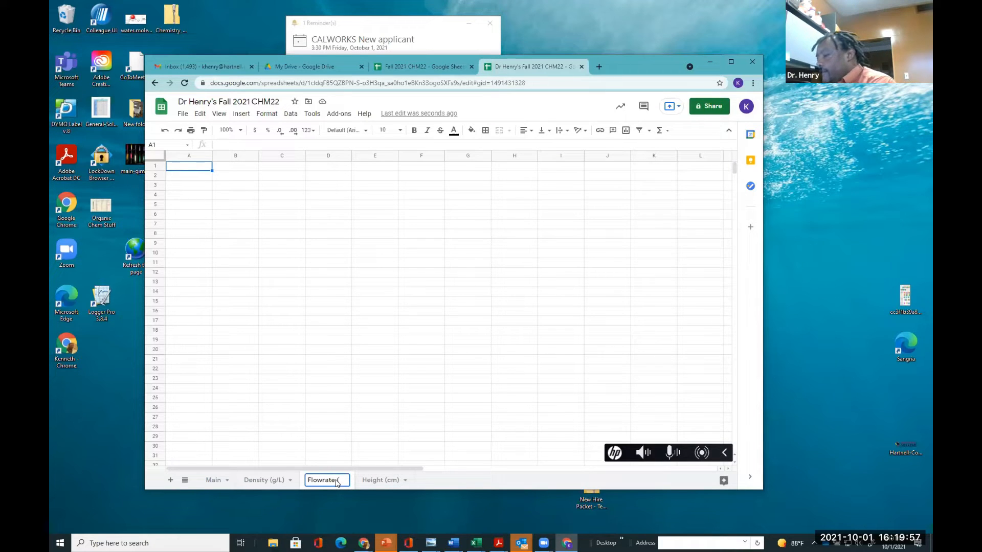
pyautogui.write('M')
pyautogui.press('BackSpace')
pyautogui.write('ml')
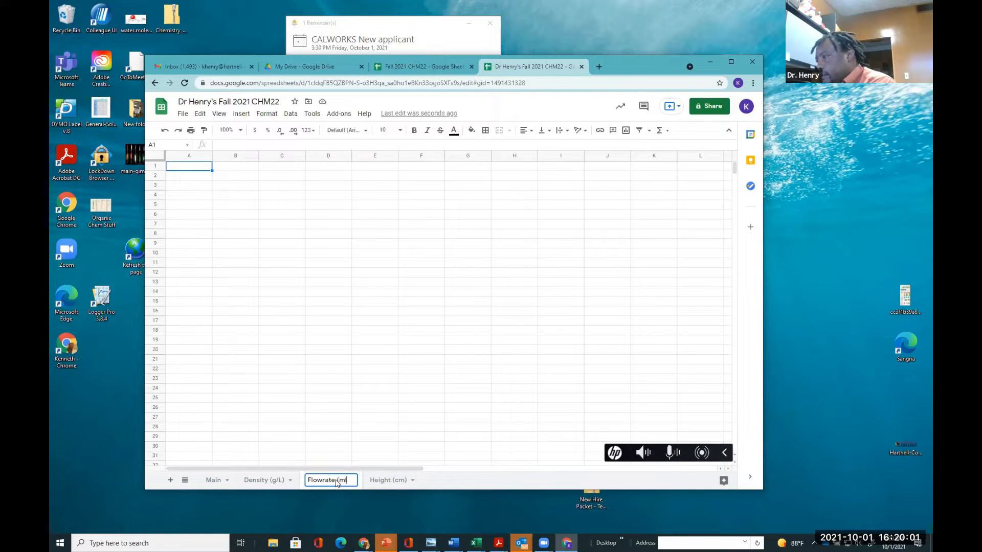
pyautogui.write('/ti')
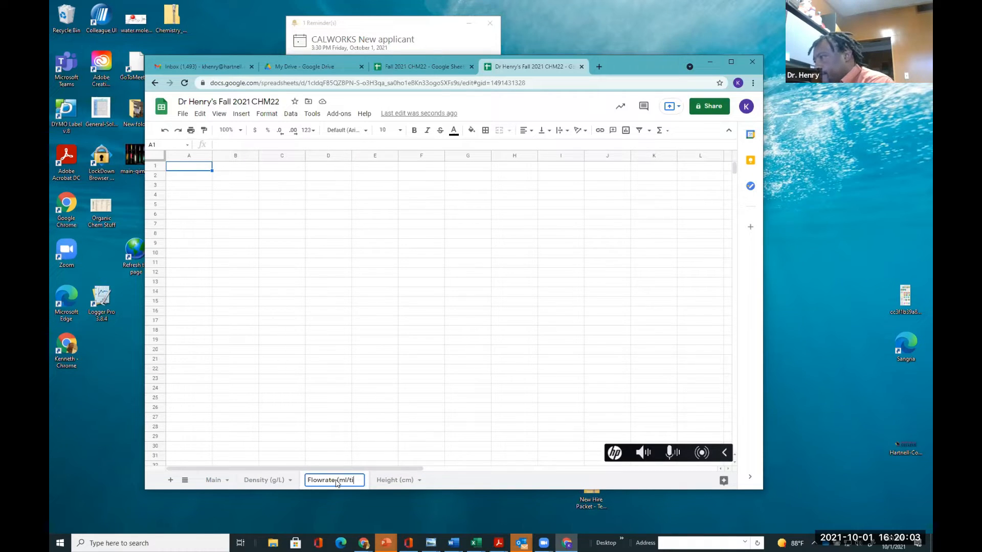
pyautogui.press('BackSpace')
pyautogui.press('BackSpace')
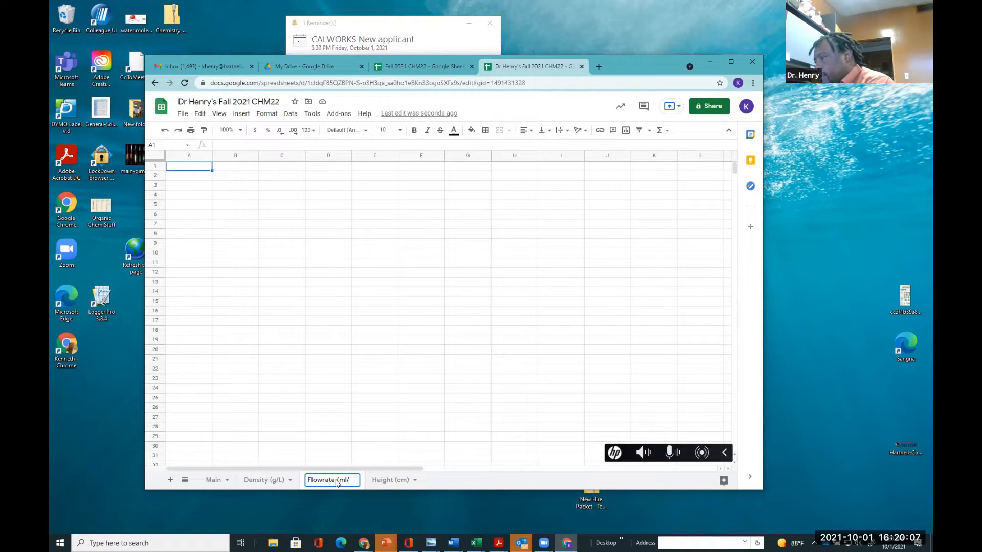
pyautogui.write('m')
pyautogui.press('BackSpace')
pyautogui.write('hour')
pyautogui.press('Return')
pyautogui.write(')')
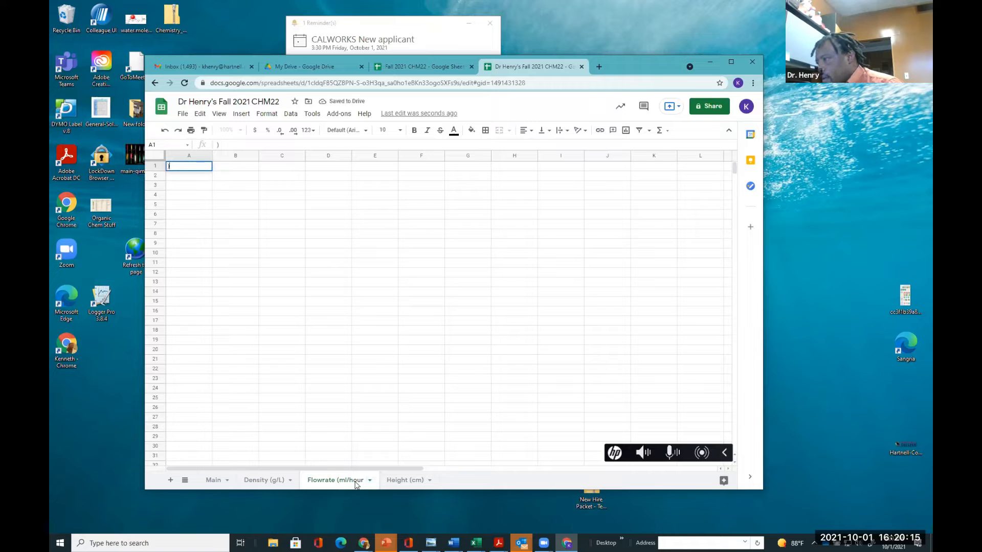
pyautogui.doubleClick(356, 481)
pyautogui.click(364, 483)
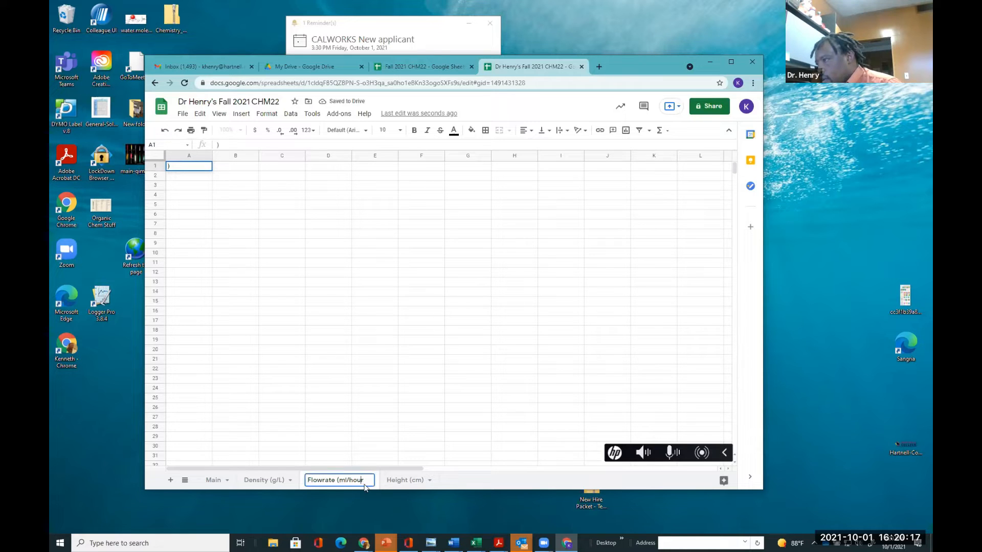
pyautogui.write(')')
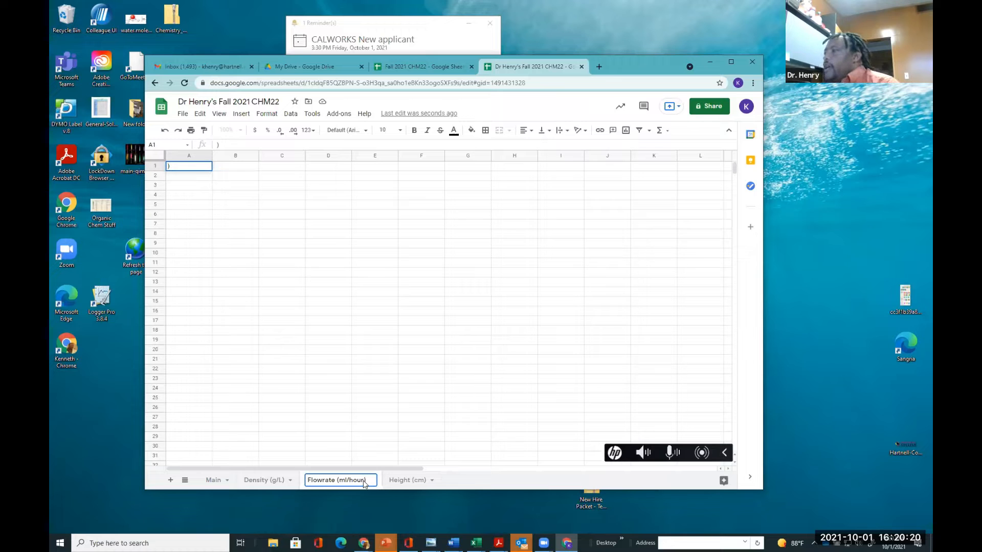
pyautogui.click(342, 303)
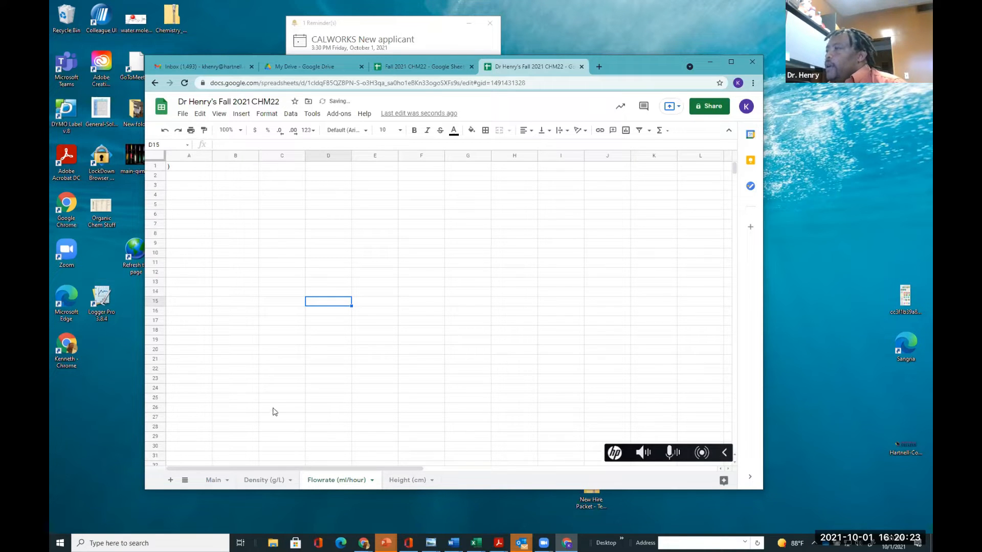
# Paste the copied location, section and person columns from the Main sheet into the Flowrate sheet starting at A1
pyautogui.scroll(-2, 226, 393)
pyautogui.scroll(2, 226, 396)
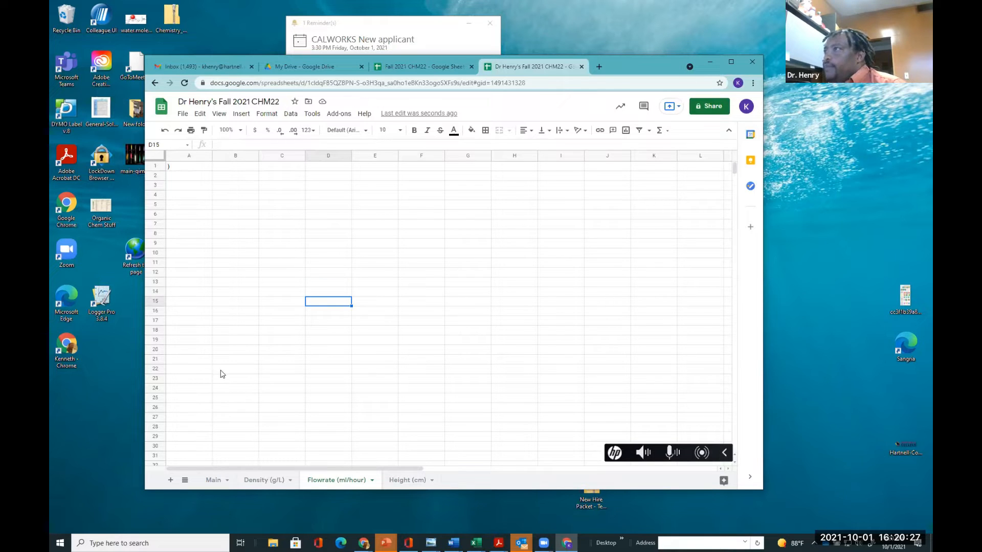
pyautogui.click(212, 484)
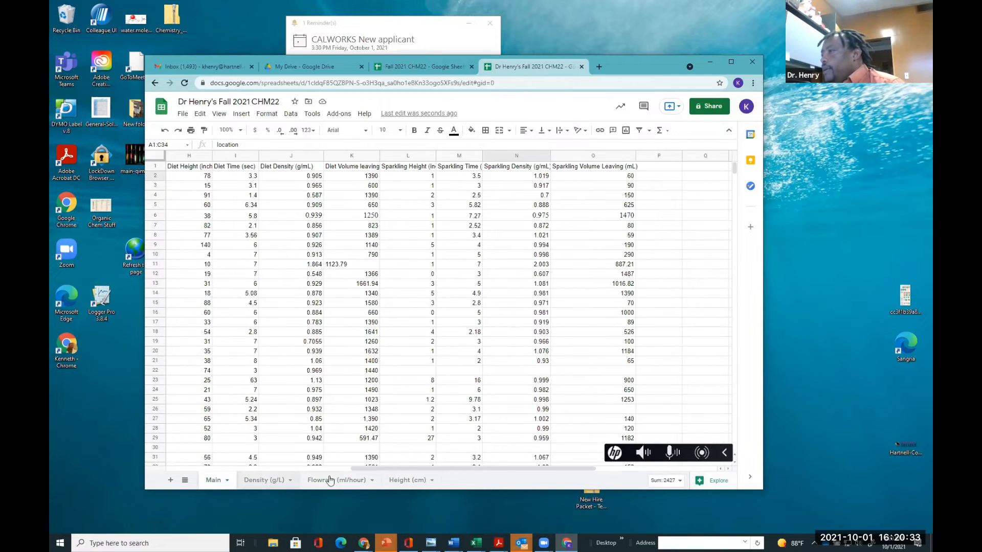
pyautogui.moveTo(372, 468); pyautogui.dragTo(210, 467)
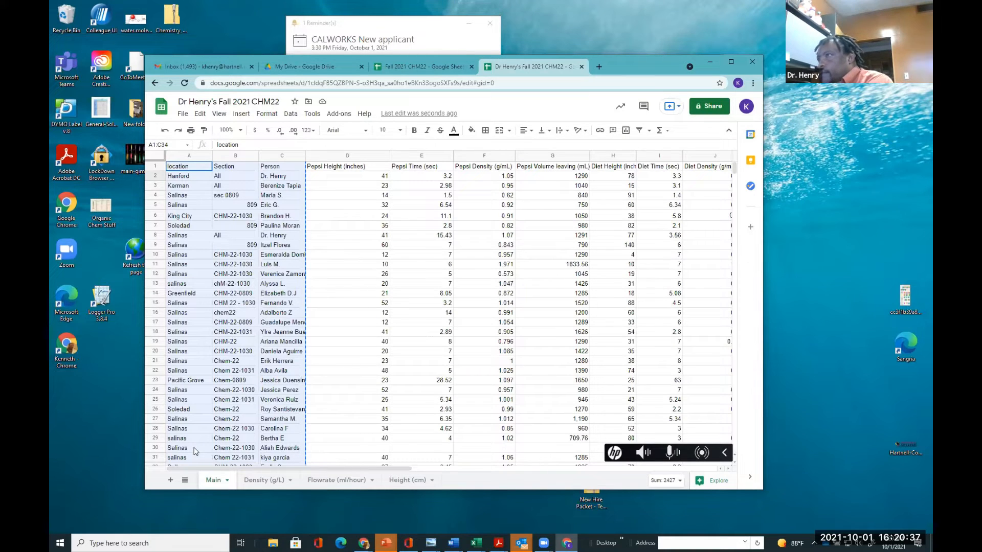
pyautogui.click(353, 480)
pyautogui.click(173, 166)
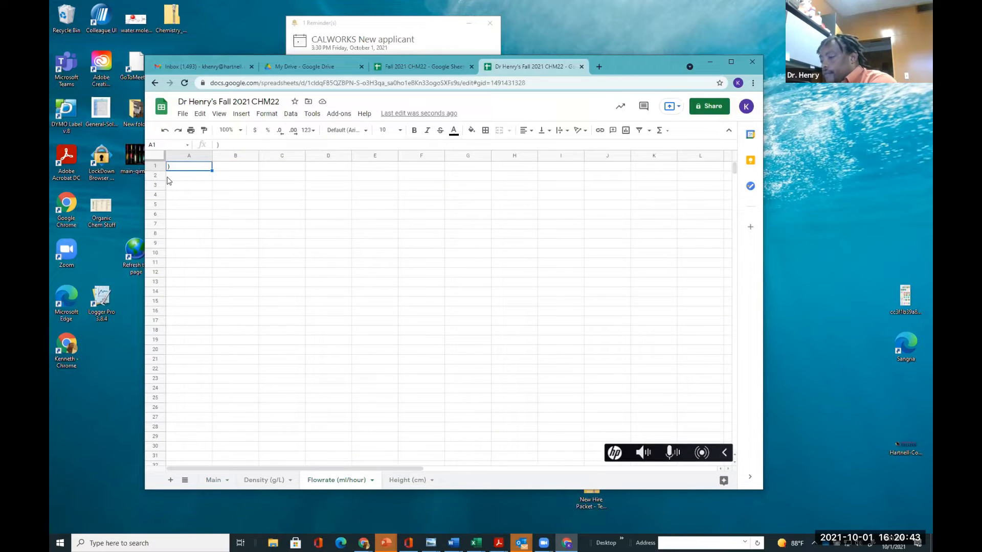
pyautogui.hotkey('ctrl', 'v')
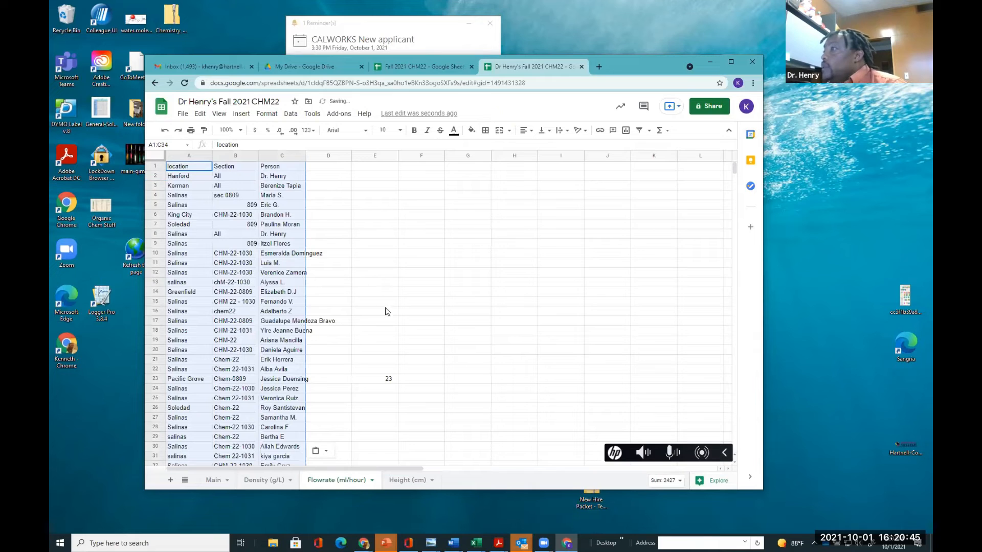
pyautogui.click(214, 480)
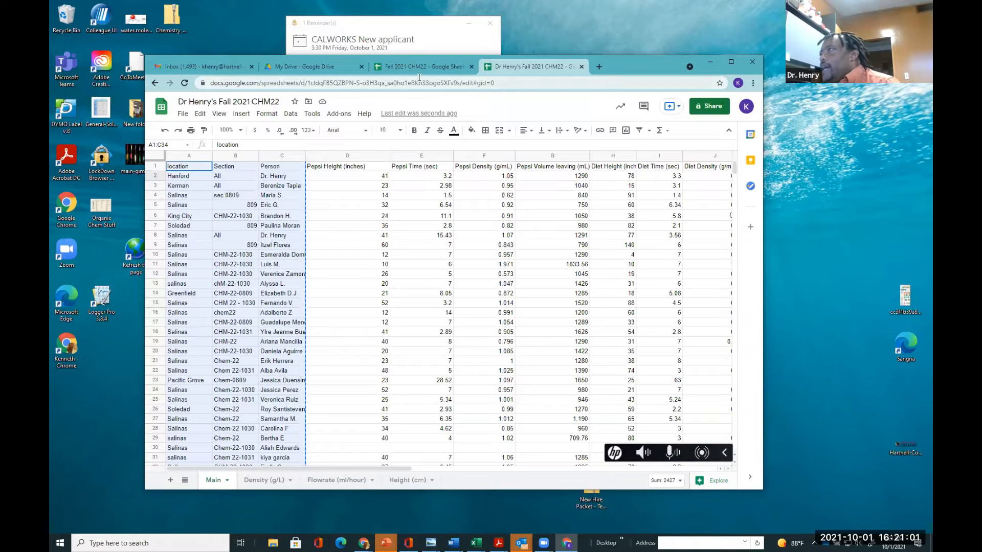
pyautogui.moveTo(366, 139); pyautogui.dragTo(496, 134)
pyautogui.moveTo(420, 110); pyautogui.dragTo(421, 169)
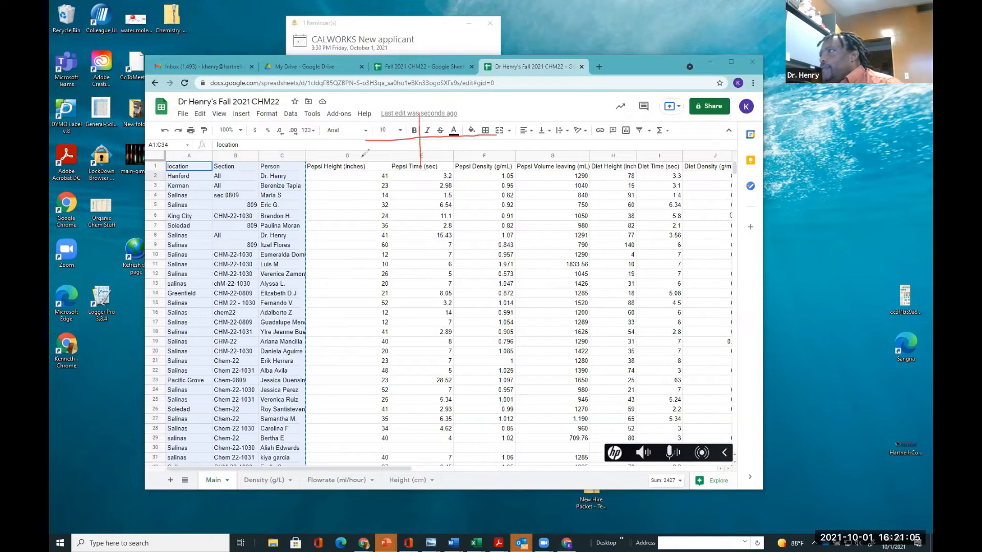
pyautogui.moveTo(367, 132)
pyautogui.mouseDown()
pyautogui.moveTo(372, 143)
pyautogui.moveTo(379, 129)
pyautogui.moveTo(383, 151)
pyautogui.moveTo(404, 150)
pyautogui.mouseUp()
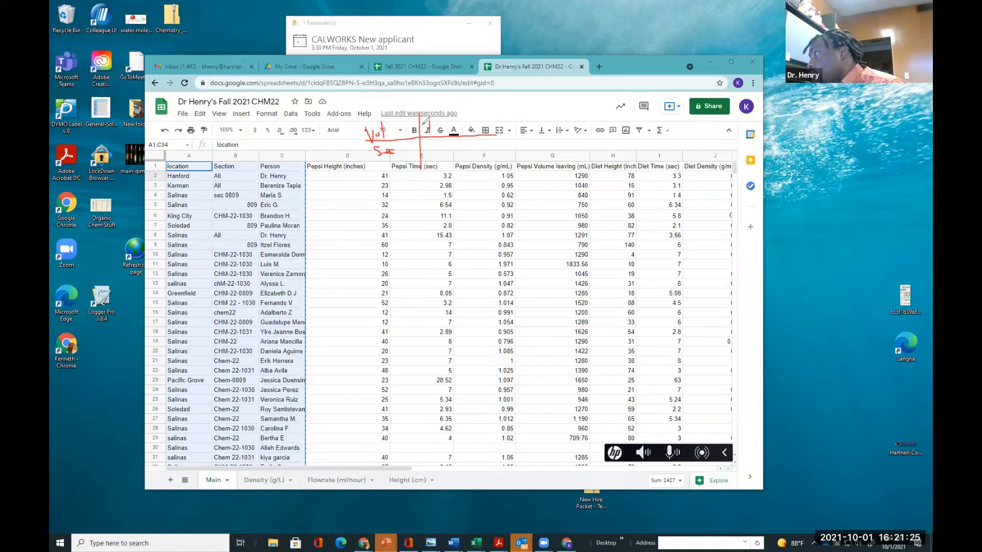
pyautogui.moveTo(432, 116)
pyautogui.mouseDown()
pyautogui.moveTo(431, 136)
pyautogui.moveTo(456, 131)
pyautogui.moveTo(452, 122)
pyautogui.moveTo(473, 131)
pyautogui.moveTo(442, 154)
pyautogui.moveTo(474, 152)
pyautogui.mouseUp()
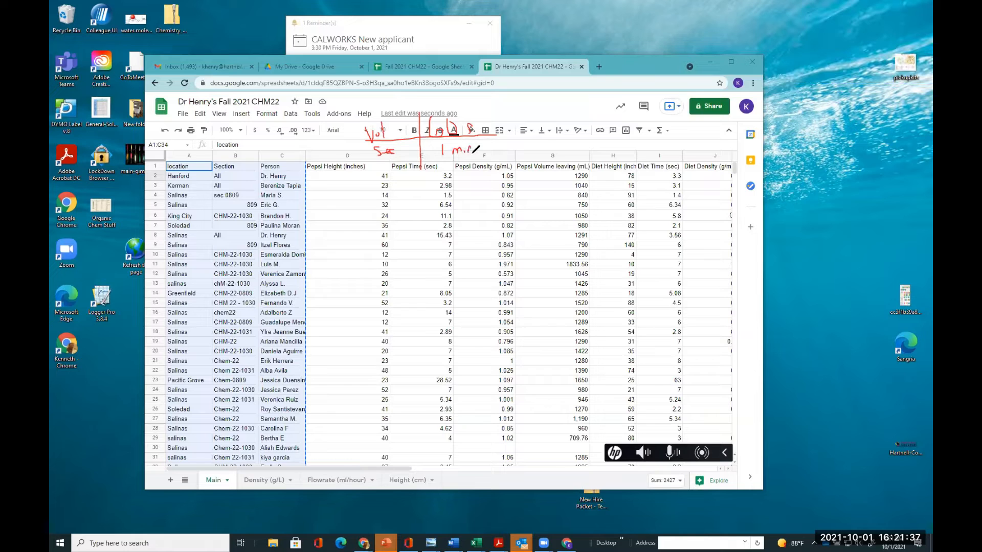
pyautogui.moveTo(478, 114)
pyautogui.mouseDown()
pyautogui.moveTo(484, 155)
pyautogui.moveTo(543, 132)
pyautogui.moveTo(493, 128)
pyautogui.mouseUp()
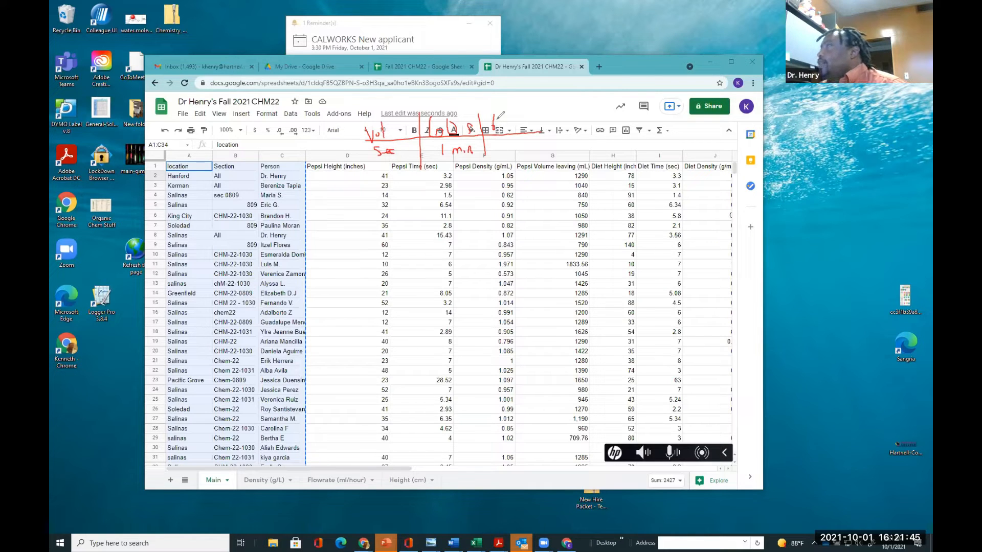
pyautogui.moveTo(497, 118); pyautogui.dragTo(499, 130)
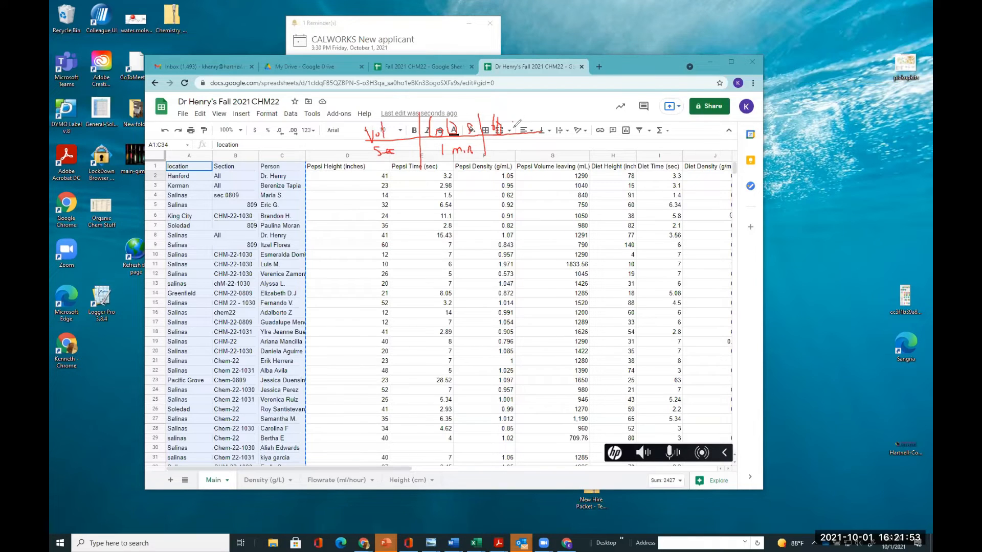
pyautogui.moveTo(513, 128); pyautogui.dragTo(534, 132)
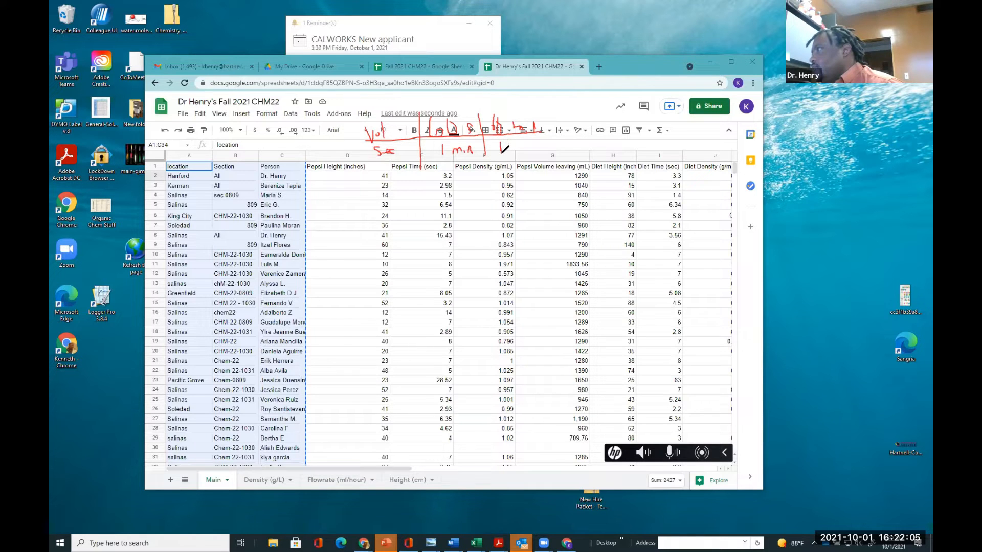
pyautogui.moveTo(507, 142); pyautogui.dragTo(514, 150)
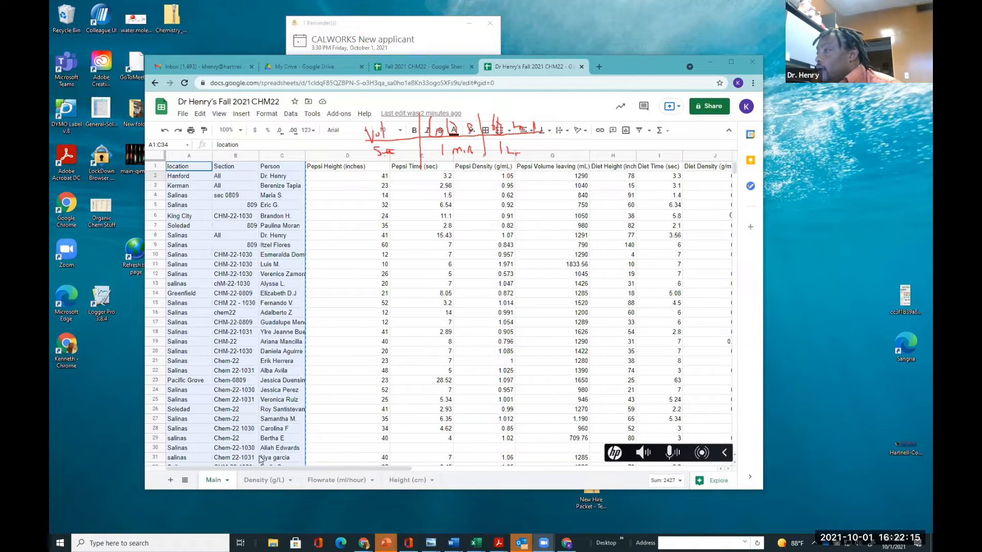
# On the Flowrate sheet, enter the column header 'Pepsi Flowrate (mL/hr)' in cell D1
pyautogui.click(329, 485)
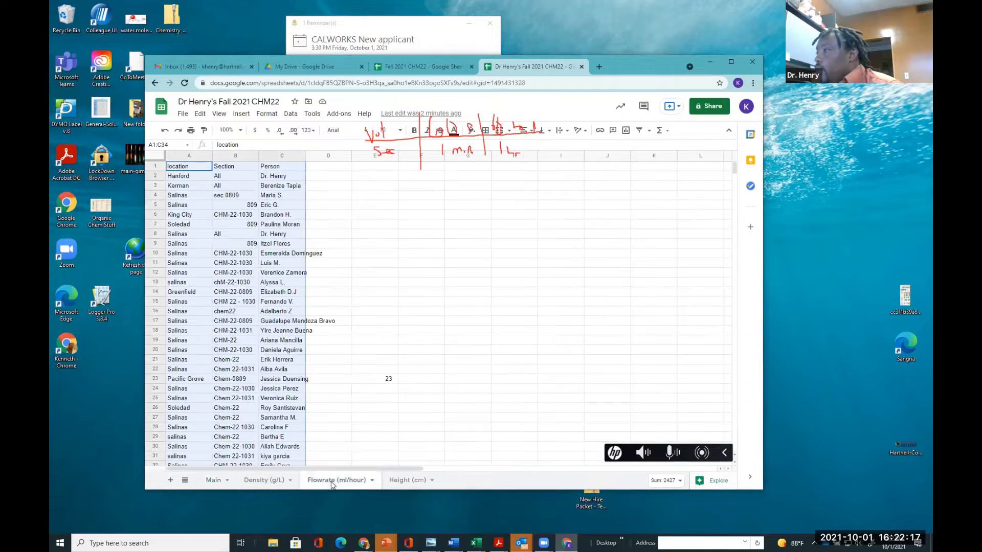
pyautogui.click(320, 167)
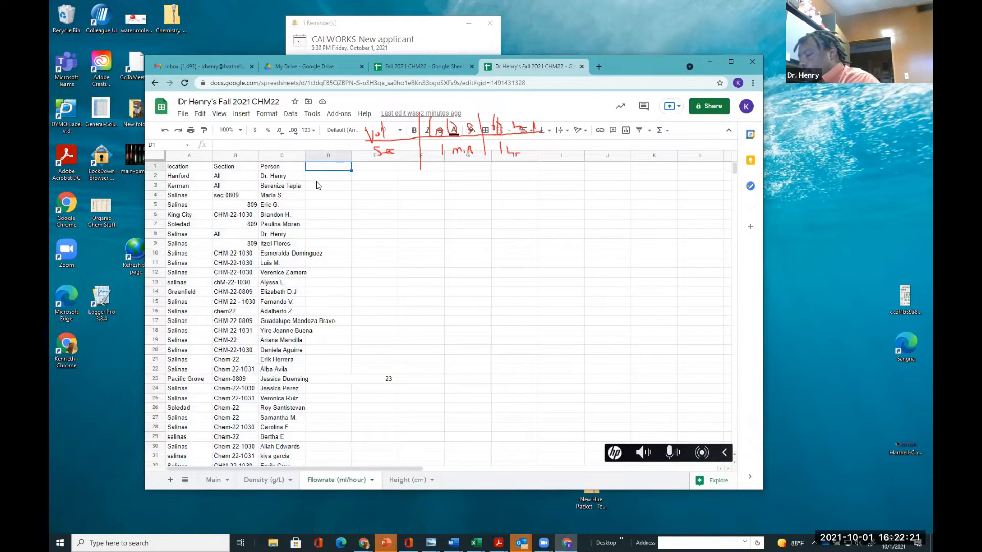
pyautogui.write('Pe')
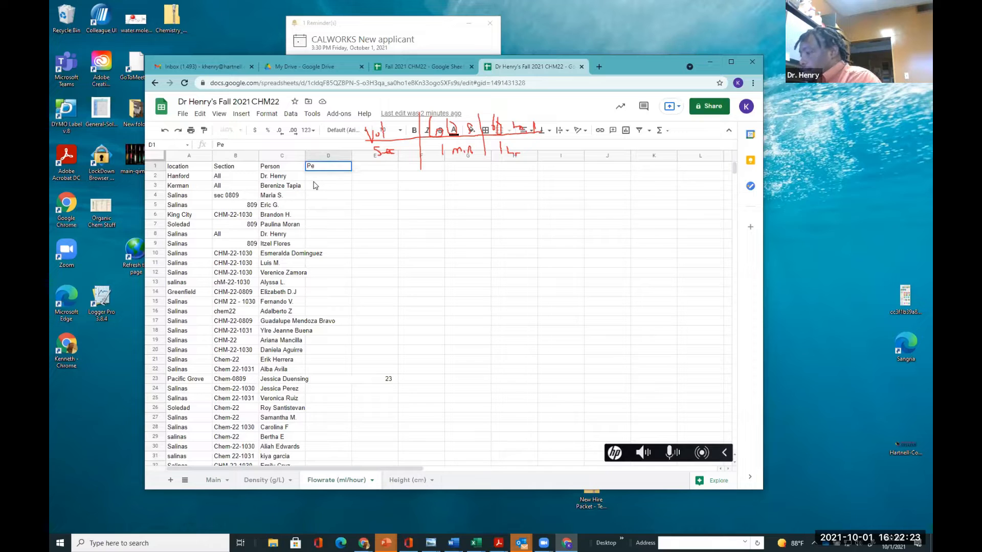
pyautogui.write('p')
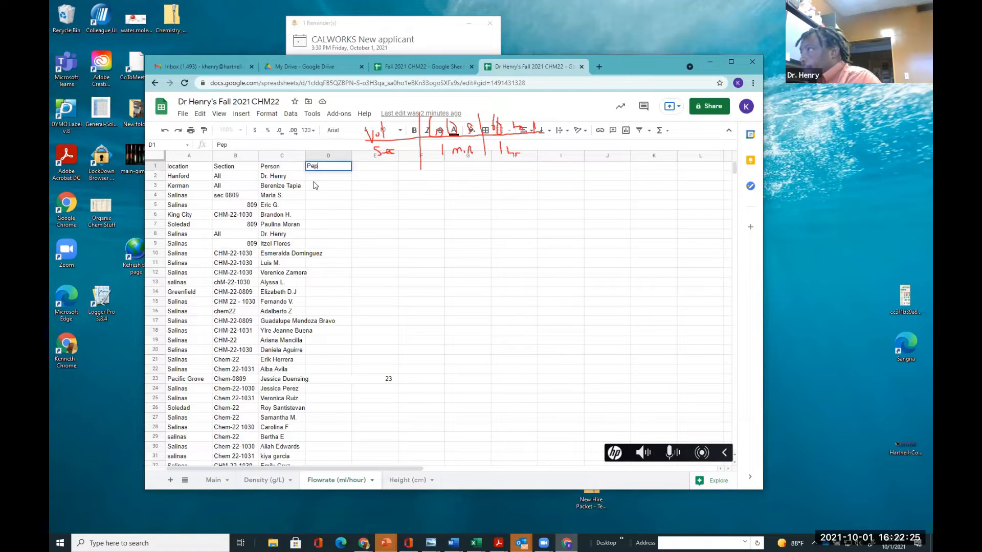
pyautogui.write('si Flowrate (')
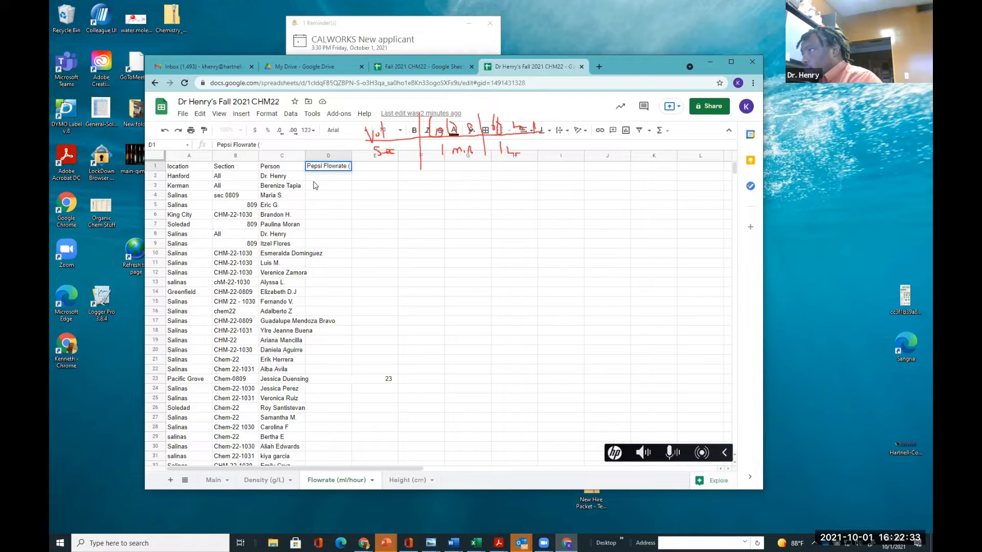
pyautogui.write('V')
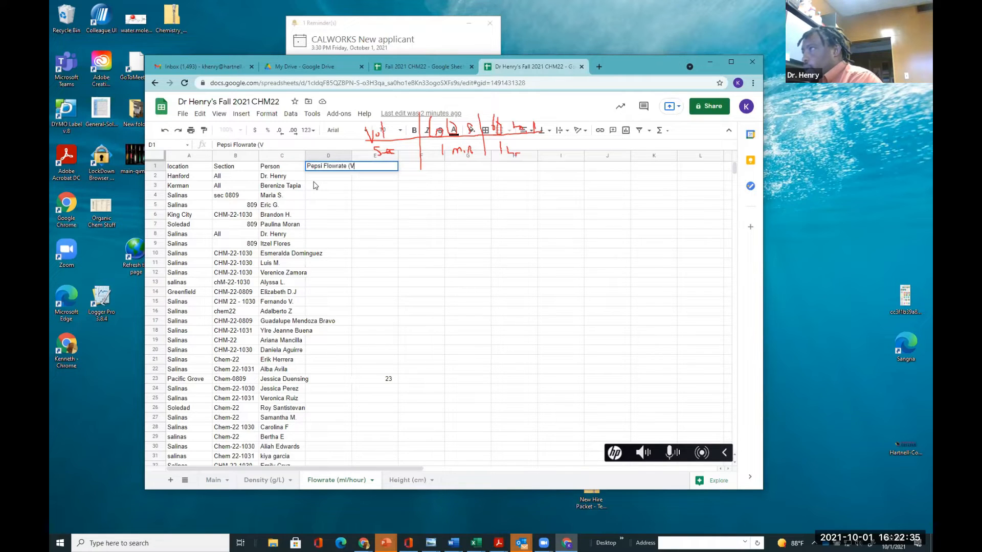
pyautogui.press('BackSpace')
pyautogui.write('mL')
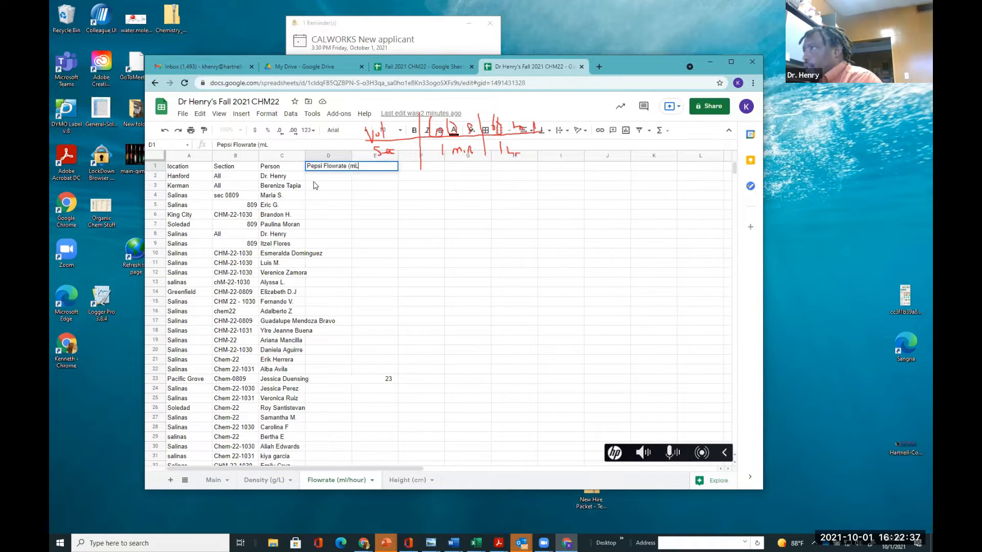
pyautogui.write('/hr')
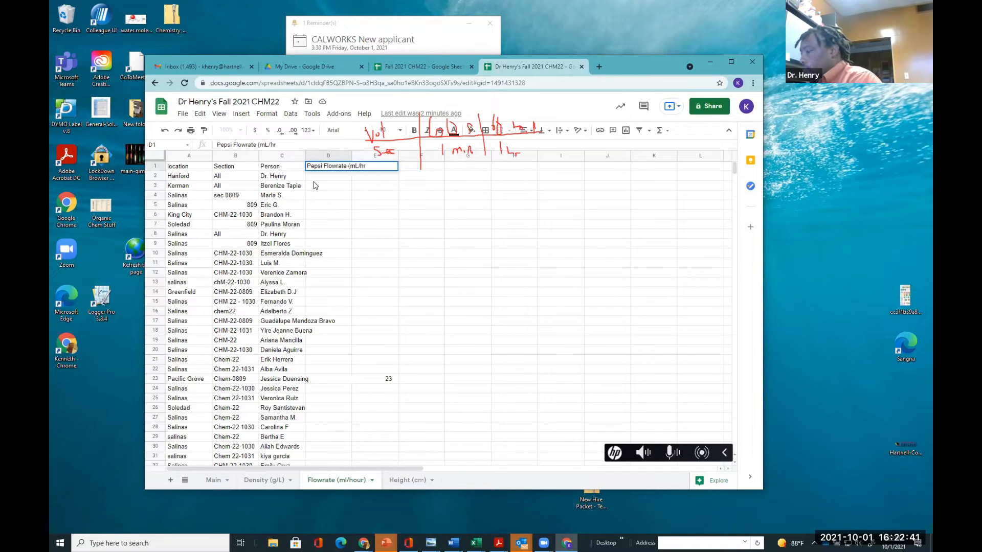
pyautogui.click(358, 205)
pyautogui.click(333, 167)
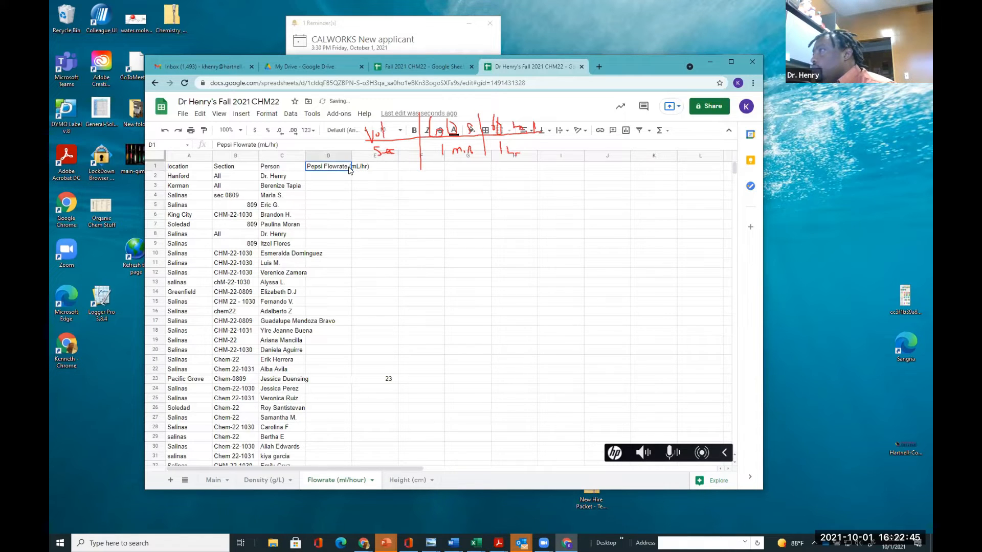
# Enter the header 'Diet Flowrate (mL/hr)' in cell E1 of the Flowrate sheet
pyautogui.moveTo(353, 173)
pyautogui.mouseDown()
pyautogui.moveTo(437, 174)
pyautogui.moveTo(346, 167)
pyautogui.mouseUp()
pyautogui.click(373, 165)
pyautogui.doubleClick(370, 166)
pyautogui.write('Diet Flowrate (mL/hr')
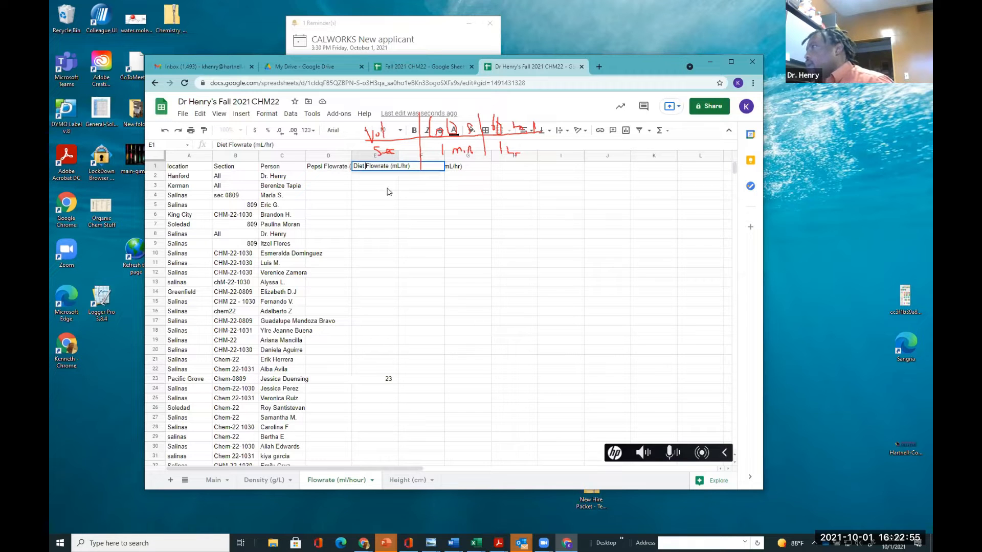
pyautogui.press('Return')
# Enter the header 'Sparkling Flowrate (mL/hr)' in cell F1
pyautogui.click(408, 164)
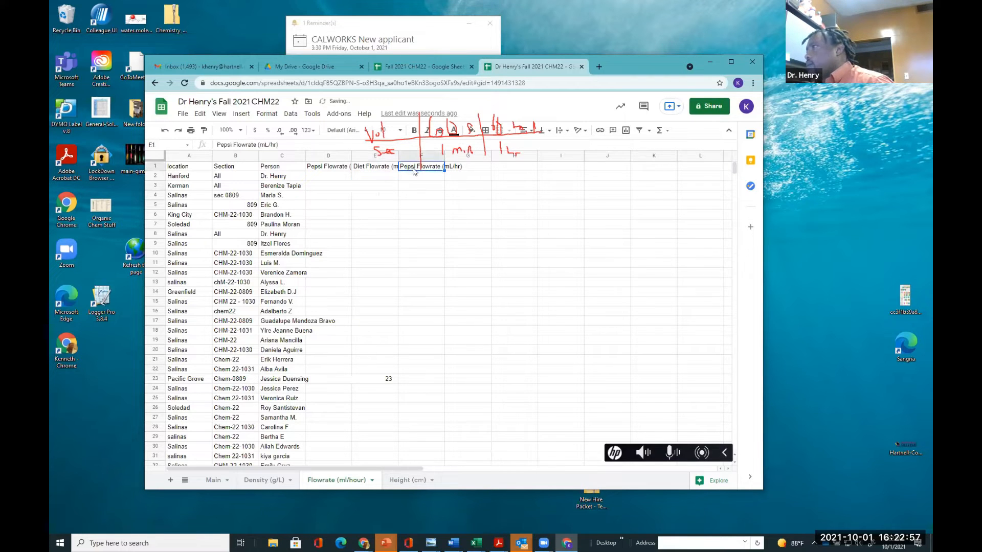
pyautogui.doubleClick(407, 164)
pyautogui.moveTo(415, 166); pyautogui.dragTo(391, 168)
pyautogui.write('Sp')
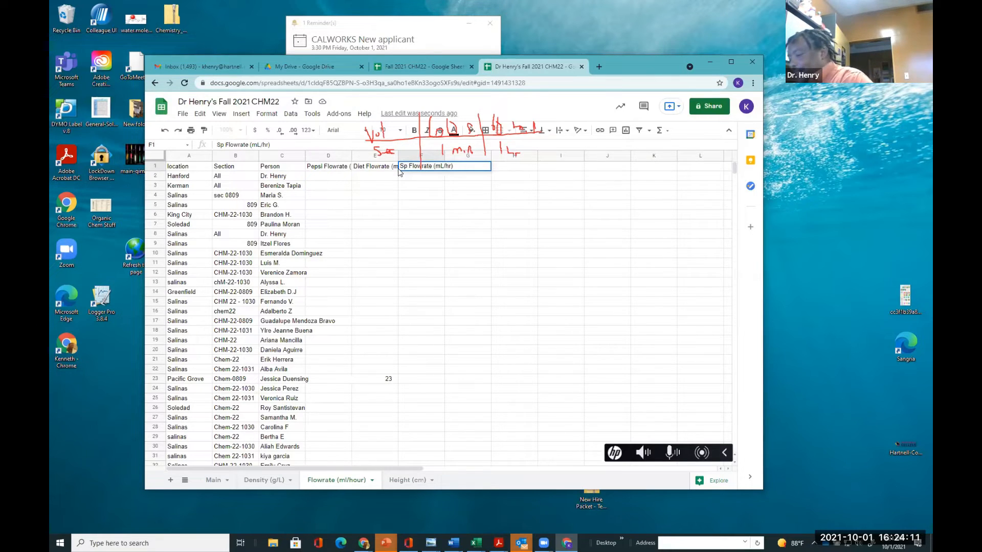
pyautogui.write('ar')
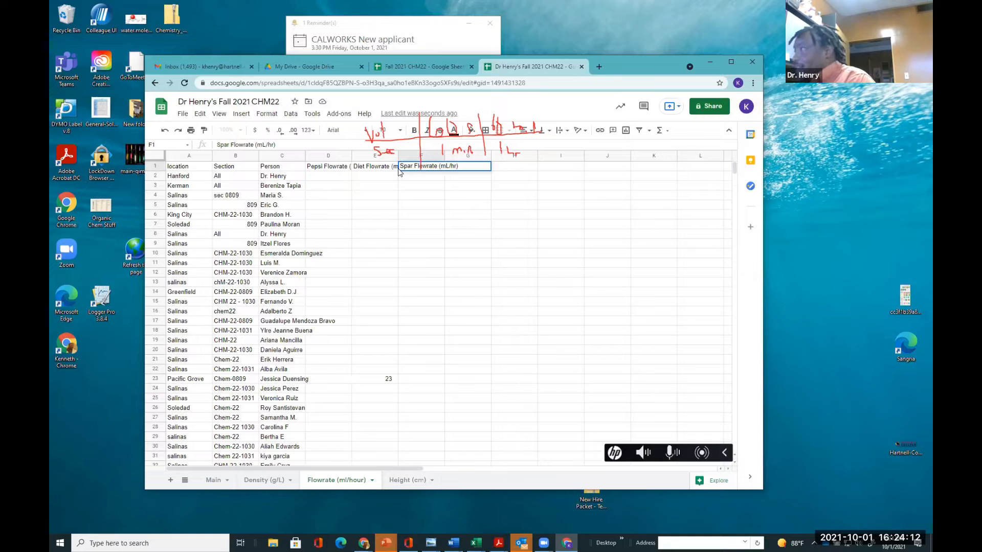
pyautogui.write('kling')
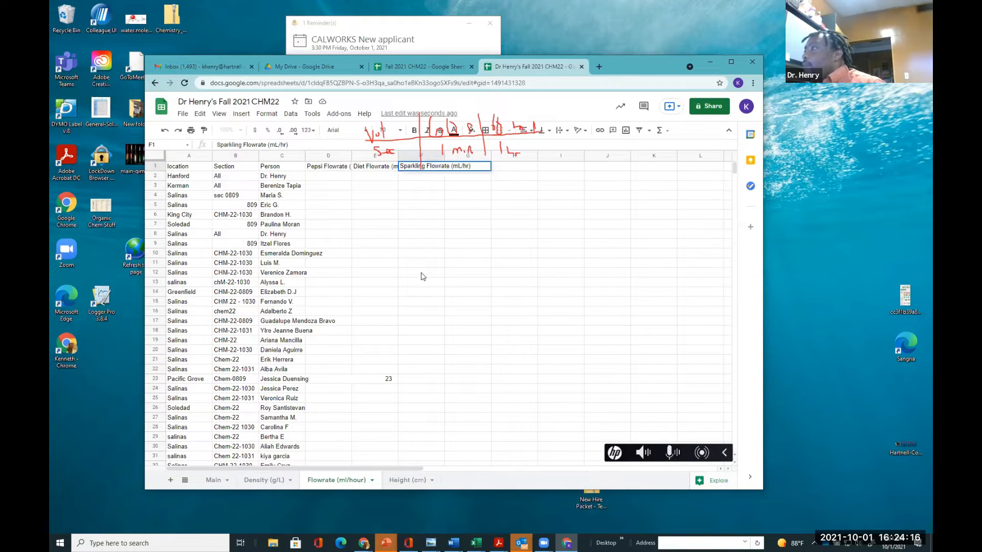
# In D2, enter a formula multiplying the Main sheet's Pepsi volume leaving by 3600 and dividing by Pepsi time: =Main!G2*3600/Main!E2
pyautogui.click(337, 176)
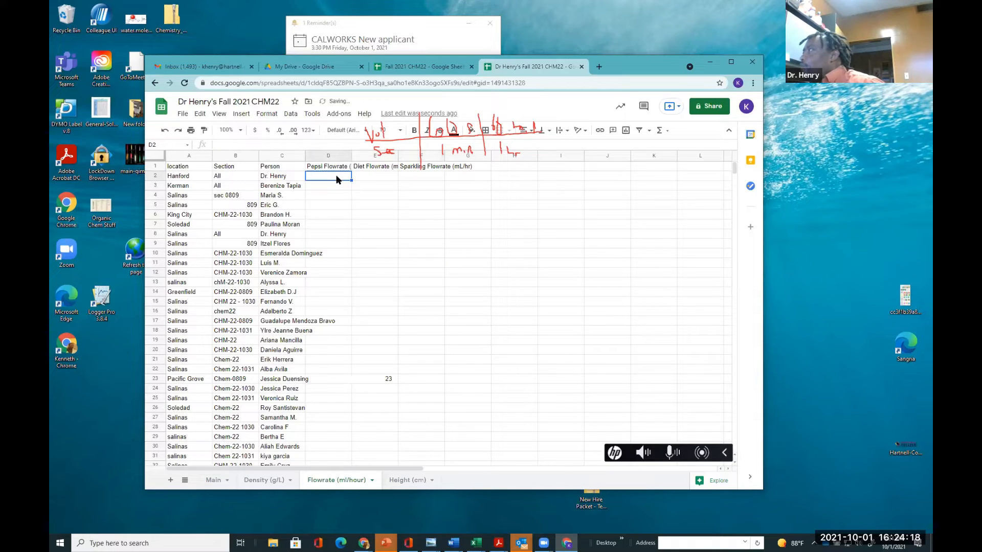
pyautogui.write('=')
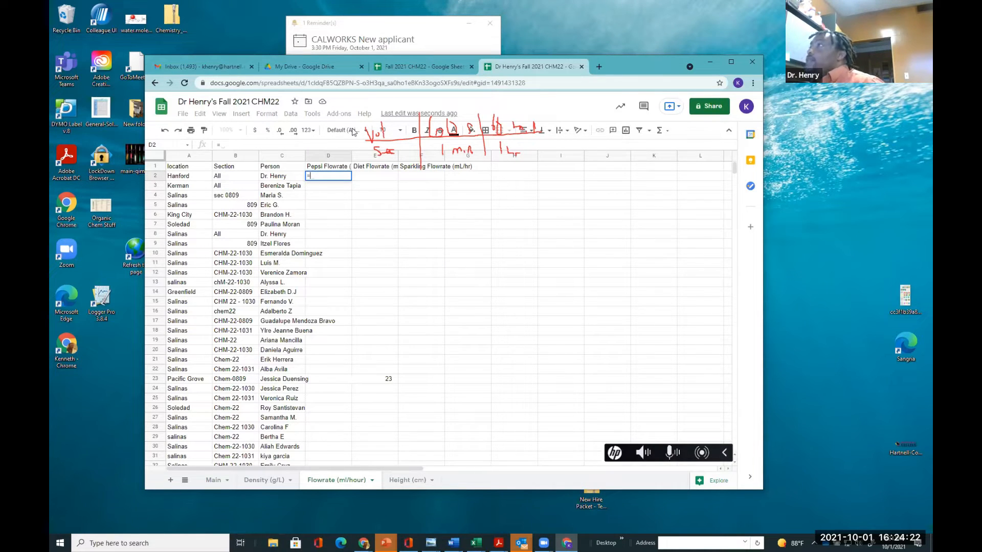
pyautogui.click(217, 481)
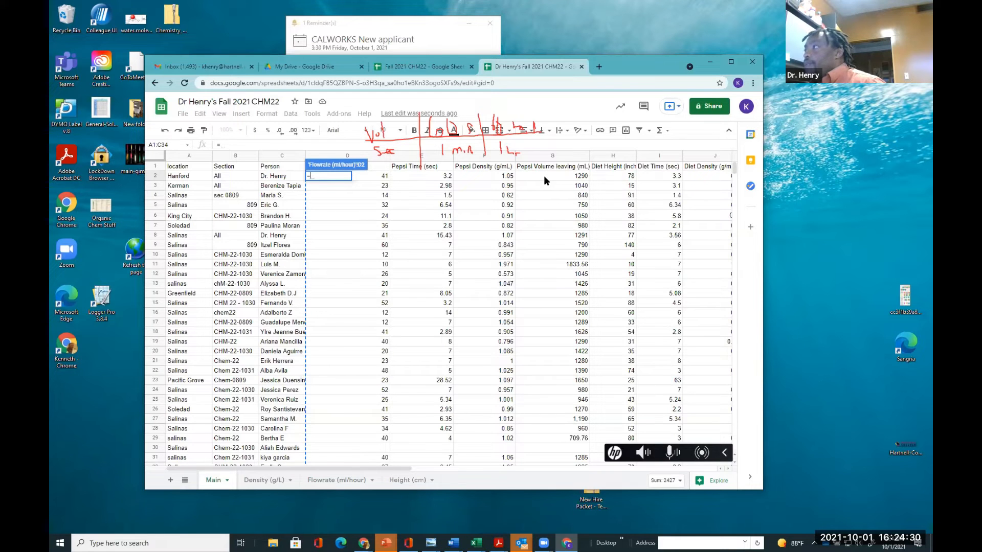
pyautogui.click(544, 176)
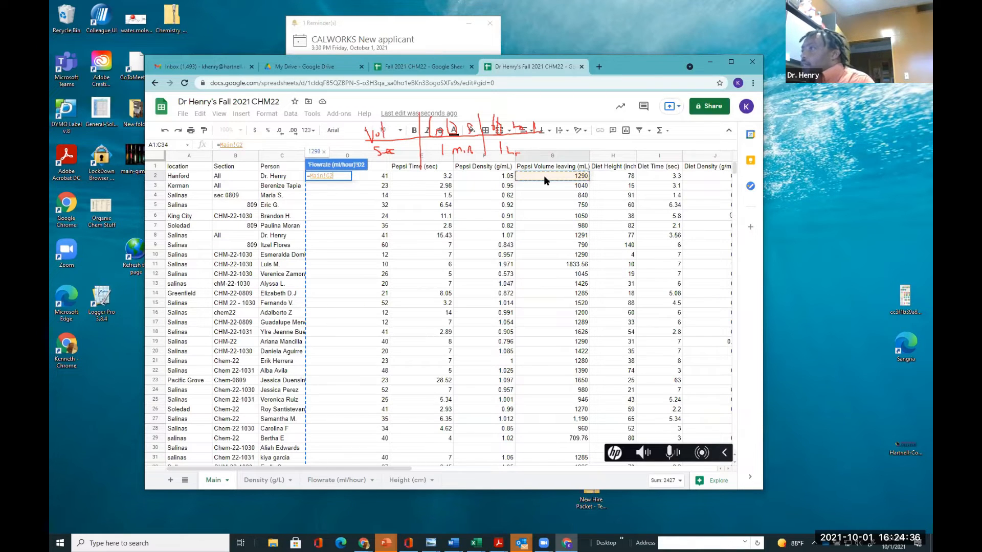
pyautogui.write('*')
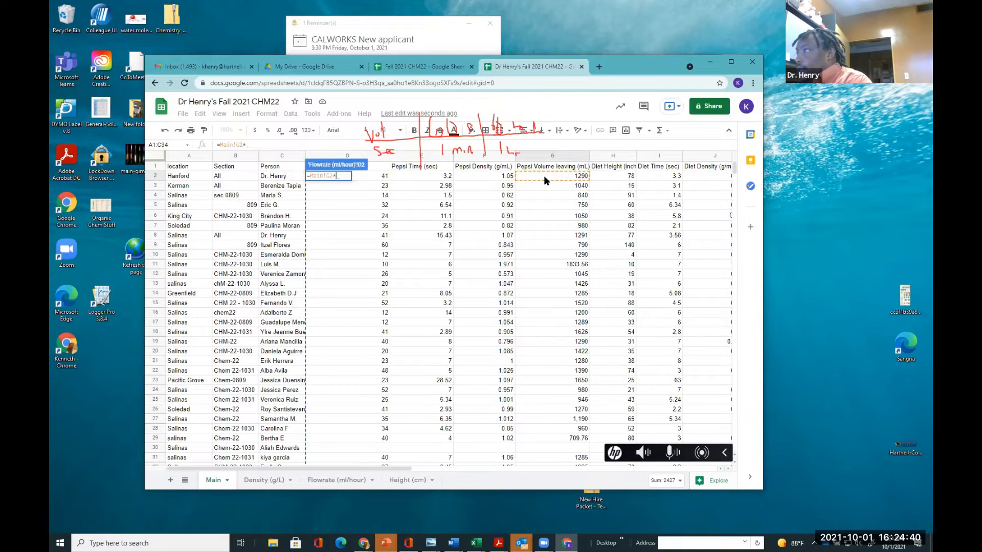
pyautogui.write('3600')
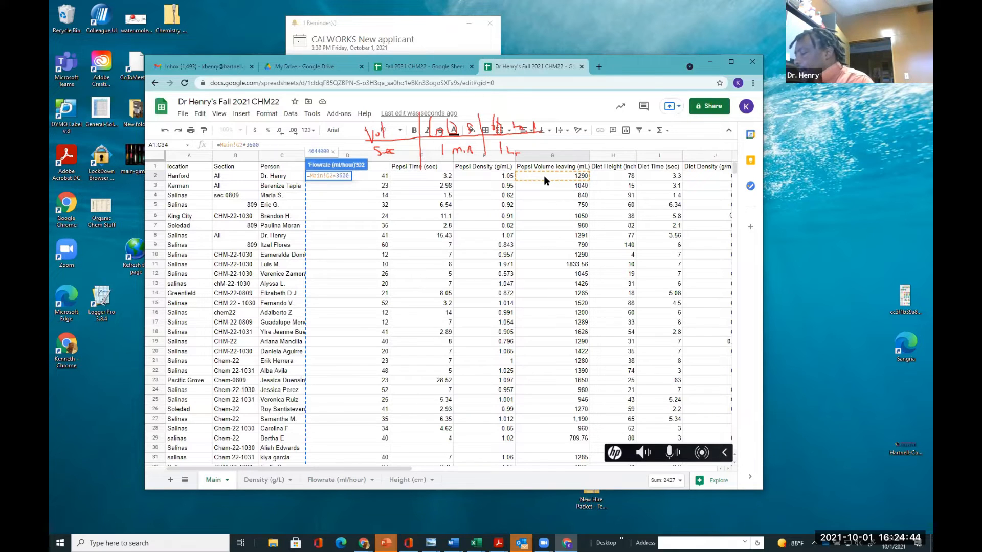
pyautogui.write('/')
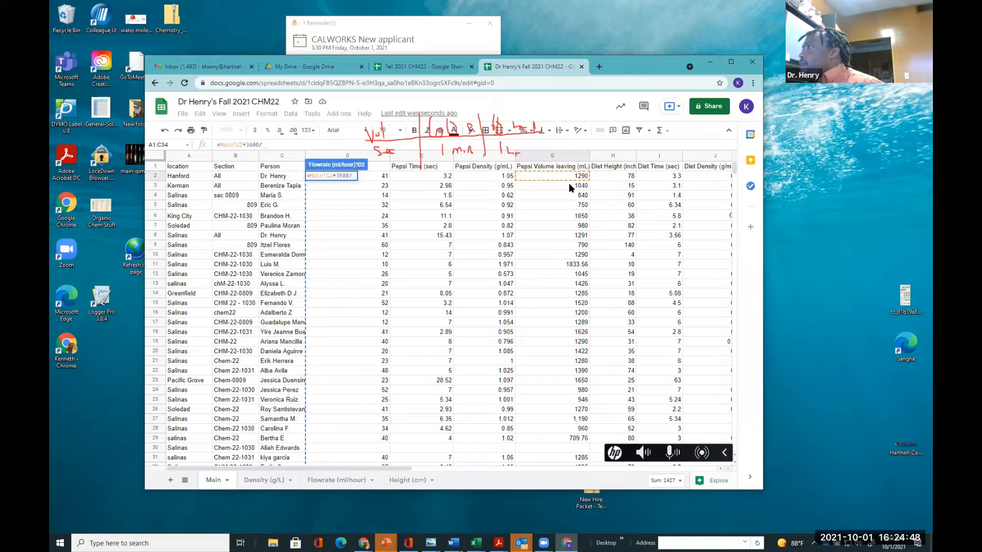
pyautogui.click(412, 178)
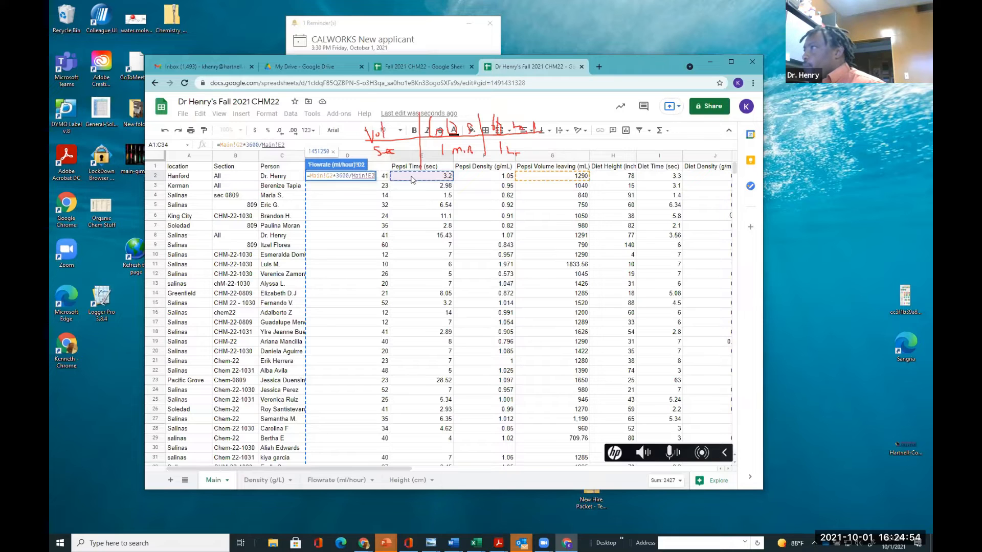
pyautogui.press('Return')
# Auto-fit the widths of columns D through F to their headers
pyautogui.click(337, 196)
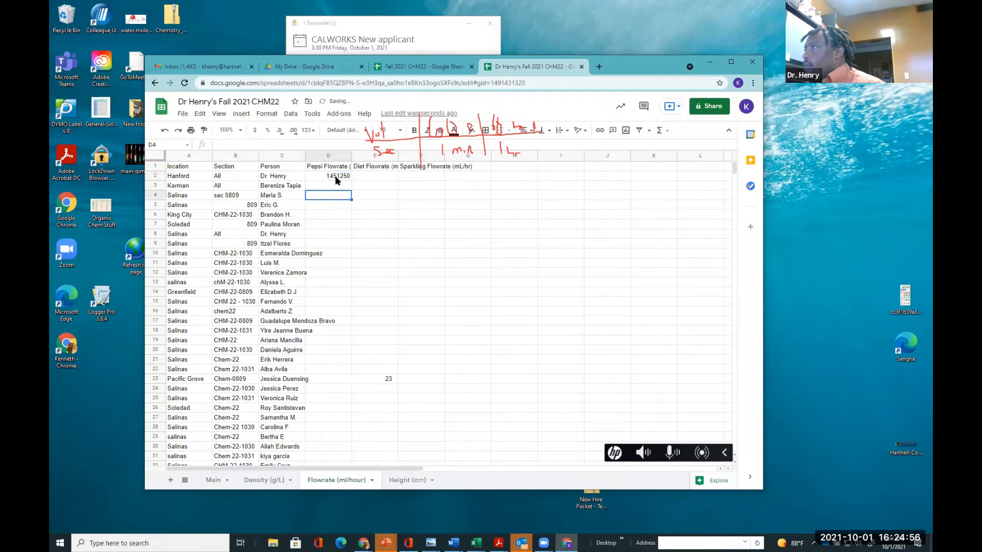
pyautogui.click(336, 174)
pyautogui.click(337, 206)
pyautogui.moveTo(331, 156); pyautogui.dragTo(444, 160)
pyautogui.doubleClick(444, 157)
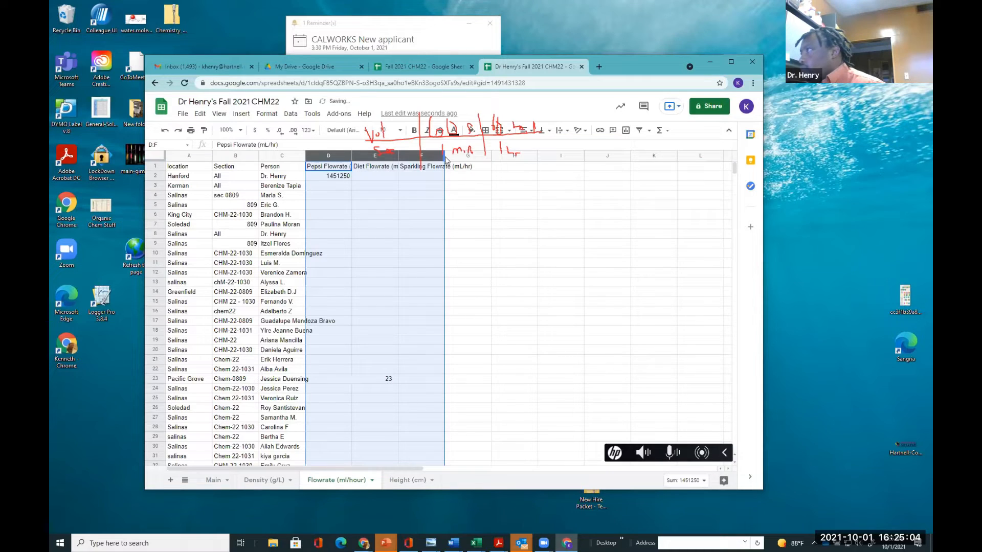
pyautogui.click(404, 196)
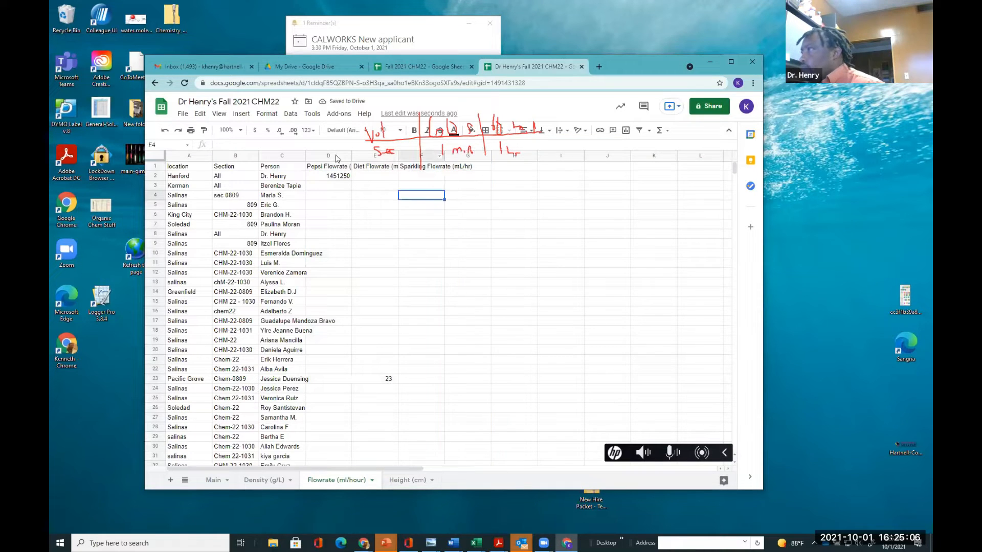
pyautogui.moveTo(318, 157); pyautogui.dragTo(440, 170)
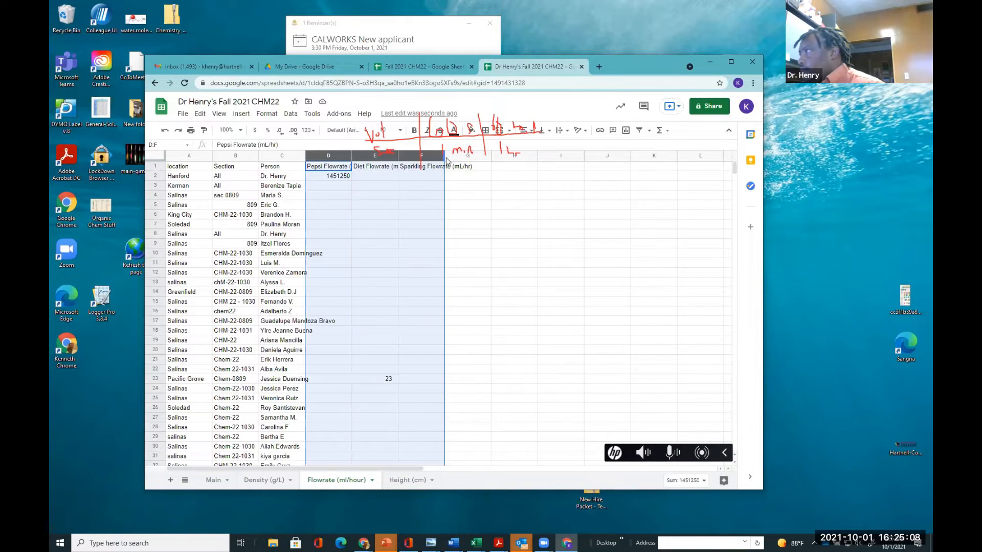
pyautogui.click(445, 157)
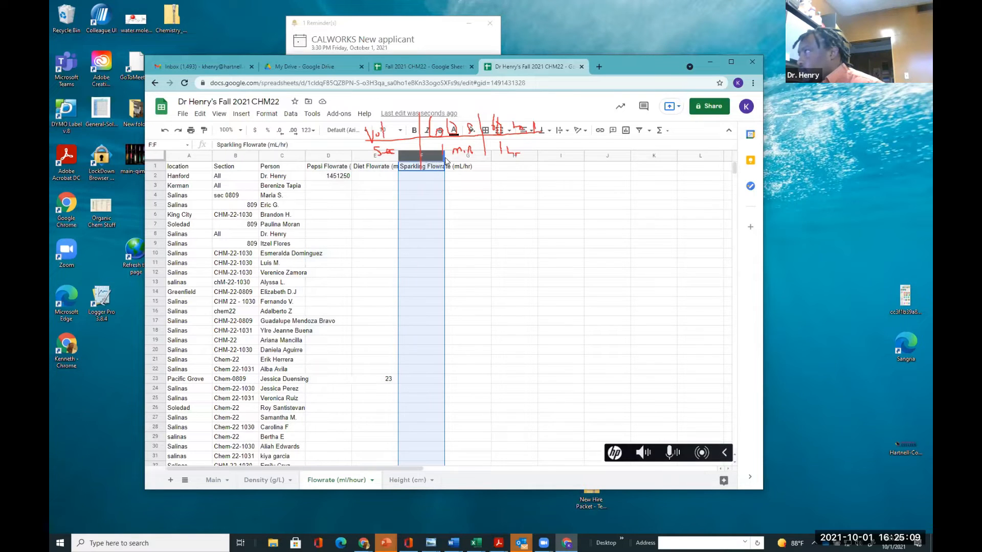
pyautogui.click(377, 233)
pyautogui.moveTo(323, 157); pyautogui.dragTo(425, 158)
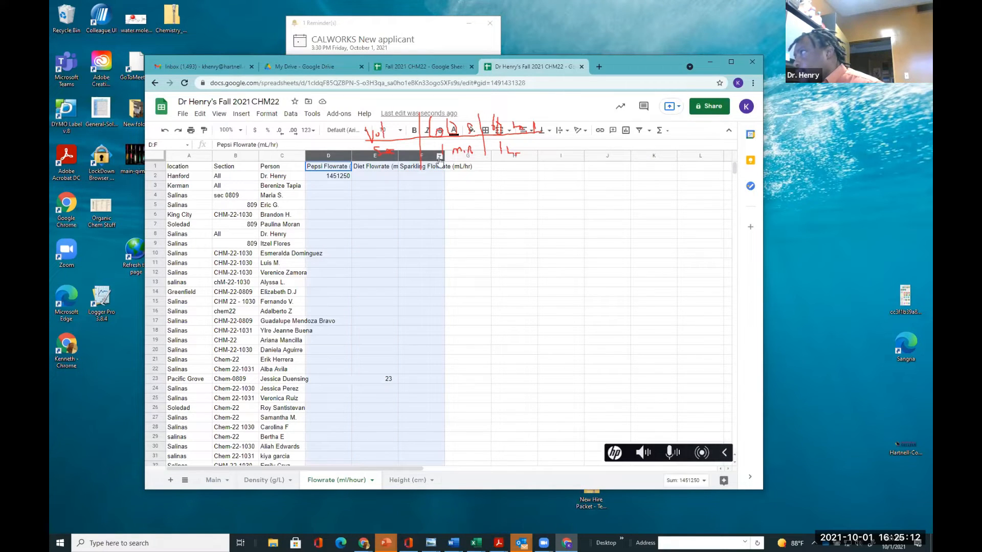
pyautogui.doubleClick(443, 158)
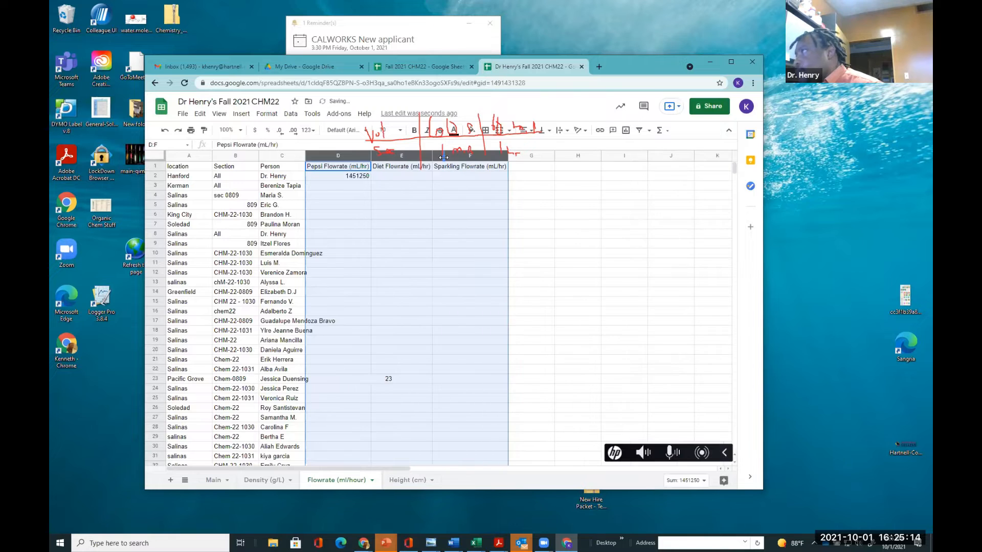
pyautogui.click(450, 224)
# In E2, enter the Diet flowrate formula =Main!K2*3600/Main!I2 using the Main sheet's diet volume and time
pyautogui.click(413, 176)
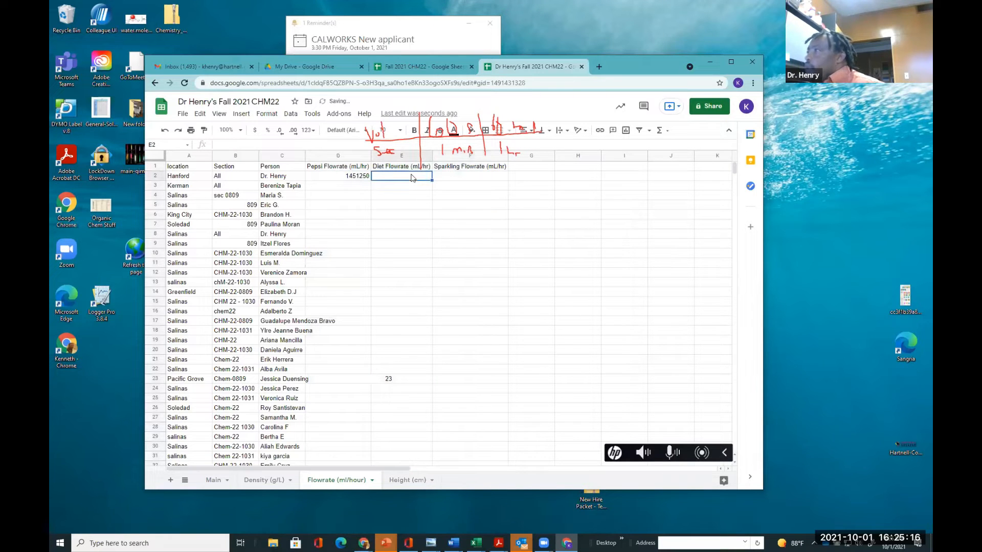
pyautogui.write('=')
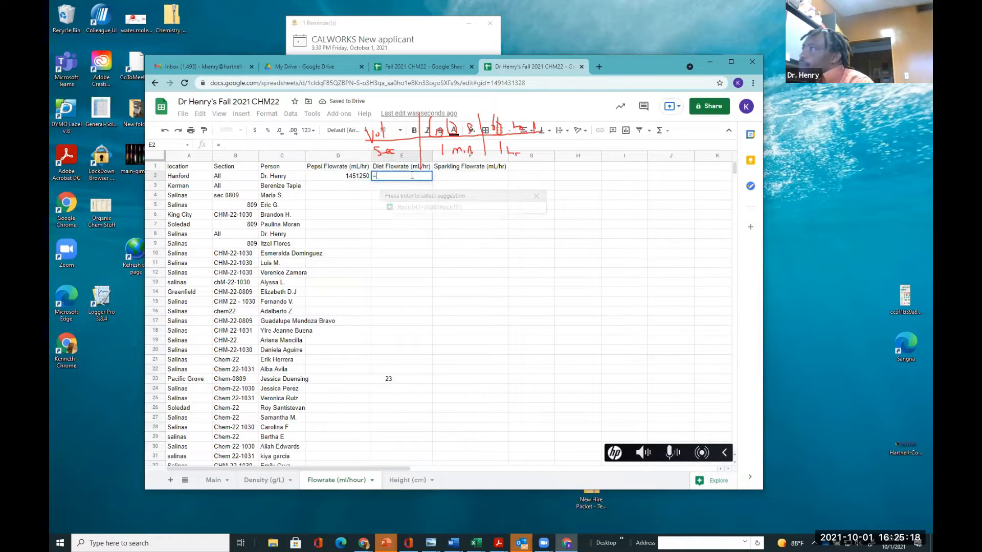
pyautogui.click(216, 482)
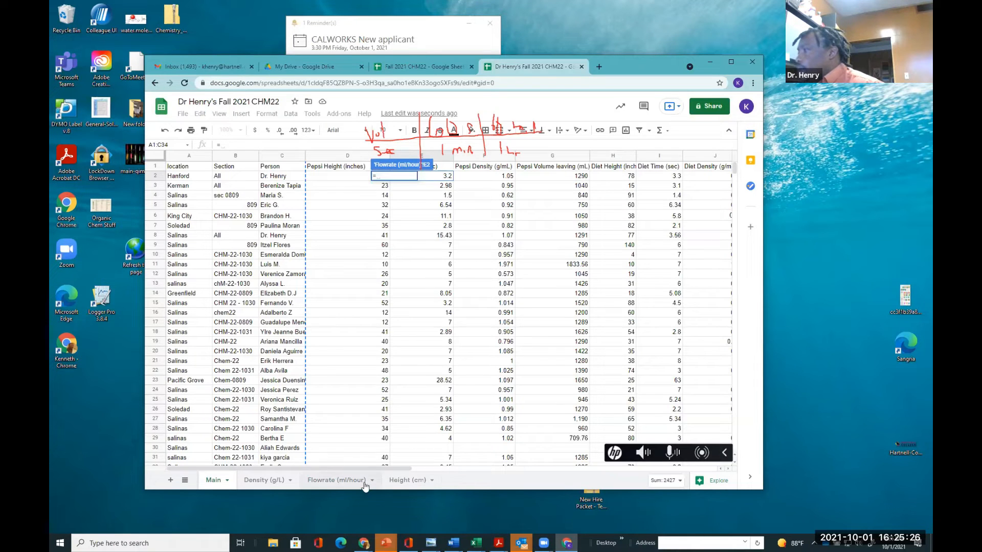
pyautogui.moveTo(370, 468); pyautogui.dragTo(435, 475)
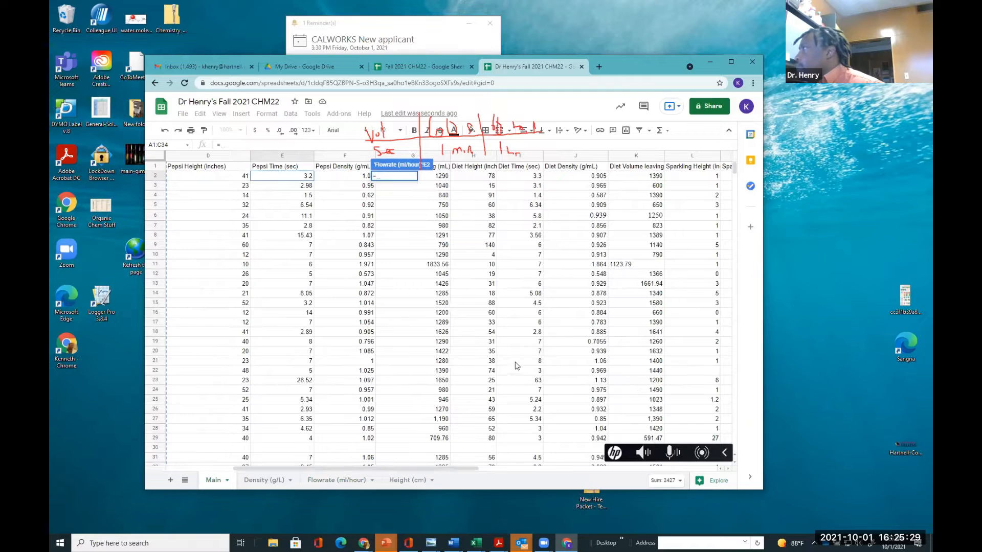
pyautogui.click(629, 178)
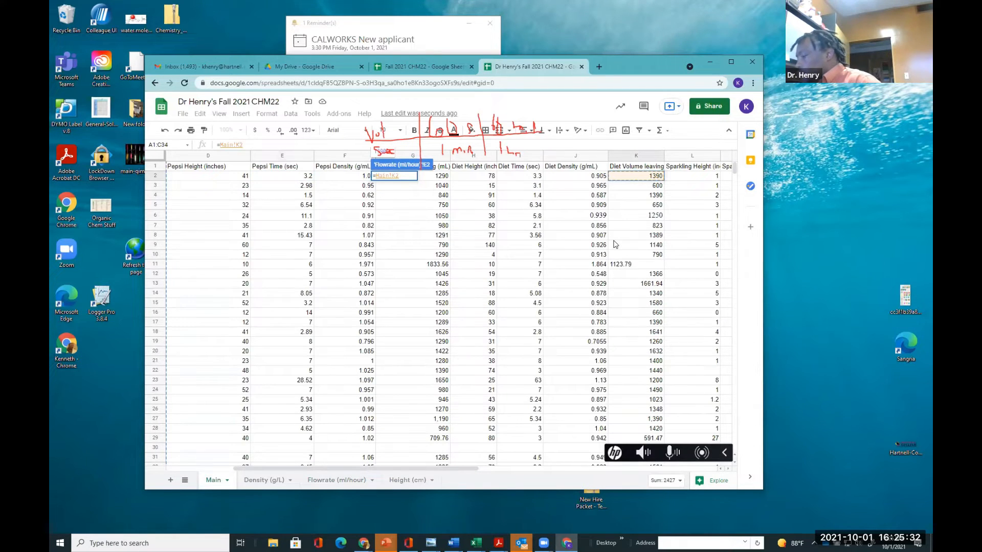
pyautogui.write('*3600/')
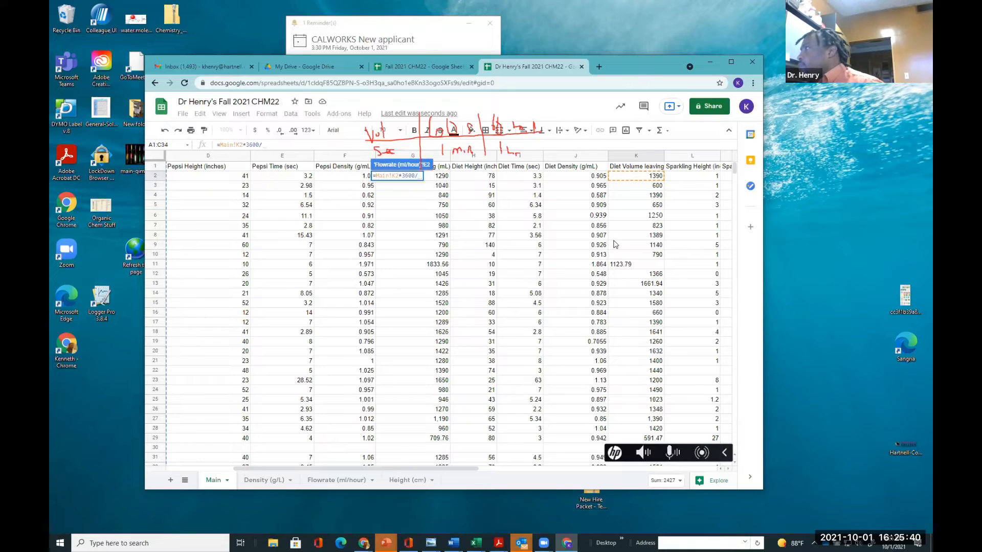
pyautogui.click(522, 177)
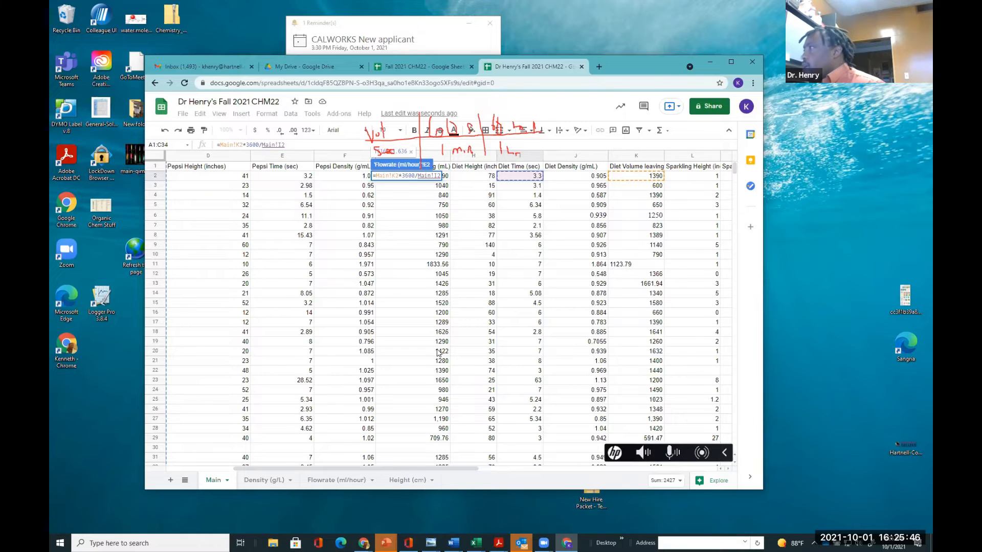
pyautogui.press('Return')
# In F2, enter the sparkling flowrate formula =Main!O2*3600/Main!M2 using the Main sheet's sparkling volume and time
pyautogui.click(454, 176)
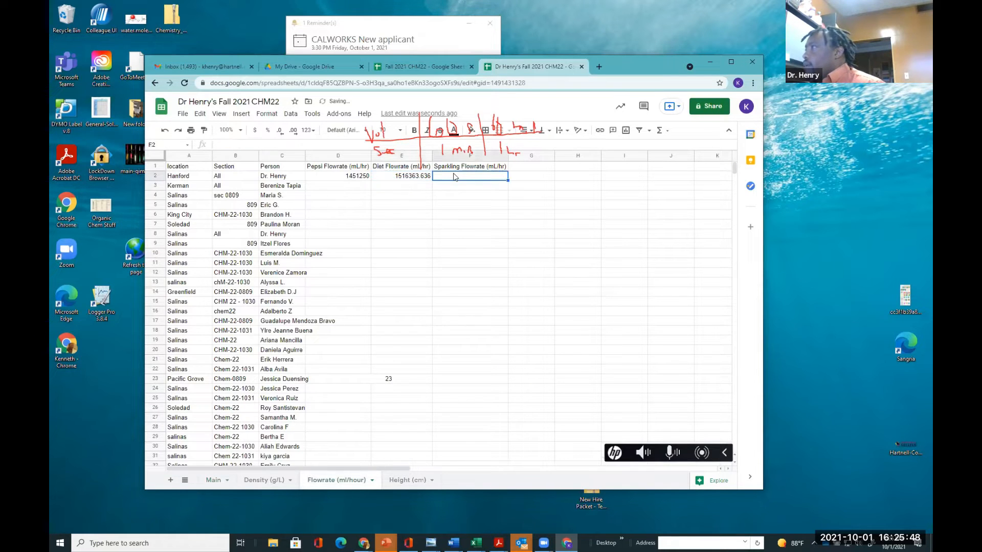
pyautogui.write('=')
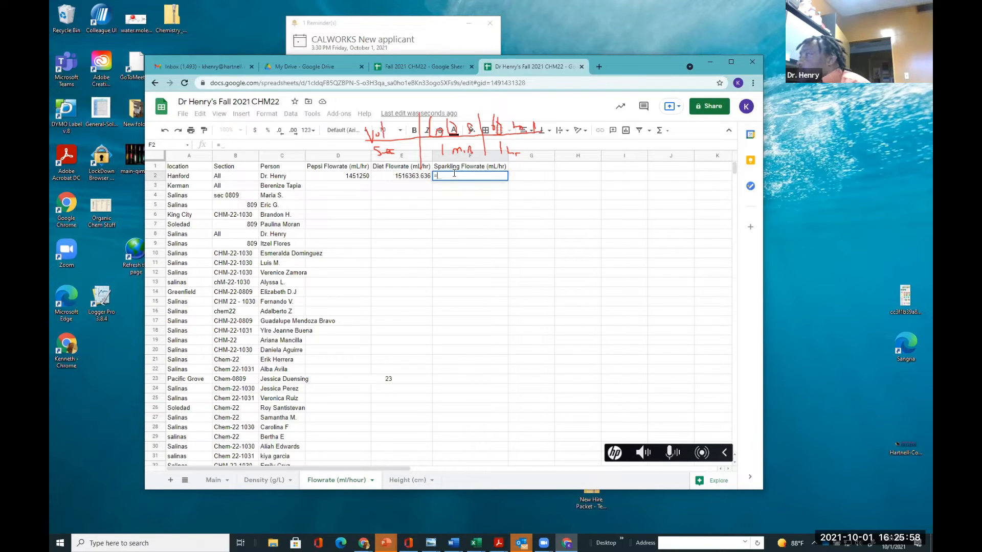
pyautogui.click(214, 480)
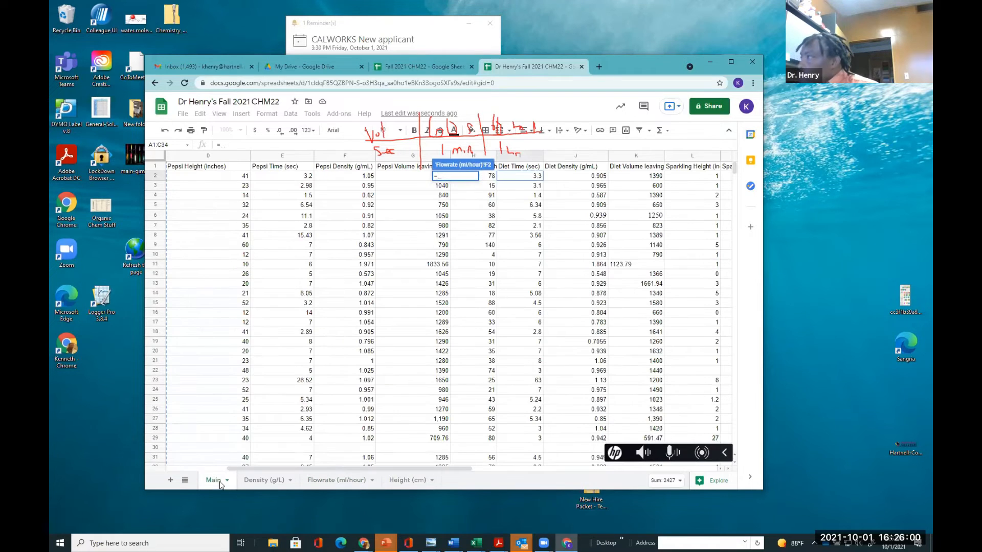
pyautogui.moveTo(463, 474); pyautogui.dragTo(594, 473)
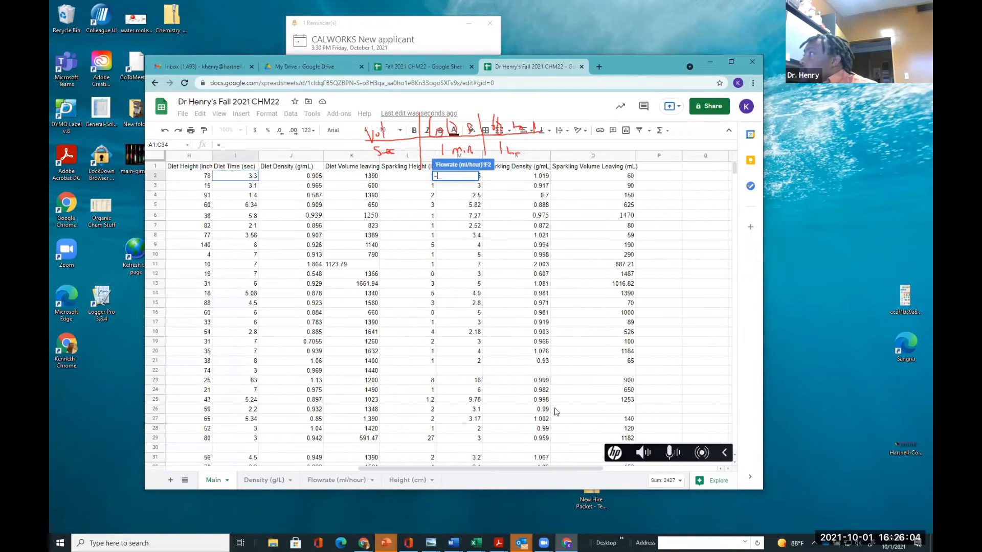
pyautogui.click(616, 177)
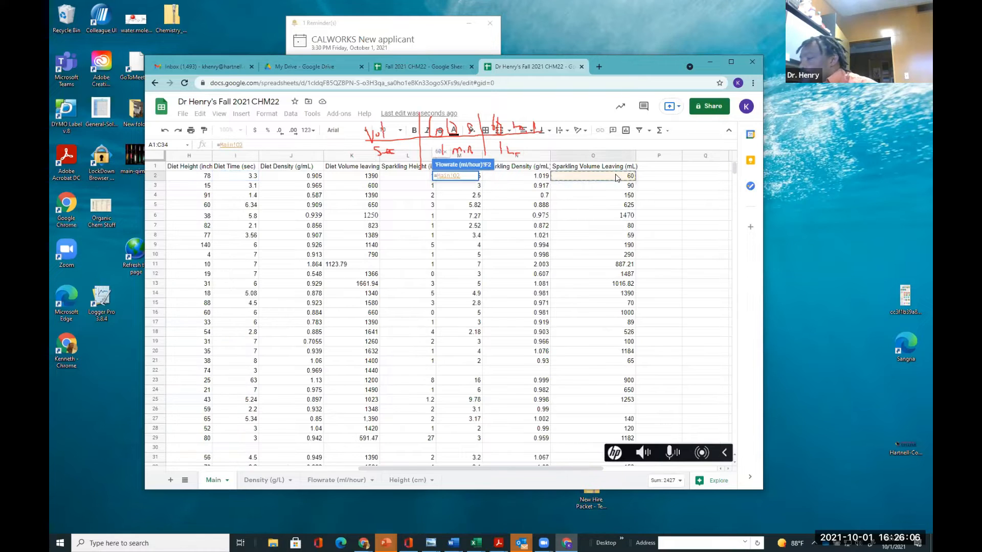
pyautogui.write('*')
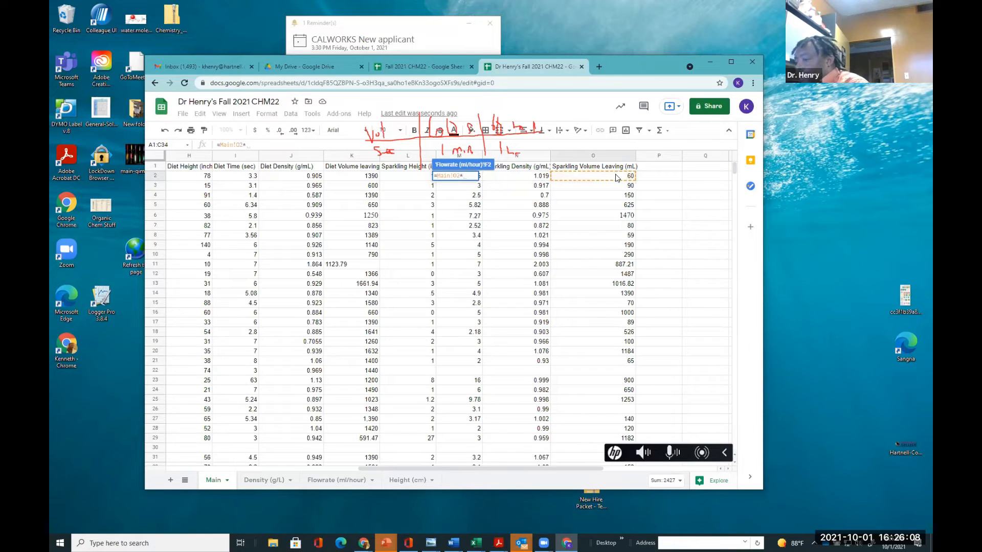
pyautogui.write('3600')
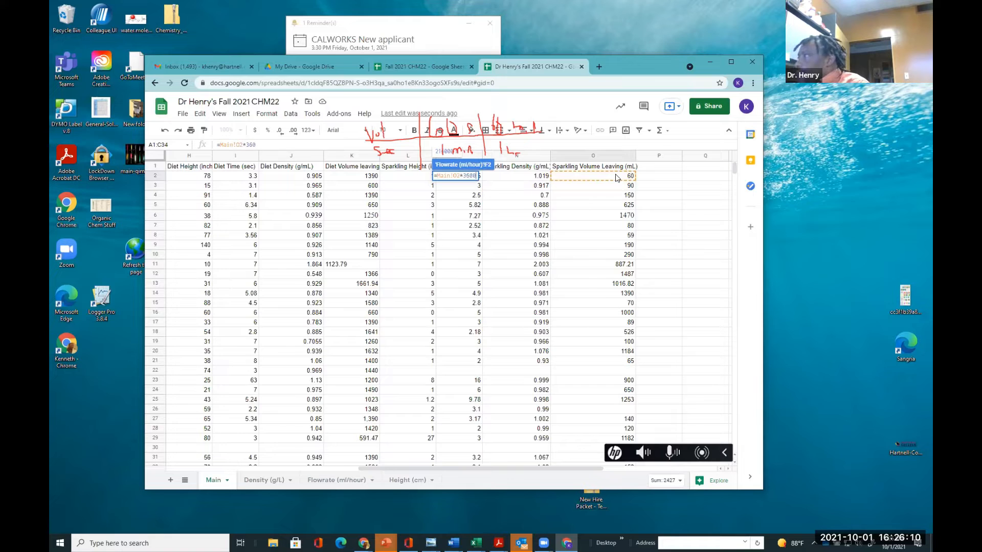
pyautogui.write('/')
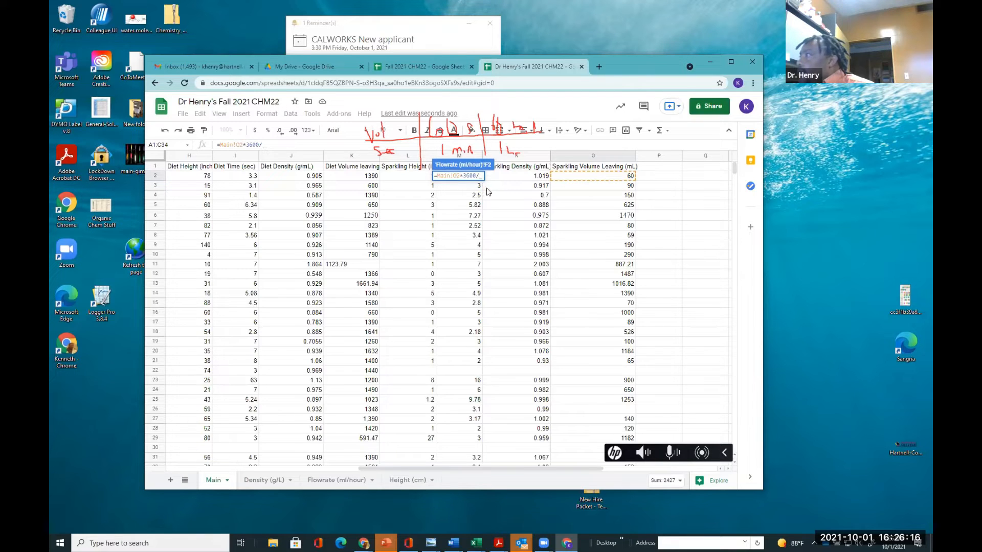
pyautogui.moveTo(554, 468)
pyautogui.mouseDown()
pyautogui.moveTo(527, 470)
pyautogui.moveTo(545, 469)
pyautogui.mouseUp()
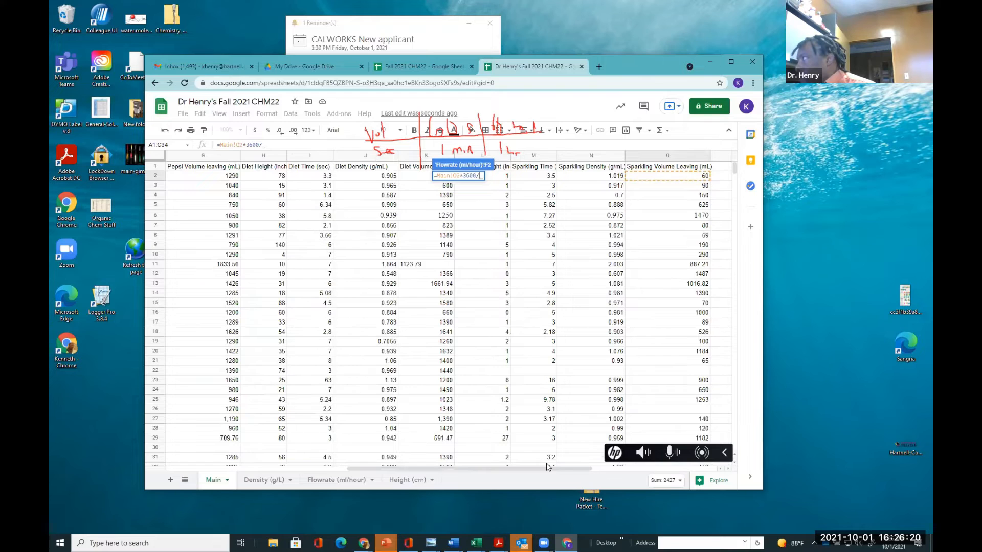
pyautogui.click(541, 177)
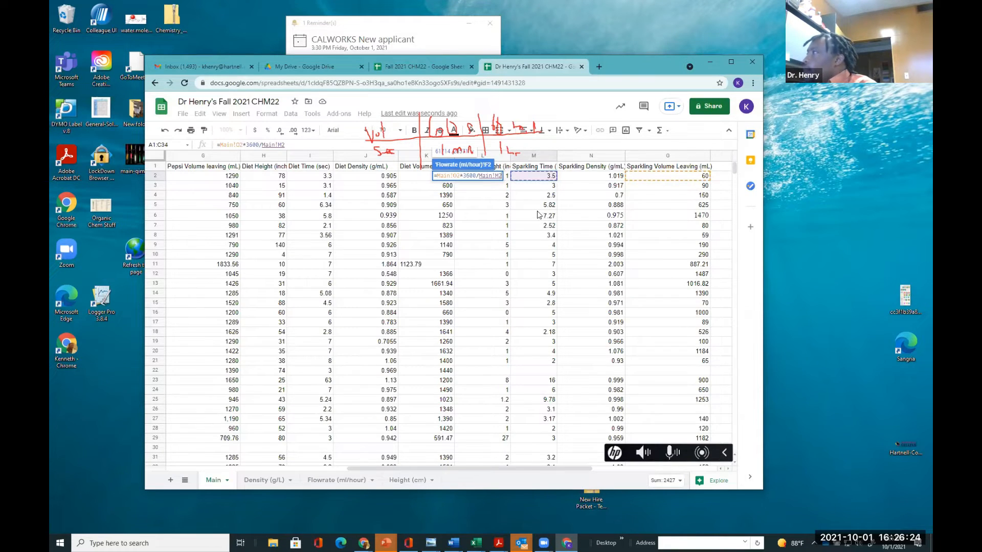
pyautogui.press('Return')
# Fill the Pepsi, Diet and Sparkling flowrate formulas down through all student rows
pyautogui.click(462, 247)
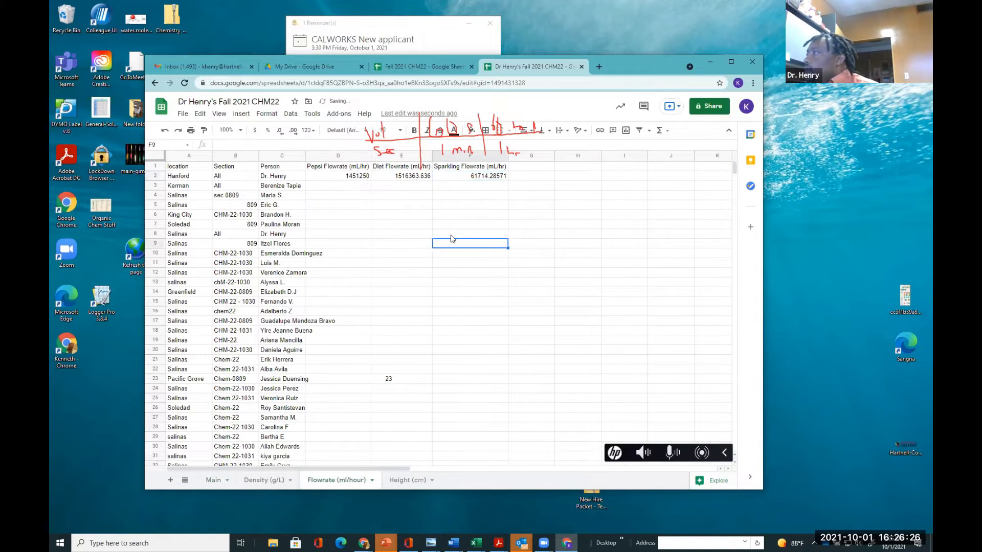
pyautogui.moveTo(357, 176); pyautogui.dragTo(507, 411)
# Delete the stray 23 typed after the student name in cell C23
pyautogui.doubleClick(293, 304)
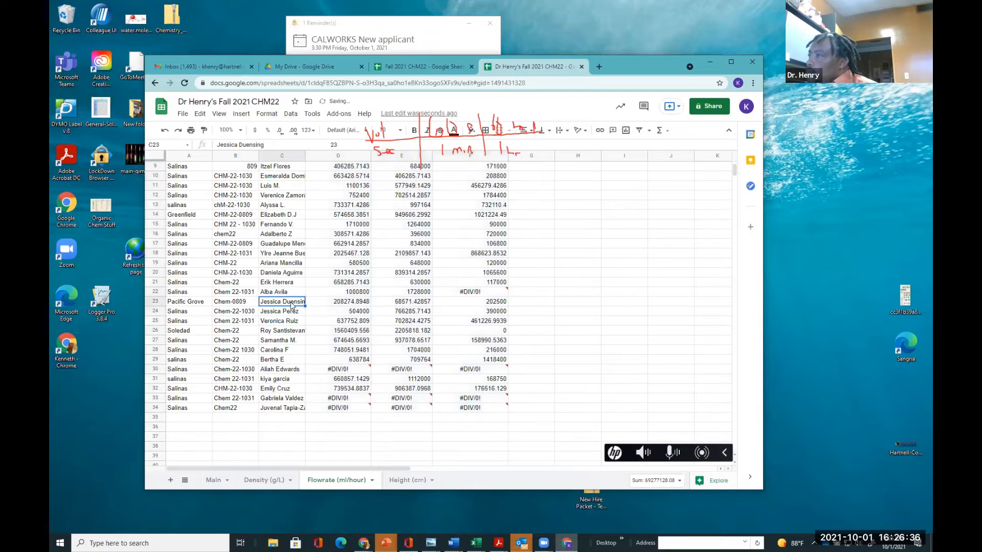
pyautogui.moveTo(388, 301); pyautogui.dragTo(337, 301)
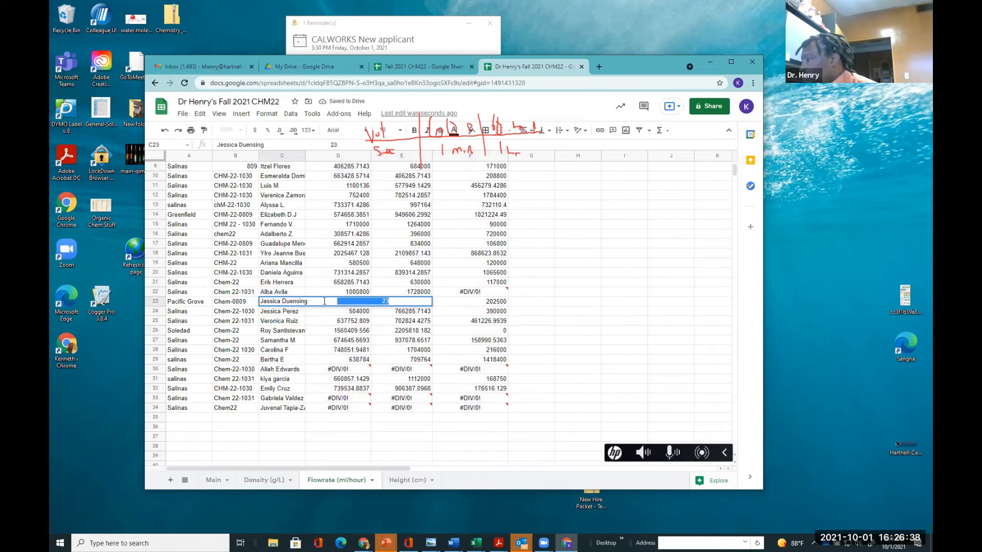
pyautogui.press('BackSpace')
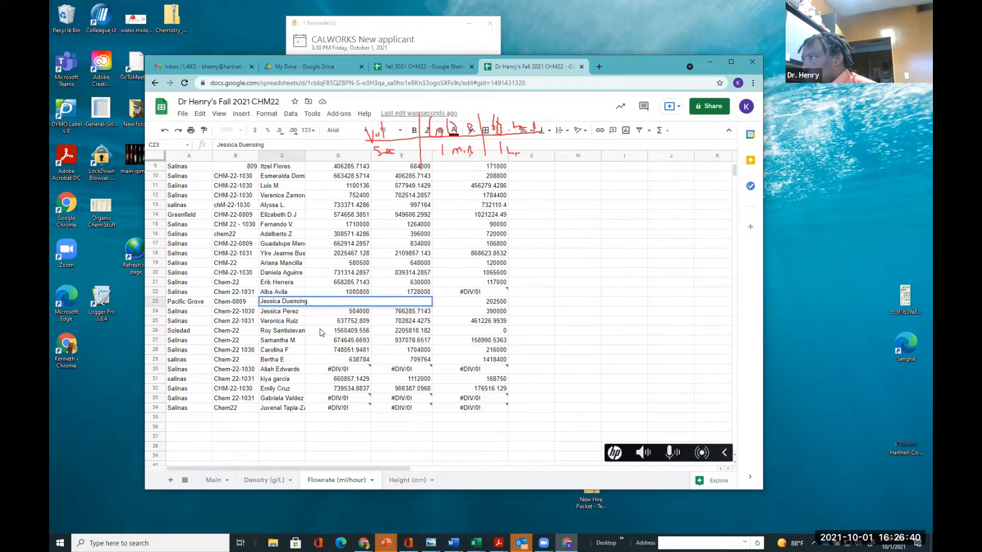
pyautogui.moveTo(308, 302); pyautogui.dragTo(387, 304)
pyautogui.press('BackSpace')
pyautogui.click(362, 447)
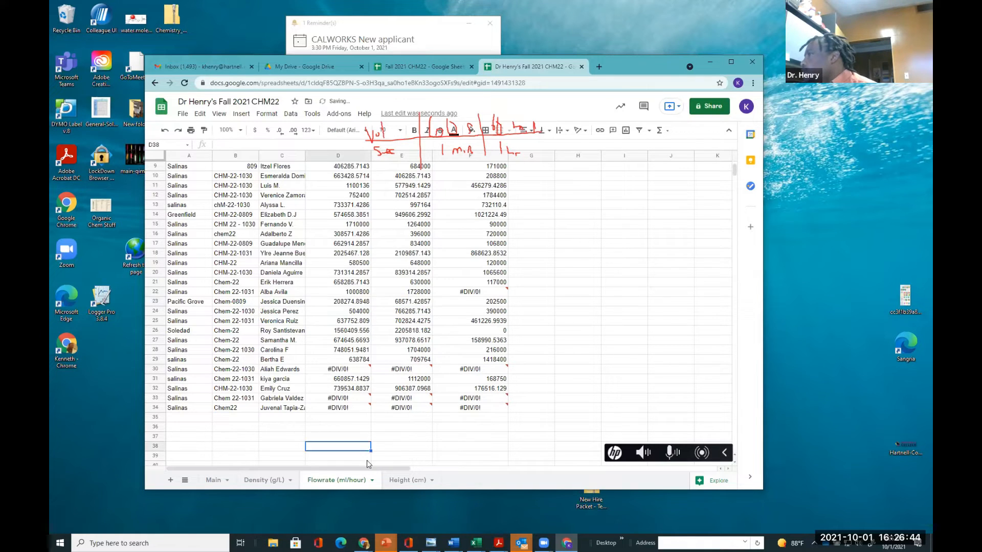
# Select the Person and three flowrate columns, C1:F34, insert a column chart and widen it
pyautogui.click(469, 419)
pyautogui.moveTo(468, 293)
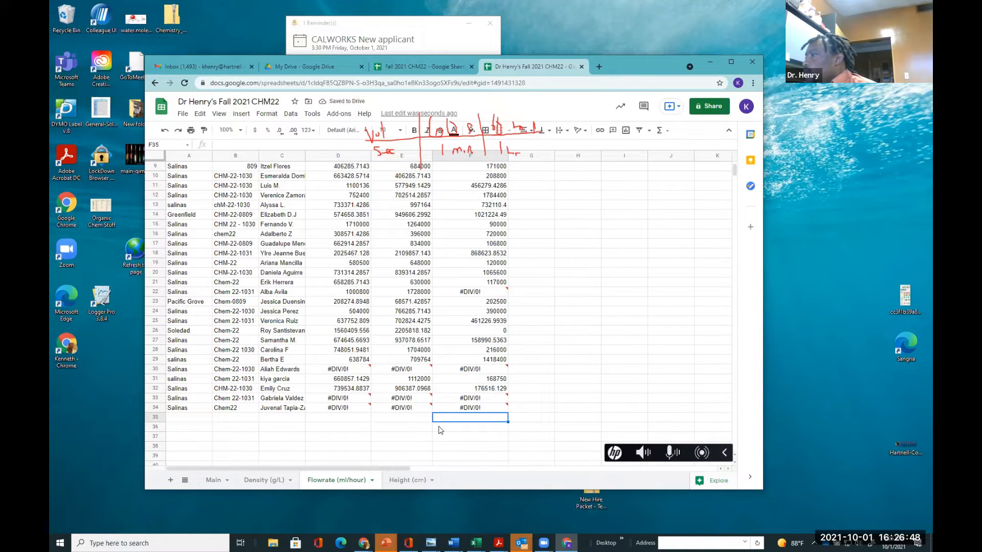
pyautogui.scroll(3, 435, 420)
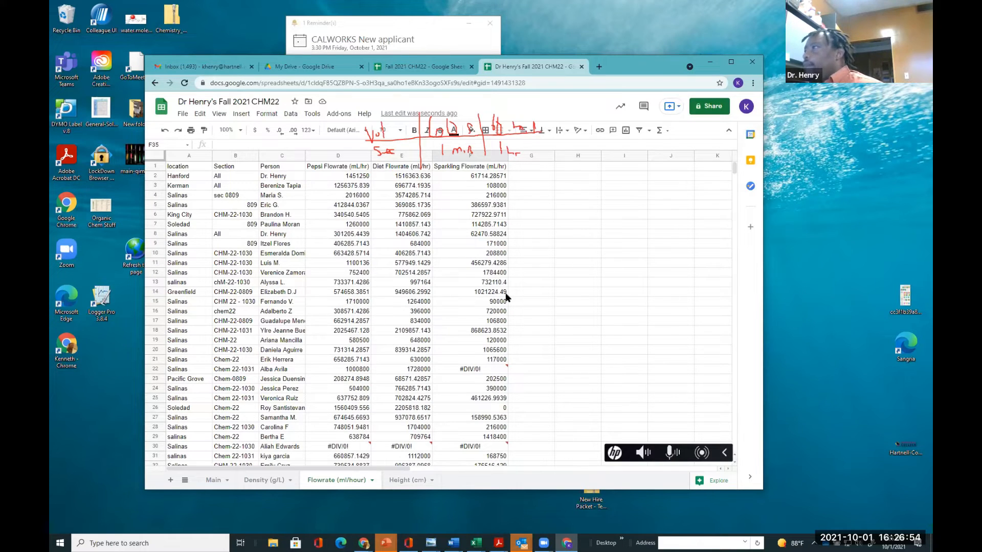
pyautogui.moveTo(273, 167); pyautogui.dragTo(348, 176)
pyautogui.moveTo(423, 187); pyautogui.dragTo(484, 440)
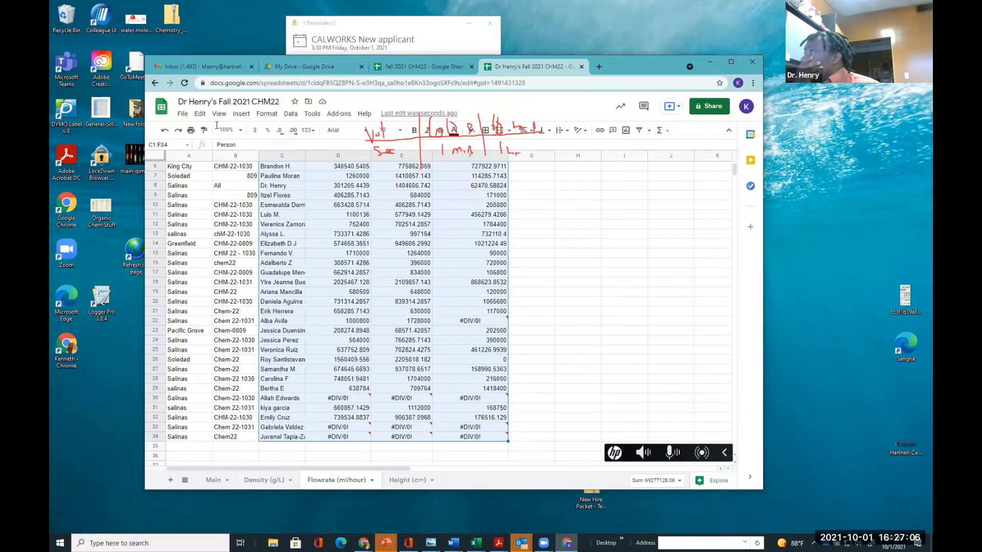
pyautogui.click(241, 113)
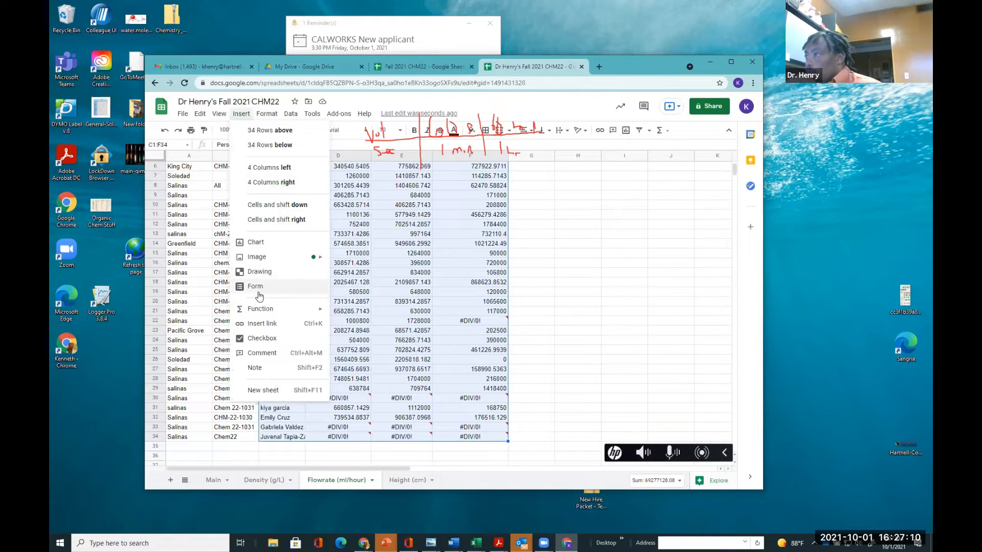
pyautogui.click(256, 244)
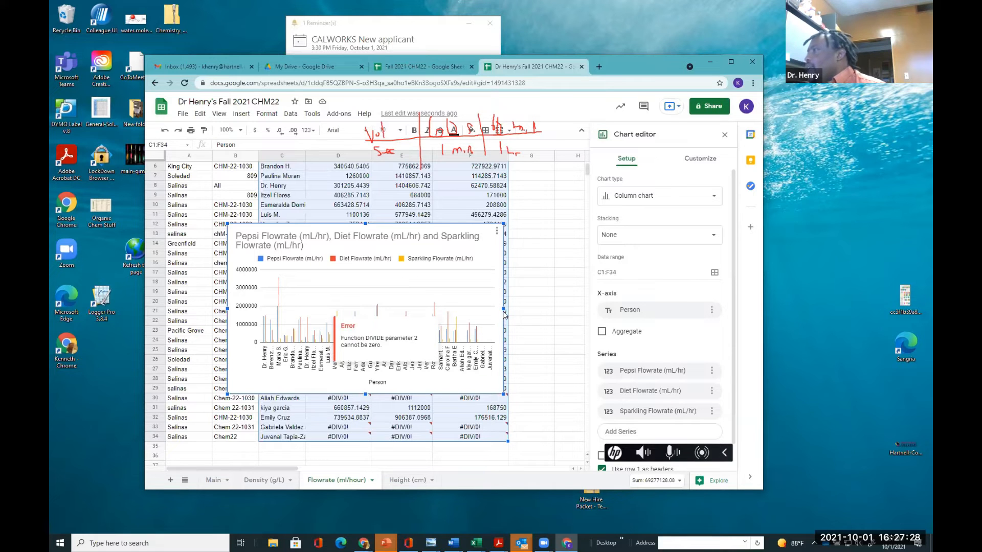
pyautogui.moveTo(506, 309); pyautogui.dragTo(559, 319)
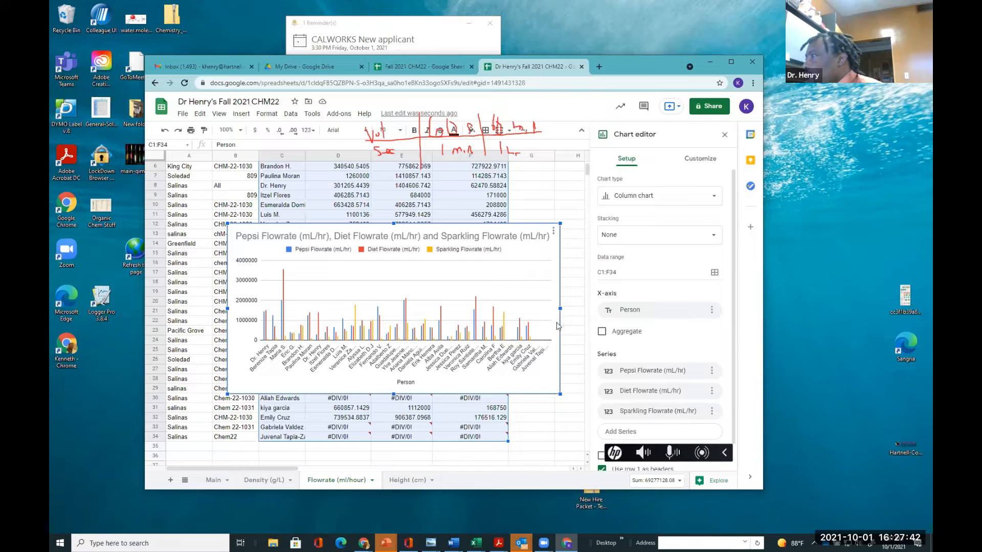
pyautogui.moveTo(559, 309); pyautogui.dragTo(579, 308)
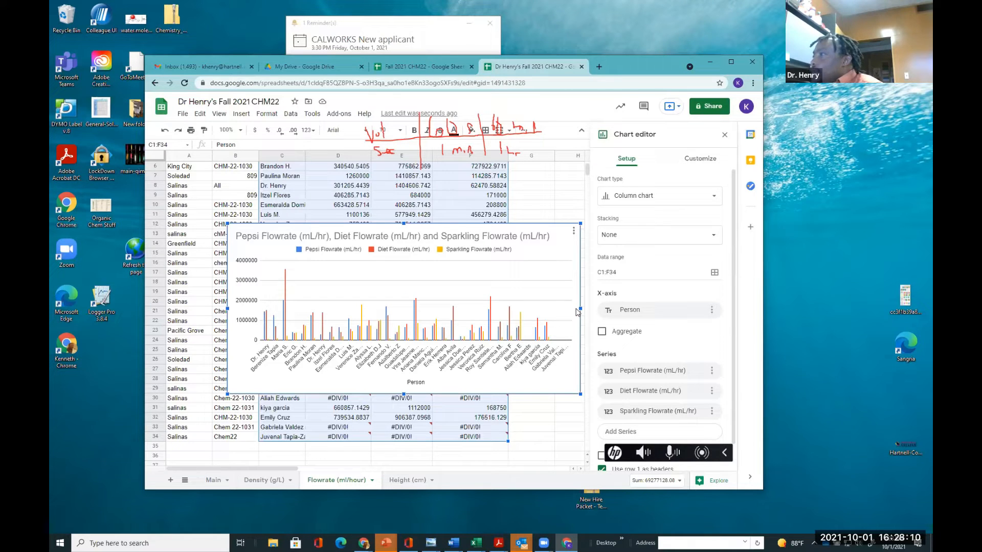
# Retitle the chart 'Comparison of Soda Flowrates during mentos explosion'
pyautogui.click(301, 243)
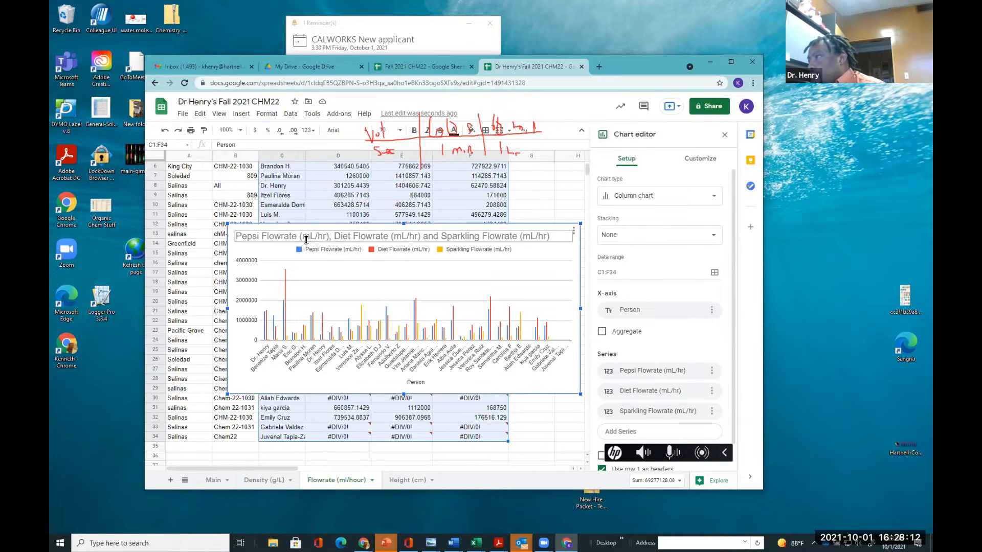
pyautogui.click(306, 240)
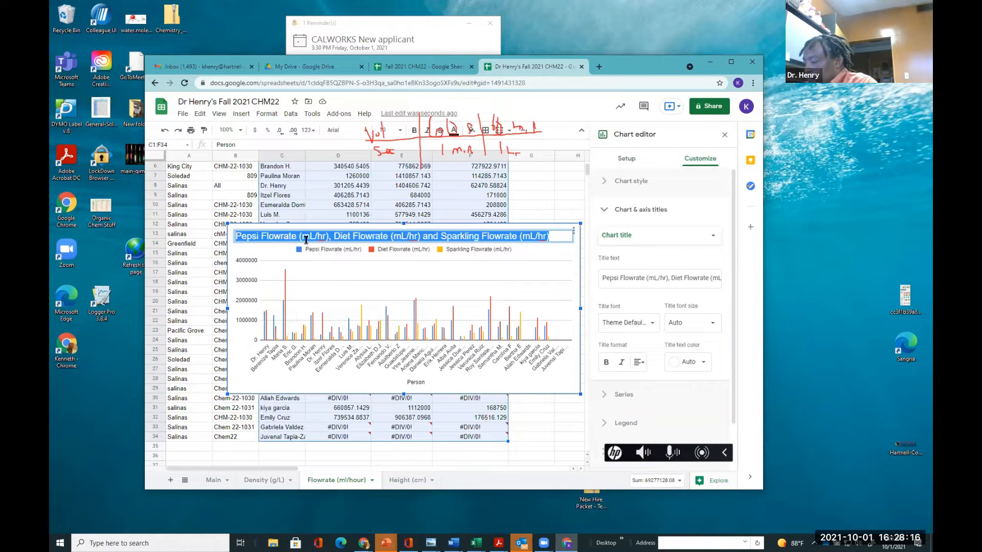
pyautogui.write('Compar')
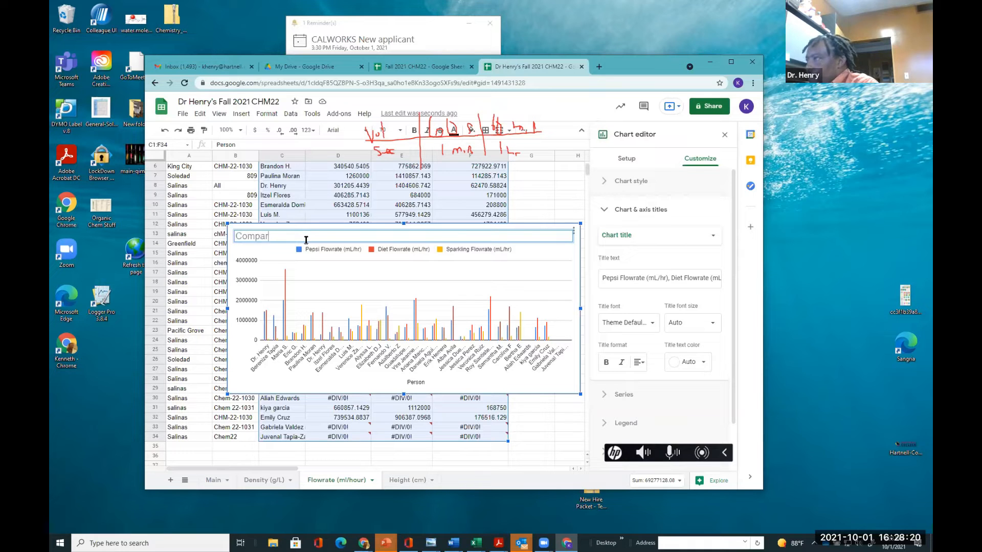
pyautogui.write('ison of')
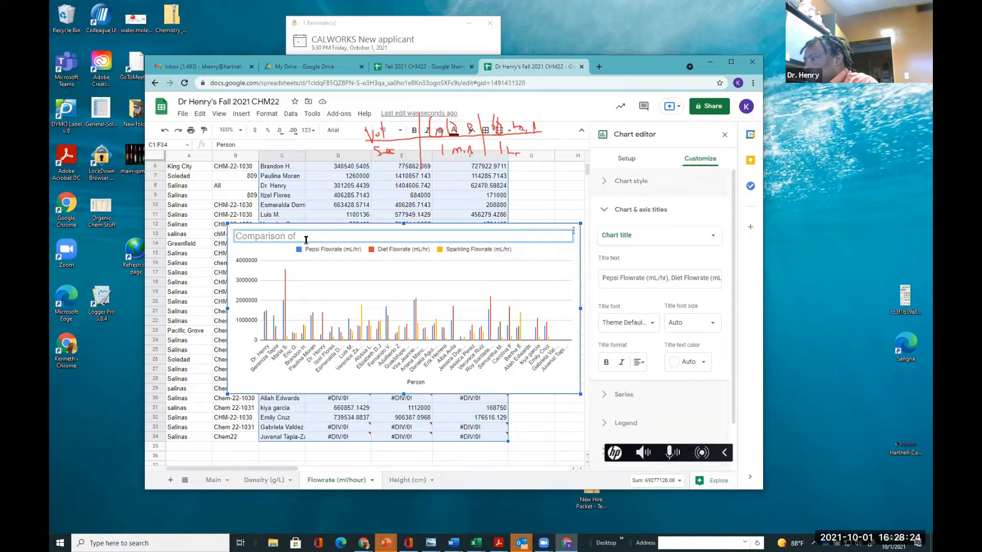
pyautogui.write(' Flo')
pyautogui.write('w')
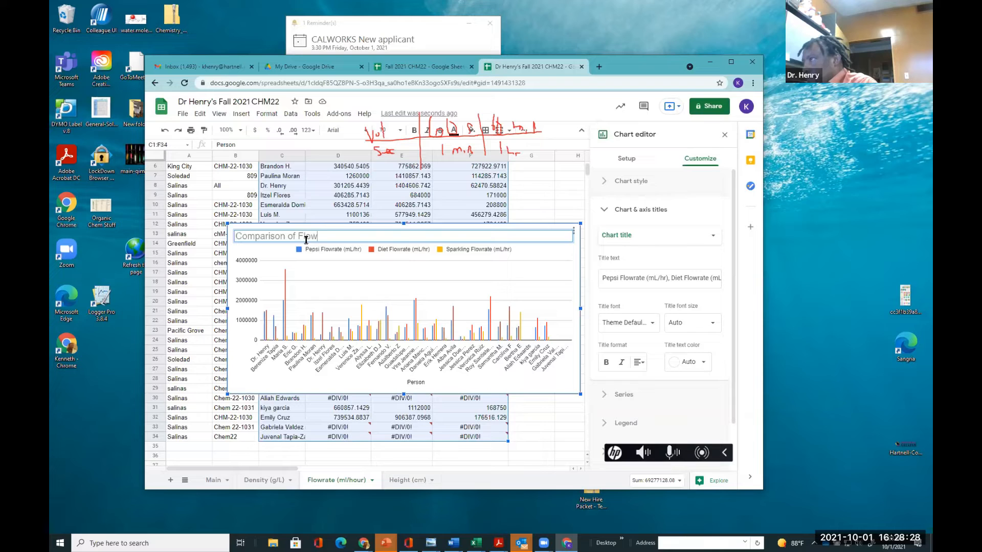
pyautogui.press('BackSpace')
pyautogui.press('BackSpace')
pyautogui.press('BackSpace')
pyautogui.press('BackSpace')
pyautogui.write('Soda Flowrate ')
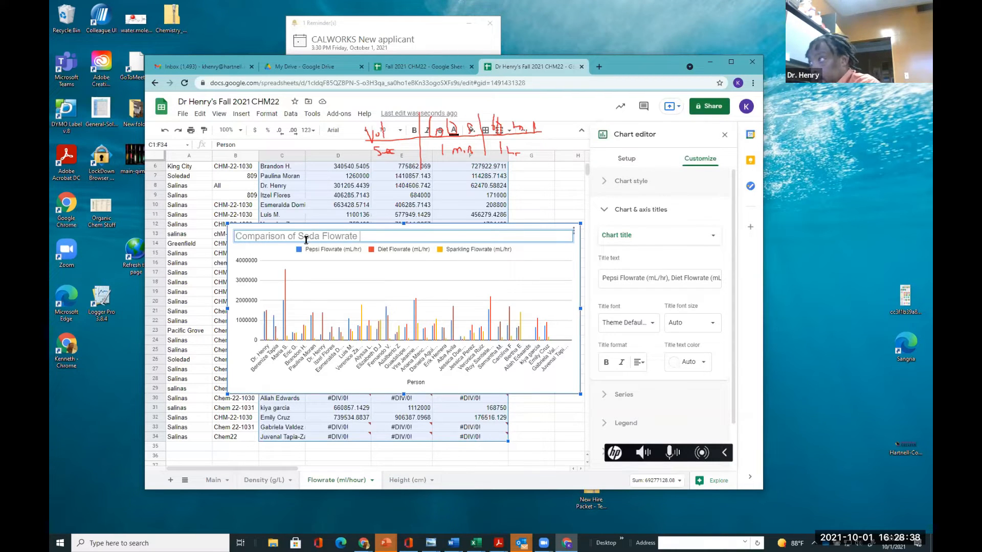
pyautogui.write('s during E')
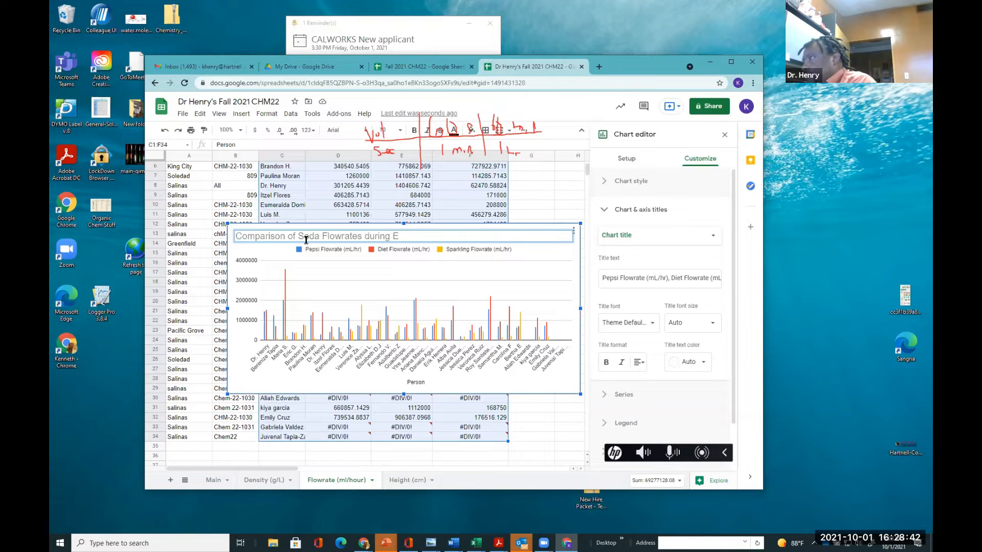
pyautogui.press('BackSpace')
pyautogui.write('mentos expl')
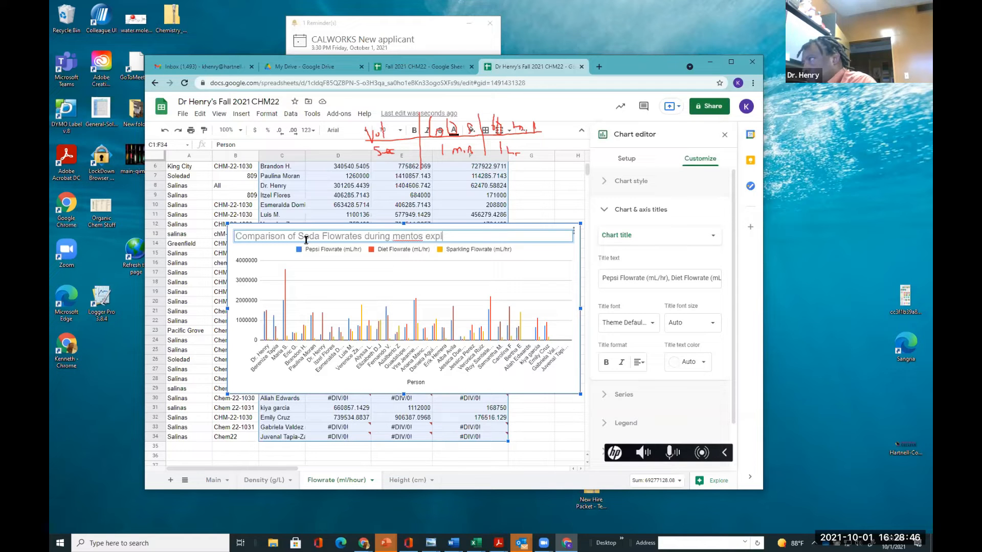
pyautogui.write('osion')
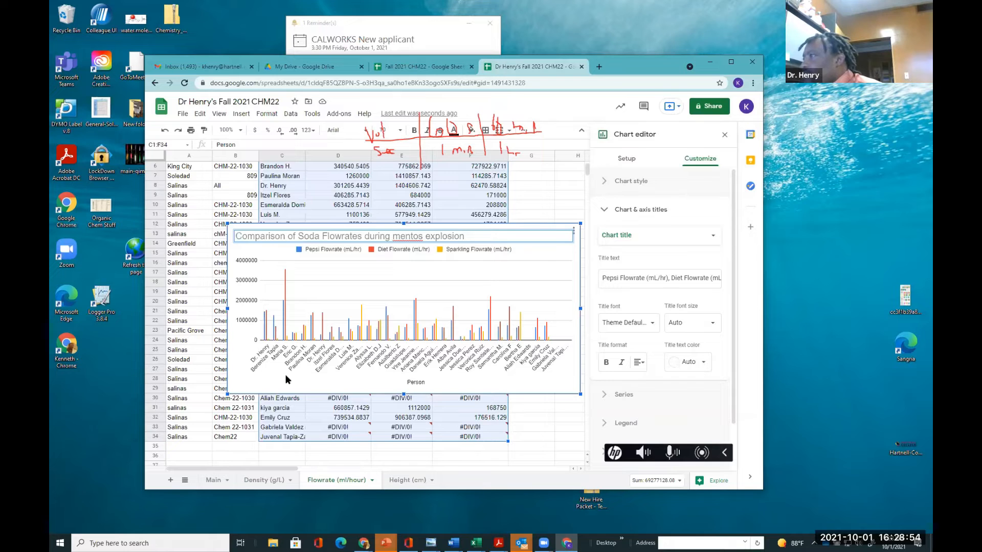
# Add the vertical axis title 'Flowrate ( ml/hr)' to the flowrate chart and close the chart editor
pyautogui.click(242, 320)
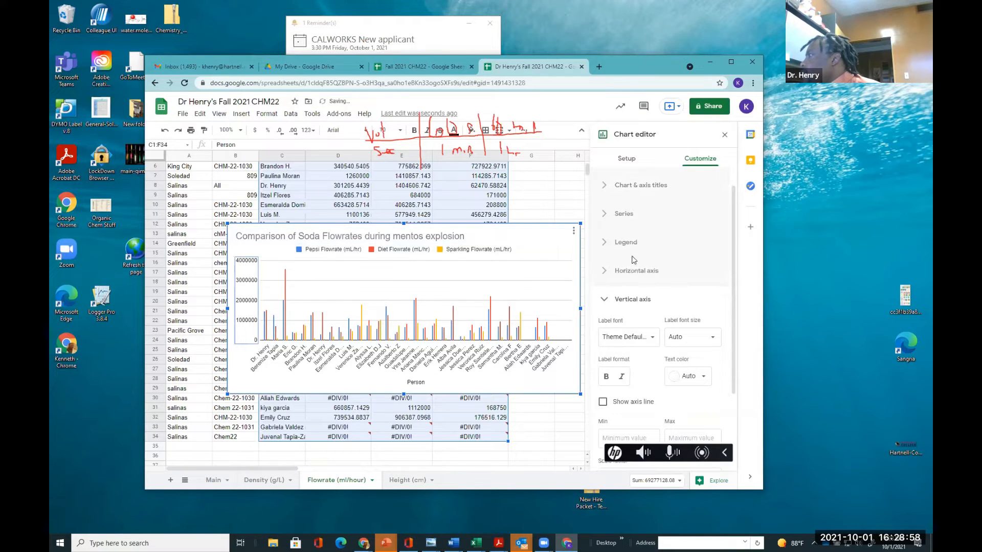
pyautogui.click(608, 185)
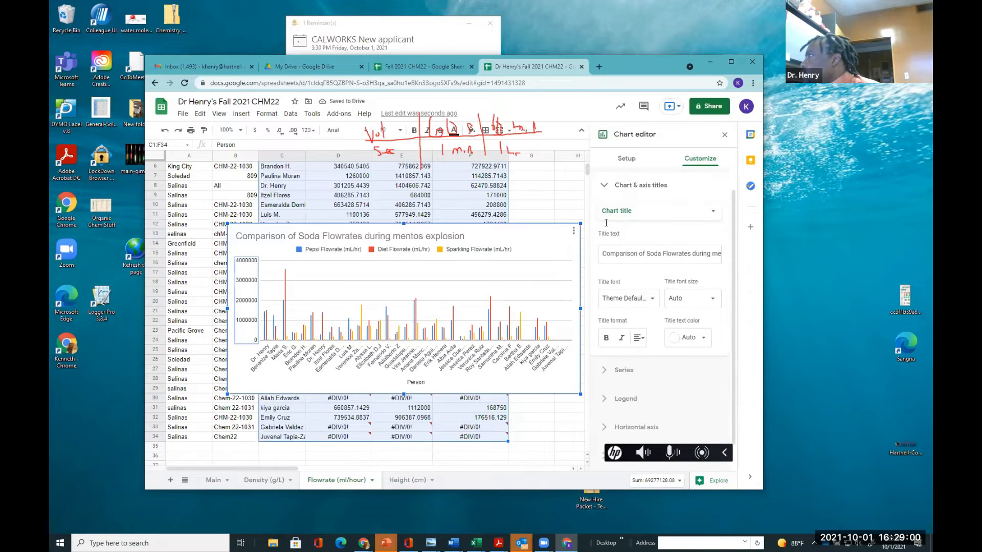
pyautogui.click(610, 215)
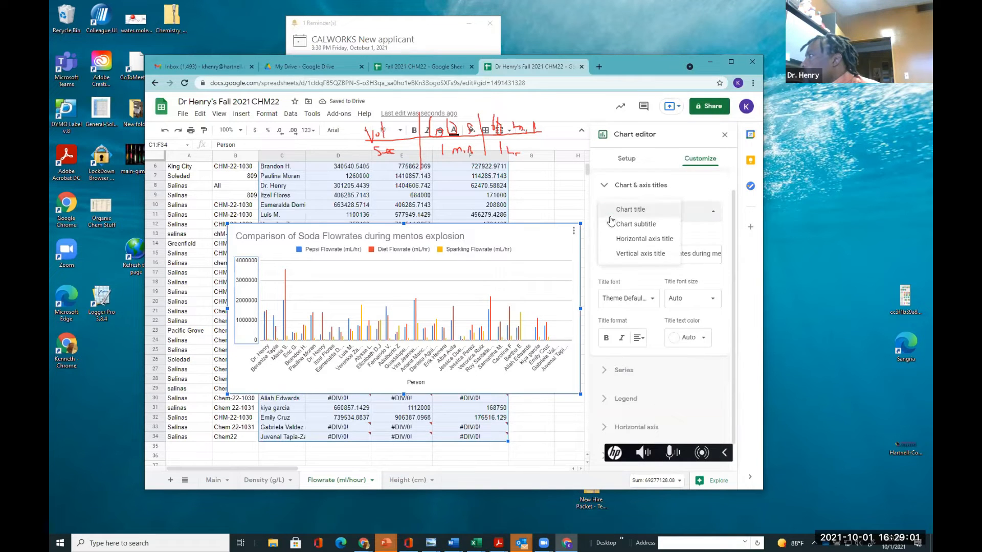
pyautogui.click(616, 254)
pyautogui.click(604, 250)
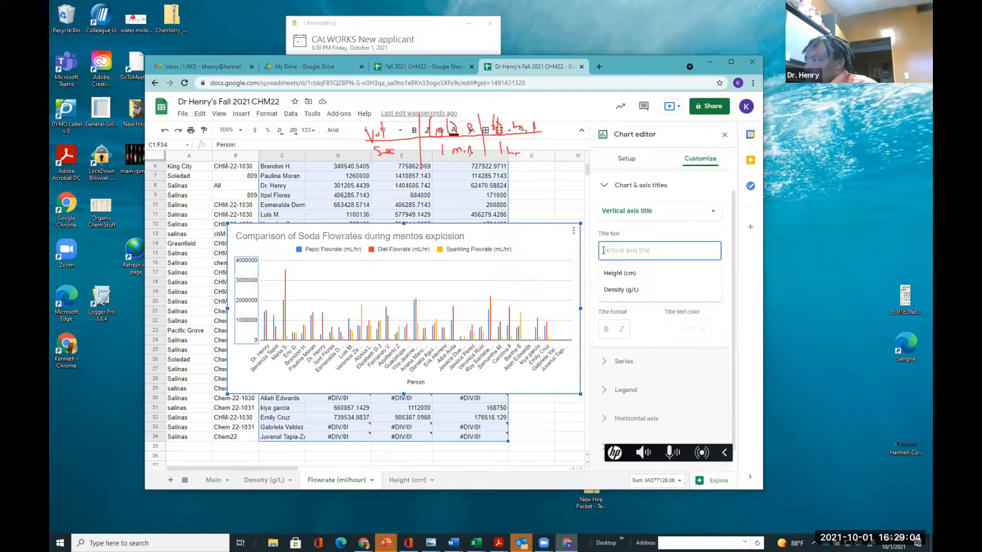
pyautogui.write('Flo')
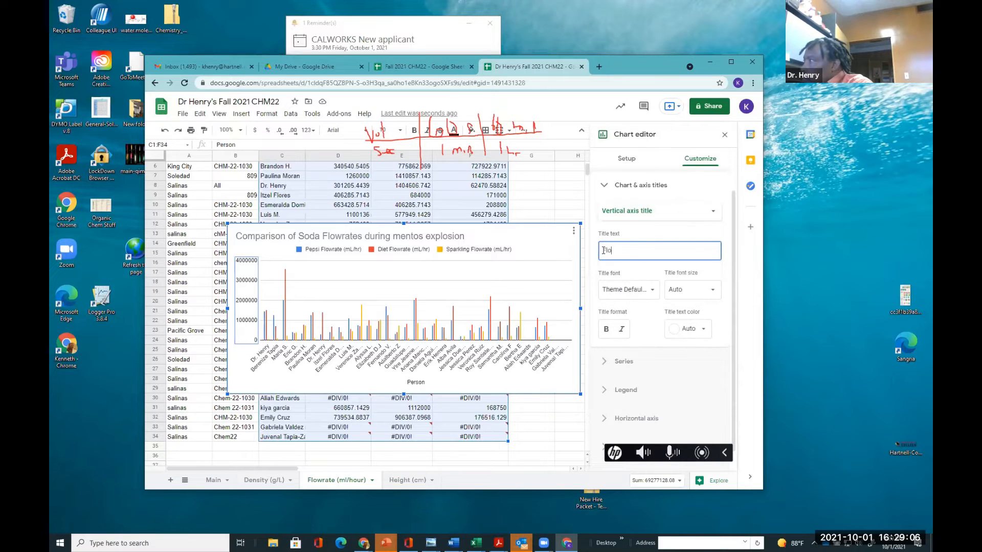
pyautogui.write('wrates')
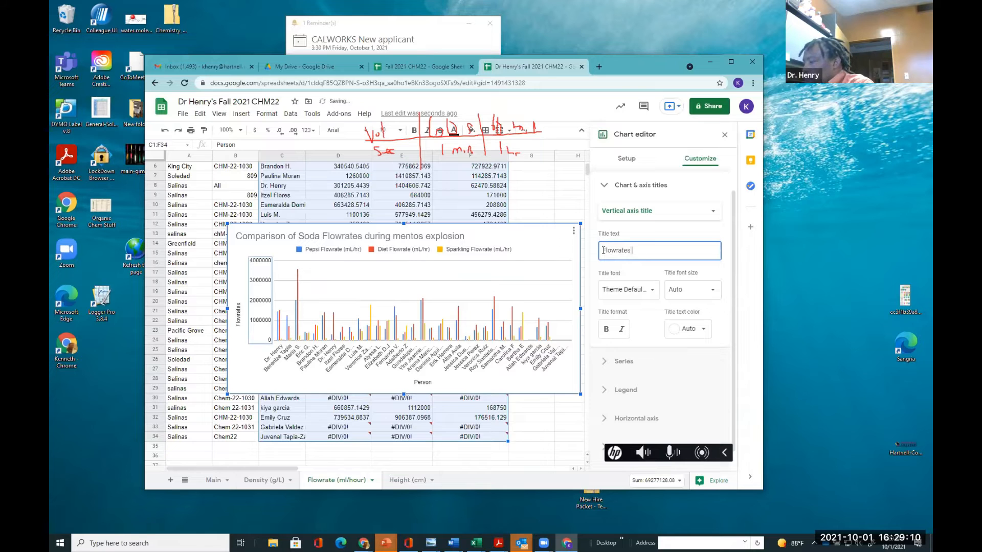
pyautogui.press('BackSpace')
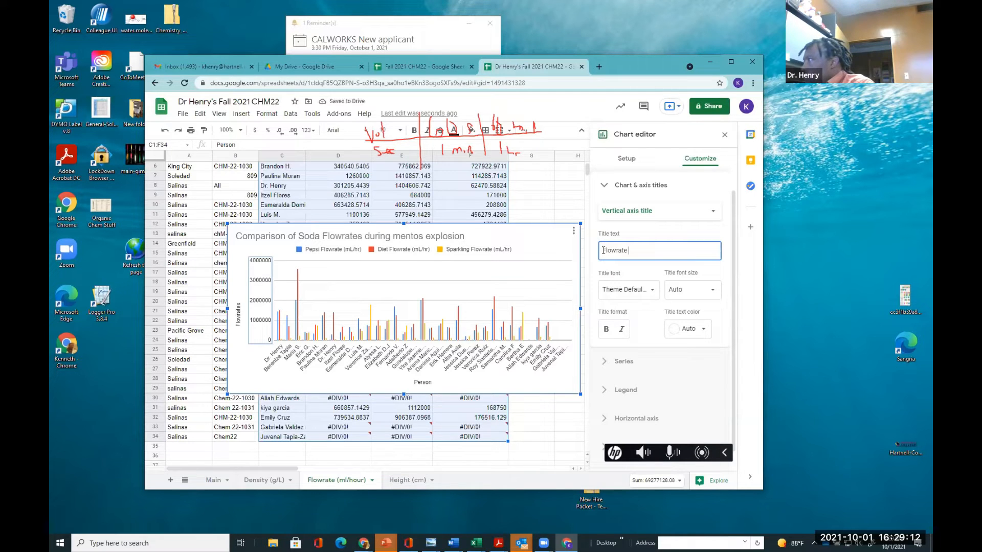
pyautogui.write('( ml')
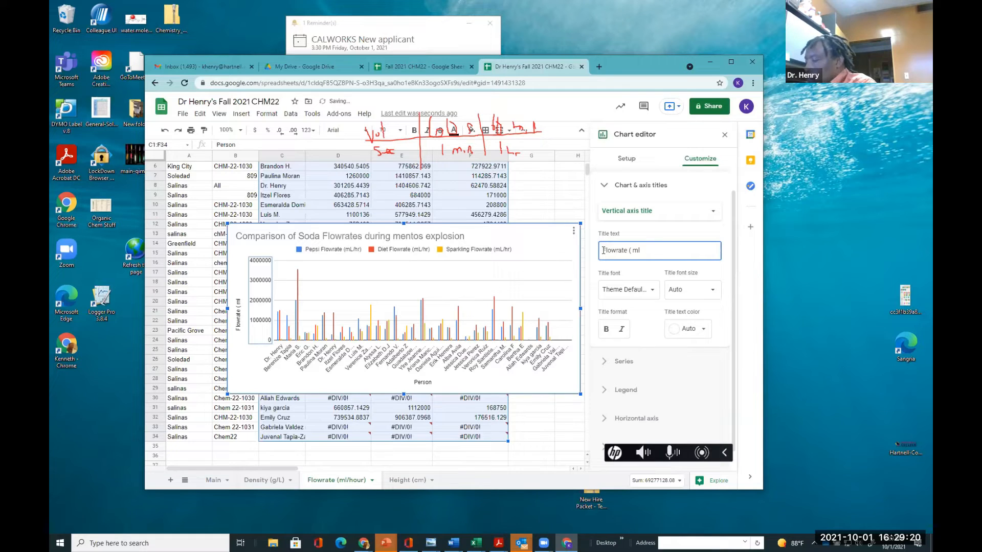
pyautogui.press('BackSpace')
pyautogui.press('BackSpace')
pyautogui.write('/h')
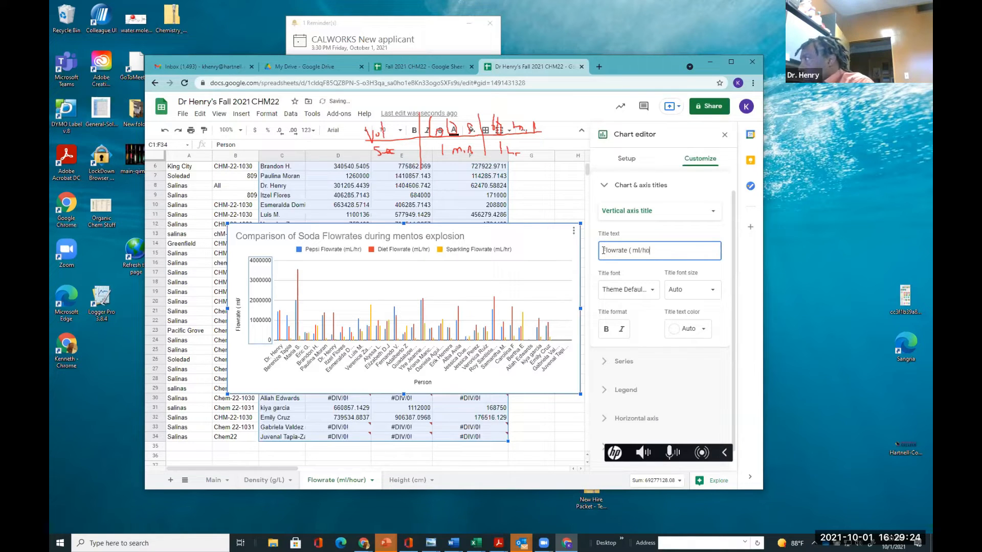
pyautogui.write('r')
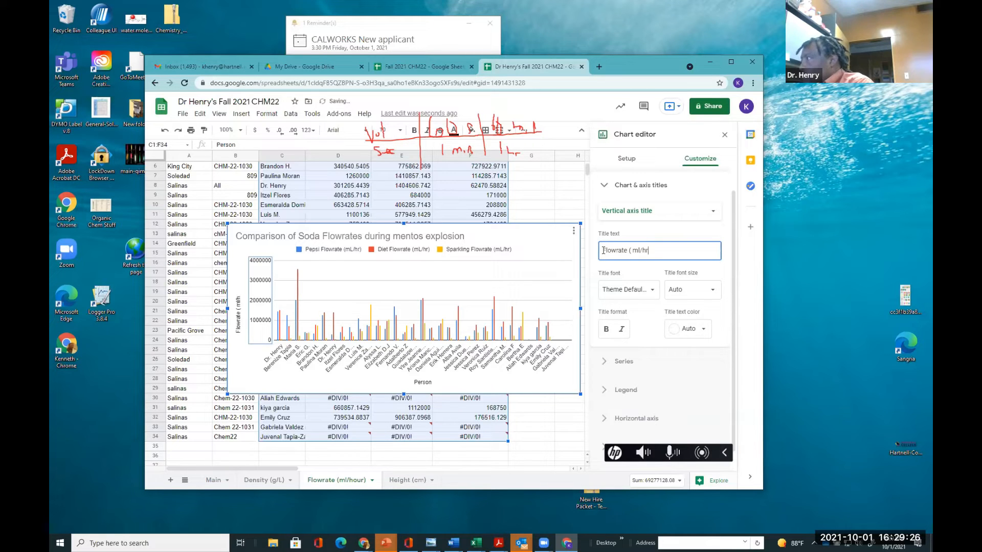
pyautogui.write(')')
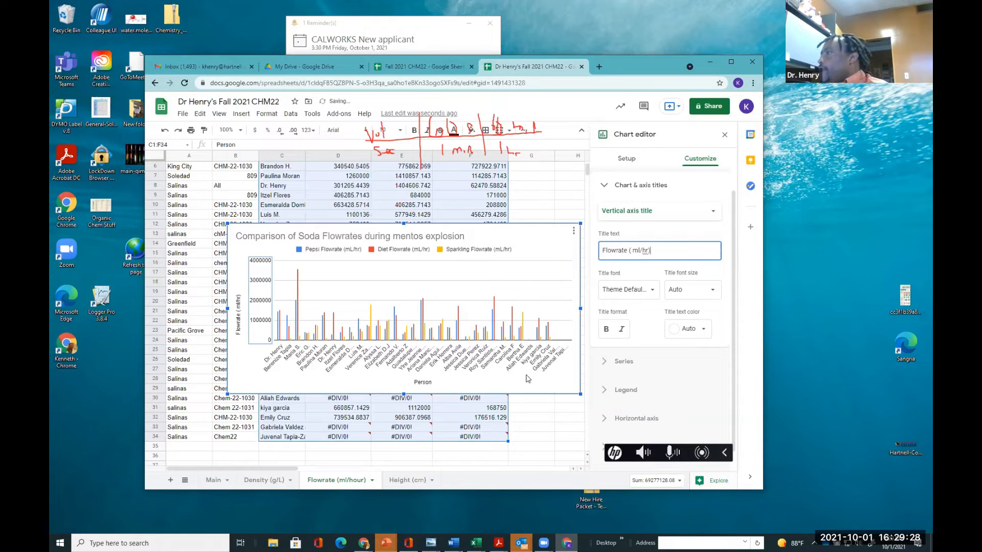
pyautogui.click(545, 439)
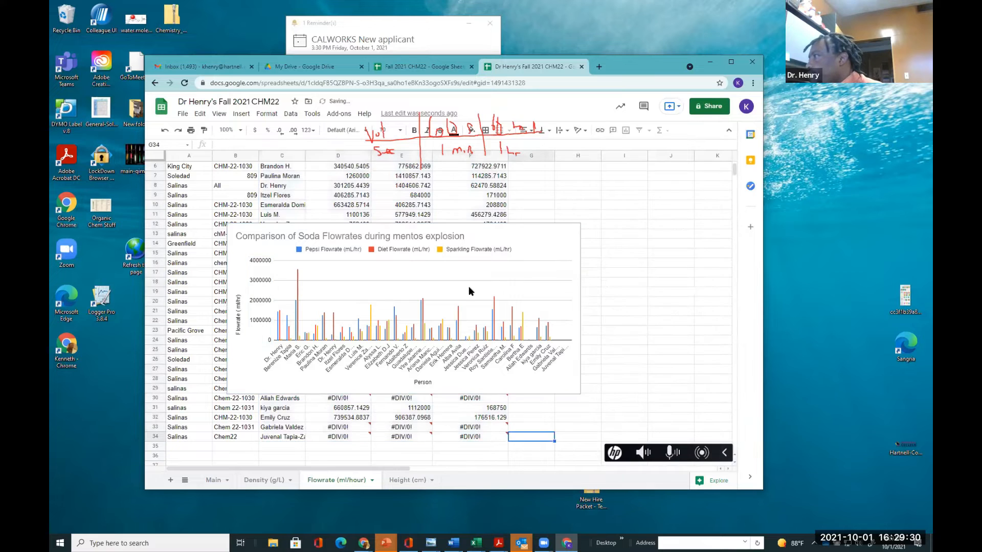
# Move the flowrate chart to the right of the data columns
pyautogui.moveTo(510, 236); pyautogui.dragTo(703, 256)
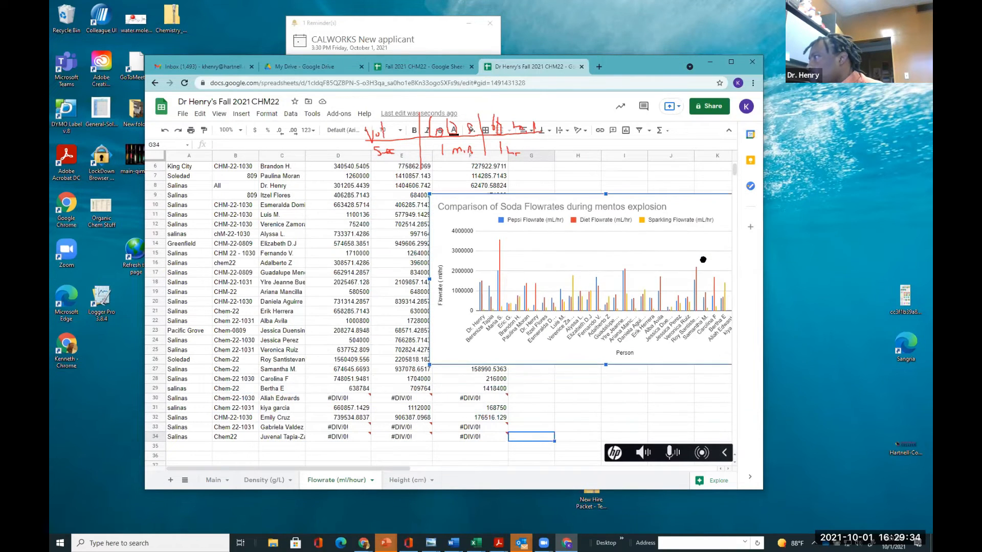
pyautogui.moveTo(603, 200); pyautogui.dragTo(693, 229)
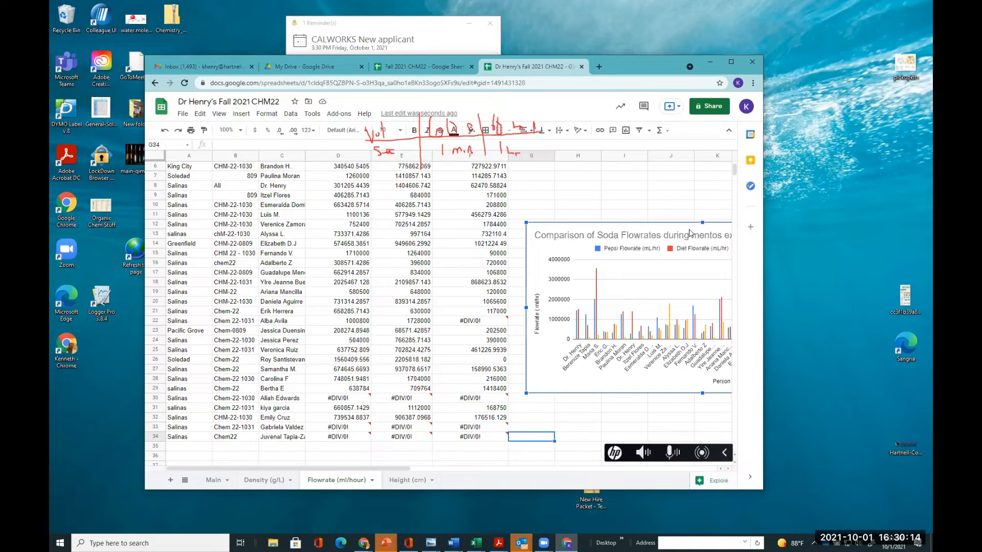
pyautogui.scroll(2, 509, 312)
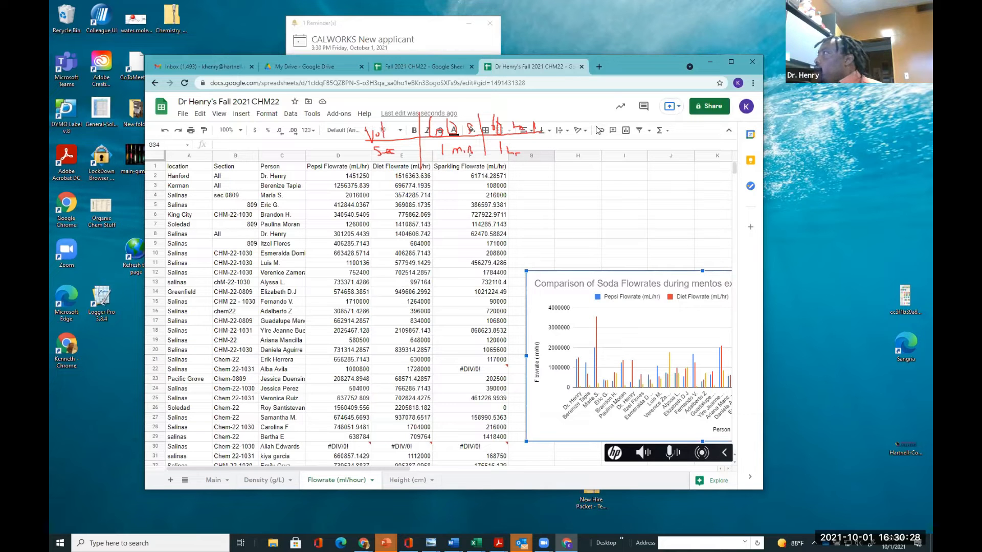
pyautogui.moveTo(622, 76)
pyautogui.mouseDown()
pyautogui.moveTo(615, 87)
pyautogui.moveTo(577, 87)
pyautogui.mouseUp()
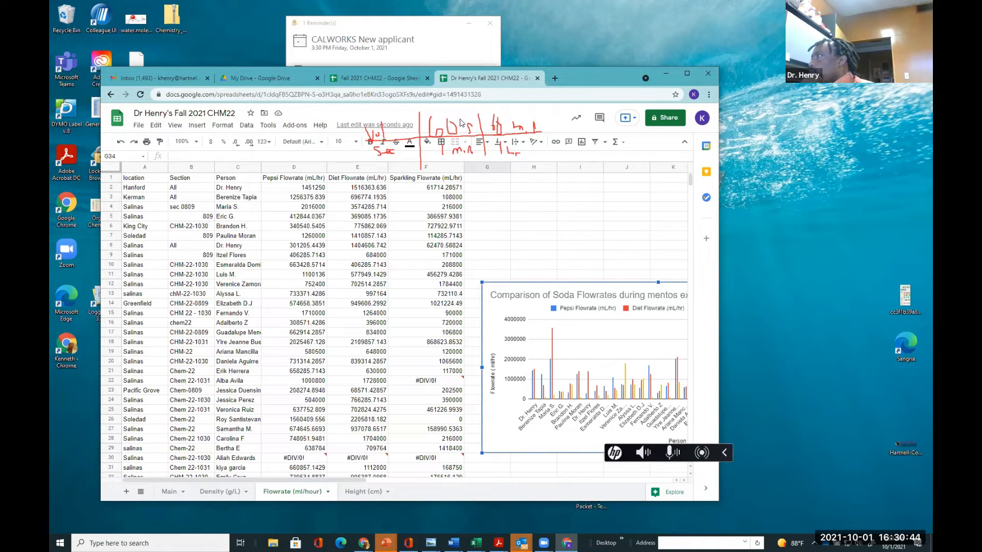
pyautogui.click(451, 84)
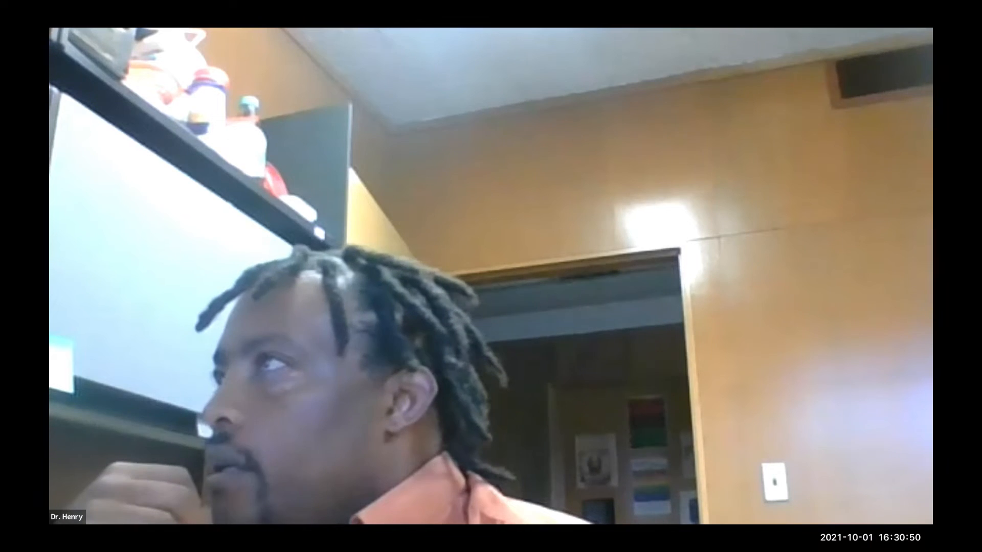
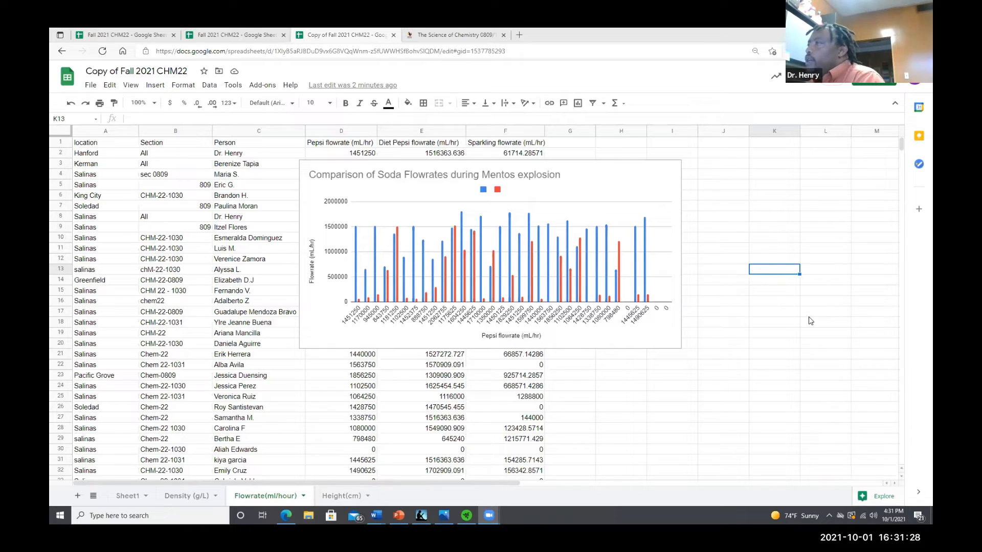
# Move the flowrate chart lower over the data columns and hide the side panel
pyautogui.moveTo(593, 180); pyautogui.dragTo(575, 227)
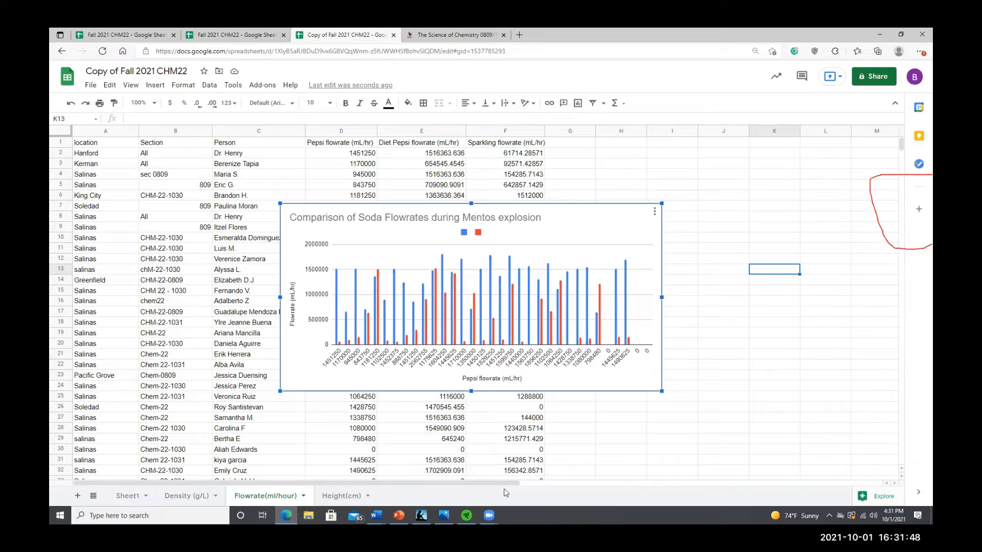
pyautogui.moveTo(498, 483); pyautogui.dragTo(654, 415)
pyautogui.click(918, 210)
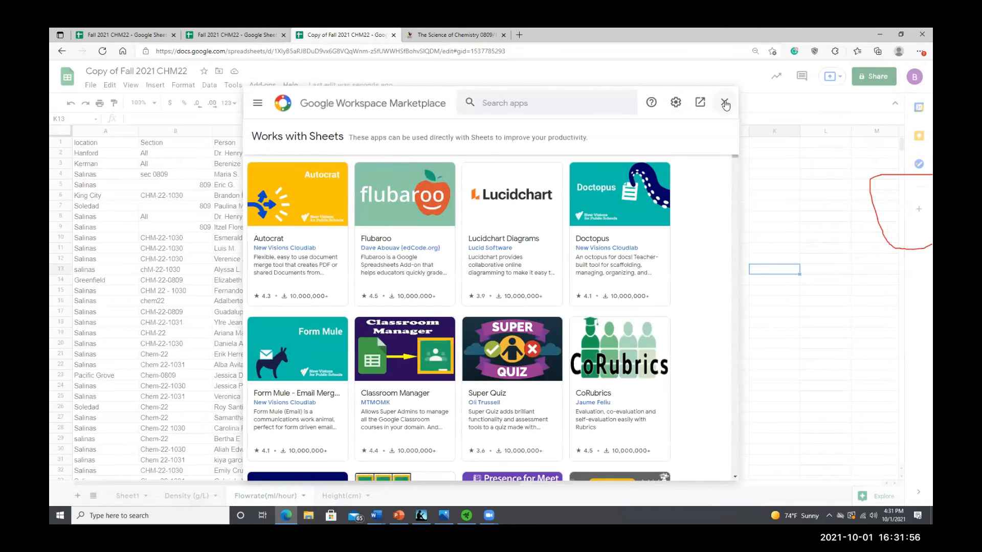
pyautogui.click(724, 101)
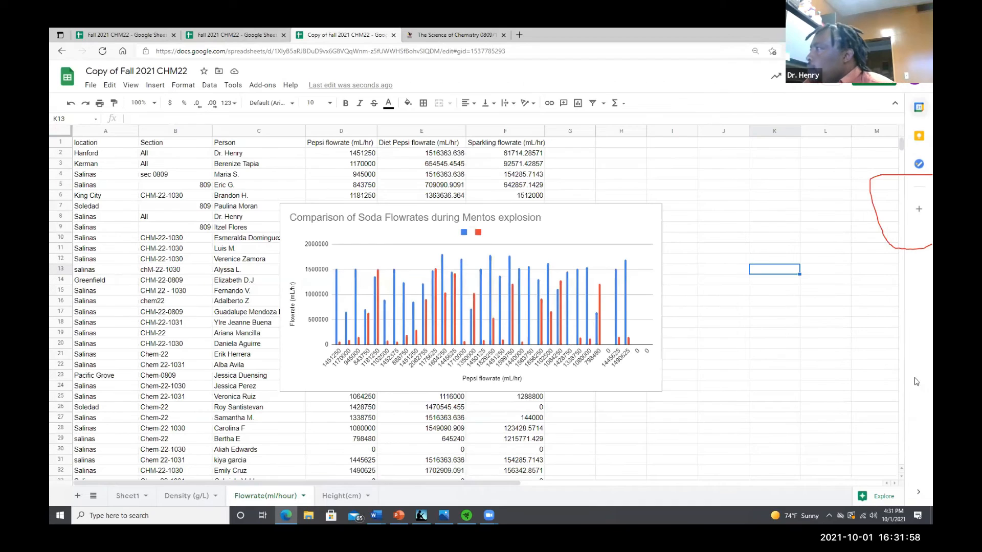
pyautogui.click(919, 492)
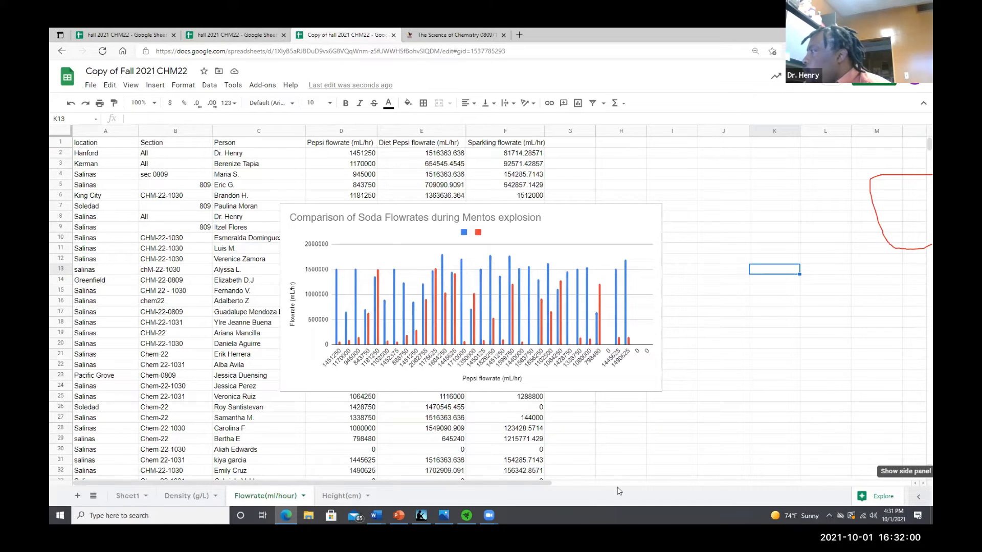
# Open the chart editor and review the flowrate chart's X-axis range options
pyautogui.click(564, 223)
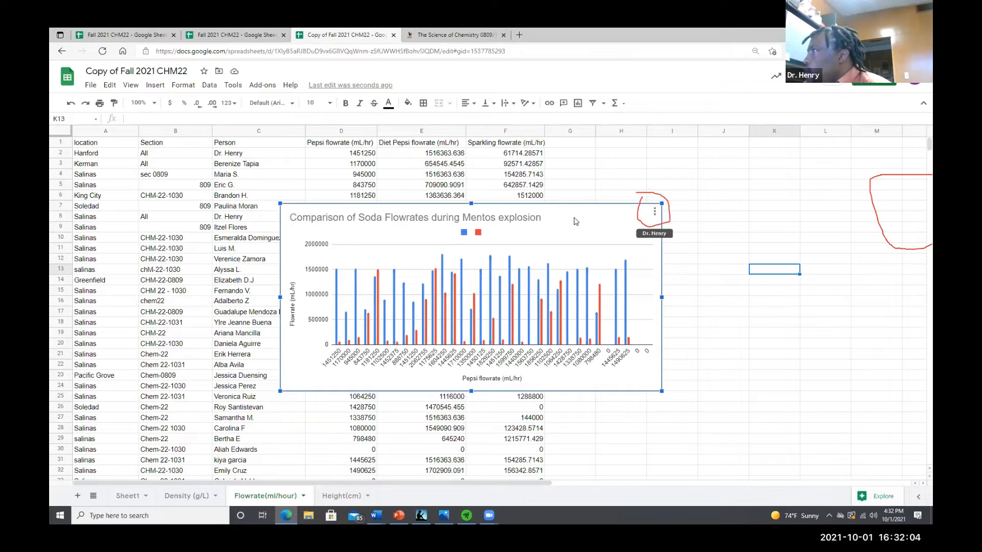
pyautogui.click(654, 211)
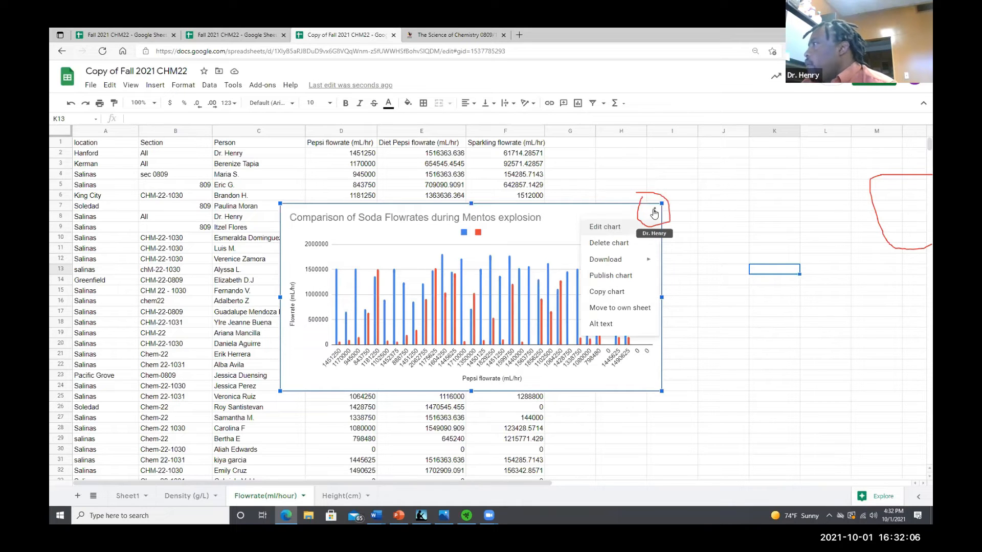
pyautogui.click(607, 229)
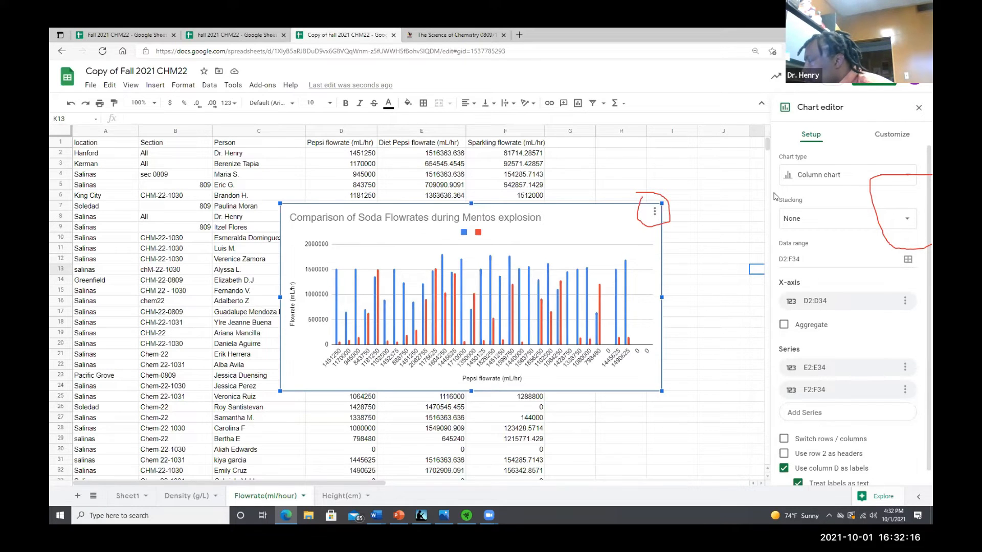
pyautogui.moveTo(802, 343); pyautogui.dragTo(802, 348)
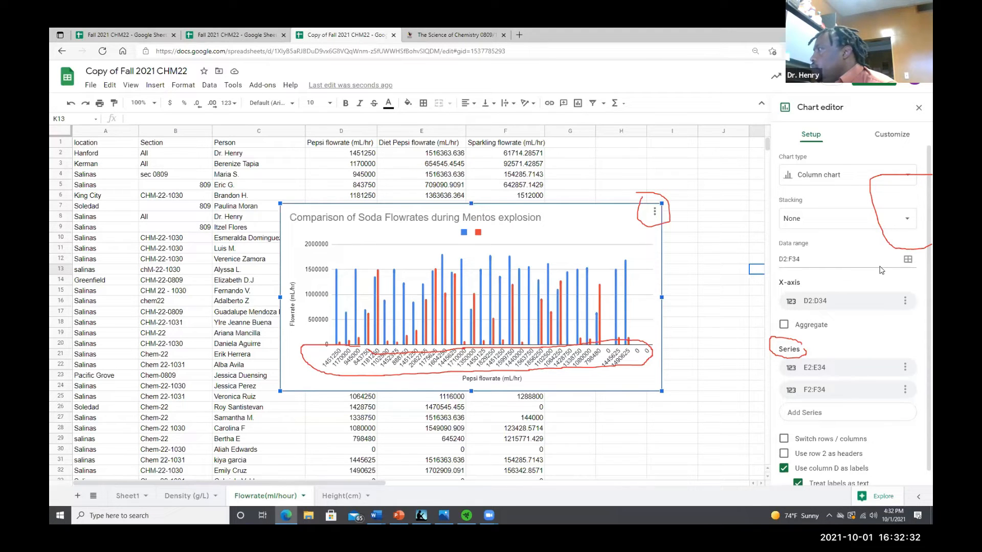
pyautogui.moveTo(808, 295); pyautogui.dragTo(800, 306)
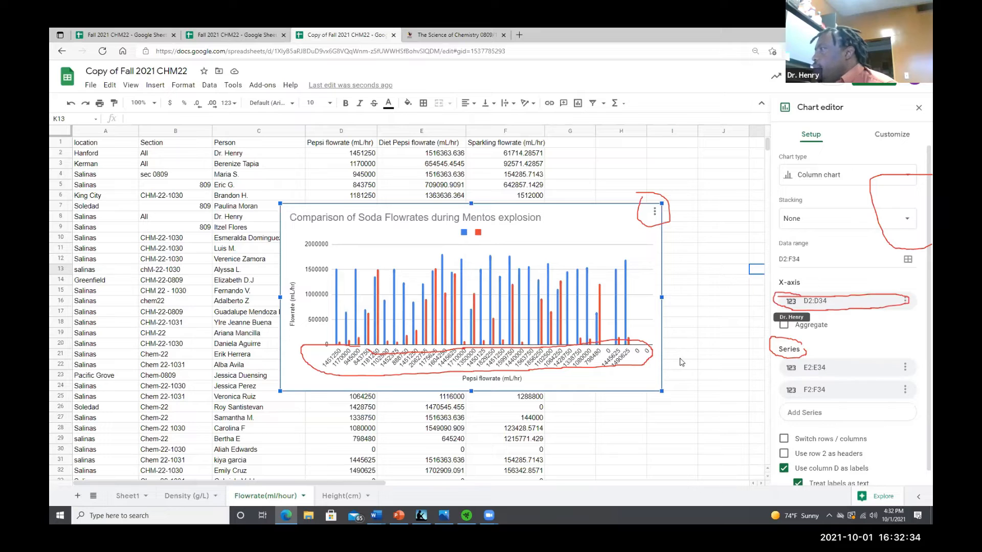
pyautogui.click(804, 302)
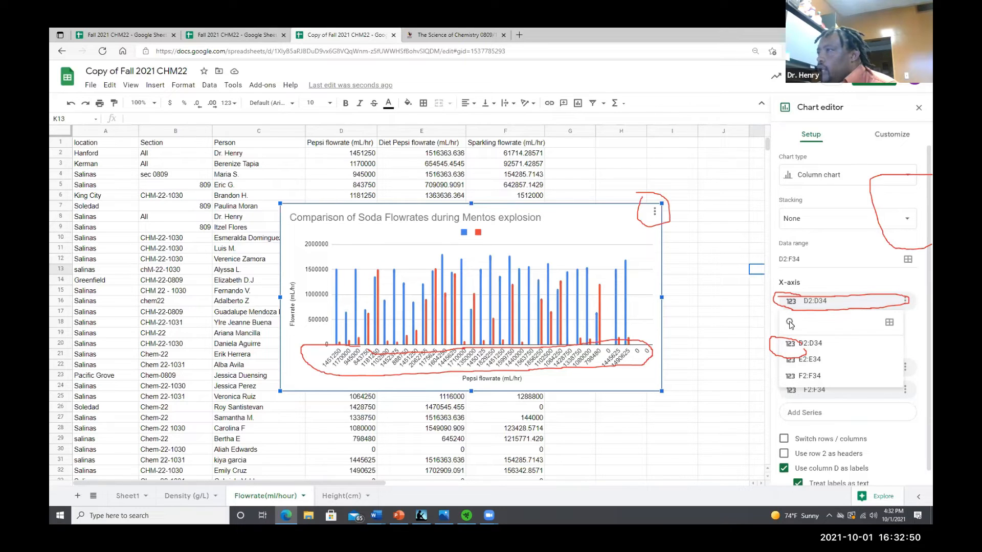
# Select the Person column C to examine its data
pyautogui.click(264, 133)
pyautogui.moveTo(246, 139); pyautogui.dragTo(229, 442)
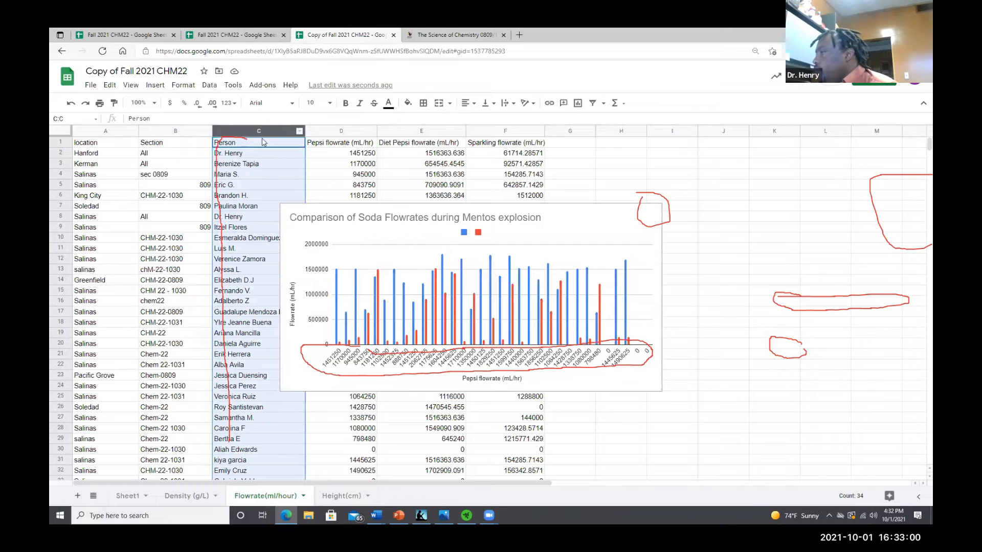
pyautogui.scroll(-5, 252, 176)
pyautogui.scroll(5, 251, 176)
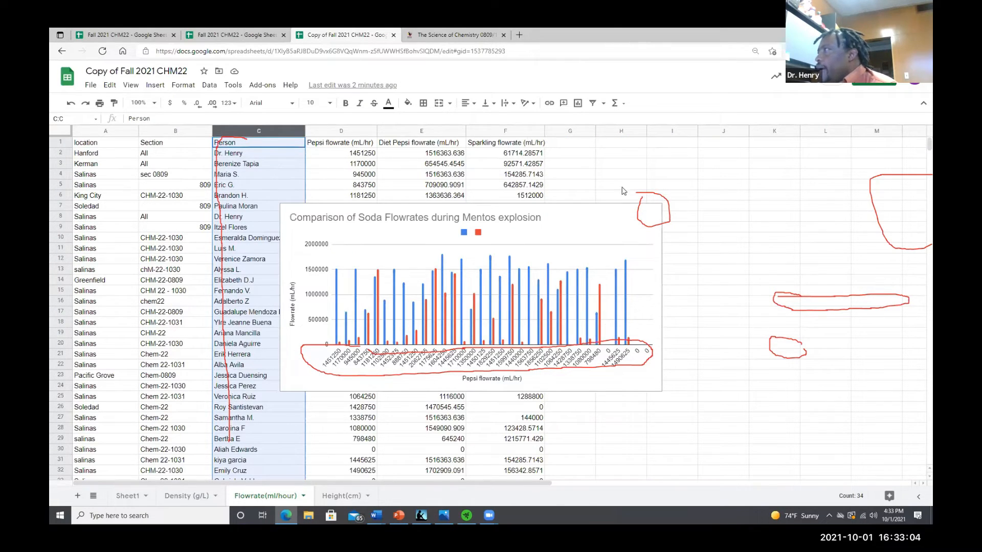
# Reopen the chart editor and remove the D2:D34 X-axis from the flowrate chart
pyautogui.click(637, 217)
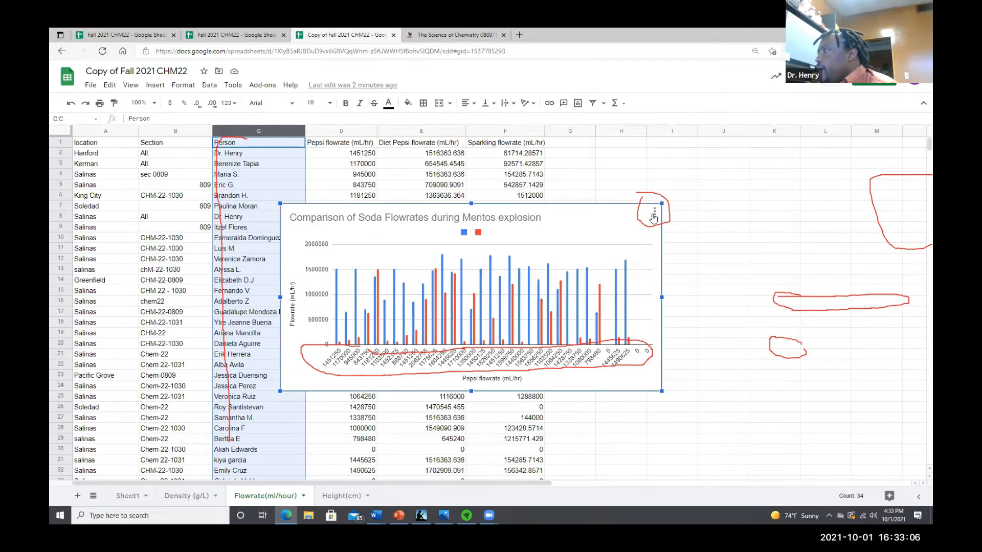
pyautogui.click(655, 211)
pyautogui.click(633, 226)
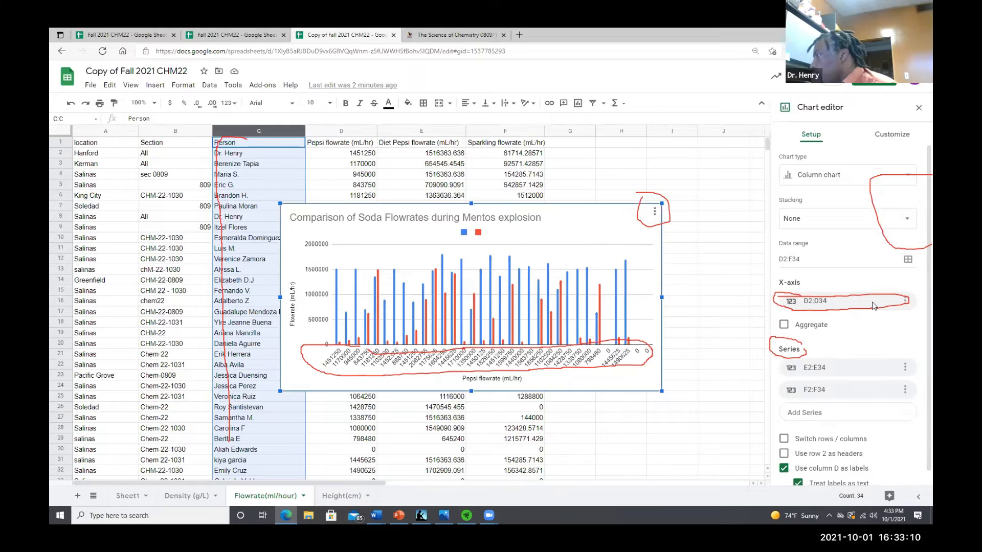
pyautogui.click(905, 302)
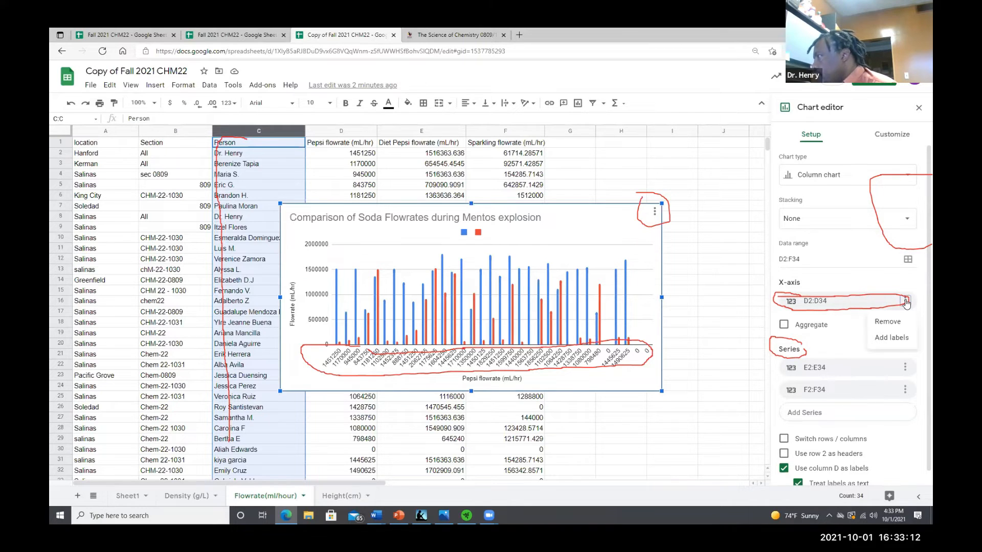
pyautogui.click(888, 321)
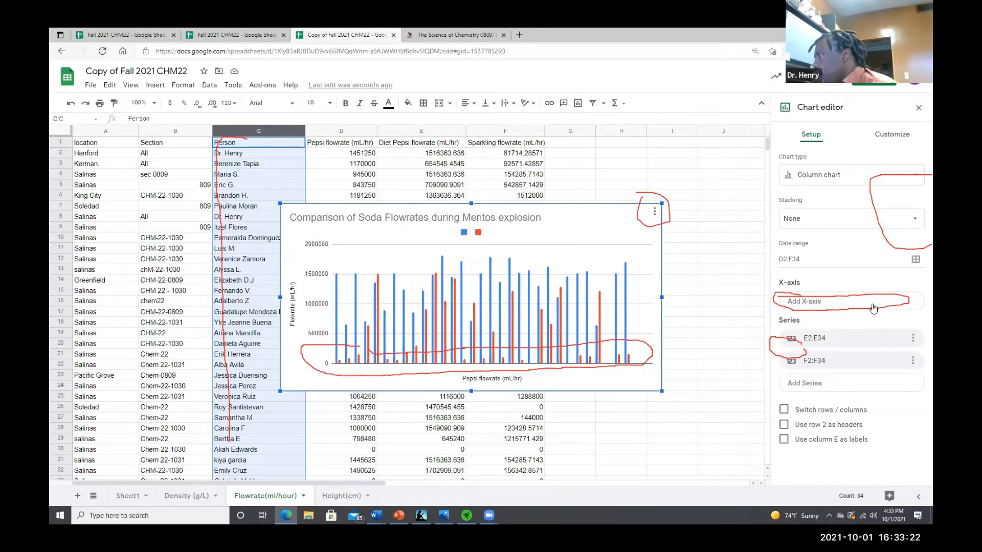
# Add a new X-axis using the Person range C1:C34 selected on the sheet
pyautogui.moveTo(827, 296); pyautogui.dragTo(824, 308)
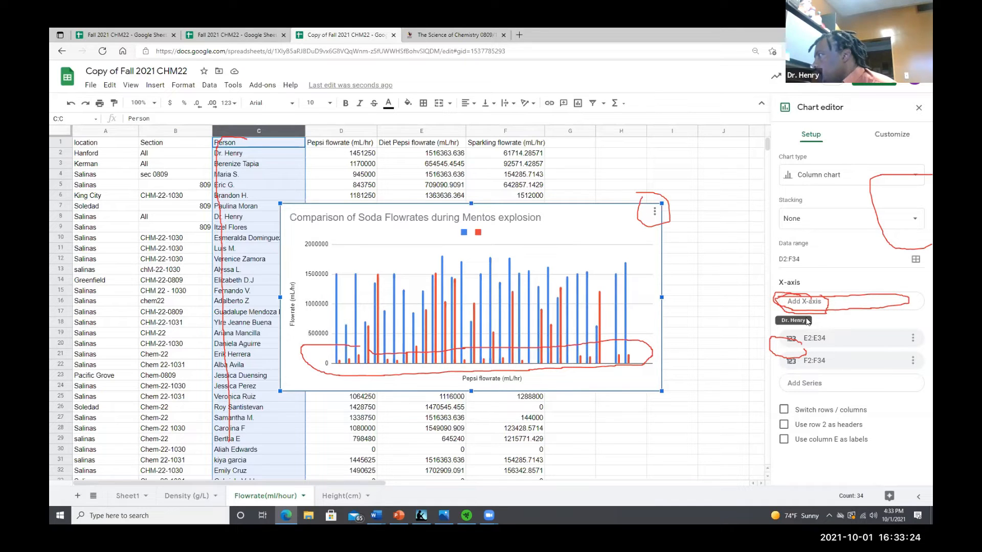
pyautogui.click(838, 307)
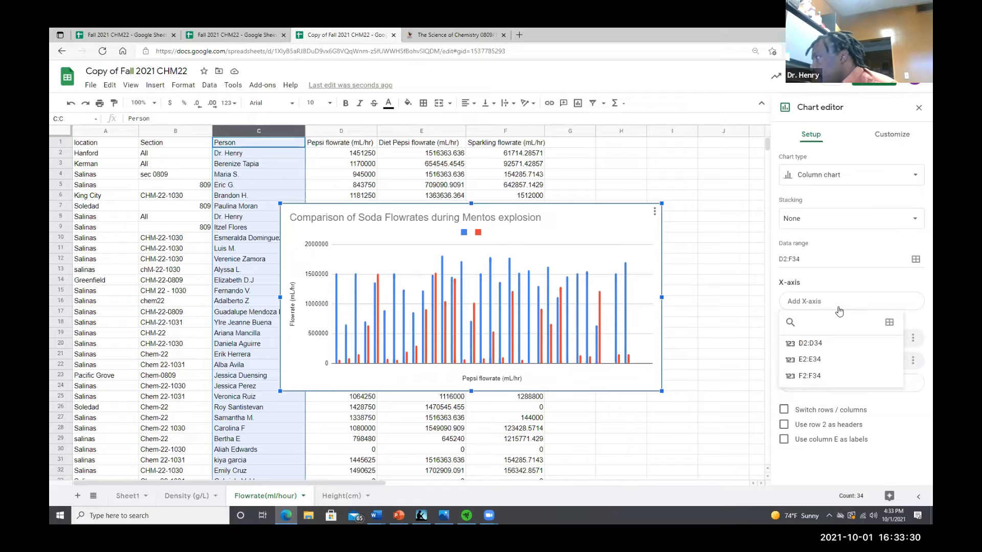
pyautogui.moveTo(823, 300); pyautogui.dragTo(821, 294)
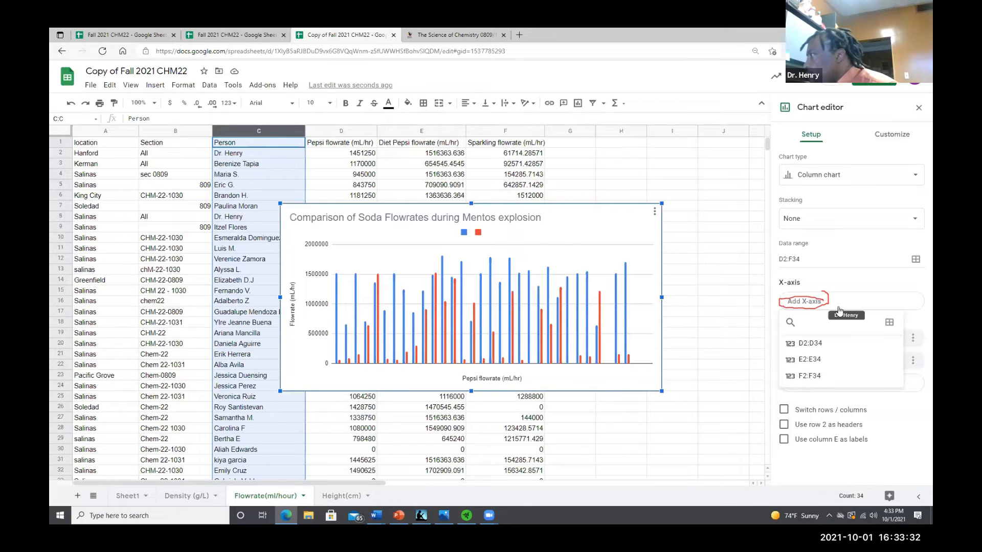
pyautogui.click(811, 306)
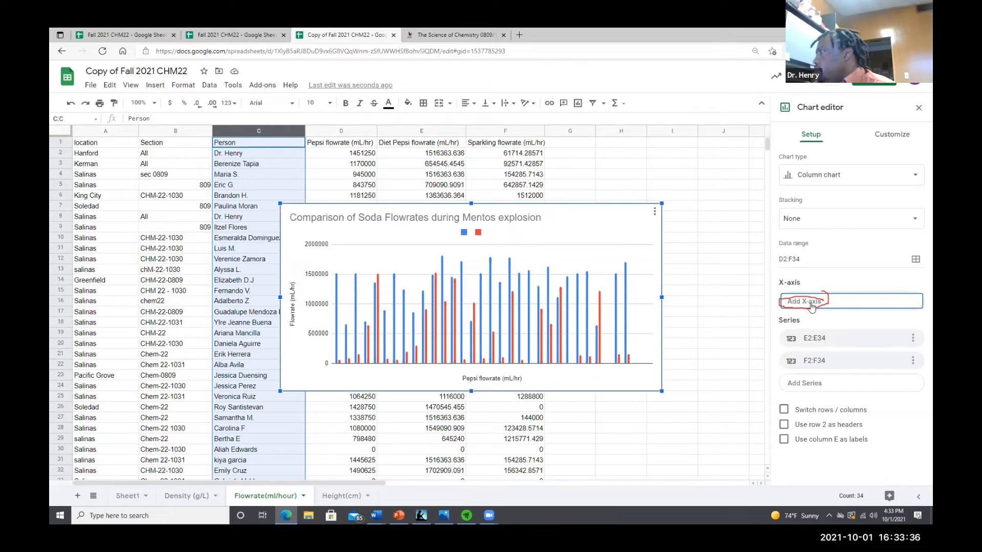
pyautogui.click(811, 307)
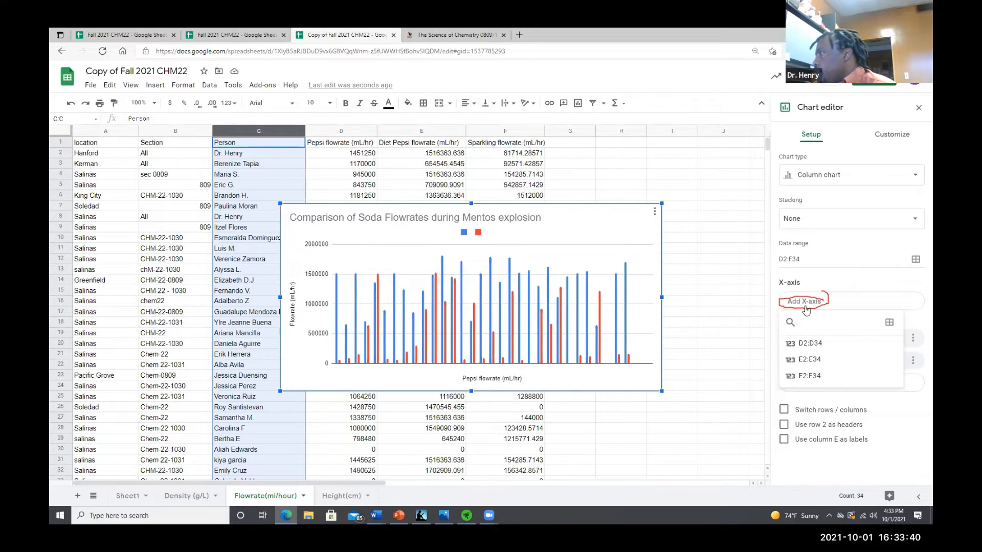
pyautogui.click(888, 322)
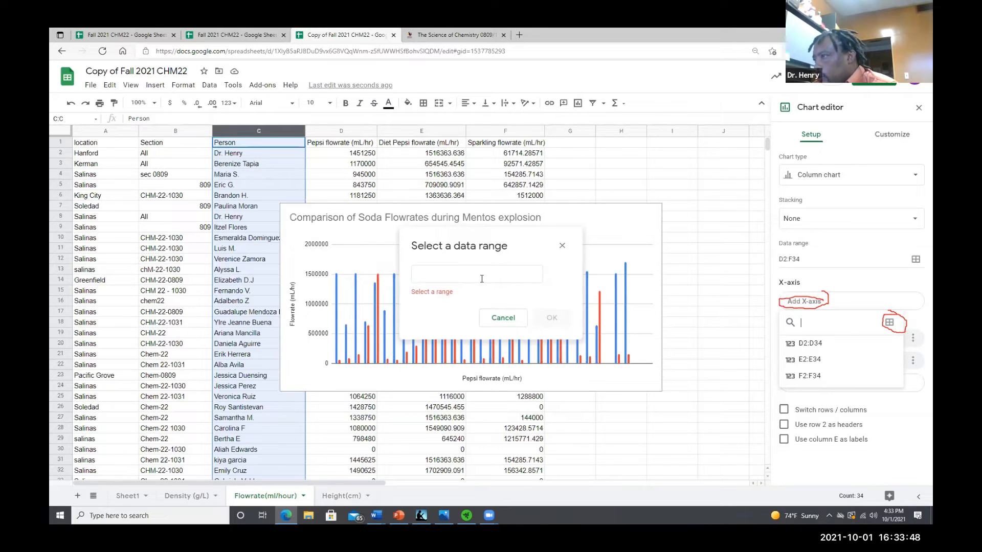
pyautogui.click(481, 277)
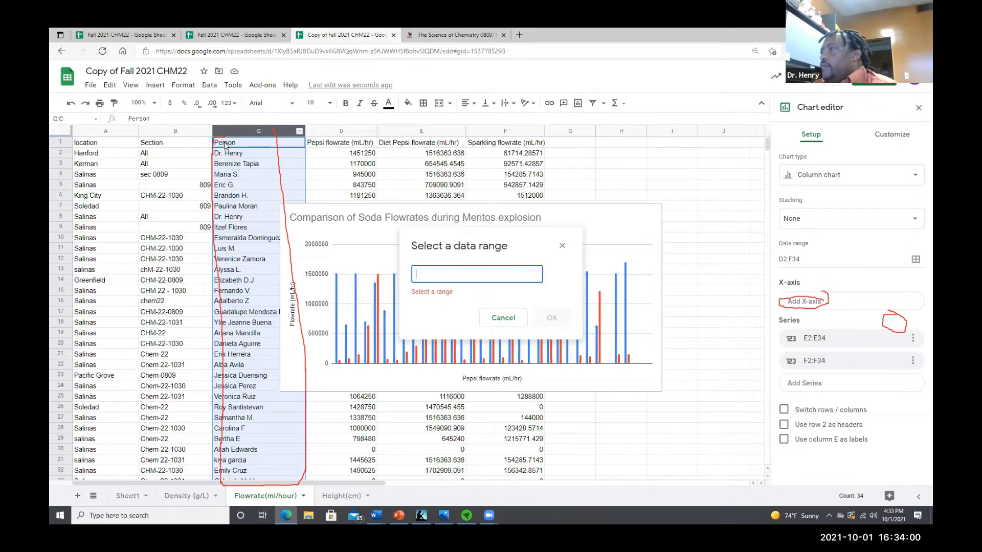
pyautogui.moveTo(224, 146); pyautogui.dragTo(266, 327)
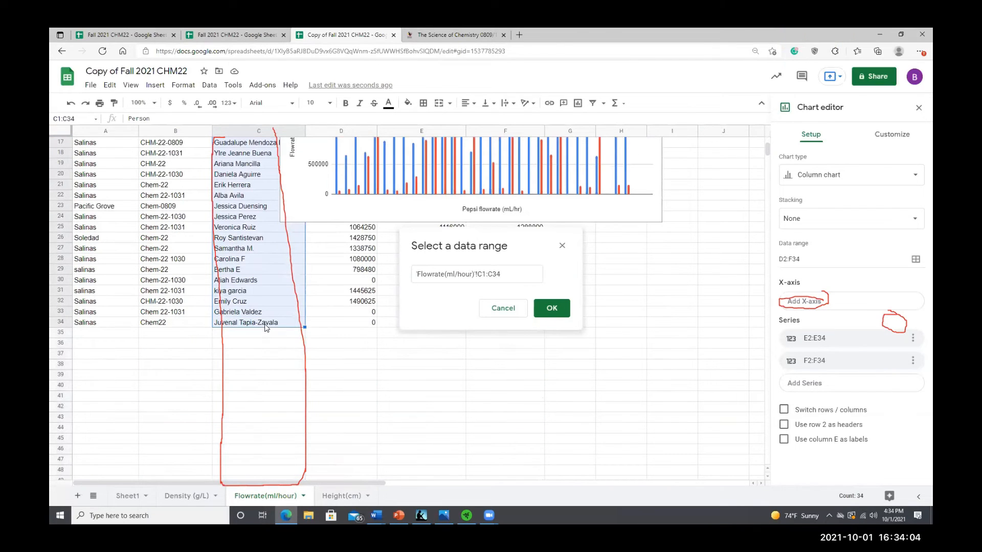
pyautogui.scroll(3, 334, 319)
pyautogui.scroll(2, 334, 318)
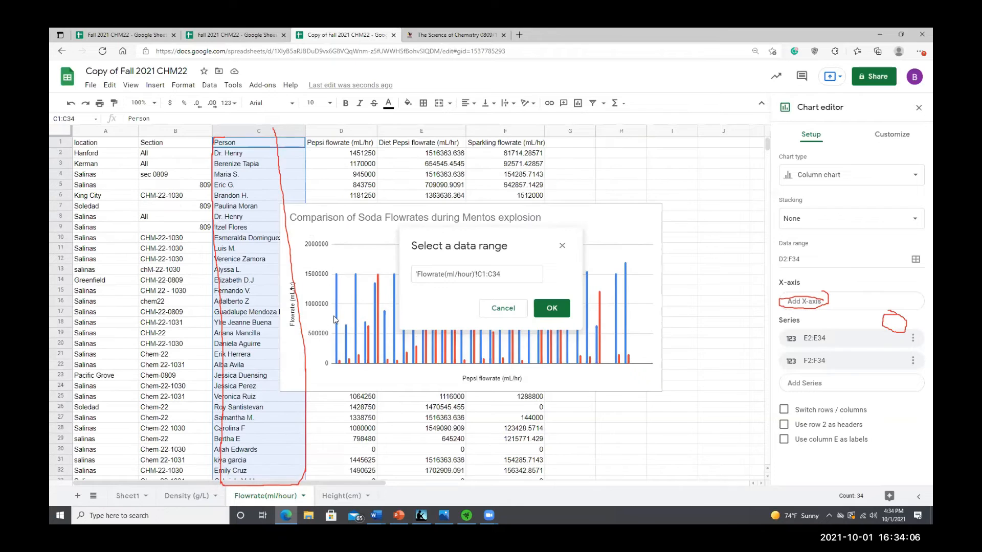
pyautogui.click(555, 309)
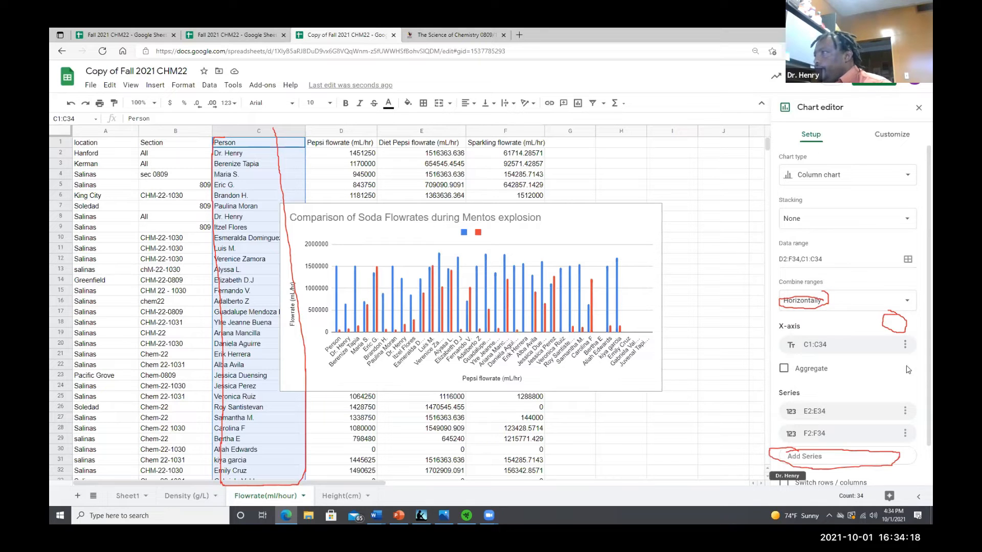
# Add D2:D34 as a series of the flowrate chart
pyautogui.scroll(-1, 888, 421)
pyautogui.click(852, 421)
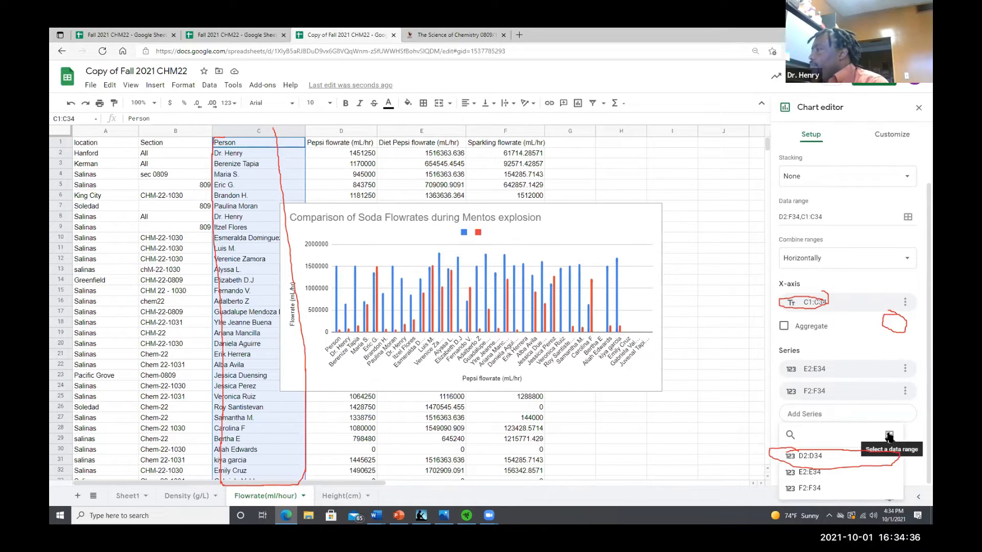
pyautogui.click(820, 456)
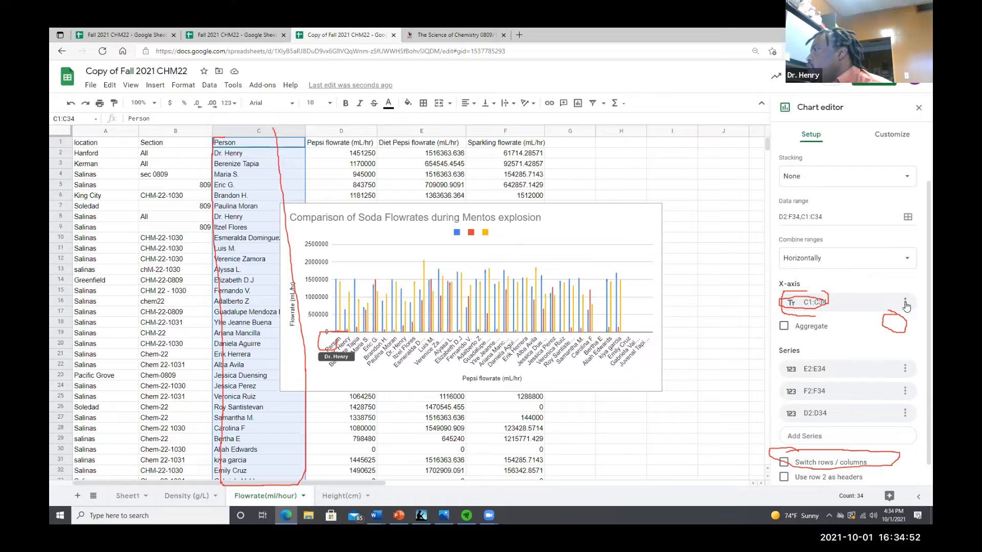
# Review the X-axis range options and close the chart editor
pyautogui.click(821, 300)
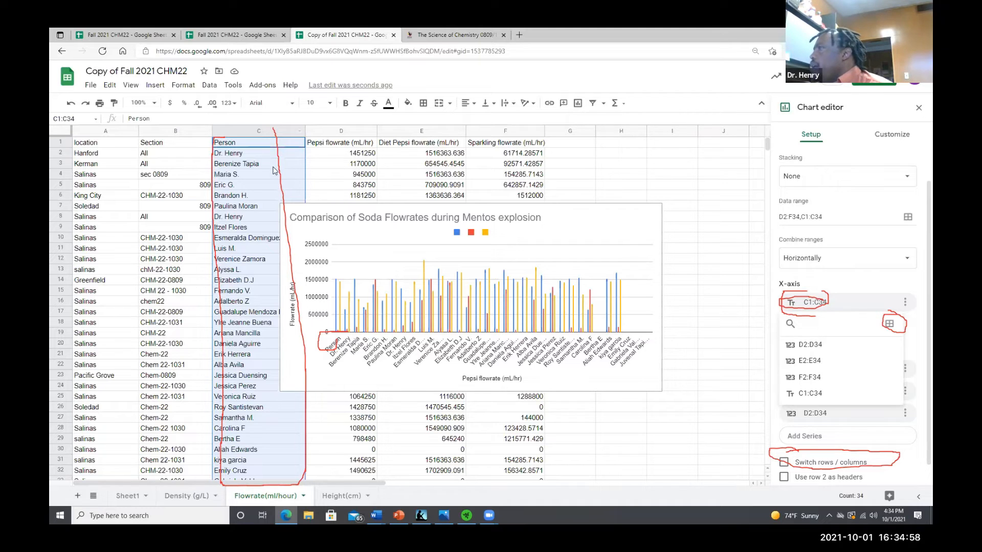
pyautogui.click(856, 305)
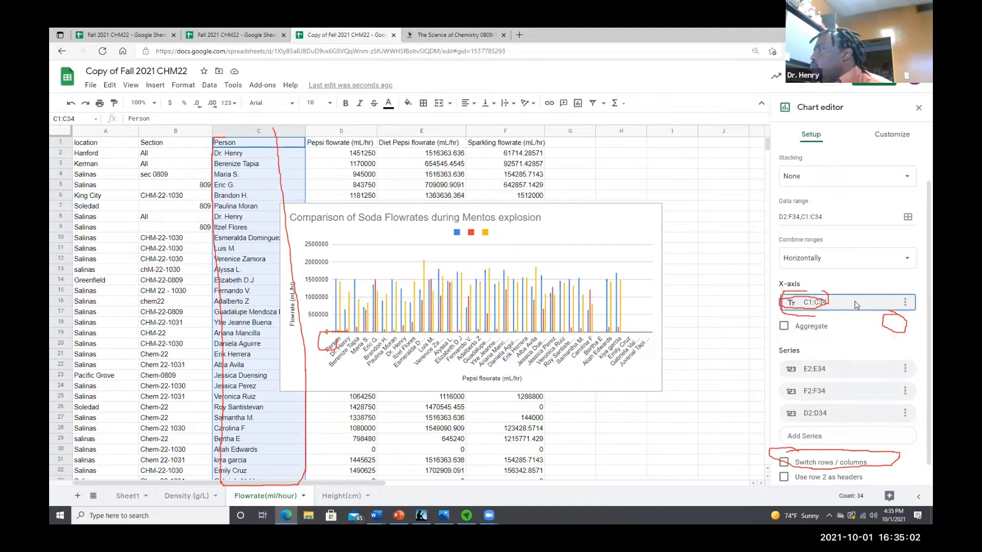
pyautogui.click(857, 305)
pyautogui.click(857, 306)
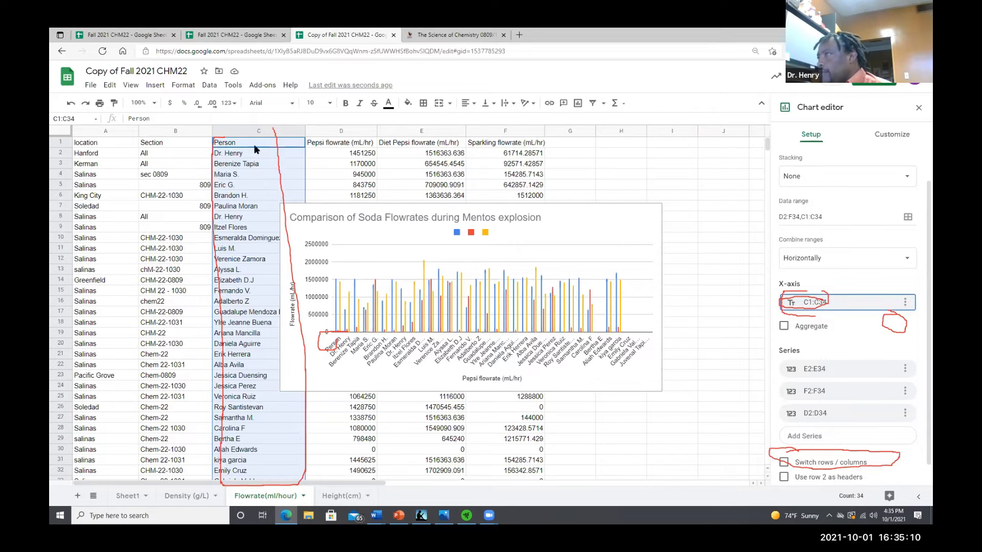
pyautogui.click(251, 150)
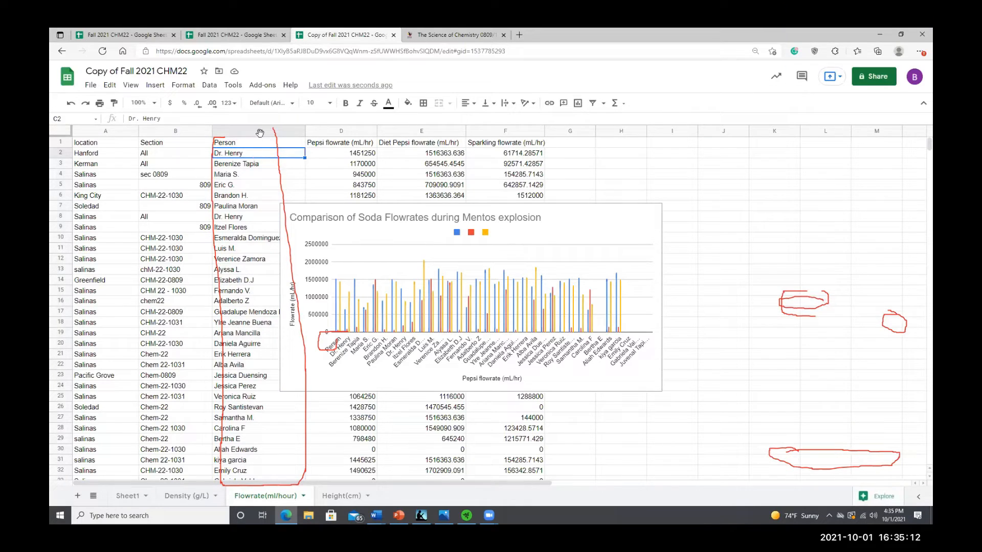
pyautogui.click(260, 133)
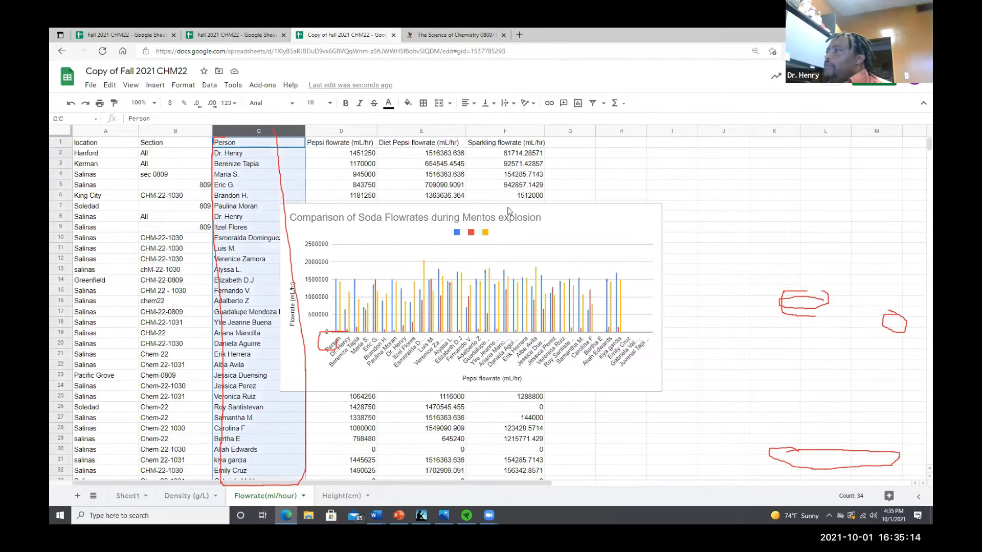
pyautogui.click(647, 211)
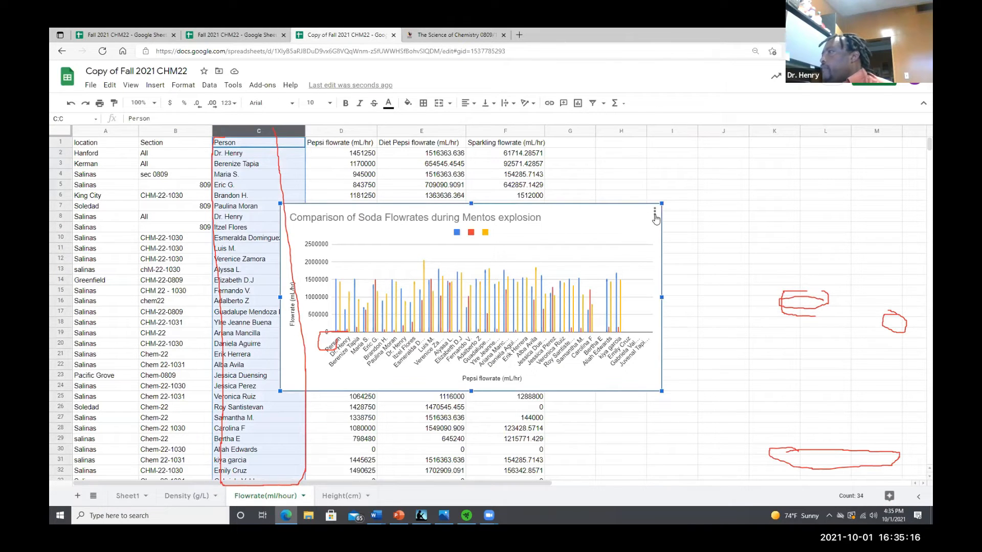
# Reopen the chart editor and review the X-axis range options of the flowrate chart
pyautogui.click(655, 211)
pyautogui.click(640, 228)
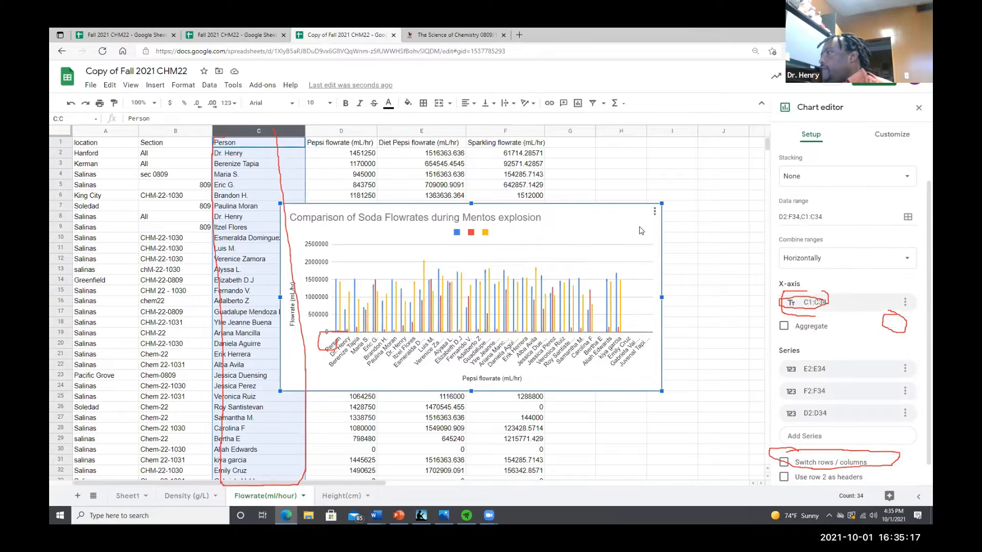
pyautogui.click(891, 305)
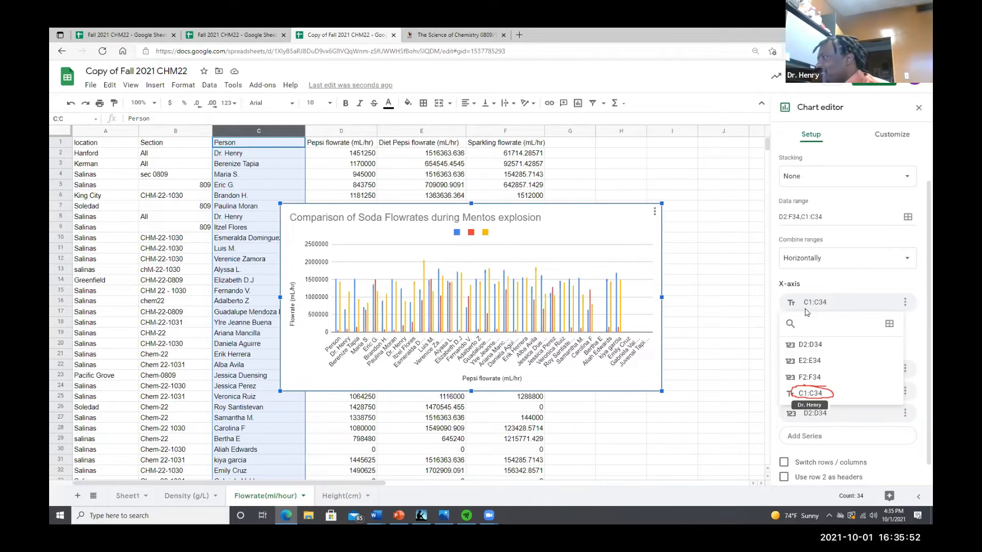
pyautogui.click(818, 393)
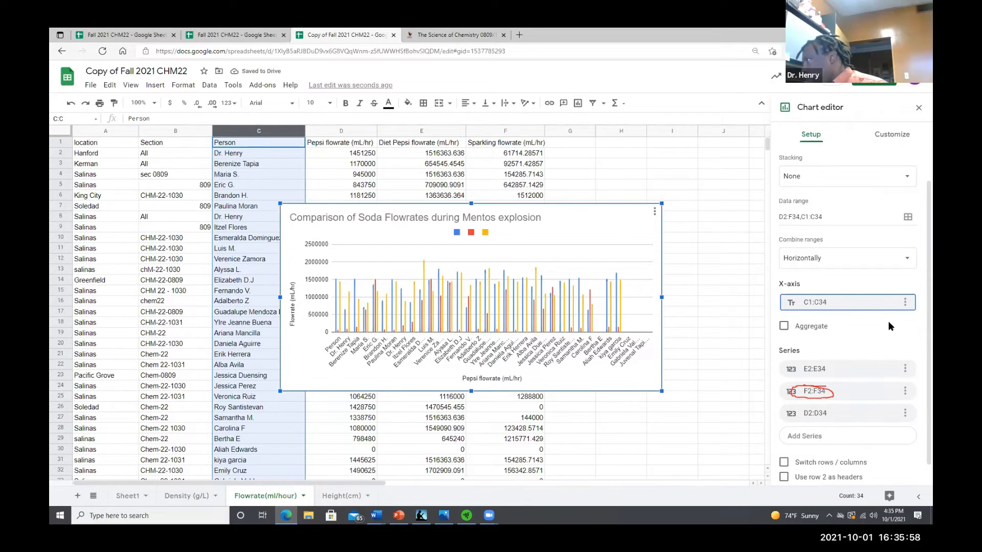
pyautogui.moveTo(808, 296); pyautogui.dragTo(812, 309)
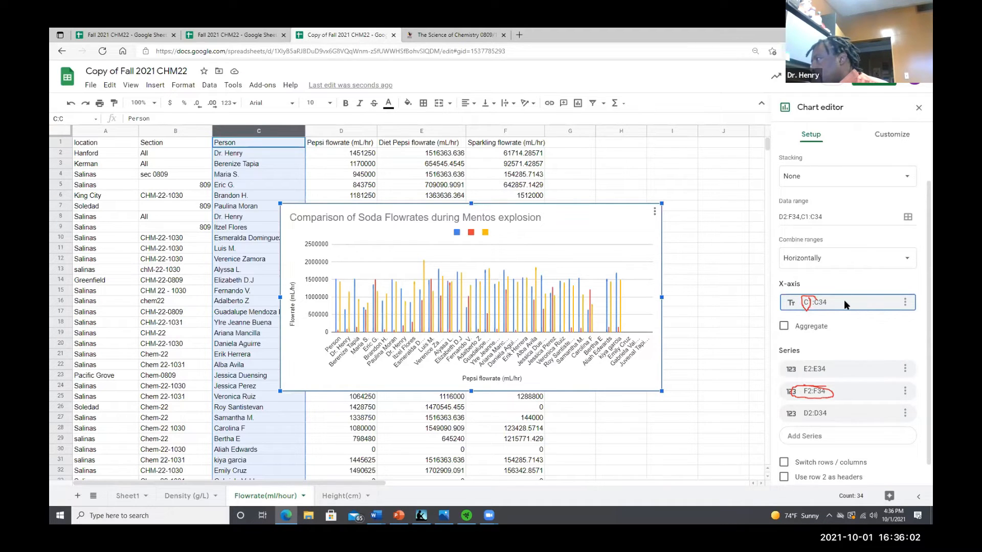
pyautogui.click(823, 306)
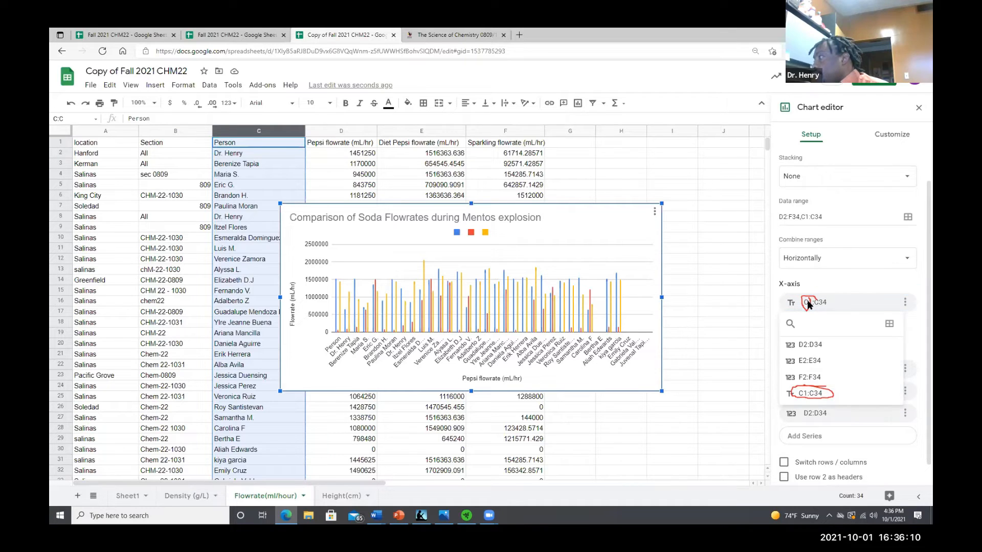
pyautogui.click(807, 302)
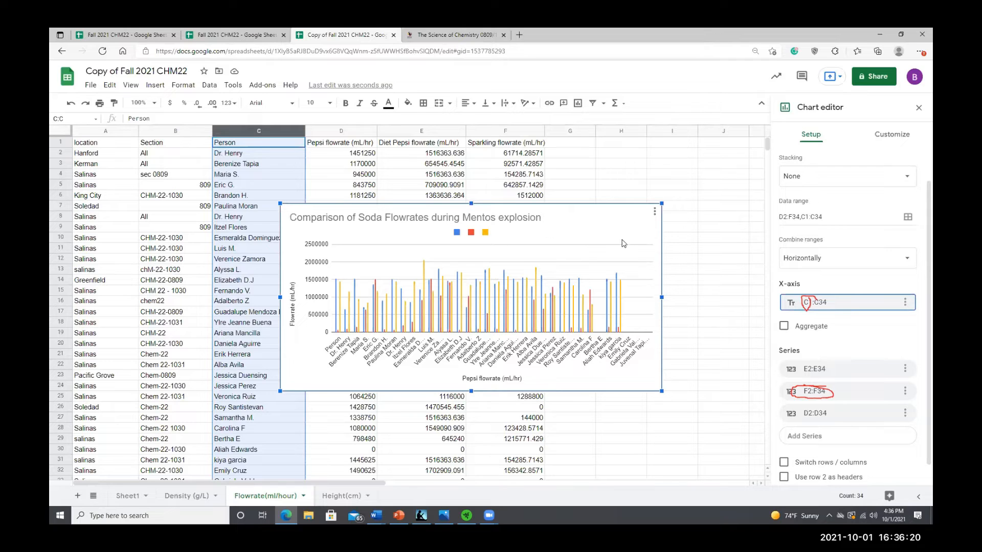
# Delete the flowrate chart and insert a new chart from the Person and flowrate range C1:F34
pyautogui.click(654, 214)
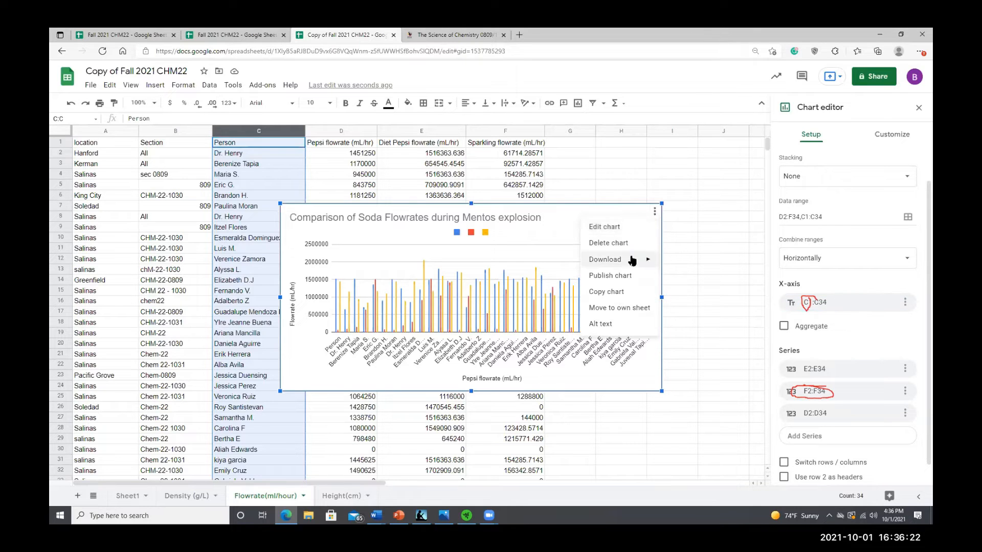
pyautogui.click(624, 249)
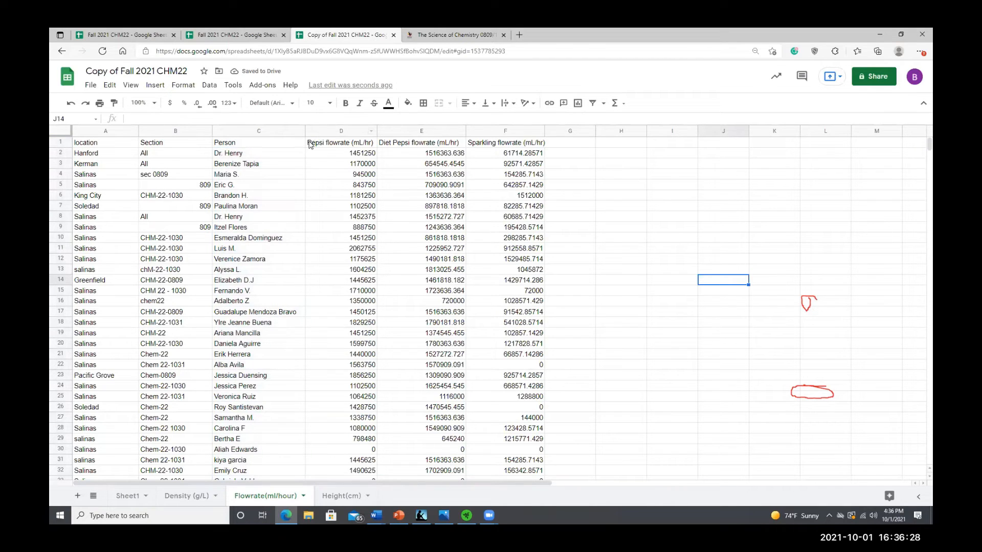
pyautogui.moveTo(220, 153); pyautogui.dragTo(496, 235)
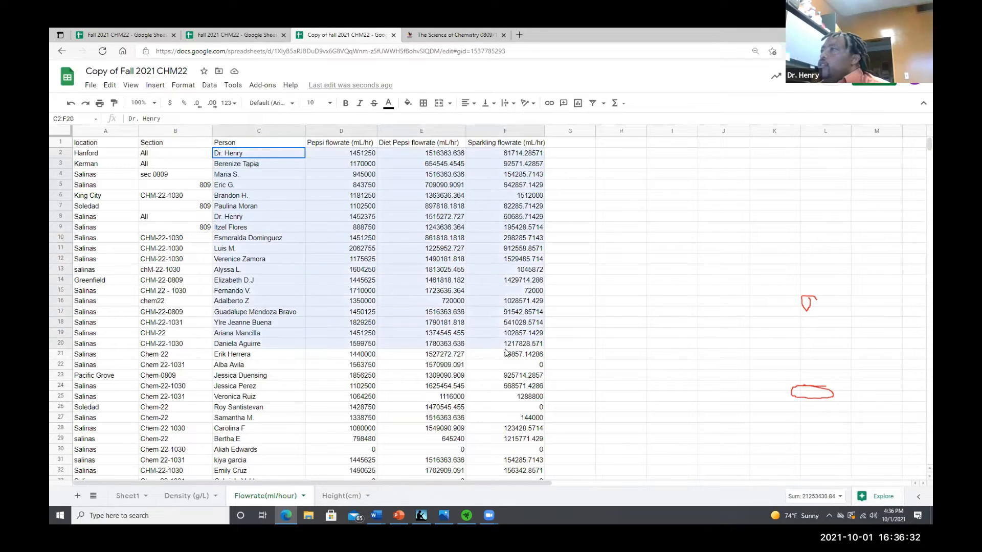
pyautogui.click(301, 147)
pyautogui.moveTo(301, 152); pyautogui.dragTo(519, 408)
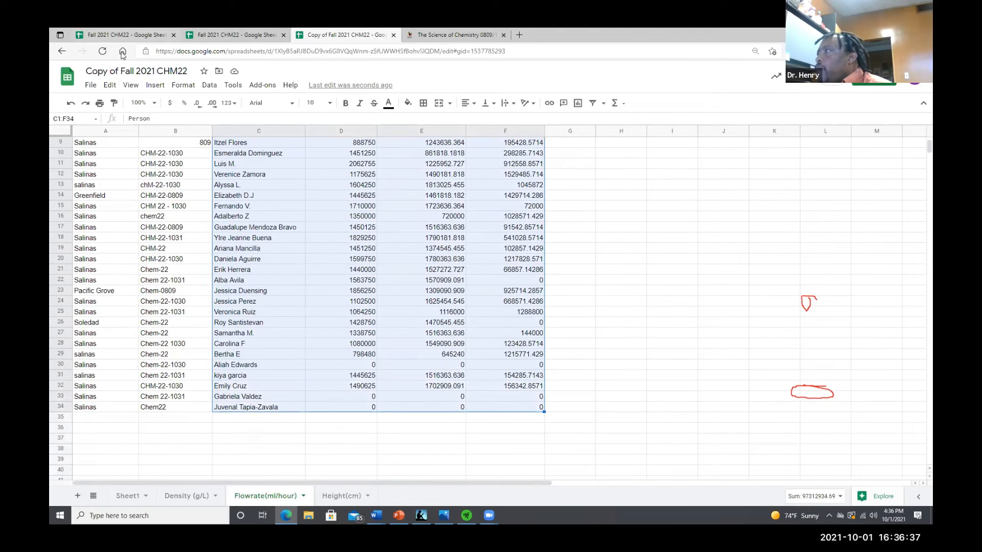
pyautogui.click(155, 85)
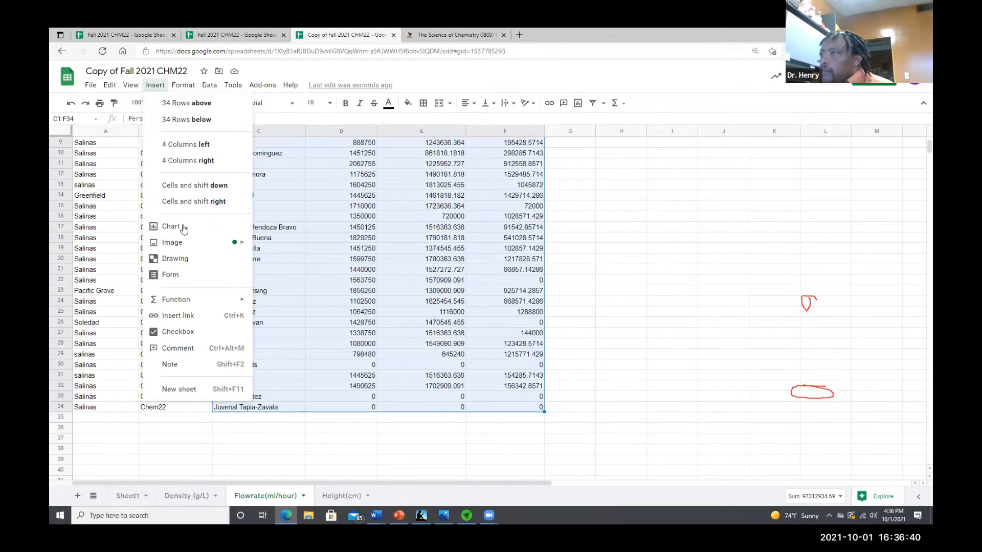
pyautogui.click(183, 226)
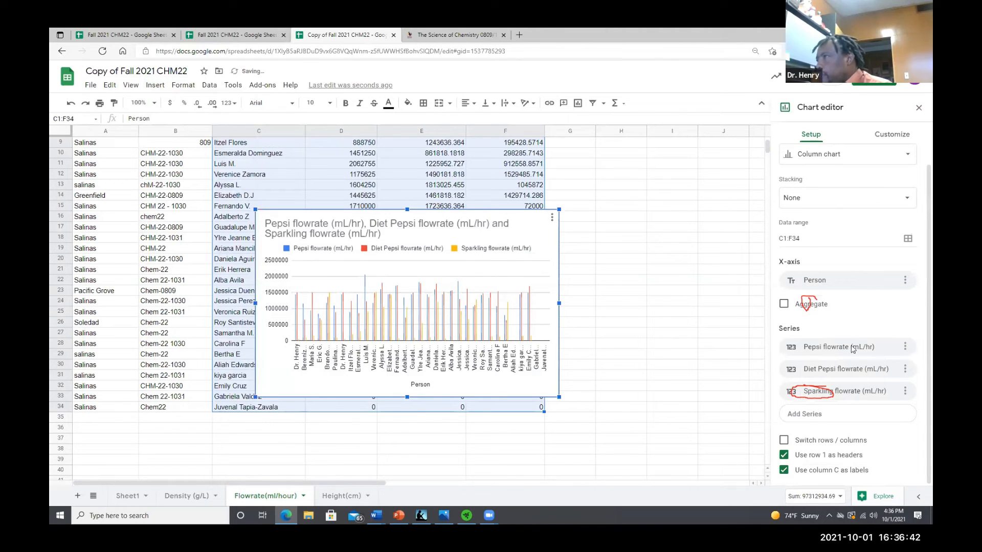
# Widen the new flowrate column chart so all person labels fit
pyautogui.click(874, 163)
pyautogui.click(804, 396)
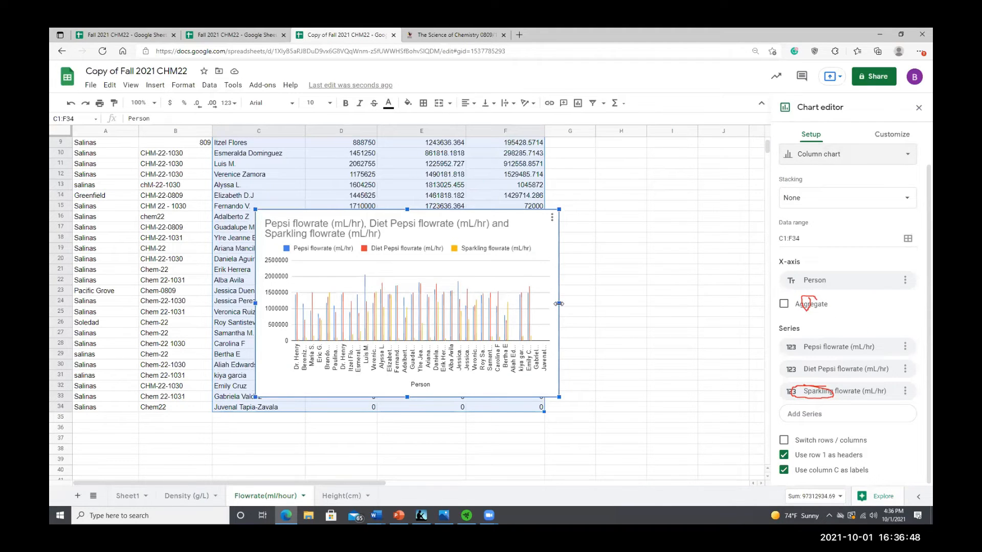
pyautogui.moveTo(558, 304); pyautogui.dragTo(653, 304)
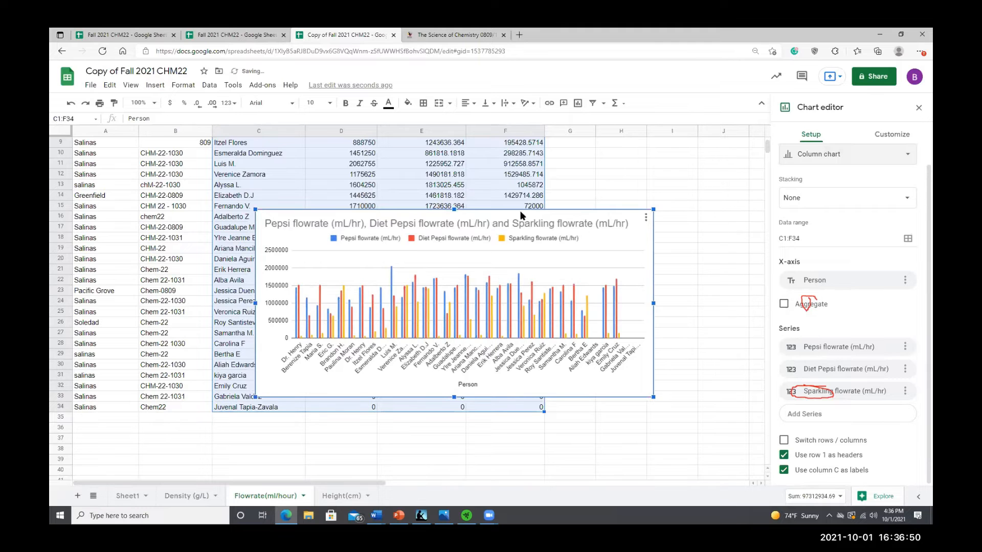
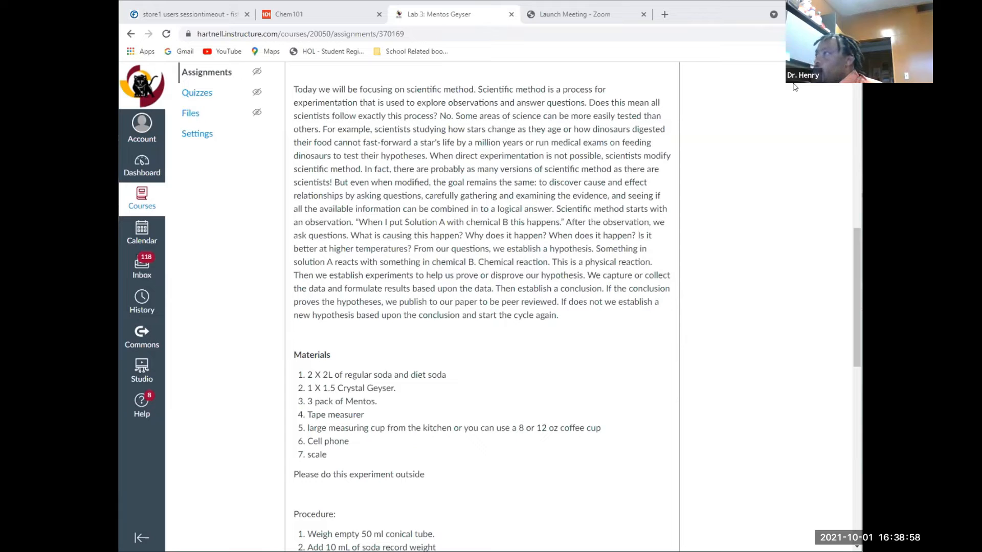
# Open the course Modules page and expand the Resources module to browse its files
pyautogui.scroll(10, 774, 180)
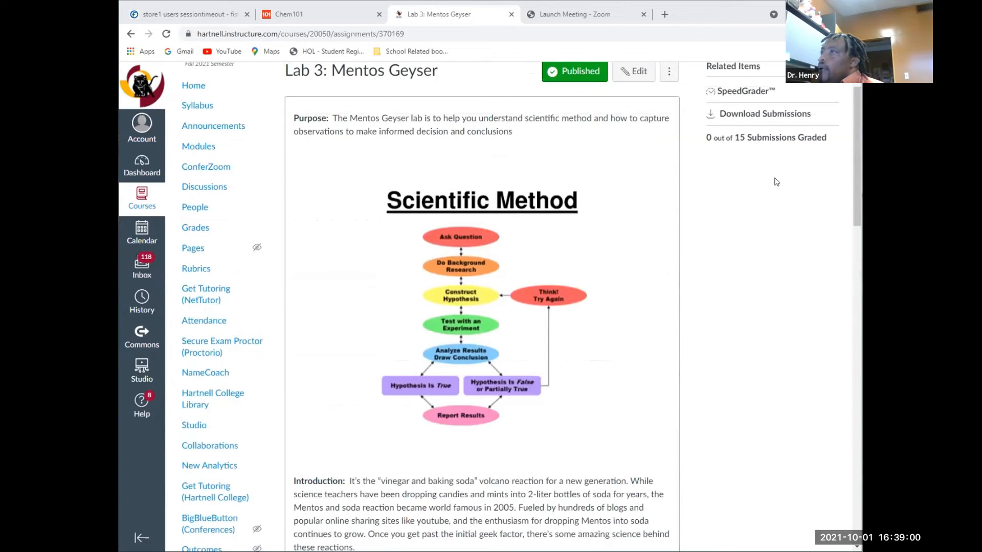
pyautogui.click(193, 202)
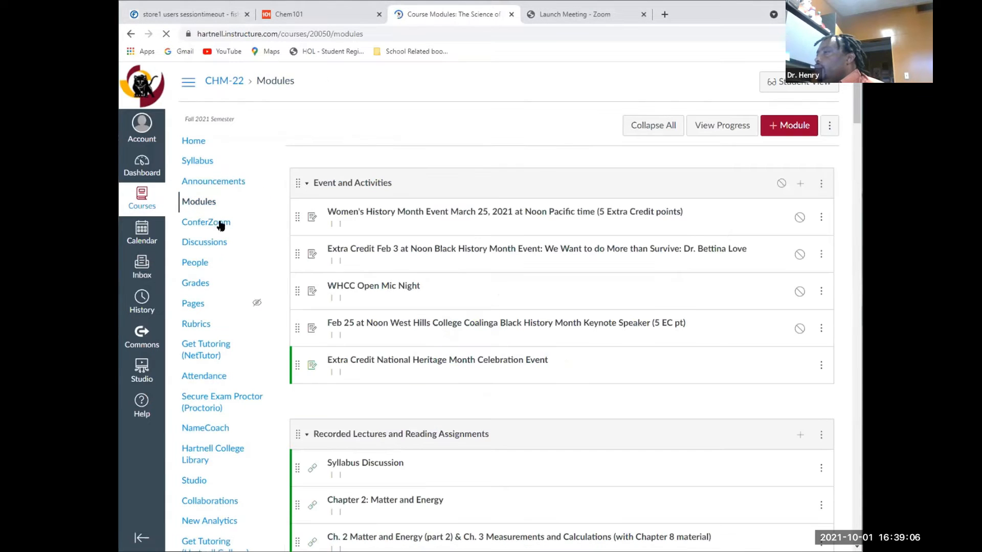
pyautogui.scroll(-9, 302, 318)
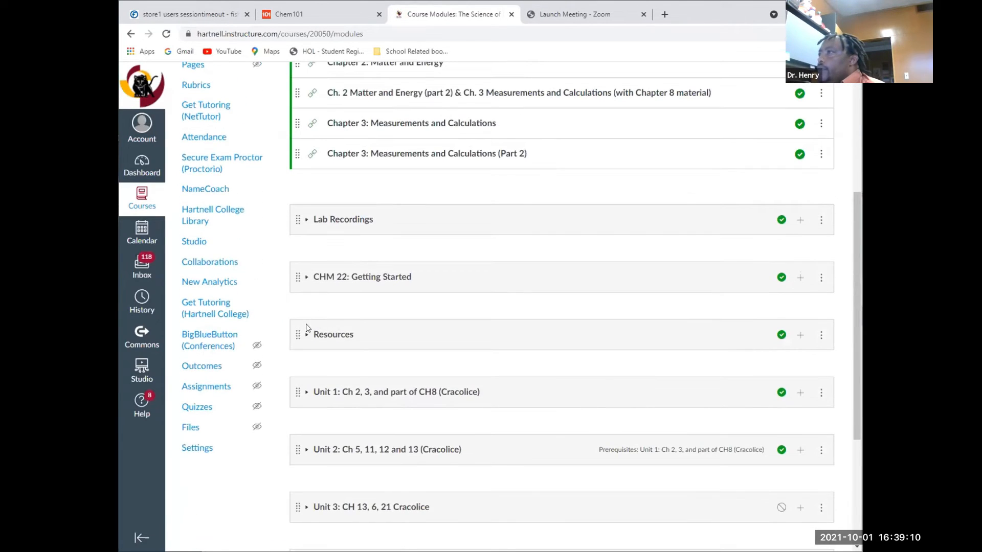
pyautogui.click(307, 332)
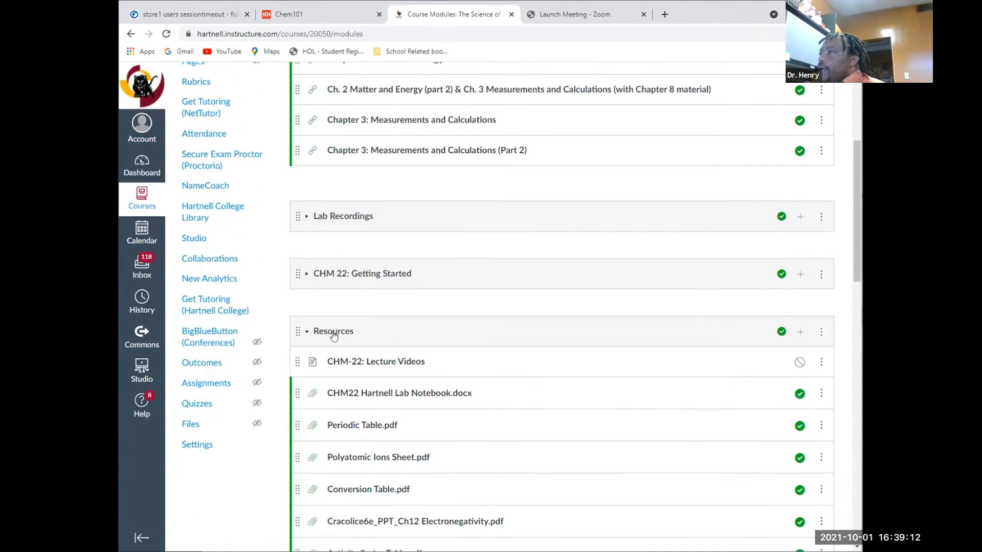
pyautogui.scroll(-8, 333, 335)
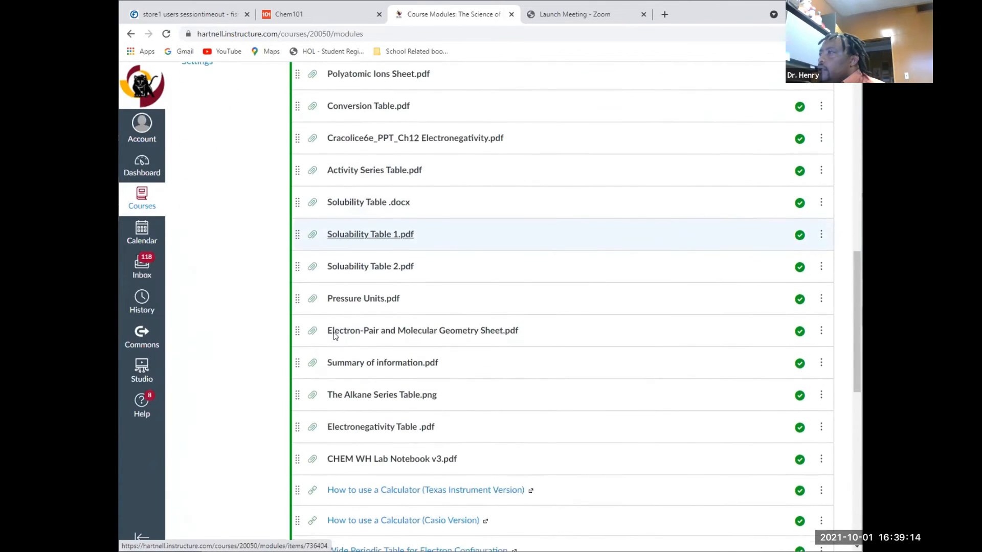
pyautogui.scroll(-3, 337, 332)
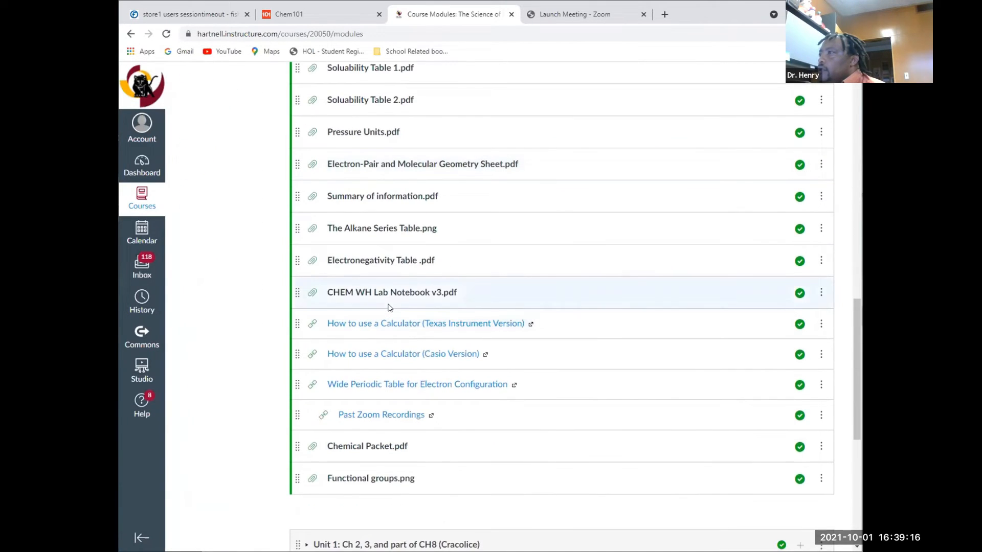
pyautogui.scroll(5, 389, 307)
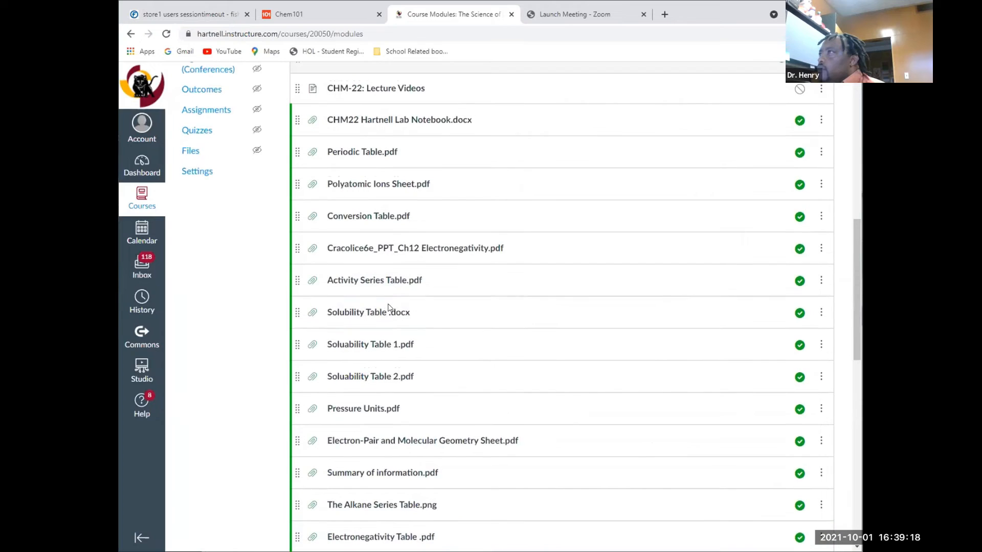
pyautogui.scroll(1, 388, 308)
pyautogui.scroll(1, 406, 240)
# Open CHM22 Hartnell Lab Notebook.docx and read through the lab report requirements
pyautogui.click(407, 231)
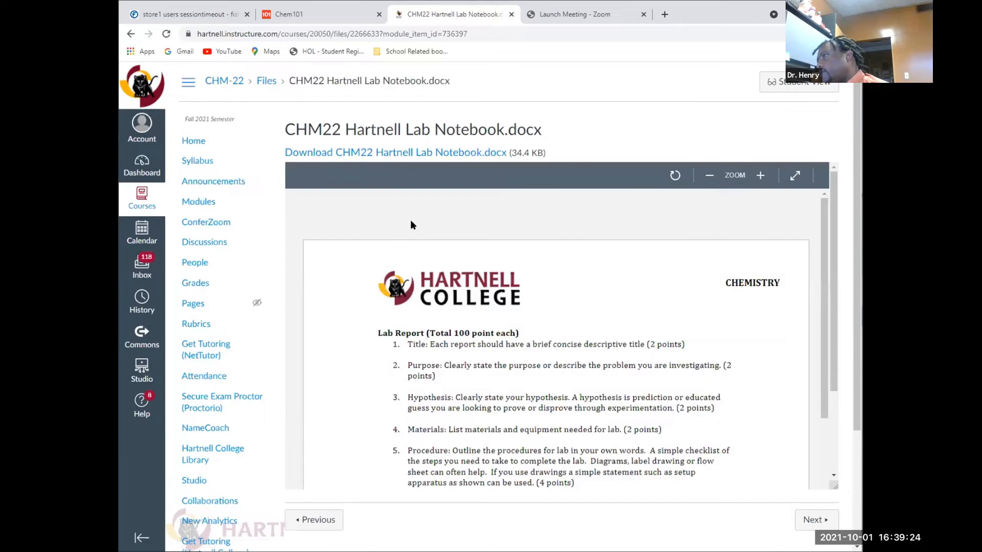
pyautogui.scroll(-2, 391, 333)
pyautogui.scroll(-3, 390, 337)
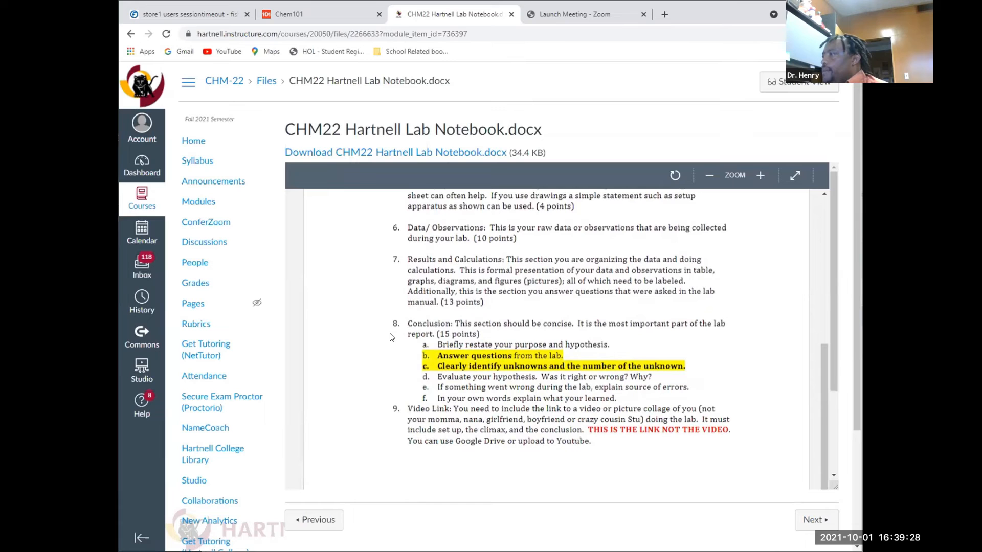
pyautogui.scroll(3, 390, 337)
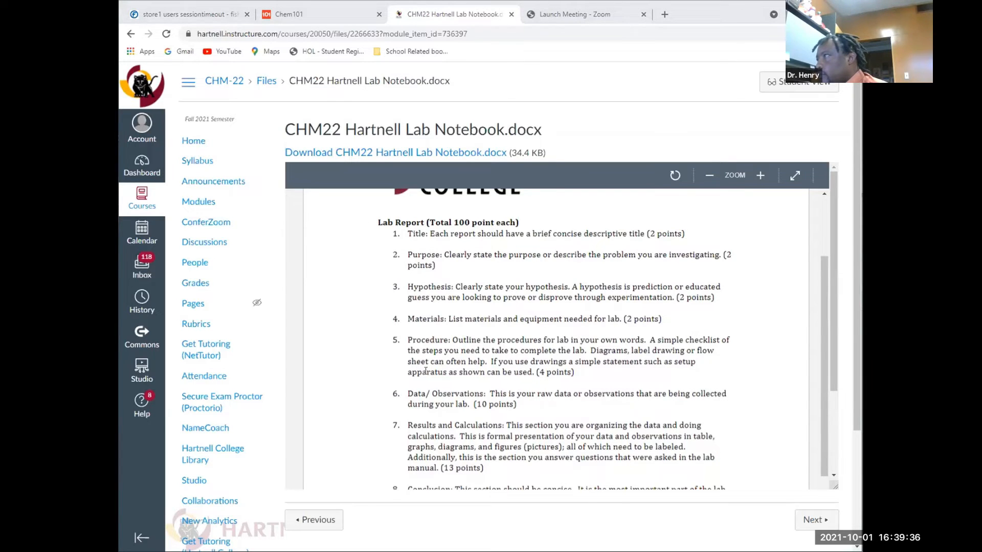
pyautogui.scroll(1, 426, 371)
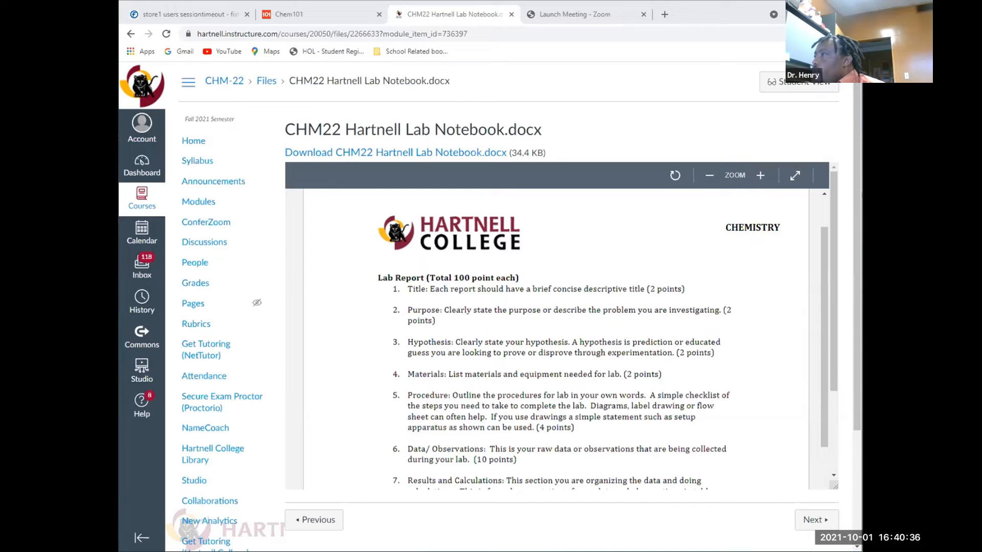
pyautogui.scroll(-3, 630, 327)
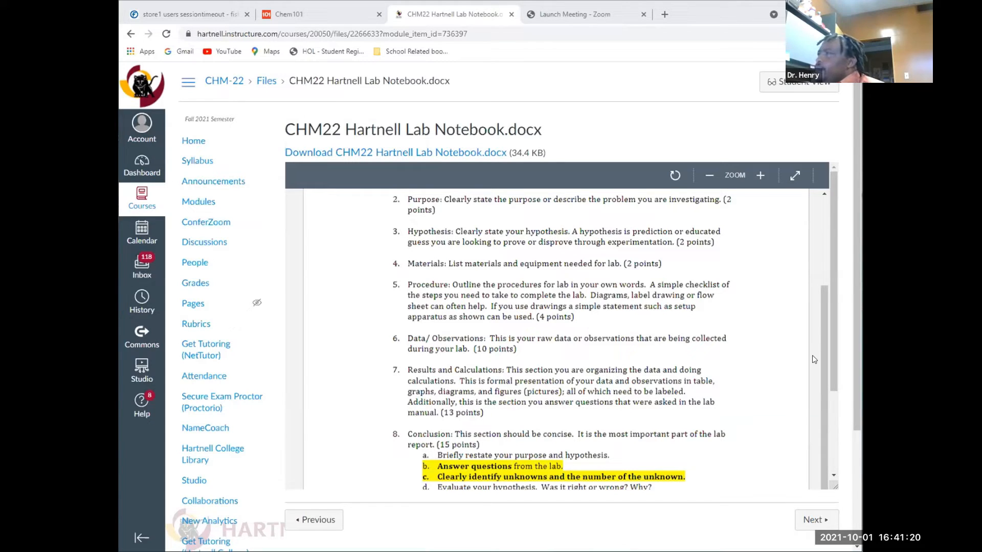
pyautogui.scroll(3, 618, 251)
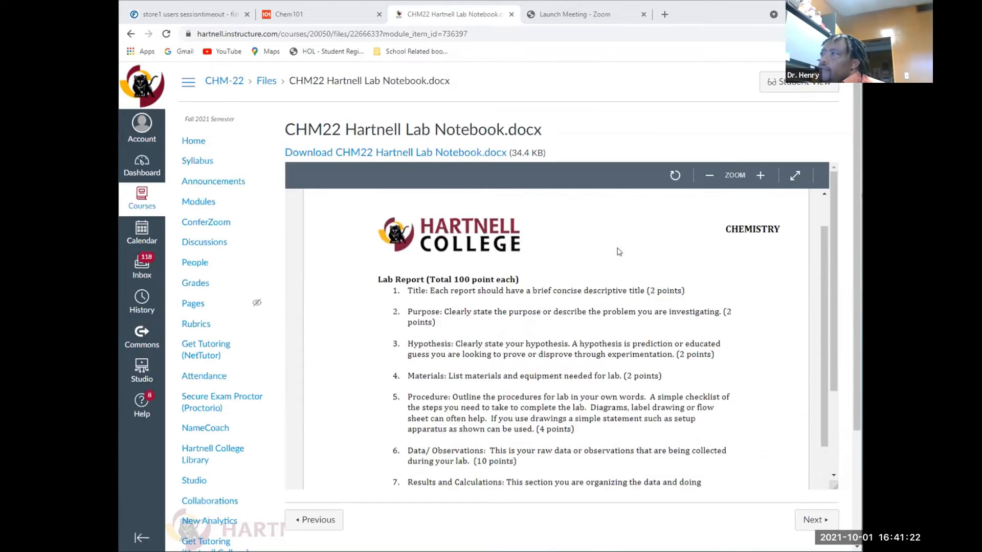
pyautogui.scroll(1, 617, 248)
pyautogui.scroll(-1, 615, 249)
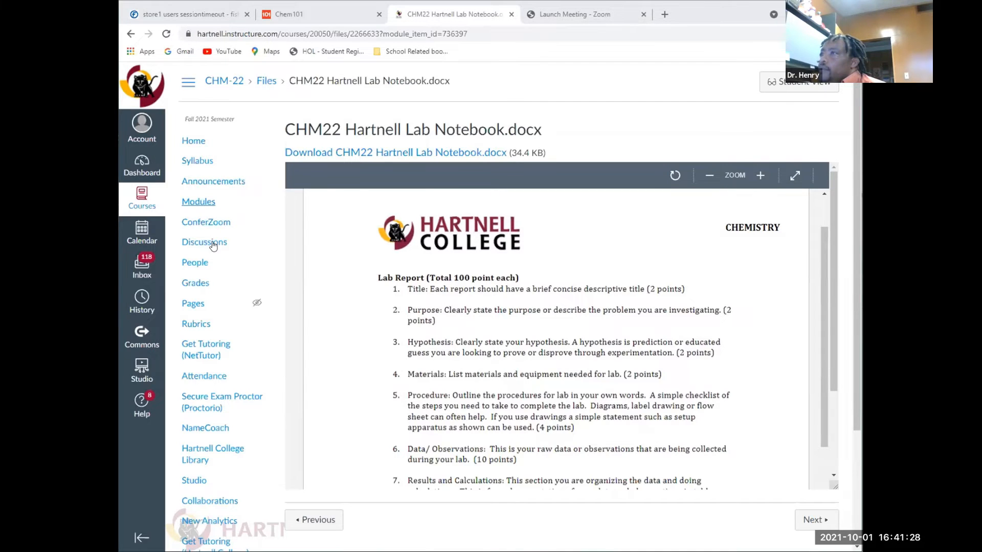
pyautogui.scroll(-3, 213, 245)
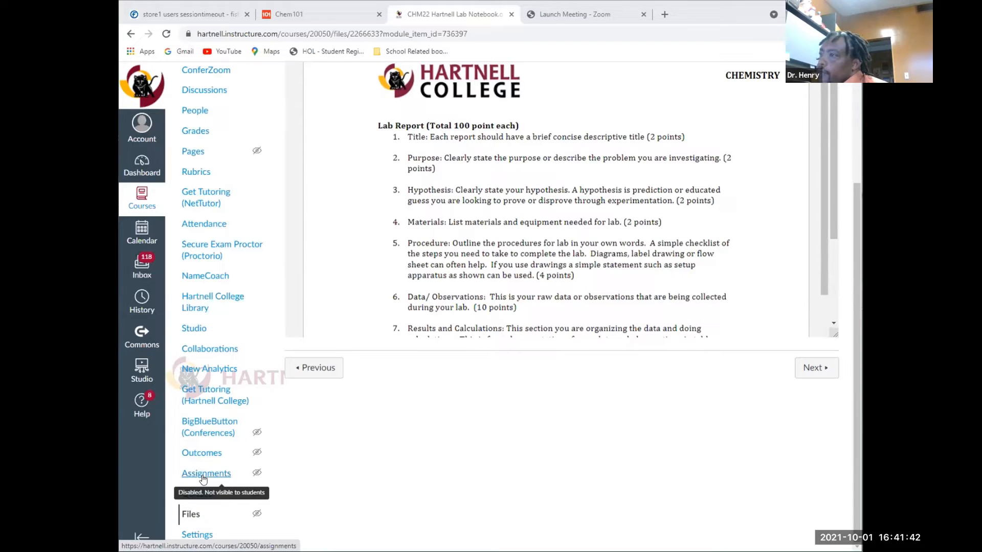
# Restore the course browser window to a smaller size and arrange it alongside the Google Docs lab report window
pyautogui.click(240, 321)
pyautogui.click(691, 110)
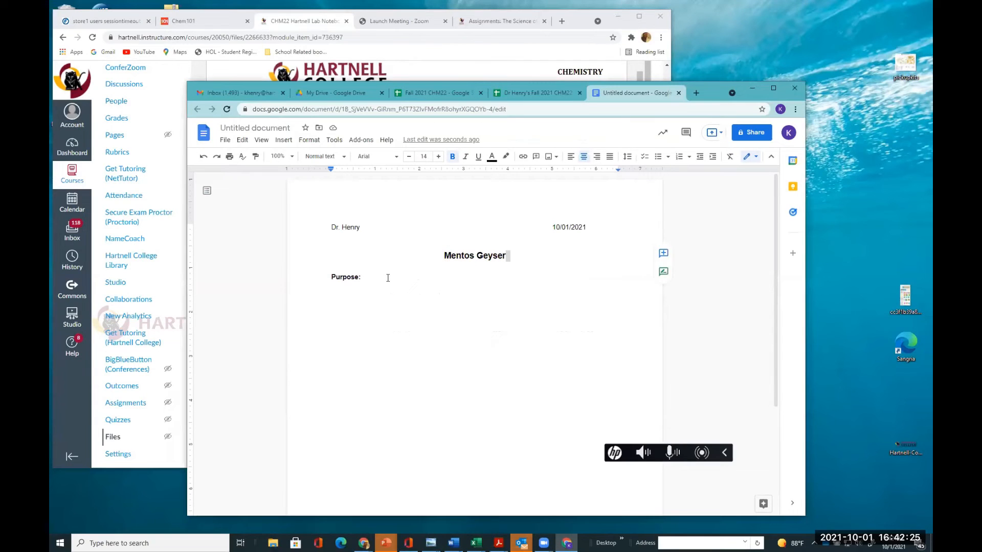
pyautogui.click(387, 278)
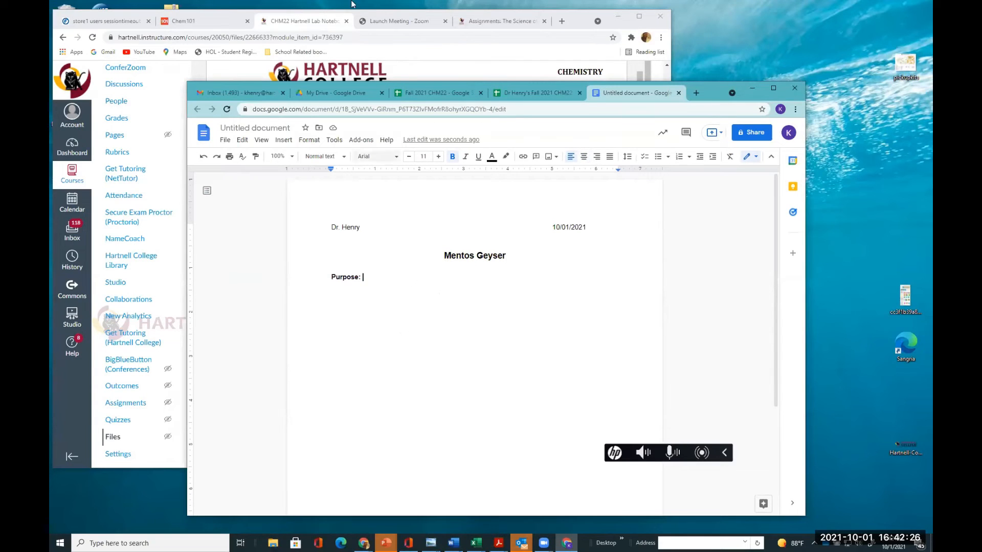
pyautogui.click(425, 75)
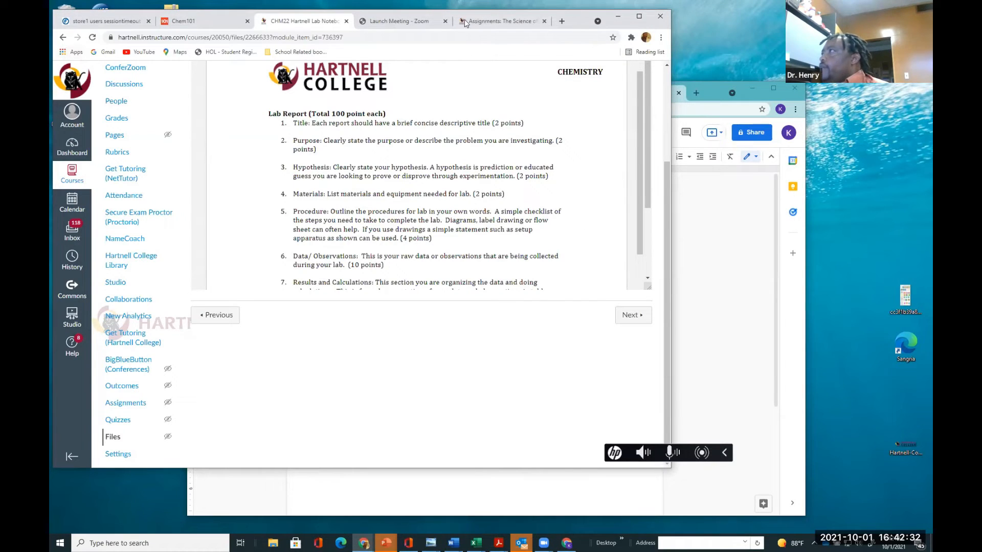
# Open the Lab 3: Mentos Geyser assignment from the Assignments list and review its purpose and introduction
pyautogui.click(480, 24)
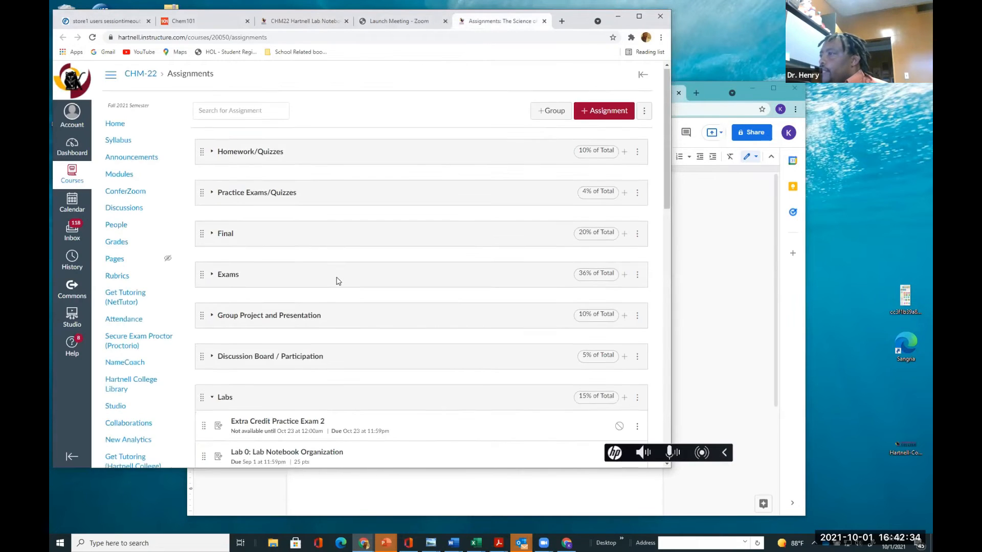
pyautogui.scroll(-4, 336, 279)
pyautogui.scroll(-5, 336, 281)
pyautogui.scroll(2, 307, 261)
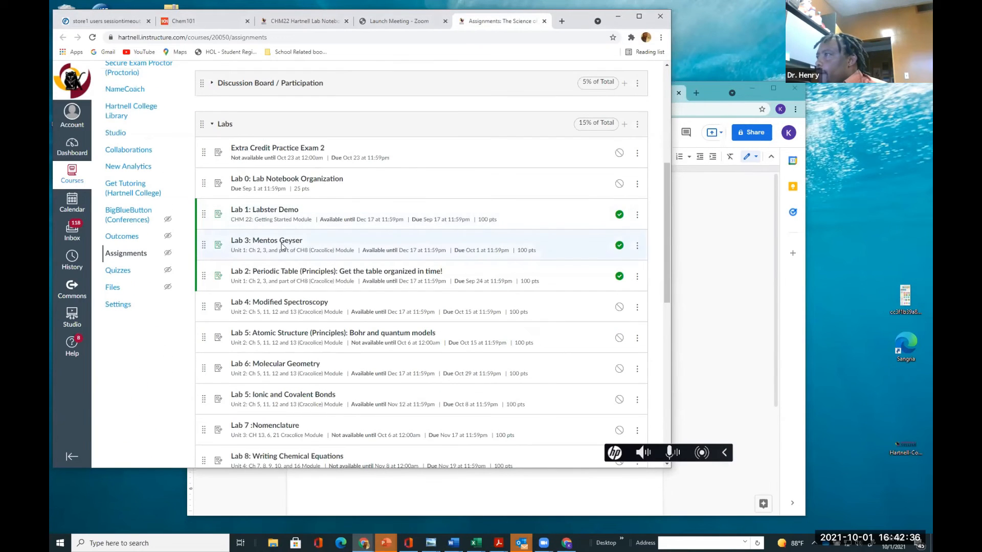
pyautogui.click(279, 243)
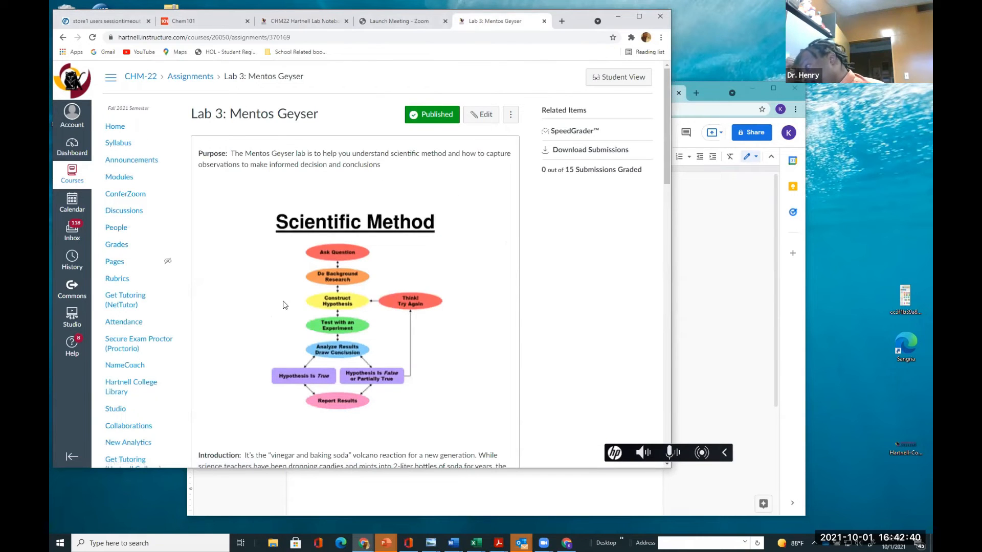
pyautogui.scroll(-4, 285, 307)
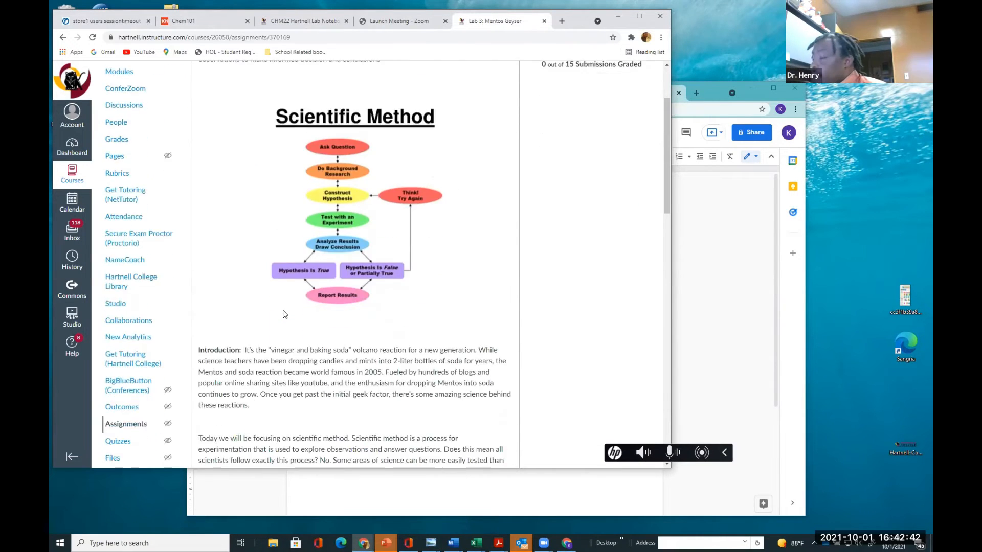
pyautogui.scroll(-5, 284, 314)
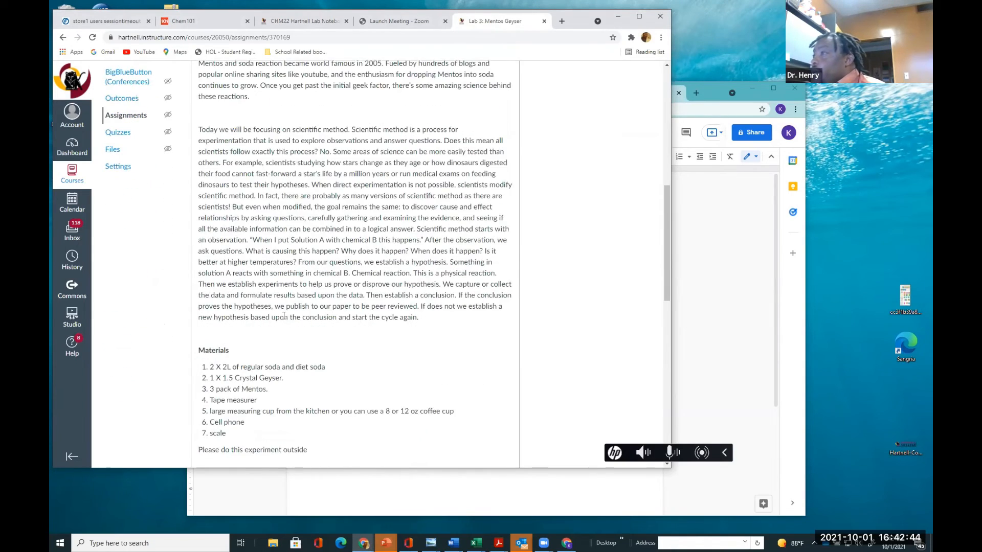
pyautogui.scroll(10, 284, 320)
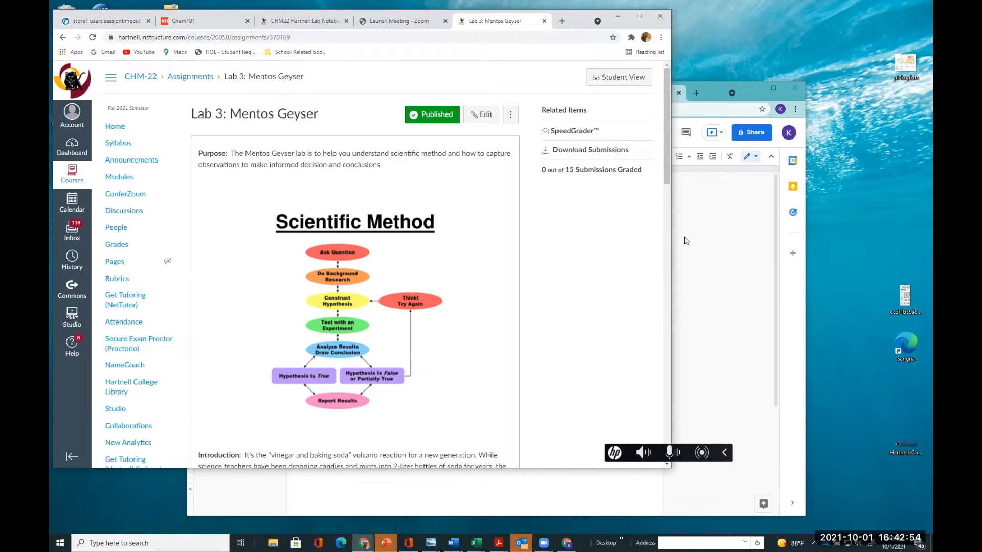
# Write the Purpose line as "The purpose of the lab was to help us understand the scientific method."
pyautogui.click(682, 271)
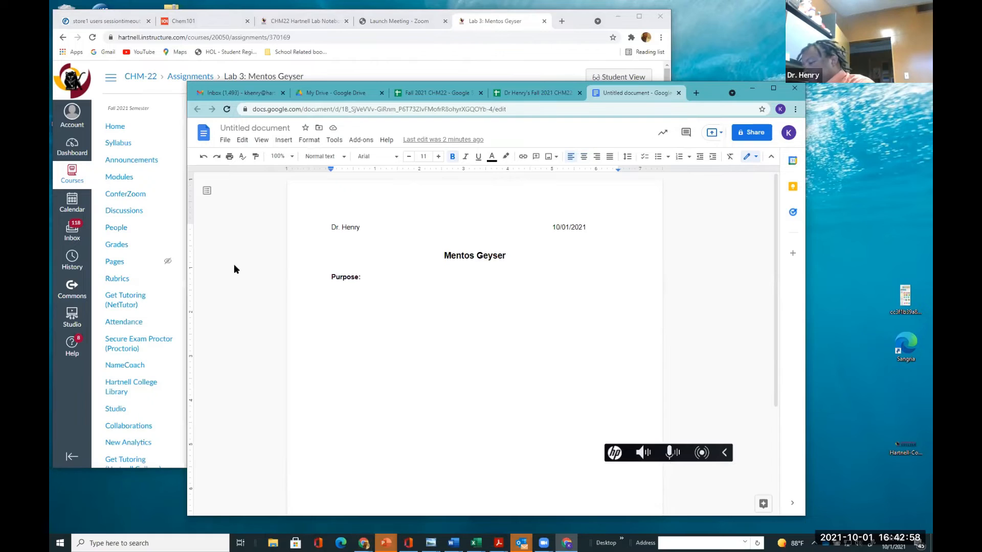
pyautogui.write('T')
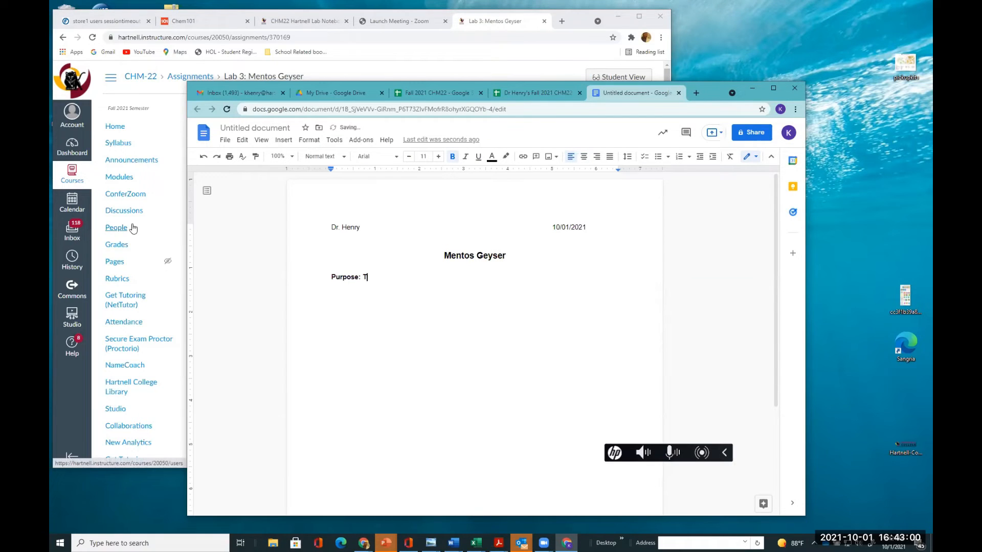
pyautogui.write('o help')
pyautogui.press('BackSpace')
pyautogui.press('BackSpace')
pyautogui.press('BackSpace')
pyautogui.press('BackSpace')
pyautogui.press('BackSpace')
pyautogui.press('BackSpace')
pyautogui.press('BackSpace')
pyautogui.write('The purpose of the l')
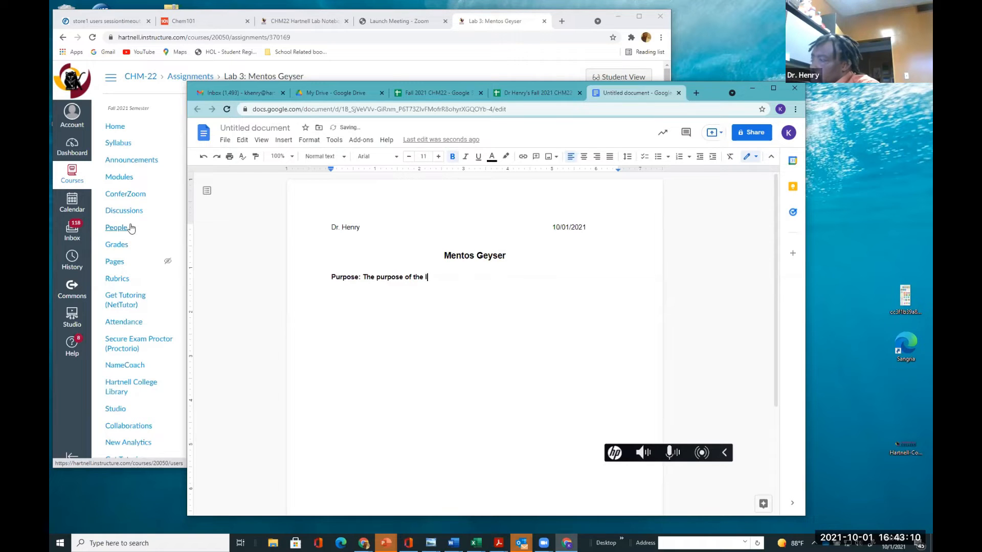
pyautogui.write('ab was to h')
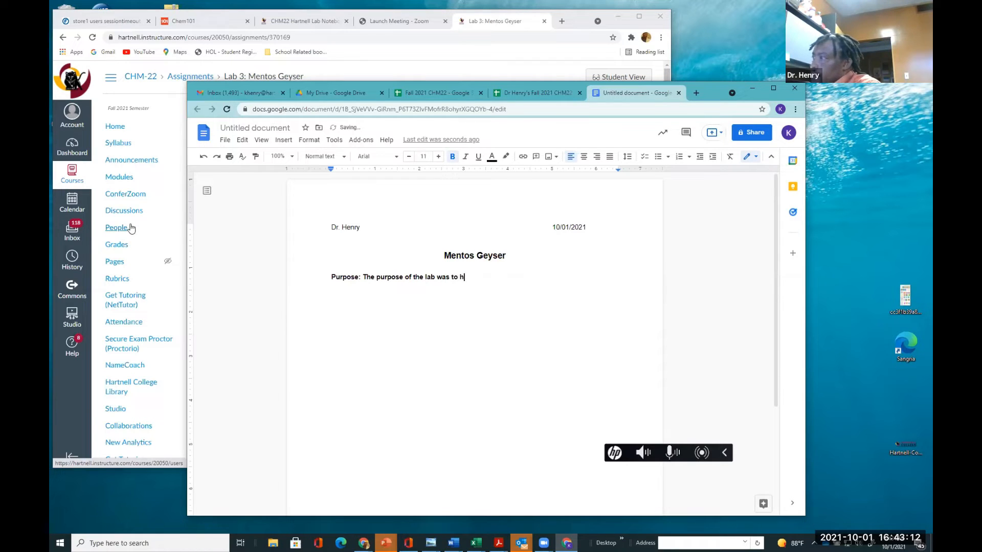
pyautogui.write('elp us unde')
pyautogui.press('Tab')
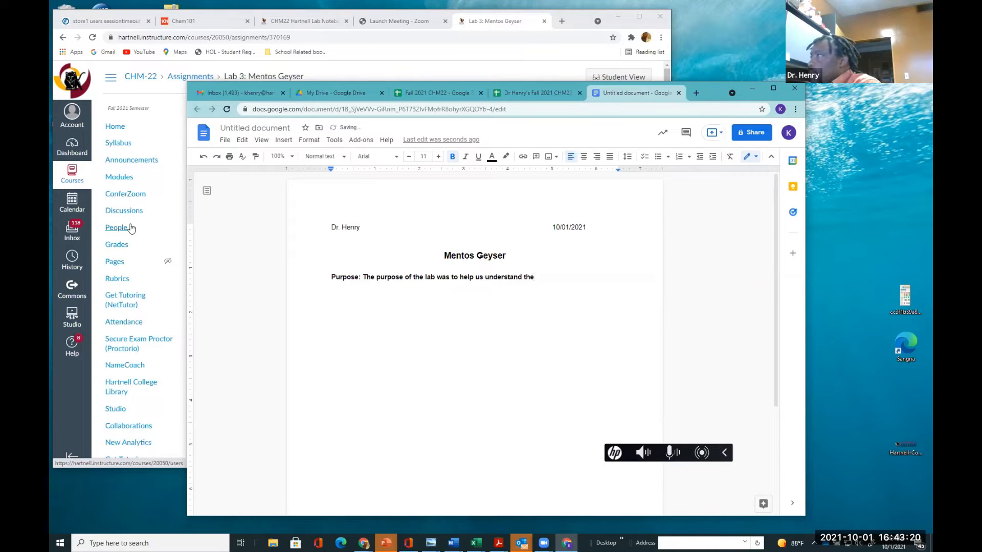
pyautogui.write('scie')
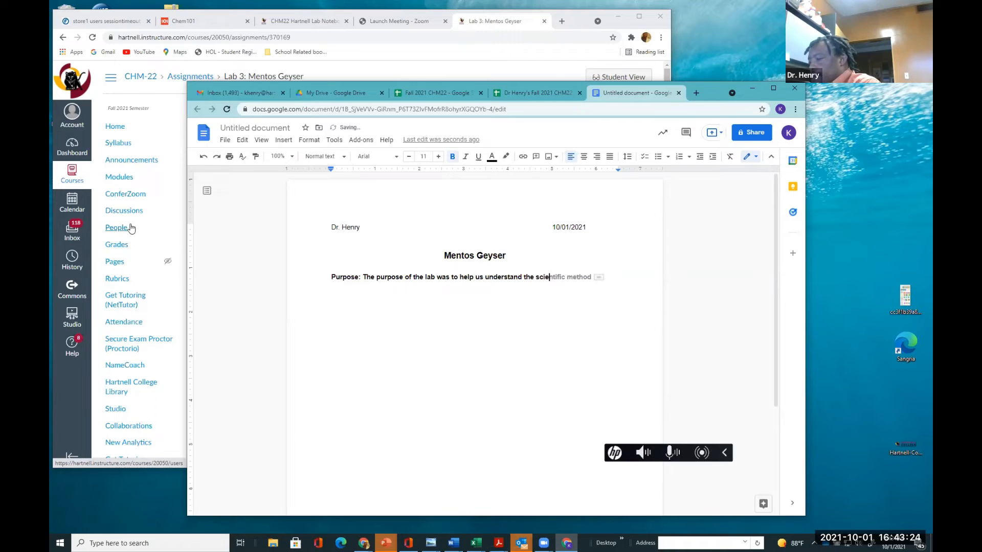
pyautogui.press('Tab')
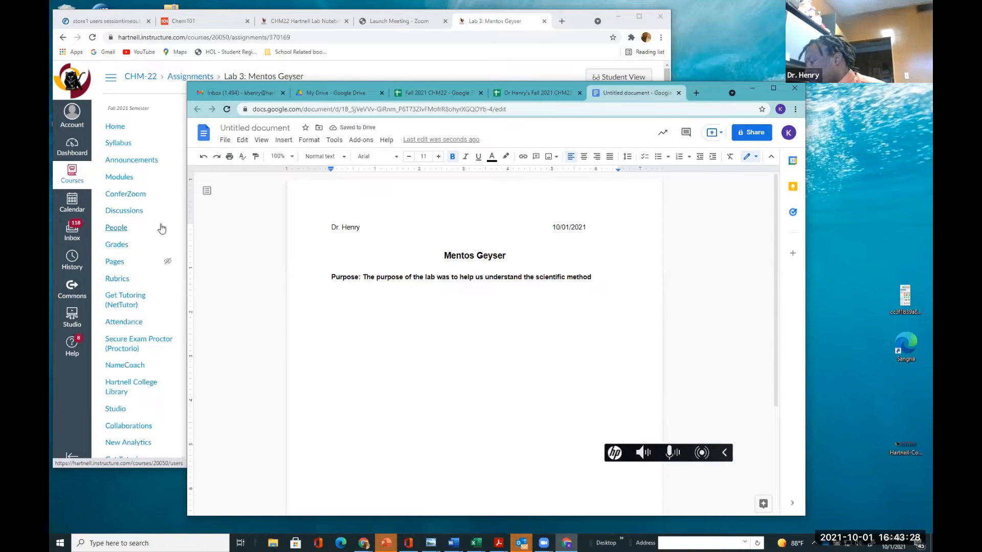
pyautogui.write('.')
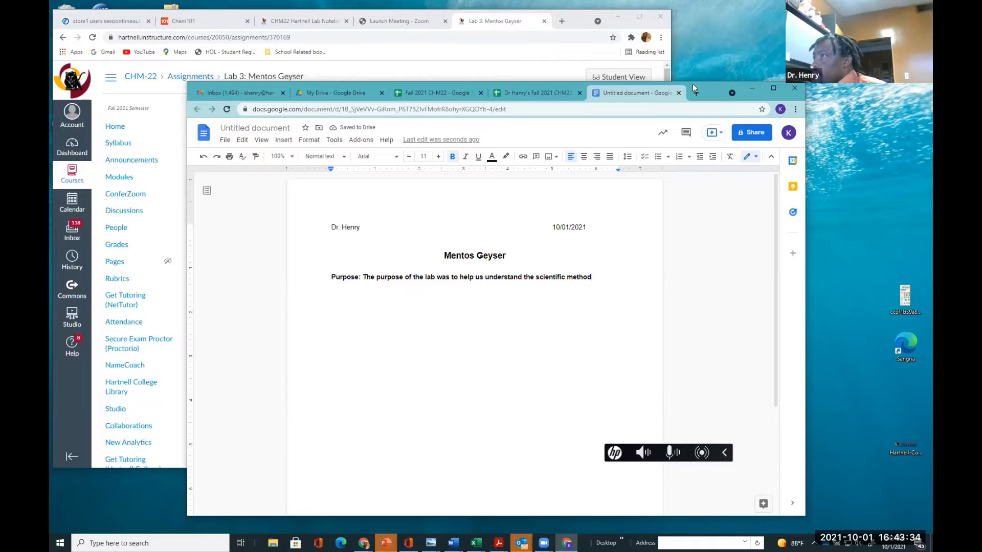
# Complete the Purpose sentence by adding "and to capture observations and data."
pyautogui.moveTo(692, 83); pyautogui.dragTo(632, 219)
pyautogui.write('and to captu')
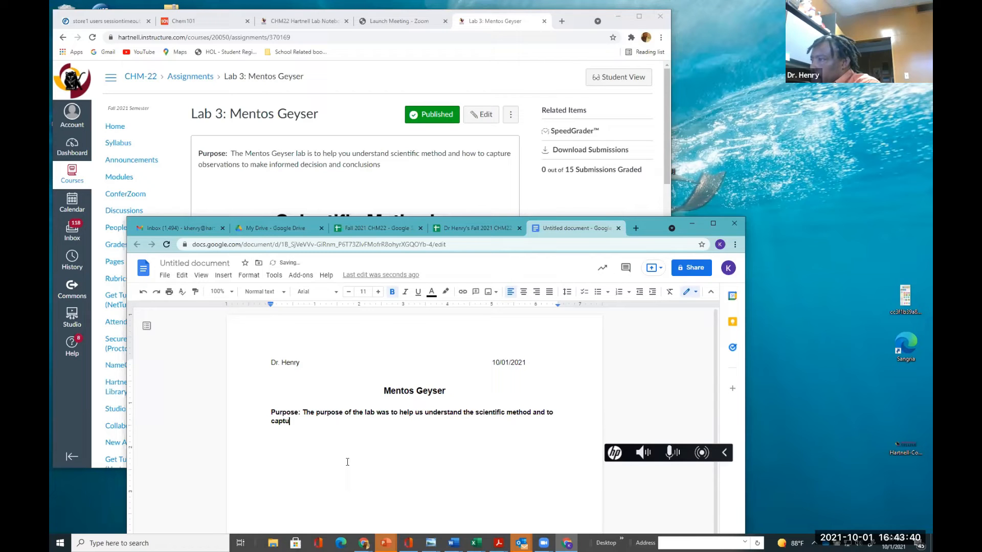
pyautogui.write('re ob')
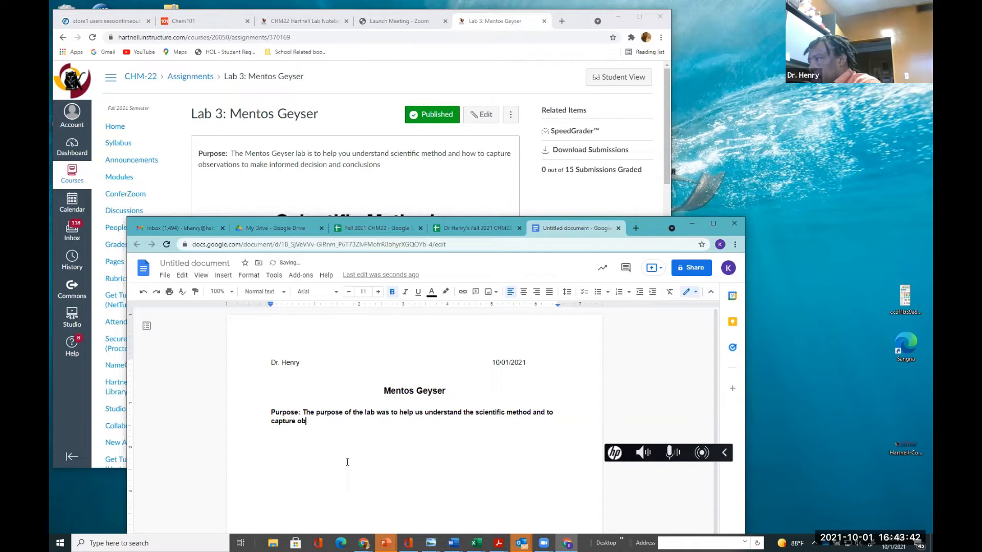
pyautogui.press('Tab')
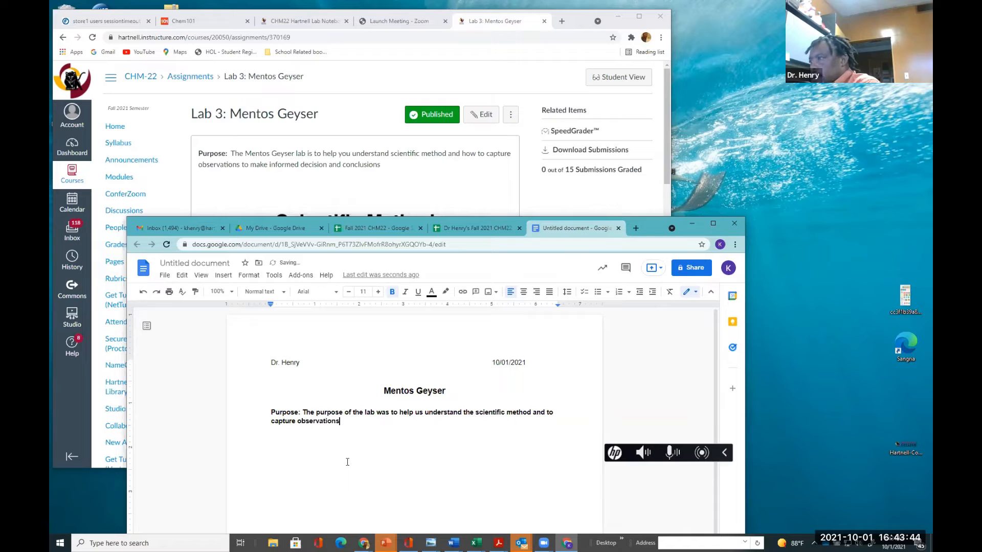
pyautogui.write('and data')
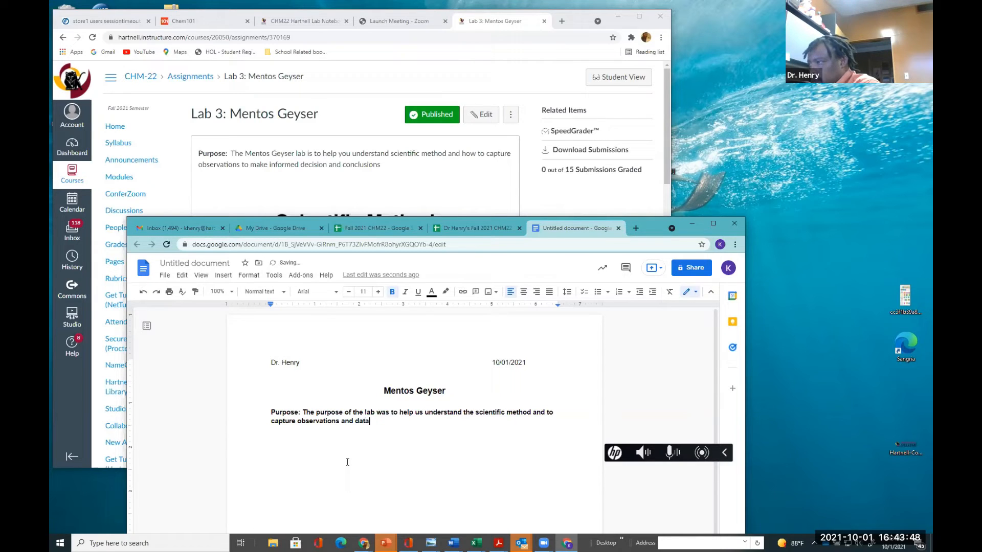
pyautogui.press('BackSpace')
pyautogui.write('.')
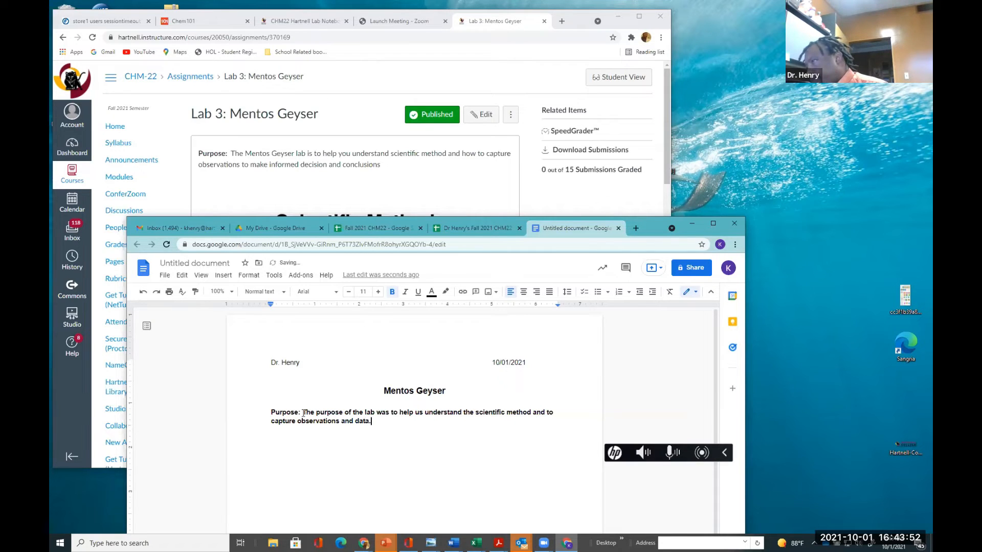
# Remove the bold from the Purpose sentence text, keeping the label bold, and start a new line below it
pyautogui.moveTo(303, 413); pyautogui.dragTo(396, 423)
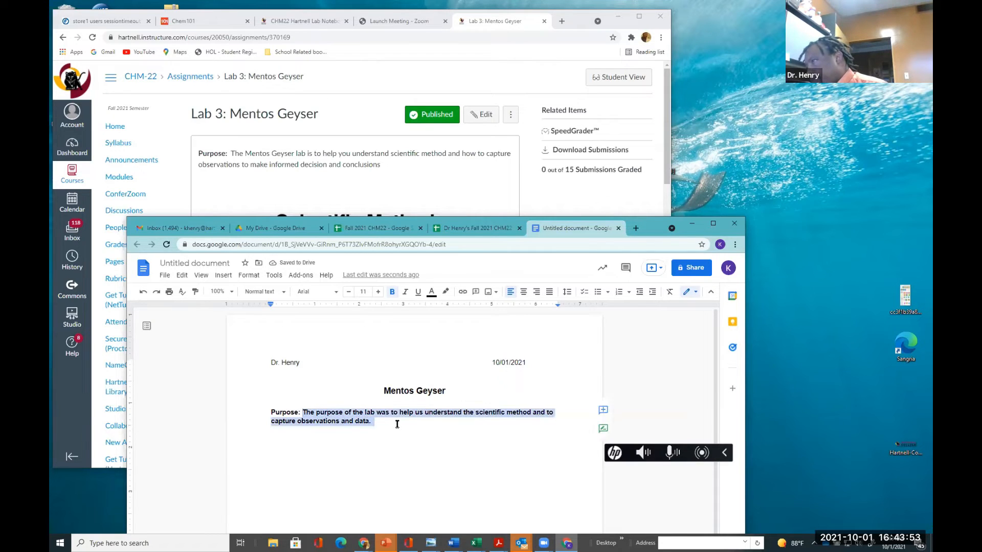
pyautogui.click(392, 292)
pyautogui.click(373, 431)
pyautogui.press('Return')
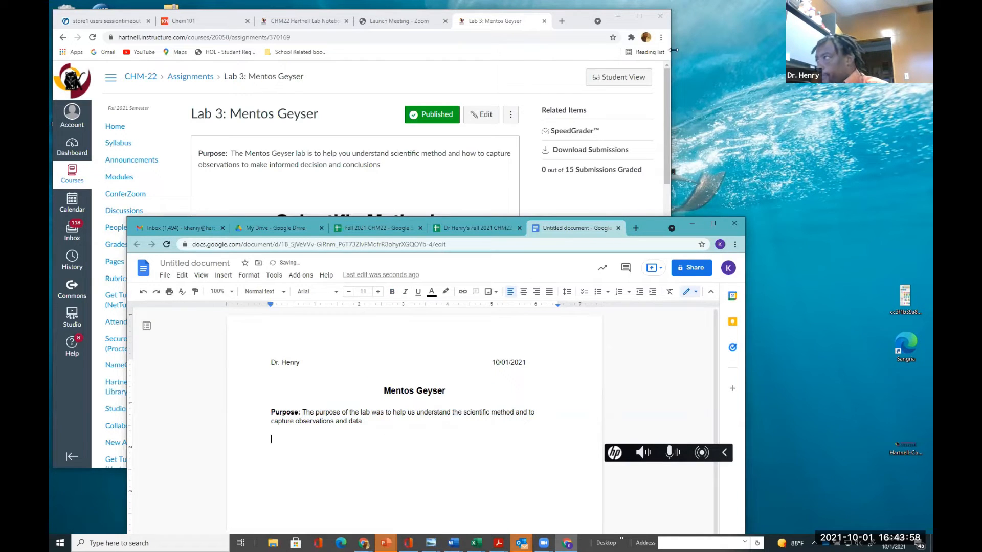
# Check the lab notebook's hypothesis requirement, then add a bold "Hypothesis:" label on the new line
pyautogui.click(305, 21)
pyautogui.scroll(-3, 321, 171)
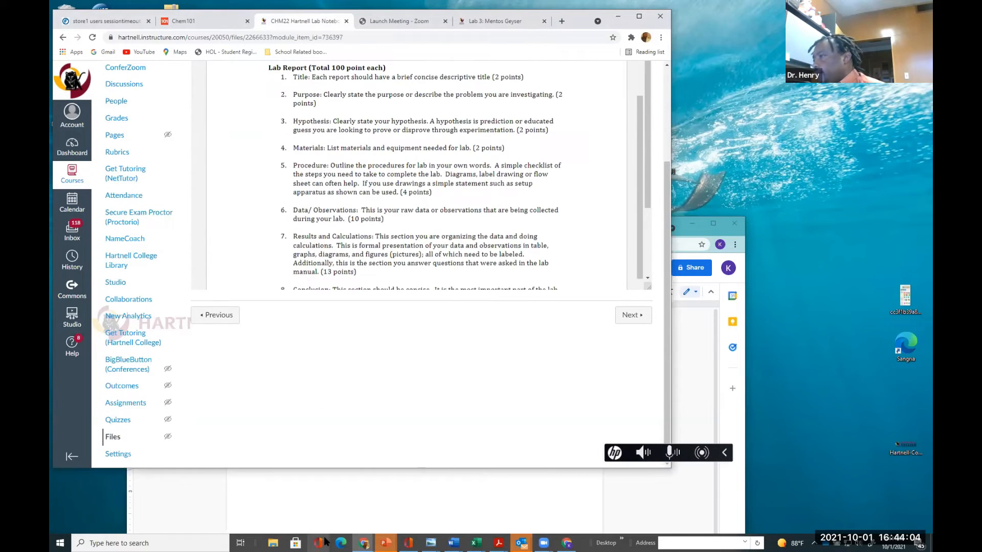
pyautogui.click(320, 513)
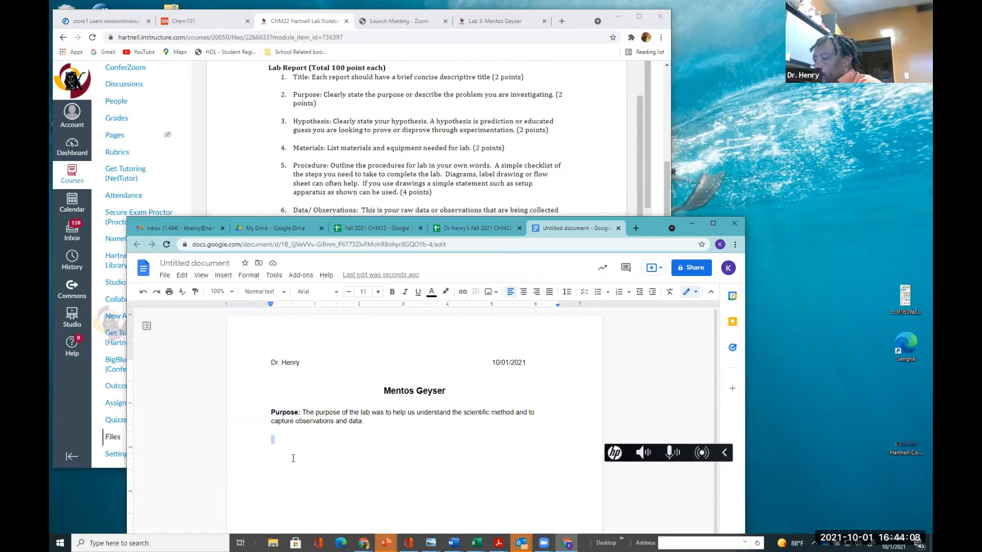
pyautogui.write('Hy')
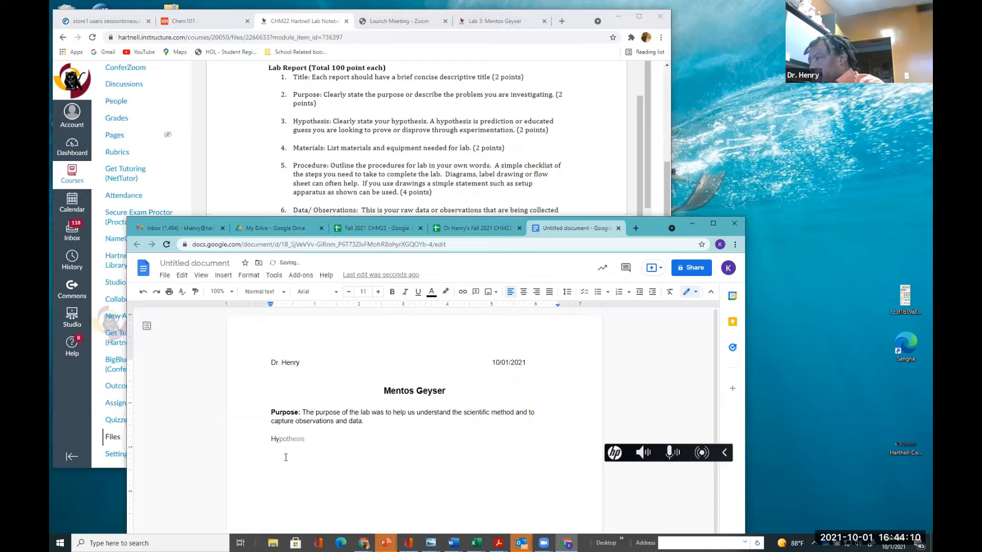
pyautogui.press('Tab')
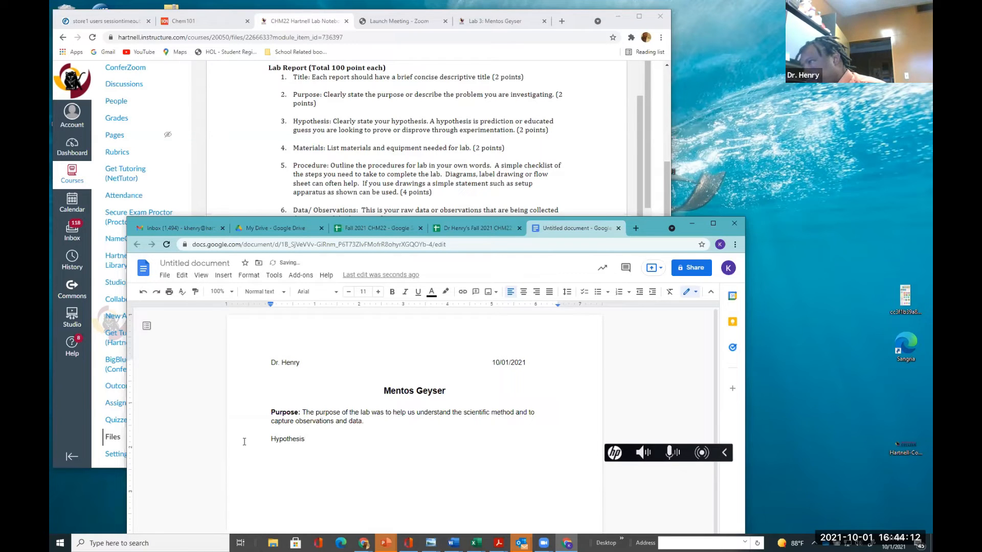
pyautogui.write(':')
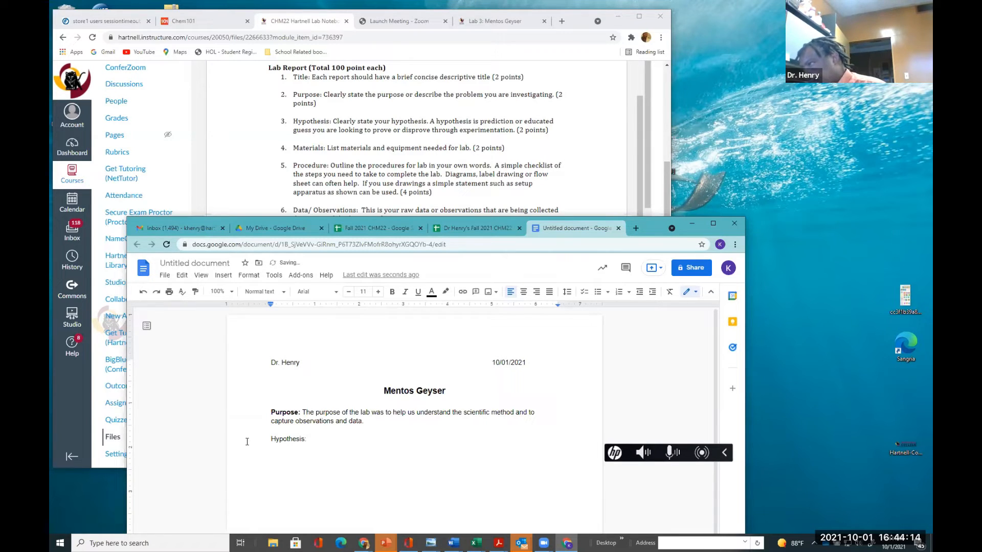
pyautogui.tripleClick(305, 439)
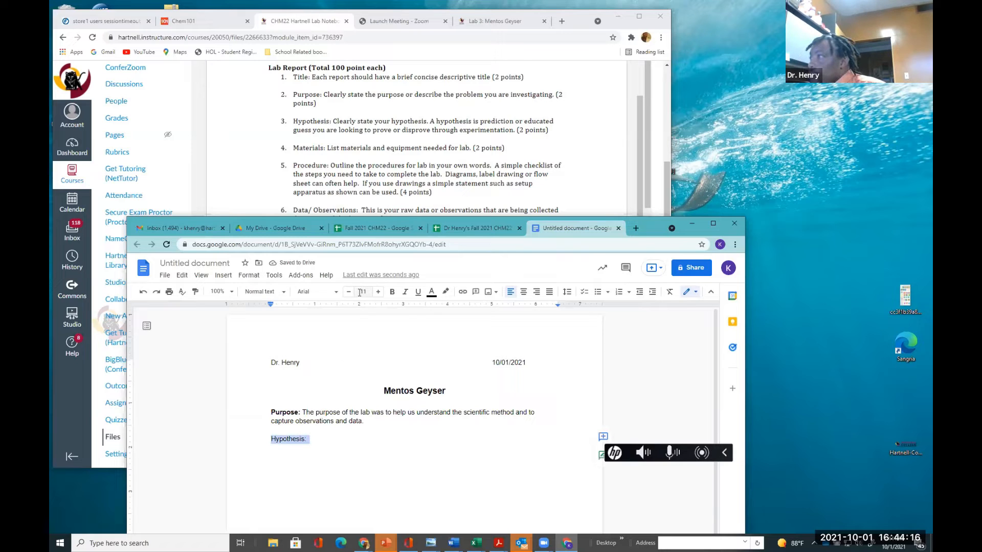
pyautogui.click(393, 291)
pyautogui.click(317, 441)
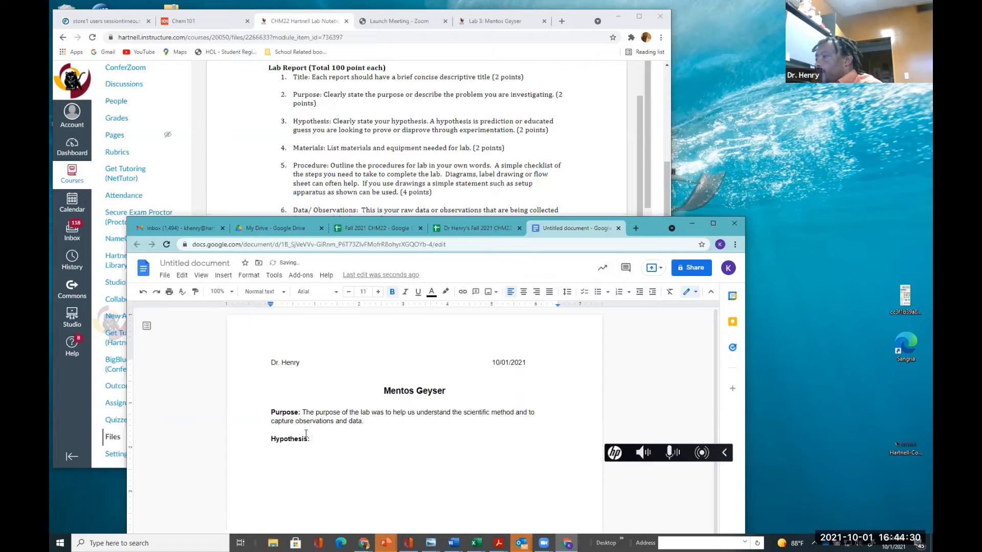
# Write the hypothesis "The pepsi would explode higher all overall the students compared to the diet and sparkling water"
pyautogui.write('The')
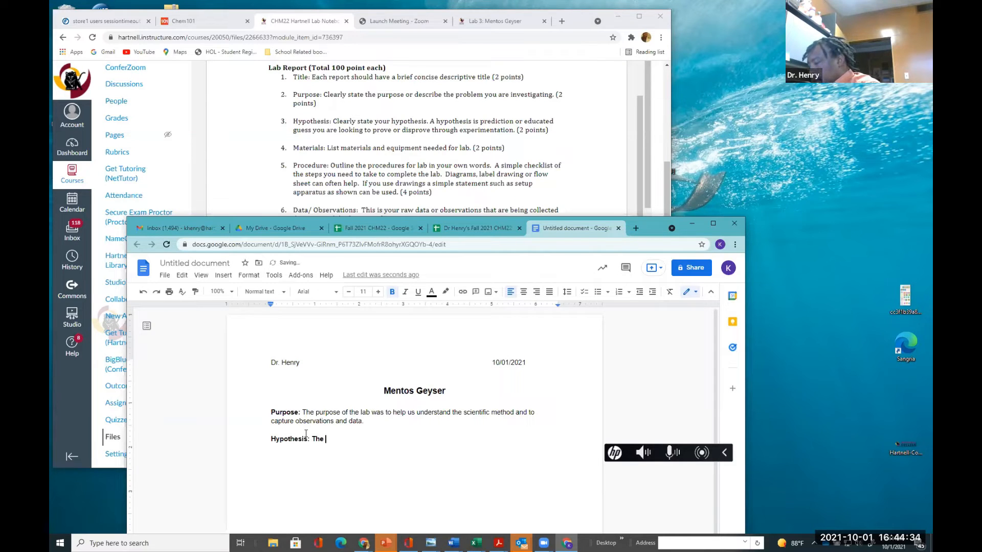
pyautogui.write(' pes')
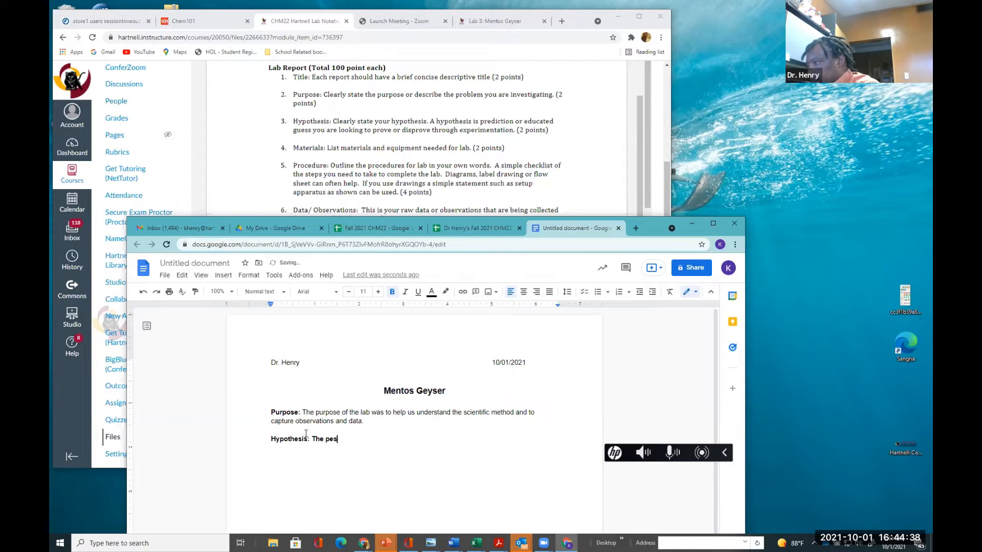
pyautogui.press('BackSpace')
pyautogui.write('psi w')
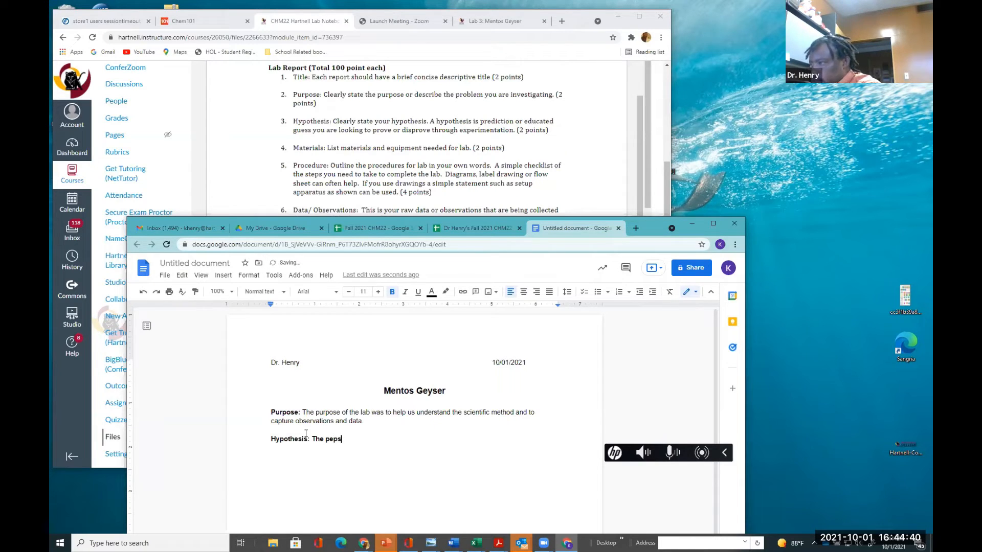
pyautogui.write('ould ex')
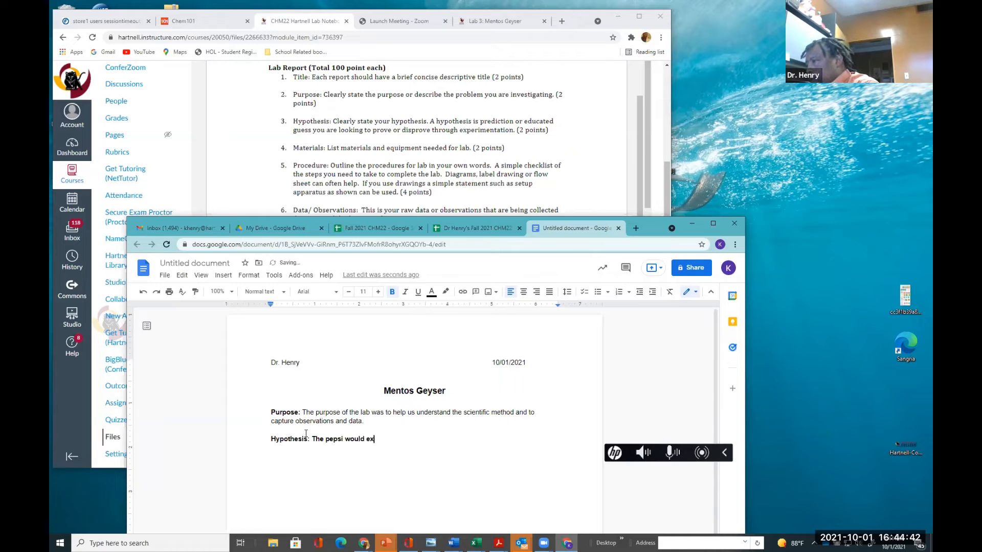
pyautogui.write('plode')
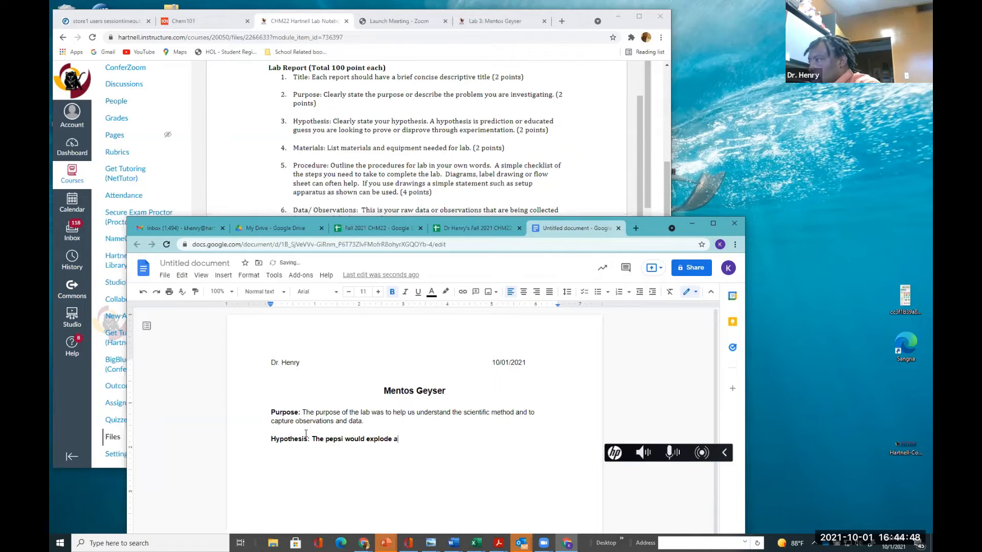
pyautogui.write(' a')
pyautogui.press('BackSpace')
pyautogui.write('he')
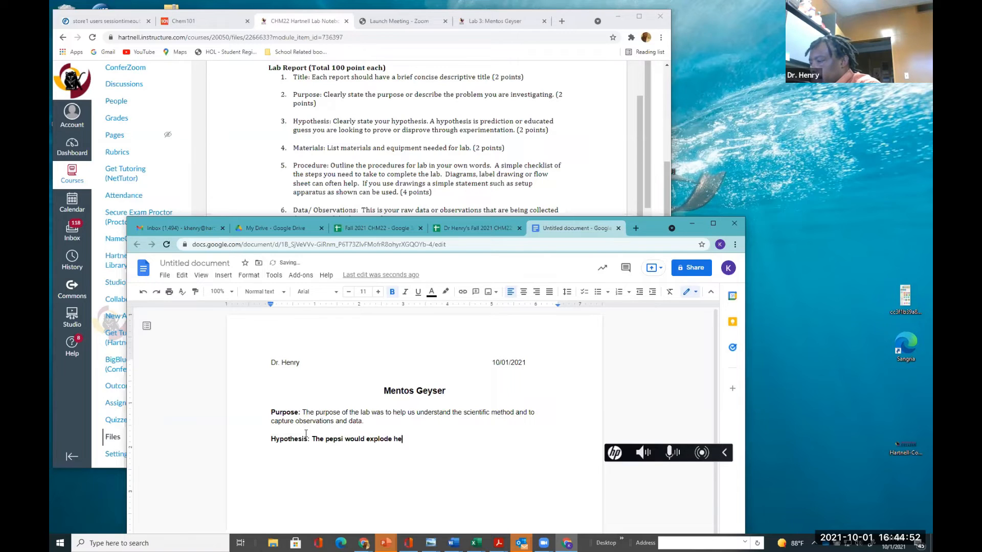
pyautogui.write('ighe')
pyautogui.press('BackSpace')
pyautogui.press('BackSpace')
pyautogui.press('BackSpace')
pyautogui.press('BackSpace')
pyautogui.write('ighe')
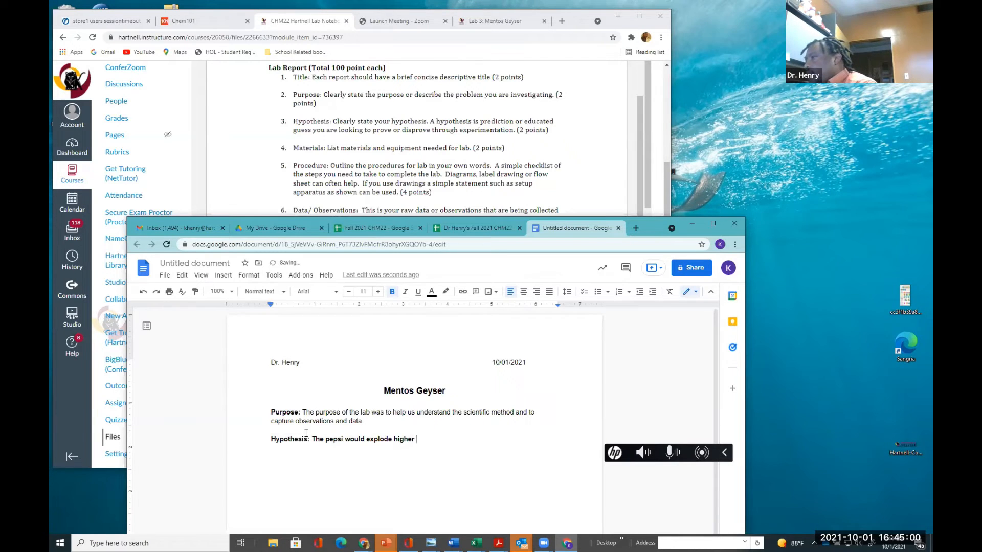
pyautogui.write('r p')
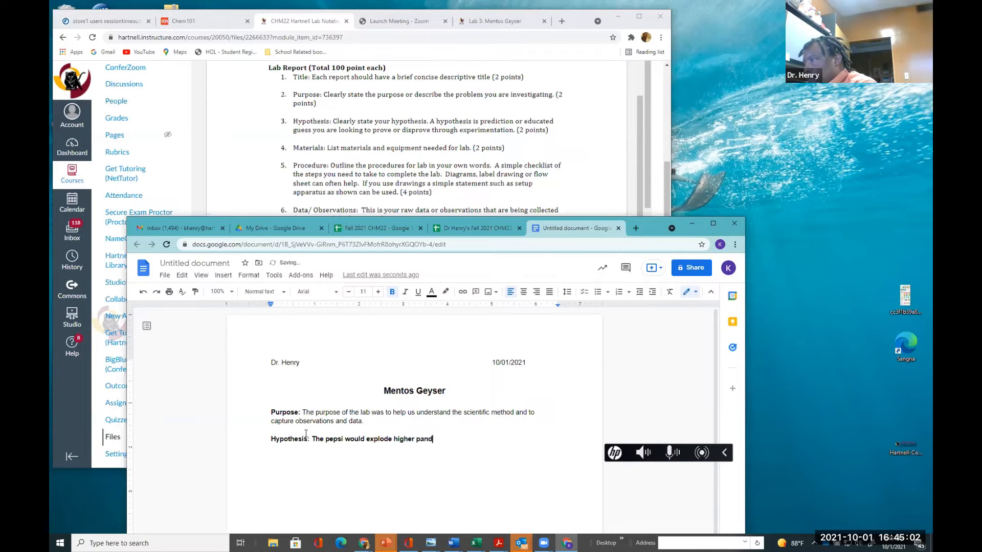
pyautogui.press('BackSpace')
pyautogui.write('all ove')
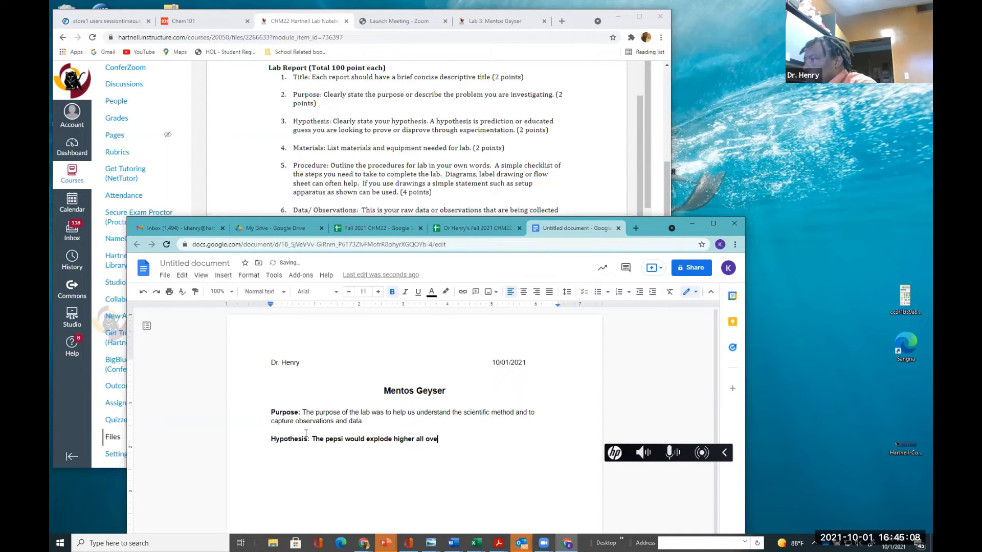
pyautogui.write('rall the s')
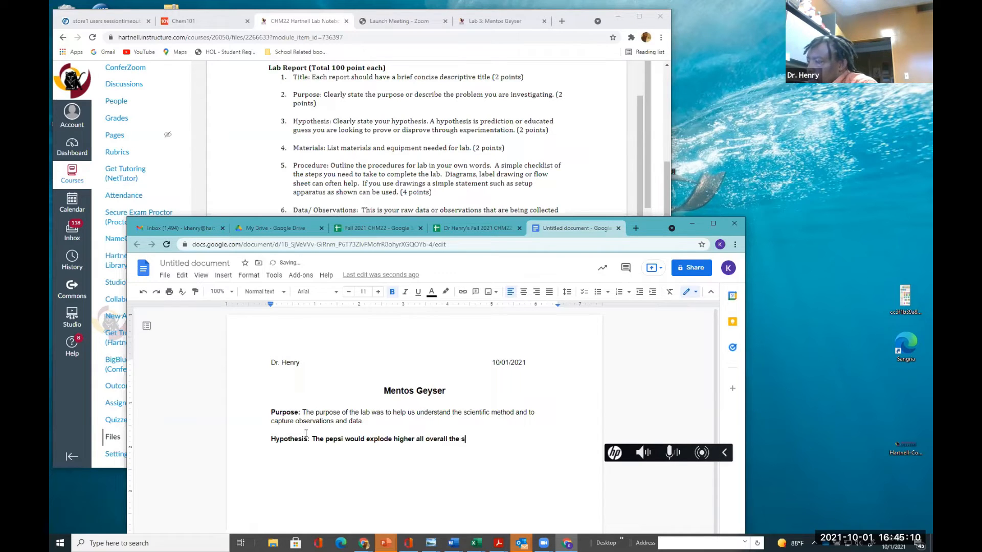
pyautogui.write('tudents')
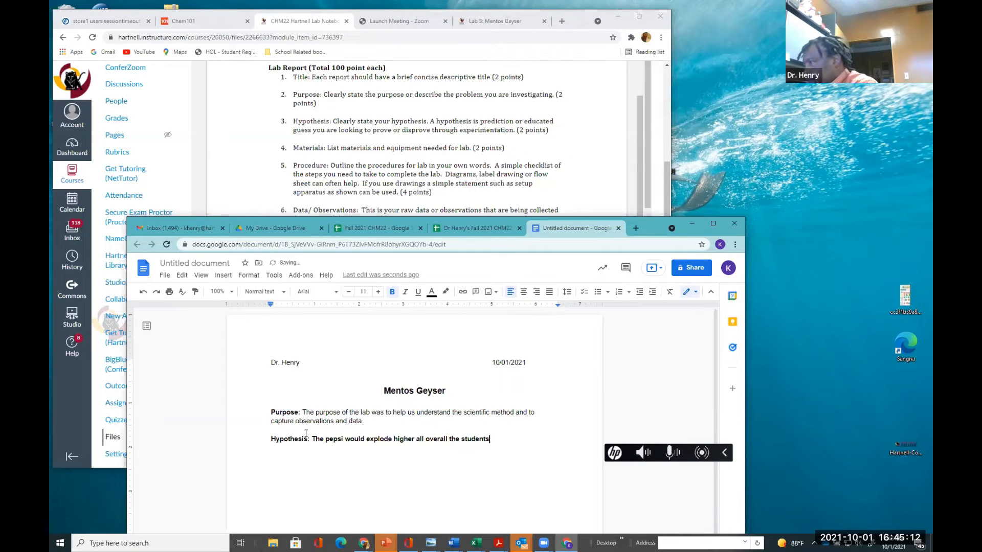
pyautogui.write('com')
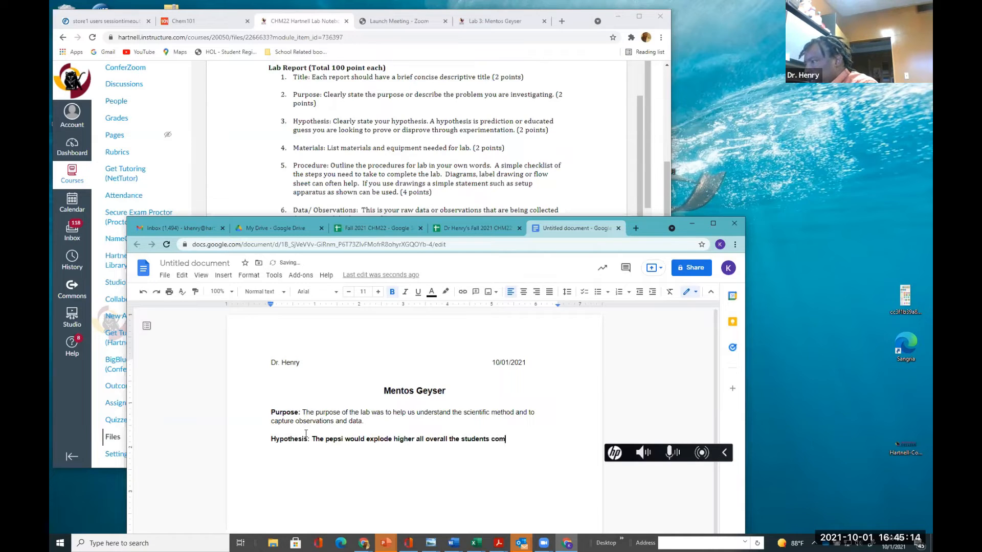
pyautogui.write('pared to the t')
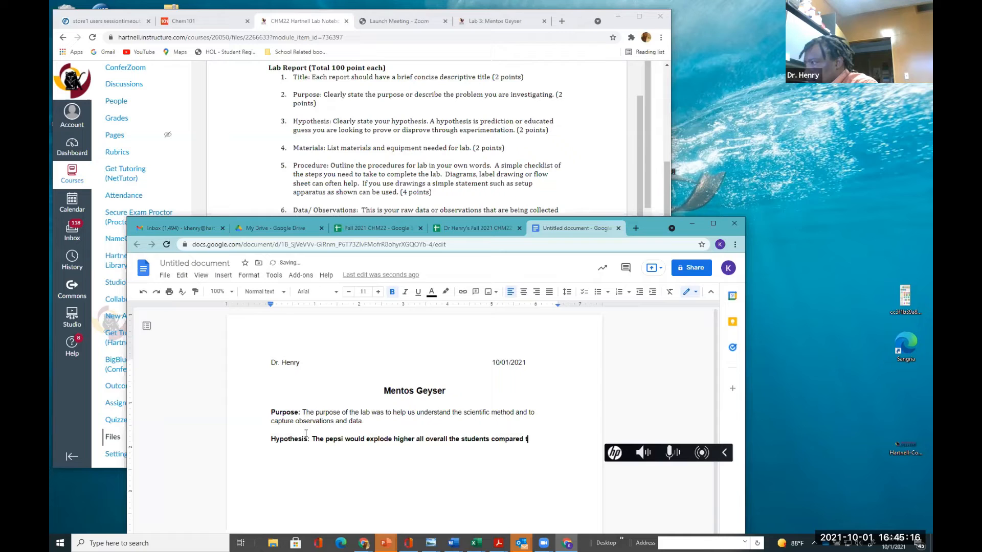
pyautogui.press('BackSpace')
pyautogui.write('d')
pyautogui.write('iet and sparkil')
pyautogui.press('BackSpace')
pyautogui.press('BackSpace')
pyautogui.write('ling ')
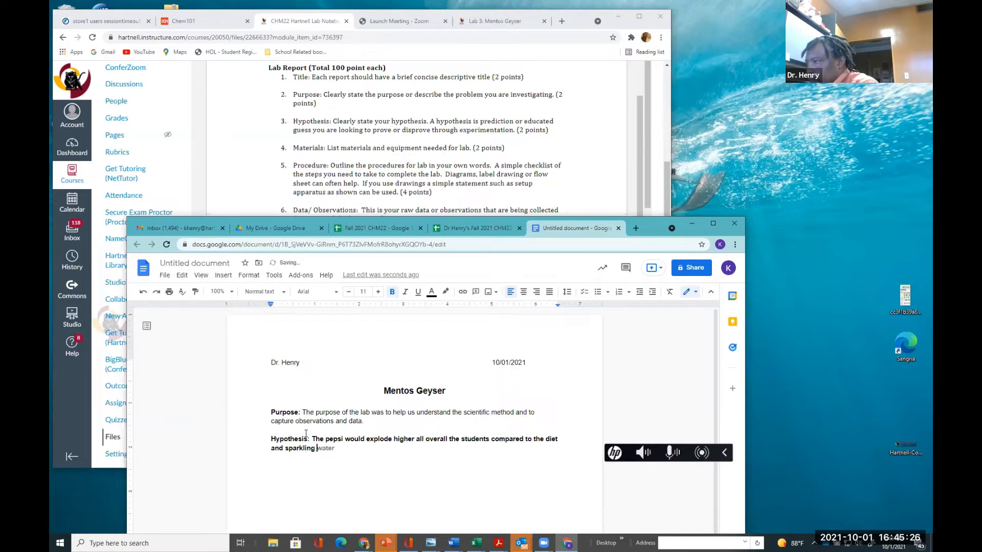
pyautogui.write('water.  The ')
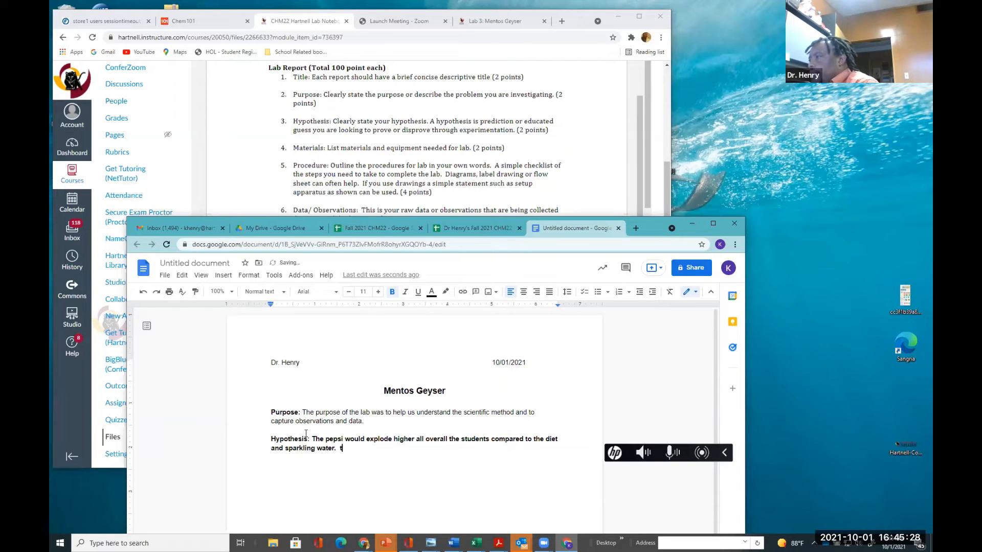
pyautogui.write('water')
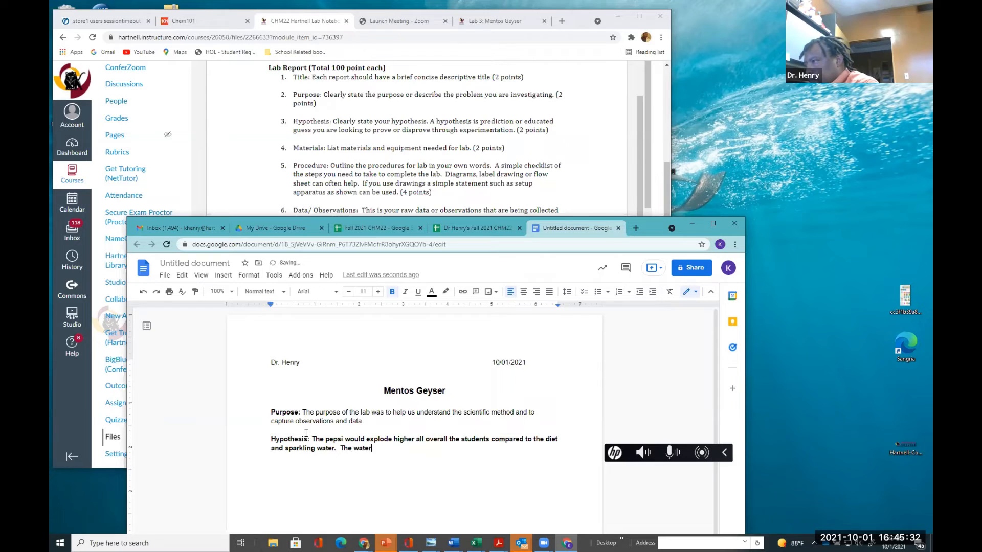
# Add the sentence "The sparkling water would be second and the diet would be last." to the hypothesis
pyautogui.press('BackSpace')
pyautogui.press('BackSpace')
pyautogui.press('BackSpace')
pyautogui.press('BackSpace')
pyautogui.press('BackSpace')
pyautogui.write('par')
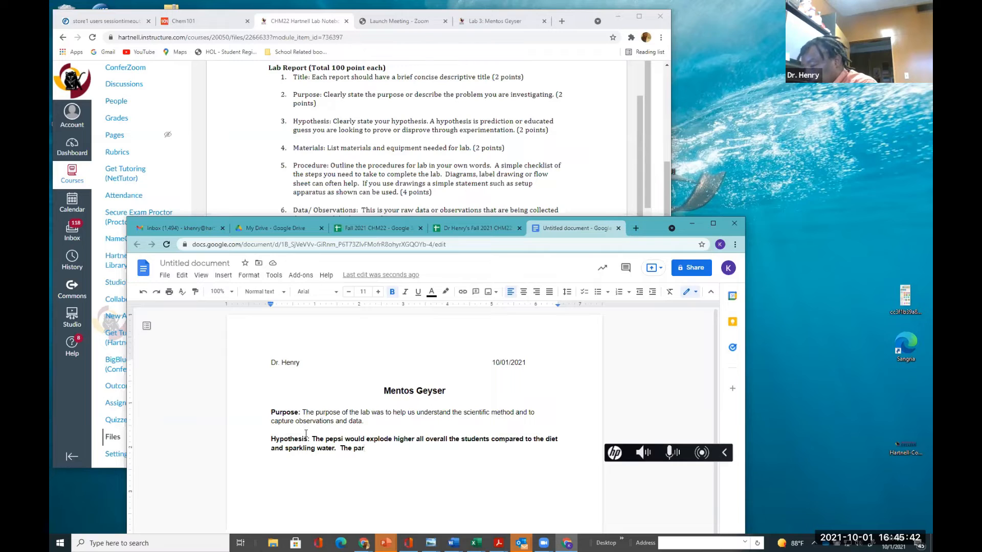
pyautogui.press('BackSpace')
pyautogui.press('BackSpace')
pyautogui.press('BackSpace')
pyautogui.write('spa')
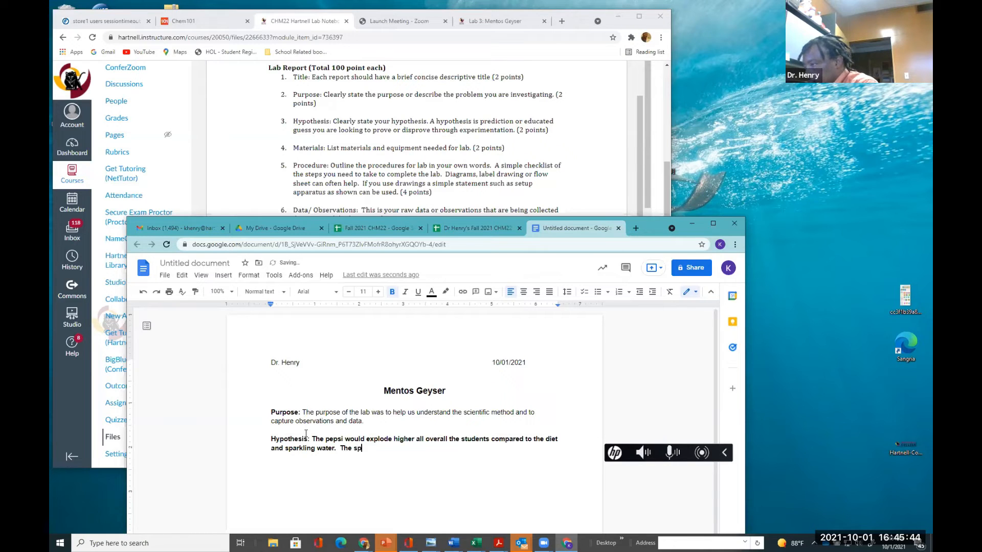
pyautogui.write('rkling water would ')
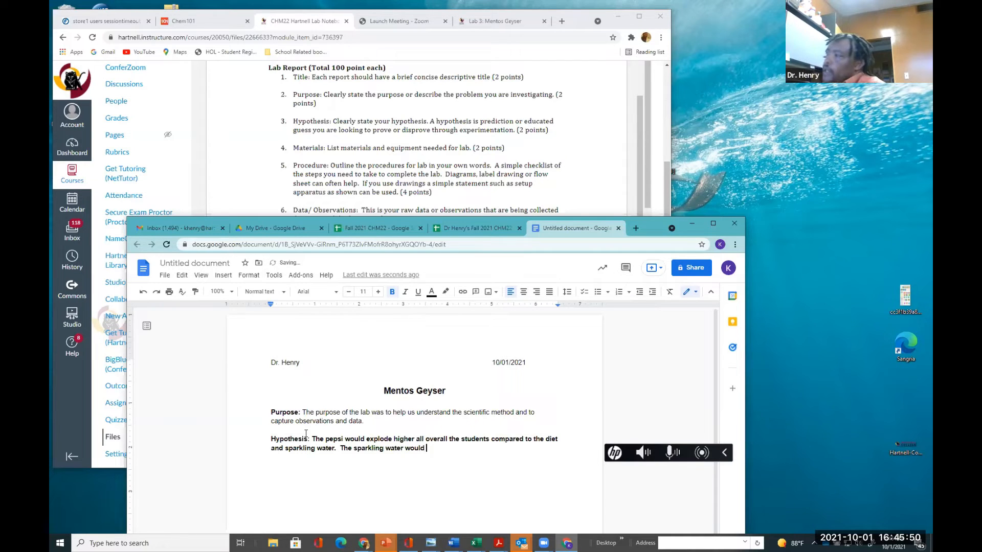
pyautogui.write('e')
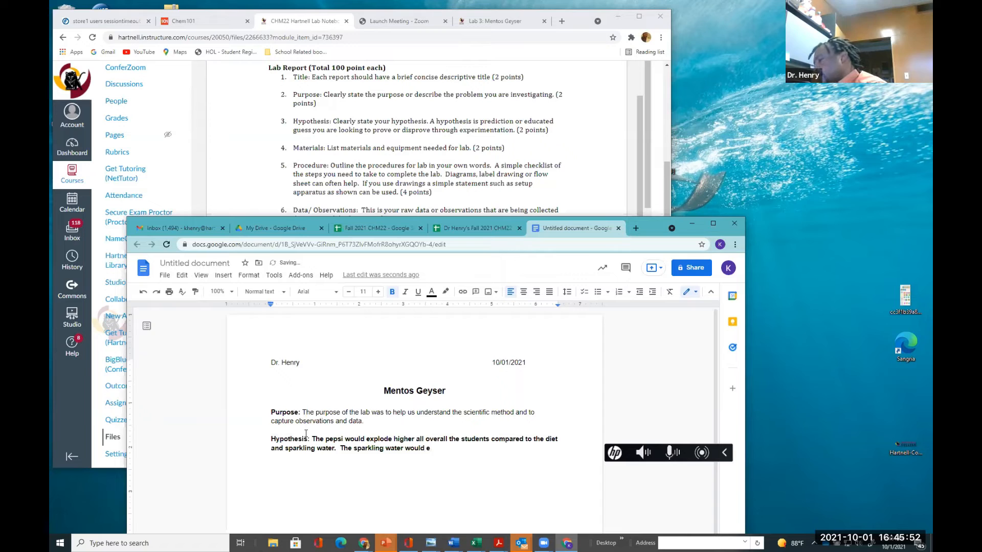
pyautogui.press('BackSpace')
pyautogui.write('be send')
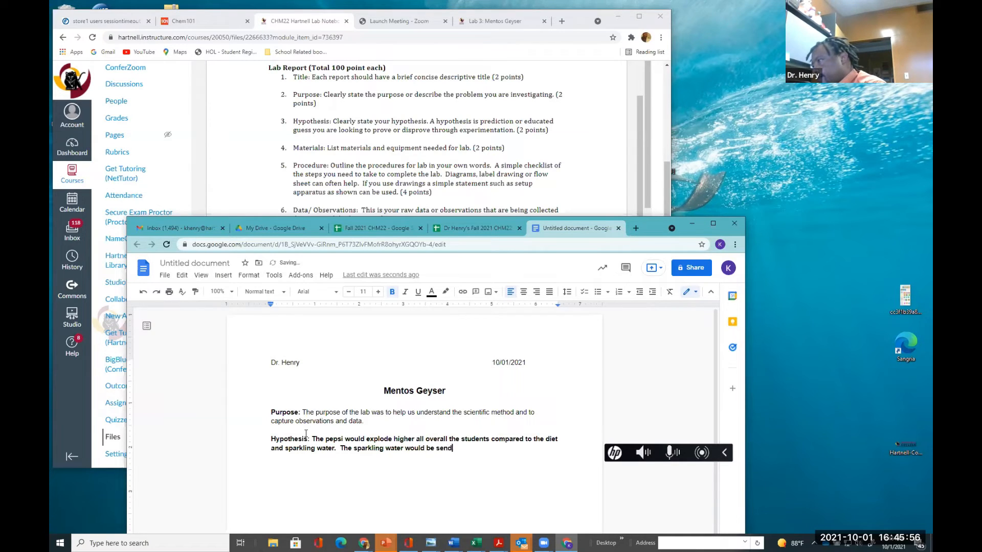
pyautogui.press('BackSpace')
pyautogui.press('BackSpace')
pyautogui.write('c')
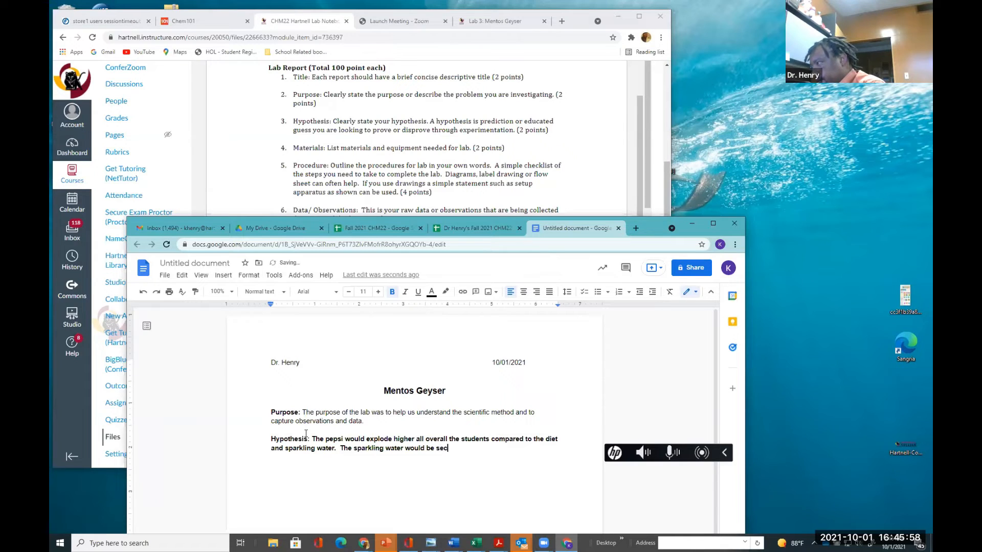
pyautogui.write('ond and the de')
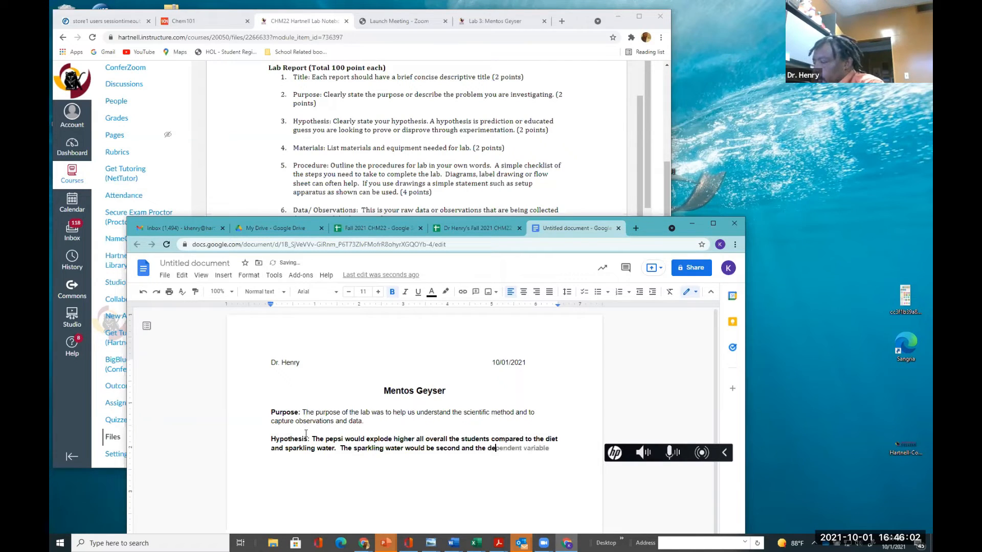
pyautogui.press('BackSpace')
pyautogui.press('BackSpace')
pyautogui.write('d')
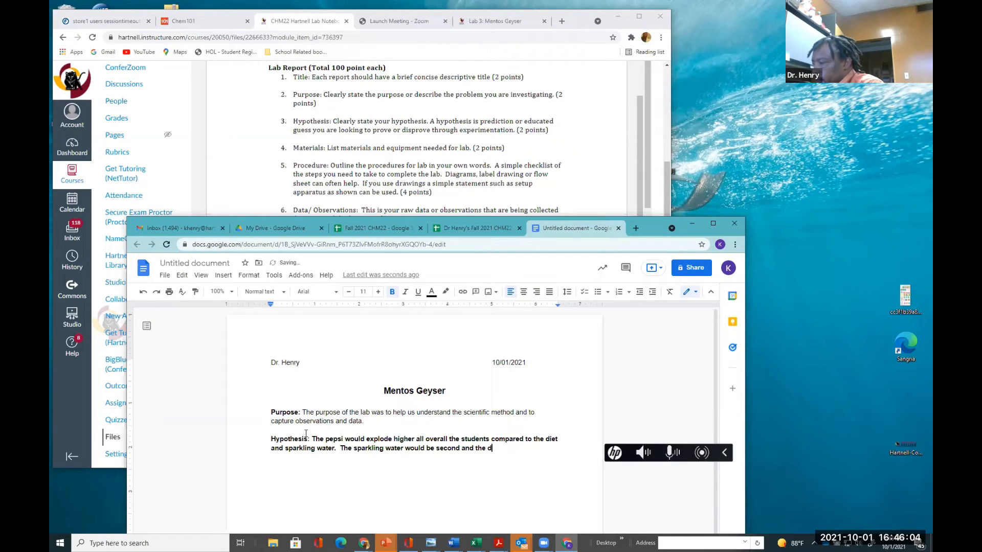
pyautogui.write('iet would be last.')
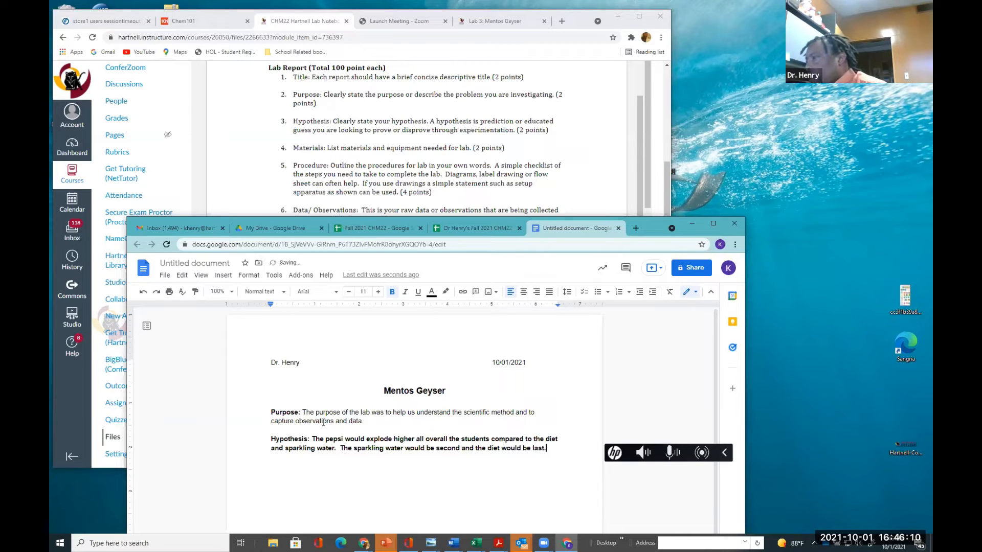
# Remove the bold from the hypothesis text, keeping the "Hypothesis:" label bold, and start a new line below it
pyautogui.moveTo(317, 432); pyautogui.dragTo(444, 461)
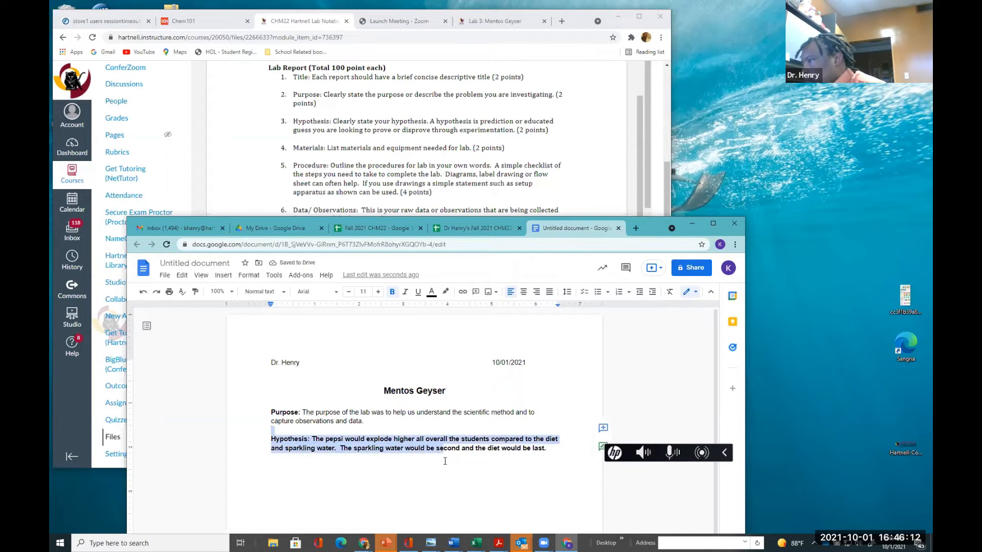
pyautogui.click(446, 461)
pyautogui.moveTo(548, 448); pyautogui.dragTo(313, 438)
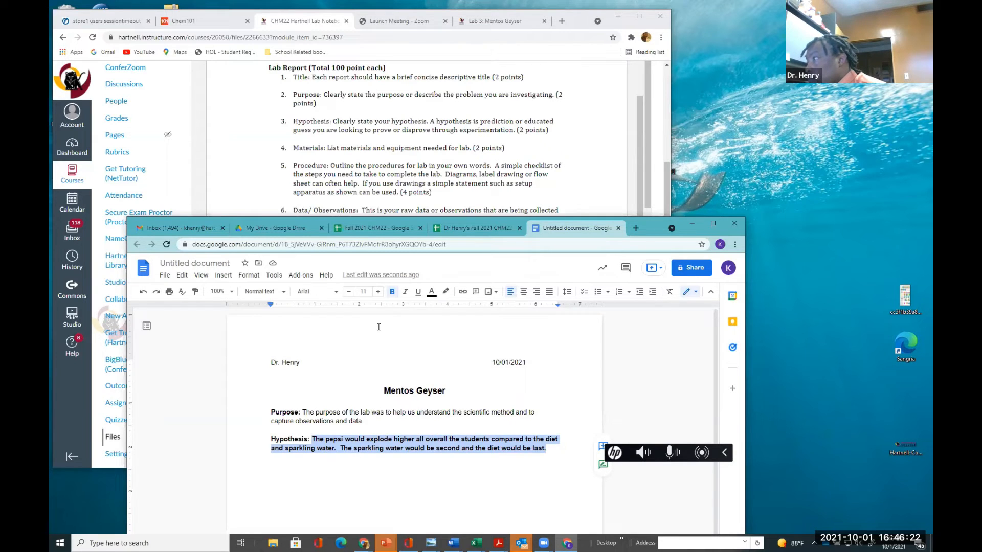
pyautogui.click(392, 295)
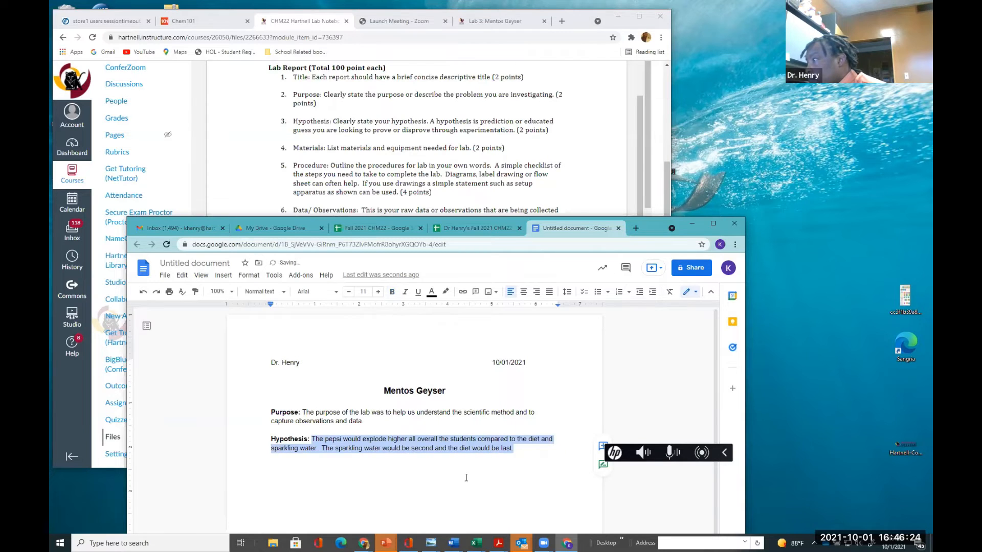
pyautogui.click(515, 450)
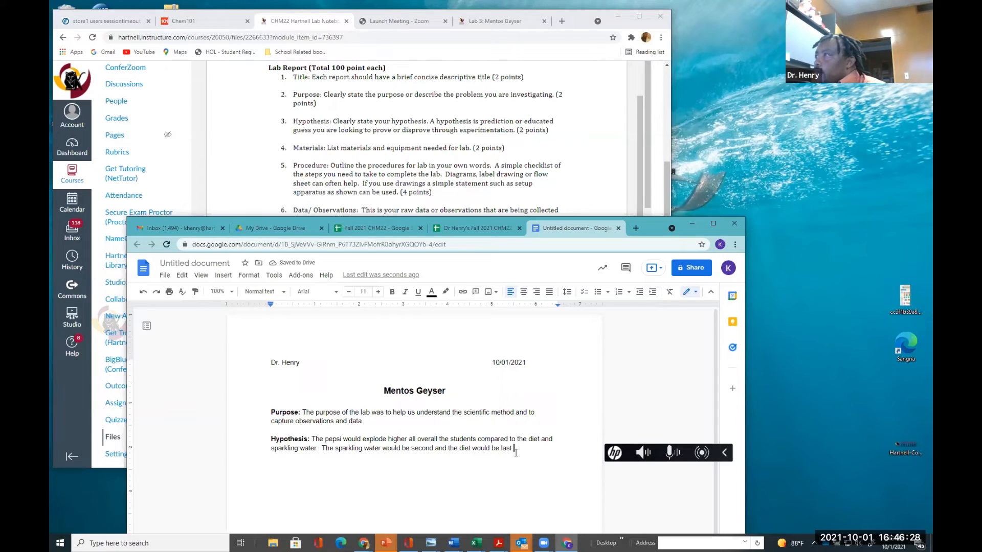
pyautogui.press('Return')
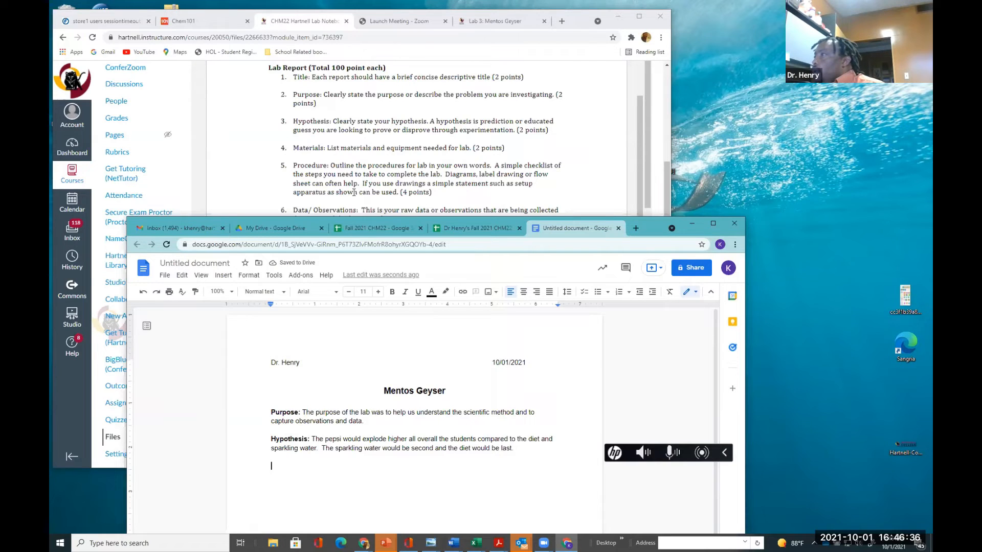
# Cross out the Procedure requirement in the assignment's lab report list with the annotation pen
pyautogui.click(393, 138)
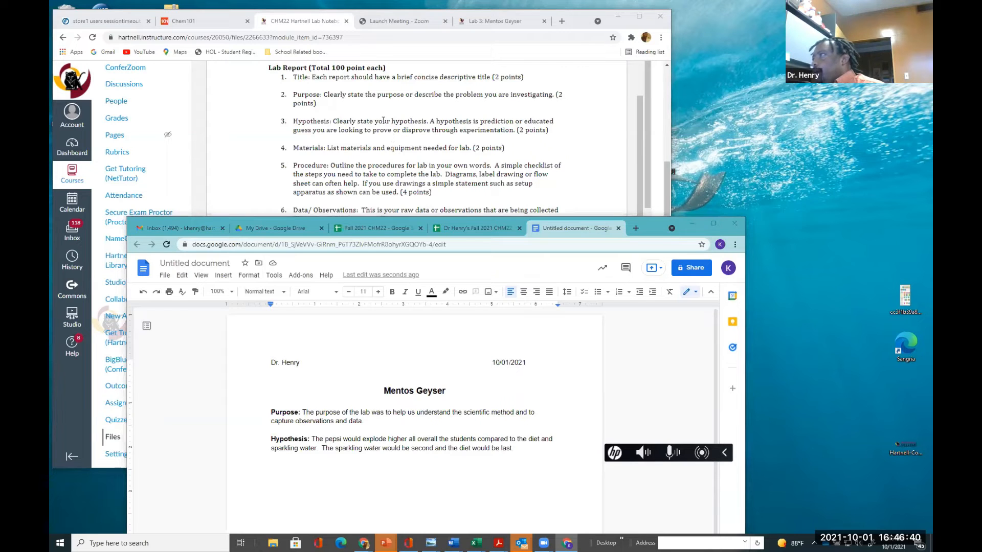
pyautogui.moveTo(295, 162); pyautogui.dragTo(441, 198)
pyautogui.moveTo(492, 157); pyautogui.dragTo(302, 205)
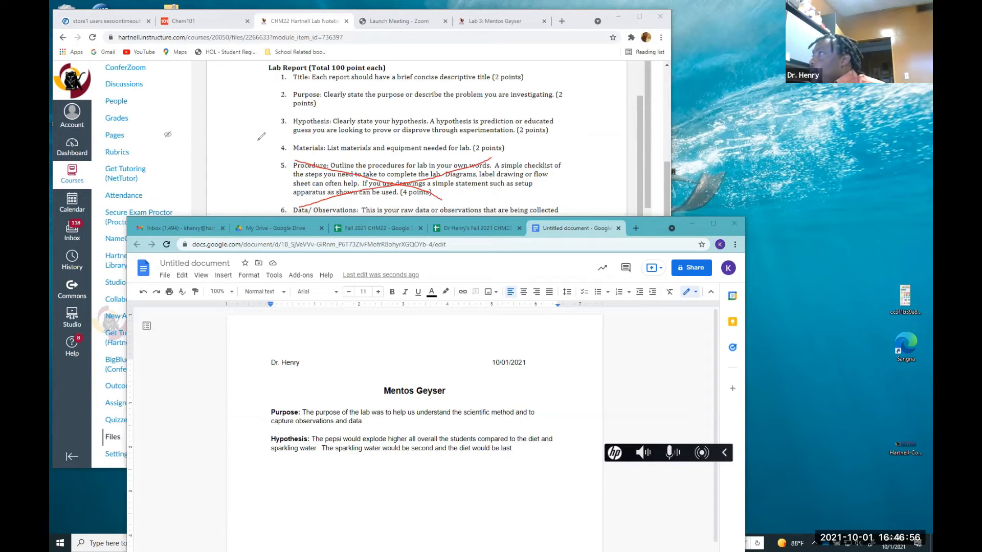
pyautogui.scroll(1, 290, 209)
pyautogui.scroll(-3, 290, 209)
pyautogui.scroll(3, 290, 209)
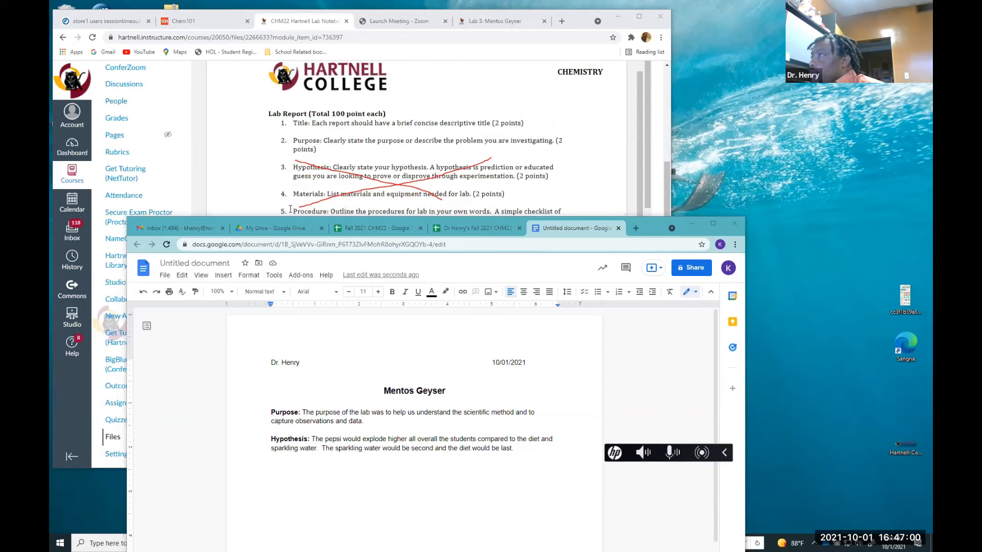
pyautogui.scroll(-1, 289, 209)
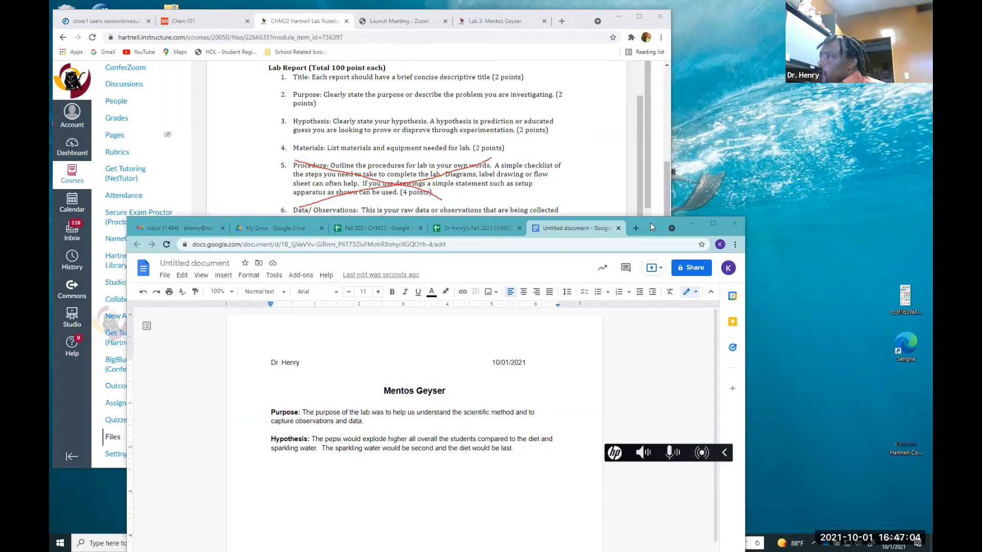
# Move the document window lower, then cross out the Materials requirement and mark the Data/Observations points
pyautogui.moveTo(649, 222); pyautogui.dragTo(650, 275)
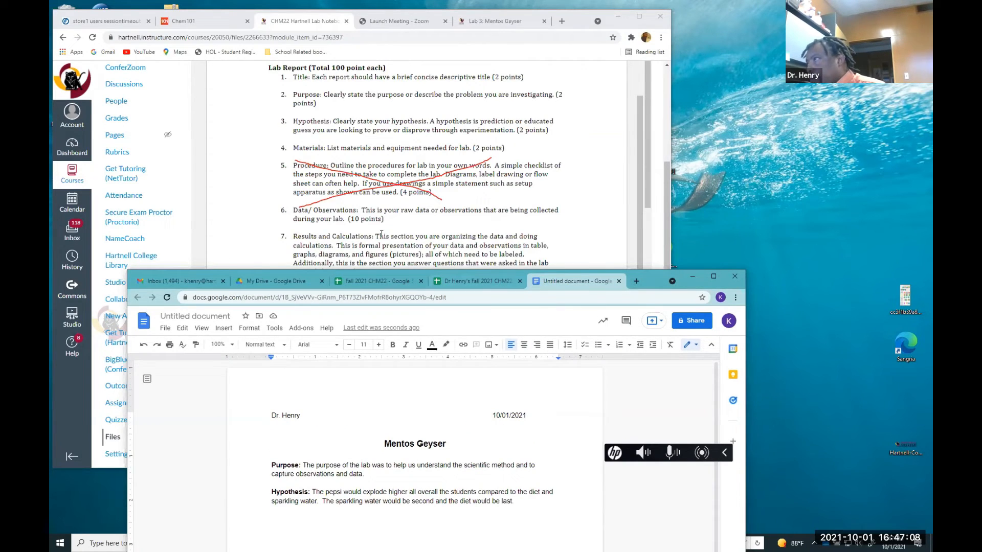
pyautogui.click(361, 214)
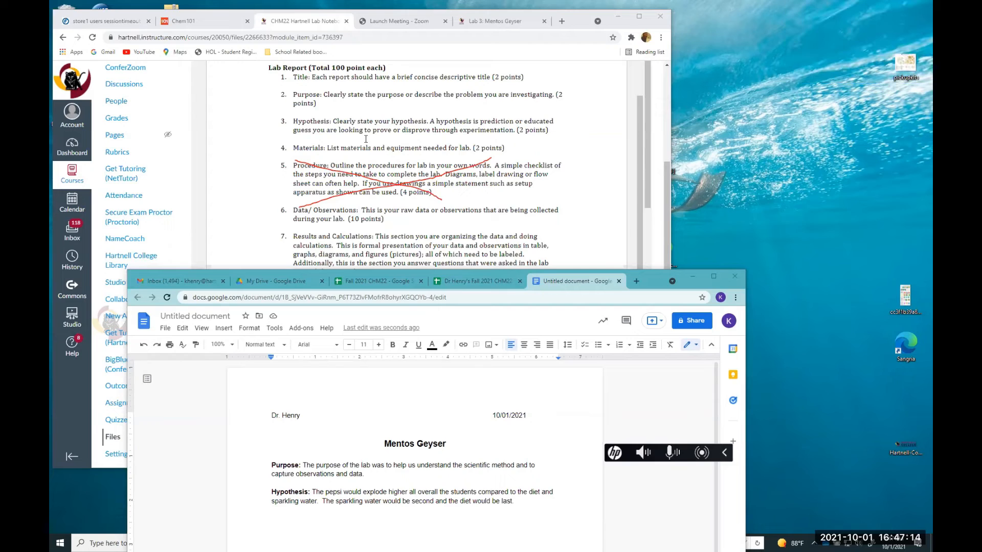
pyautogui.moveTo(352, 215); pyautogui.dragTo(361, 219)
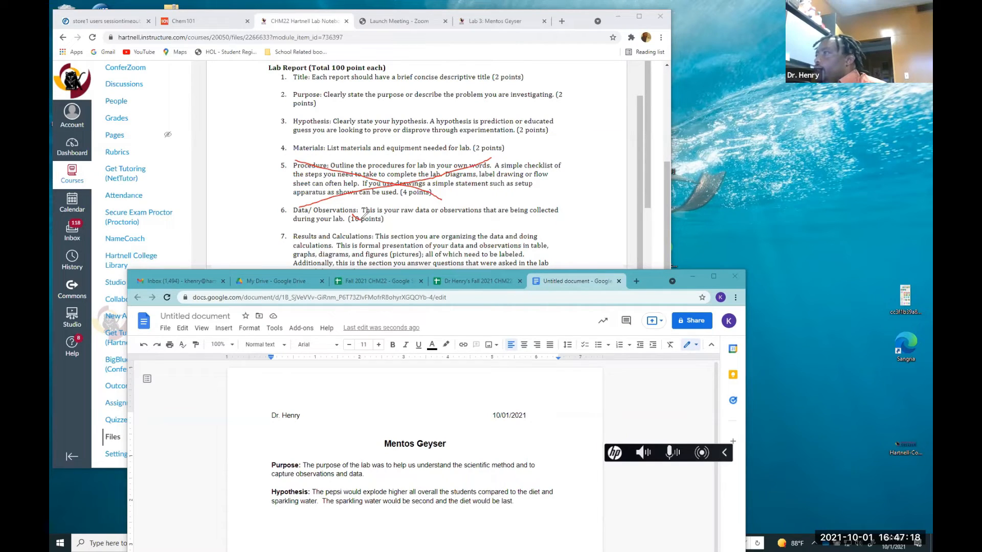
pyautogui.moveTo(318, 138)
pyautogui.mouseDown()
pyautogui.moveTo(443, 175)
pyautogui.moveTo(342, 171)
pyautogui.mouseUp()
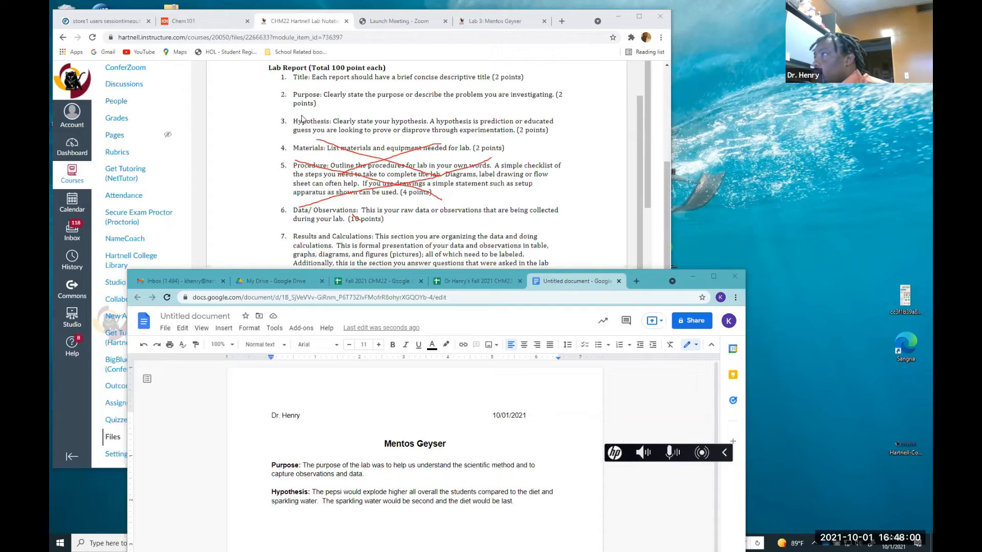
# Close the Gmail inbox tab in the document's browser window
pyautogui.click(148, 282)
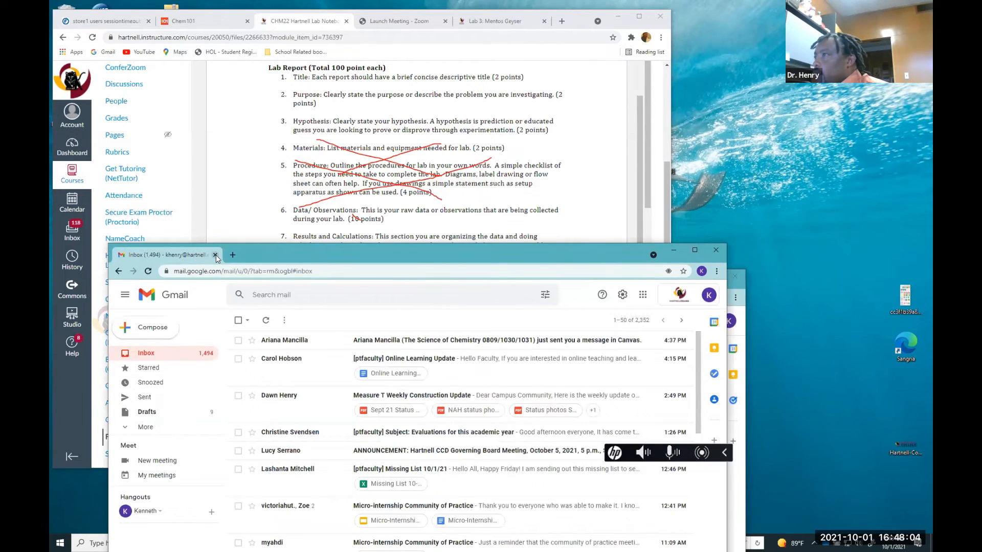
pyautogui.click(223, 281)
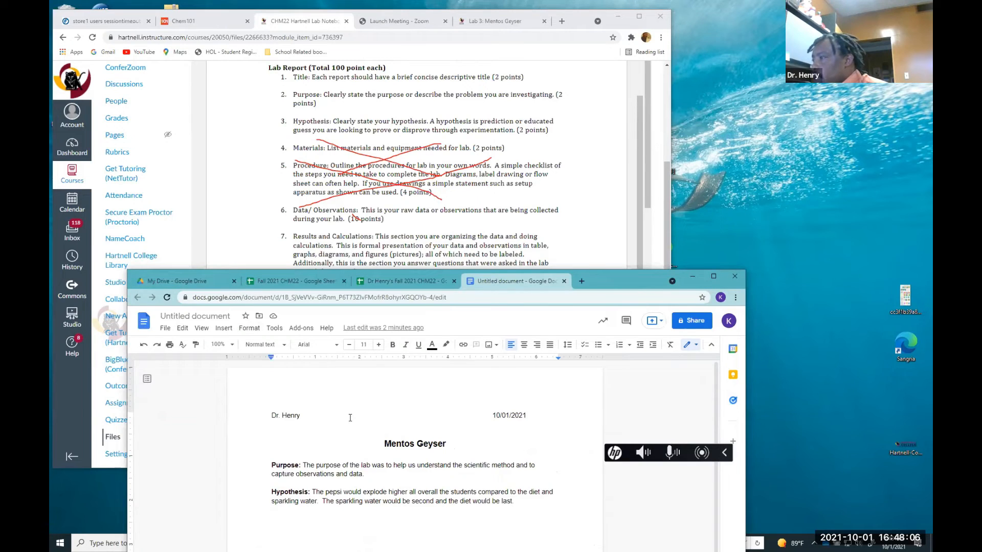
# Add a bold "Data/ Observations:" label on the new line below the hypothesis
pyautogui.scroll(-1, 351, 418)
pyautogui.scroll(-1, 350, 418)
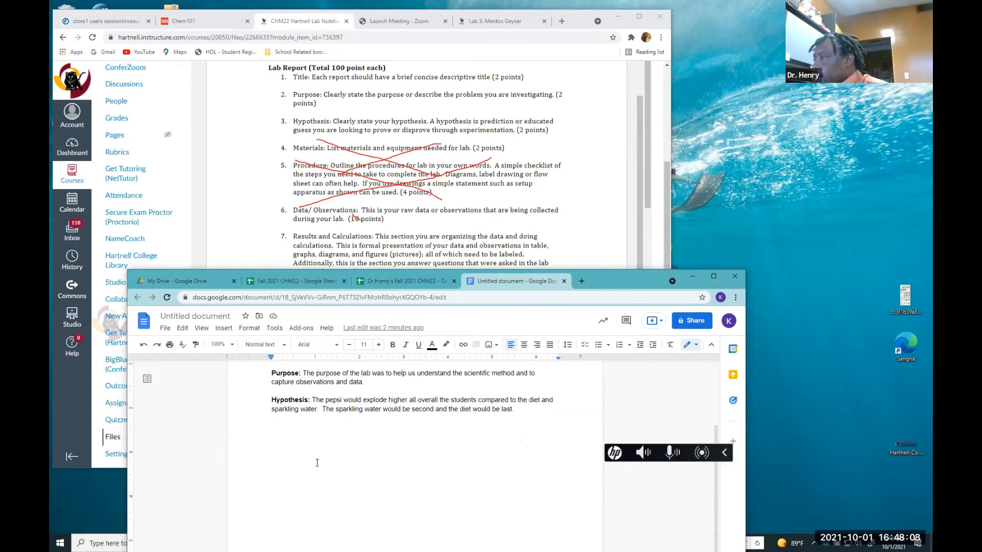
pyautogui.write('Data')
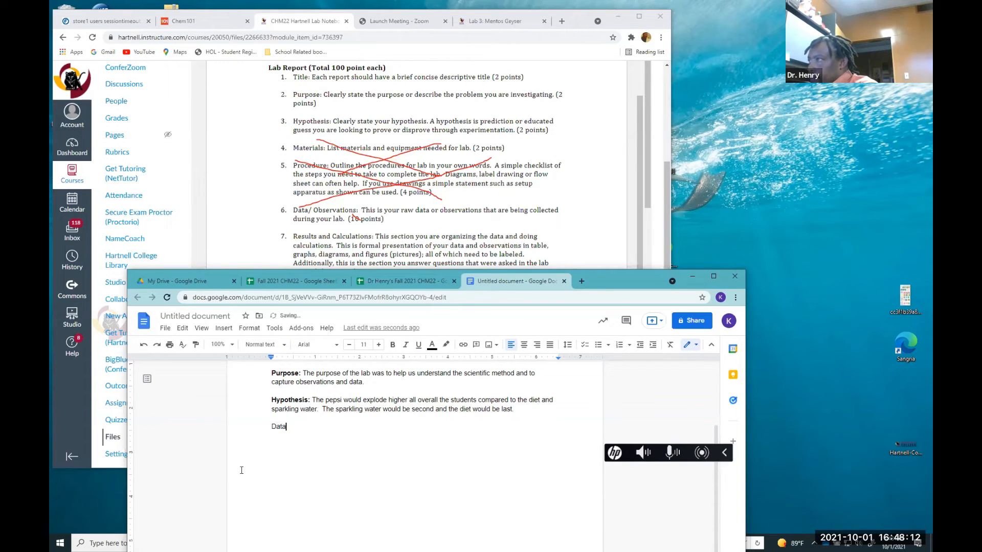
pyautogui.write('/')
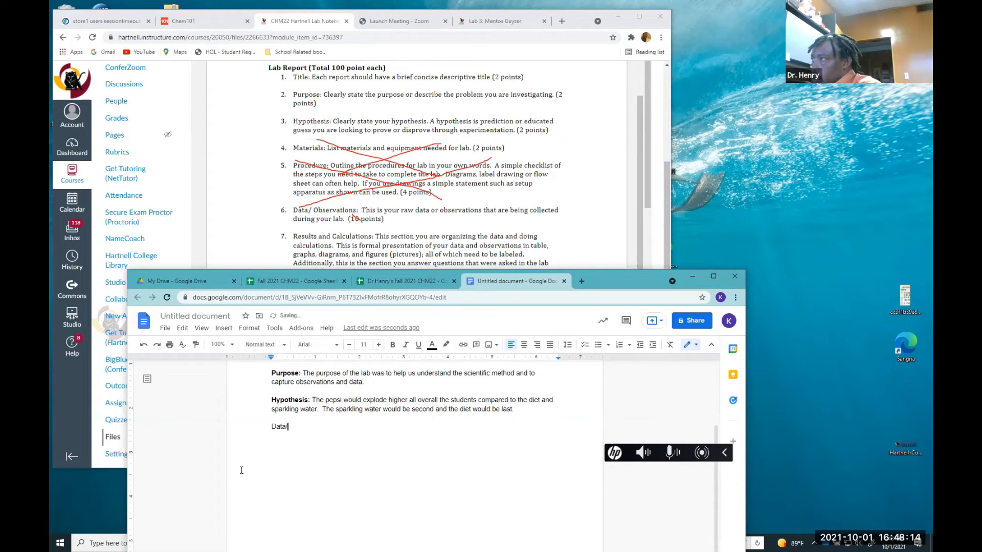
pyautogui.write(' ob')
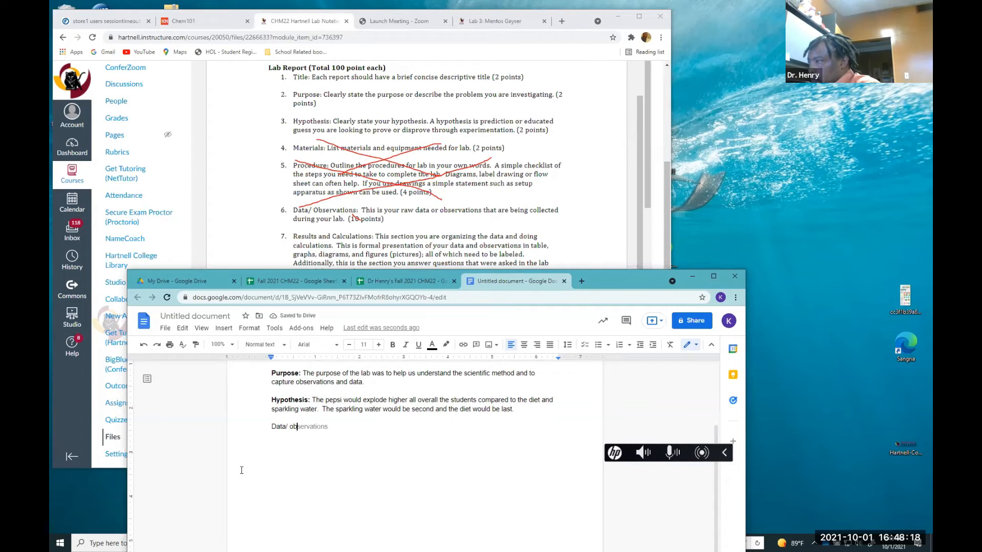
pyautogui.press('BackSpace')
pyautogui.press('BackSpace')
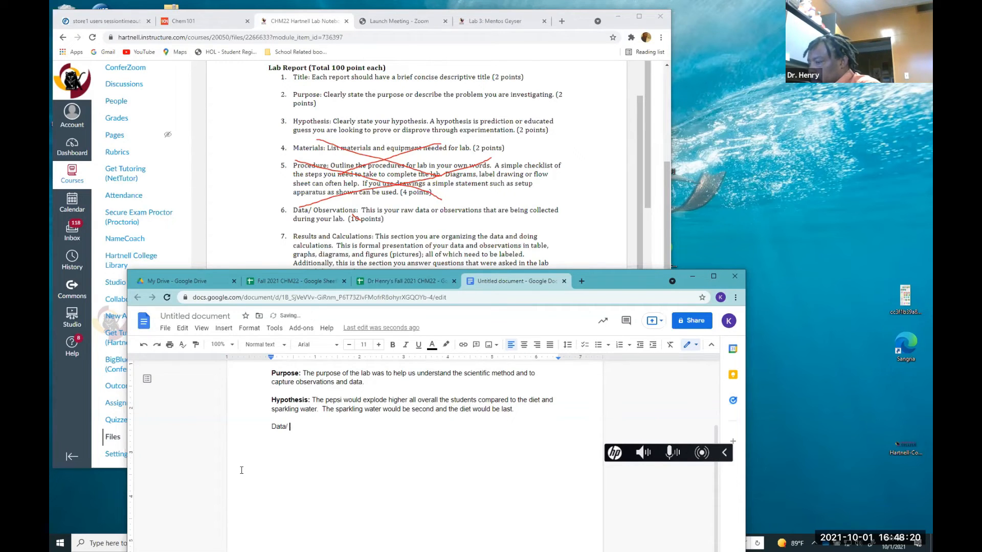
pyautogui.write('Ob')
pyautogui.press('Tab')
pyautogui.write(':')
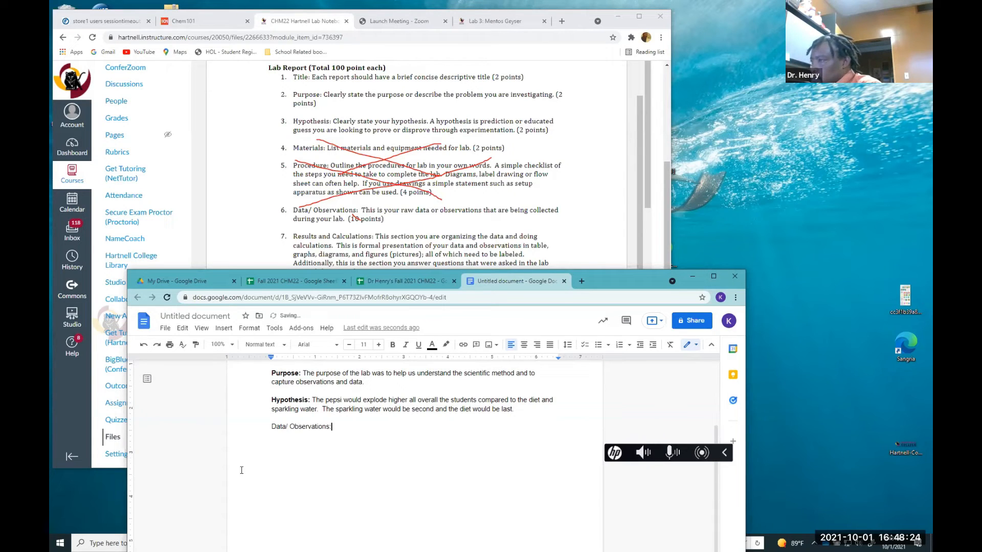
pyautogui.click(268, 428)
pyautogui.moveTo(271, 428); pyautogui.dragTo(334, 427)
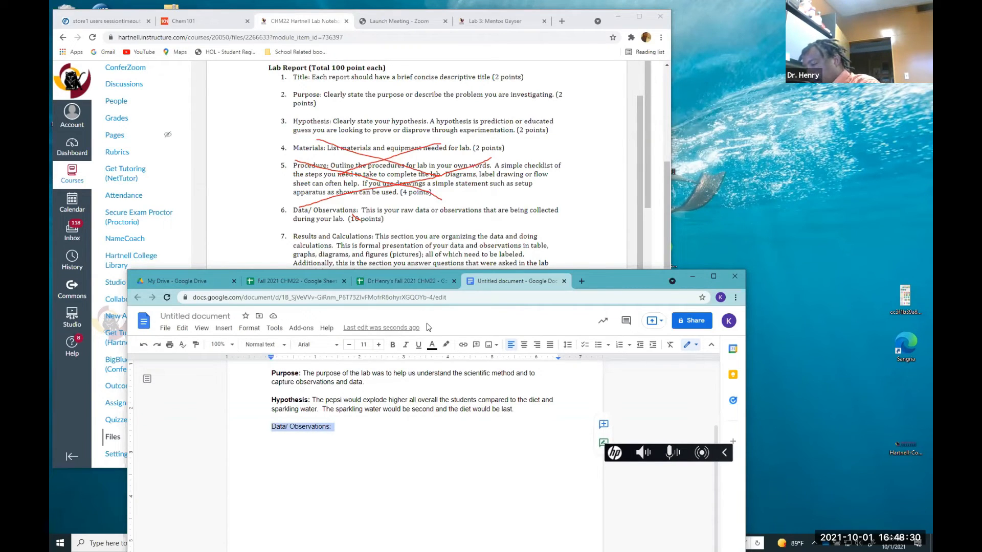
pyautogui.hotkey('ctrl', 'b')
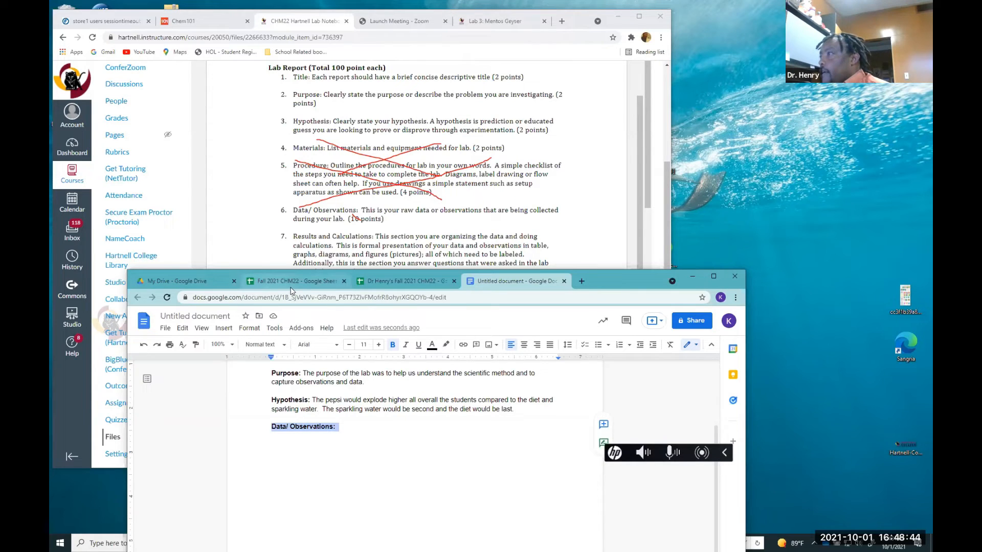
# Switch to the Dr Henry's Fall 2021 CHM22 spreadsheet tab with the class flowrate data
pyautogui.click(388, 281)
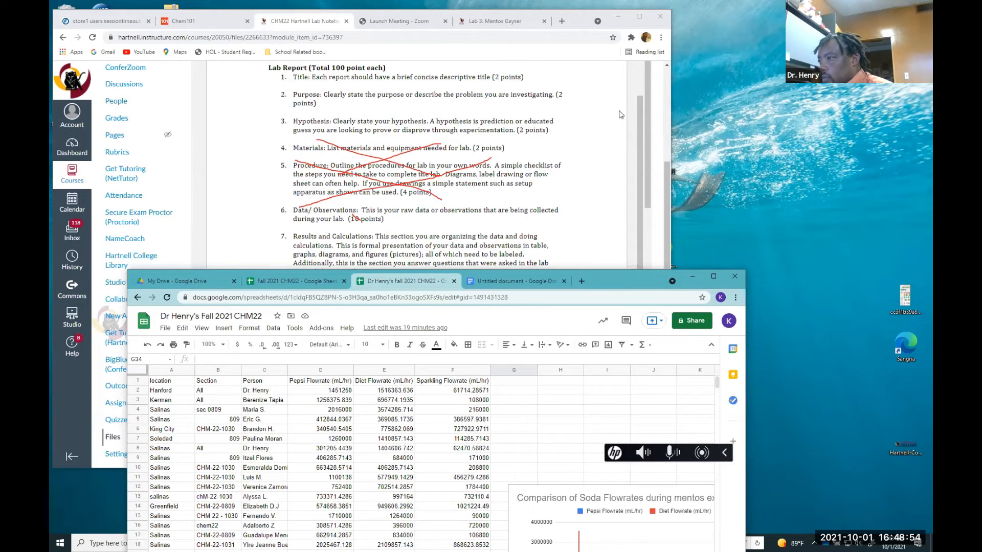
# Copy the header row and Dr. Henry's data row from the Main sheet of the class spreadsheet
pyautogui.moveTo(615, 281); pyautogui.dragTo(619, 112)
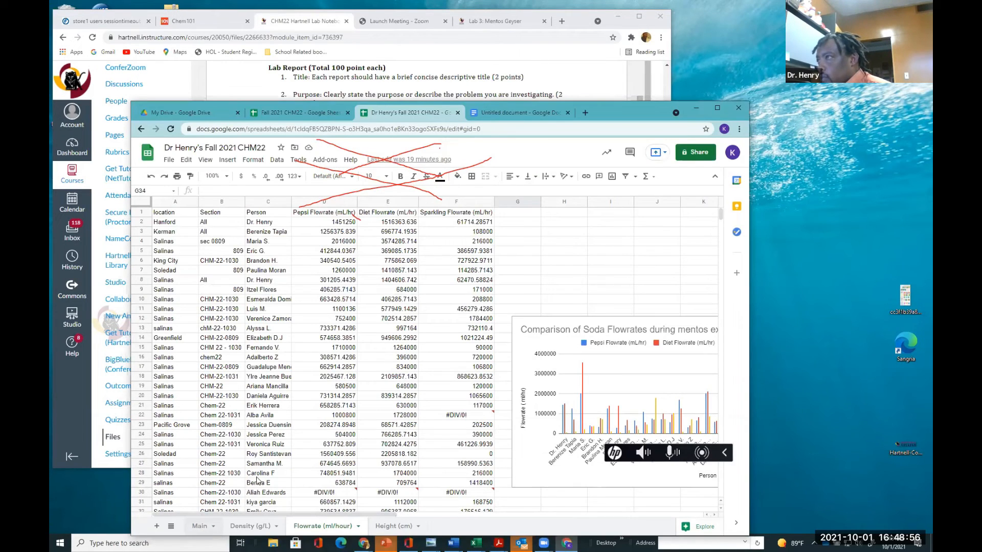
pyautogui.click(199, 525)
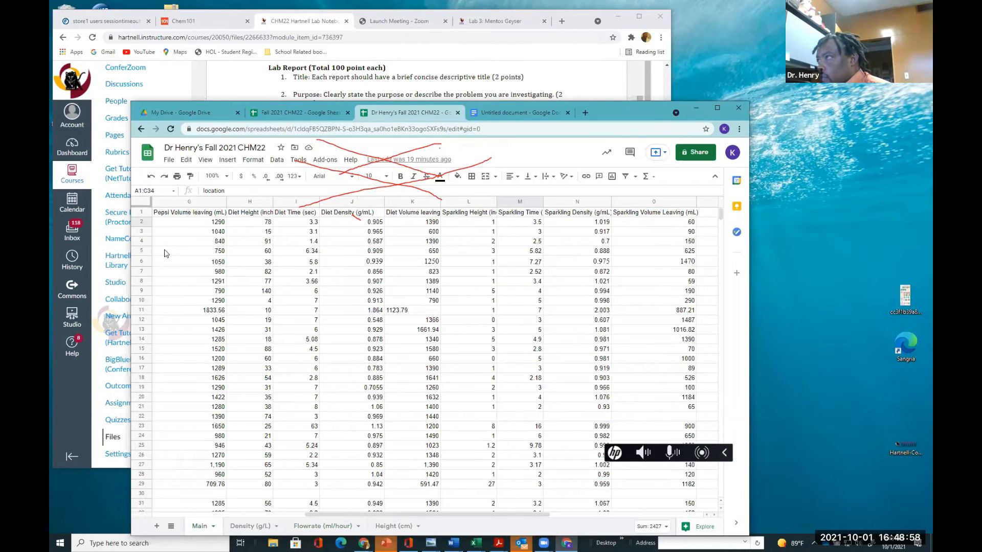
pyautogui.moveTo(315, 514); pyautogui.dragTo(155, 519)
pyautogui.click(339, 368)
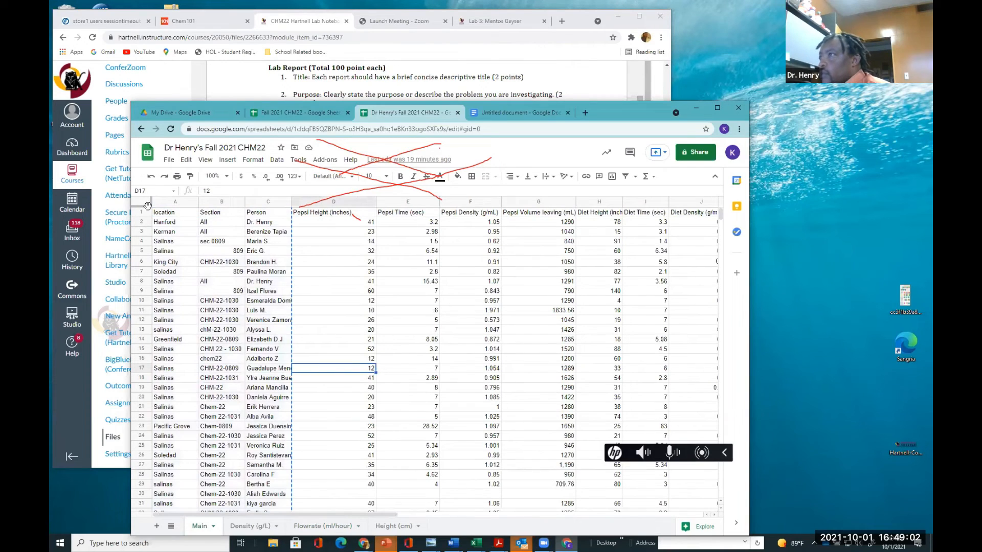
pyautogui.moveTo(156, 214); pyautogui.dragTo(498, 227)
pyautogui.hotkey('ctrl', 'c')
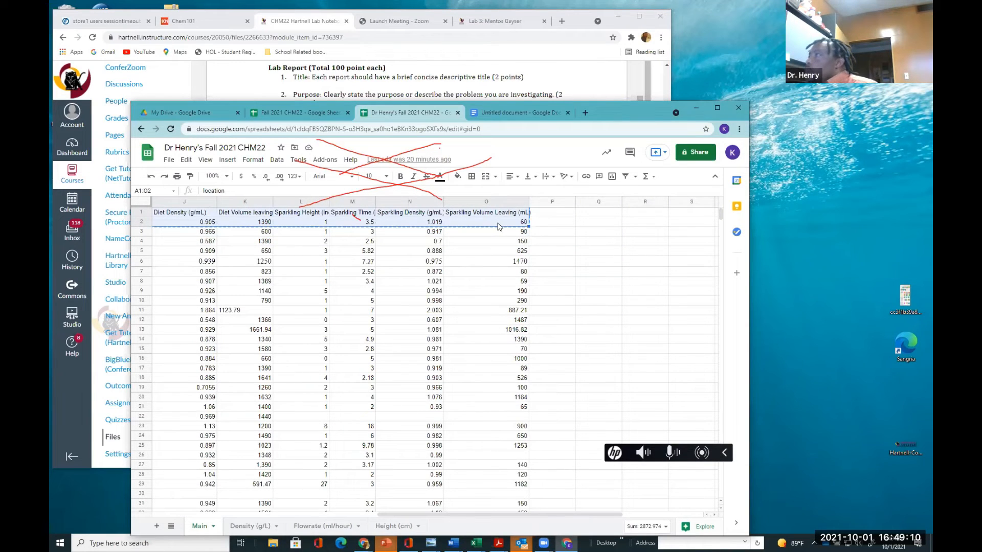
# Paste the copied rows as a spreadsheet-linked table below the Data/ Observations label in the lab report
pyautogui.click(521, 120)
pyautogui.click(278, 278)
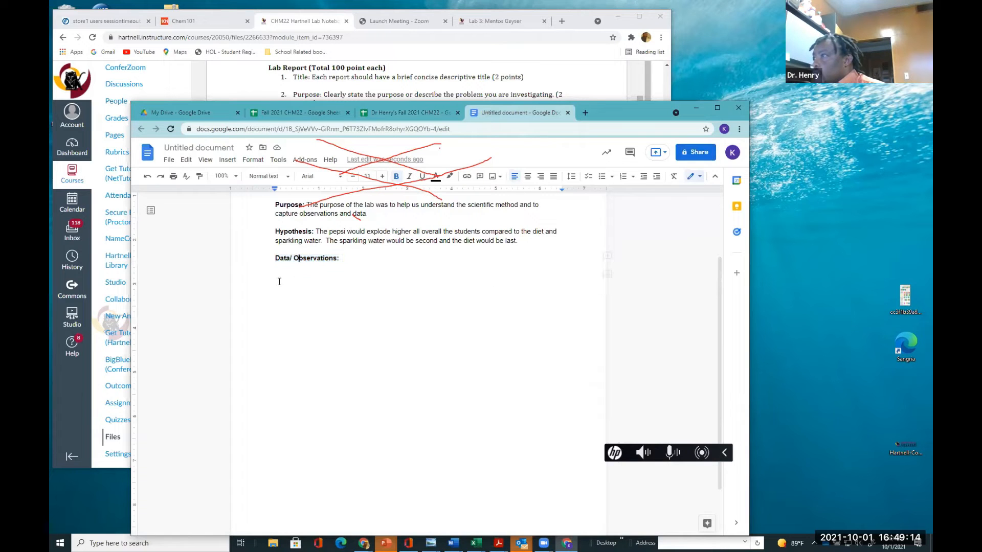
pyautogui.press('Return')
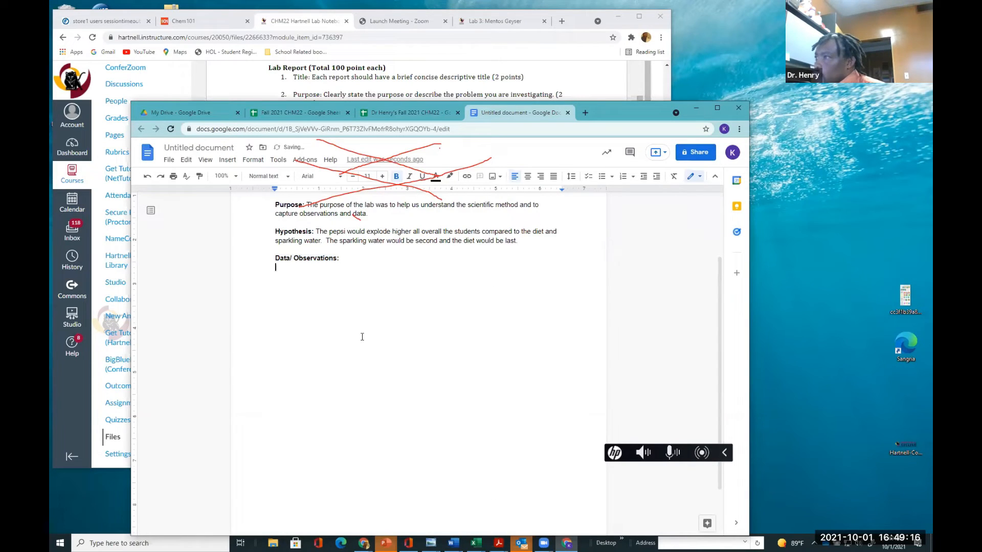
pyautogui.hotkey('ctrl', 'v')
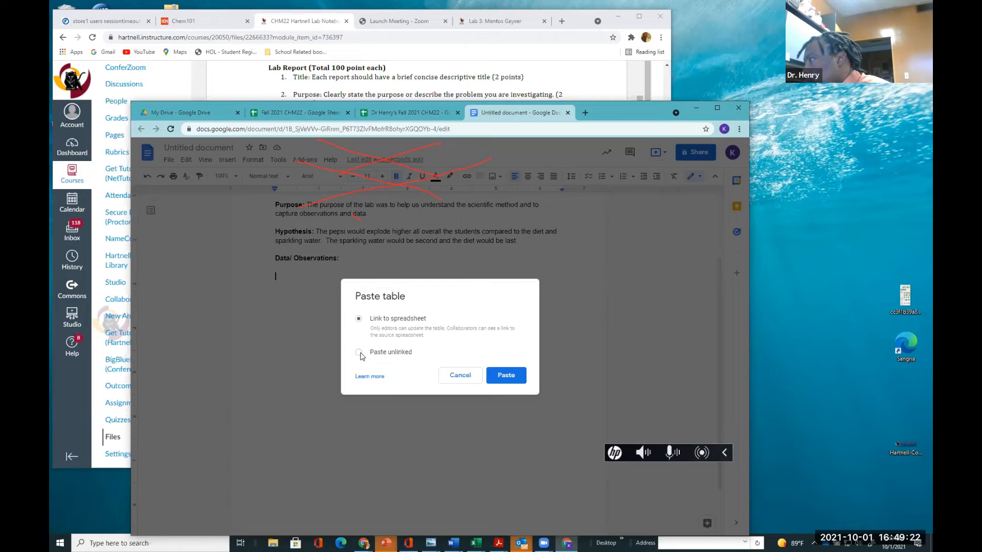
pyautogui.click(505, 375)
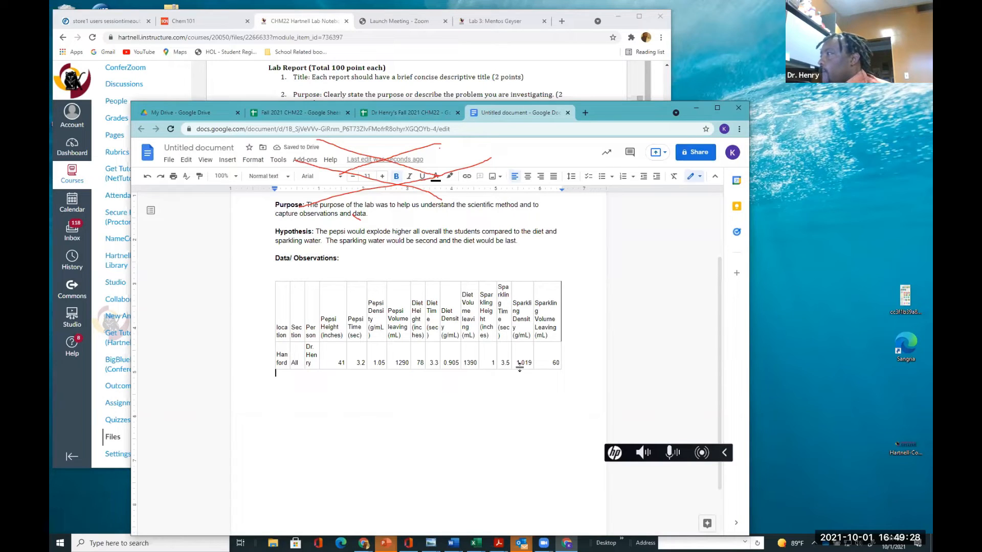
# Start an observation paragraph below the table with "The sparkling water a dud."
pyautogui.scroll(-1, 337, 393)
pyautogui.press('Return')
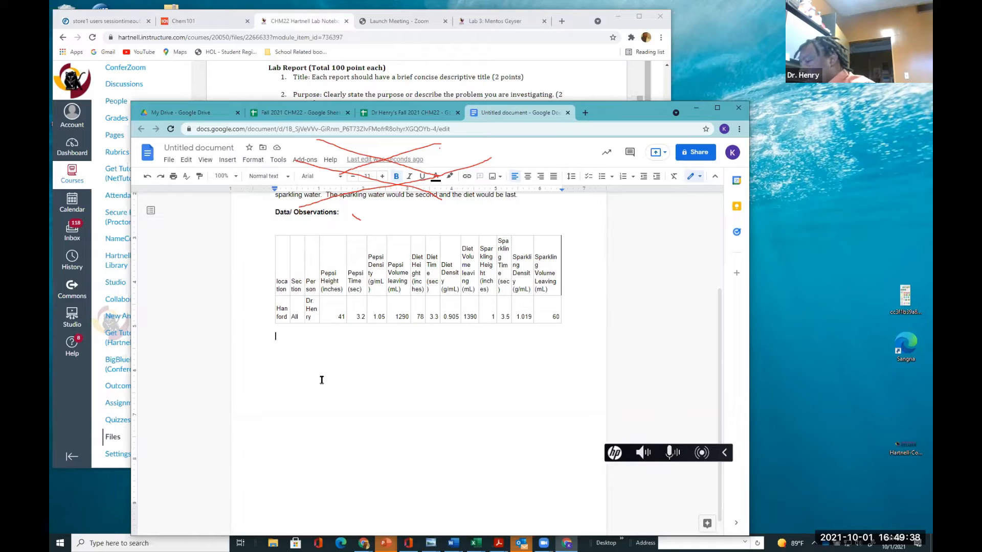
pyautogui.write('Sthe')
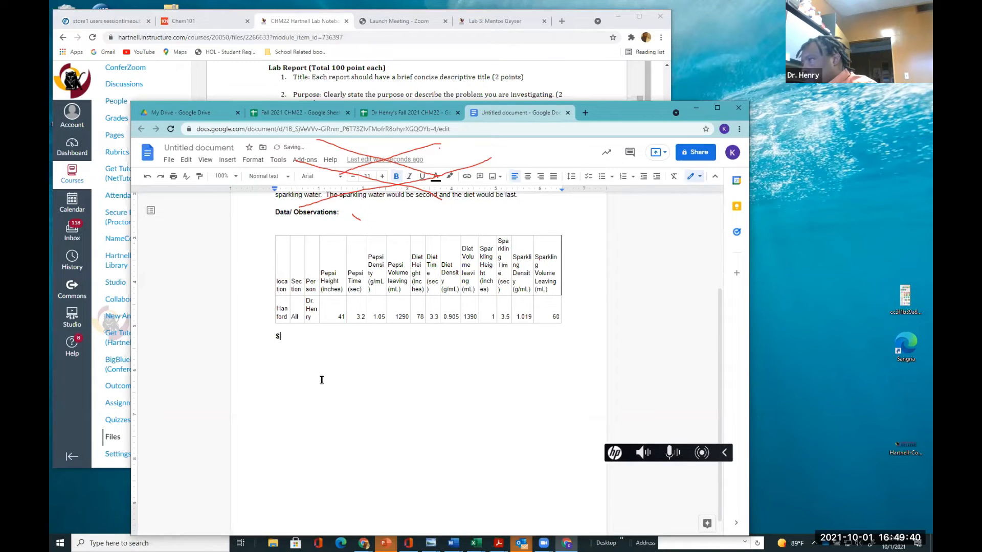
pyautogui.press('BackSpace')
pyautogui.press('BackSpace')
pyautogui.press('BackSpace')
pyautogui.write('The spar')
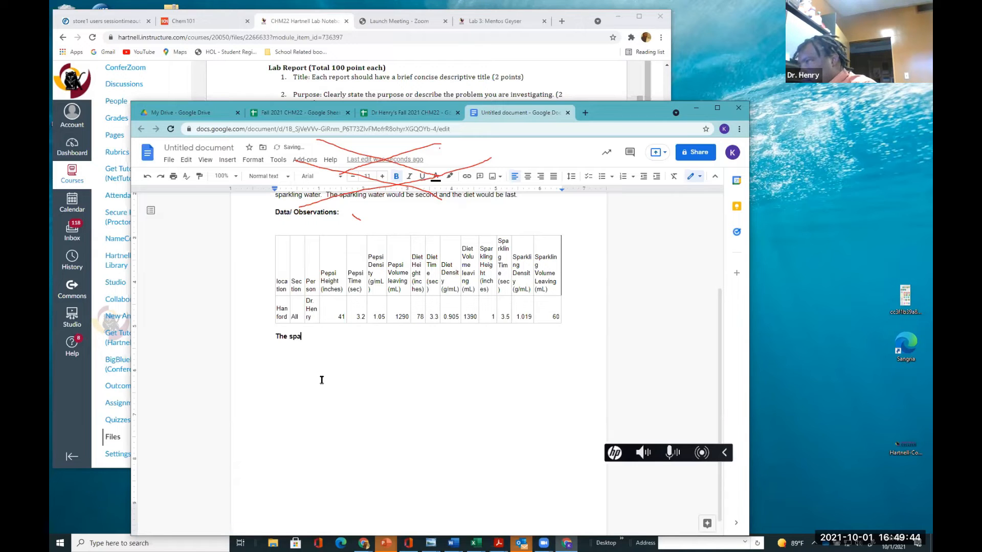
pyautogui.press('BackSpace')
pyautogui.press('BackSpace')
pyautogui.press('BackSpace')
pyautogui.press('BackSpace')
pyautogui.write('spar')
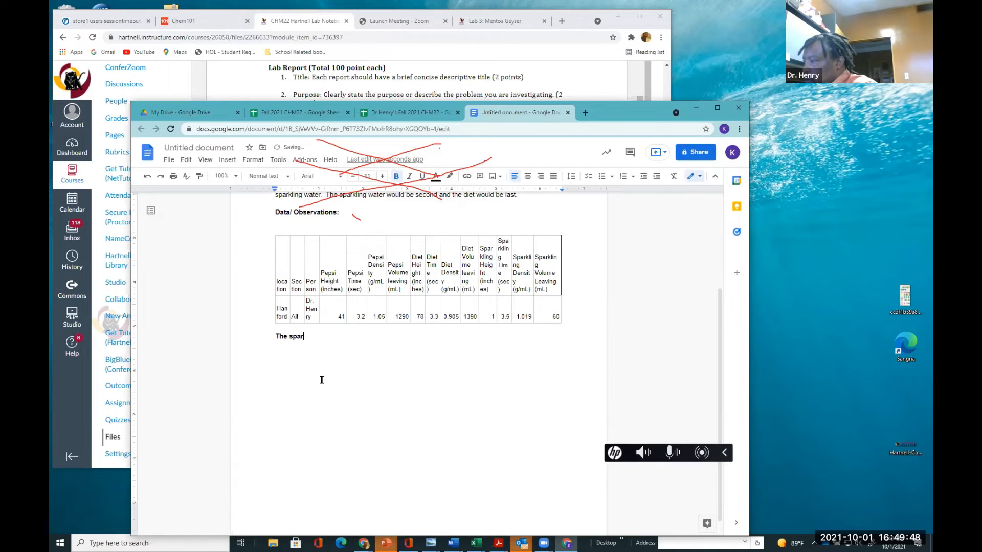
pyautogui.write('kl')
pyautogui.press('BackSpace')
pyautogui.write('k')
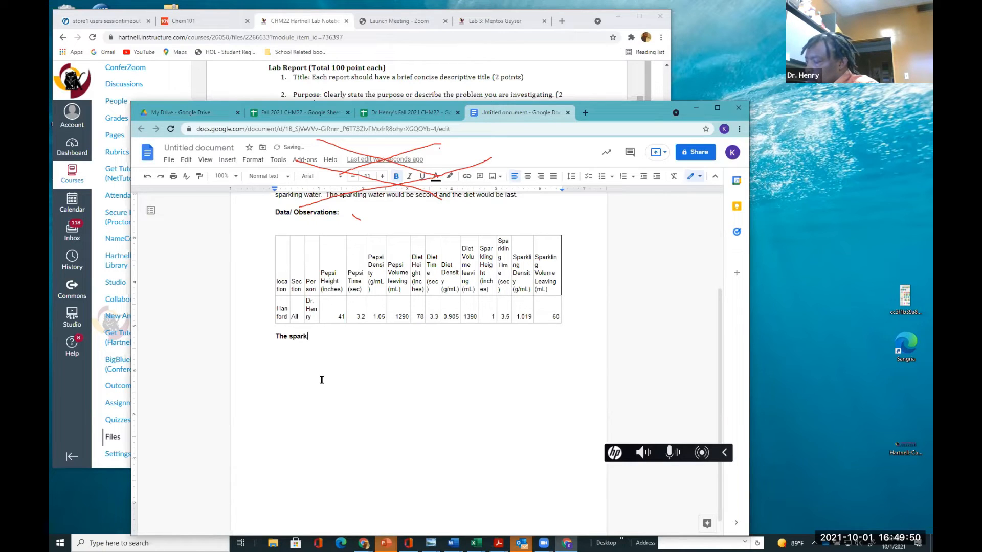
pyautogui.write('ling water a')
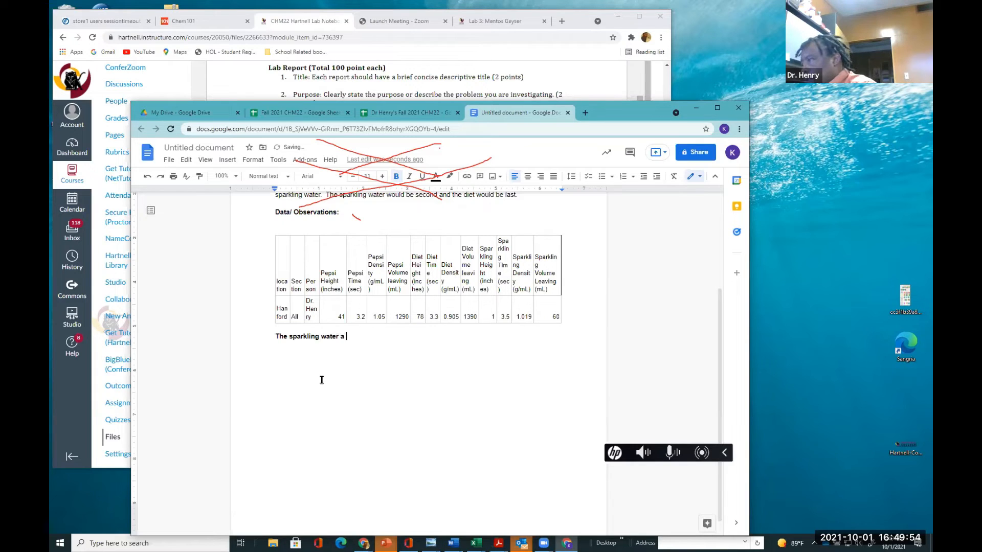
pyautogui.write(' dude')
pyautogui.press('BackSpace')
pyautogui.press('BackSpace')
pyautogui.write('d')
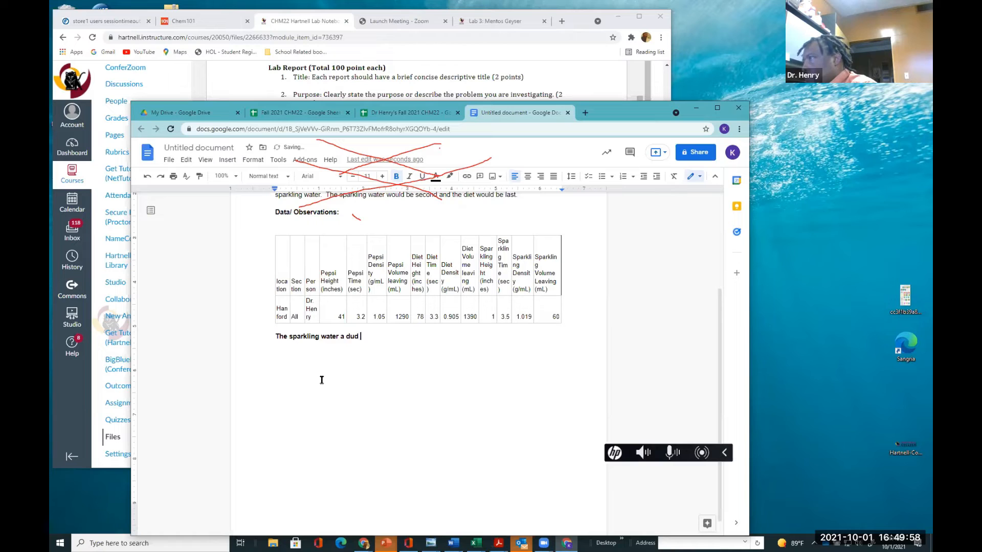
pyautogui.press('BackSpace')
pyautogui.write('. ')
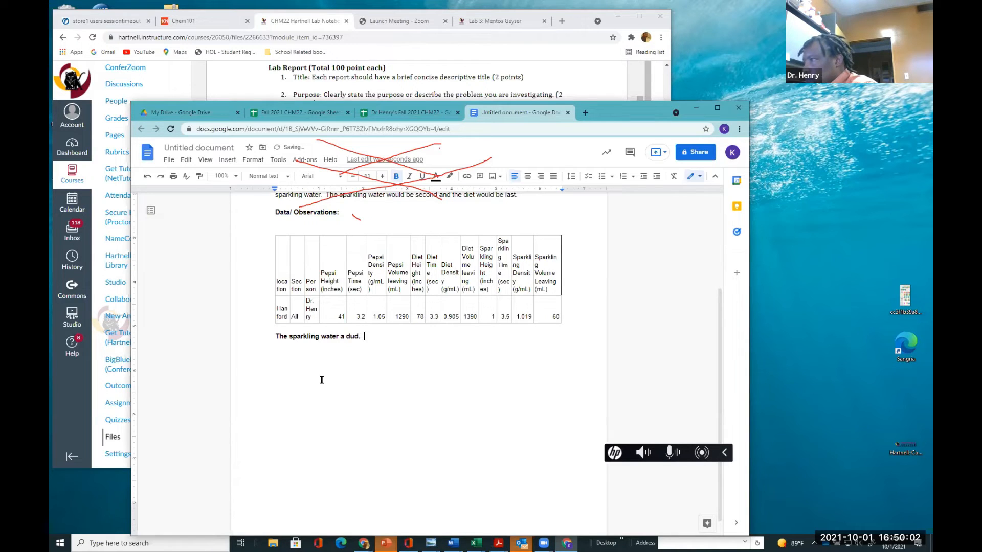
pyautogui.write(' It could ')
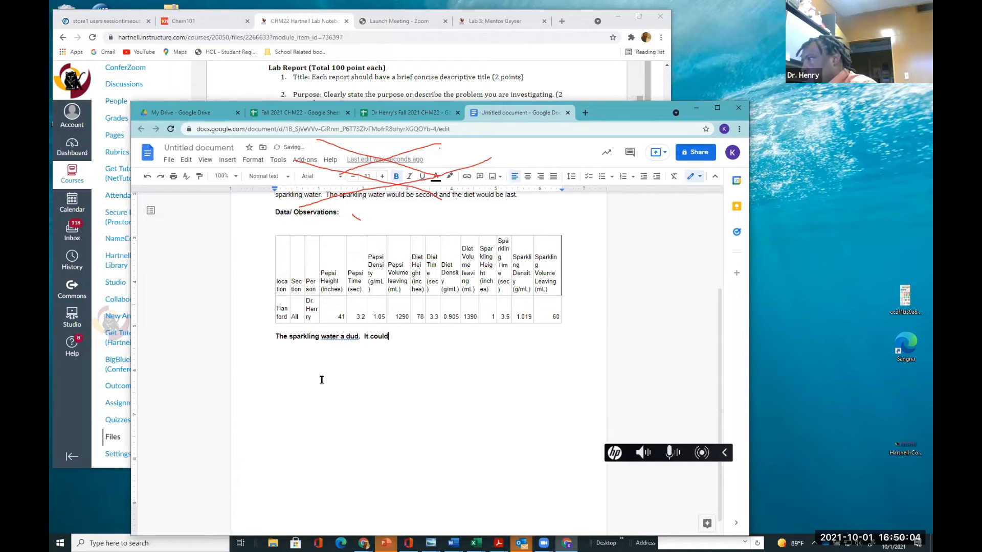
pyautogui.write('hav')
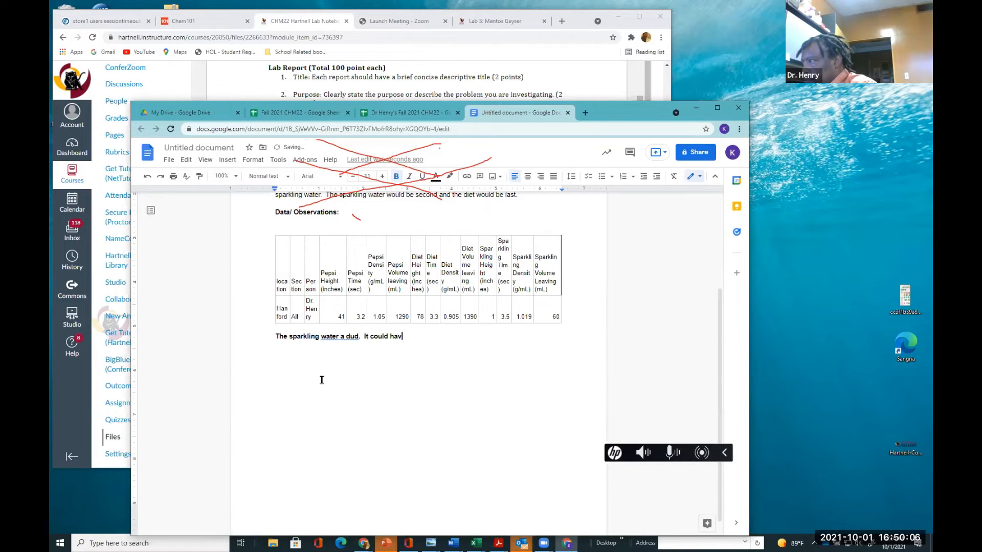
pyautogui.write('e been bec')
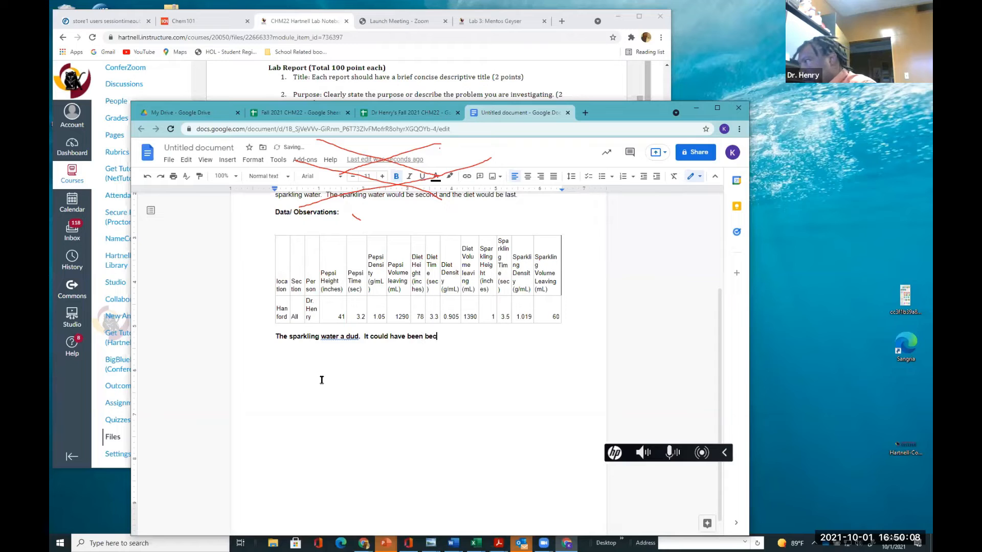
pyautogui.write('ause ')
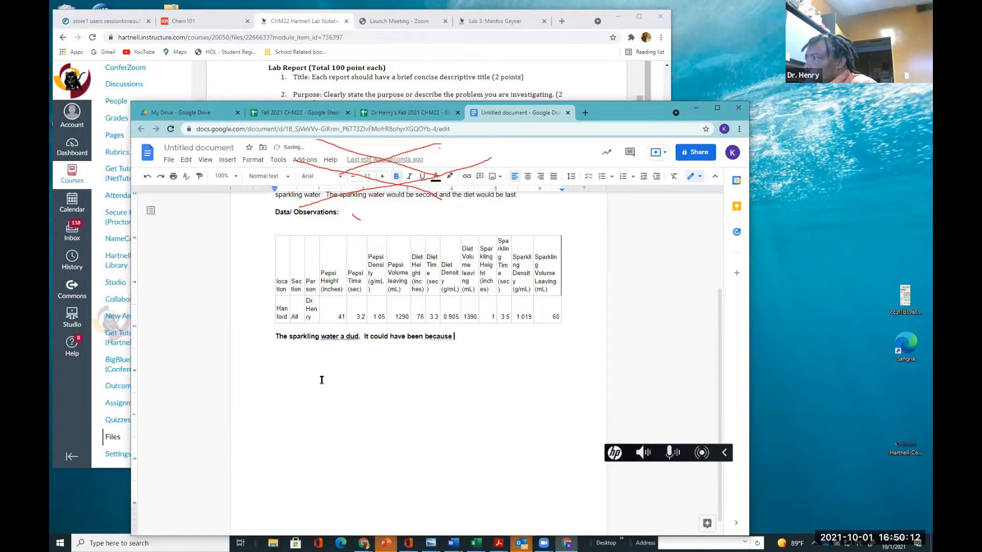
pyautogui.write('i my ')
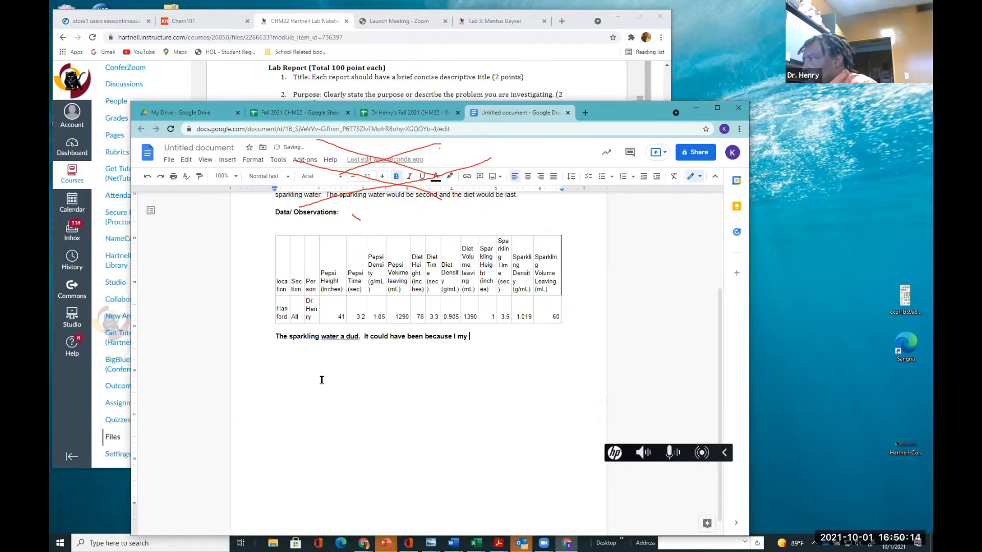
pyautogui.write('finge')
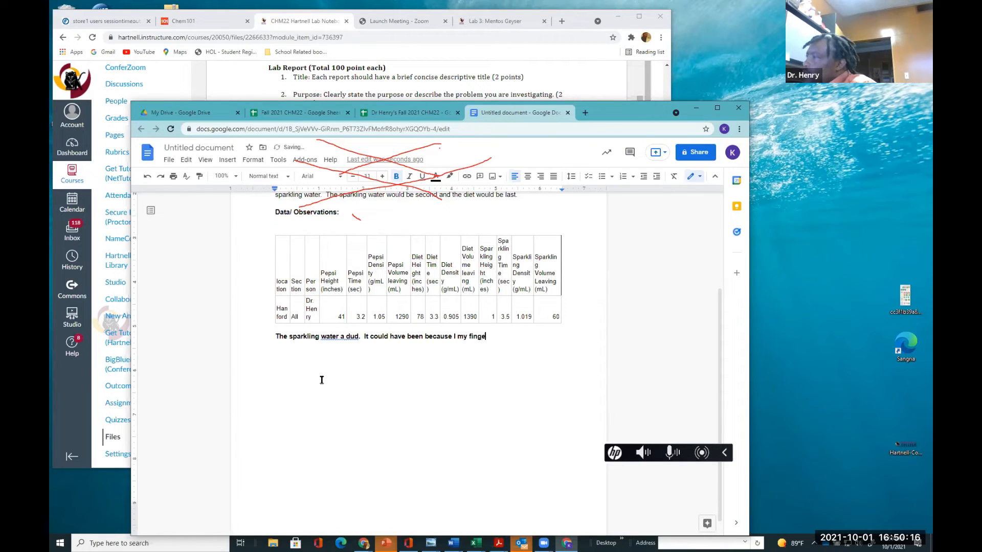
pyautogui.write('rs in the ')
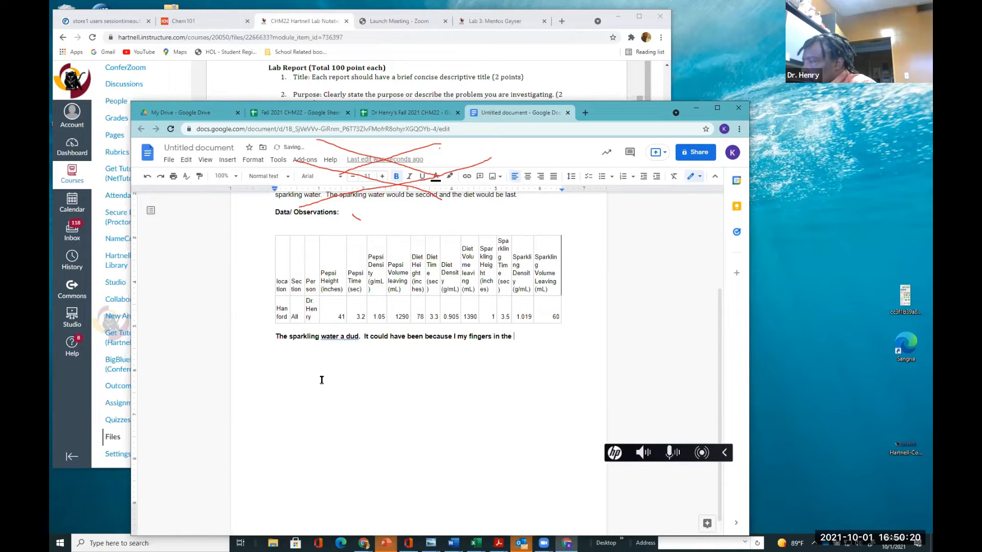
pyautogui.write('spark')
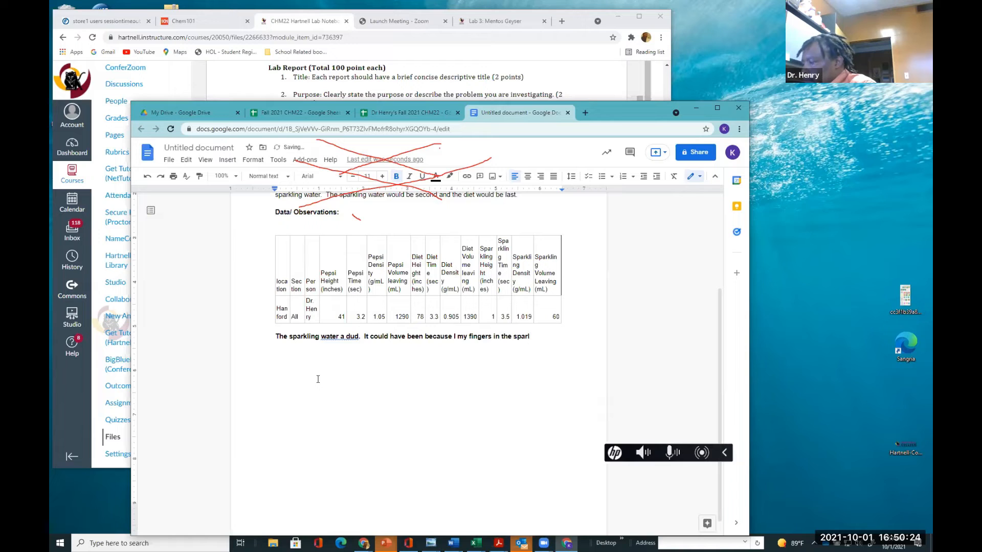
# Continue the paragraph with "It could have been because I my fingers in the sparkling water"
pyautogui.press('BackSpace')
pyautogui.write('kin')
pyautogui.press('BackSpace')
pyautogui.press('BackSpace')
pyautogui.write('ling water')
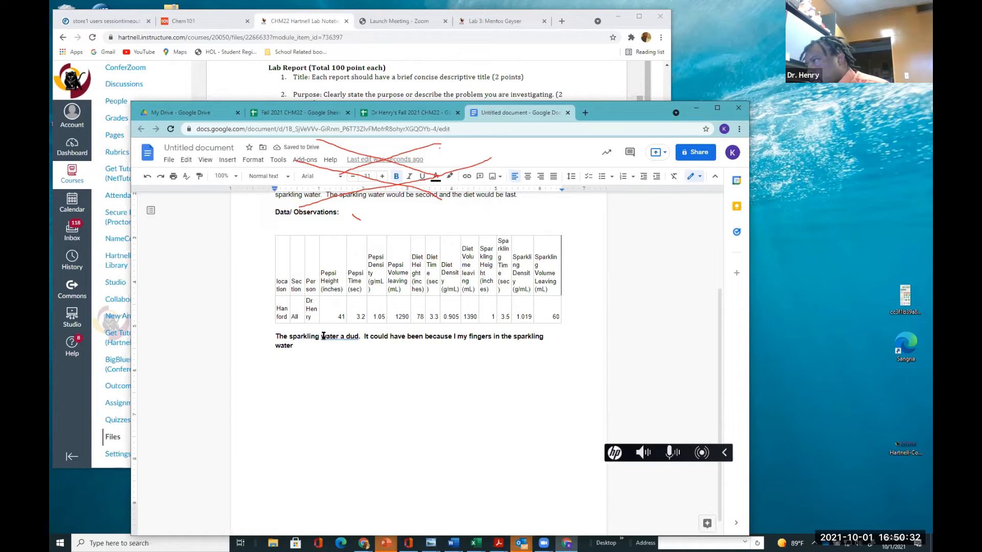
# Fix the paragraph by inserting "was" and "stuck" into the sentences and adding a closing period
pyautogui.click(339, 338)
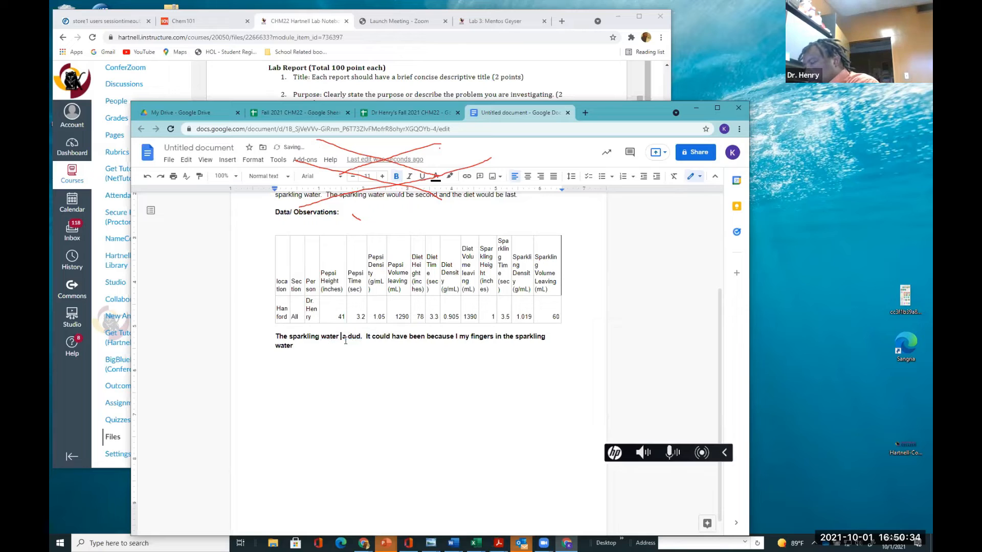
pyautogui.write('was')
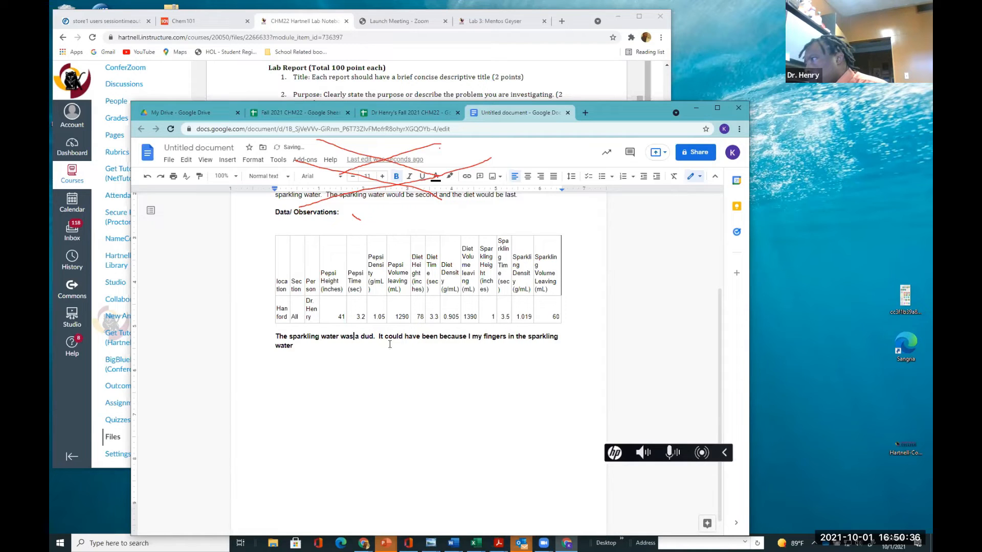
pyautogui.click(306, 347)
pyautogui.write('.')
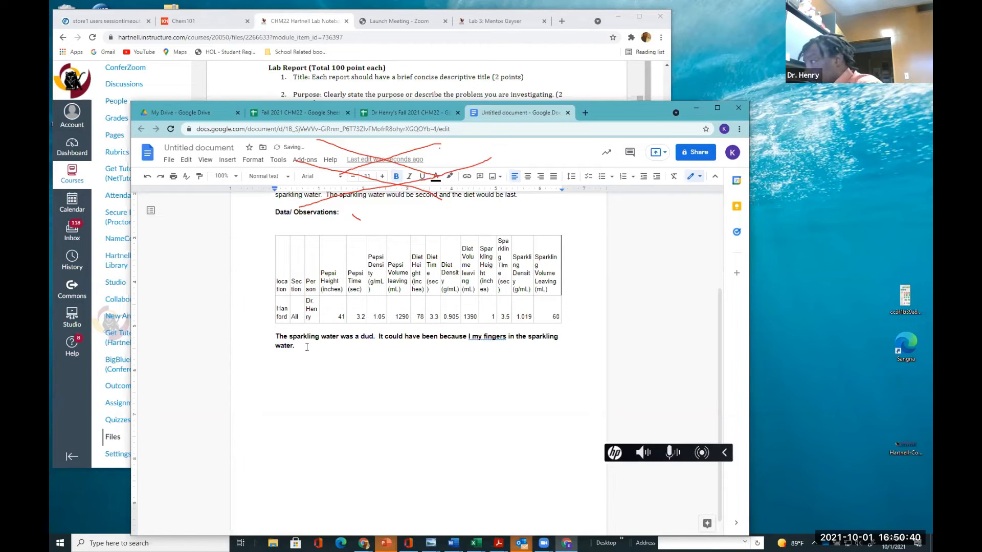
pyautogui.click(471, 336)
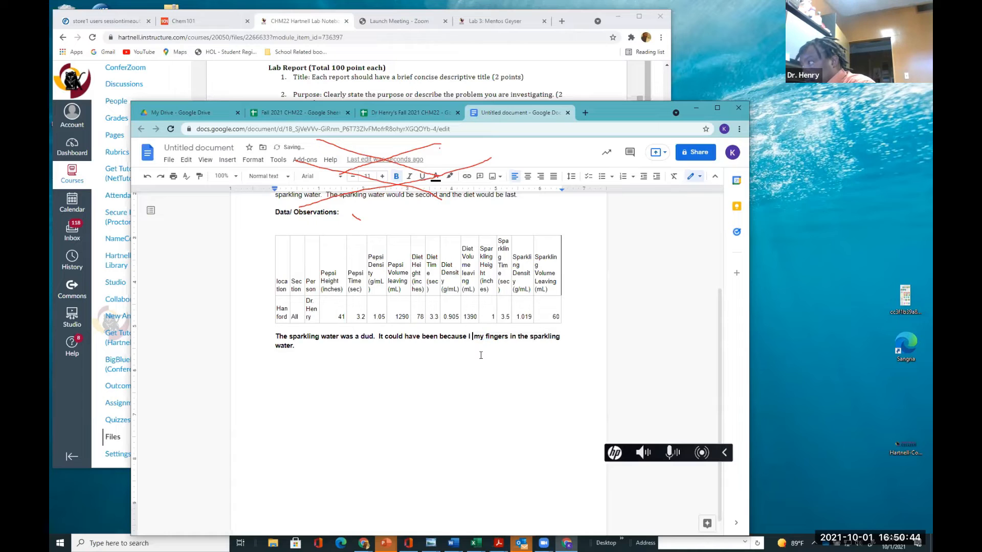
pyautogui.write('stuck')
# Append the sentence "The diet pepsi exceed expectations" to the end of the observation paragraph
pyautogui.click(369, 348)
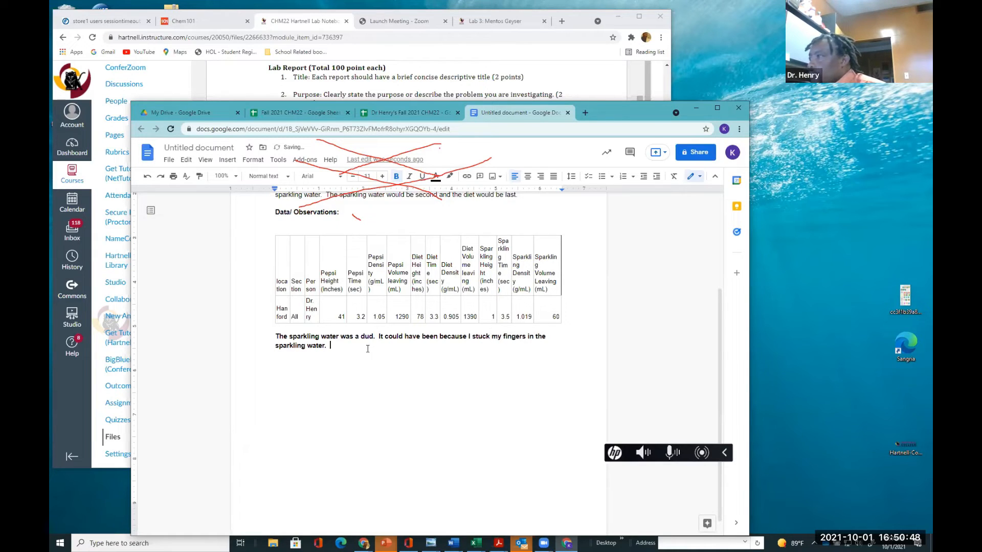
pyautogui.write('The d')
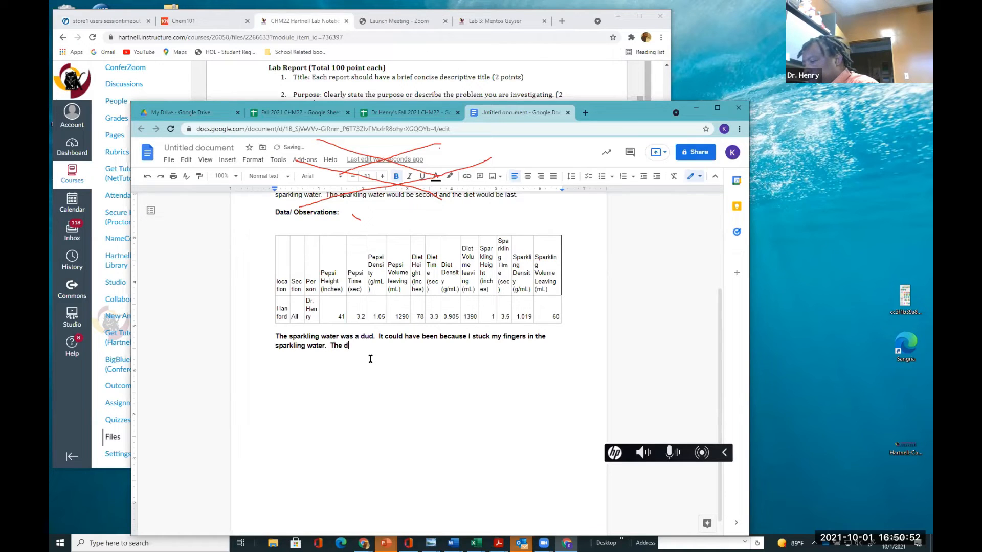
pyautogui.write('eit')
pyautogui.press('BackSpace')
pyautogui.press('BackSpace')
pyautogui.press('BackSpace')
pyautogui.press('BackSpace')
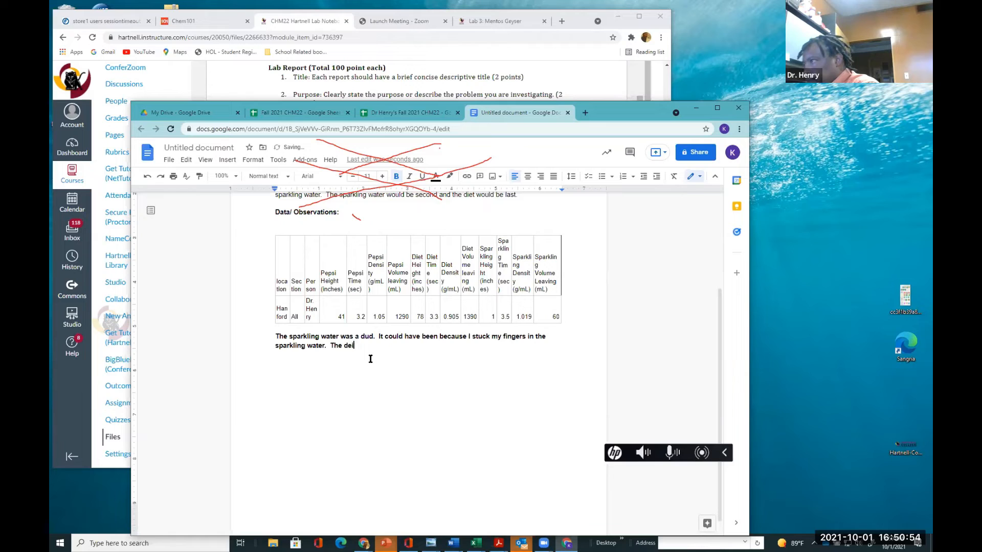
pyautogui.write('iep')
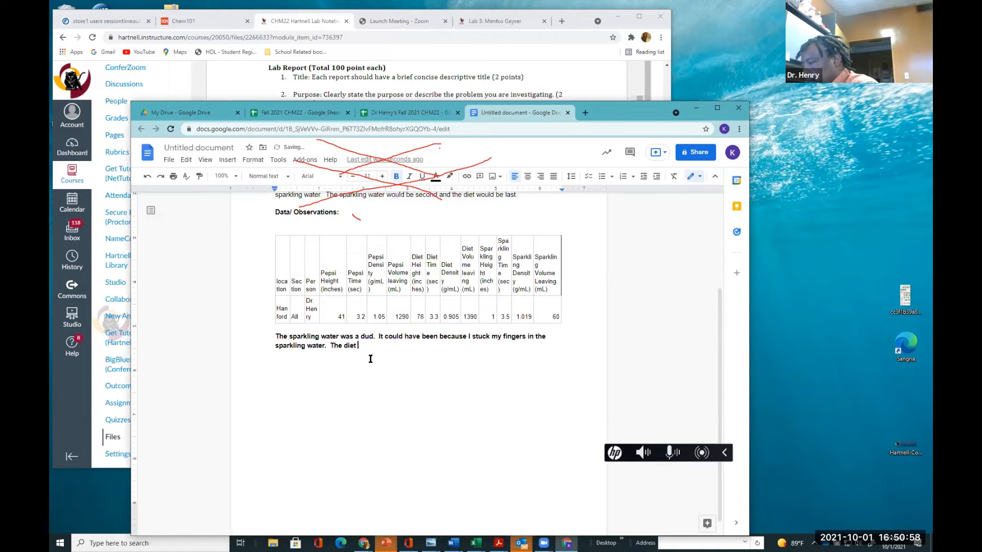
pyautogui.write(' pesp')
pyautogui.press('BackSpace')
pyautogui.press('BackSpace')
pyautogui.write('psi ')
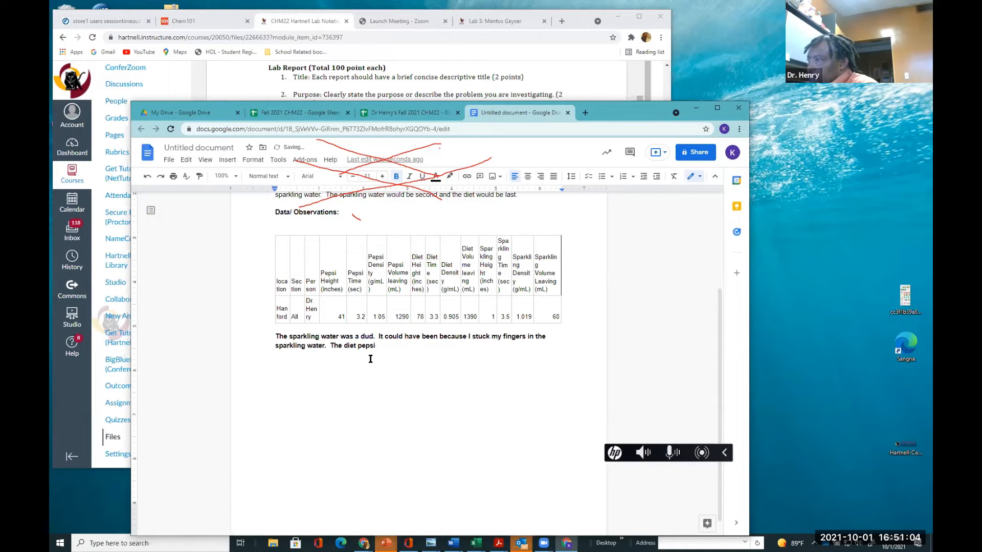
pyautogui.write('ex')
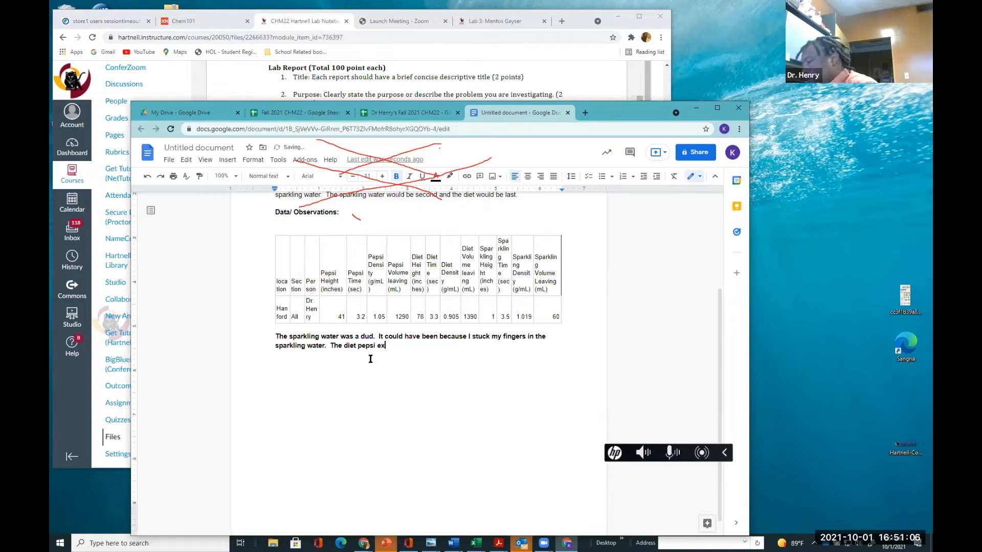
pyautogui.write('ce')
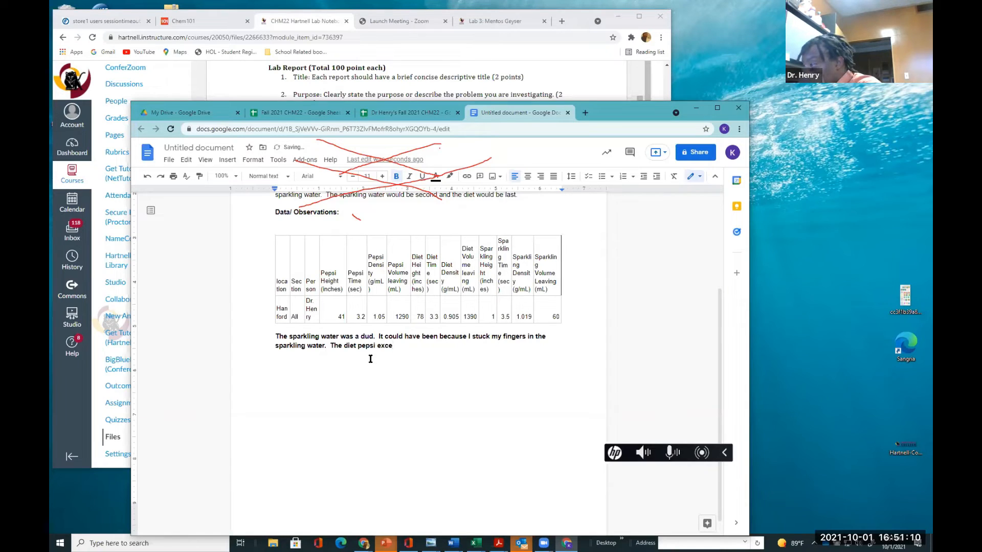
pyautogui.write('e')
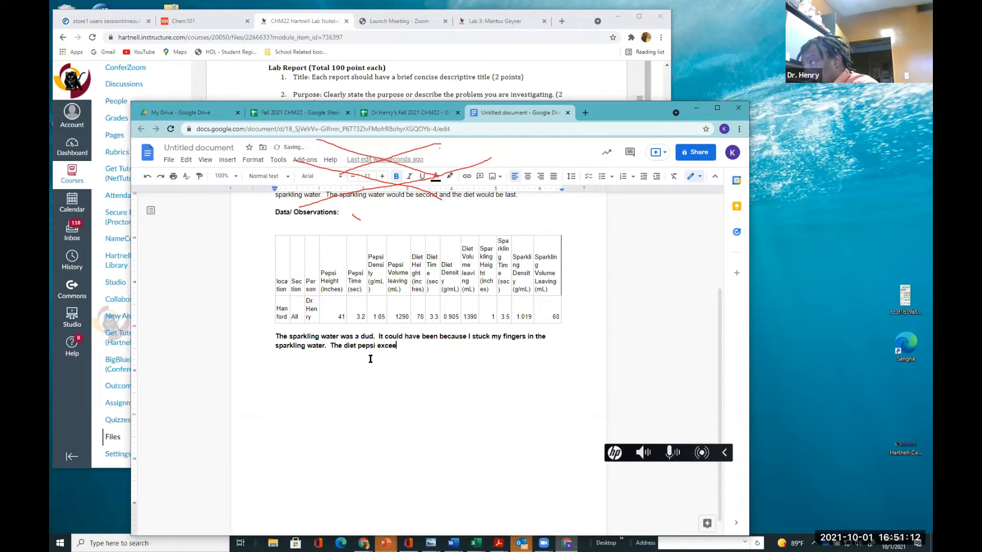
pyautogui.write('d ex')
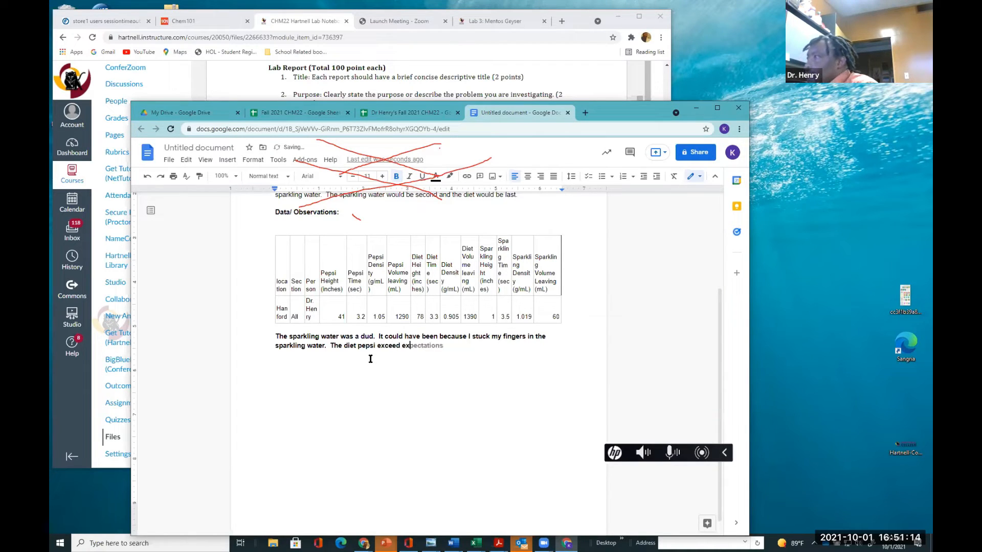
pyautogui.press('Tab')
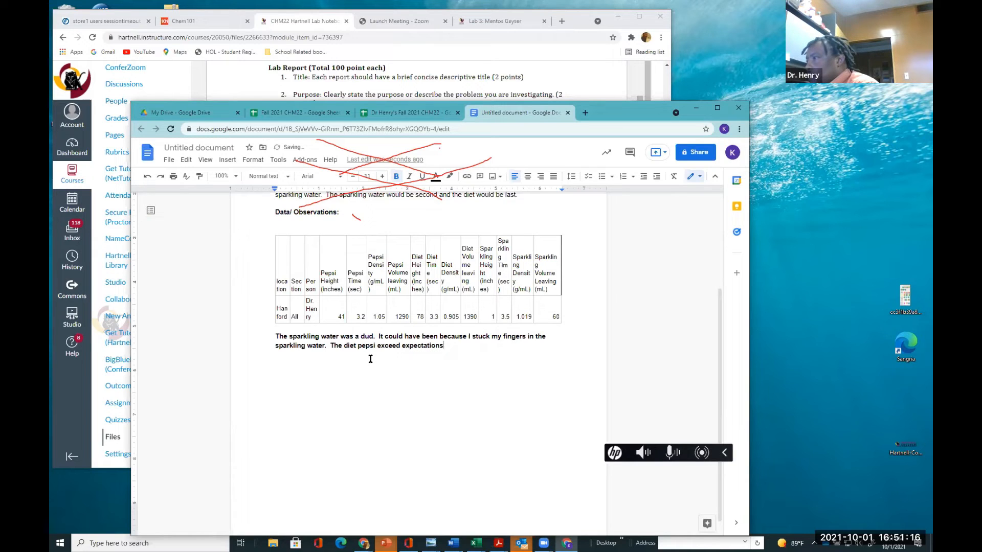
# Continue the sentence with " and shot up into my canopy umbrella."
pyautogui.write('and ')
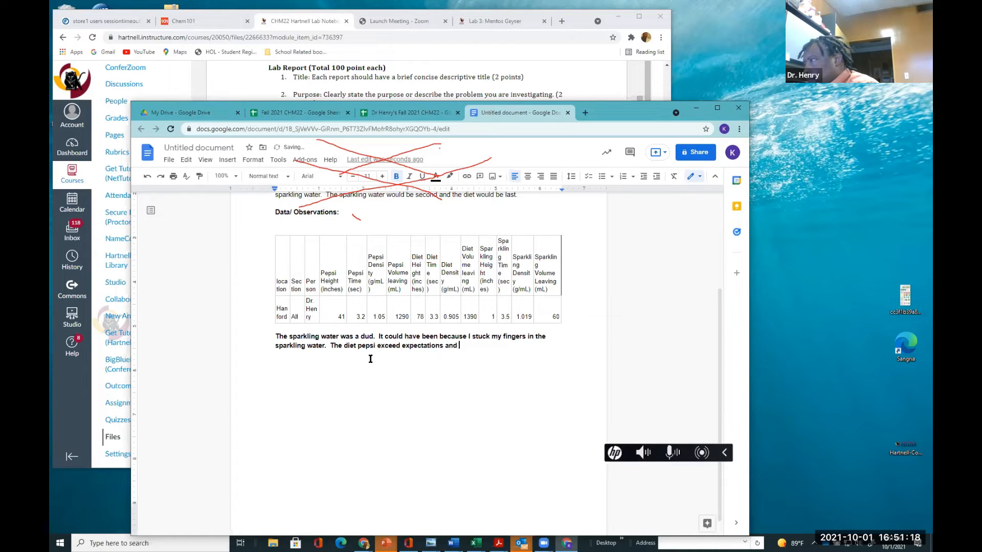
pyautogui.write('shot ')
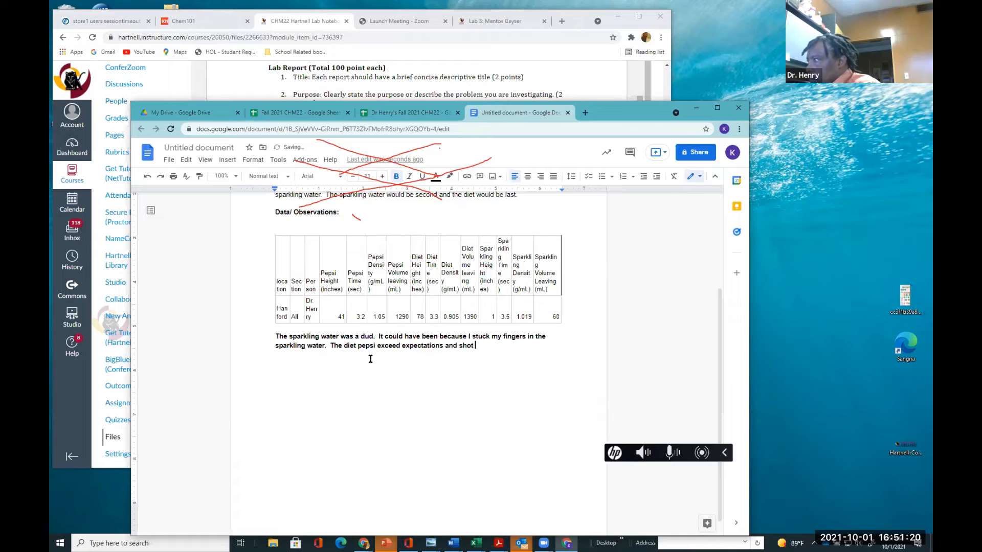
pyautogui.write('up in')
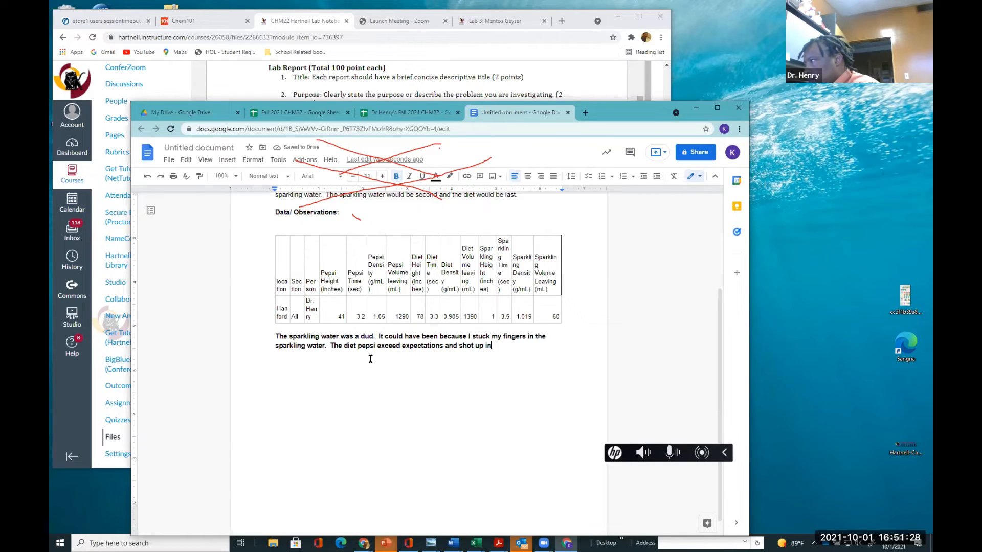
pyautogui.write('to my can')
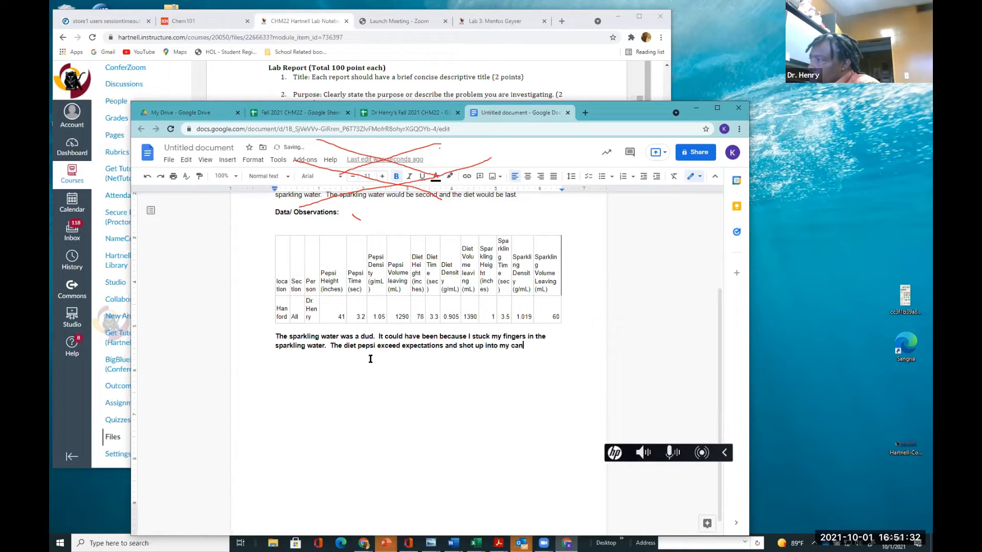
pyautogui.write('p')
pyautogui.press('BackSpace')
pyautogui.write('opy')
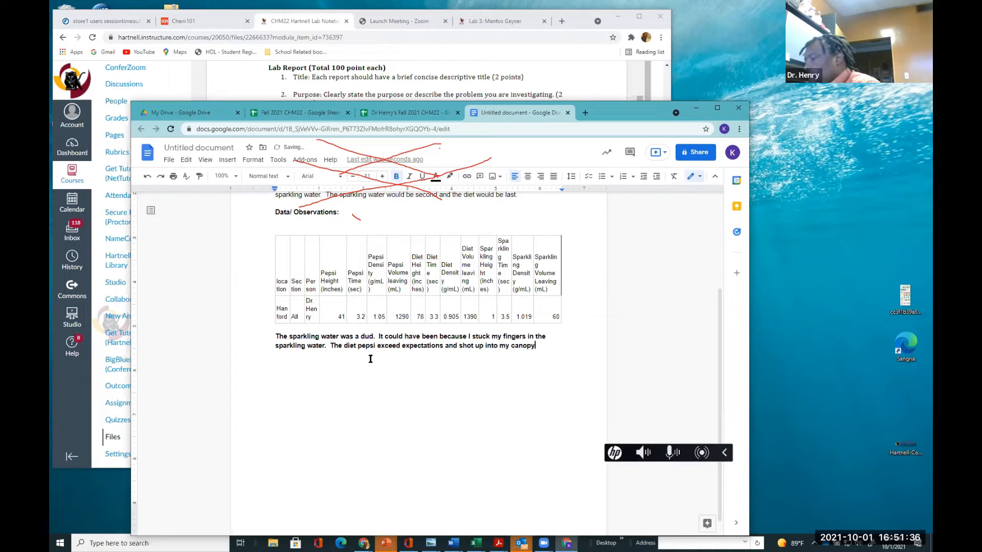
pyautogui.write(' umbrella')
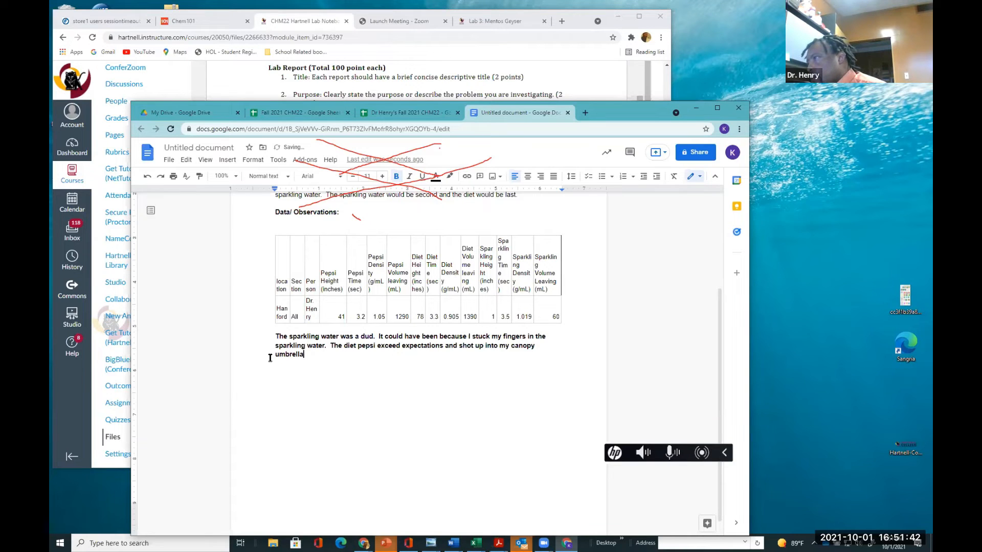
pyautogui.write('.  ')
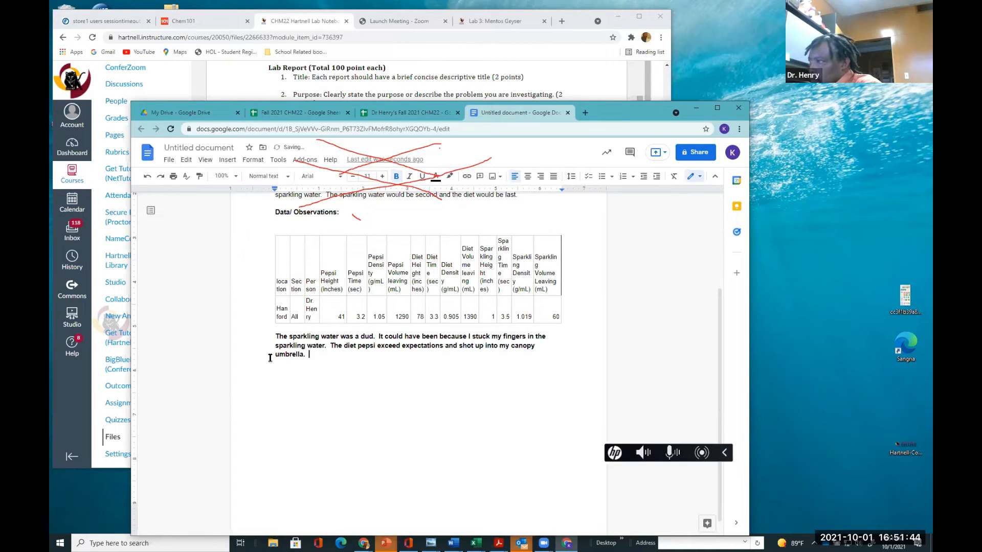
pyautogui.write('The pepsi was')
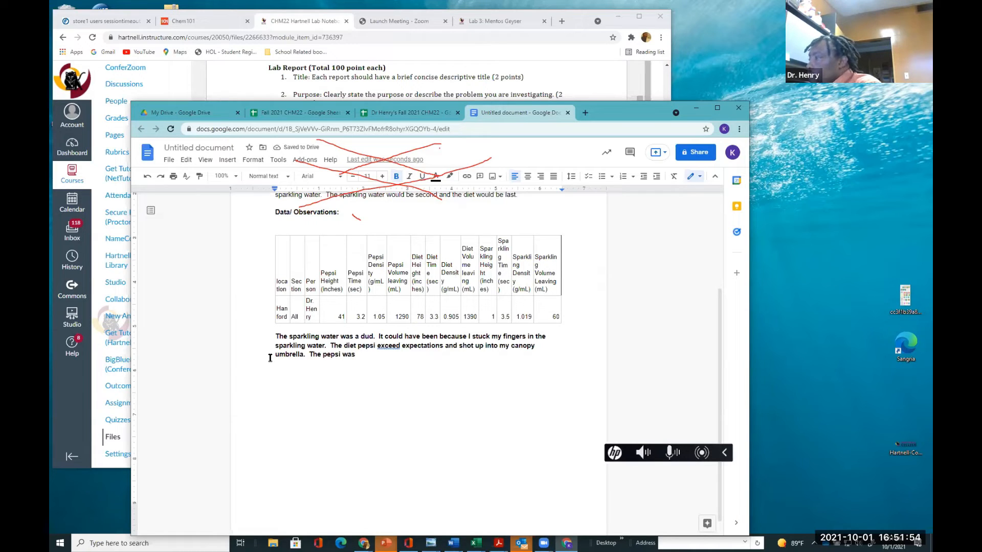
# Correct "exceed" to "exceeded" using the spelling suggestion, returning to the end of the paragraph
pyautogui.click(401, 346)
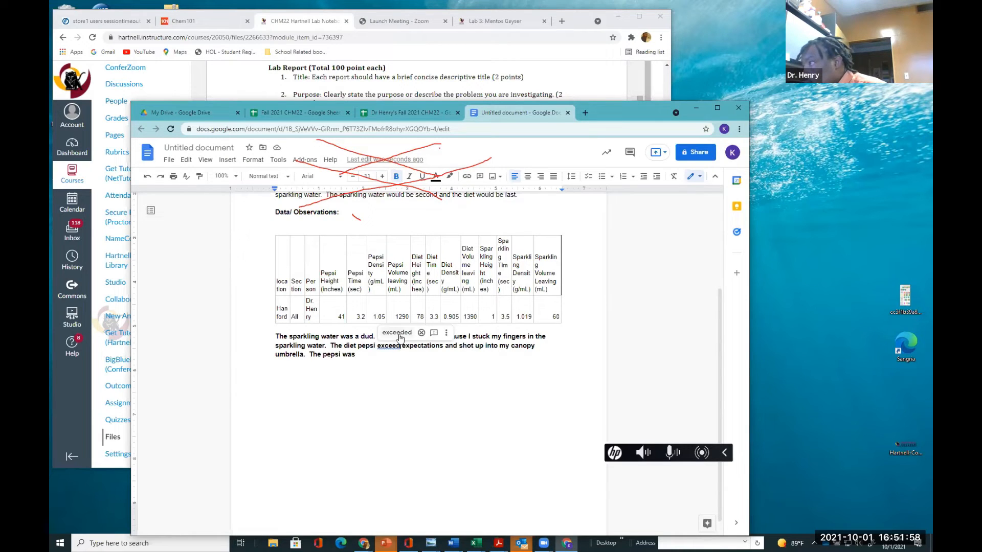
pyautogui.click(396, 332)
pyautogui.click(366, 357)
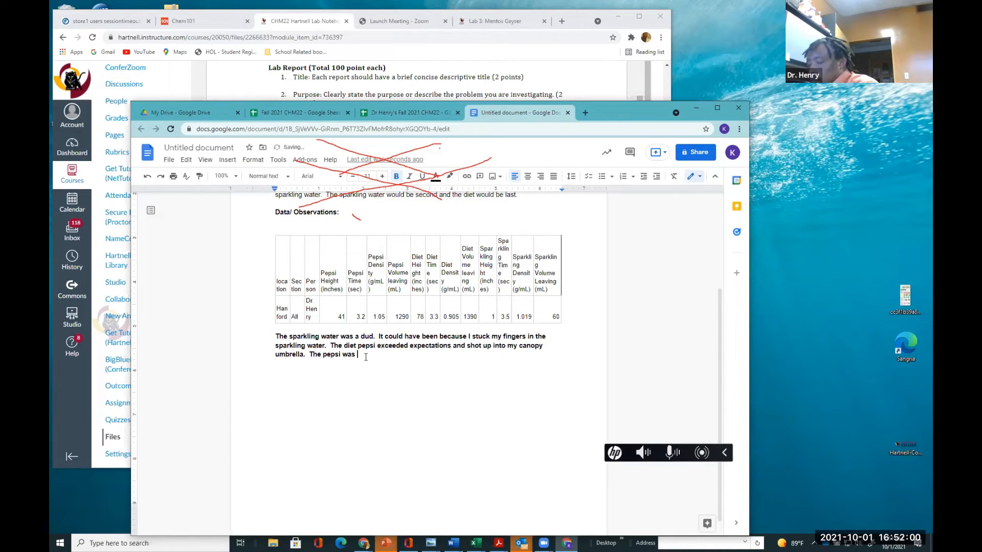
# Complete the last sentence so it reads "The pepsi was a little of the diet's height"
pyautogui.write('ha')
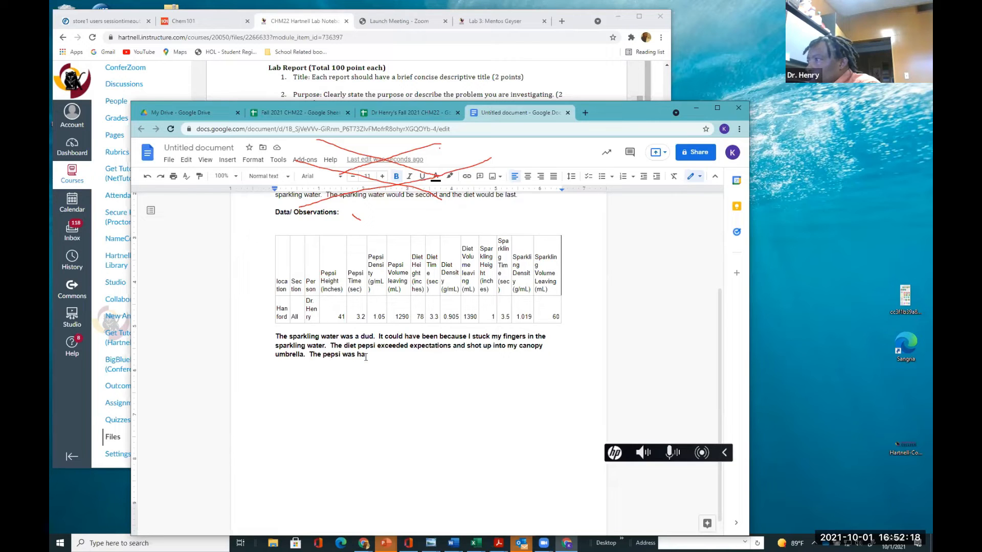
pyautogui.press('BackSpace')
pyautogui.press('BackSpace')
pyautogui.write('a ')
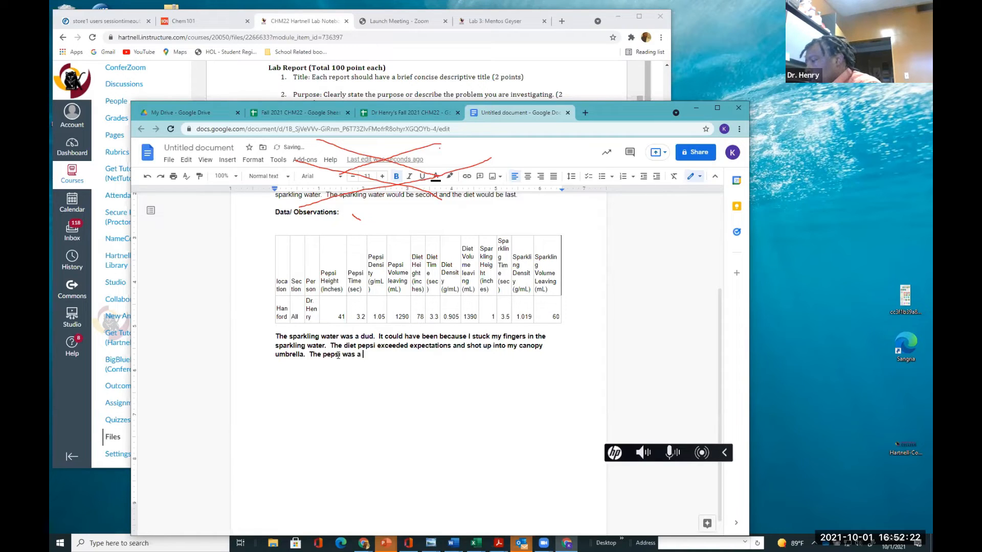
pyautogui.write('little of the th')
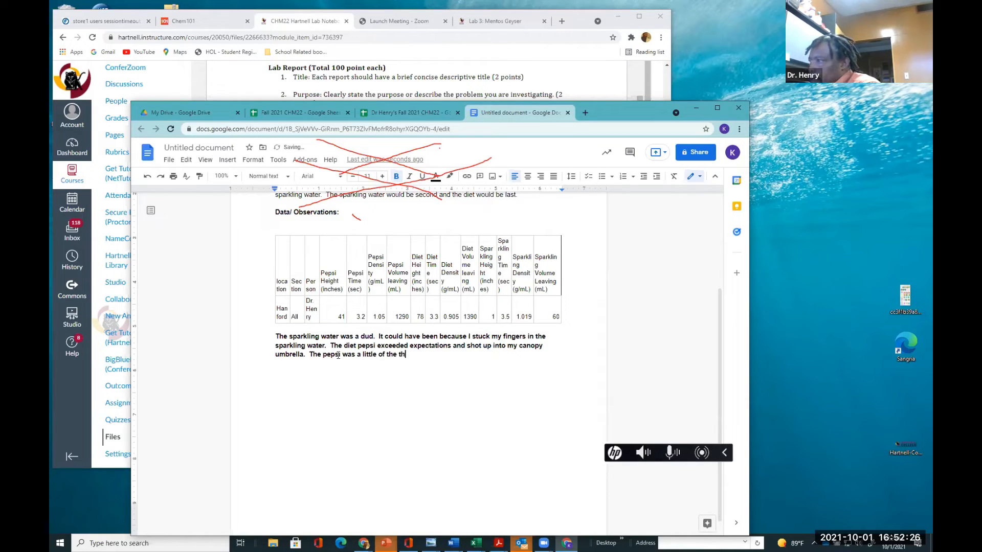
pyautogui.press('BackSpace')
pyautogui.press('BackSpace')
pyautogui.write('diet')
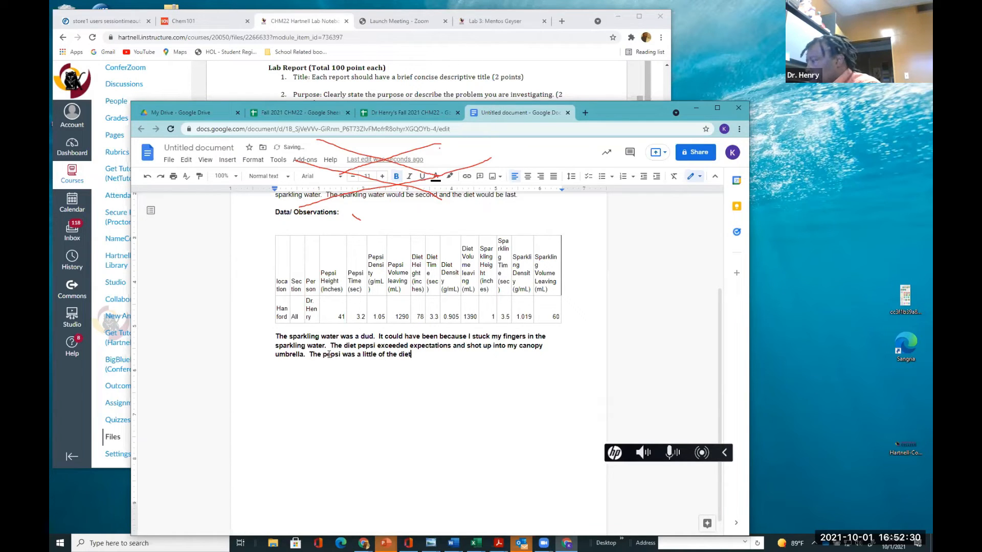
pyautogui.write("'s height")
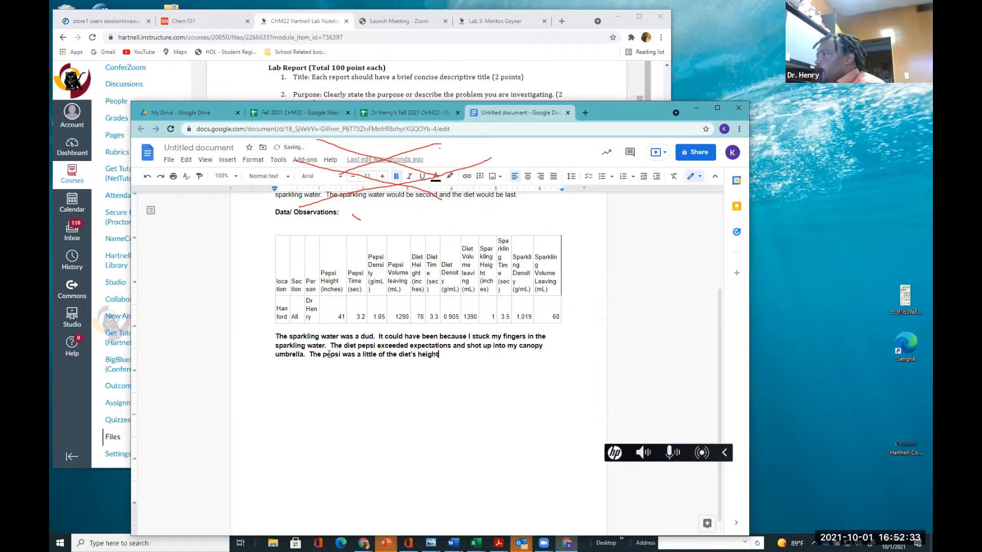
# Remove the bold formatting from the whole observation paragraph
pyautogui.tripleClick(243, 358)
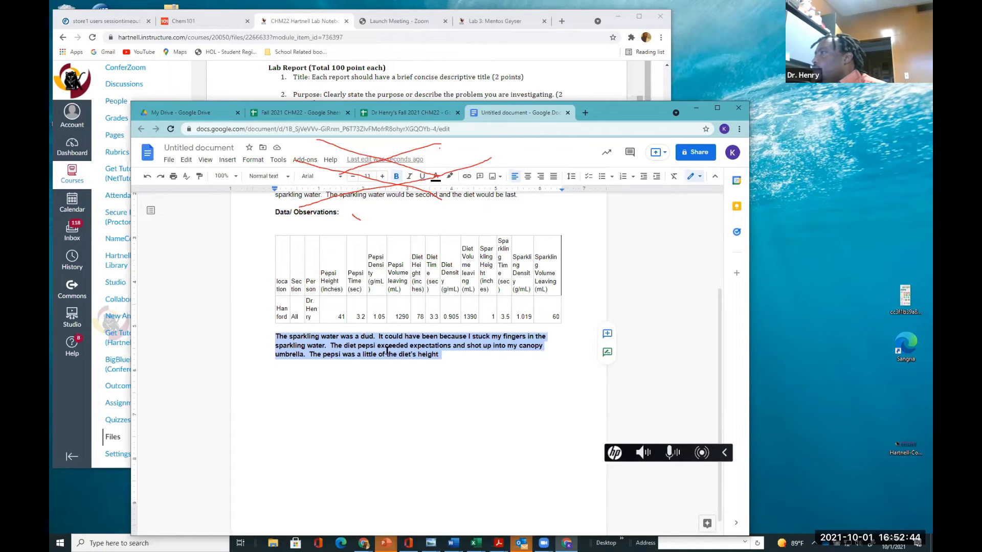
pyautogui.click(396, 176)
pyautogui.click(384, 368)
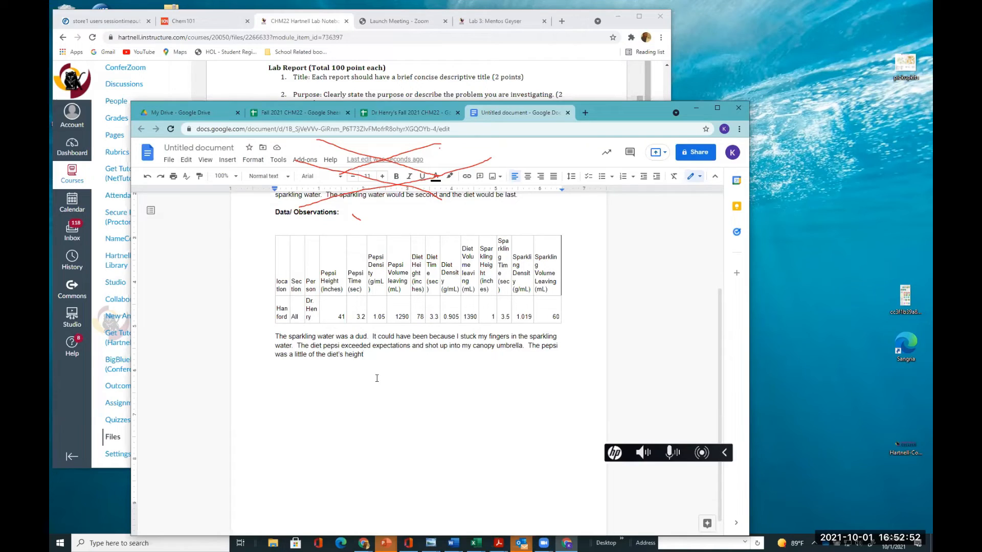
# End the paragraph with a period and add a new empty line below it
pyautogui.press('Return')
pyautogui.click(317, 357)
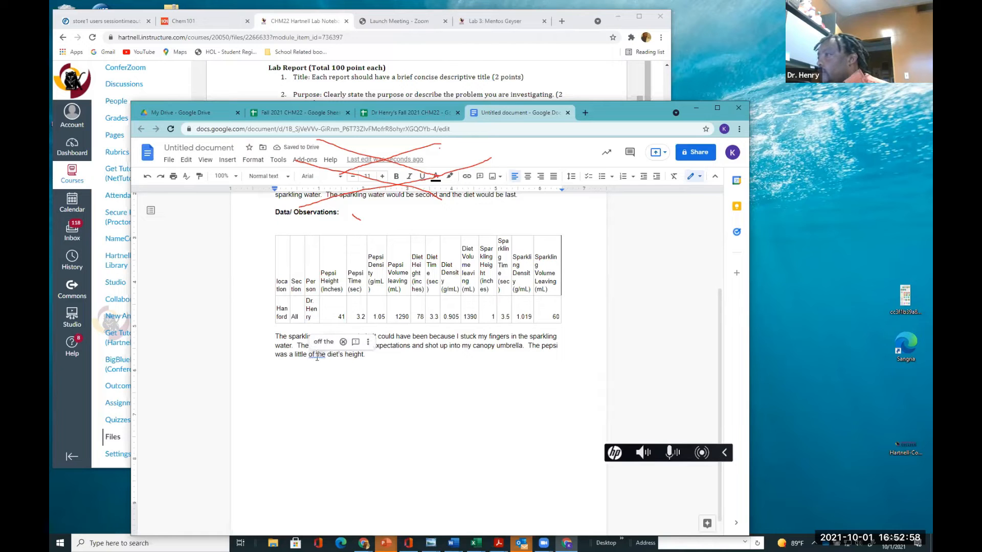
pyautogui.click(275, 373)
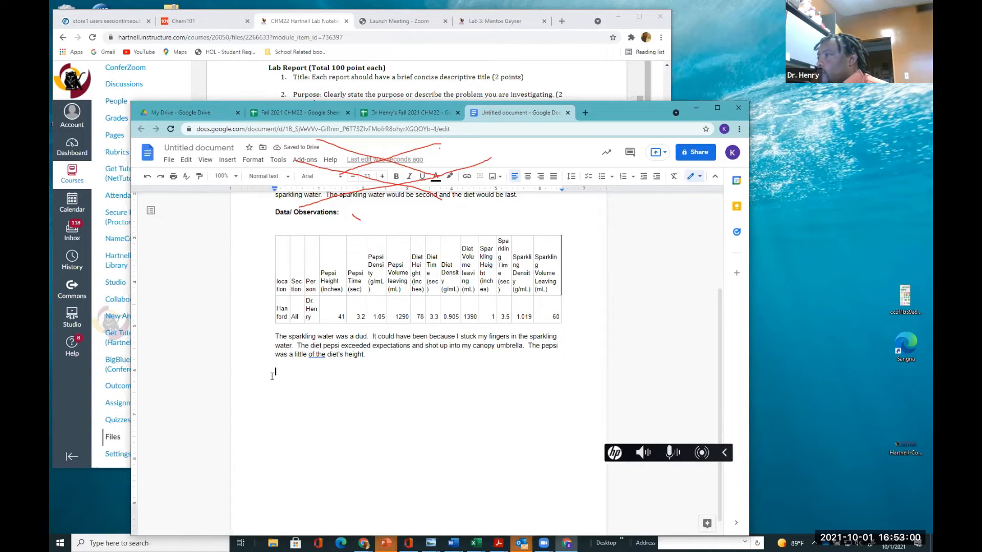
# Review the Canvas lab report requirements shown behind the document window
pyautogui.scroll(3, 303, 377)
pyautogui.scroll(-2, 305, 377)
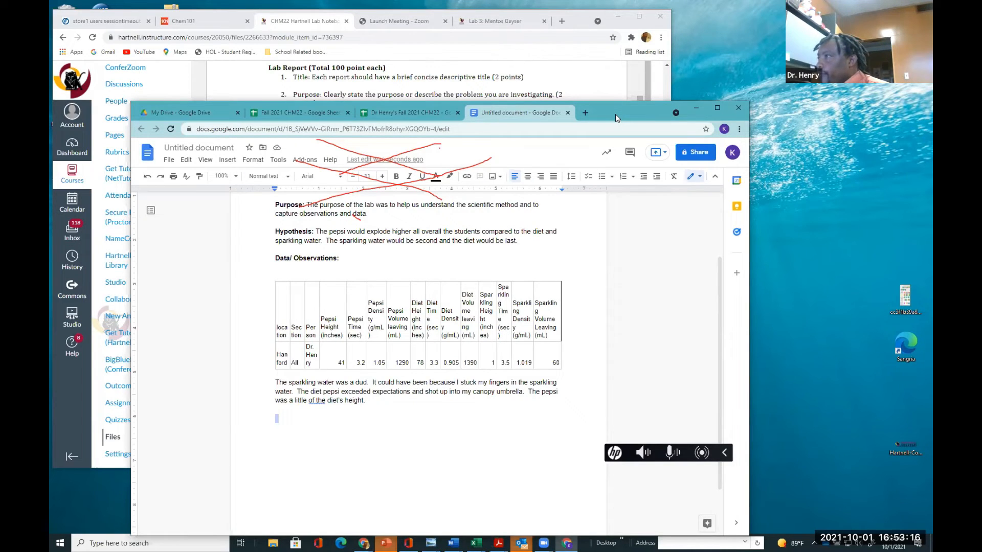
pyautogui.moveTo(615, 115); pyautogui.dragTo(624, 314)
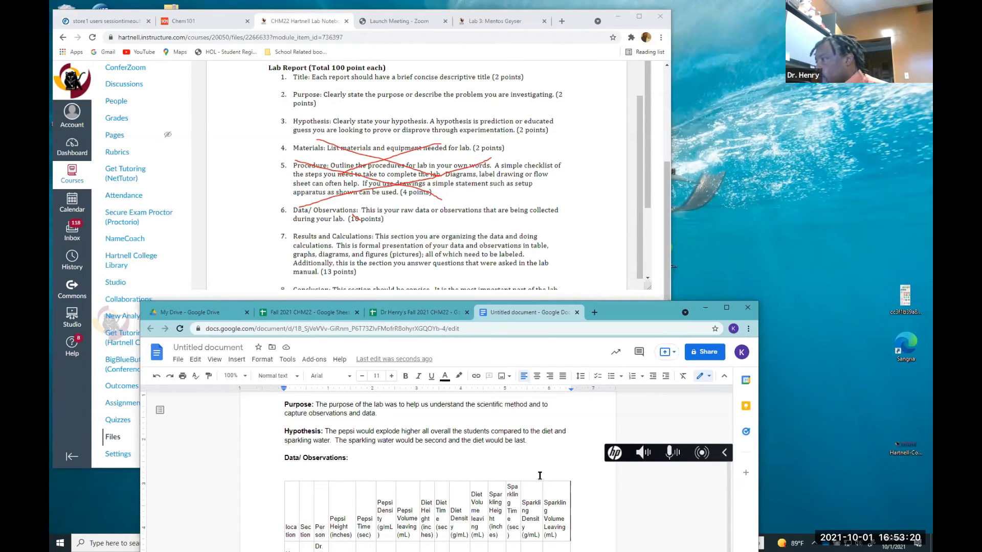
pyautogui.scroll(-2, 539, 474)
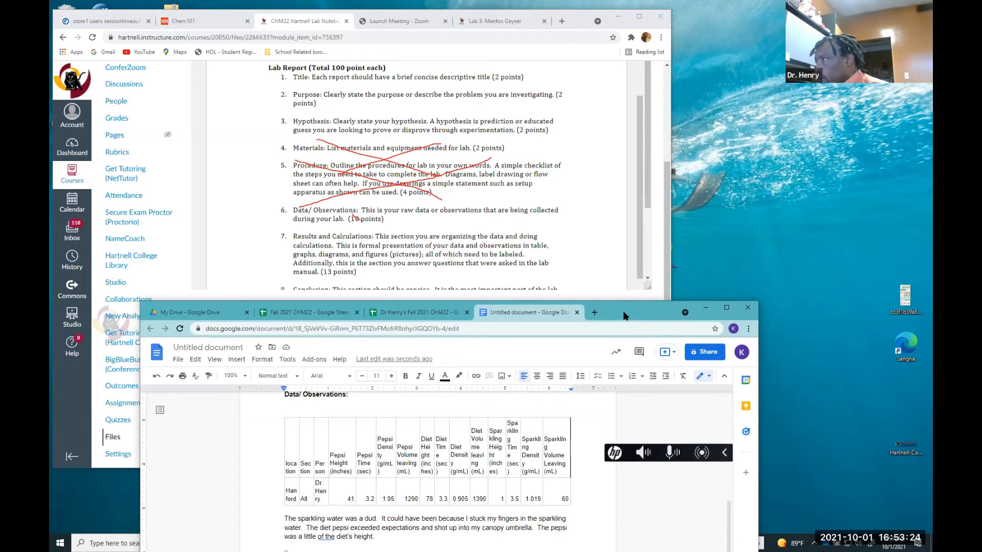
pyautogui.moveTo(624, 314); pyautogui.dragTo(623, 222)
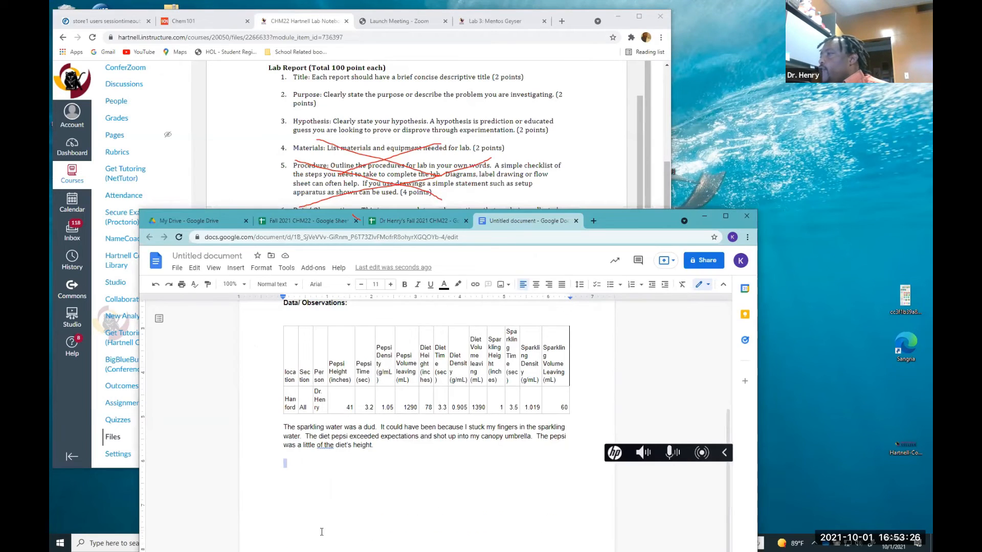
# Revise the last observation sentence to read "The pepsi was a little more than half of the diet's height."
pyautogui.click(271, 313)
pyautogui.press('BackSpace')
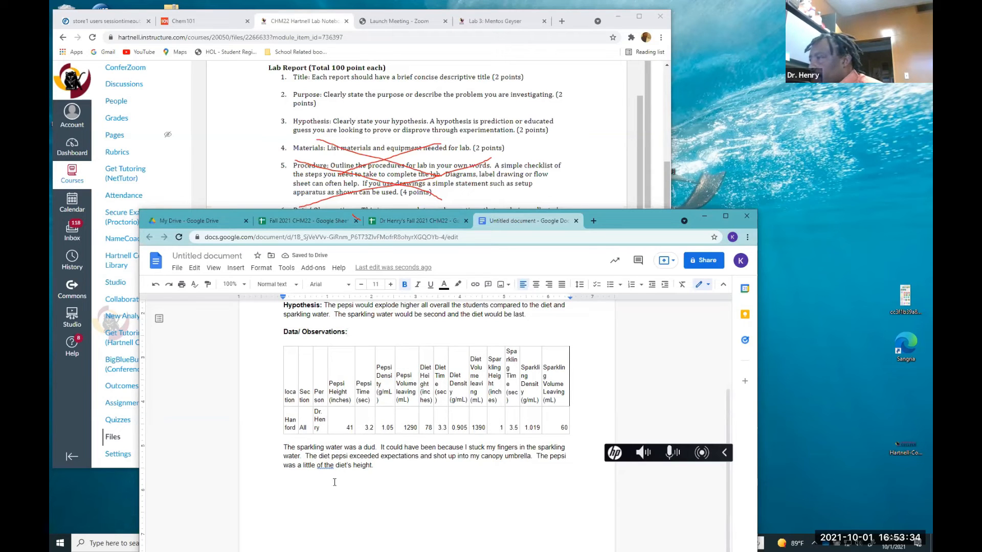
pyautogui.click(323, 465)
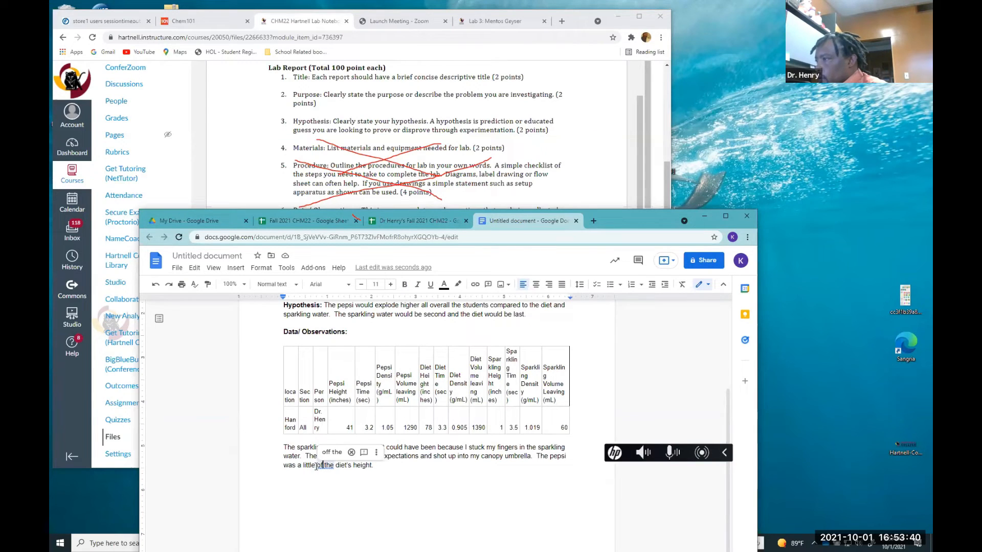
pyautogui.click(315, 465)
pyautogui.write('more')
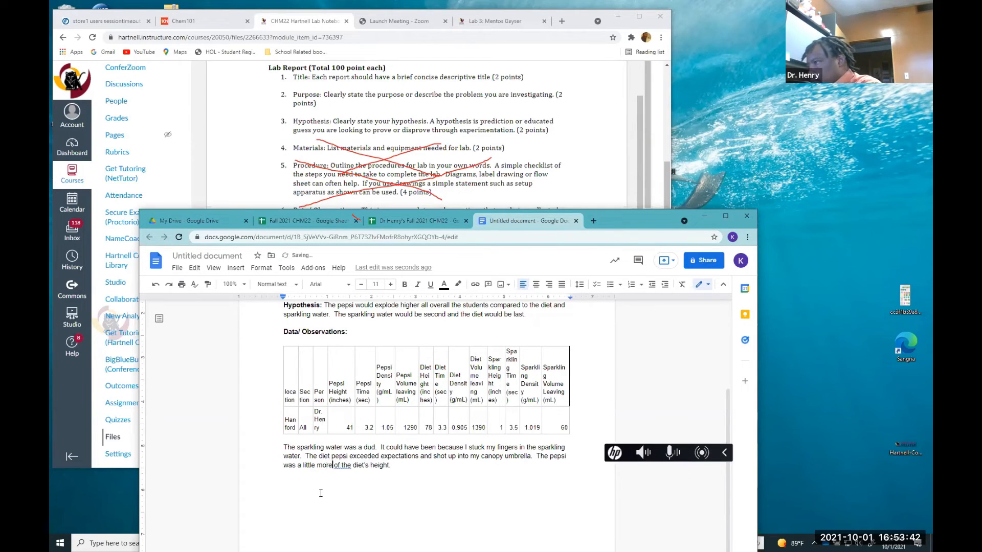
pyautogui.write(' than hal')
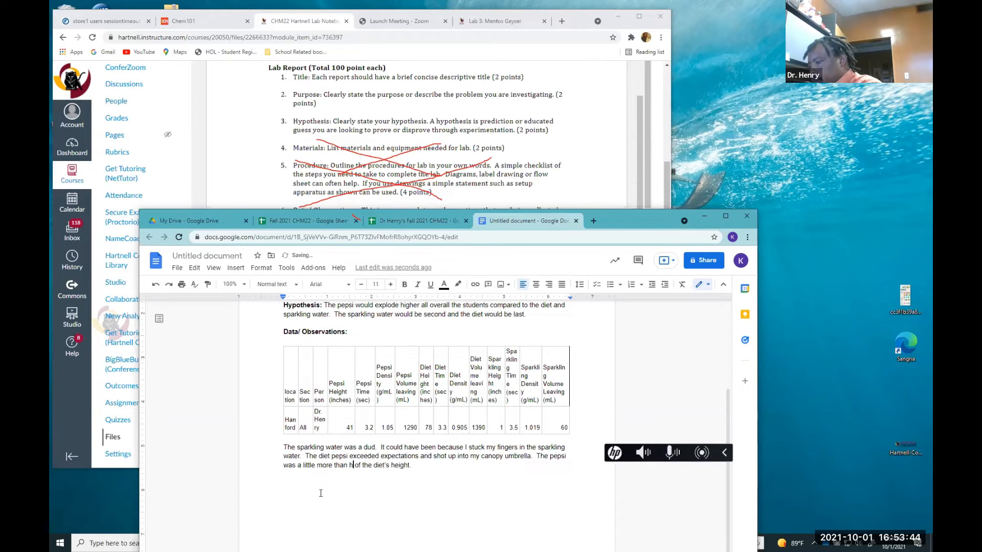
pyautogui.write('f')
# Add a bold "Results:" heading on the empty line below the observations paragraph
pyautogui.click(297, 483)
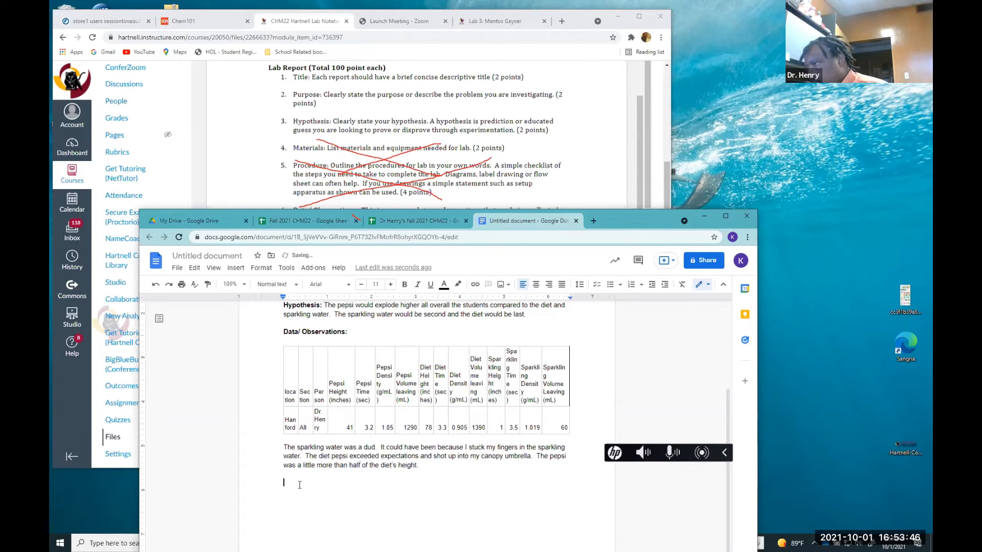
pyautogui.write('Re')
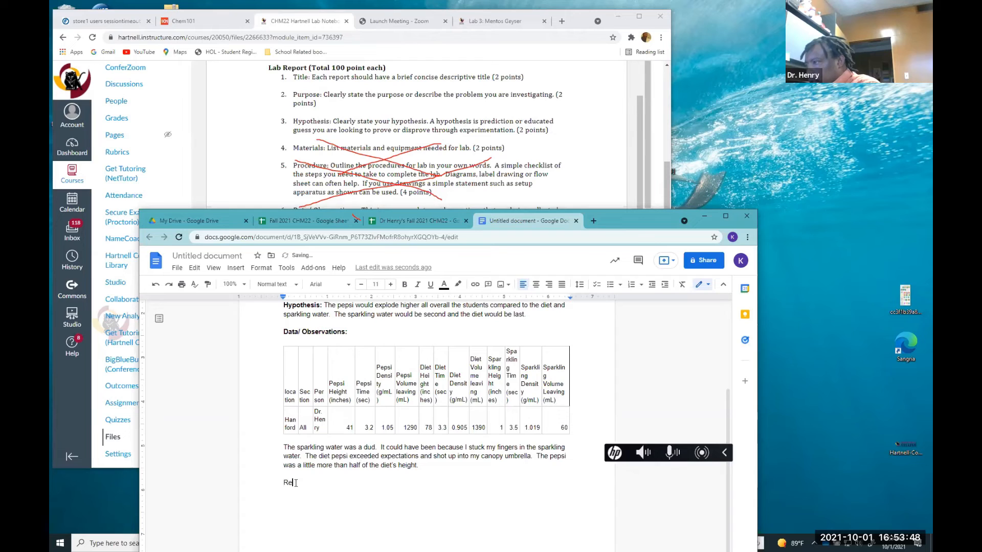
pyautogui.write('sults')
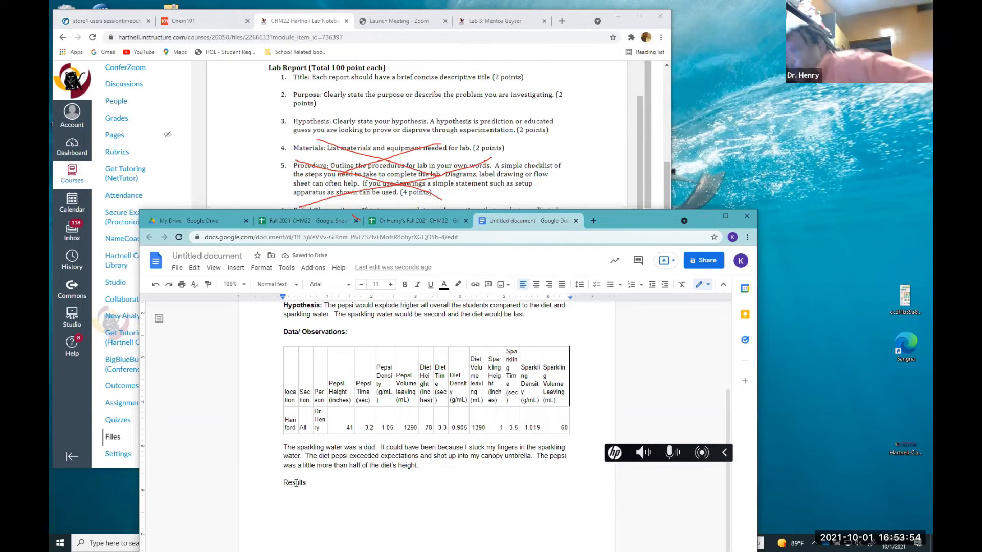
pyautogui.write(':')
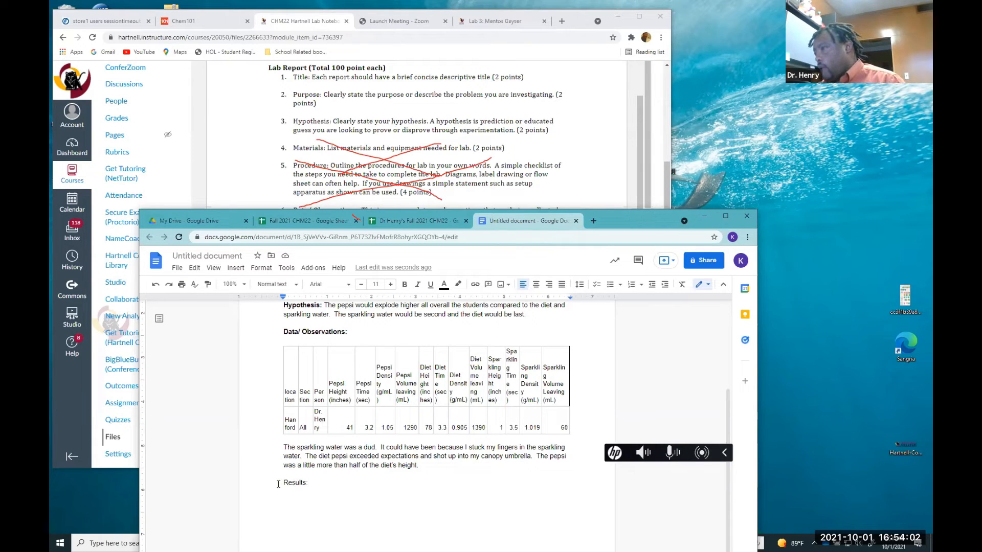
pyautogui.hotkey('shift', 'End')
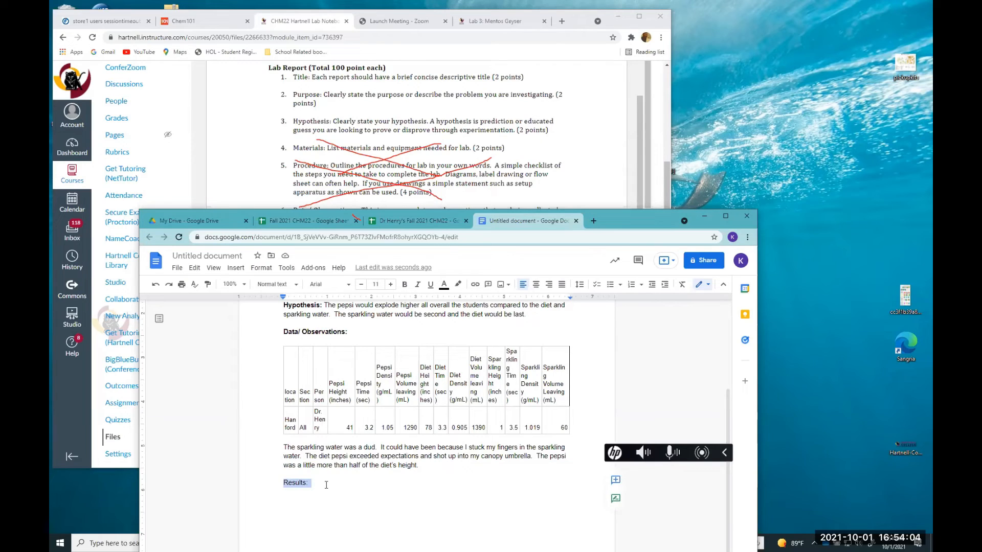
pyautogui.hotkey('ctrl', 'b')
pyautogui.click(292, 482)
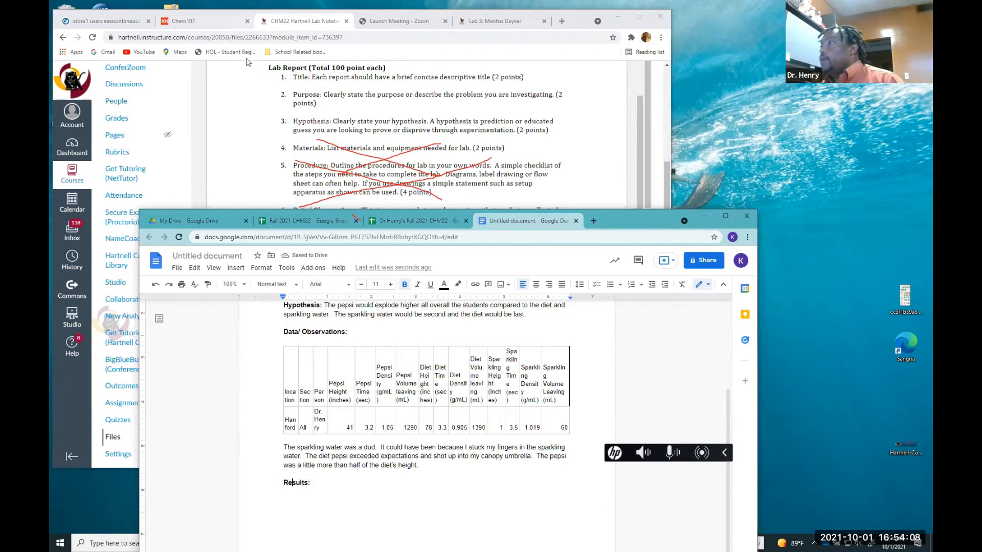
# Insert the soda comparison charts from the Dr Henry's Fall 2021 CHM22 spreadsheet, linked to the spreadsheet, into the Results section
pyautogui.scroll(-2, 241, 169)
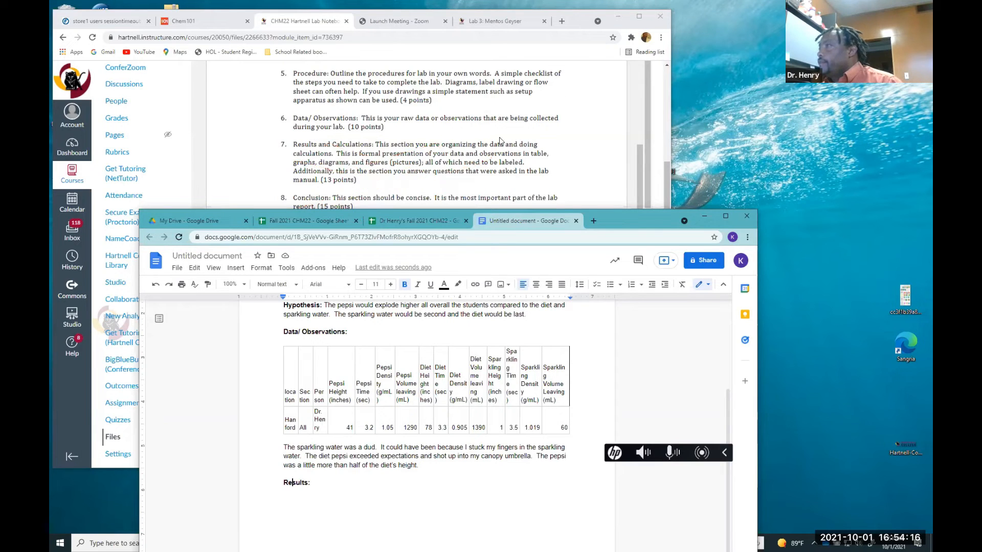
pyautogui.scroll(-1, 498, 137)
pyautogui.scroll(1, 499, 137)
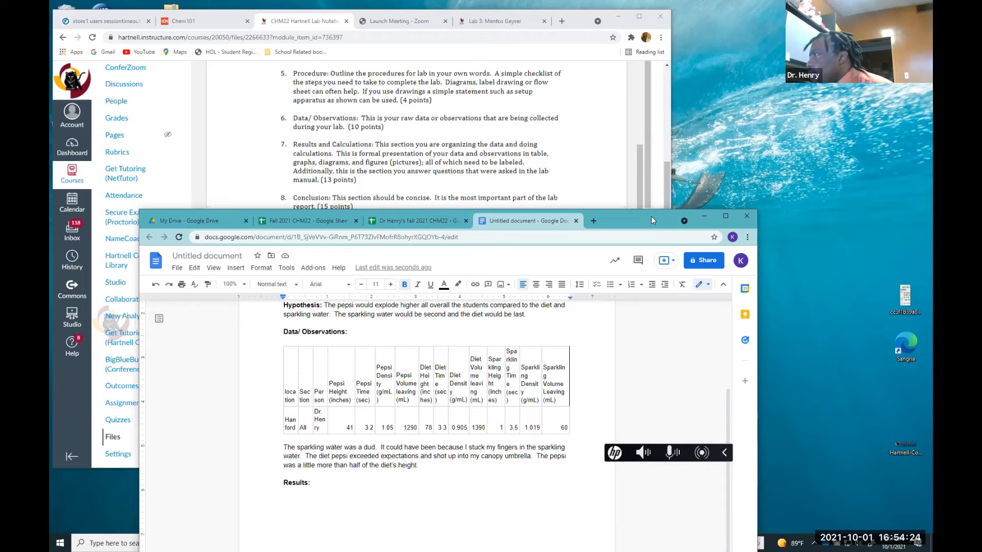
pyautogui.moveTo(651, 216); pyautogui.dragTo(634, 198)
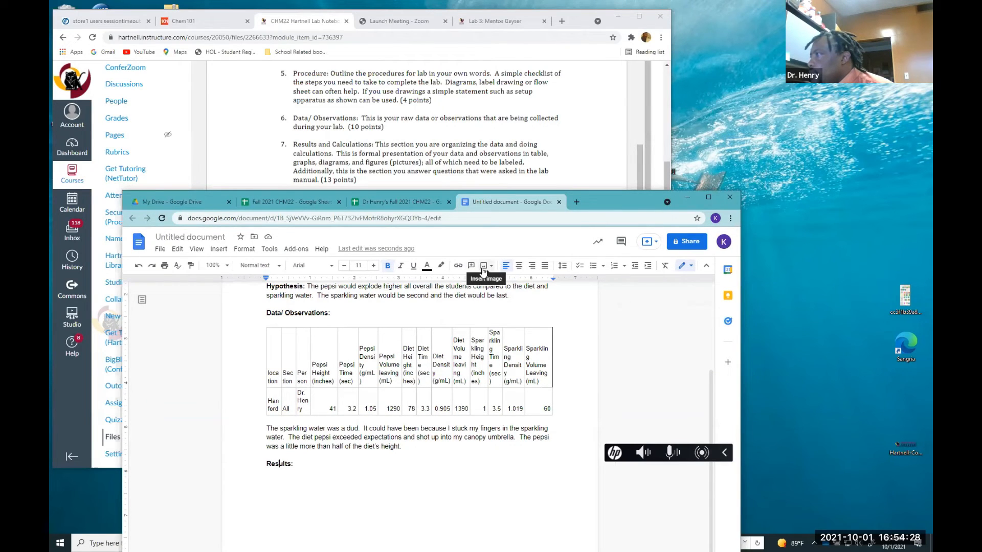
pyautogui.click(224, 252)
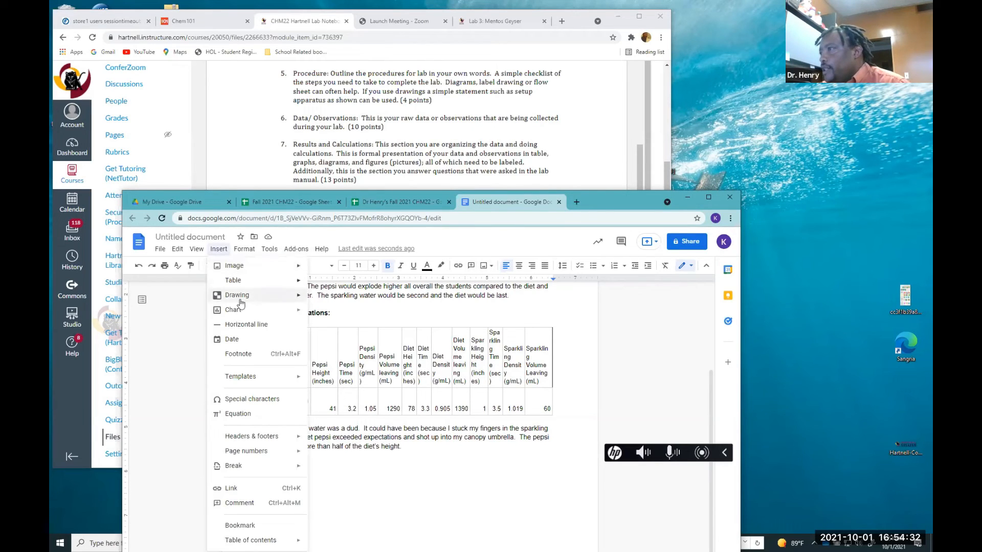
pyautogui.moveTo(242, 311)
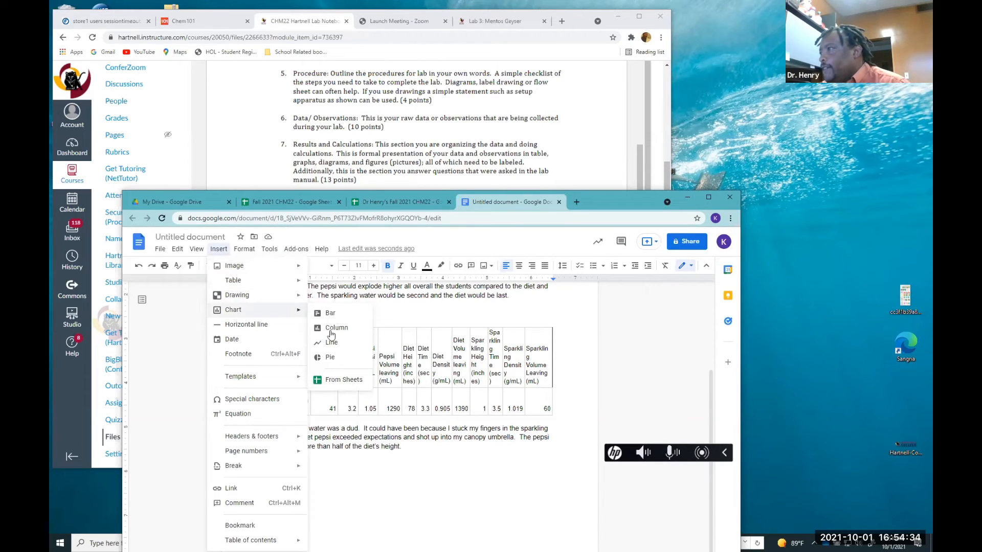
pyautogui.click(346, 382)
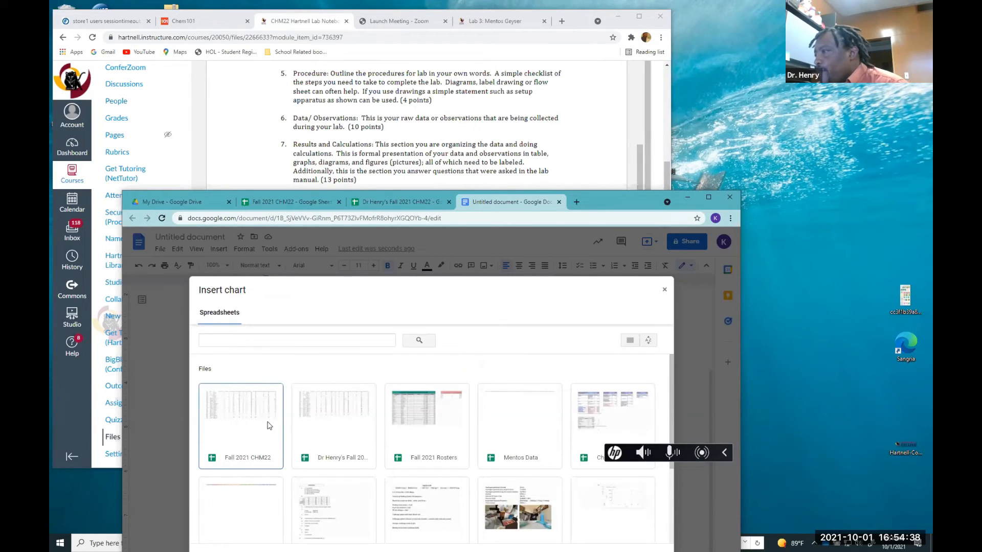
pyautogui.click(314, 435)
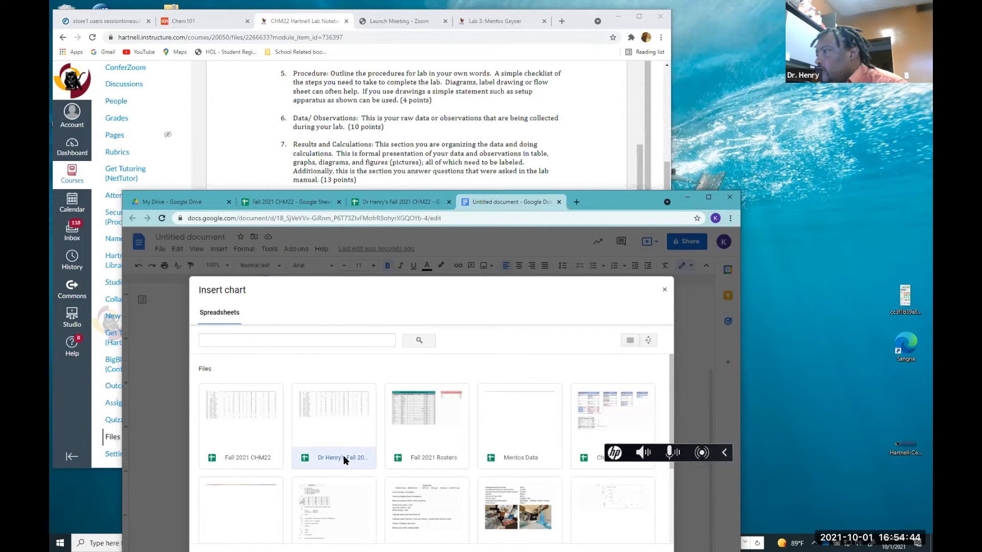
pyautogui.doubleClick(345, 427)
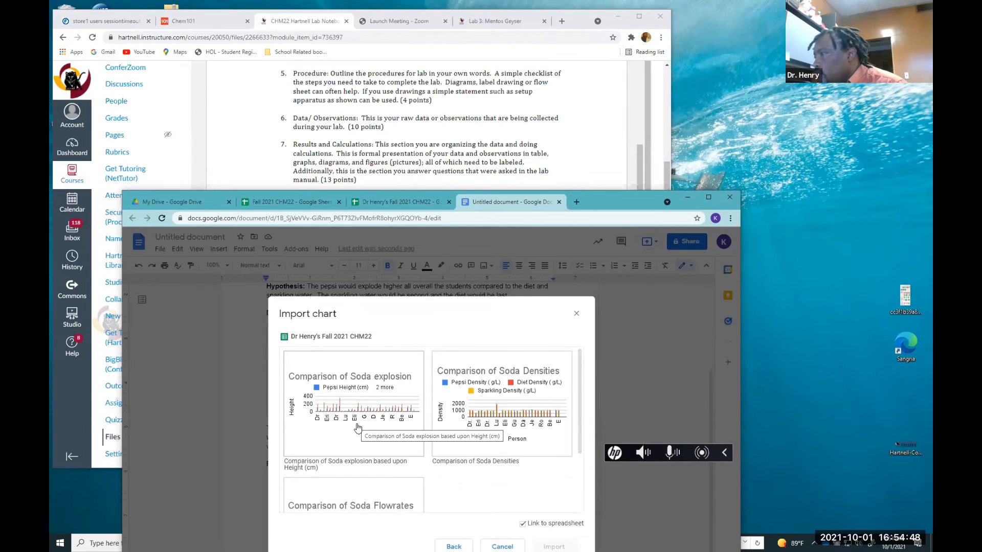
pyautogui.click(357, 428)
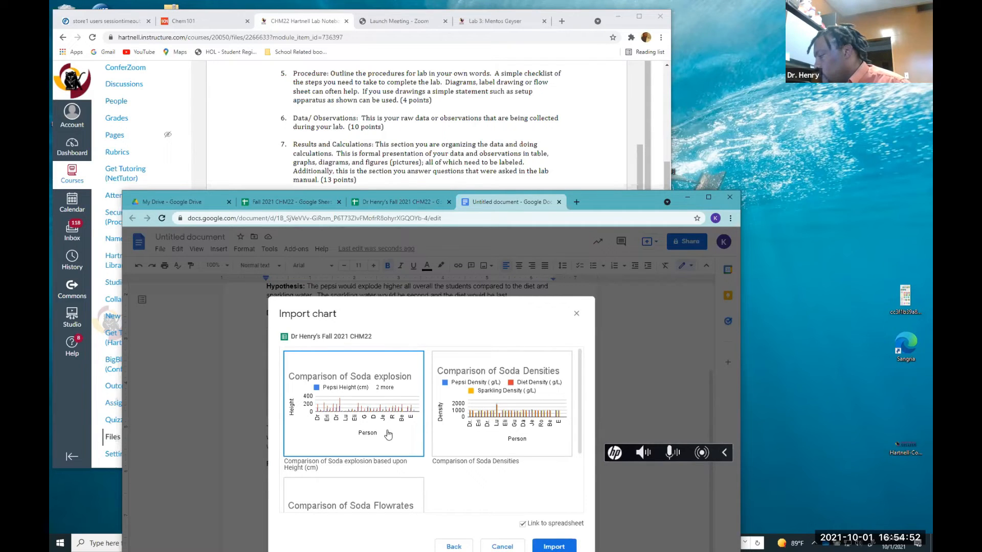
pyautogui.scroll(-2, 384, 491)
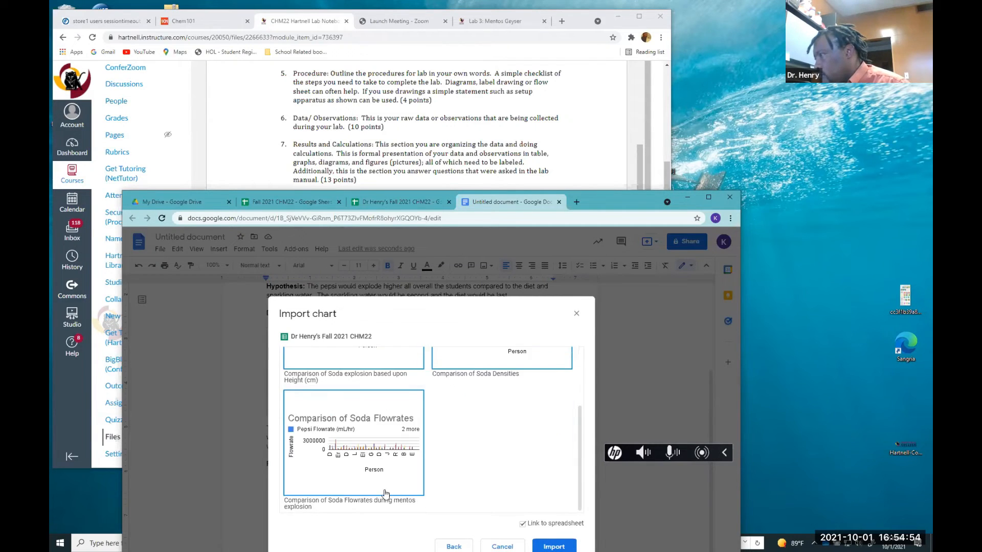
pyautogui.click(537, 544)
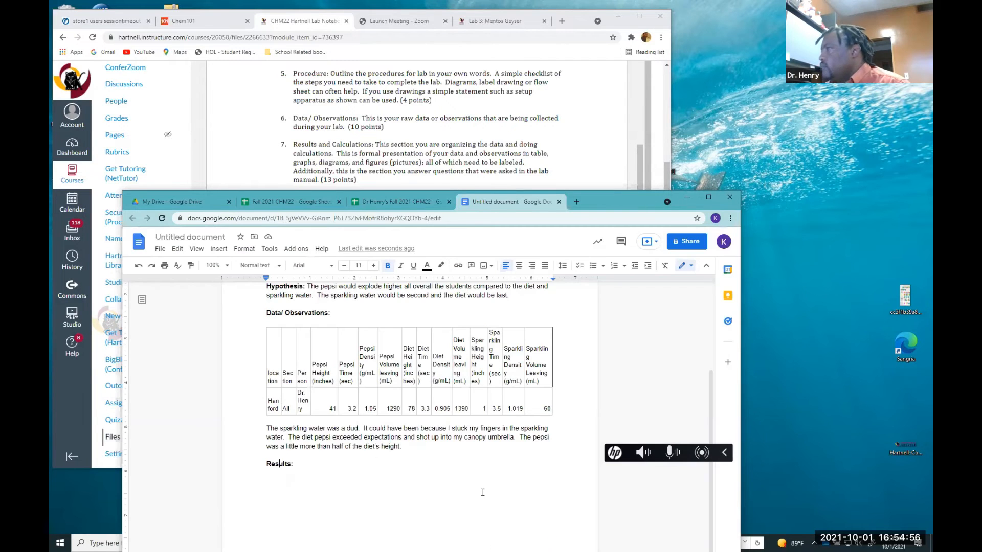
# Repair the heading split by the inserted charts so "Results:" sits above the first chart
pyautogui.scroll(-10, 483, 486)
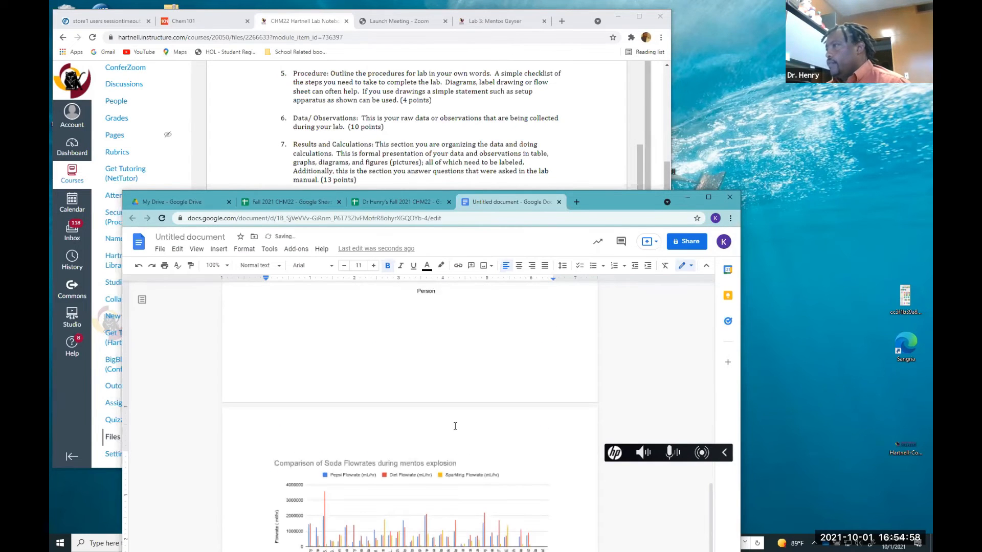
pyautogui.scroll(4, 450, 417)
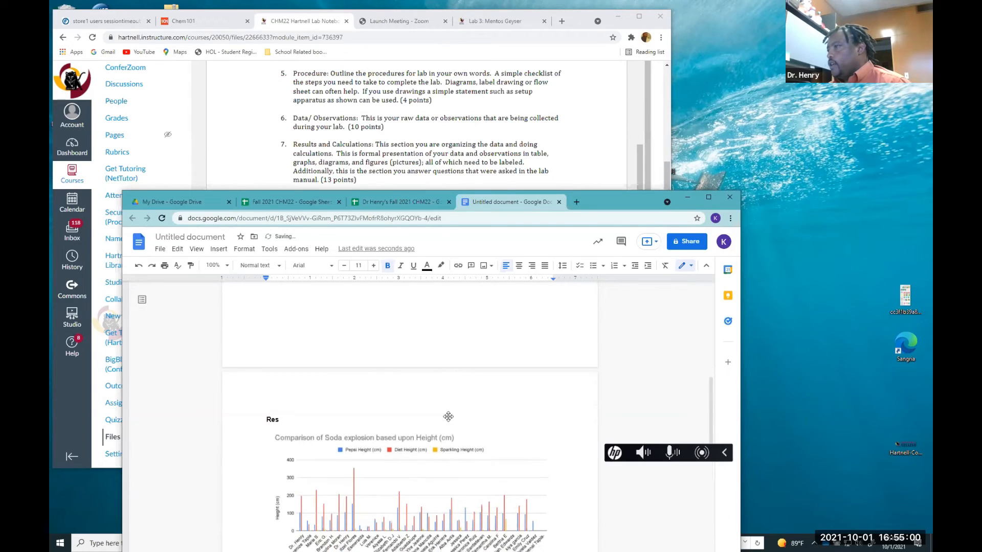
pyautogui.scroll(-10, 301, 384)
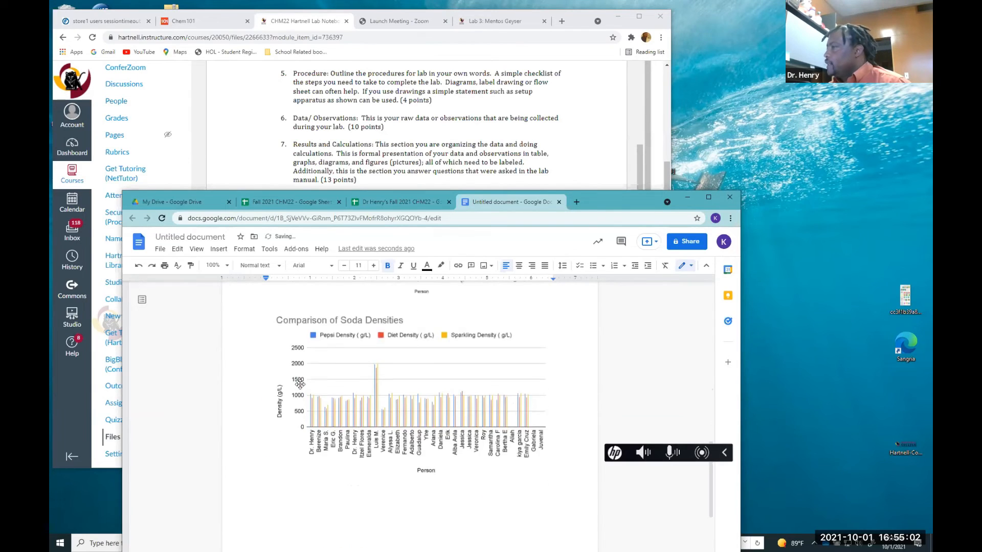
pyautogui.scroll(-5, 301, 385)
pyautogui.moveTo(287, 323); pyautogui.dragTo(250, 322)
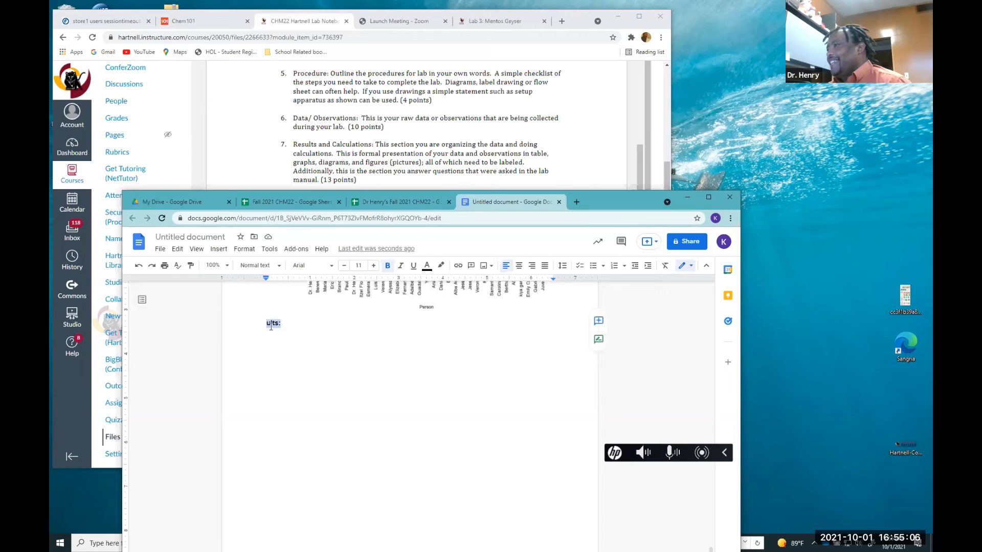
pyautogui.scroll(3, 270, 327)
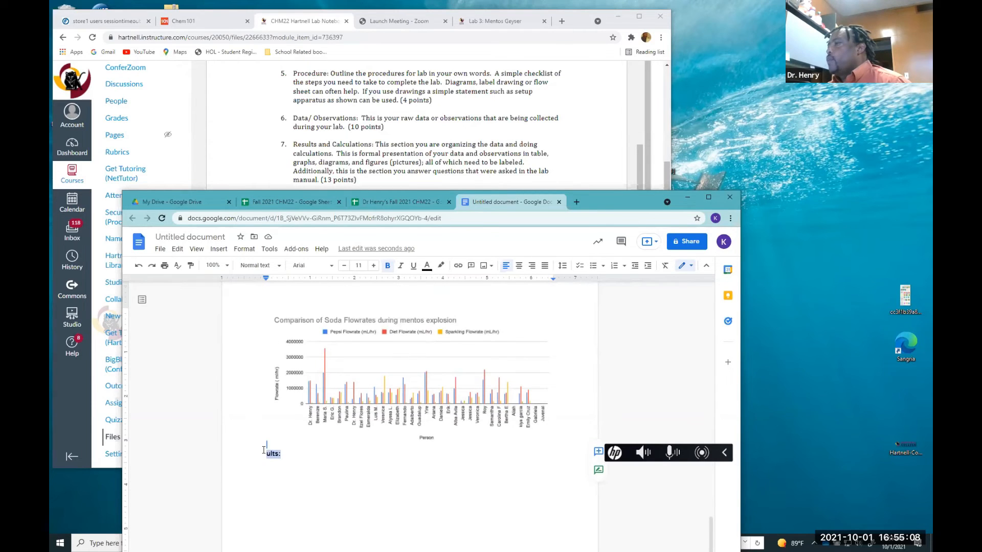
pyautogui.moveTo(266, 454); pyautogui.dragTo(306, 406)
pyautogui.scroll(1, 294, 363)
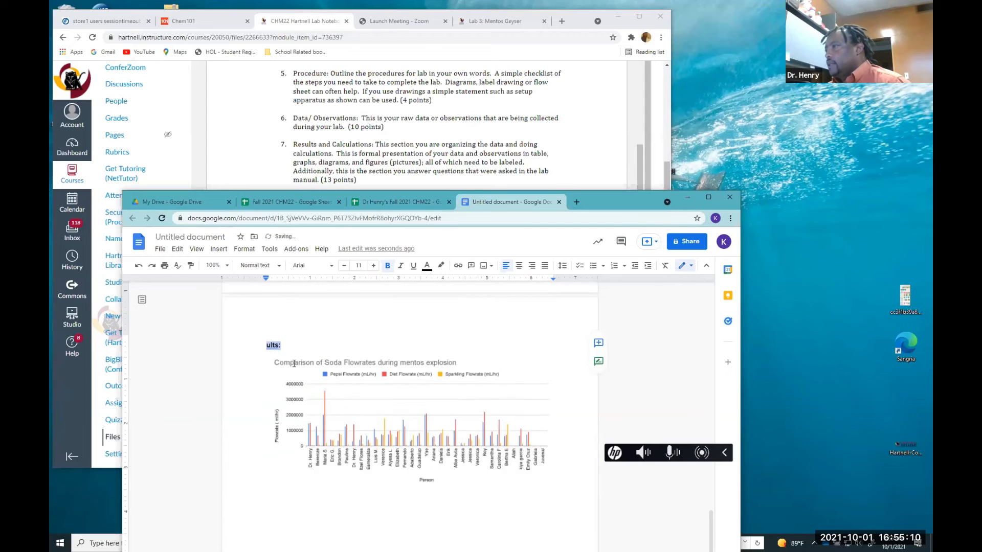
pyautogui.scroll(1, 294, 363)
pyautogui.scroll(4, 283, 332)
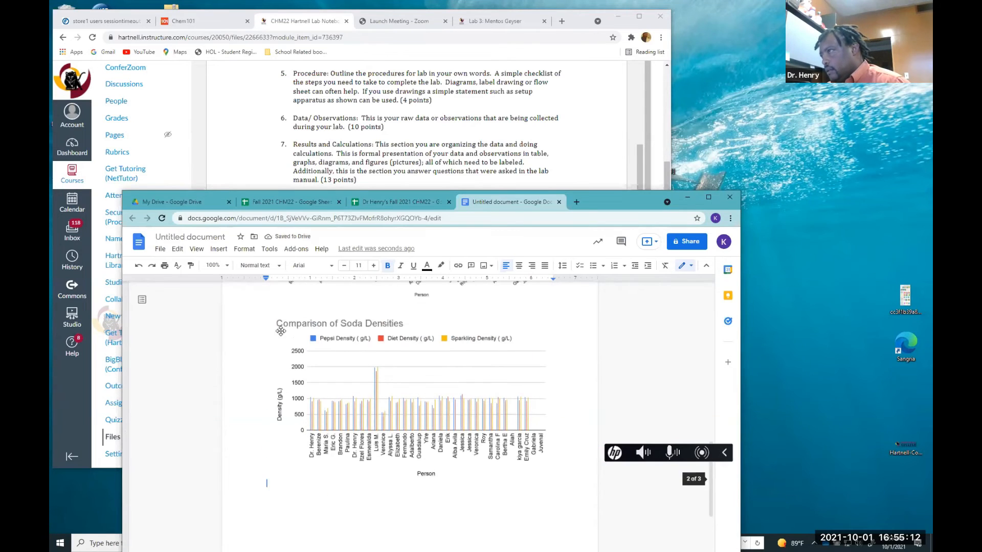
pyautogui.scroll(3, 290, 310)
pyautogui.click(286, 304)
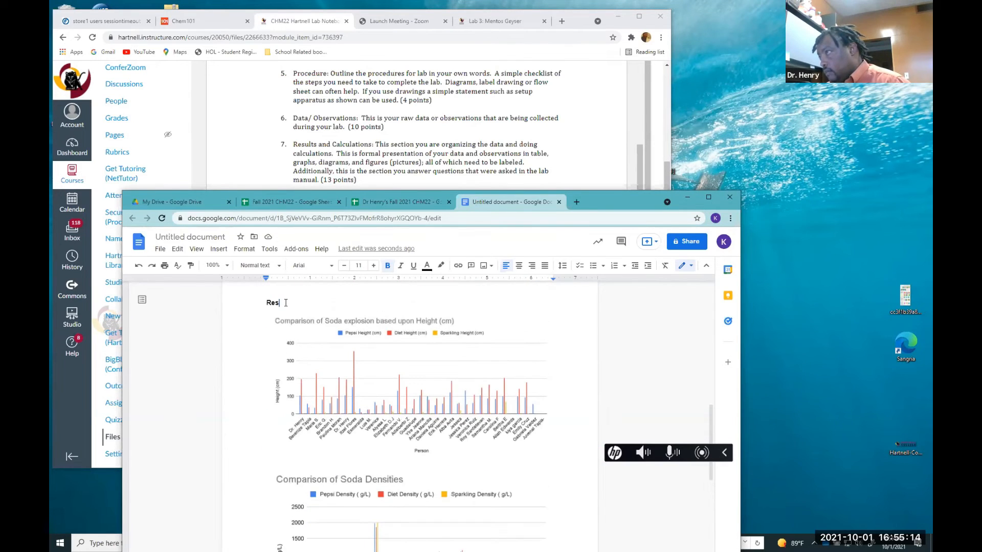
pyautogui.write('ults:')
# Select the explosion-height chart and undo the last edit around it
pyautogui.click(287, 315)
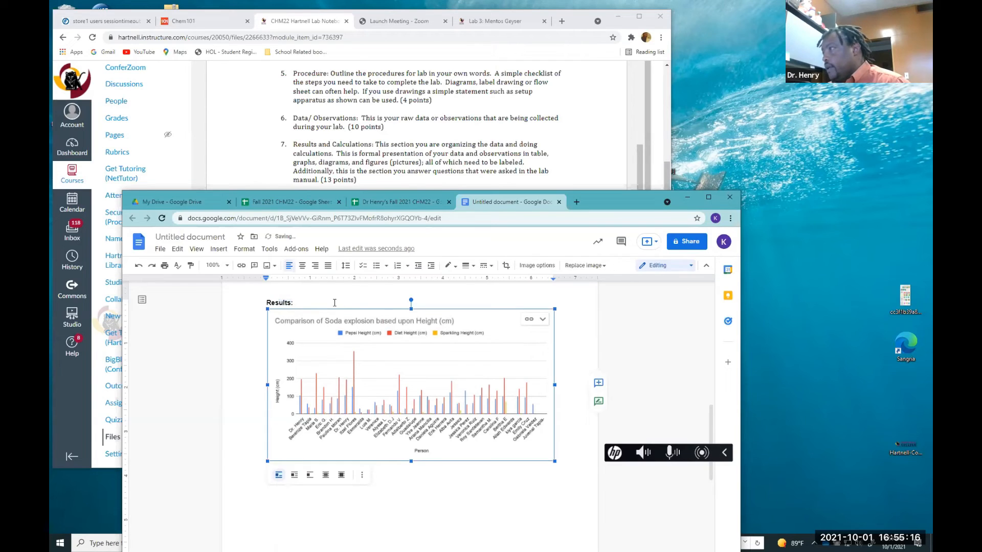
pyautogui.click(317, 305)
pyautogui.hotkey('ctrl', 'z')
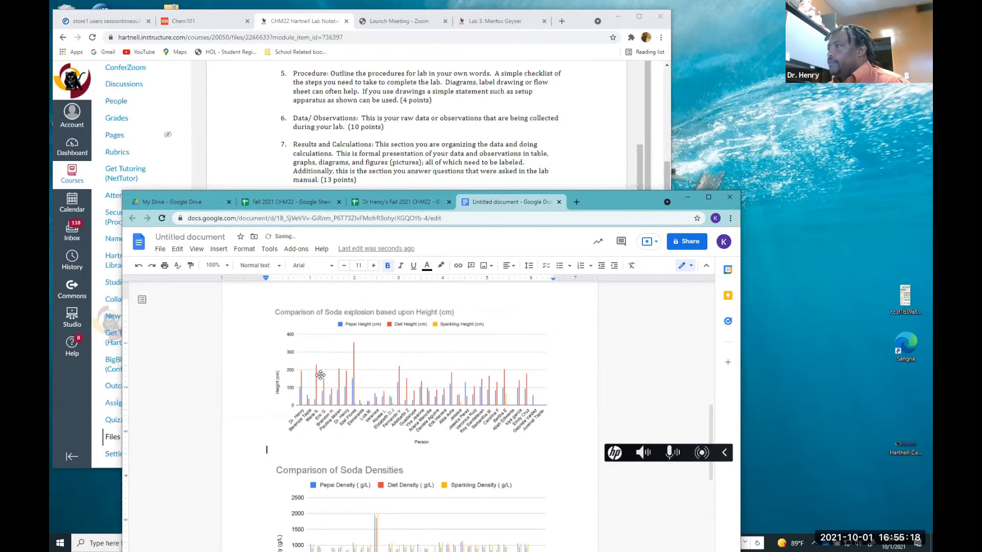
# Resize the Comparison of Soda explosion height chart to a smaller size
pyautogui.scroll(5, 322, 374)
pyautogui.scroll(3, 325, 375)
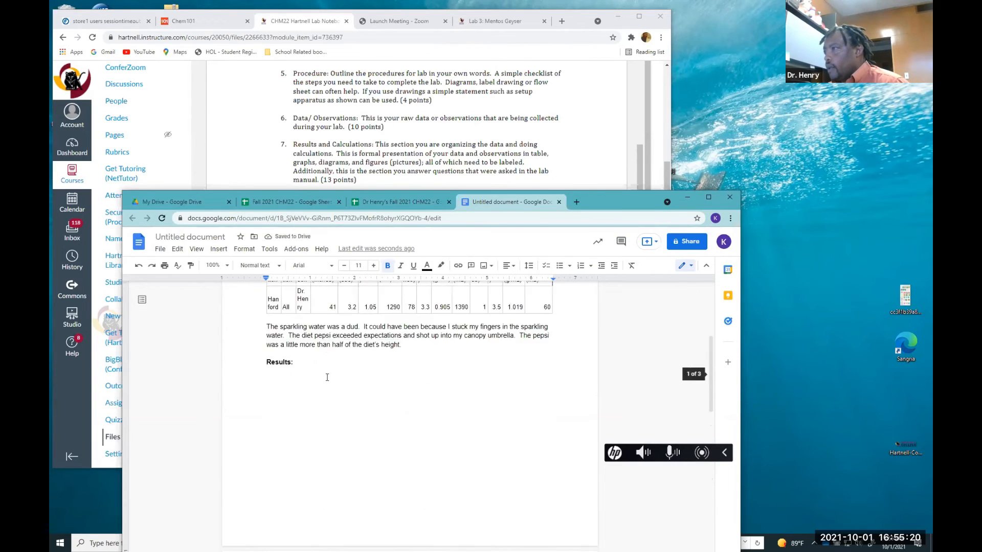
pyautogui.scroll(-1, 298, 375)
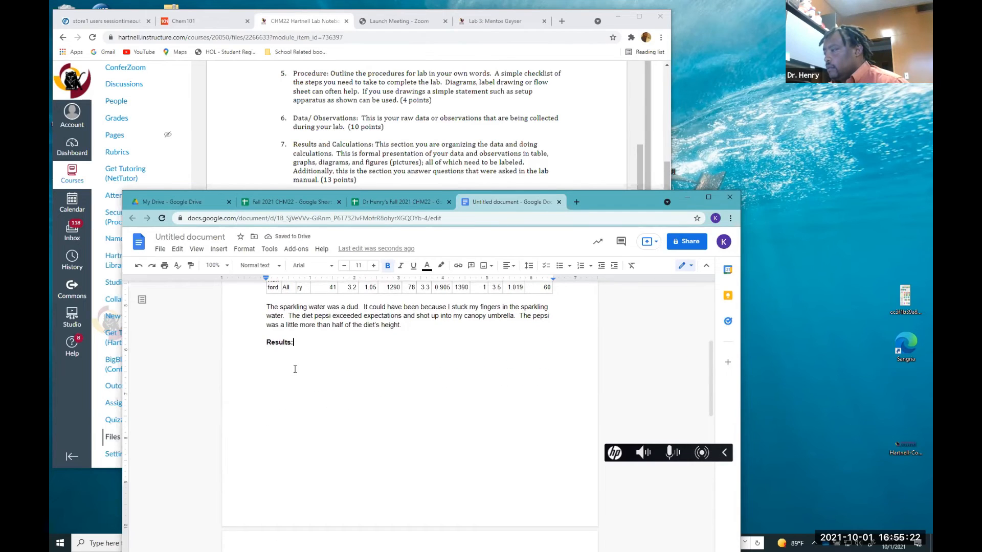
pyautogui.scroll(-2, 316, 378)
pyautogui.scroll(-4, 317, 381)
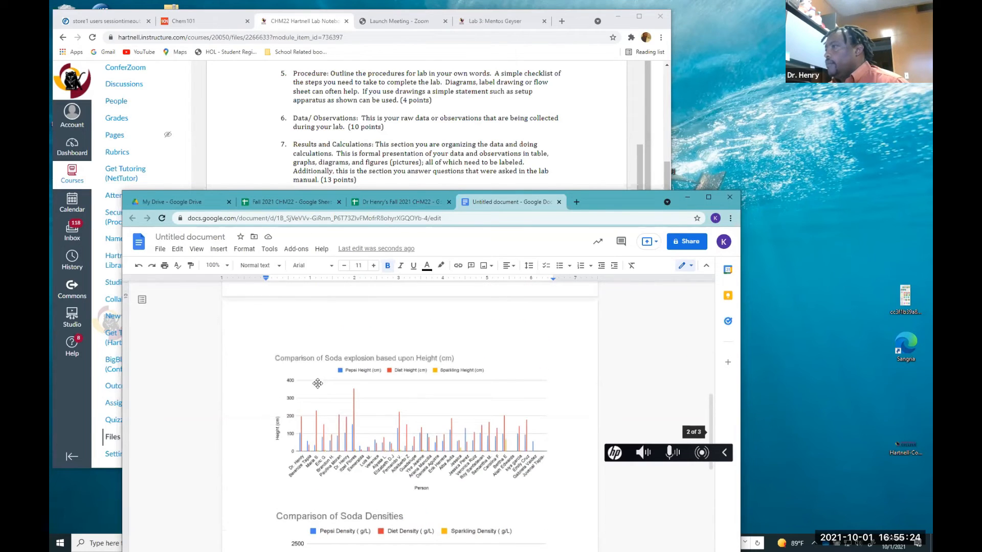
pyautogui.click(300, 374)
pyautogui.moveTo(266, 348); pyautogui.dragTo(348, 390)
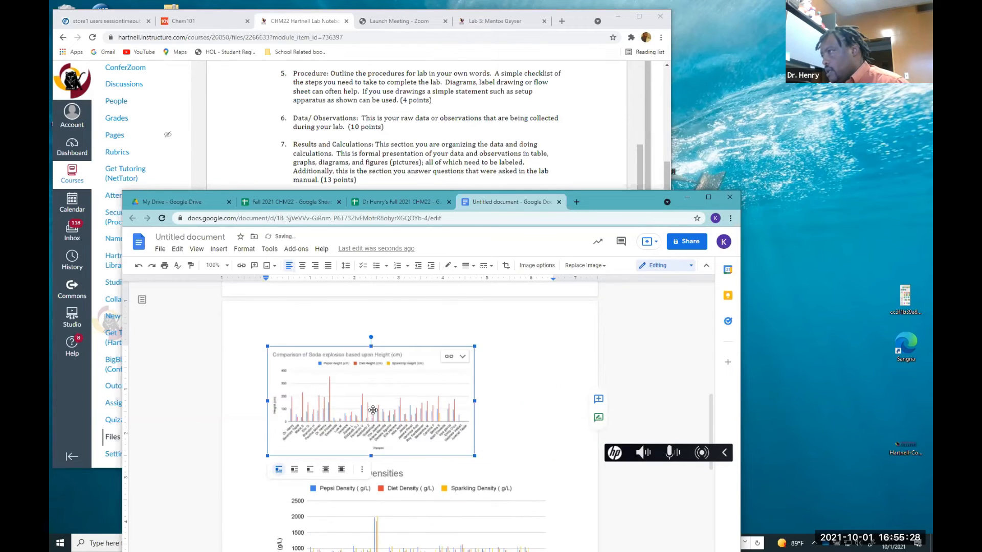
# Restore the colon after the "Results" heading
pyautogui.scroll(6, 379, 386)
pyautogui.scroll(-2, 359, 414)
pyautogui.click(313, 390)
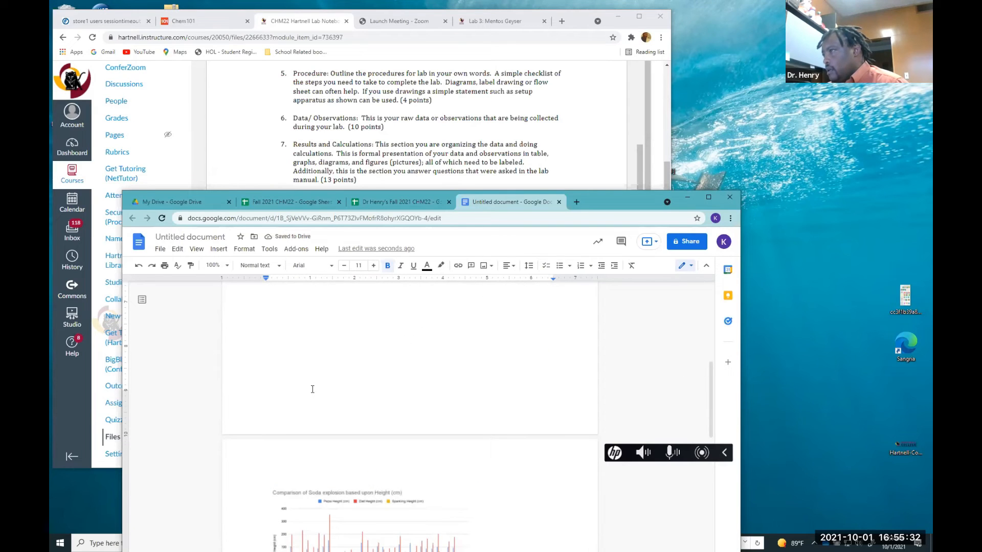
pyautogui.press('BackSpace')
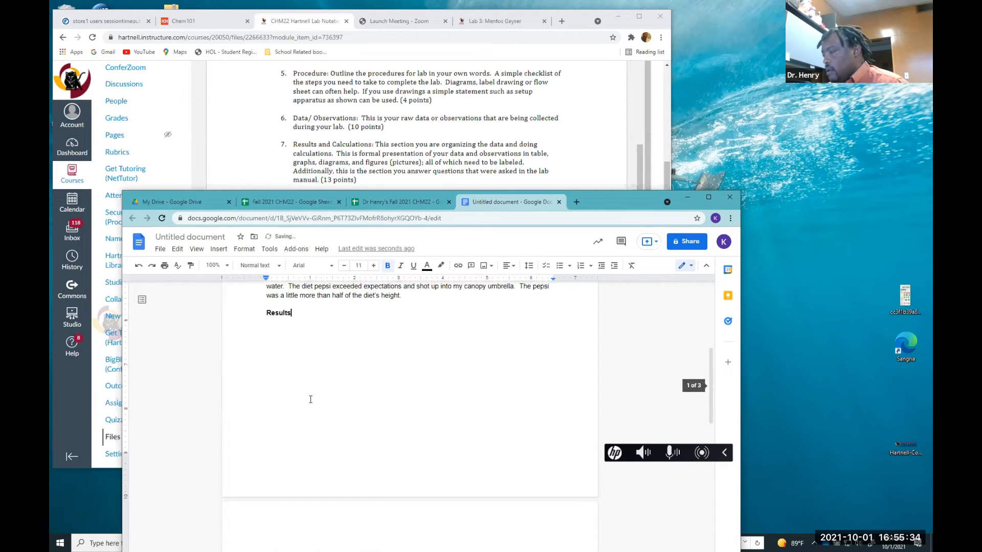
pyautogui.write(':')
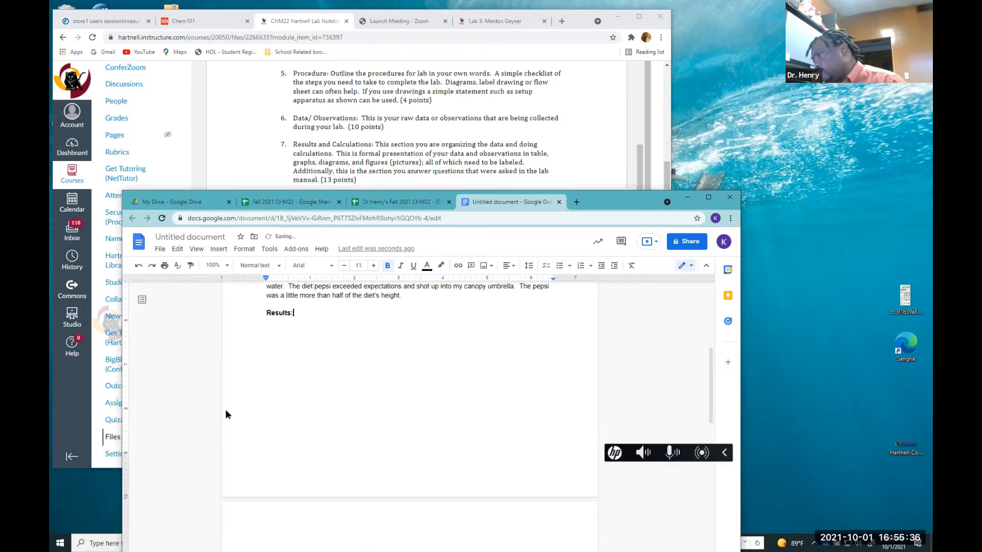
# Move the soda explosion-height chart so it sits directly beneath the "Results:" heading
pyautogui.scroll(-4, 284, 412)
pyautogui.click(286, 411)
pyautogui.scroll(4, 306, 332)
pyautogui.moveTo(323, 381); pyautogui.dragTo(355, 342)
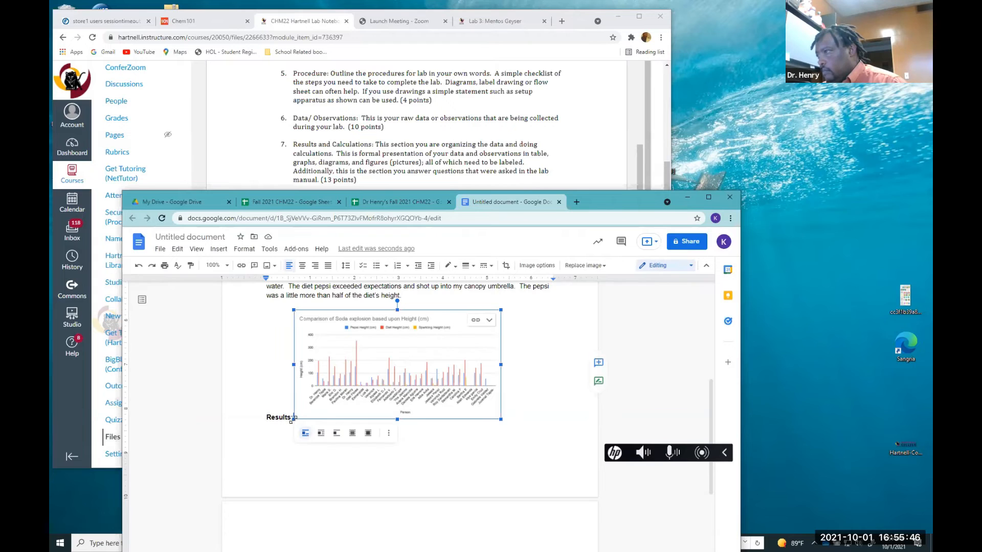
pyautogui.moveTo(294, 420); pyautogui.dragTo(306, 412)
pyautogui.click(290, 412)
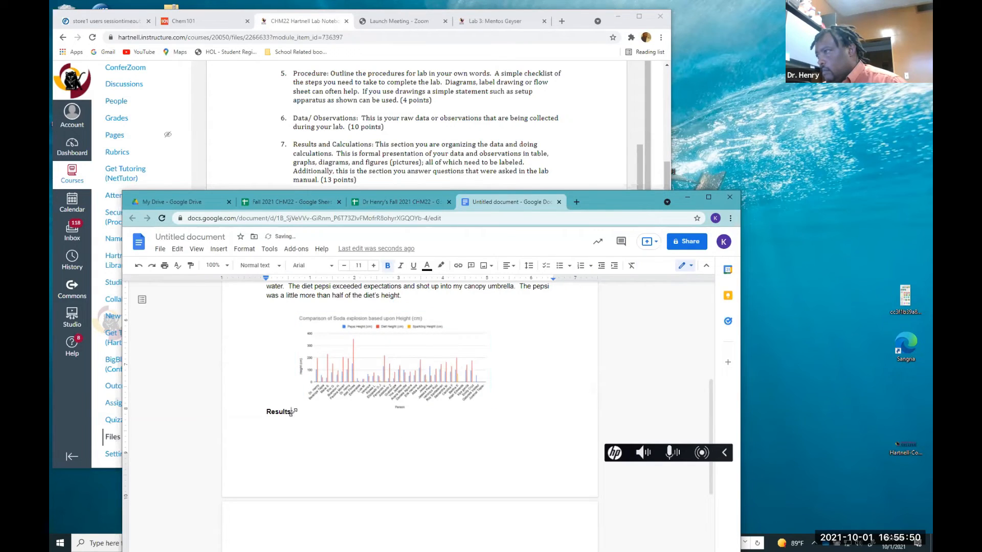
pyautogui.click(294, 412)
pyautogui.click(281, 414)
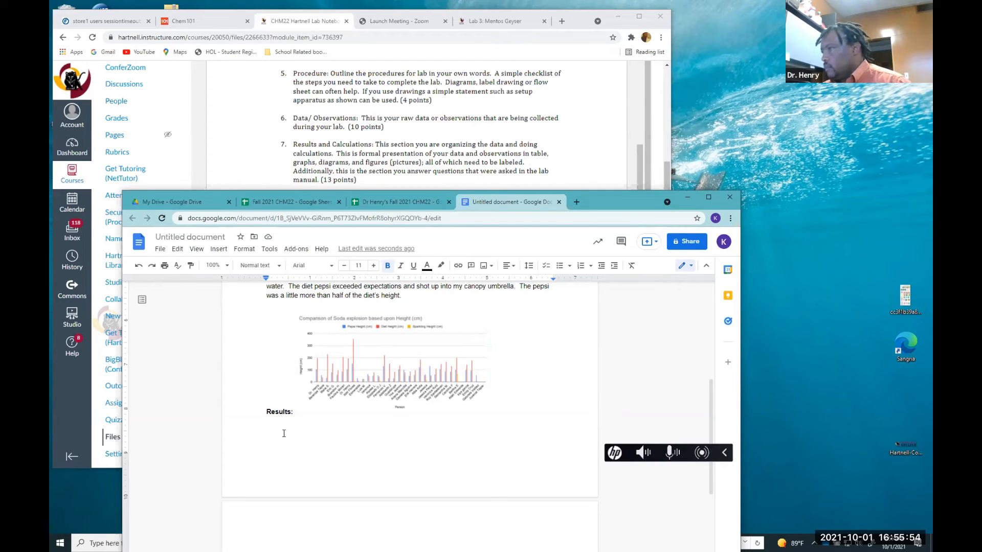
pyautogui.press('Return')
# Below the chart, write a sentence saying the Comparison of Soda explosion based upon height chart shows diet soda exploded above both pepsi and sparkling water
pyautogui.click(307, 320)
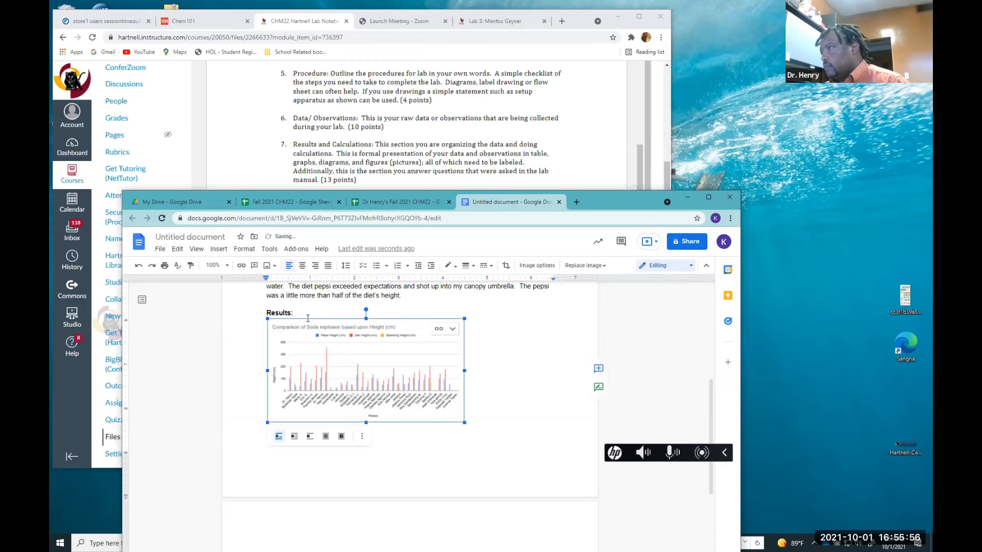
pyautogui.moveTo(299, 308); pyautogui.dragTo(364, 383)
pyautogui.click(453, 405)
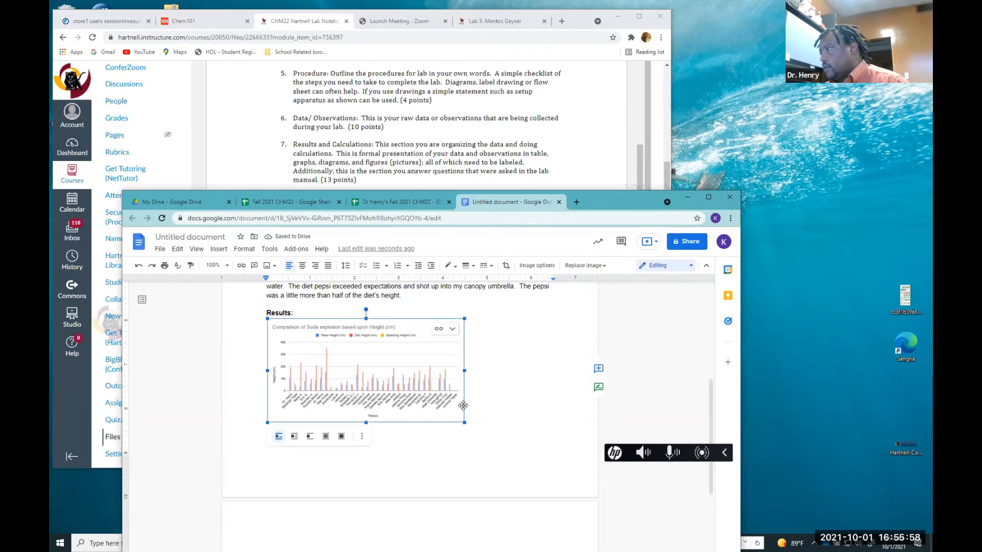
pyautogui.click(487, 440)
pyautogui.press('Return')
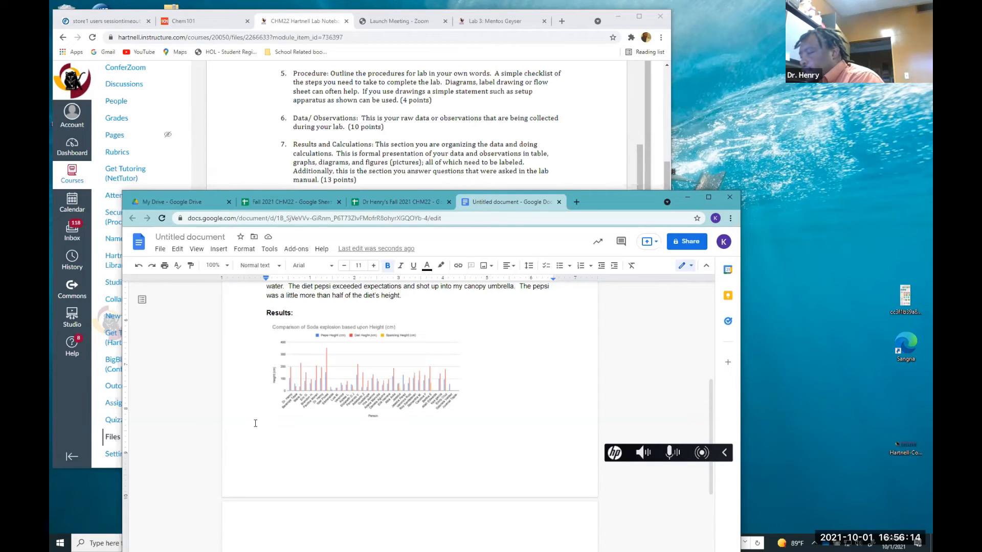
pyautogui.write('By the')
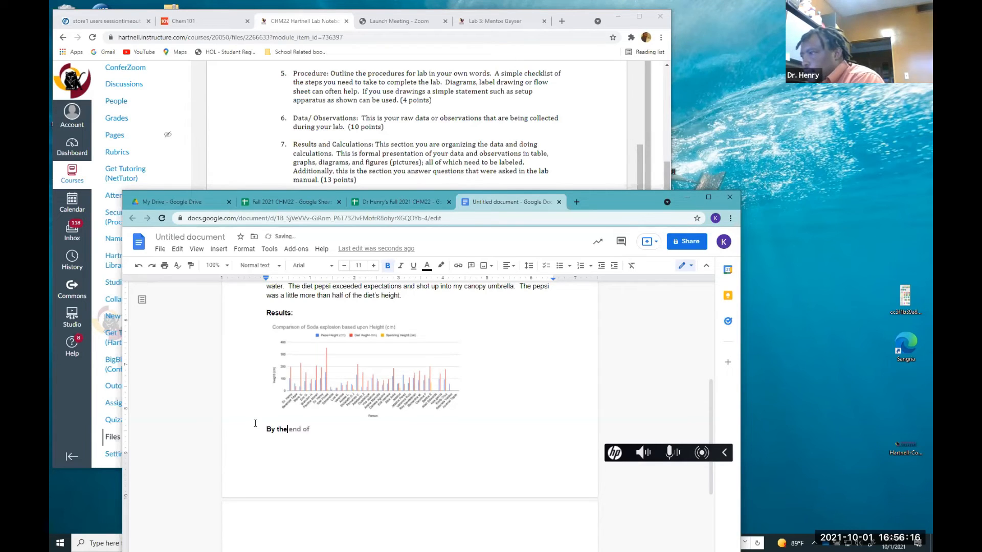
pyautogui.write(' end ofchart')
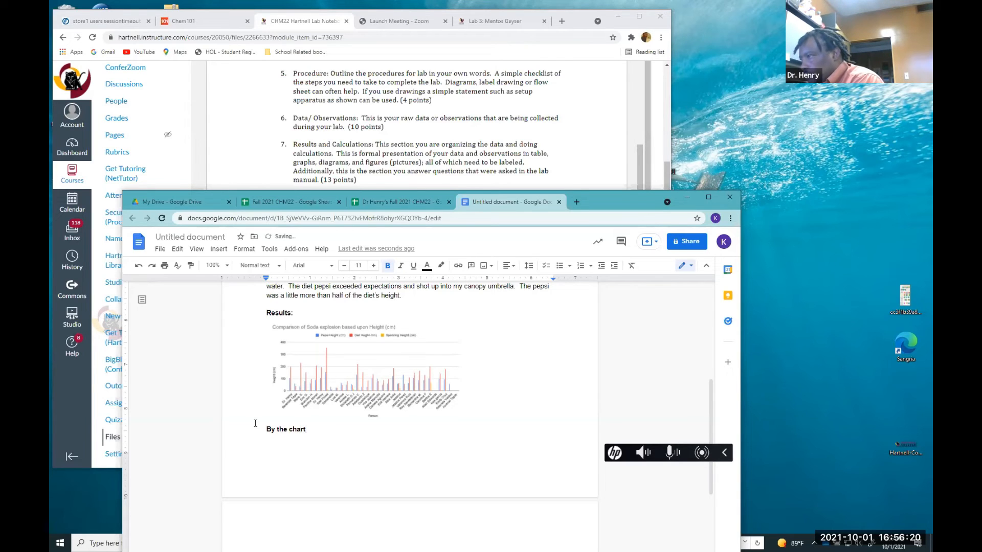
pyautogui.press('BackSpace')
pyautogui.press('BackSpace')
pyautogui.press('BackSpace')
pyautogui.press('BackSpace')
pyautogui.press('BackSpace')
pyautogui.press('BackSpace')
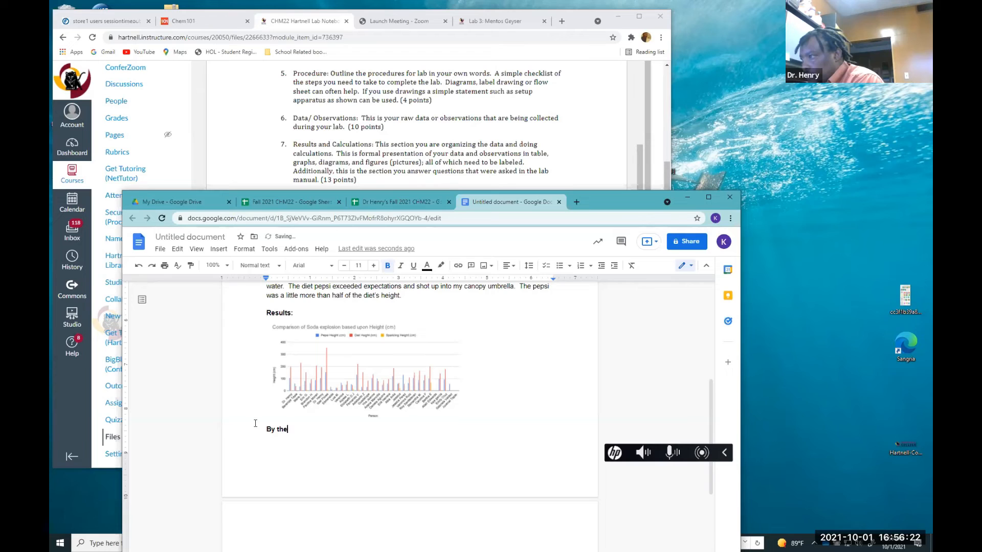
pyautogui.write('C')
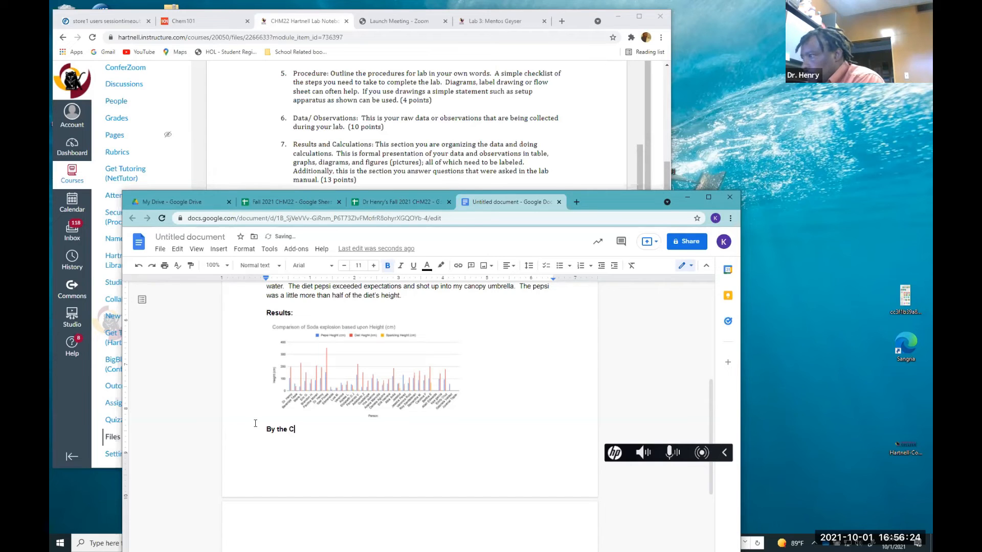
pyautogui.write('omp')
pyautogui.write('ario')
pyautogui.write('son of ')
pyautogui.write('Sod')
pyautogui.write('a ')
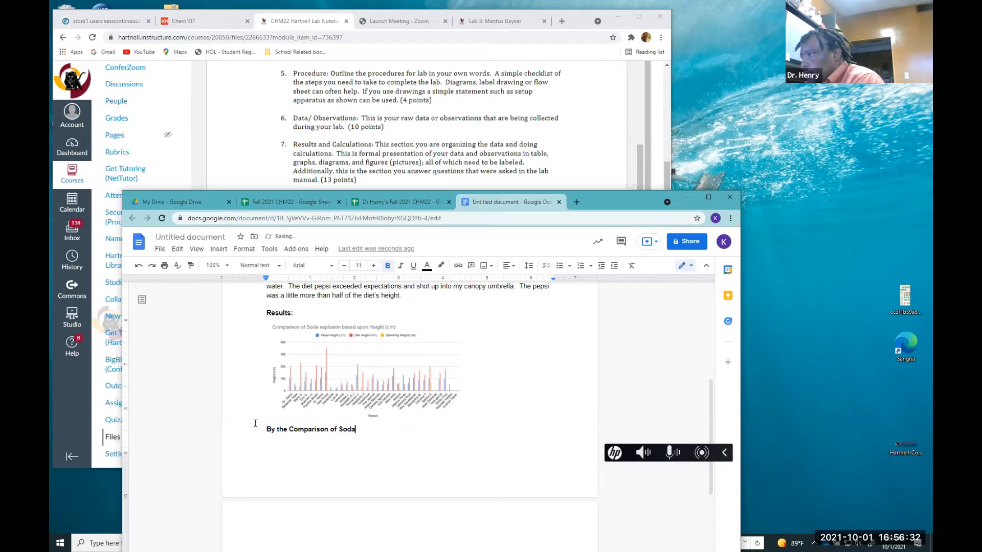
pyautogui.write('explosion')
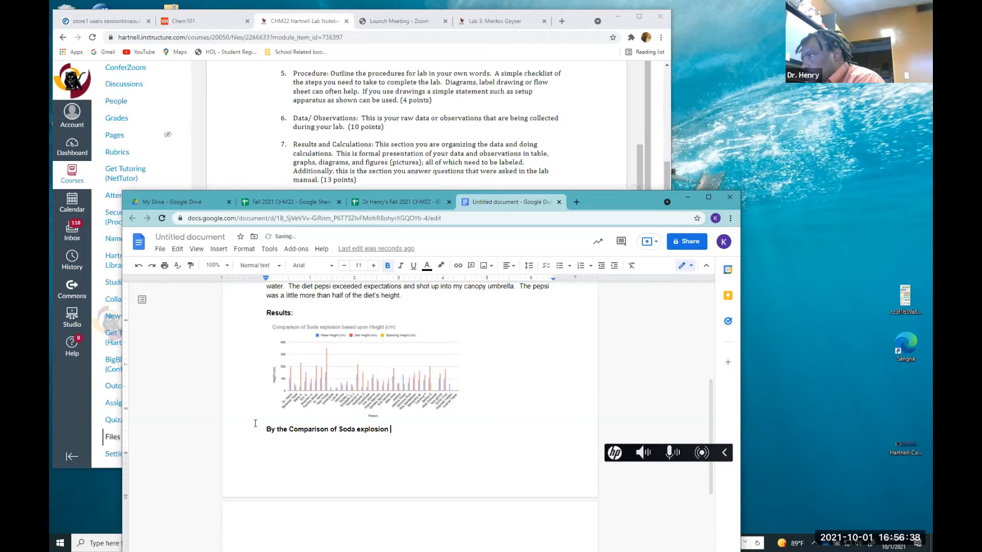
pyautogui.write(' base')
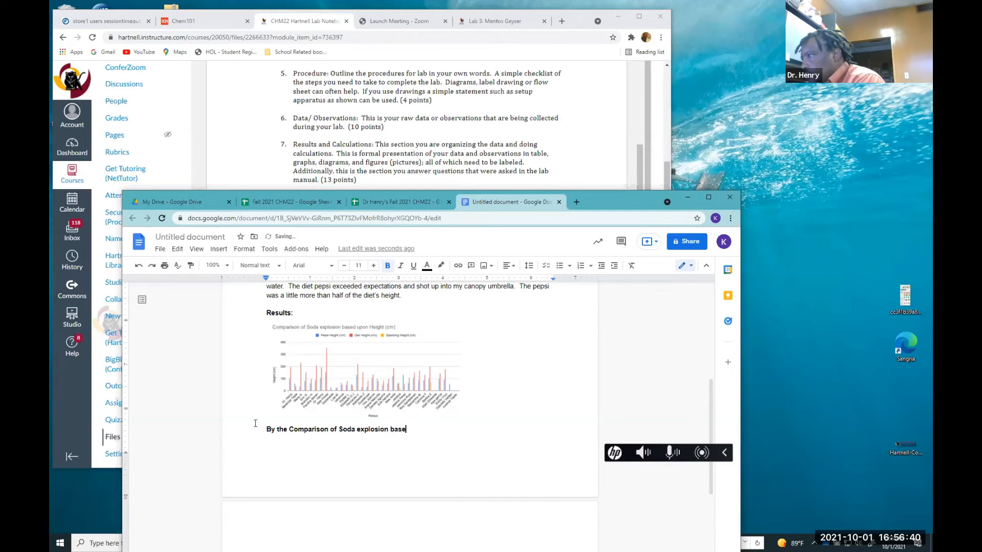
pyautogui.write('d upo')
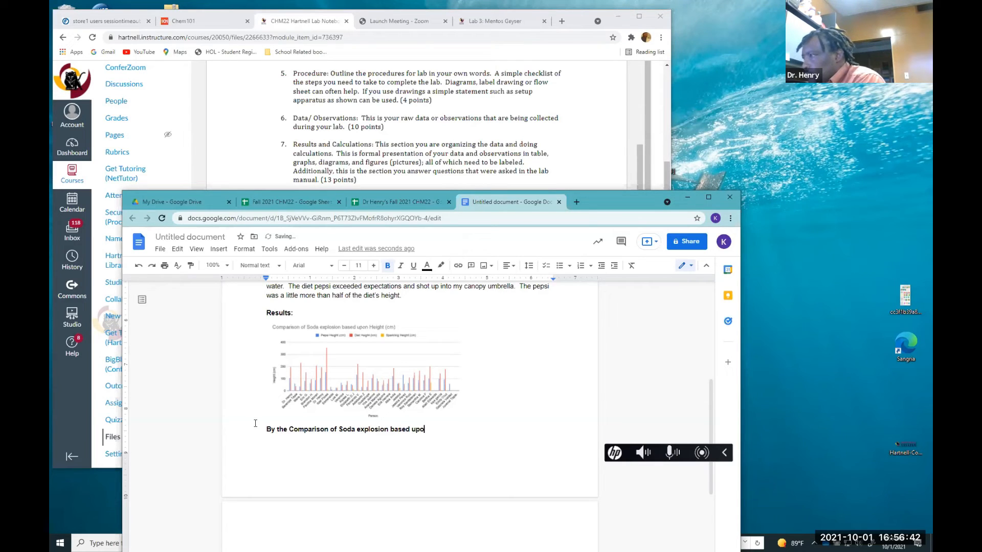
pyautogui.write('n Hei')
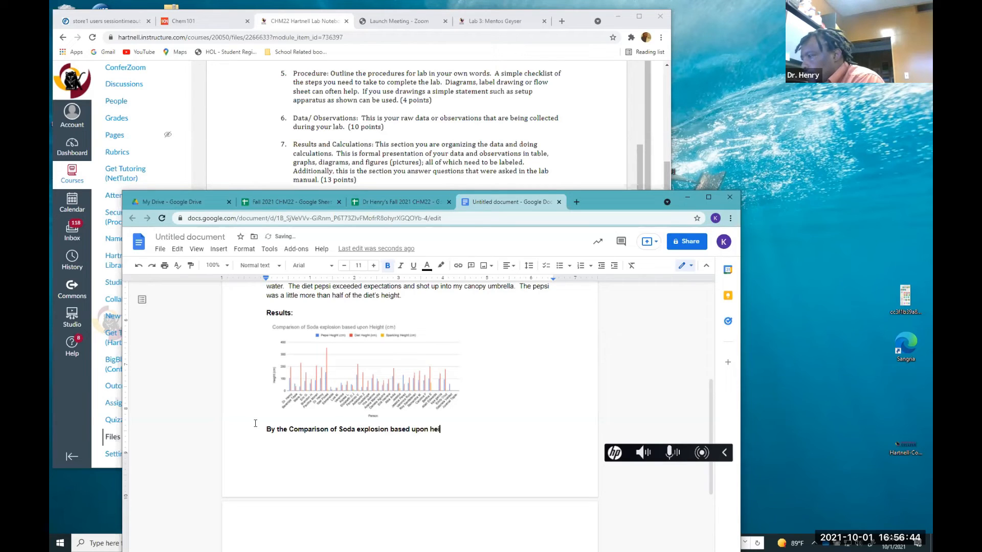
pyautogui.write('ght ')
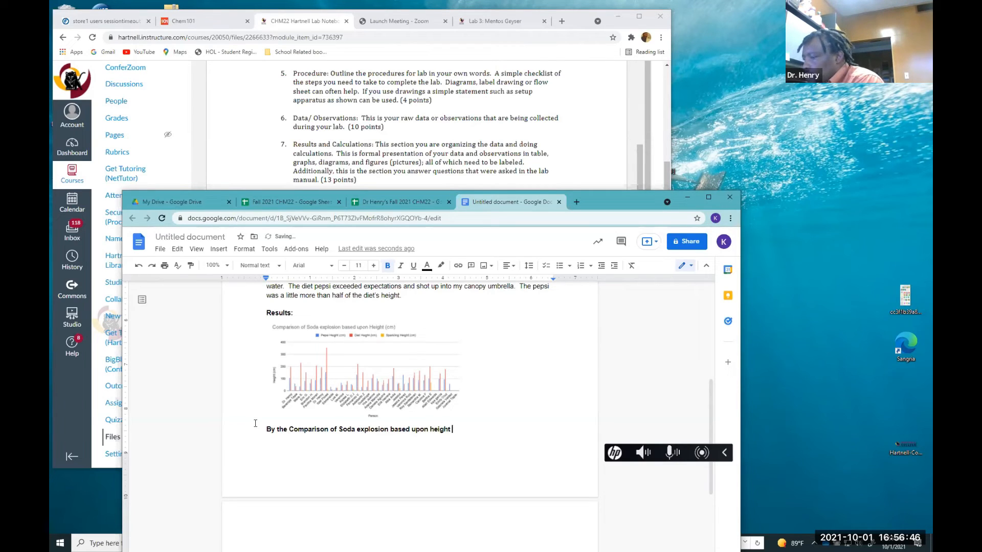
pyautogui.write('charg')
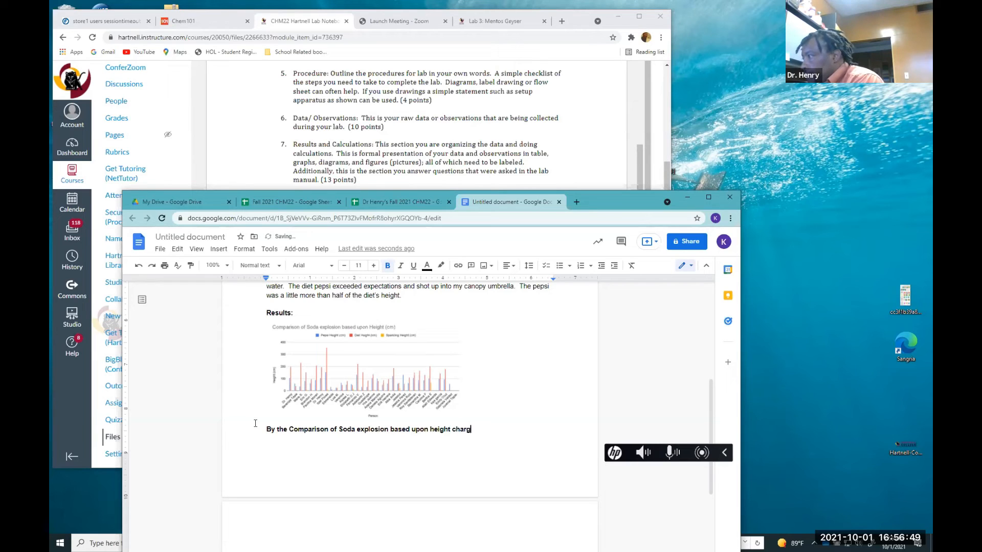
pyautogui.press('BackSpace')
pyautogui.write('t, ')
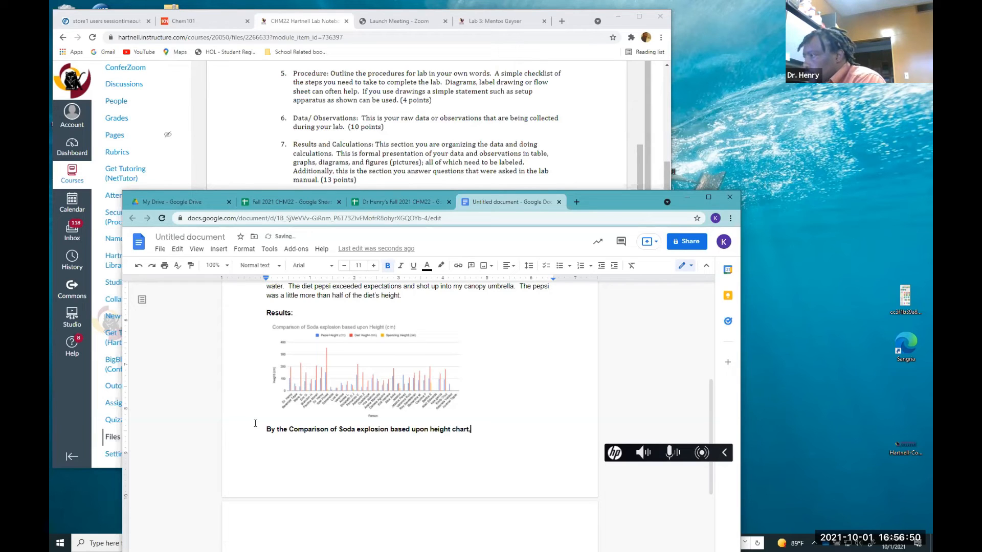
pyautogui.write('we can')
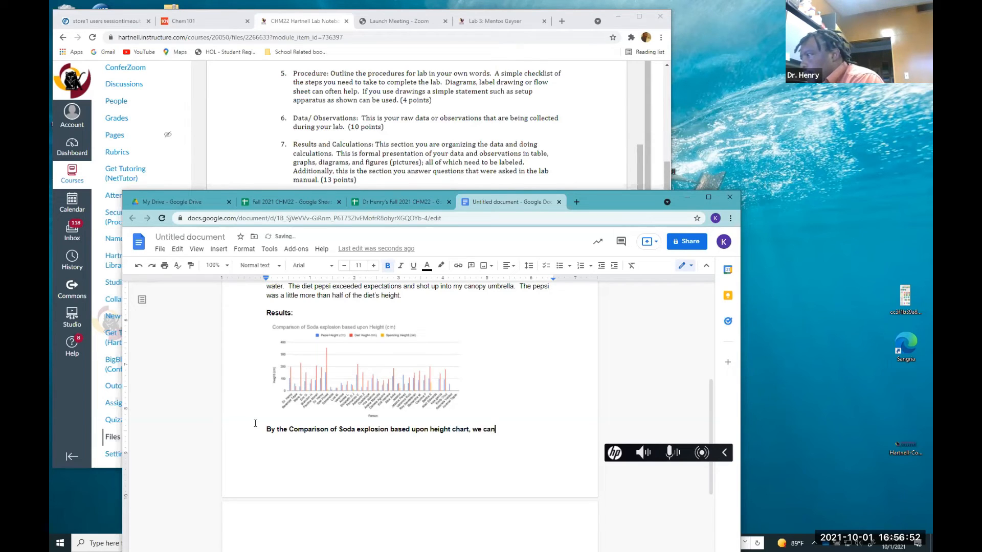
pyautogui.write(' clearly see that ')
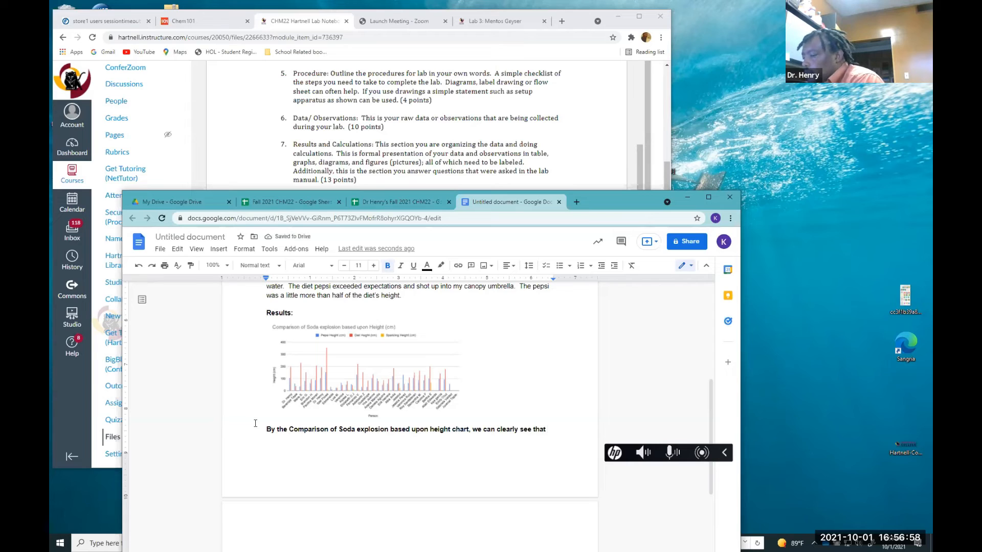
pyautogui.write('diet soda ')
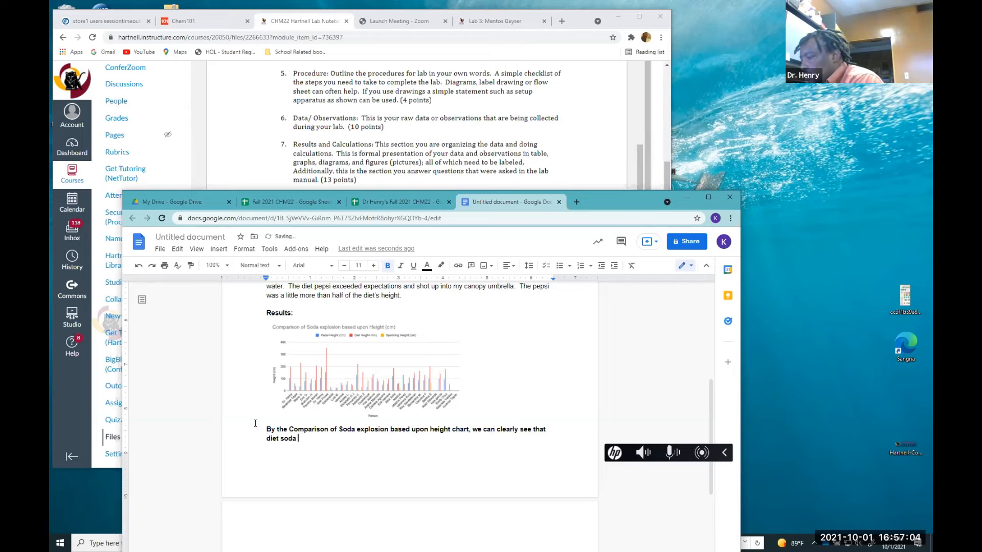
pyautogui.write('exploded hi')
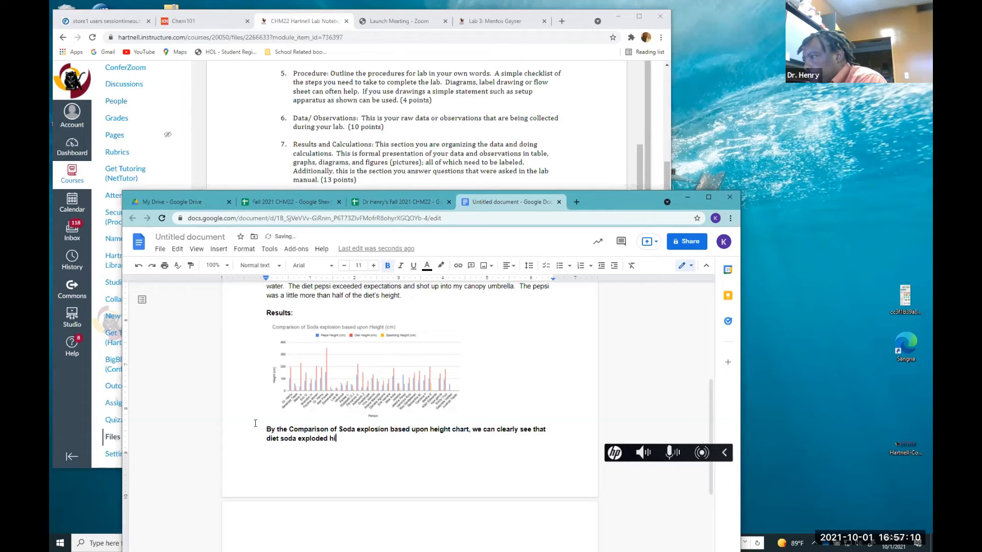
pyautogui.write('e')
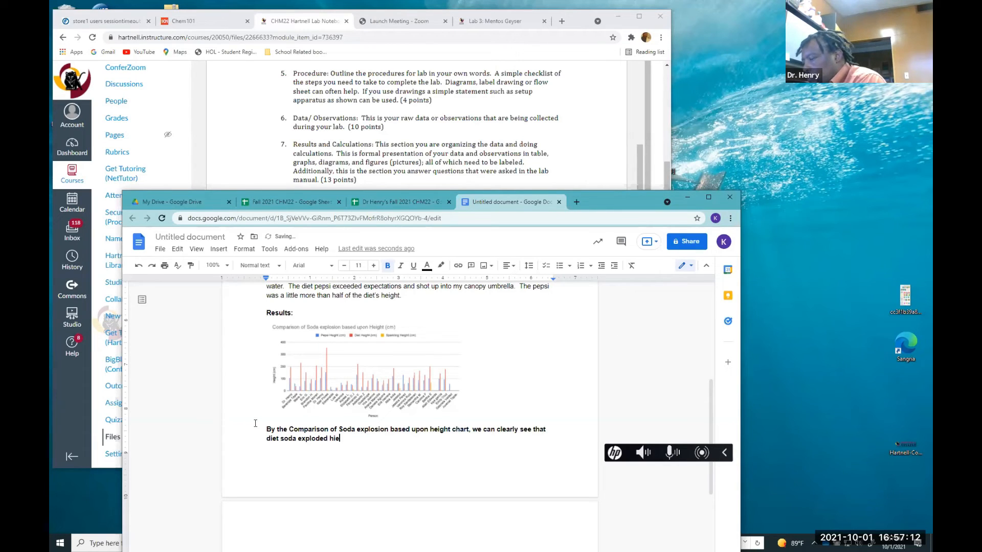
pyautogui.write('g')
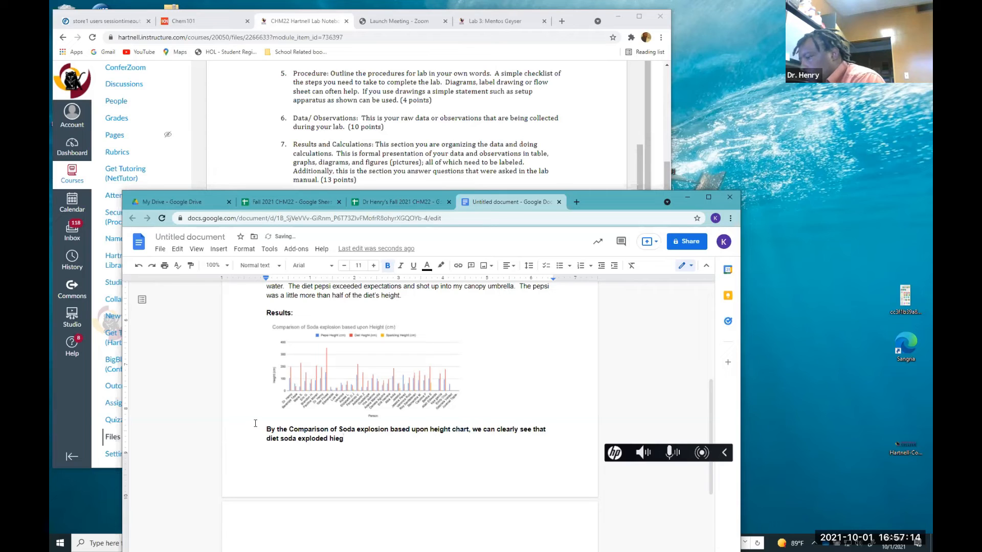
pyautogui.write('t')
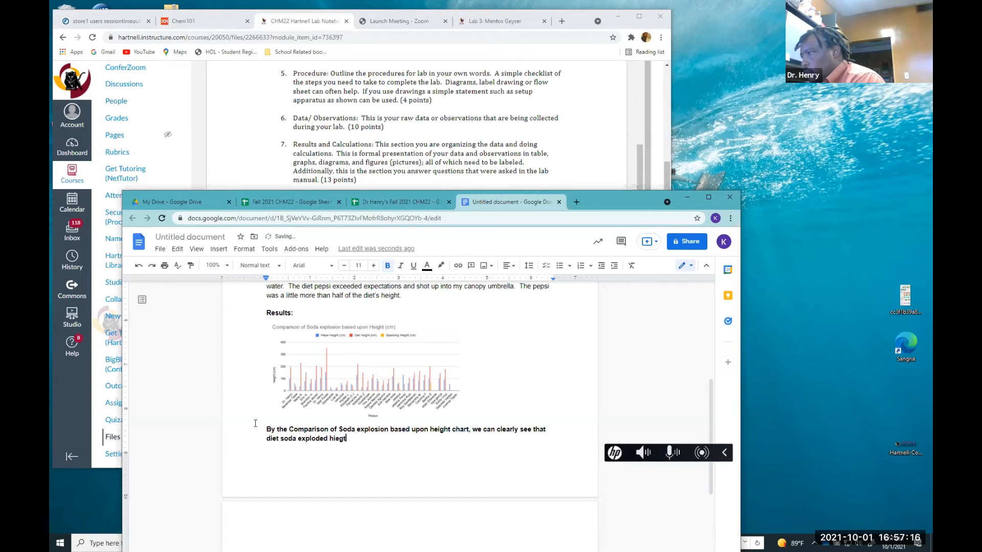
pyautogui.press('BackSpace')
pyautogui.write('ht tha')
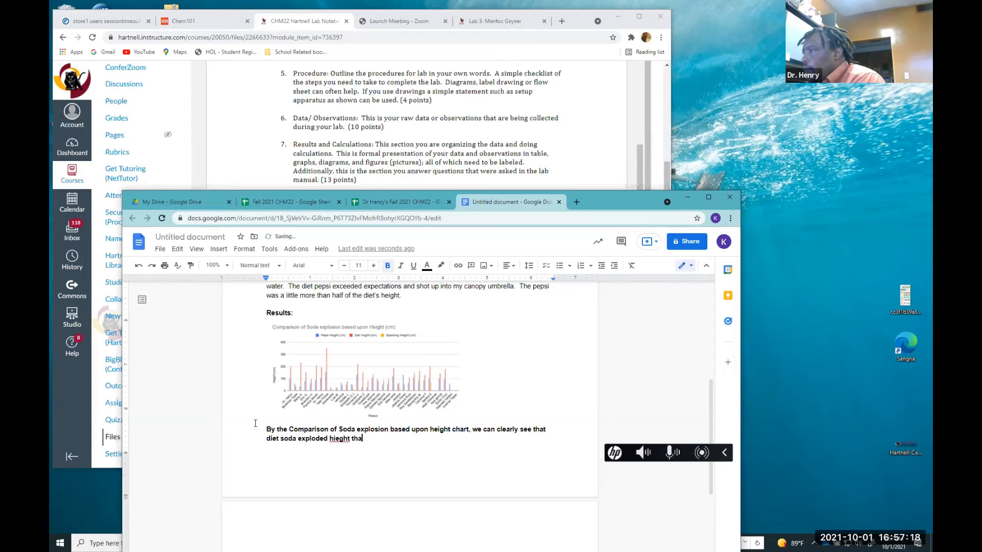
pyautogui.write('n both pes')
pyautogui.press('BackSpace')
pyautogui.write('p')
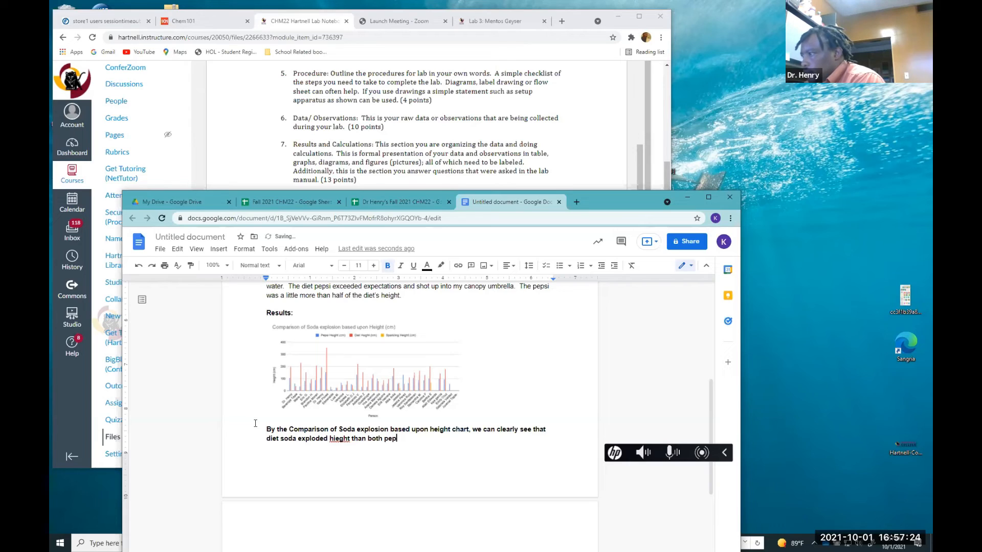
pyautogui.write('ari')
pyautogui.press('BackSpace')
pyautogui.write('s')
pyautogui.press('BackSpace')
pyautogui.press('BackSpace')
pyautogui.write('i and spar')
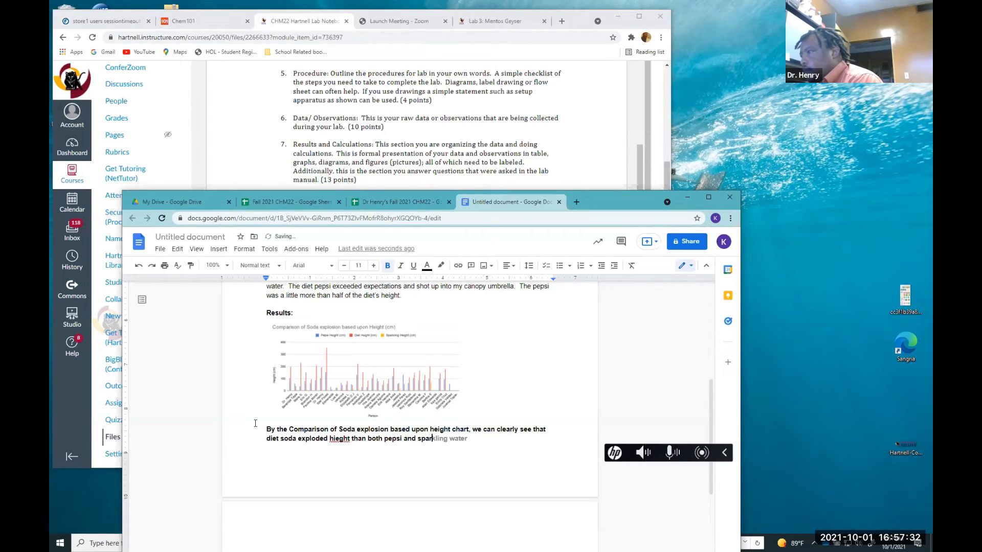
pyautogui.press('Tab')
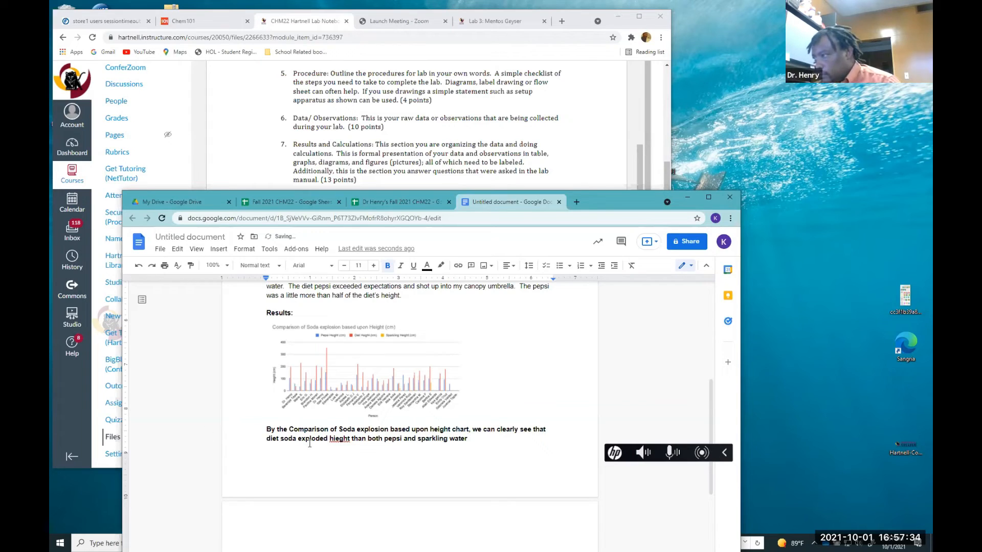
# Correct the misspelling "hiegt" to "height" and end the results sentence with a period
pyautogui.click(338, 441)
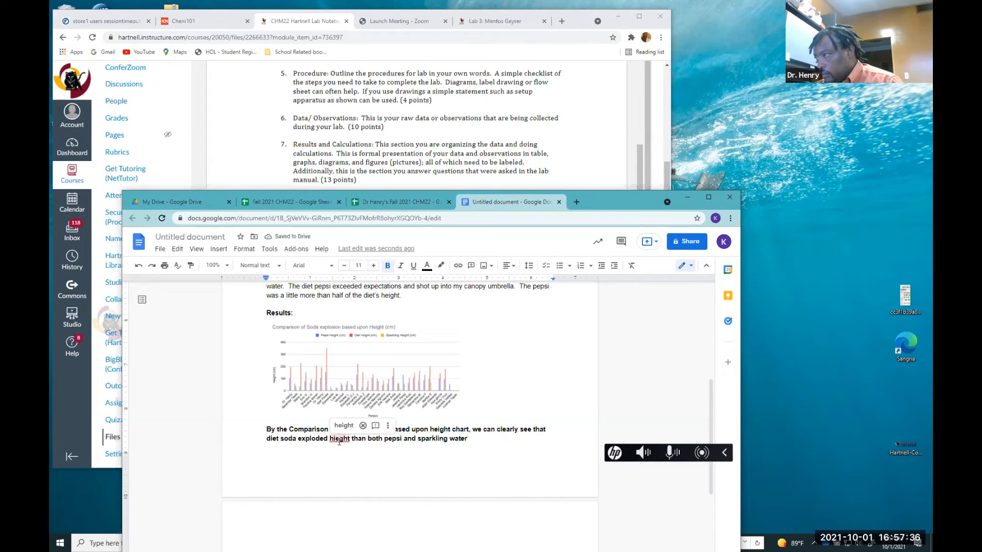
pyautogui.press('BackSpace')
pyautogui.press('BackSpace')
pyautogui.write('e')
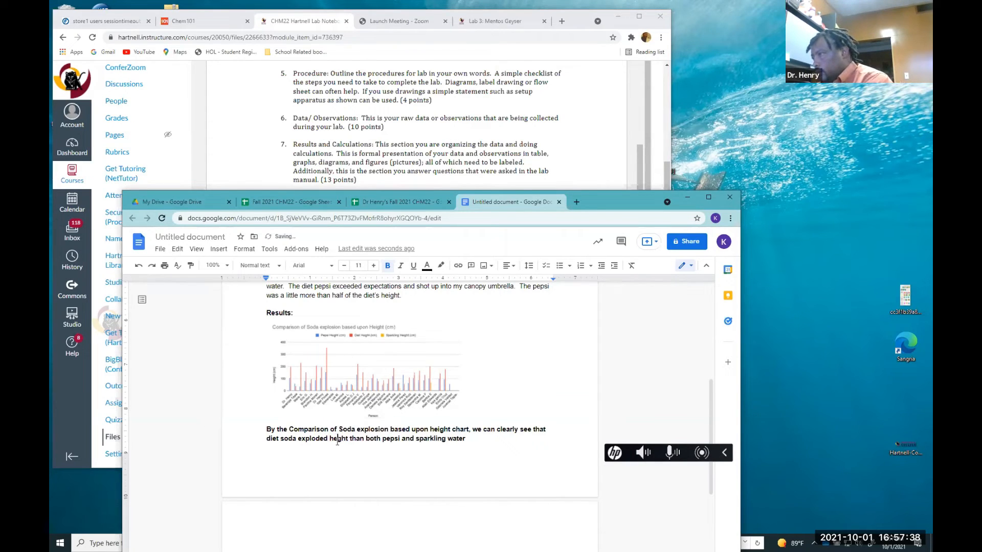
pyautogui.write('i')
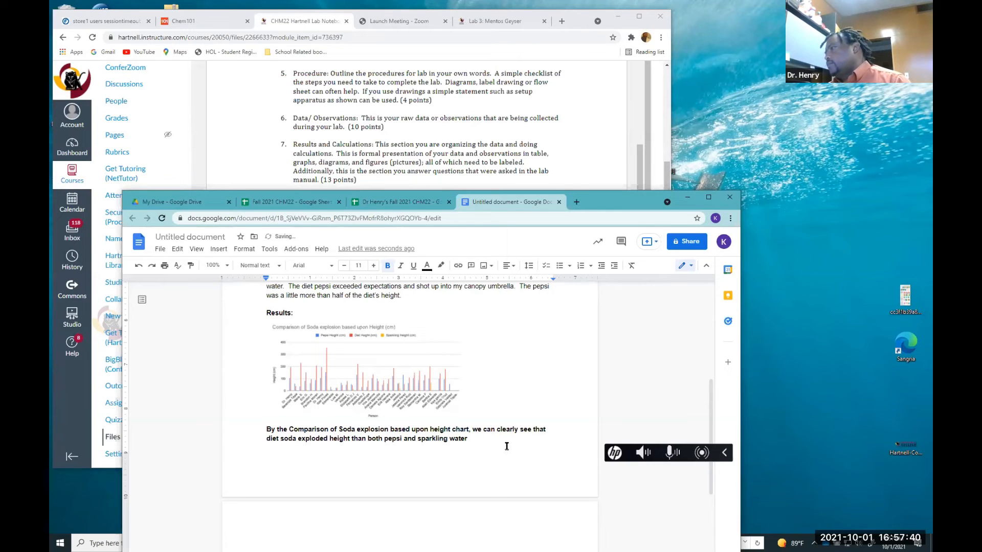
pyautogui.write('.')
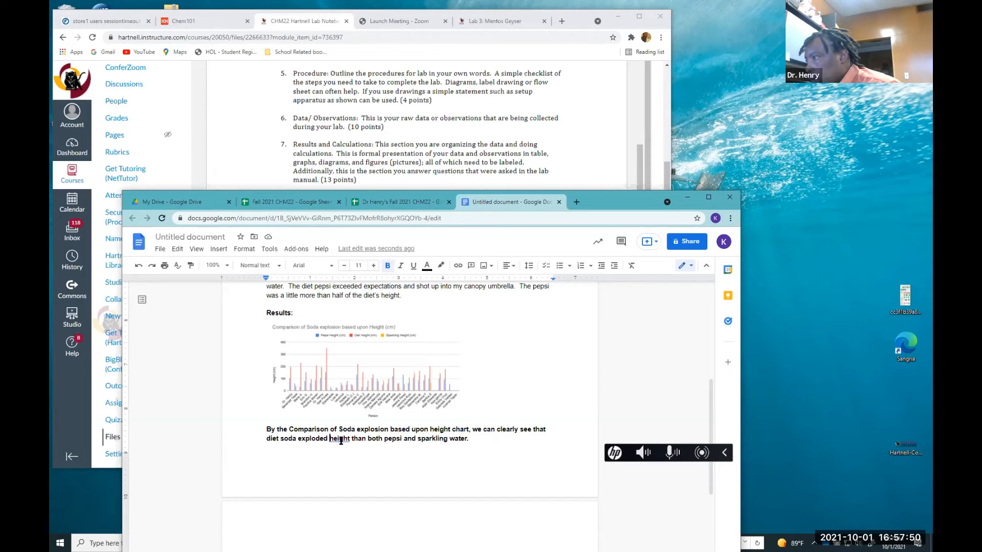
# Replace the word "height" with "higher" in the results sentence
pyautogui.moveTo(351, 438); pyautogui.dragTo(333, 438)
pyautogui.write('higher')
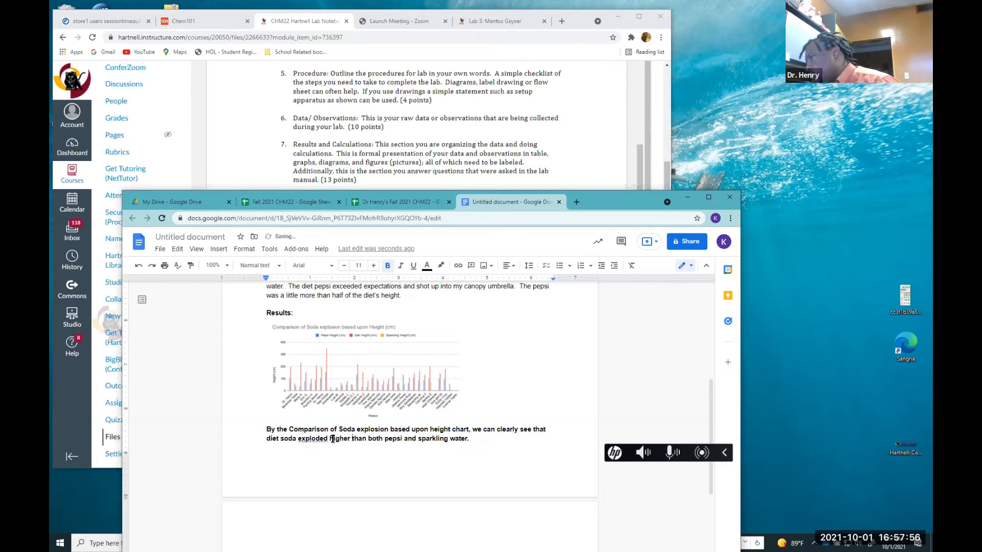
pyautogui.click(482, 437)
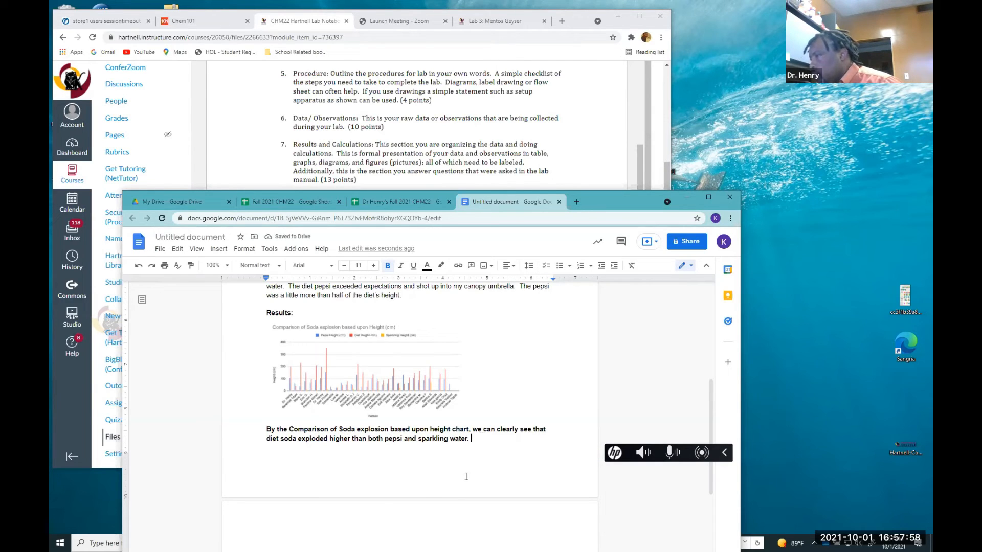
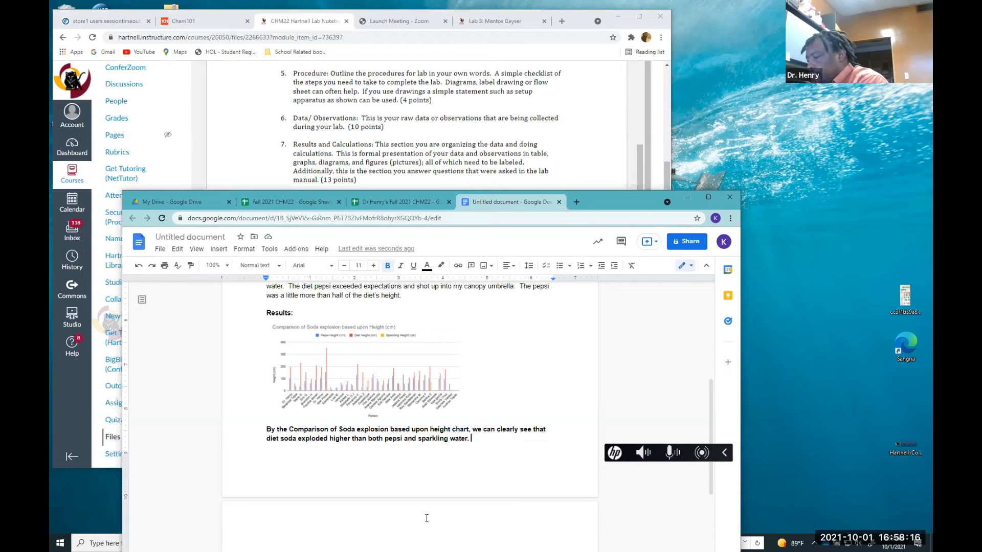
# After the results sentence, add "In the data set there are a few exceptions."
pyautogui.write('In the ')
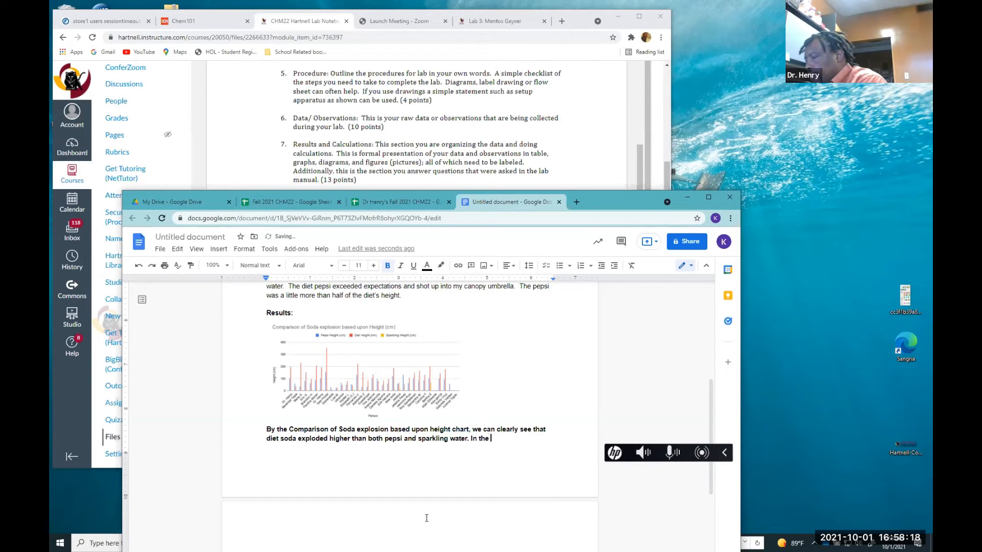
pyautogui.write('data s')
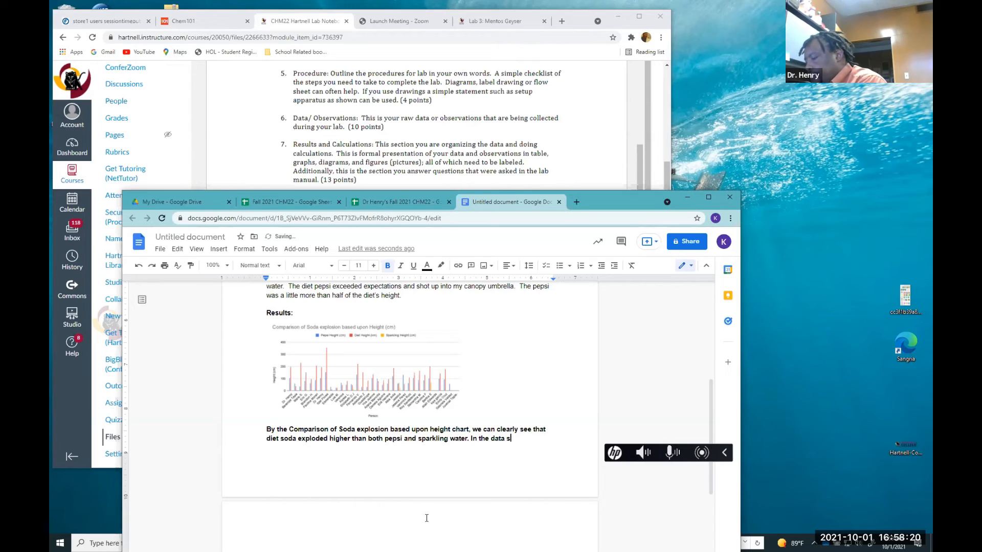
pyautogui.write('et there aer a')
pyautogui.press('BackSpace')
pyautogui.press('BackSpace')
pyautogui.write('re a ')
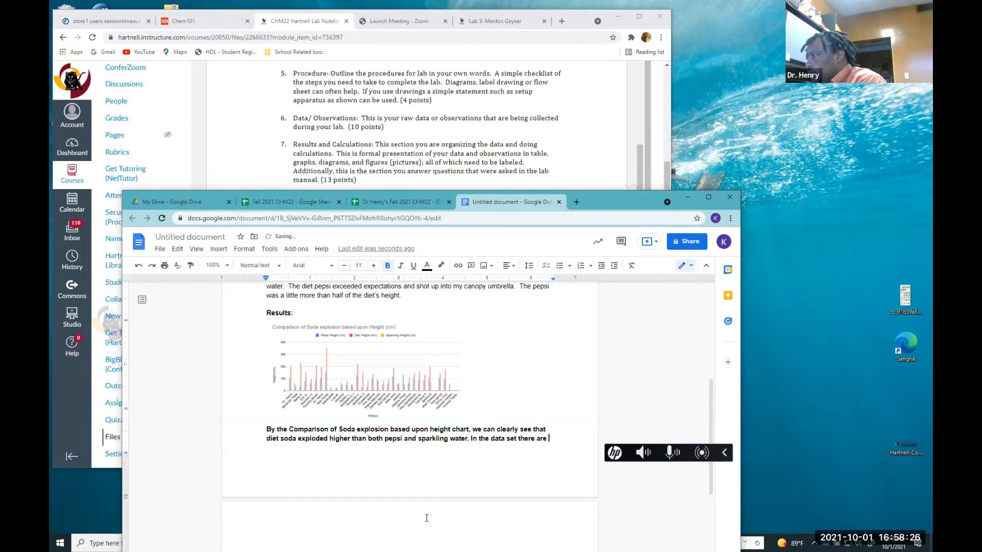
pyautogui.write('few')
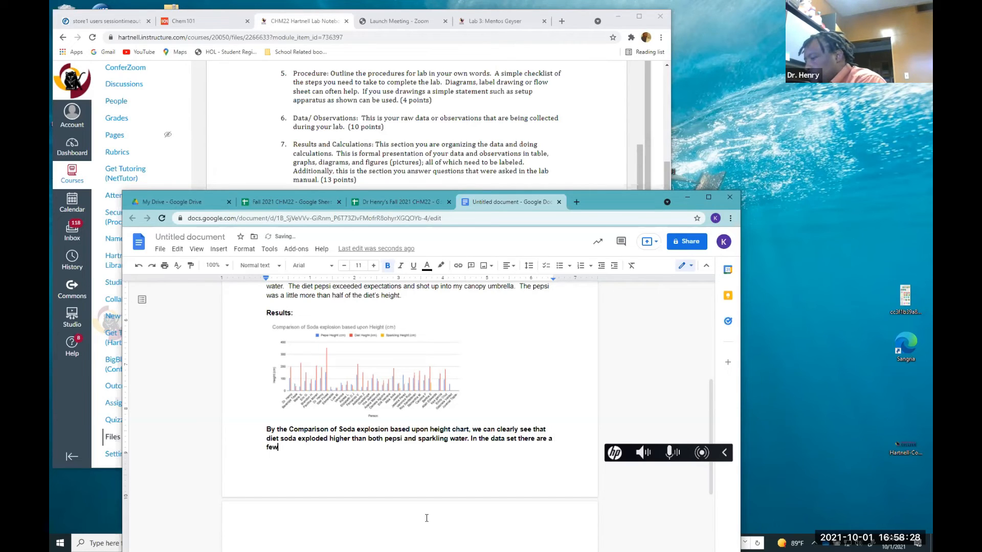
pyautogui.write(' ex')
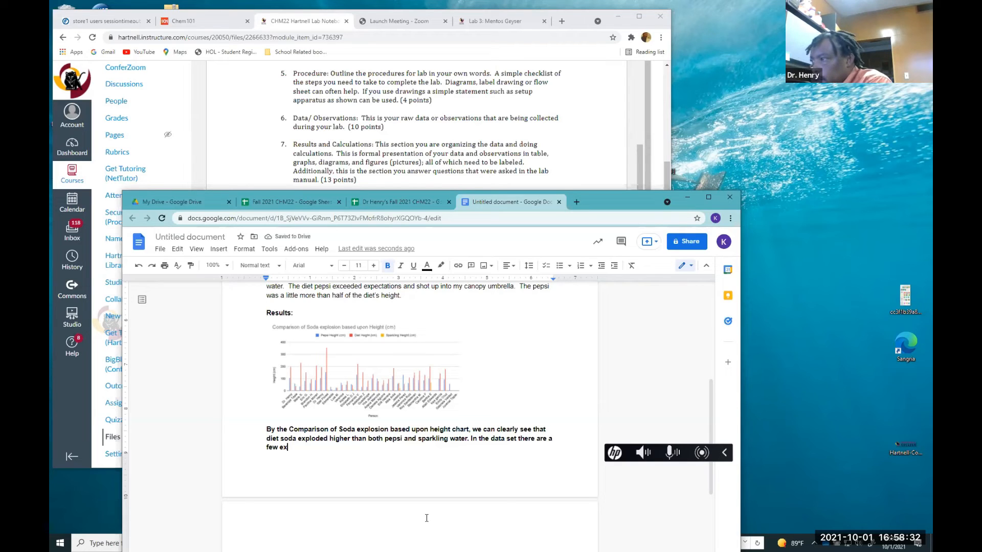
pyautogui.press('BackSpace')
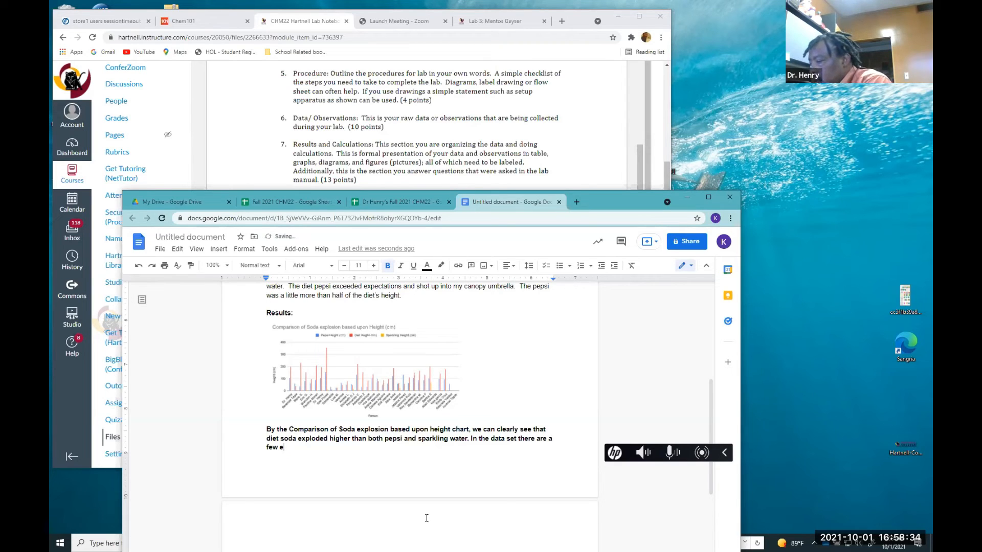
pyautogui.write('xceptions')
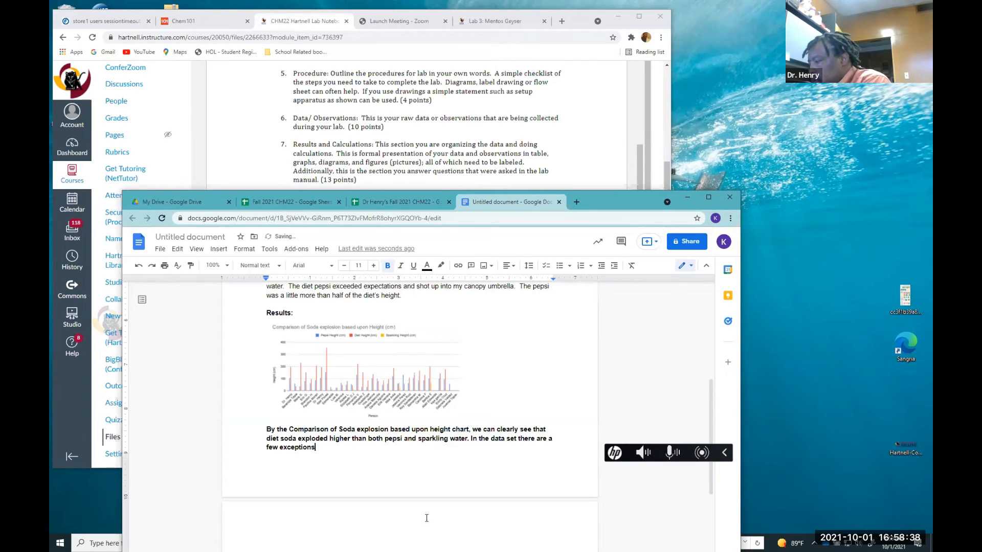
pyautogui.write('.')
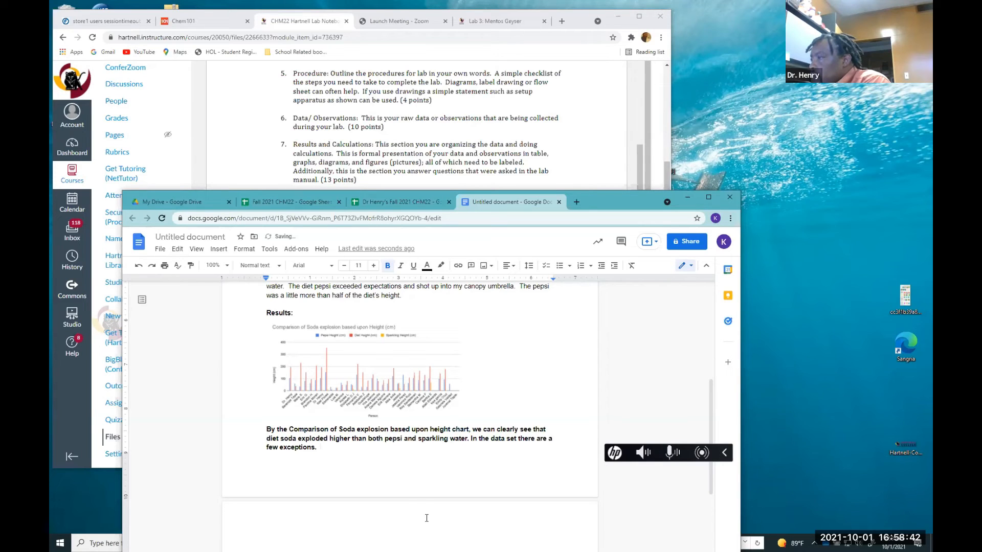
# Extend that sentence with "more information needs to be shared in those cases."
pyautogui.press('BackSpace')
pyautogui.press('BackSpace')
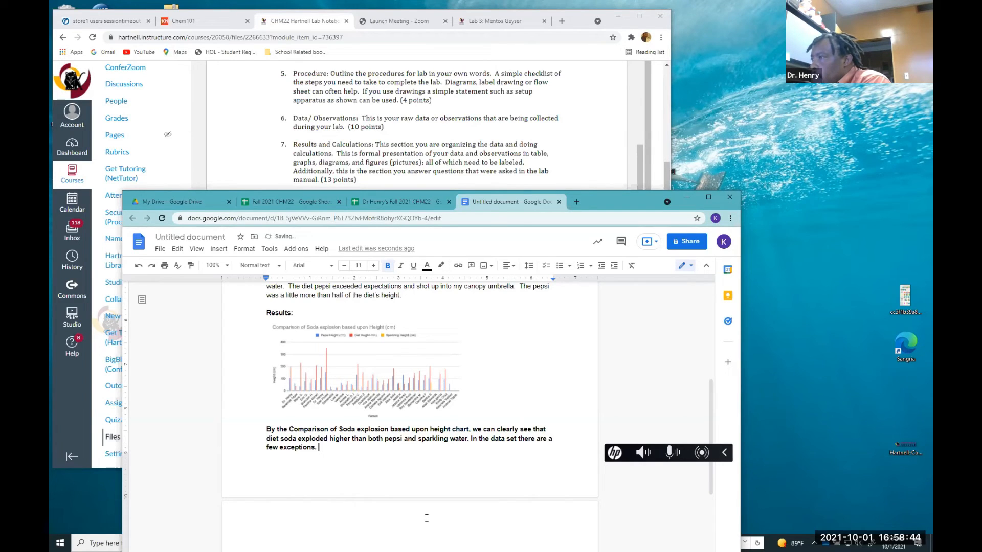
pyautogui.write('more')
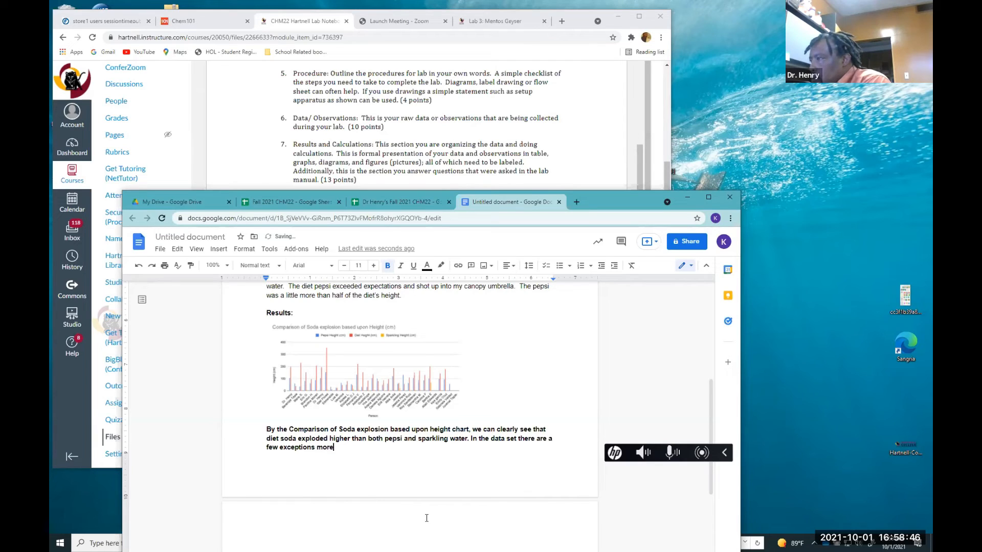
pyautogui.write(' in information ')
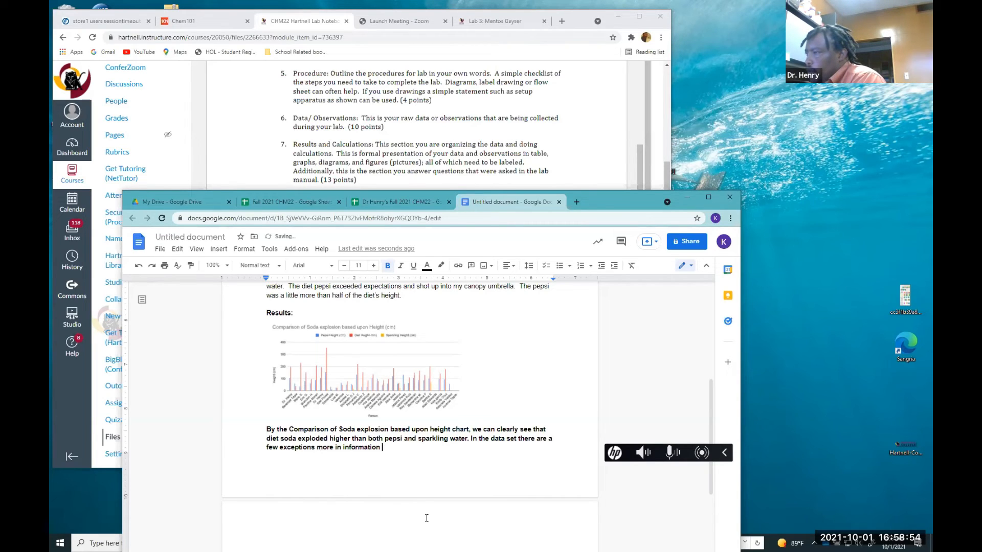
pyautogui.write('needs to be')
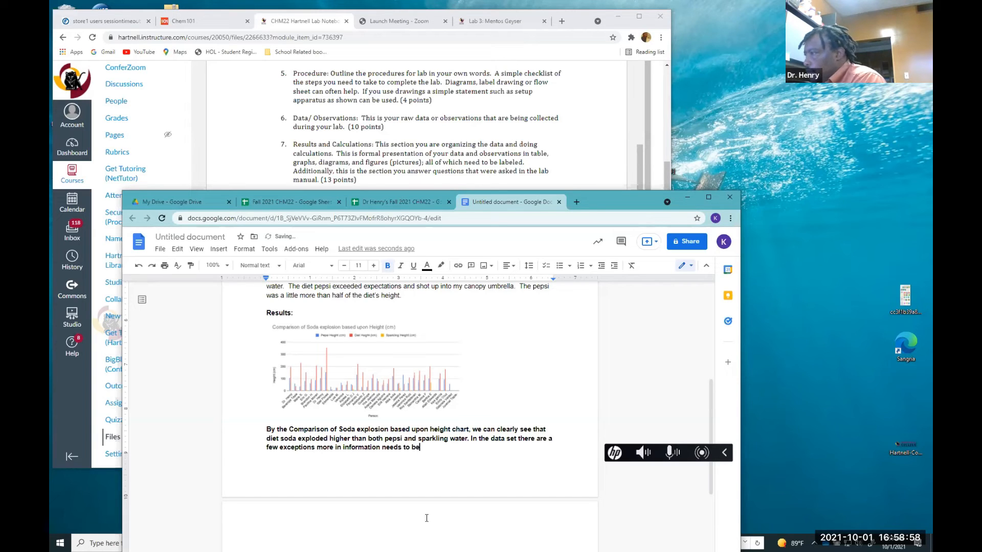
pyautogui.write(' sha')
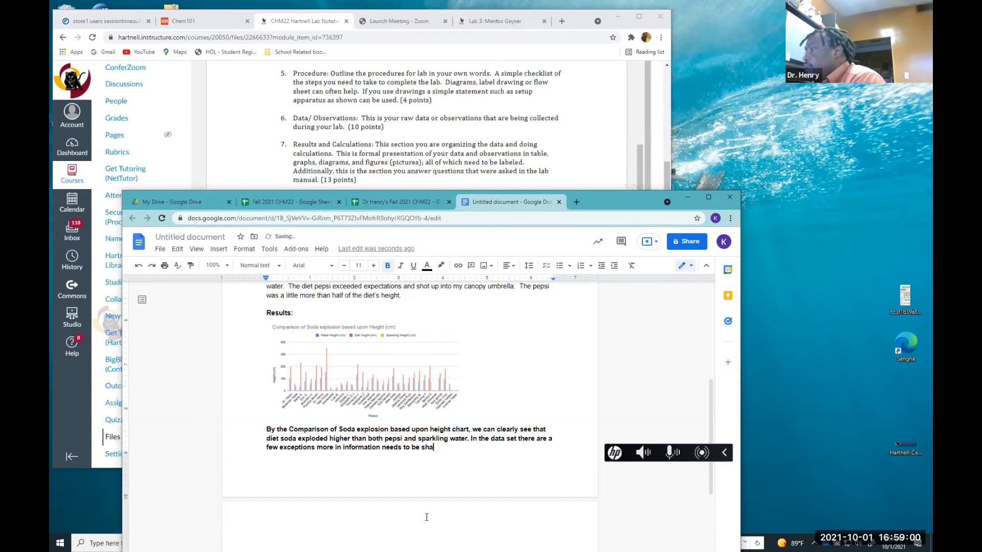
pyautogui.write('red')
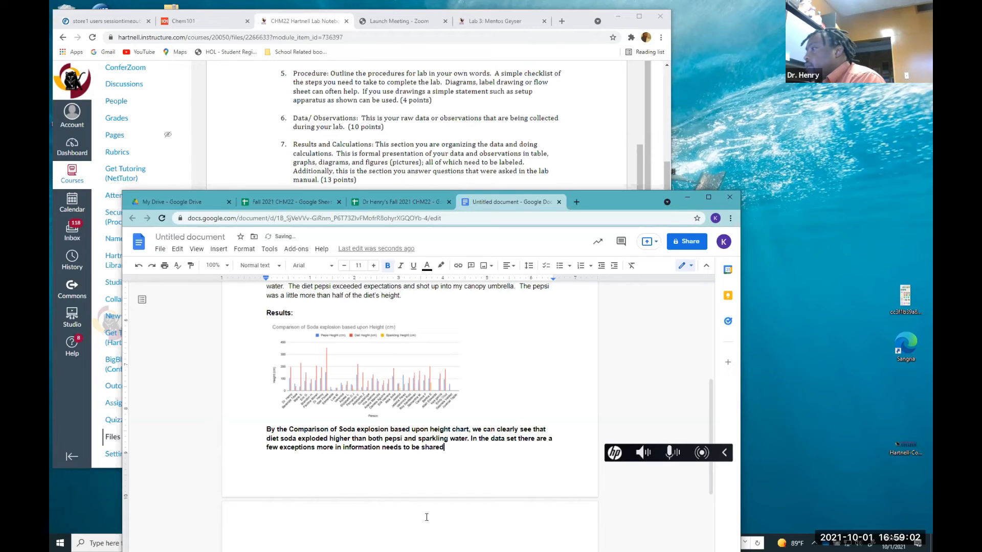
pyautogui.write(' in ')
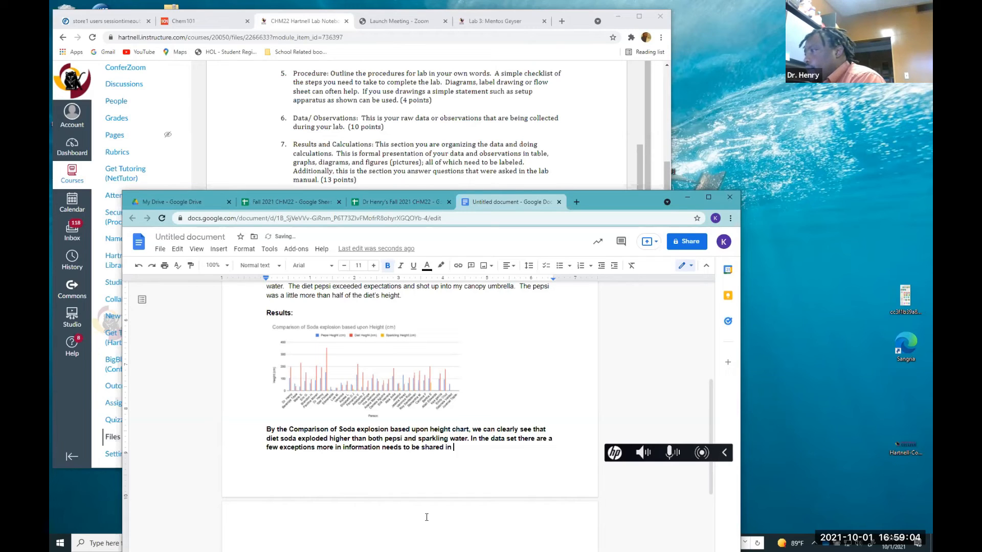
pyautogui.write('those cases.')
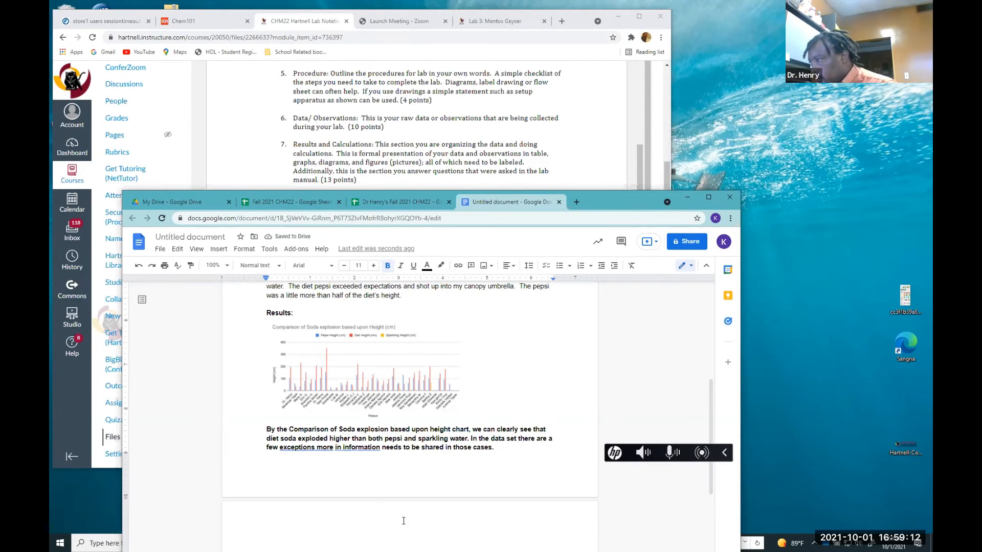
# Edit the sentence to read "In the data set, there are a few exceptions and more information needs to be shared in those cases."
pyautogui.click(342, 450)
pyautogui.press('BackSpace')
pyautogui.press('BackSpace')
pyautogui.press('BackSpace')
pyautogui.press('BackSpace')
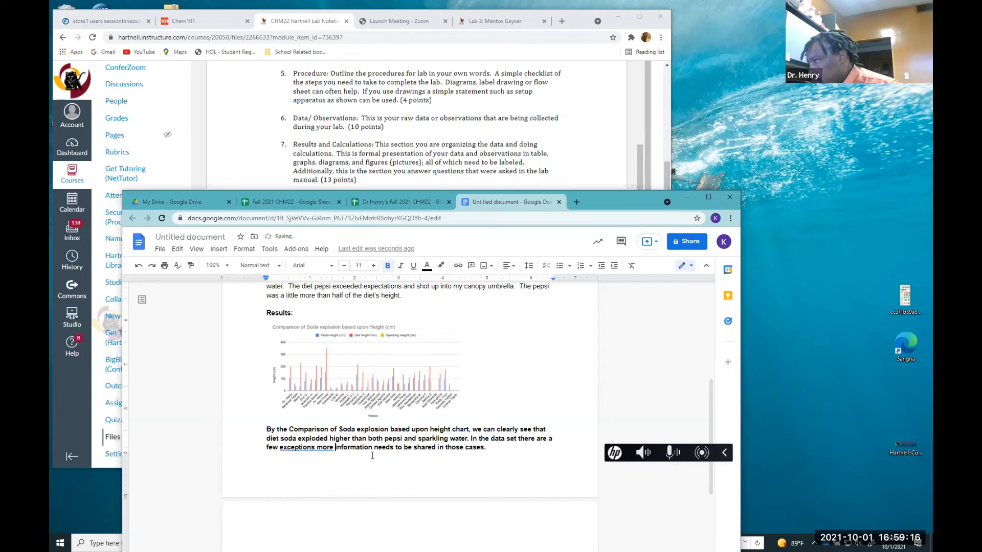
pyautogui.click(486, 449)
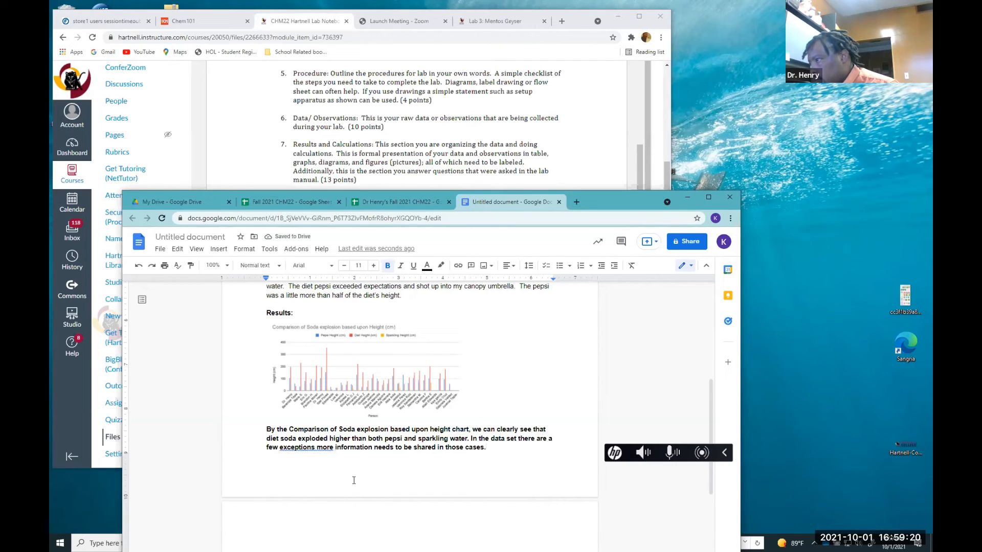
pyautogui.click(505, 439)
pyautogui.write(',')
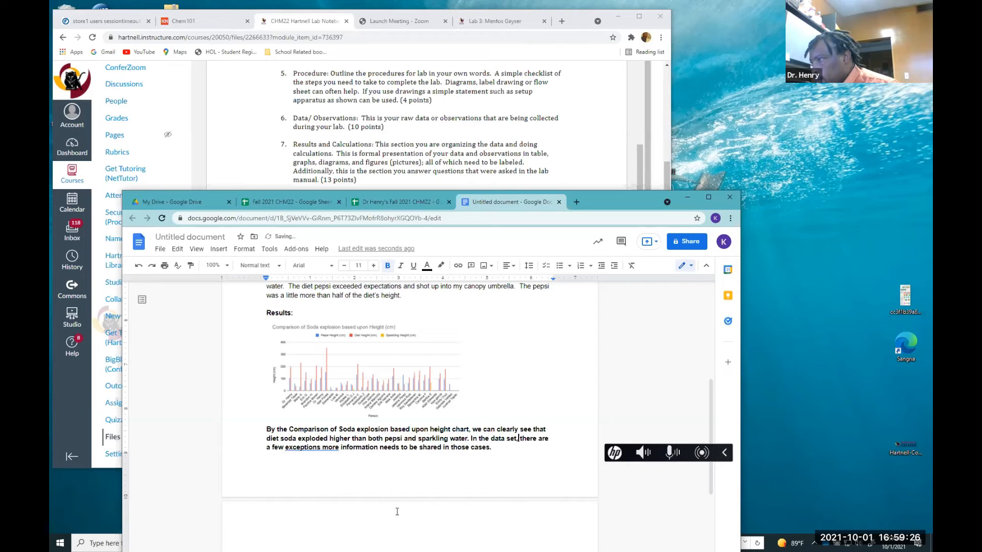
pyautogui.click(338, 455)
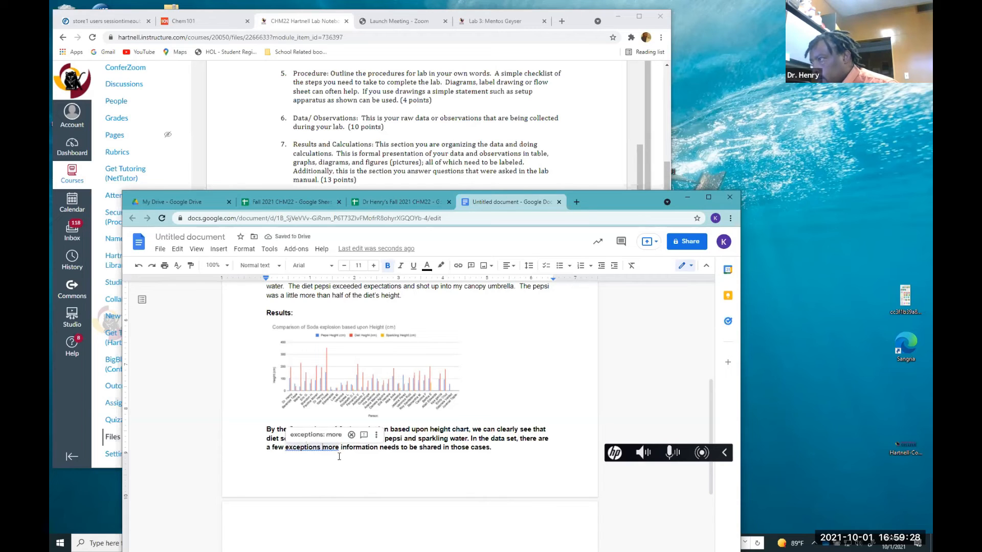
pyautogui.write('and')
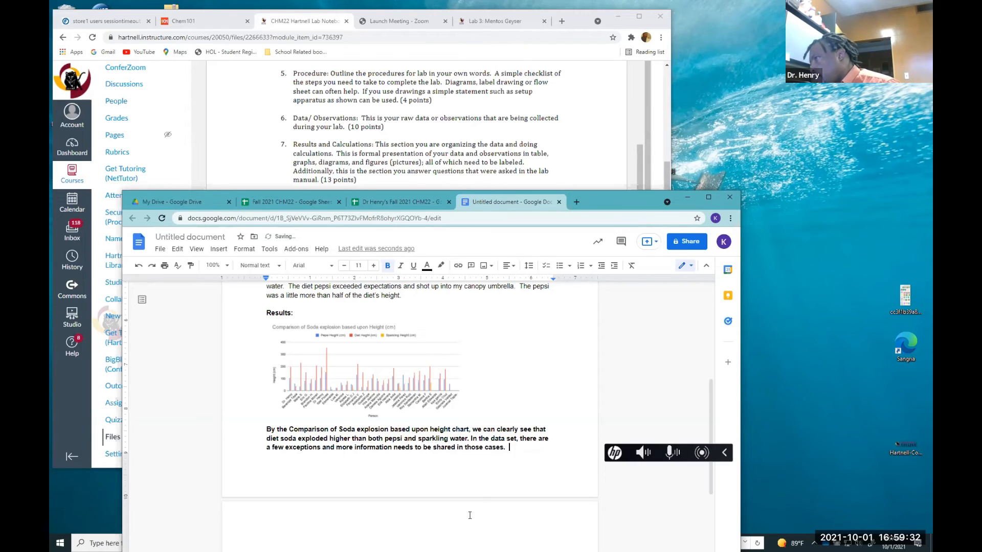
# Select the whole results paragraph below the chart and remove its bold formatting
pyautogui.scroll(2, 409, 460)
pyautogui.scroll(-4, 306, 420)
pyautogui.moveTo(261, 383); pyautogui.dragTo(515, 419)
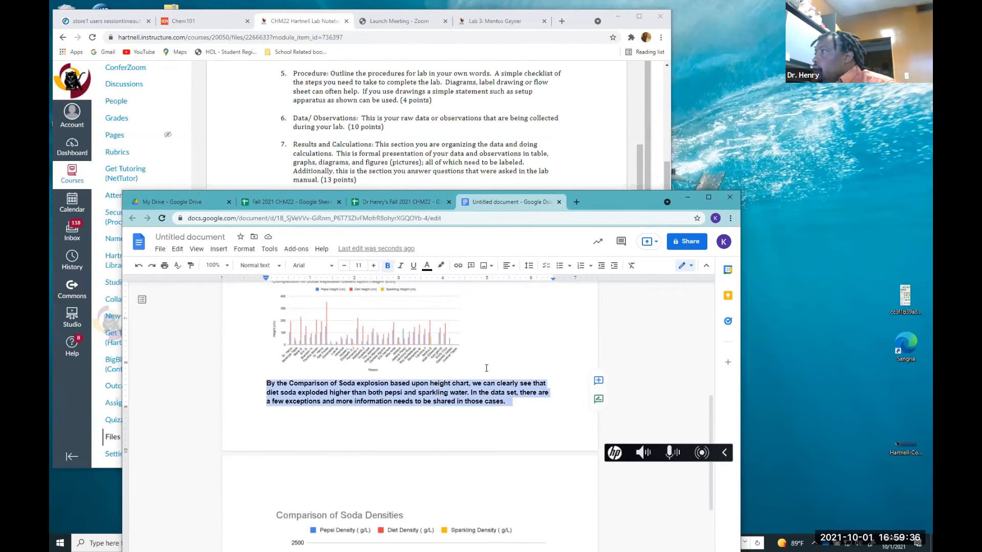
pyautogui.click(390, 264)
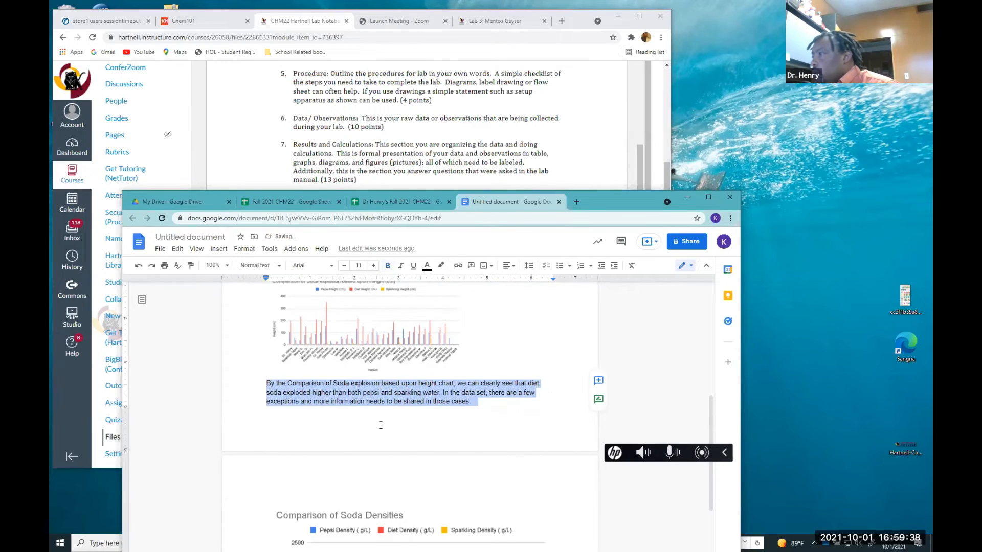
# Scroll through the document to review the density chart, data table and results section
pyautogui.scroll(-3, 389, 423)
pyautogui.scroll(-1, 404, 422)
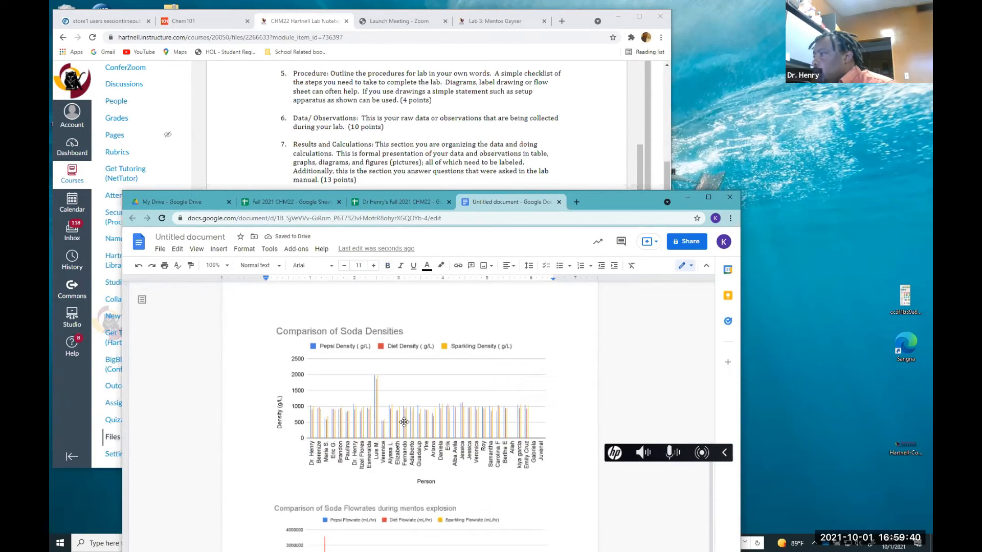
pyautogui.scroll(-1, 404, 422)
pyautogui.scroll(5, 404, 422)
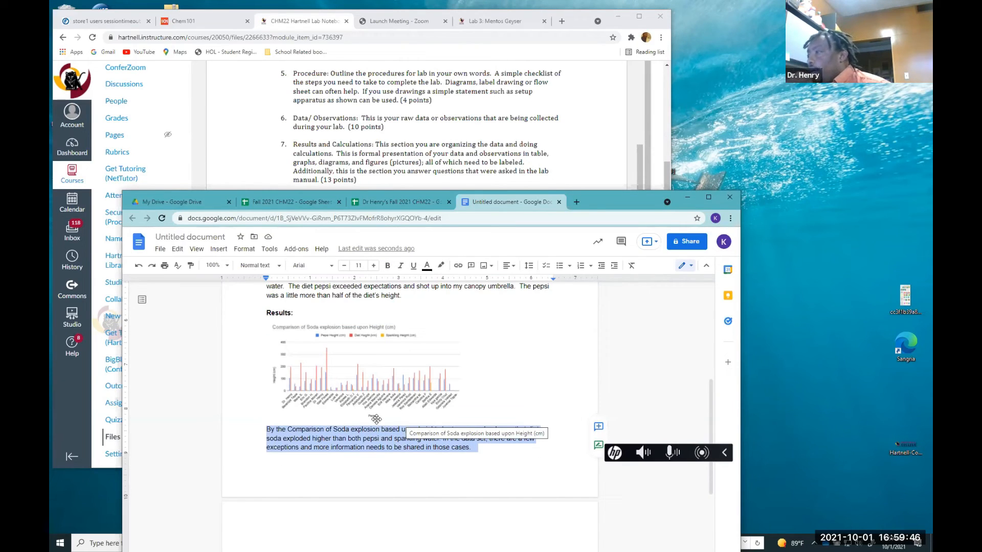
pyautogui.scroll(4, 376, 419)
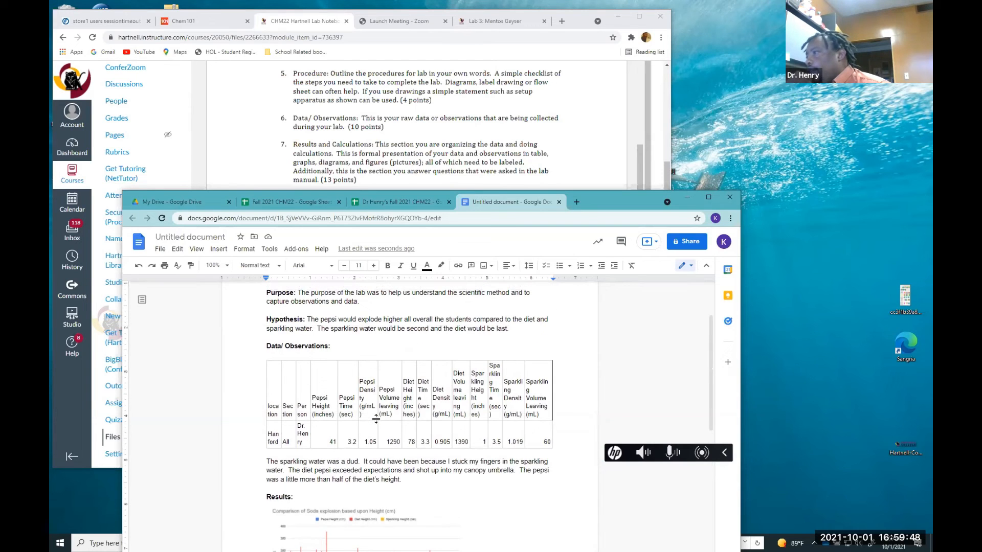
pyautogui.scroll(-2, 376, 418)
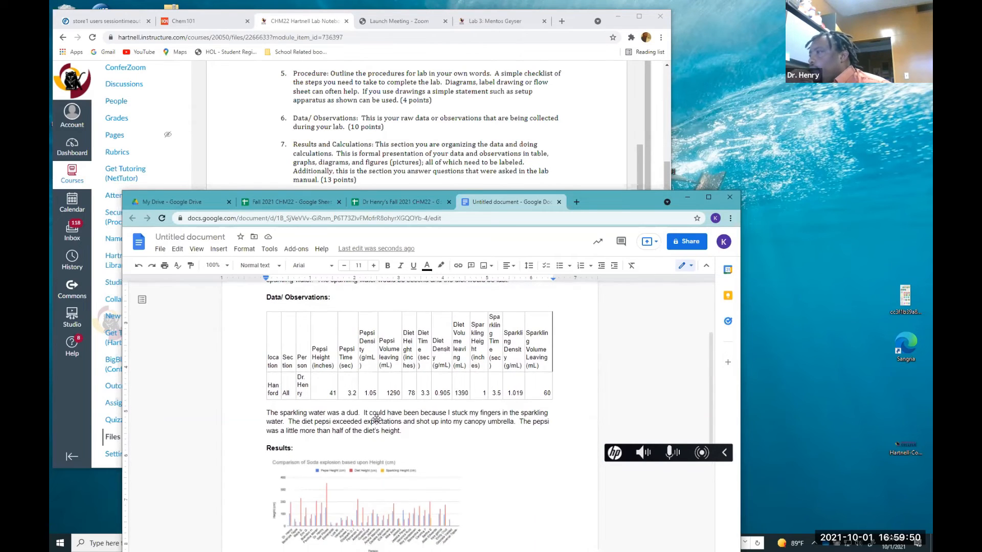
pyautogui.scroll(-2, 380, 426)
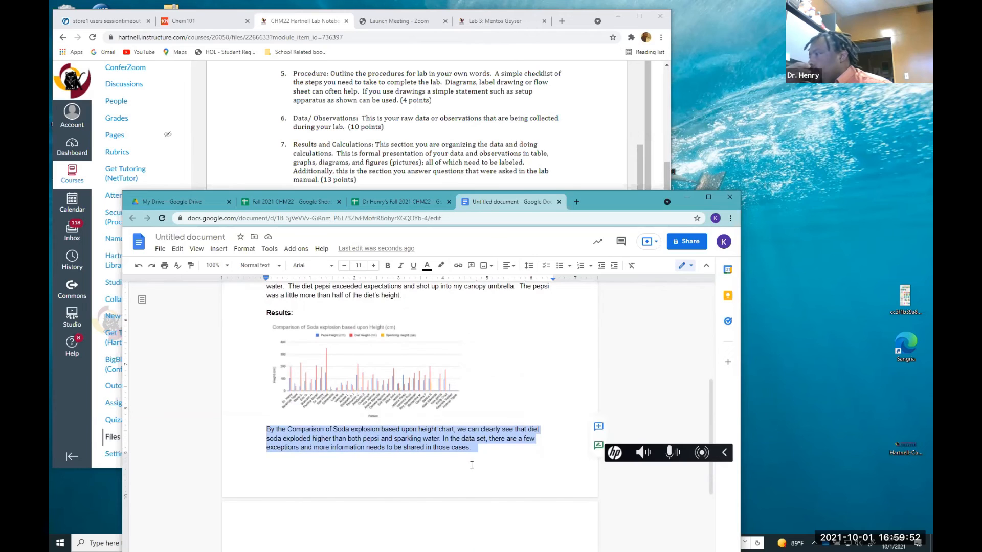
# Append the sentence "The data point were converted from inches into centimeters by multiplying by 2.54" to the results paragraph
pyautogui.click(455, 461)
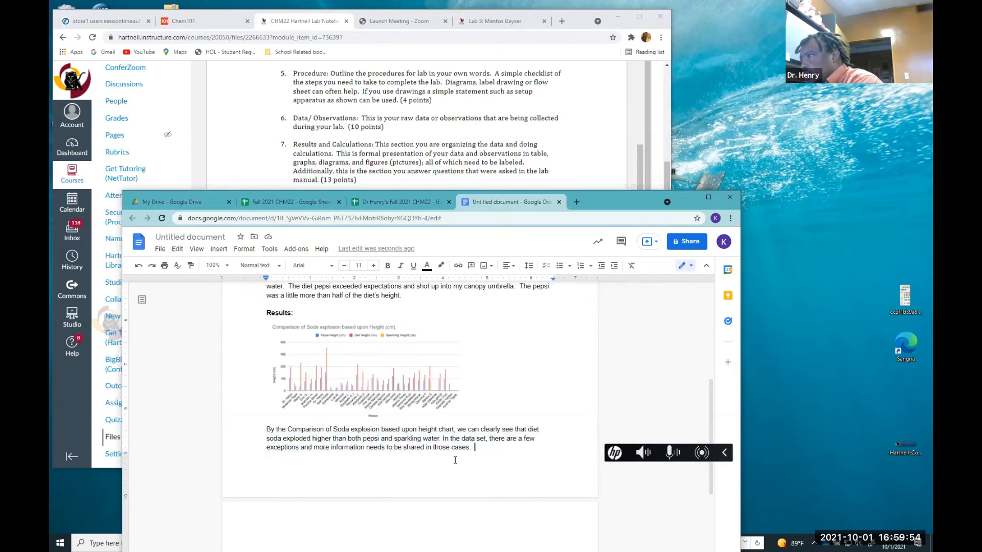
pyautogui.write('The data point were collec')
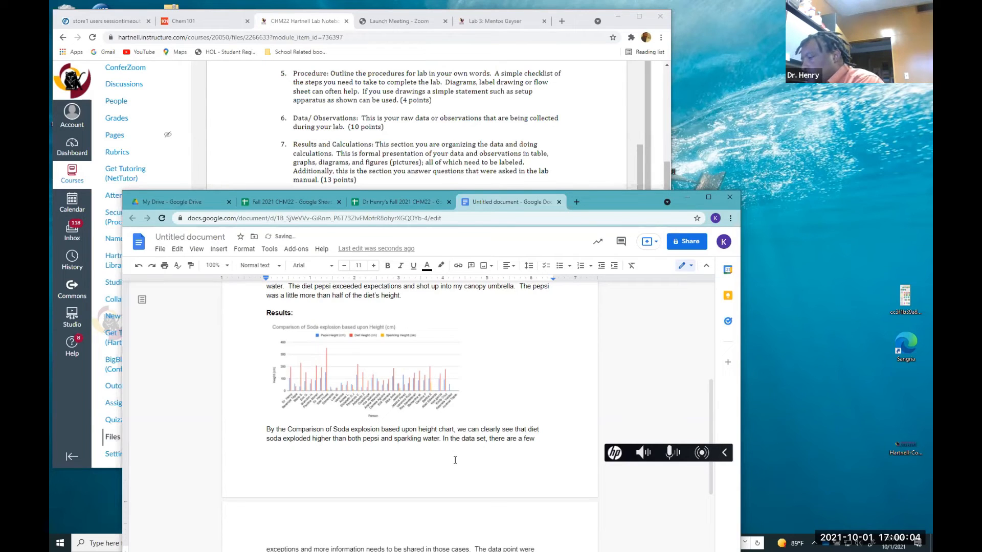
pyautogui.scroll(-3, 416, 456)
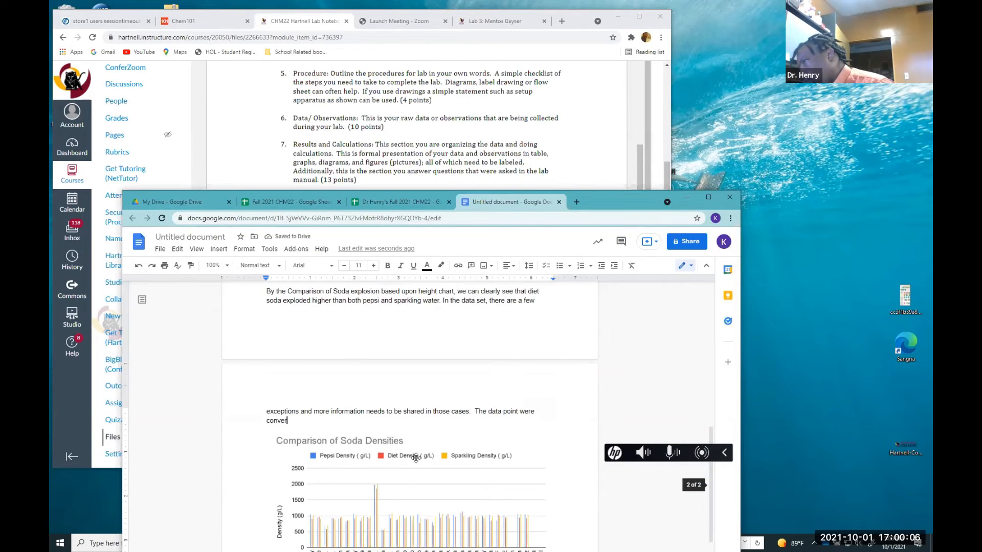
pyautogui.write('ted from inches into ')
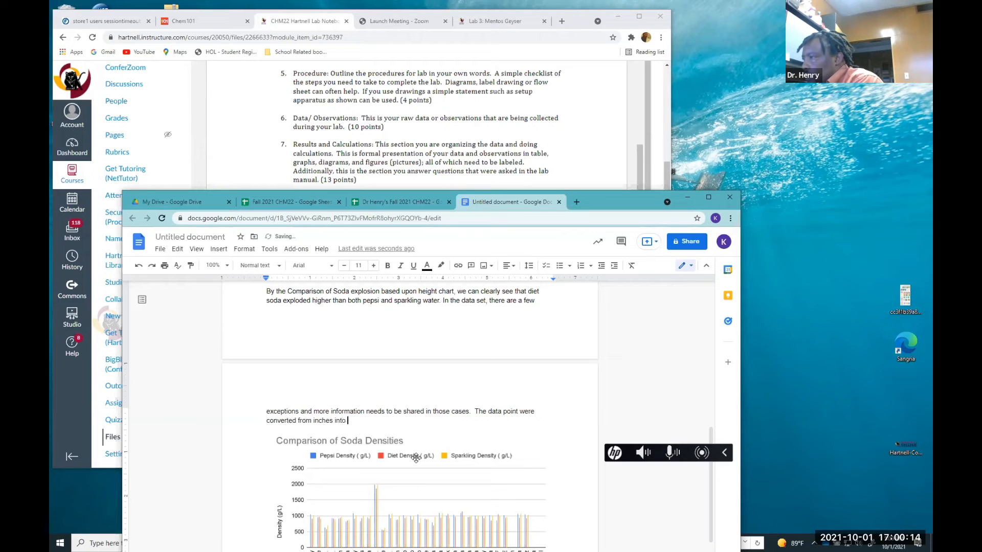
pyautogui.write('ce')
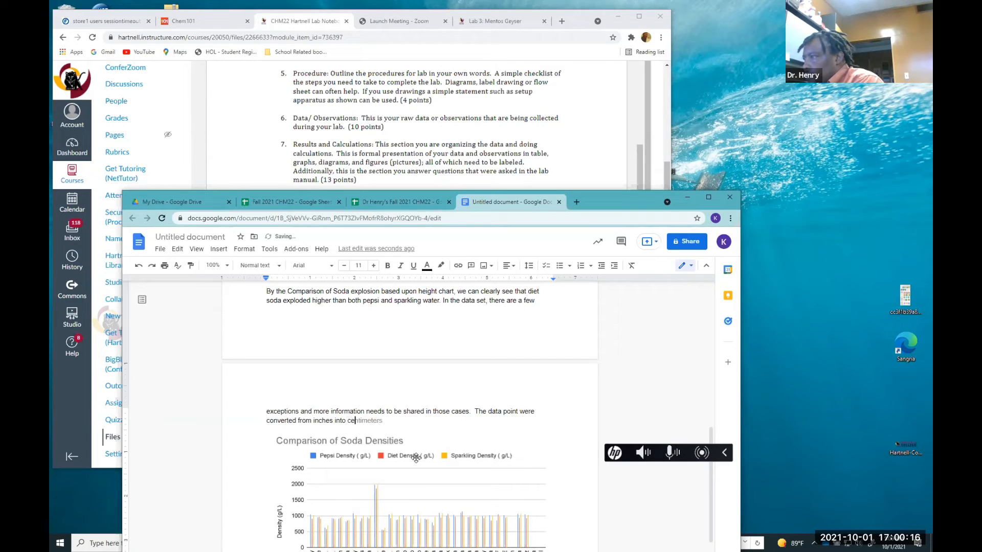
pyautogui.press('Tab')
pyautogui.write('b')
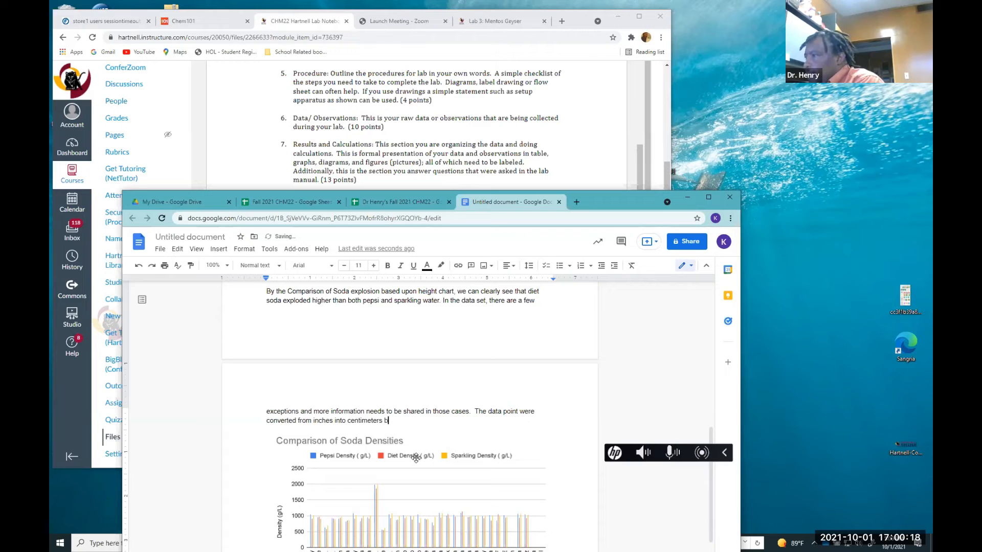
pyautogui.write('y ')
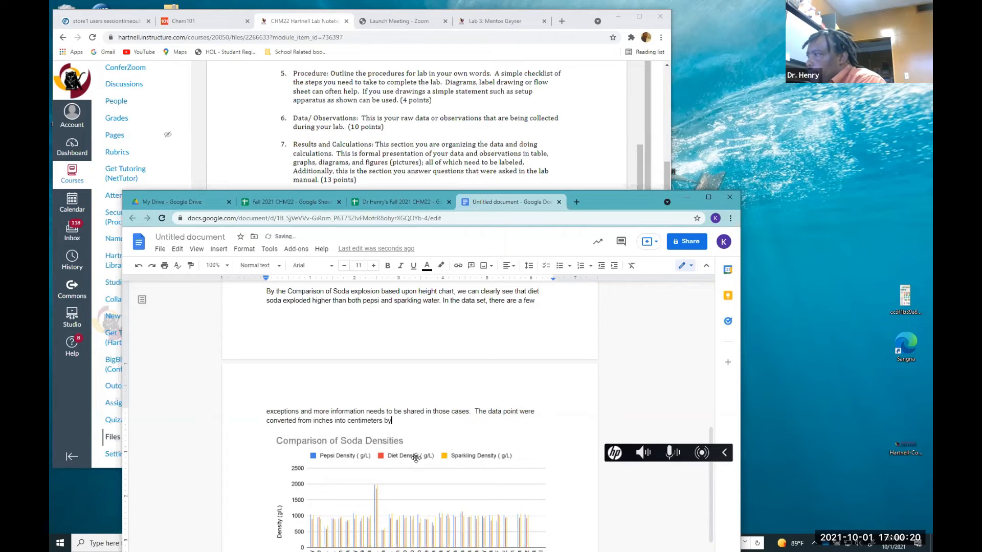
pyautogui.write('mu')
pyautogui.press('Tab')
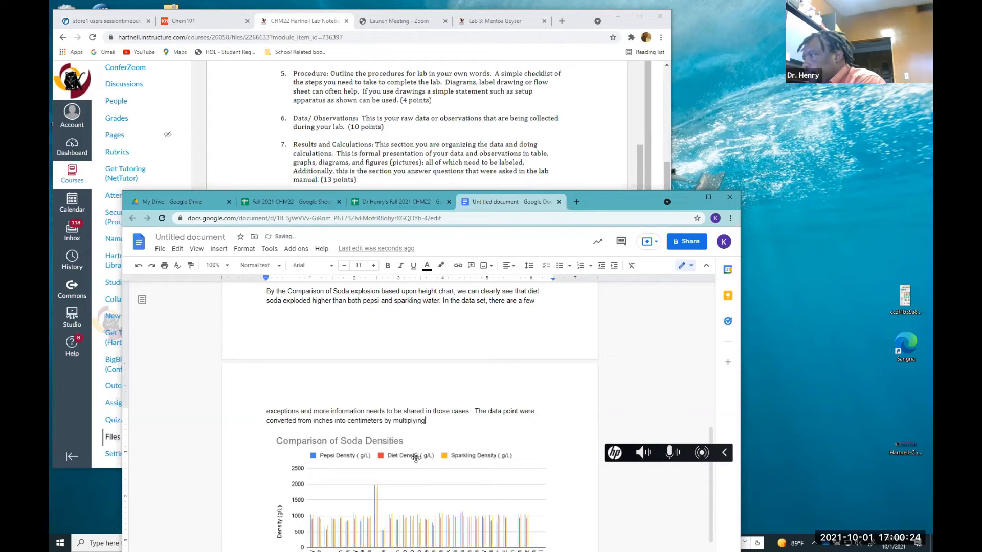
pyautogui.write('by 2.54')
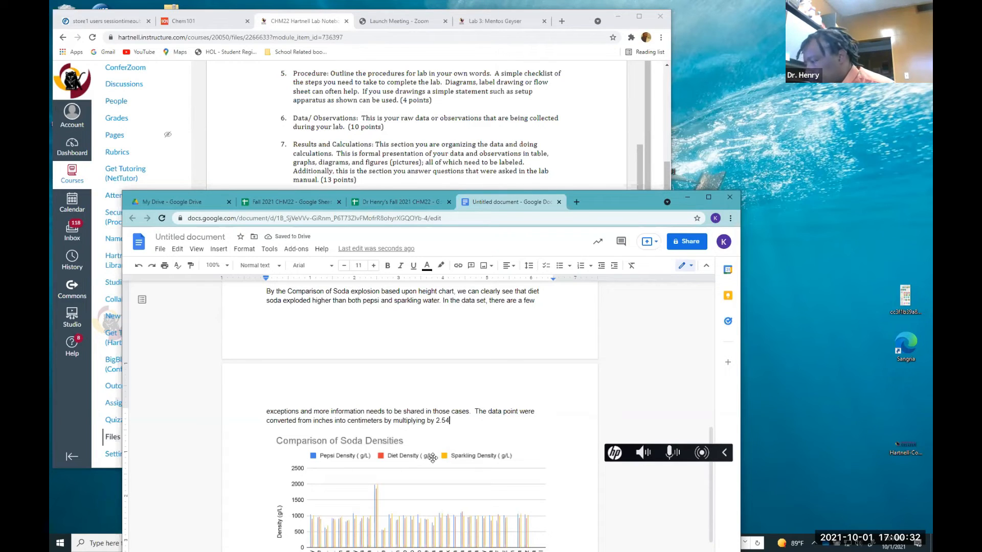
# Shrink the Comparison of Soda Densities chart to roughly two-thirds of its width, restoring it after an accidental deletion
pyautogui.scroll(-4, 432, 457)
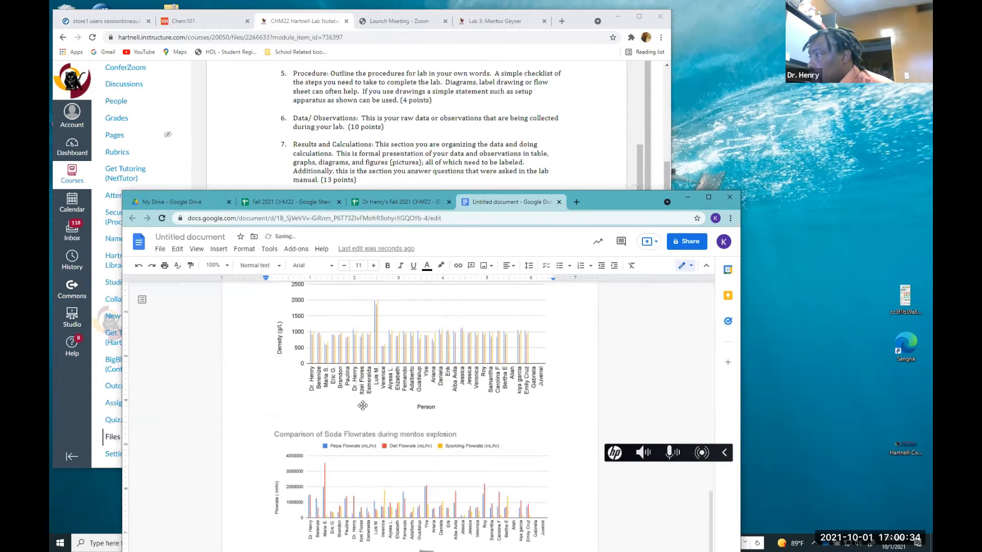
pyautogui.click(445, 414)
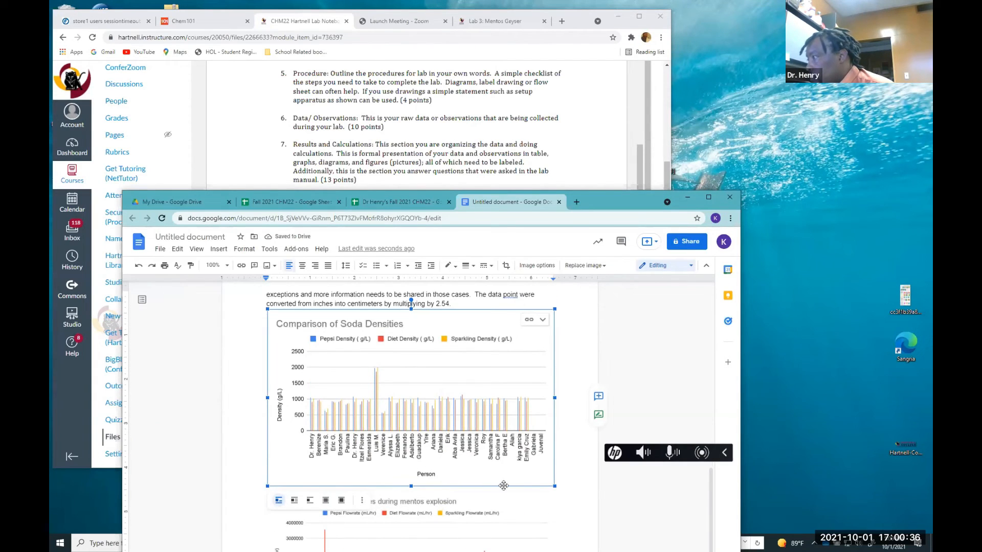
pyautogui.moveTo(555, 487); pyautogui.dragTo(459, 384)
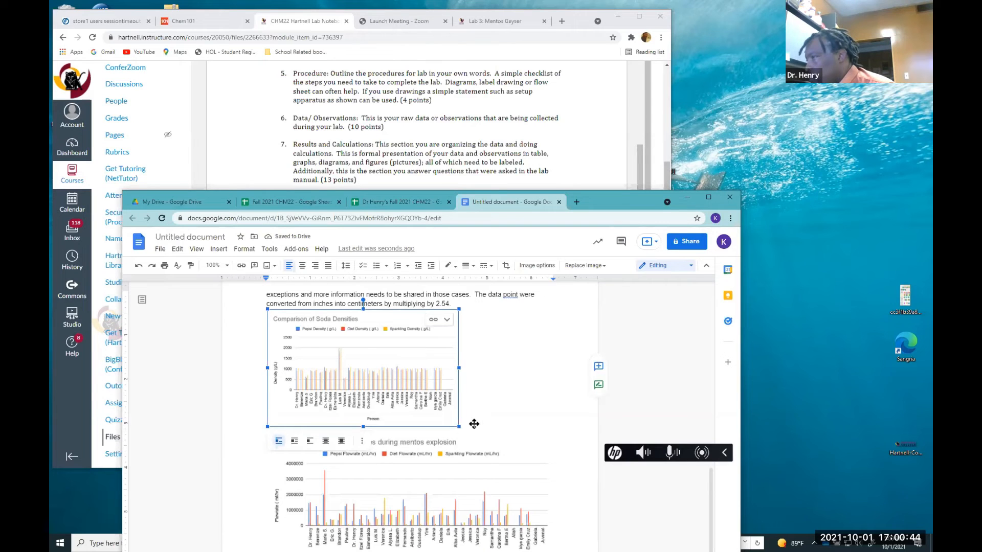
pyautogui.press('Delete')
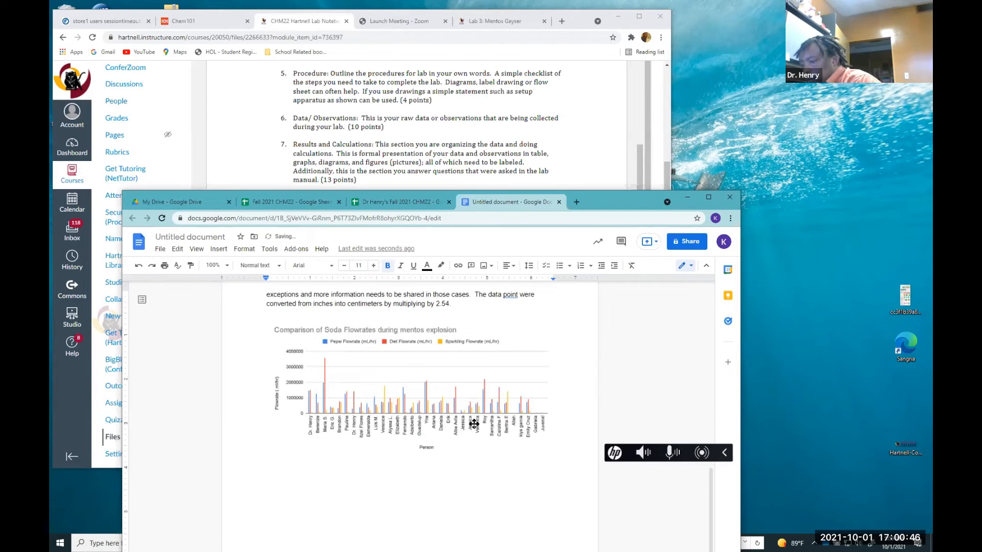
pyautogui.hotkey('ctrl', 'z')
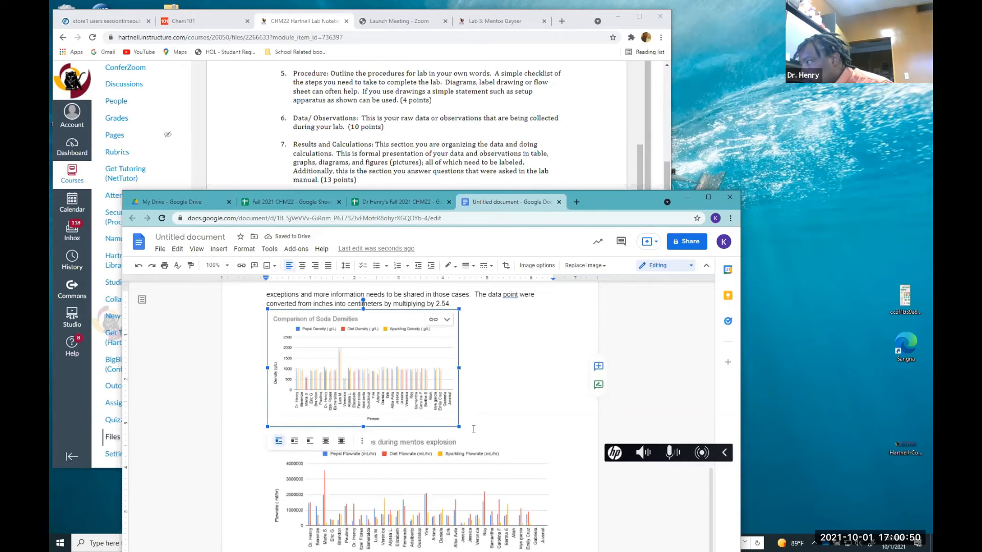
# Add a blank line above the density chart and set the chart's text wrapping to wrap text
pyautogui.click(477, 305)
pyautogui.press('Return')
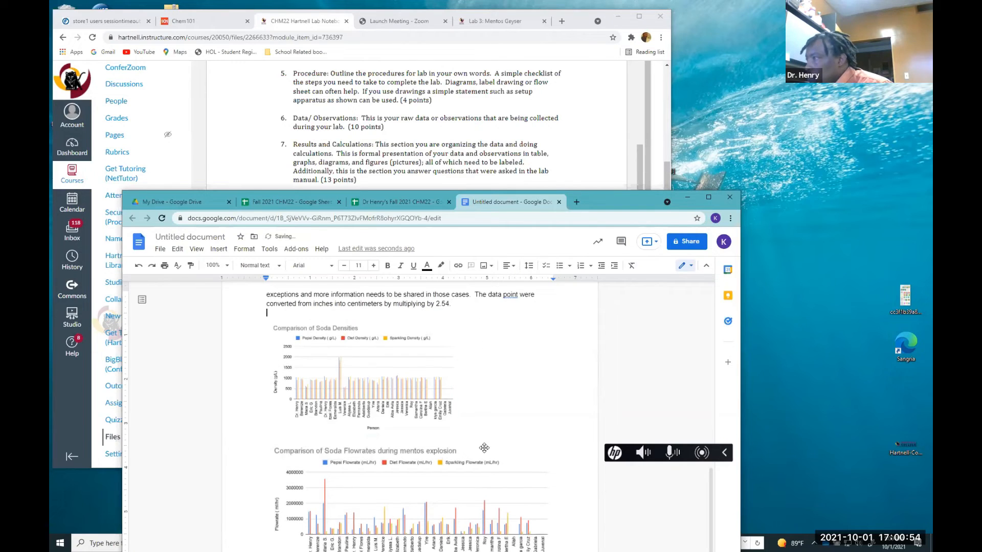
pyautogui.click(466, 449)
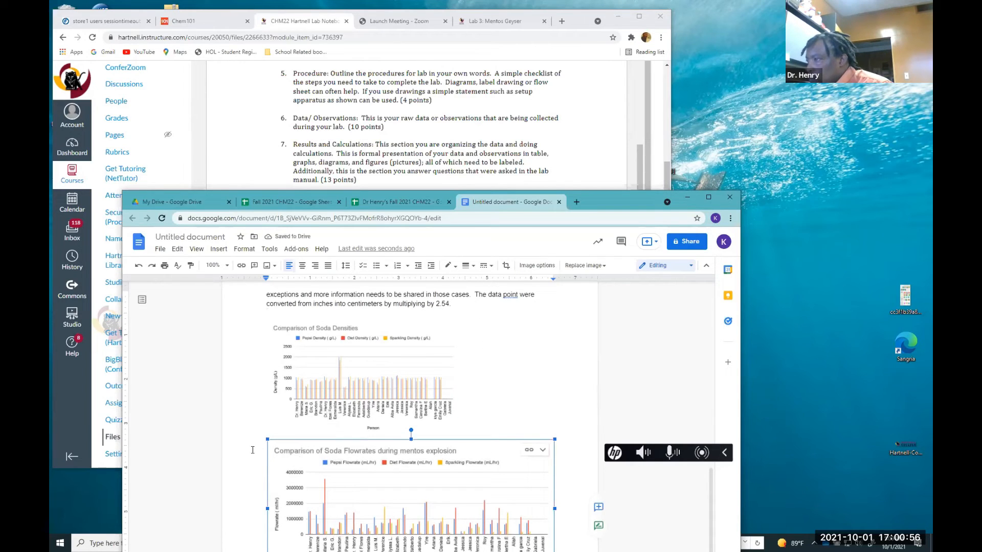
pyautogui.click(283, 424)
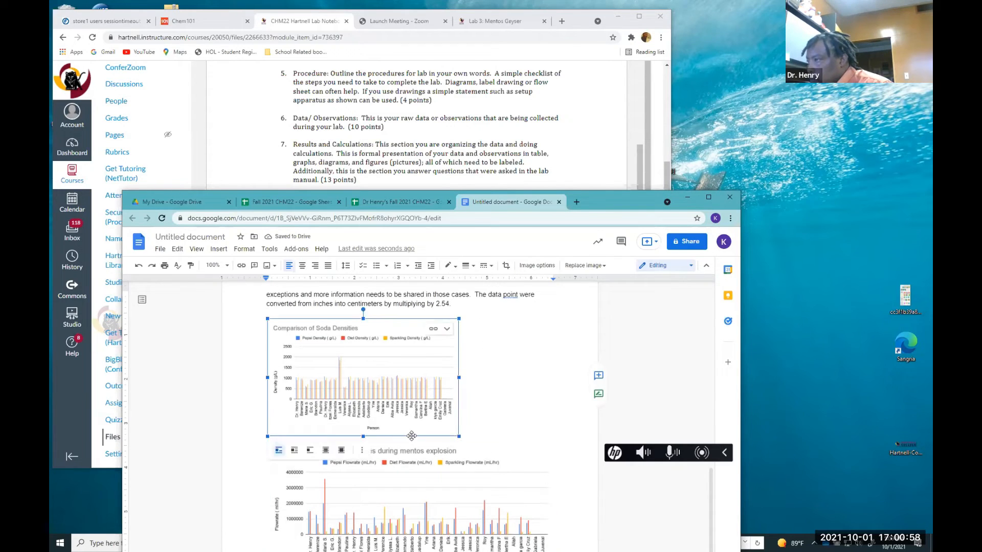
pyautogui.click(294, 450)
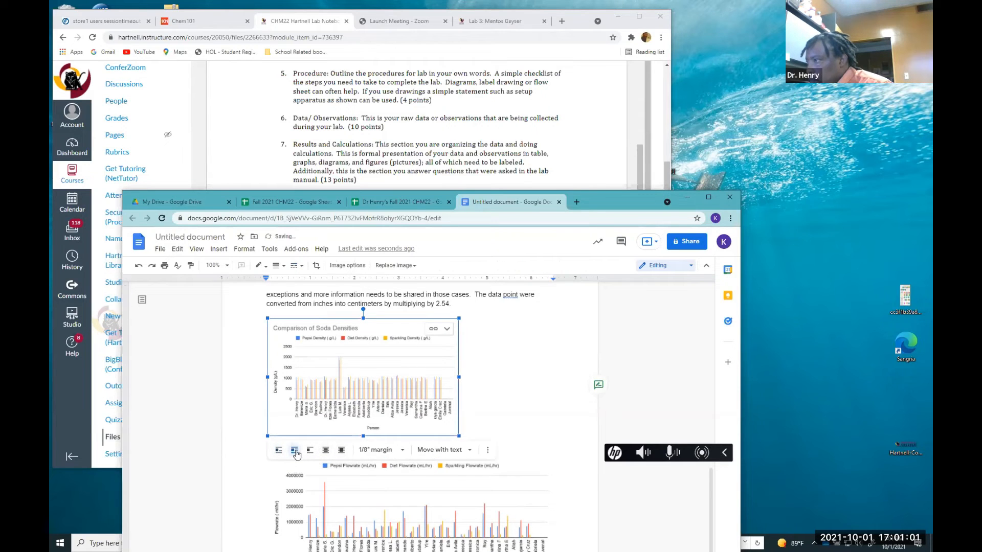
pyautogui.click(497, 425)
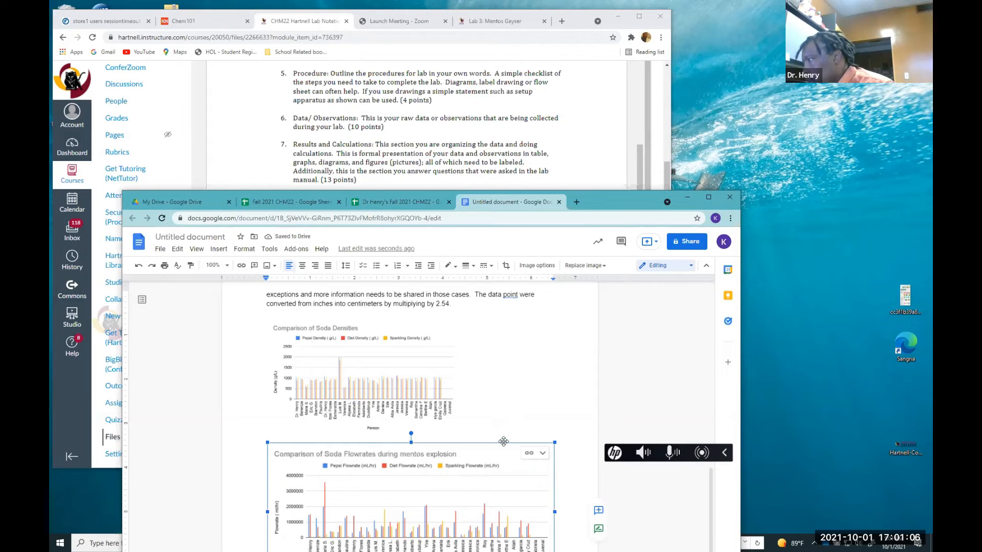
# Shrink the Comparison of Soda Flowrates chart to match the size of the density chart
pyautogui.scroll(-2, 499, 443)
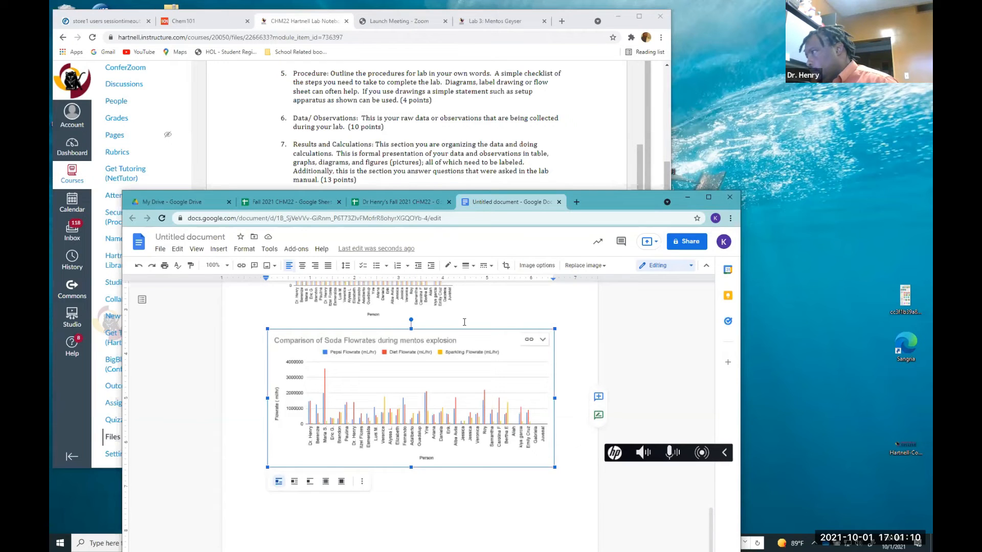
pyautogui.scroll(2, 464, 322)
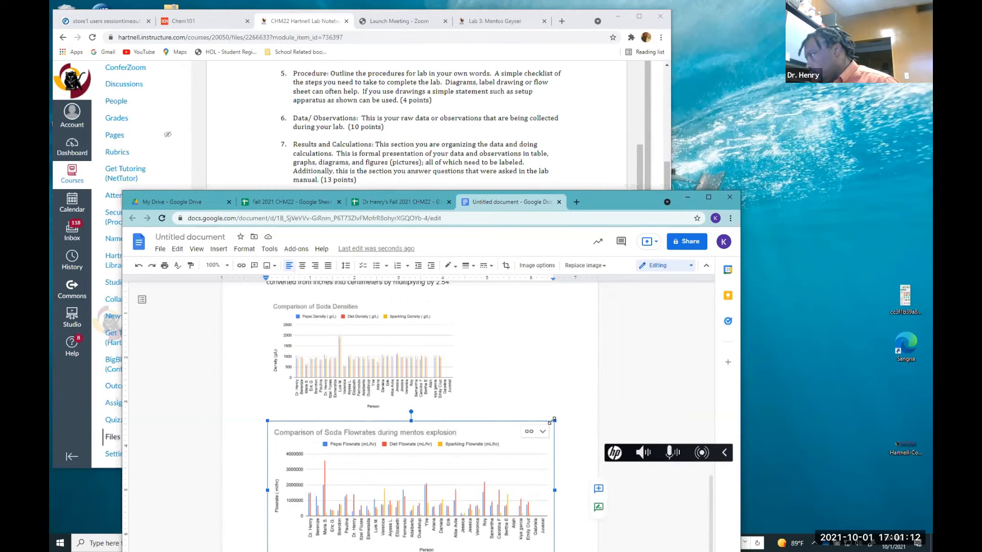
pyautogui.moveTo(552, 421); pyautogui.dragTo(459, 465)
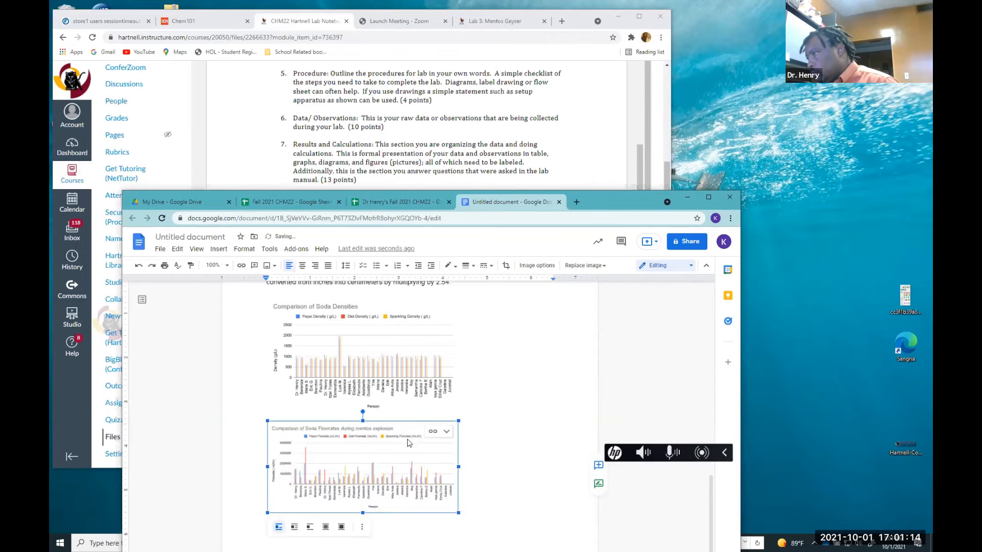
pyautogui.scroll(-2, 505, 446)
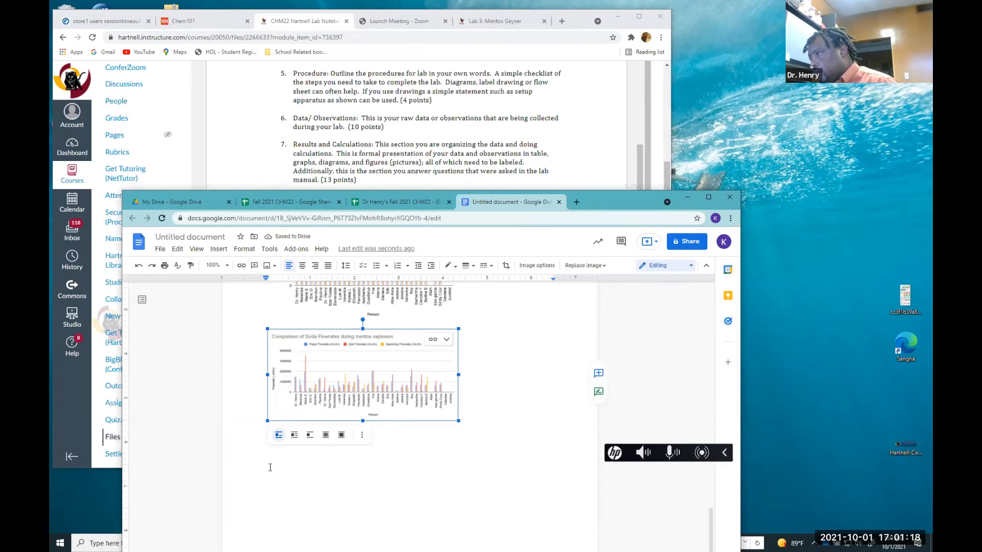
# Below the flowrate chart, write "In the comparison of Soda densities chart, the general was the diet had a lower density than both the pepsi and the sparkling water."
pyautogui.click(532, 415)
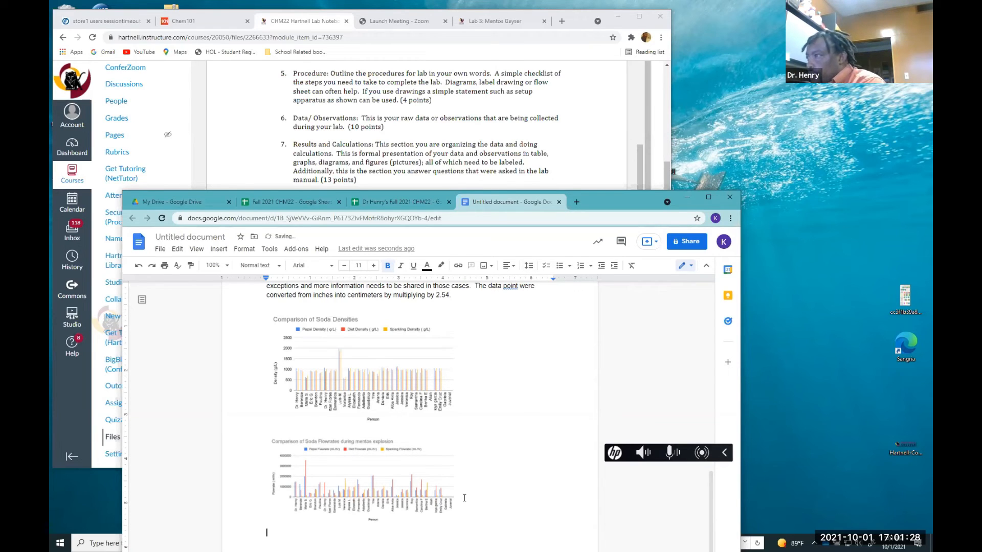
pyautogui.write('In the ')
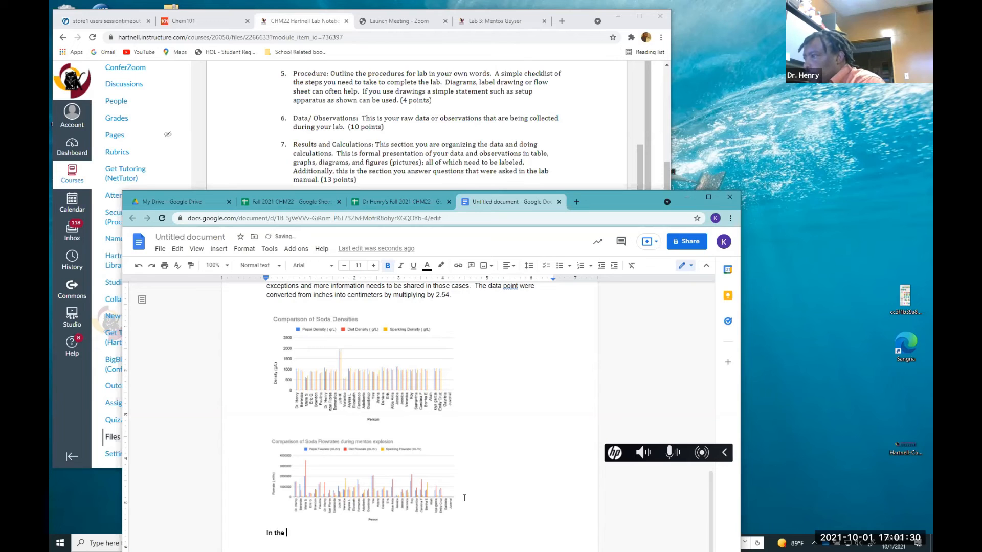
pyautogui.write('Ca')
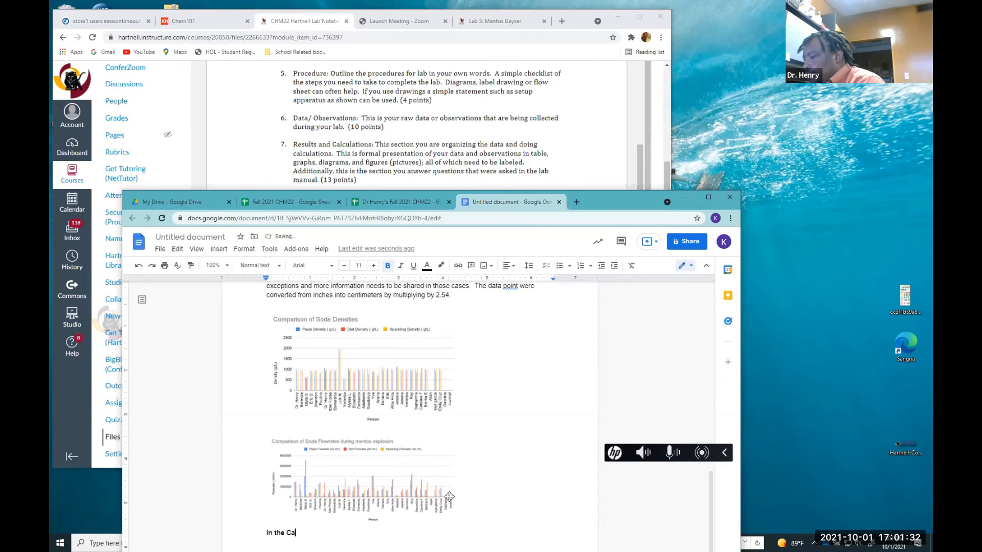
pyautogui.press('BackSpace')
pyautogui.write('b')
pyautogui.press('BackSpace')
pyautogui.write('com')
pyautogui.write('apr')
pyautogui.press('BackSpace')
pyautogui.press('BackSpace')
pyautogui.press('BackSpace')
pyautogui.write('parion')
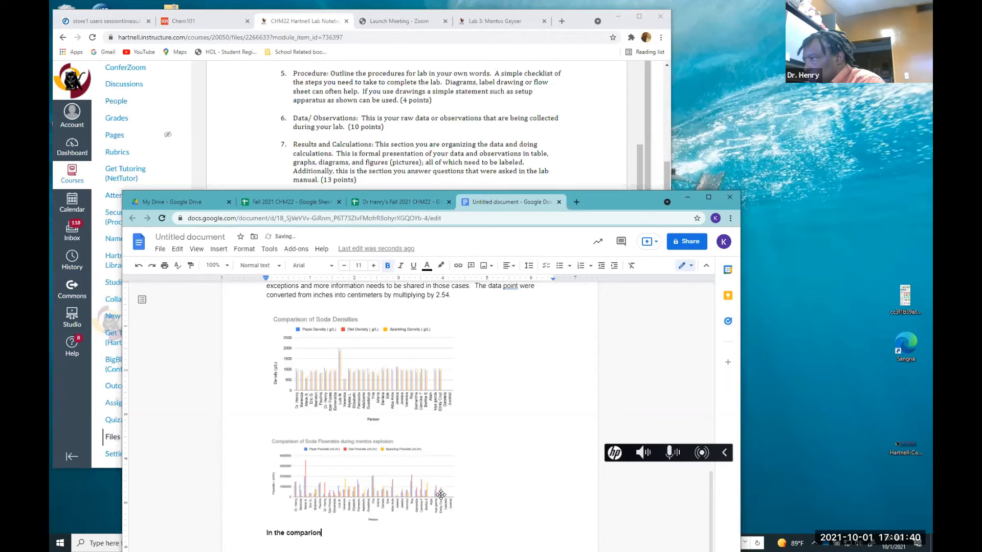
pyautogui.press('BackSpace')
pyautogui.press('BackSpace')
pyautogui.write('son of Sa')
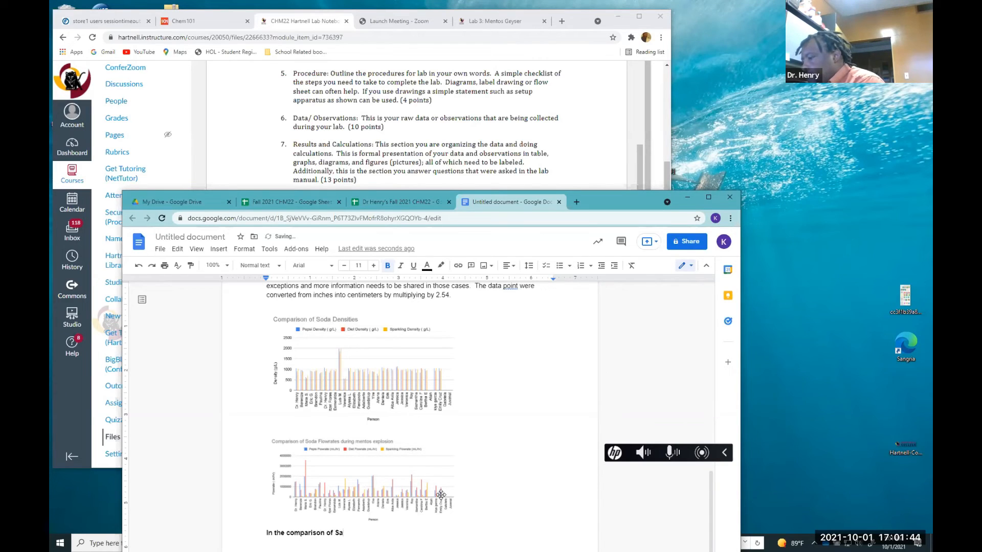
pyautogui.press('BackSpace')
pyautogui.write('oda den')
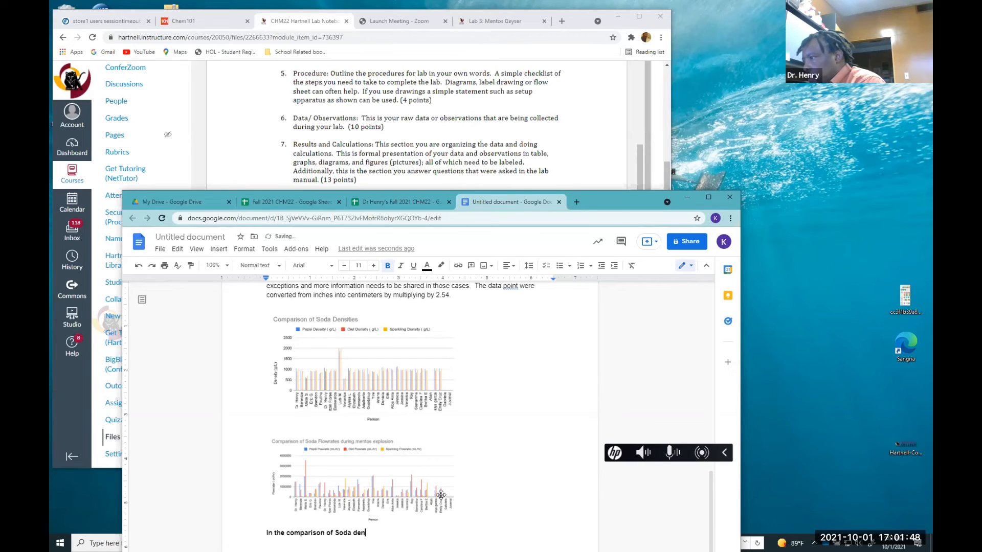
pyautogui.write('sities')
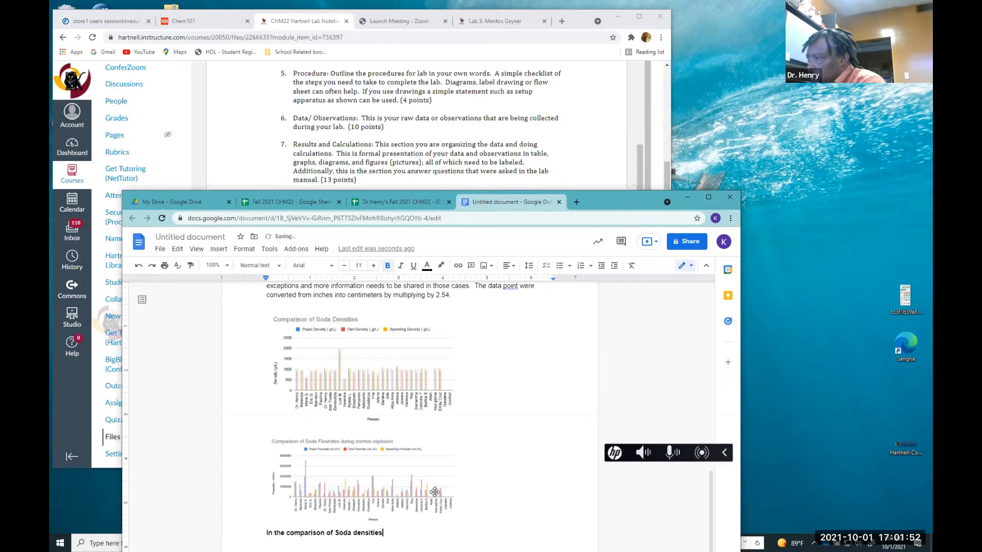
pyautogui.write('char')
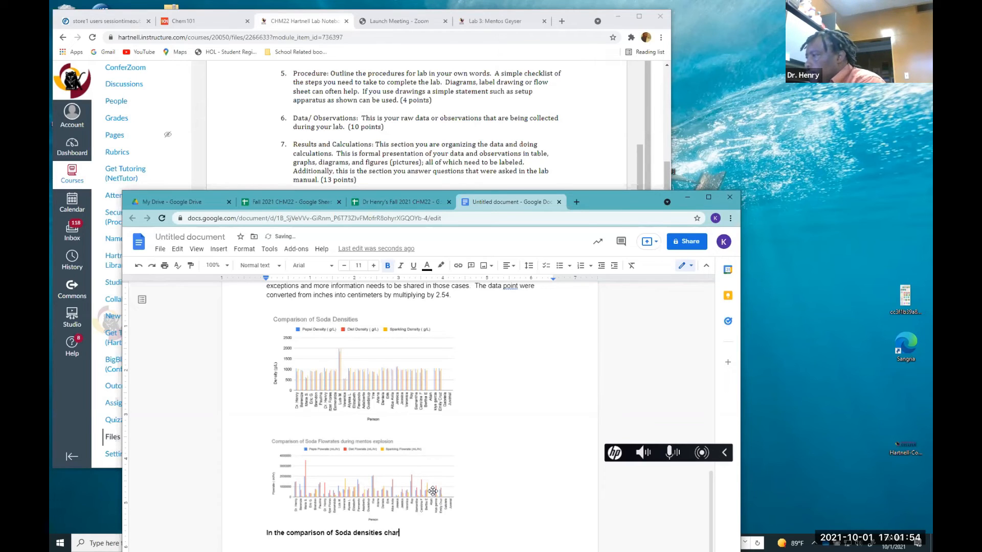
pyautogui.write('t')
pyautogui.write('.')
pyautogui.write(', ')
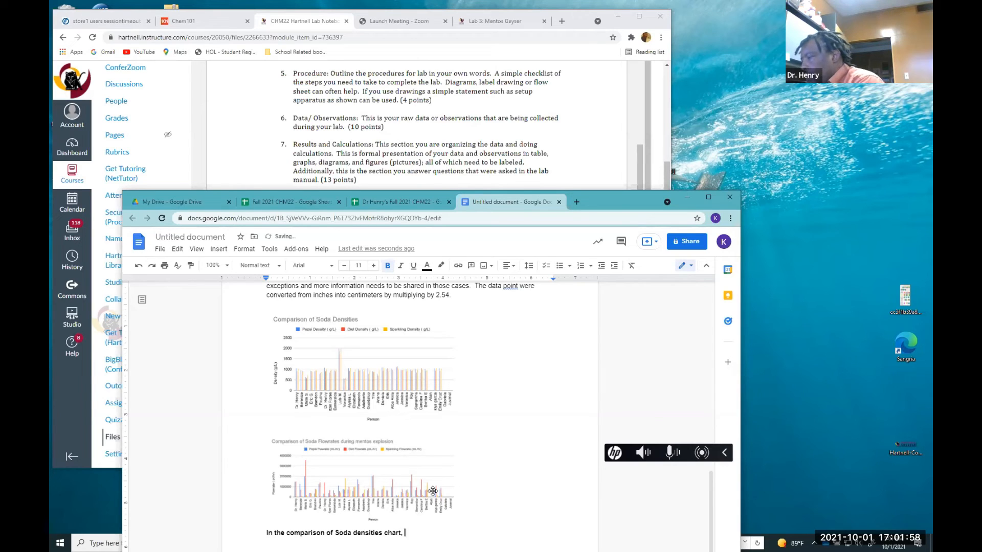
pyautogui.write('the gener')
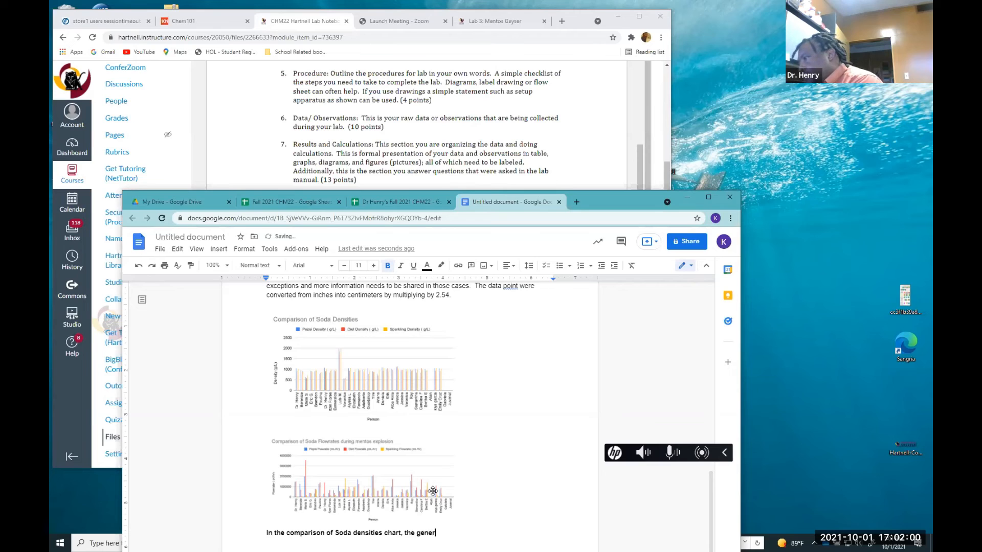
pyautogui.write('al was the d')
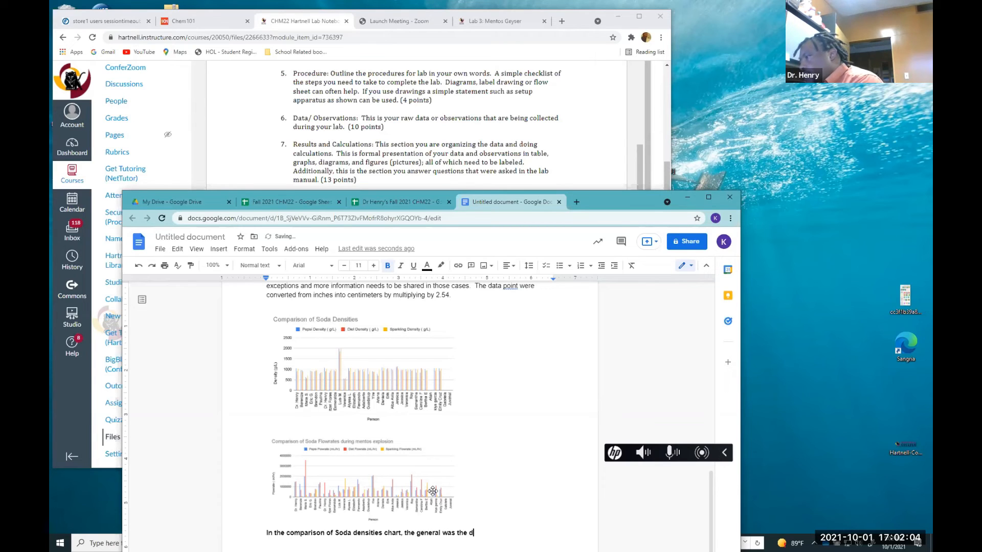
pyautogui.write('iet h')
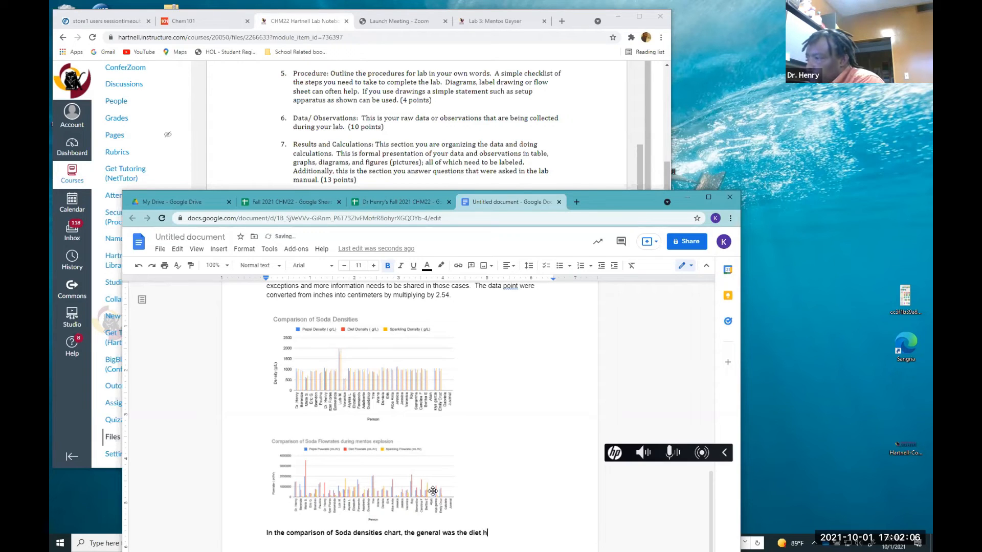
pyautogui.write('ad a low')
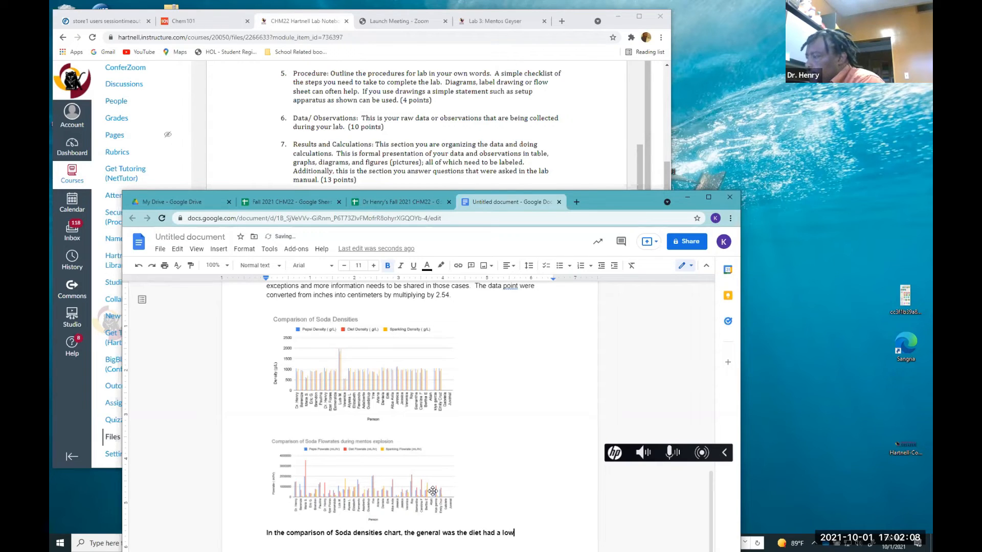
pyautogui.write('er des')
pyautogui.press('BackSpace')
pyautogui.write('nsit')
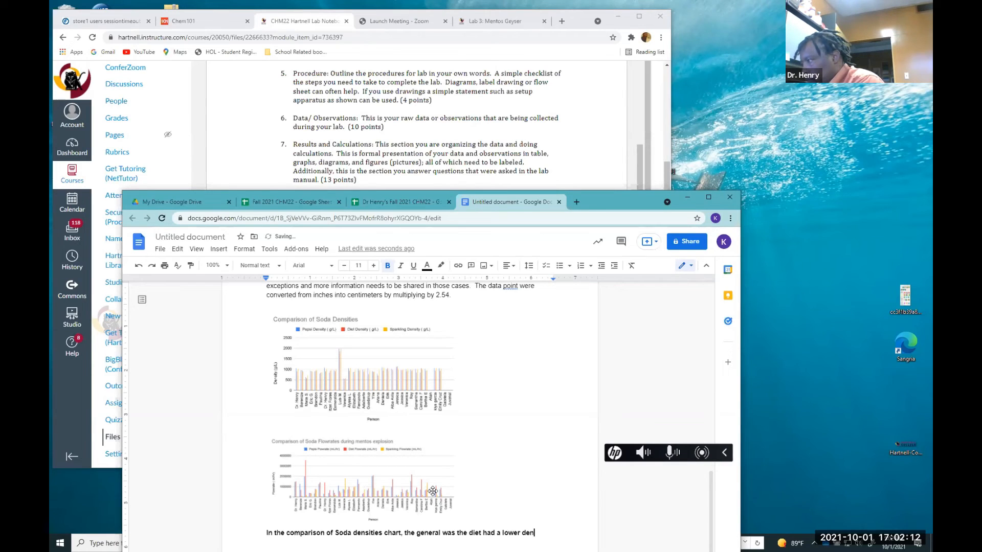
pyautogui.write('y than both')
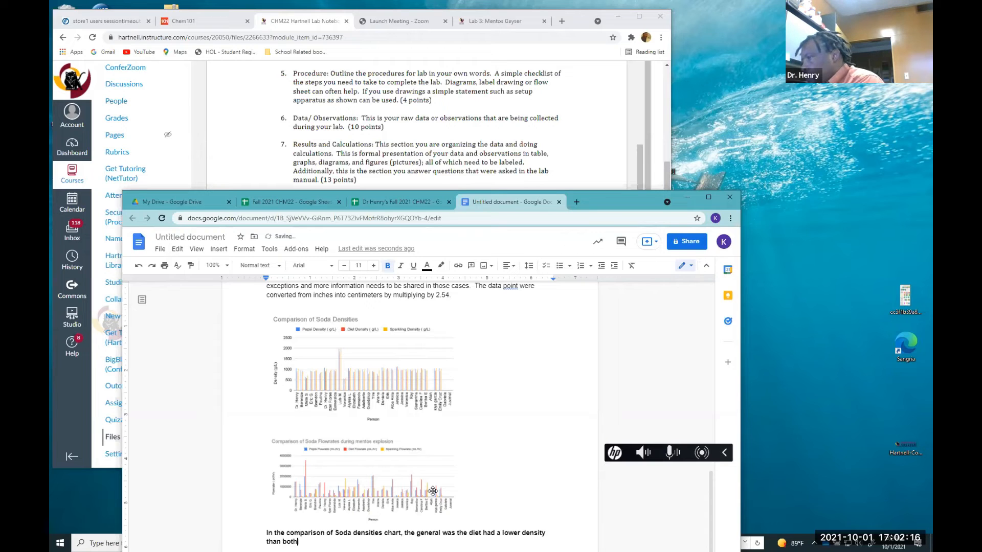
pyautogui.write(' the pre')
pyautogui.press('BackSpace')
pyautogui.press('BackSpace')
pyautogui.write('epsi')
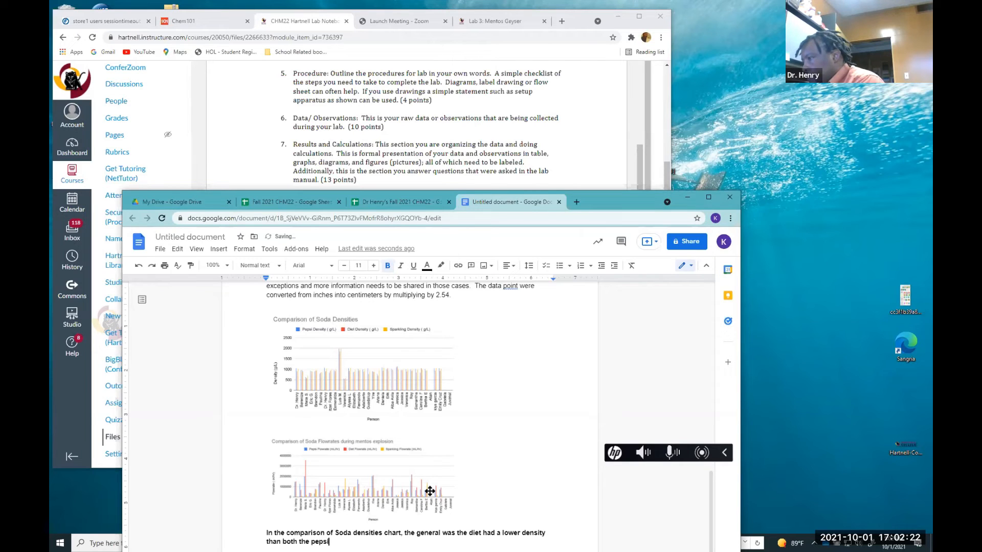
pyautogui.write(' and t')
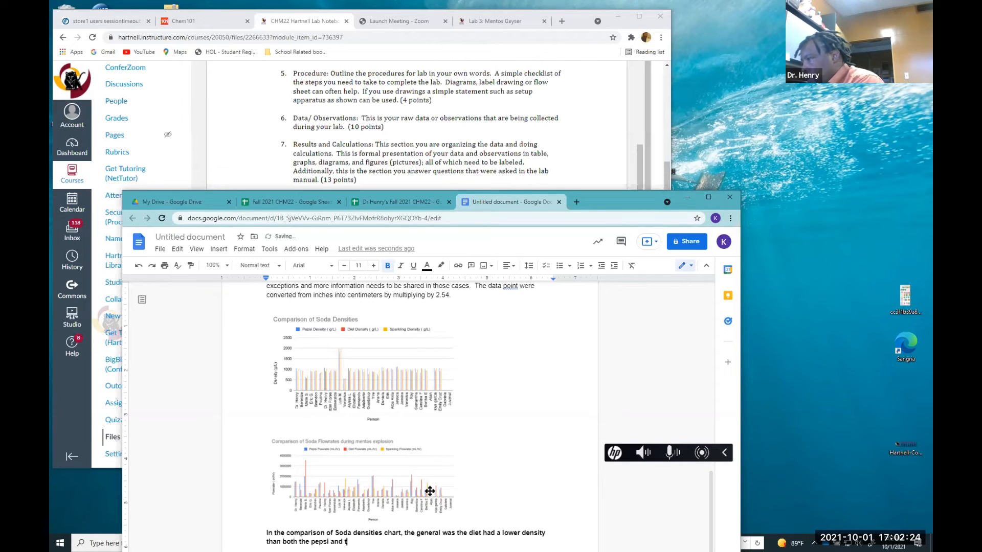
pyautogui.write('he spar')
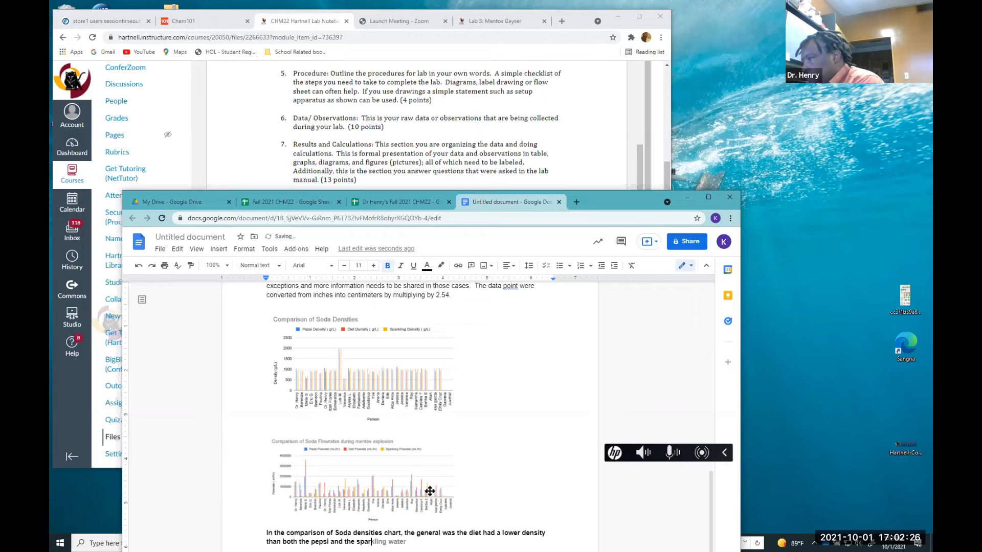
pyautogui.press('Tab')
pyautogui.write('.  The ')
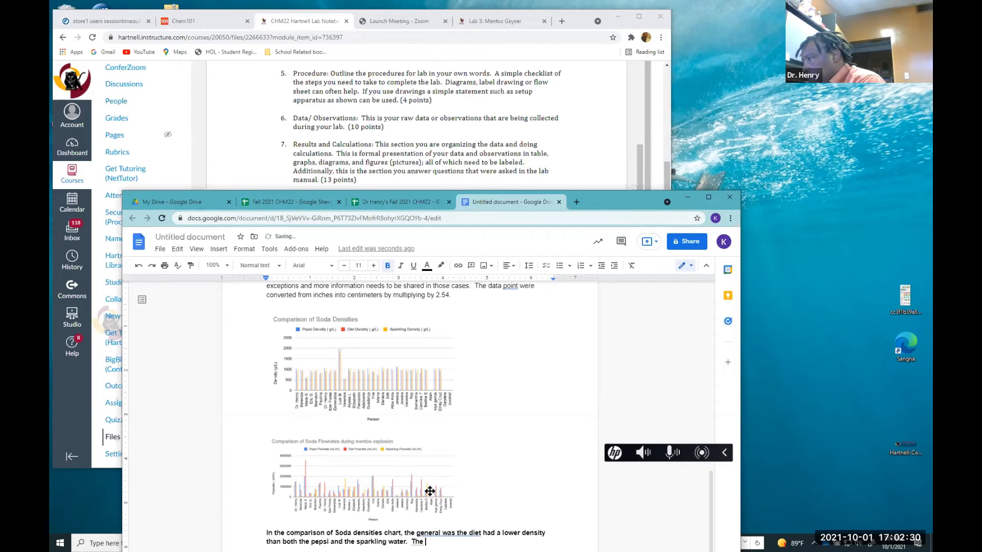
pyautogui.write('pe')
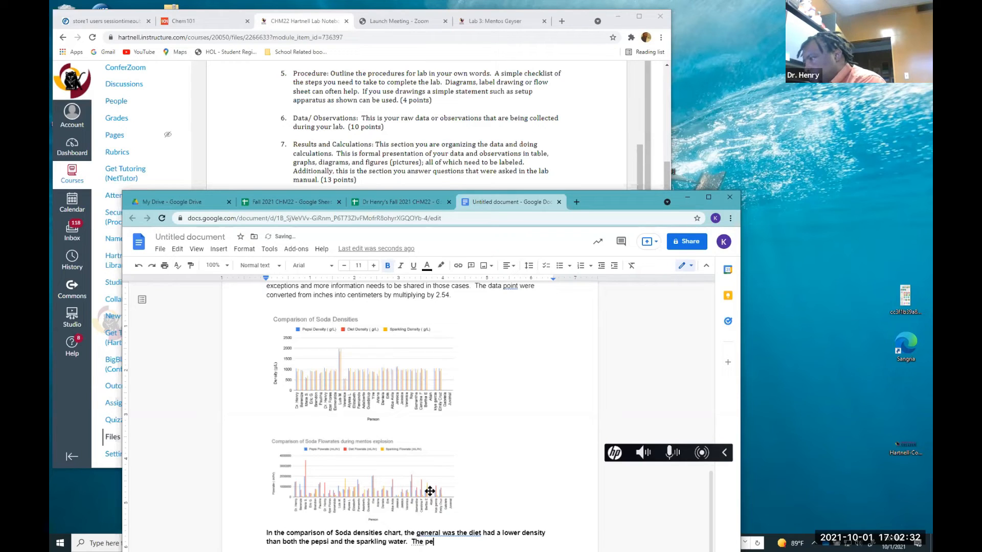
pyautogui.write('psi w')
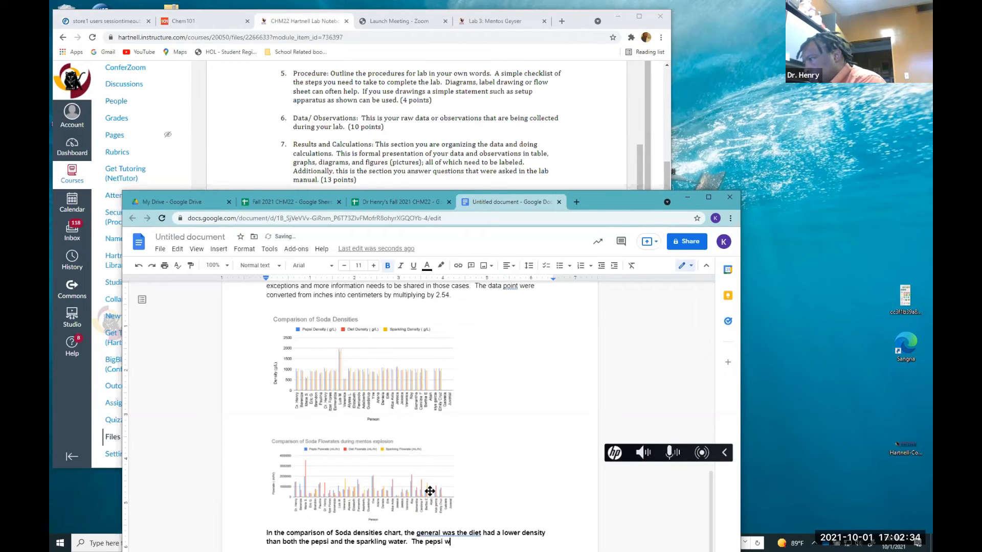
pyautogui.write('as gener')
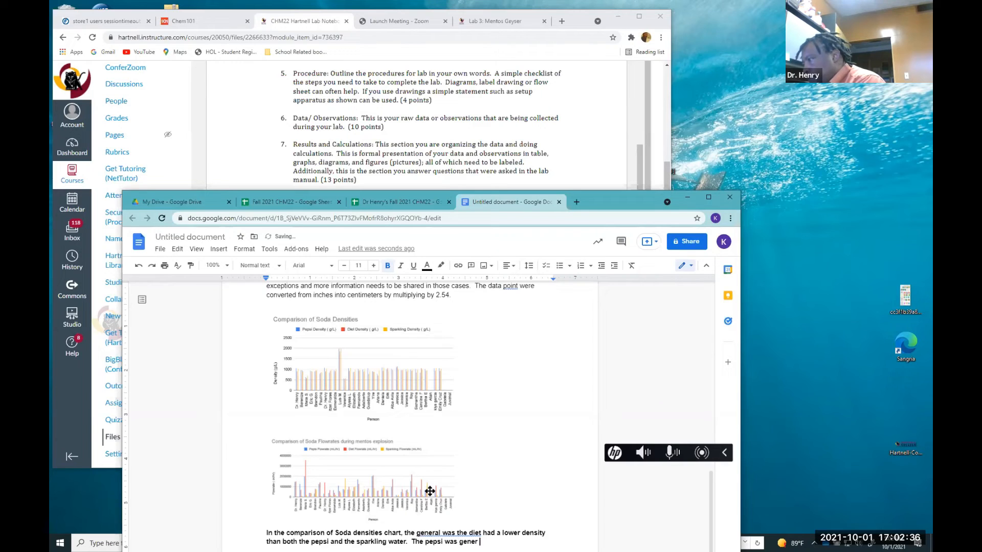
pyautogui.write('al a little mor')
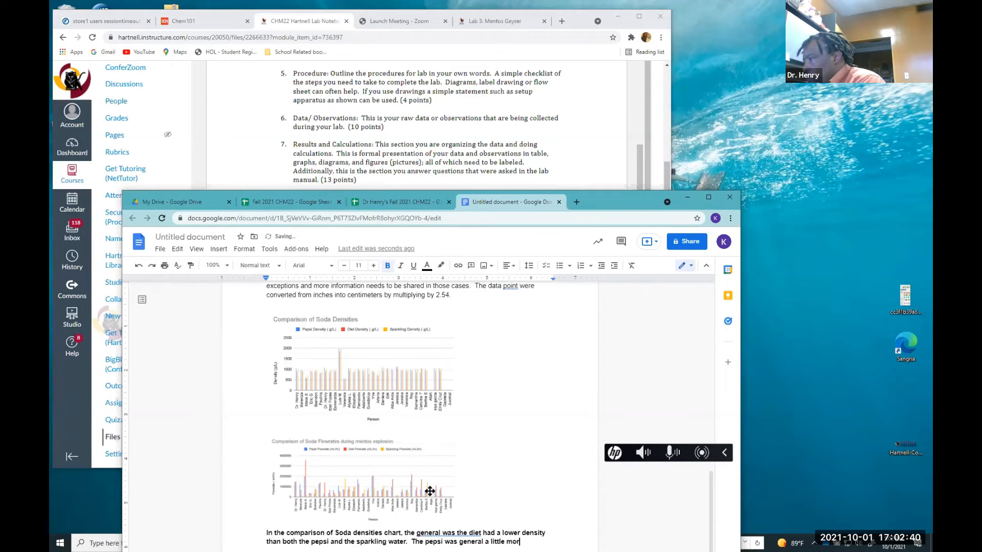
pyautogui.write('e densit th')
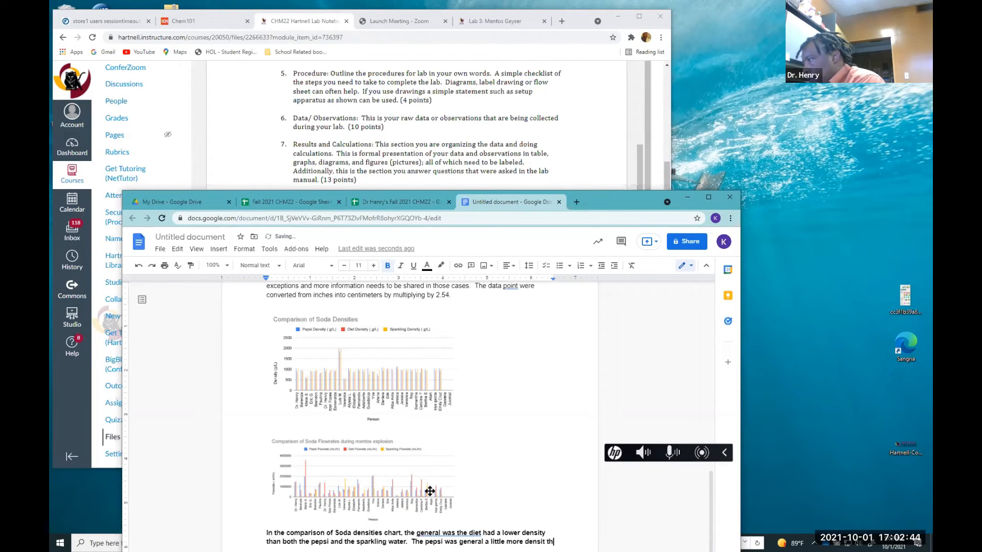
pyautogui.write('y than bo')
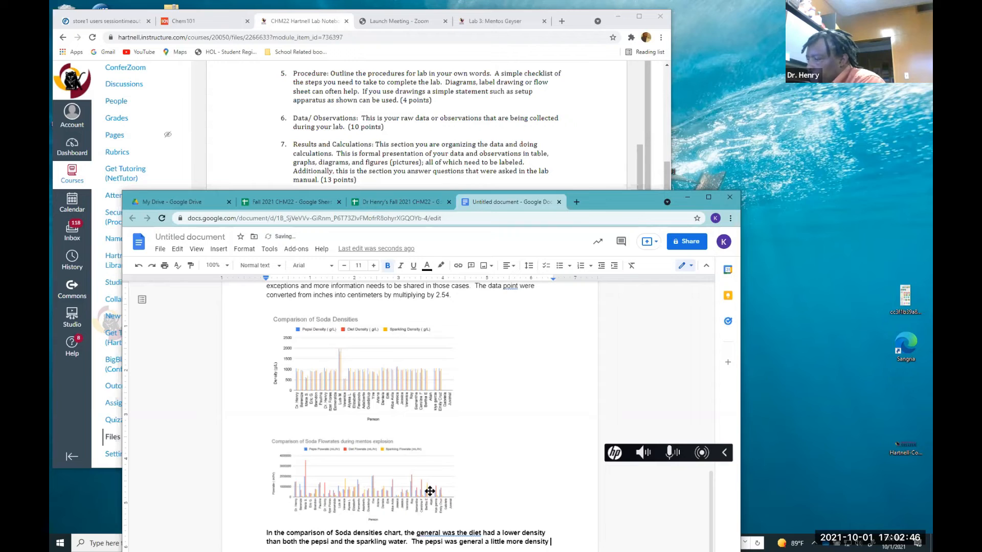
pyautogui.write('than both')
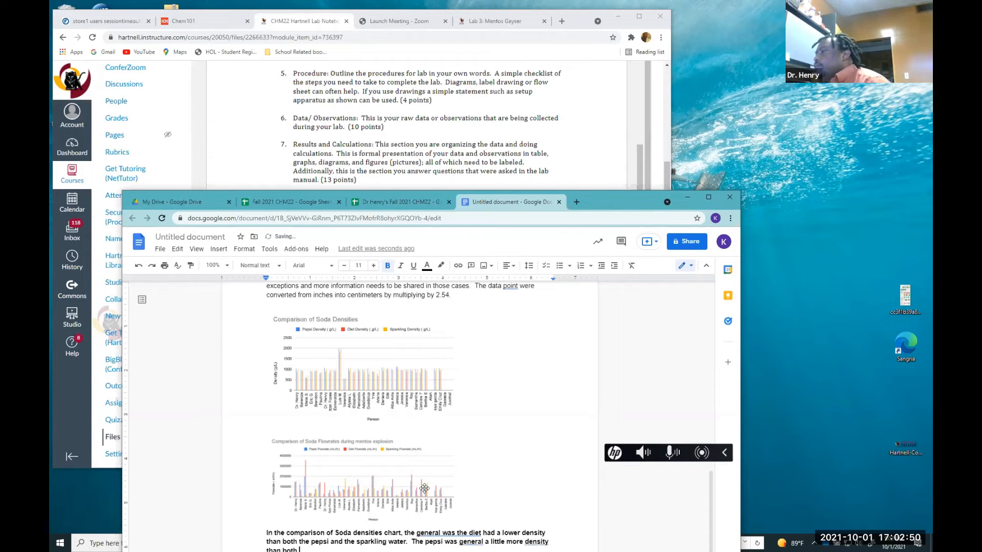
# Insert the word "trend" after "general" in the first sentence of the paragraph
pyautogui.scroll(-2, 435, 483)
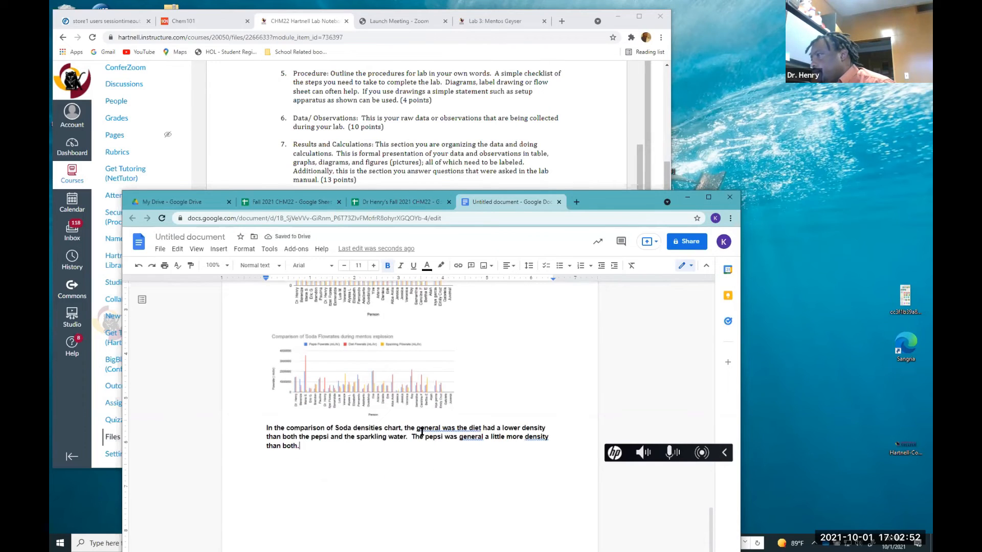
pyautogui.click(440, 431)
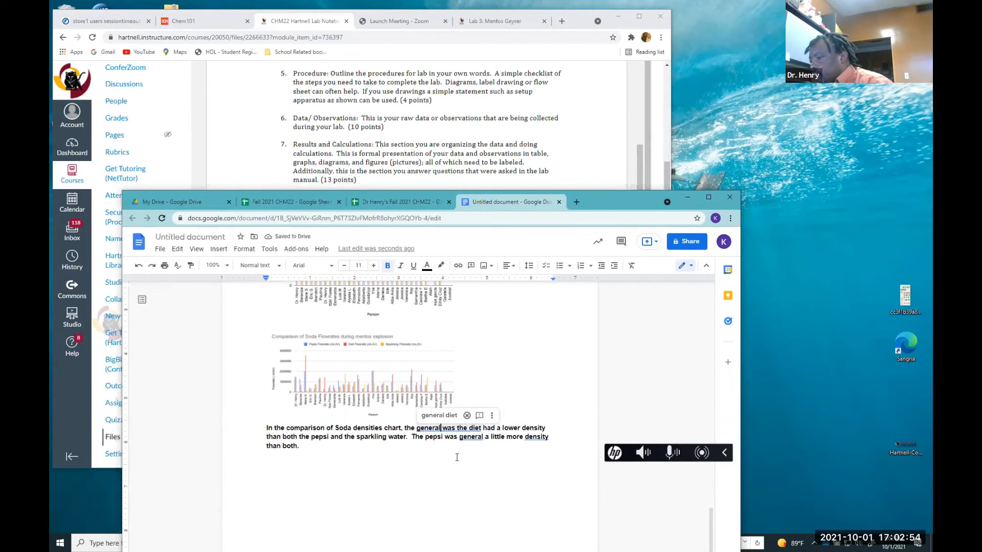
pyautogui.write('th')
pyautogui.press('BackSpace')
pyautogui.write('rend')
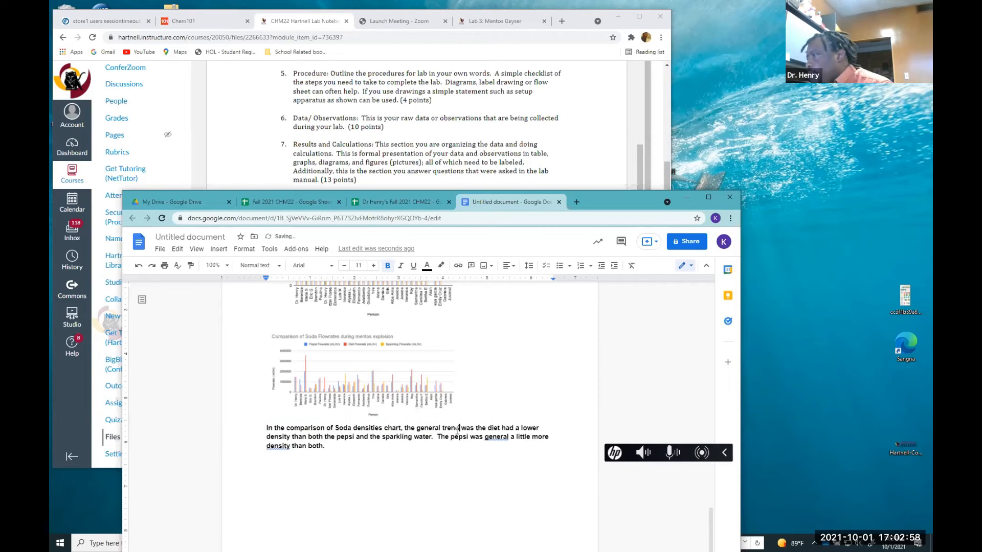
# Correct "general" to "generally" in the pepsi sentence using the spelling suggestion
pyautogui.click(487, 438)
pyautogui.click(485, 440)
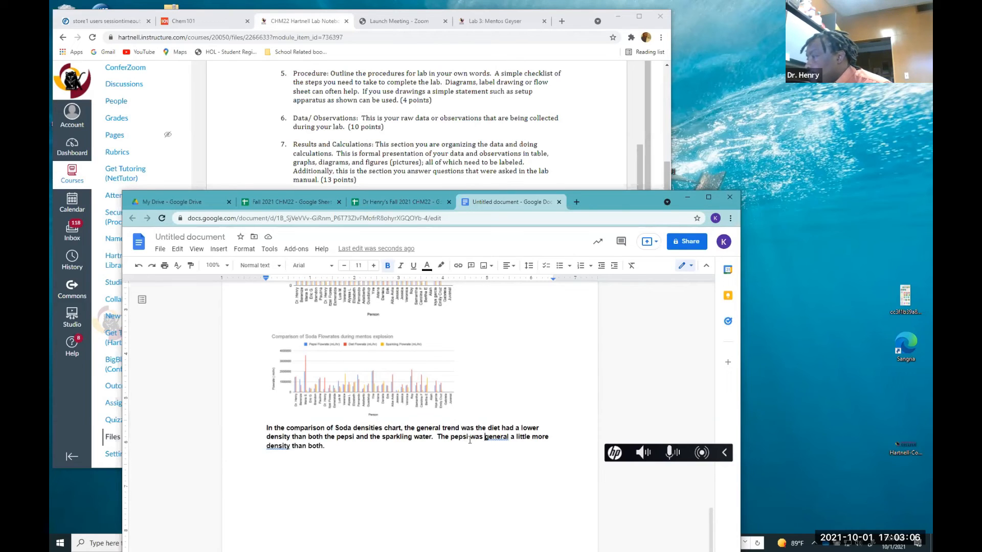
pyautogui.click(509, 438)
pyautogui.click(511, 437)
pyautogui.click(509, 438)
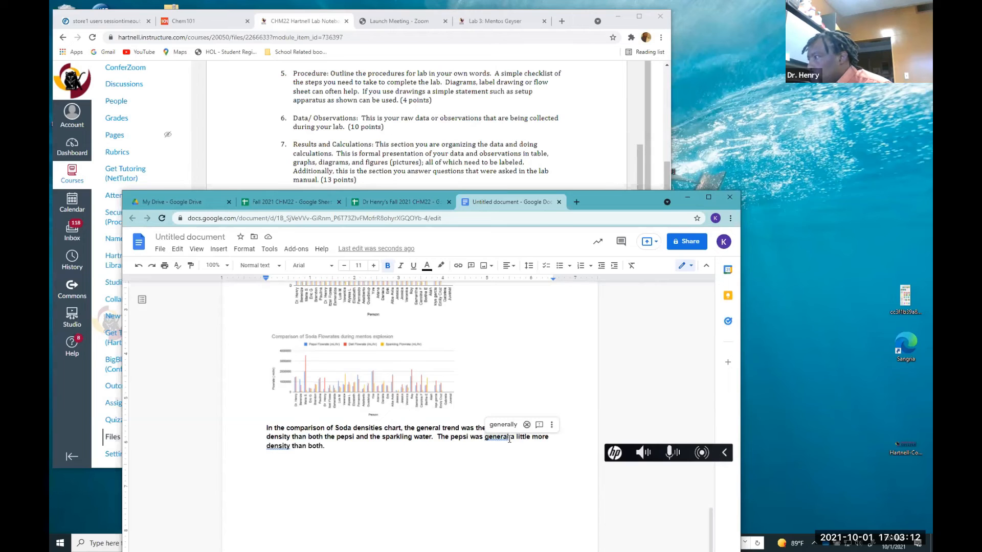
pyautogui.click(503, 424)
pyautogui.click(339, 446)
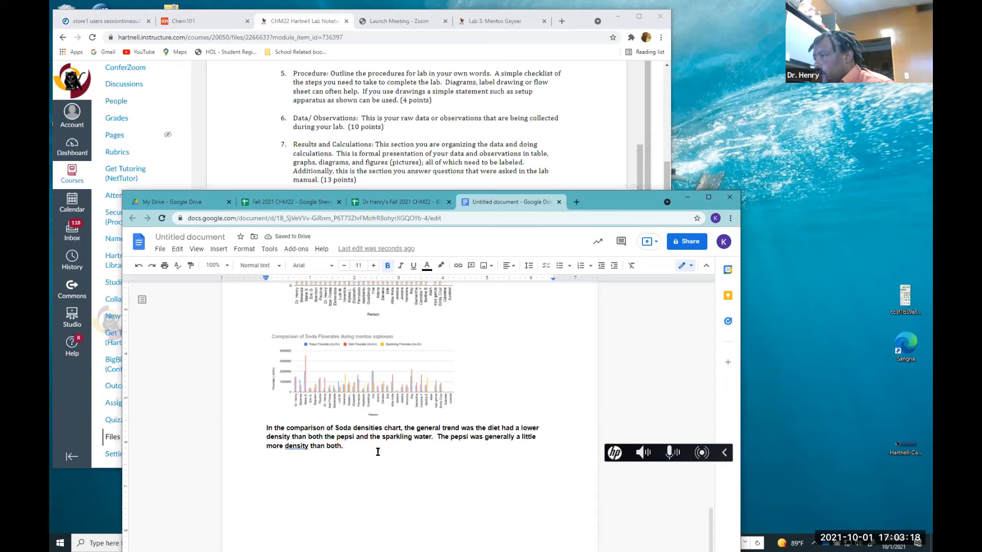
# Start a new paragraph reading "Flowrate seems to be all over the place. Nothing can be concluded based upon the data obtained."
pyautogui.press('Return')
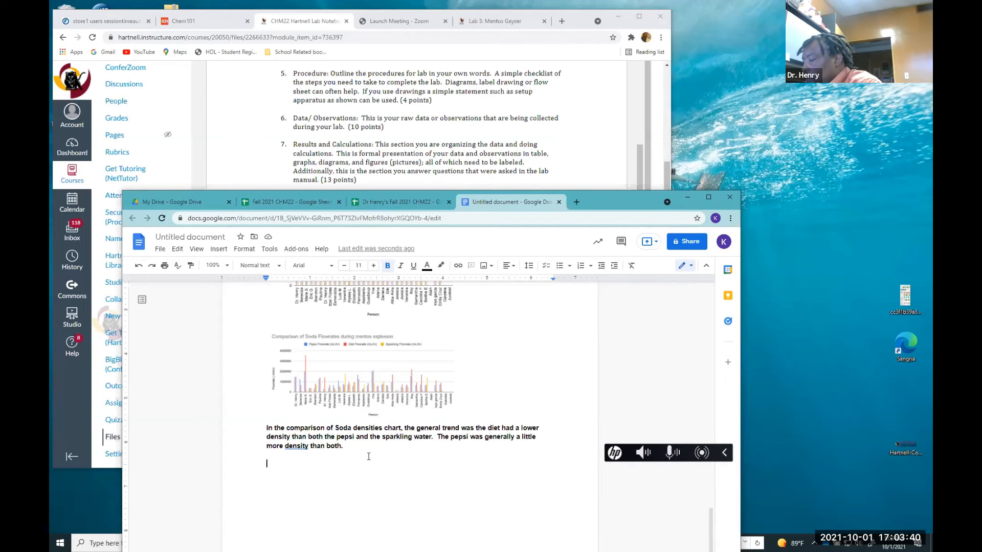
pyautogui.write('Th')
pyautogui.press('BackSpace')
pyautogui.press('BackSpace')
pyautogui.write('Flowrate seems to be ')
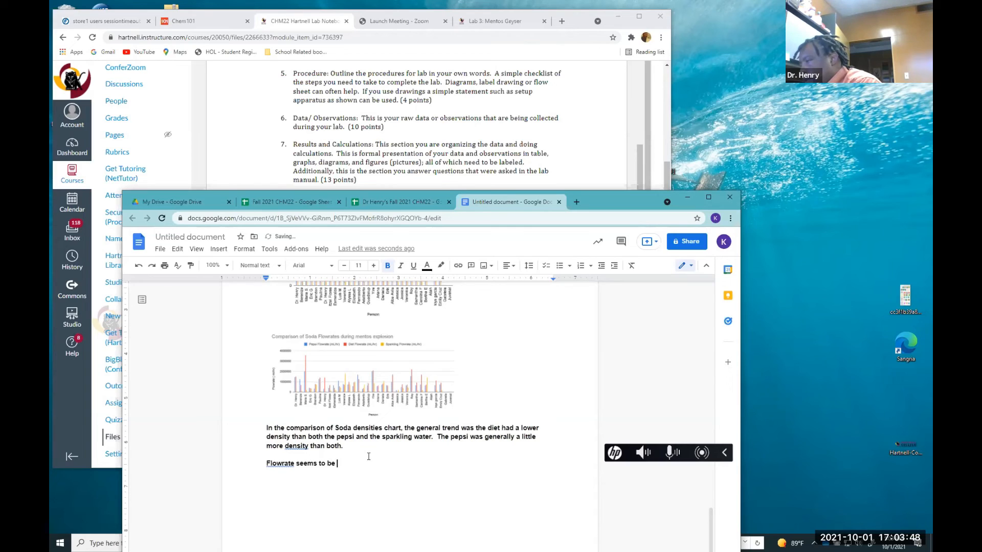
pyautogui.write('all over the')
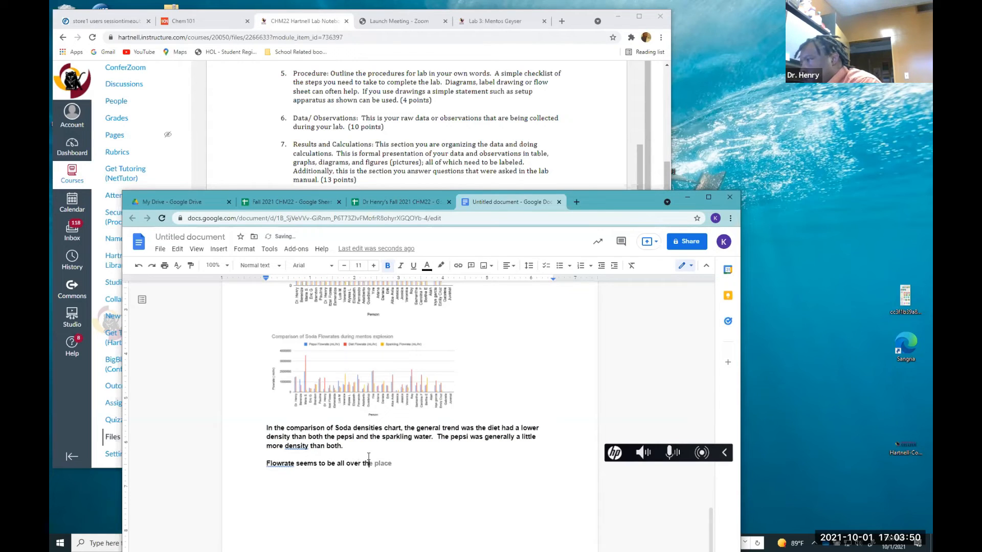
pyautogui.press('Tab')
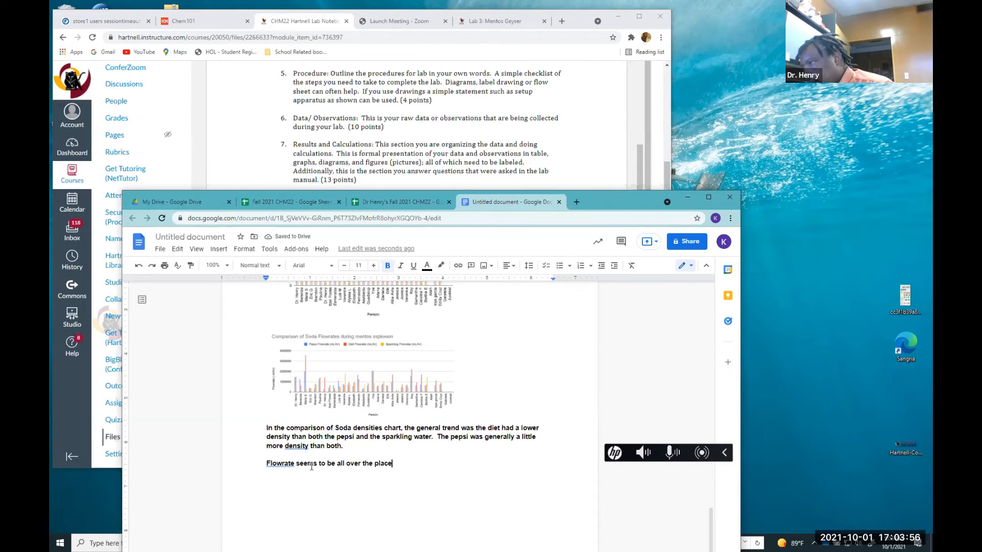
pyautogui.write('. ')
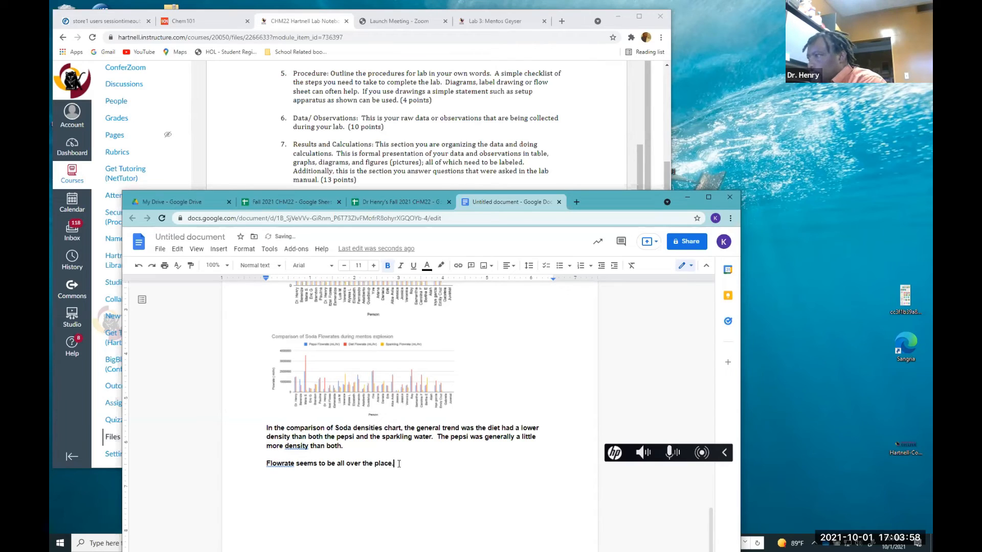
pyautogui.write('Both')
pyautogui.write('ing ')
pyautogui.write('c')
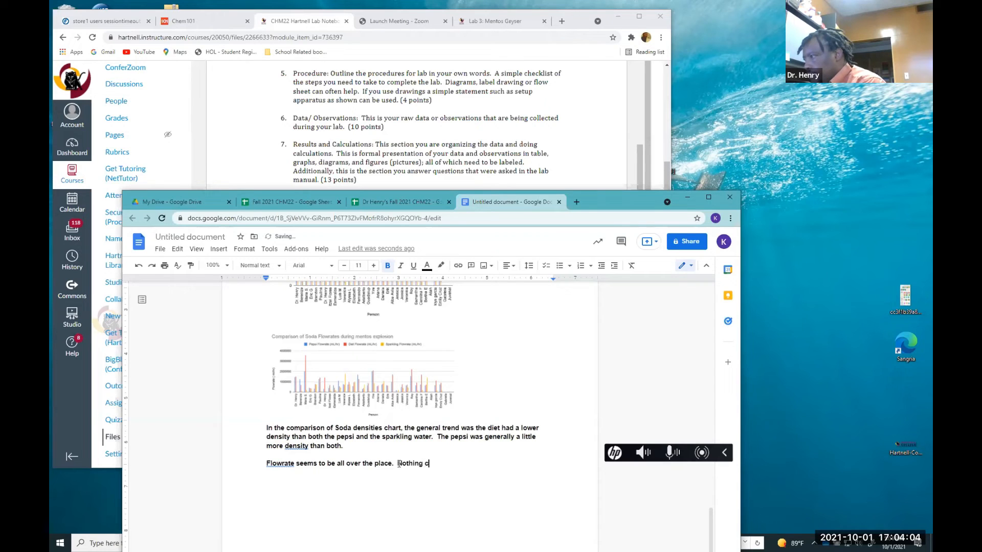
pyautogui.write('an be c')
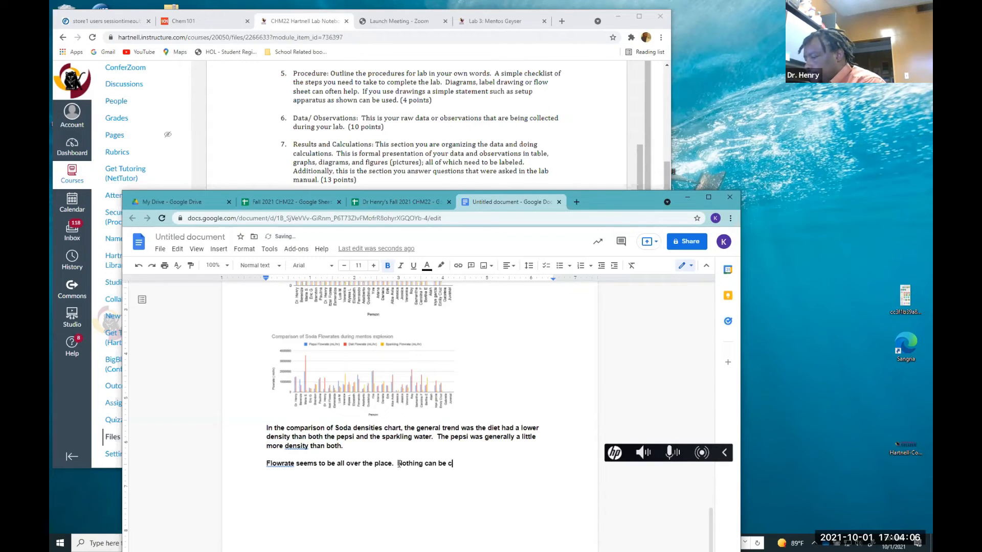
pyautogui.write('onclude')
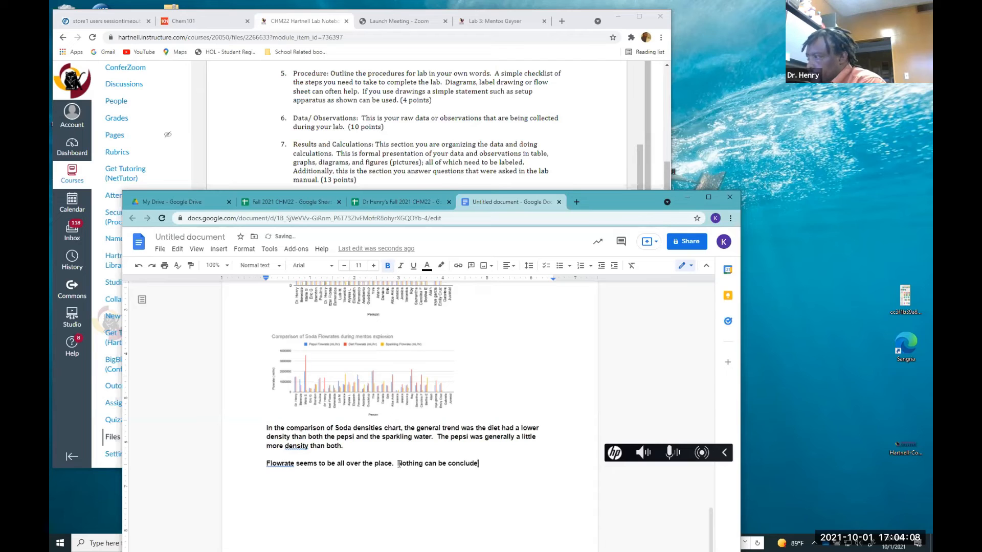
pyautogui.write('d based')
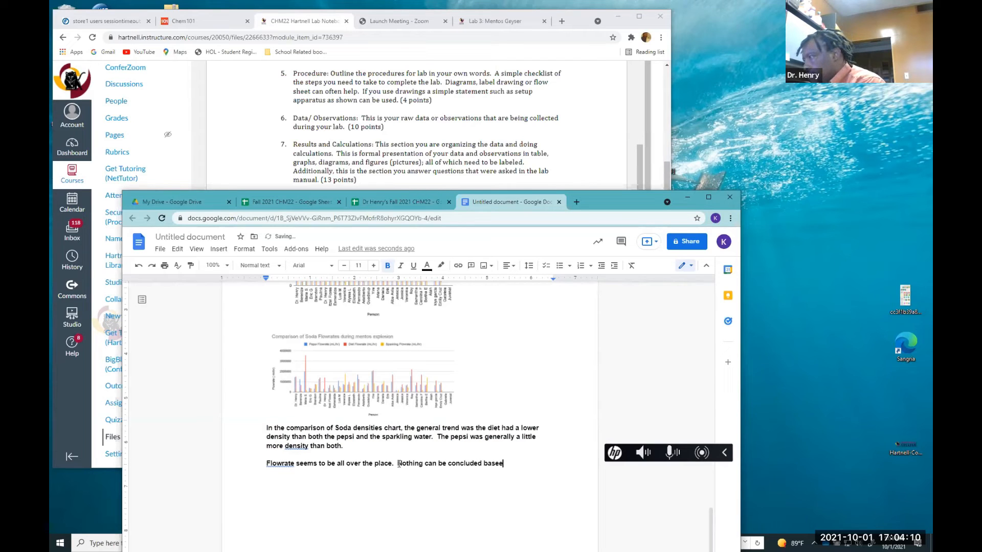
pyautogui.write(' upo')
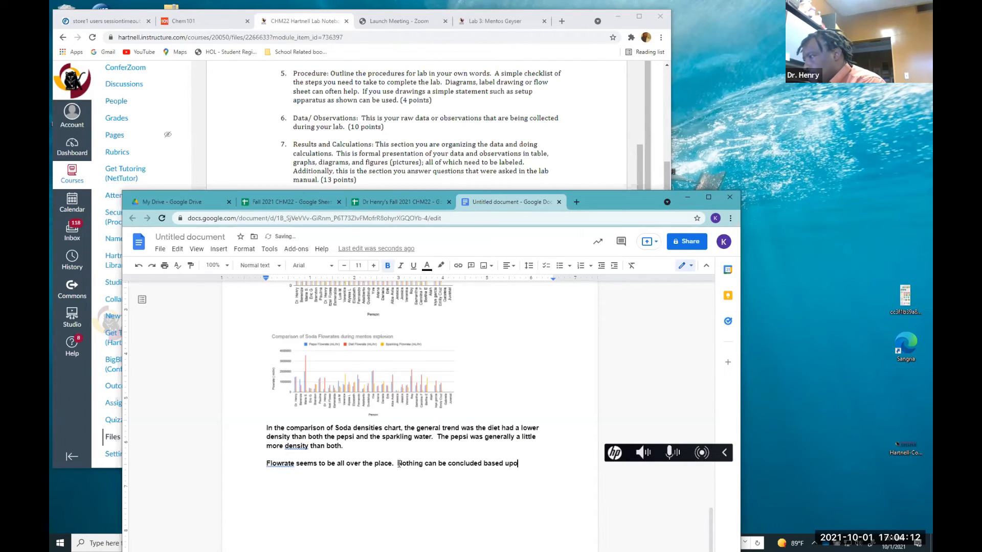
pyautogui.write('n the data ')
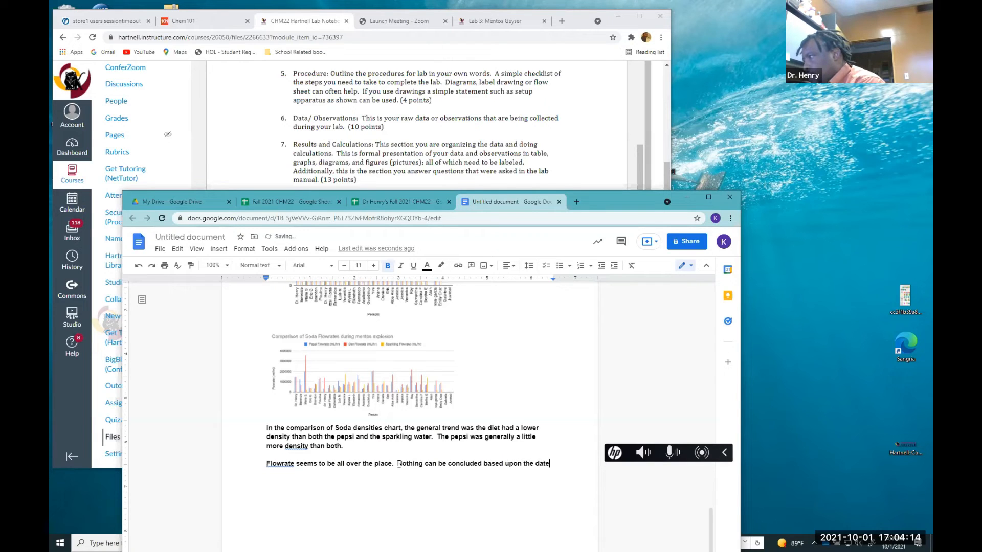
pyautogui.write('ob')
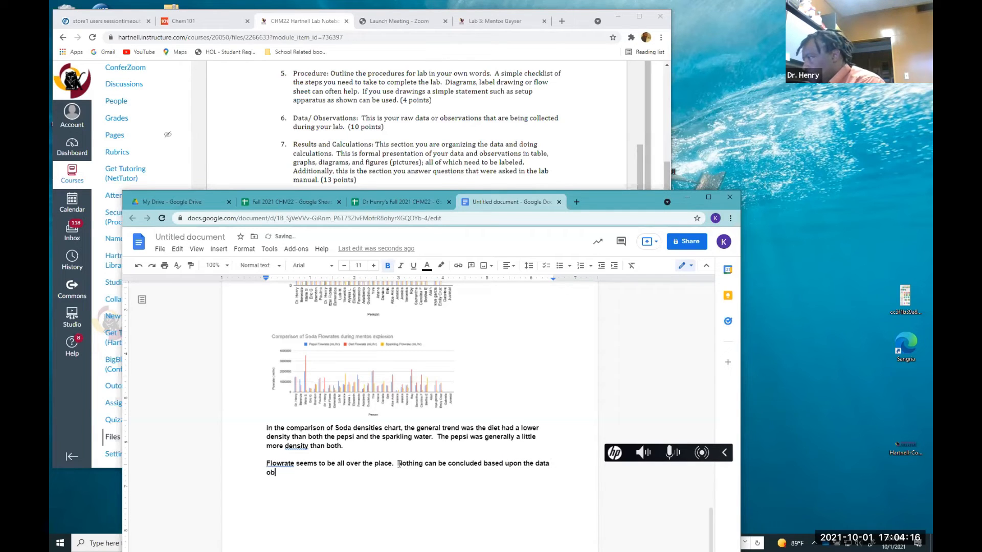
pyautogui.write('tained.')
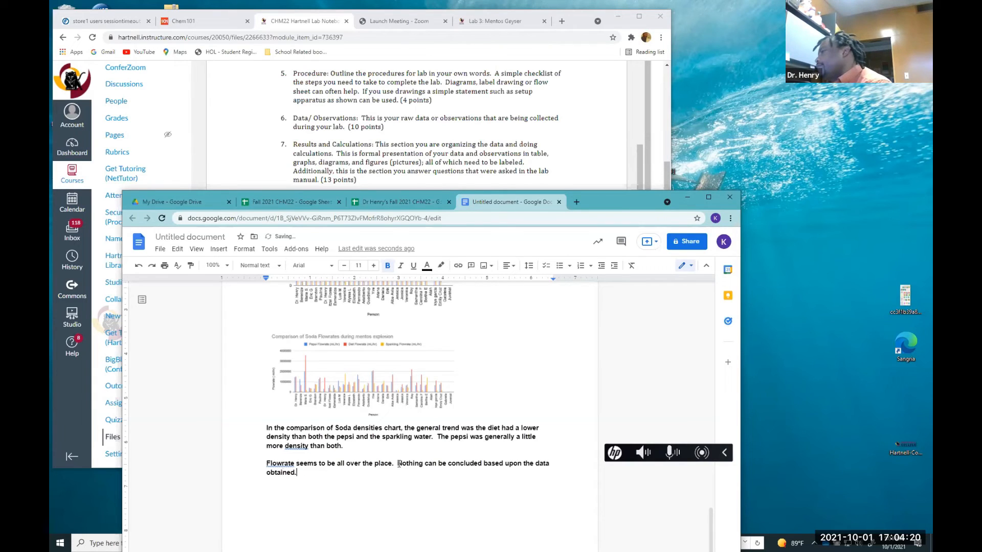
# Remove the bold formatting from the two chart interpretation paragraphs
pyautogui.press('Return')
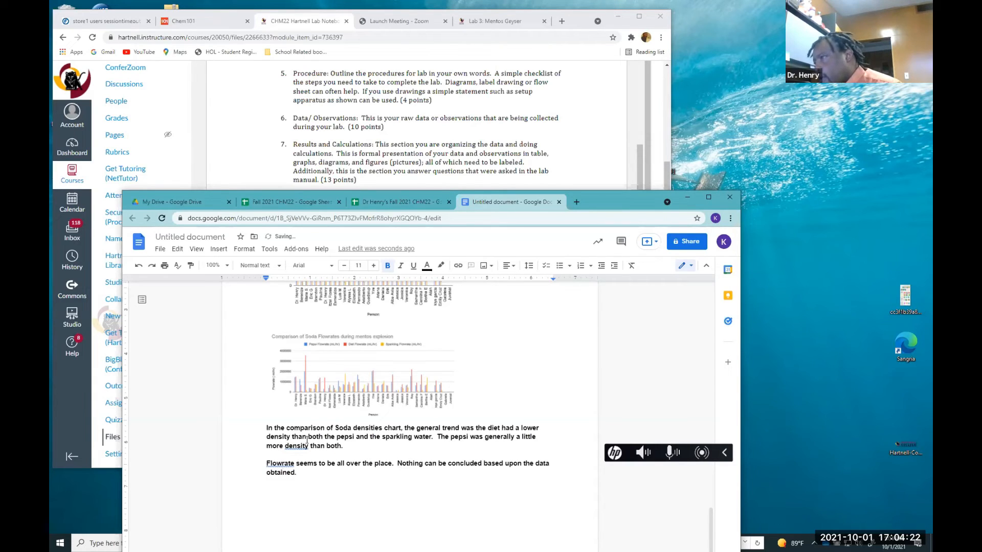
pyautogui.moveTo(265, 428); pyautogui.dragTo(357, 472)
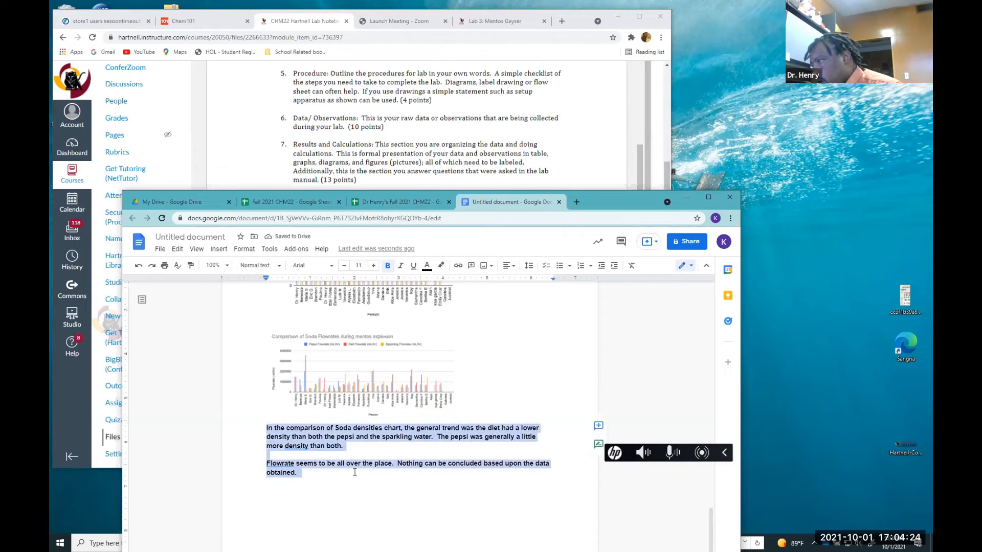
pyautogui.click(387, 265)
pyautogui.click(320, 479)
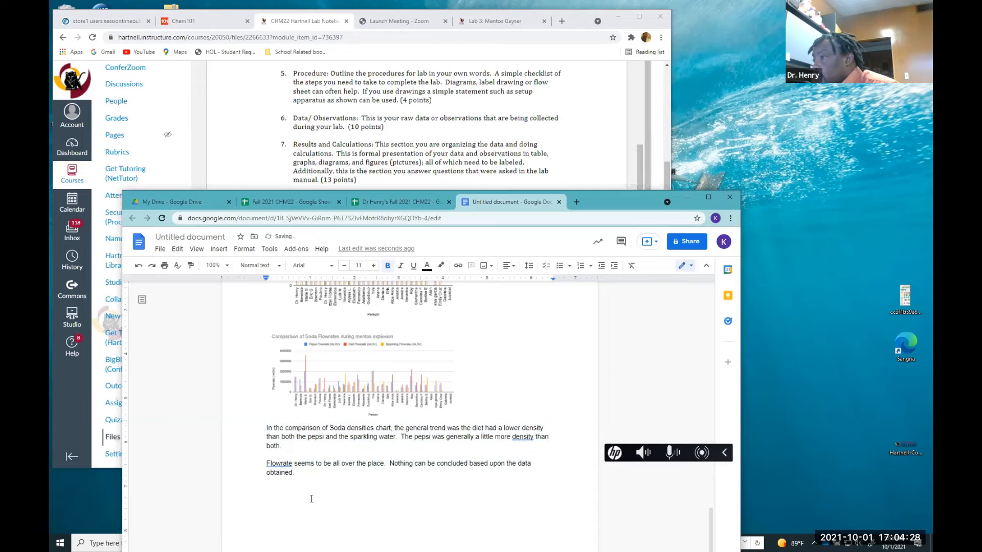
# Add a "Conclusion:" heading on a new line below the interpretation paragraphs
pyautogui.click(292, 468)
pyautogui.click(295, 508)
pyautogui.press('Return')
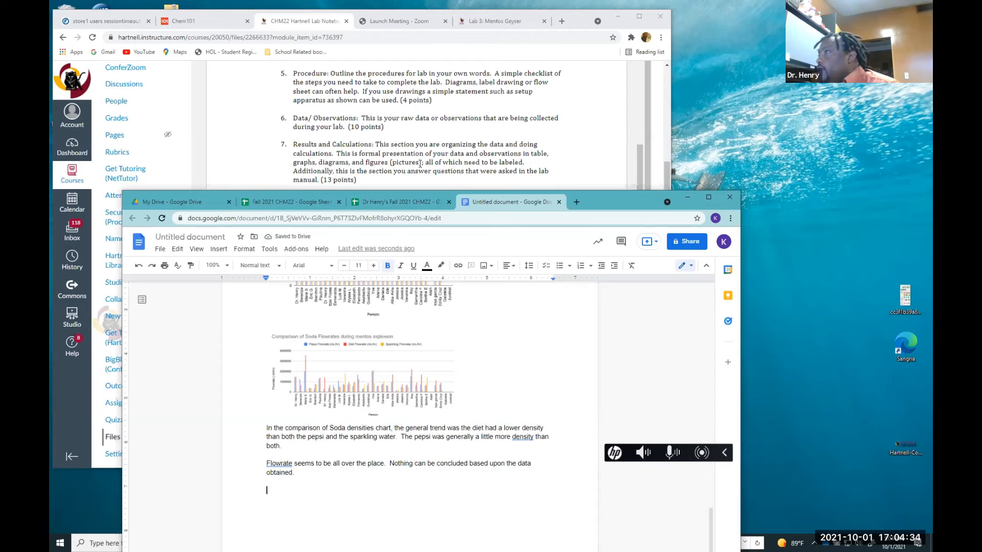
pyautogui.scroll(-2, 416, 179)
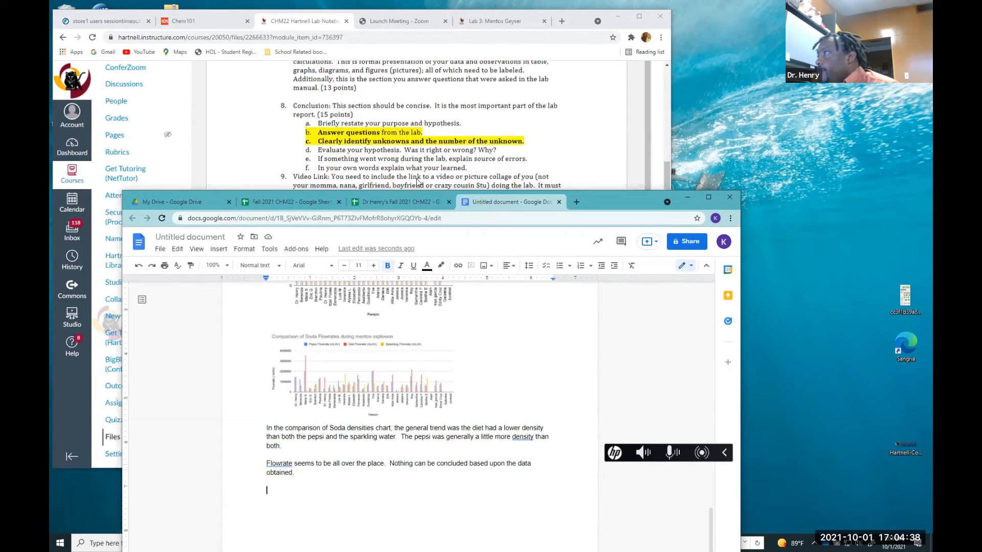
pyautogui.scroll(1, 416, 181)
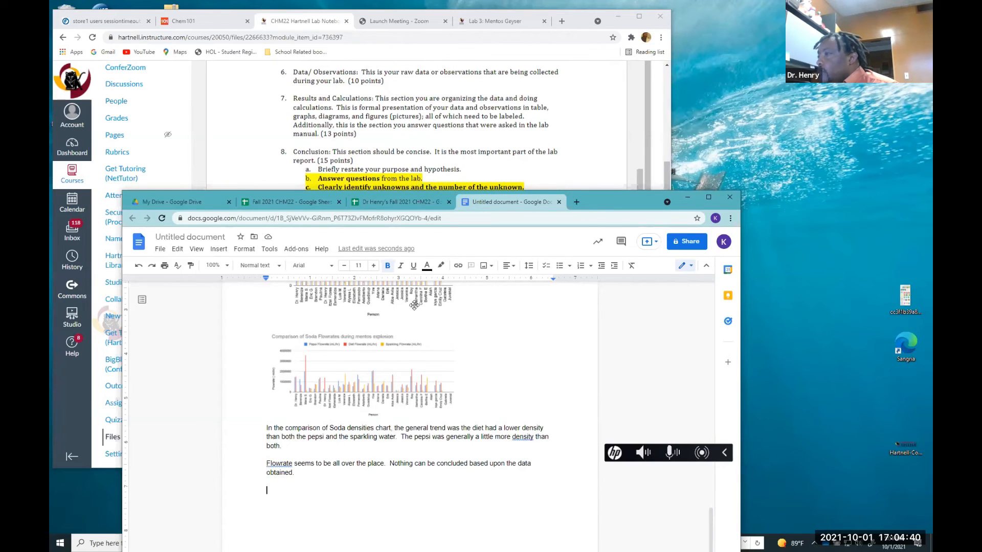
pyautogui.write('Con')
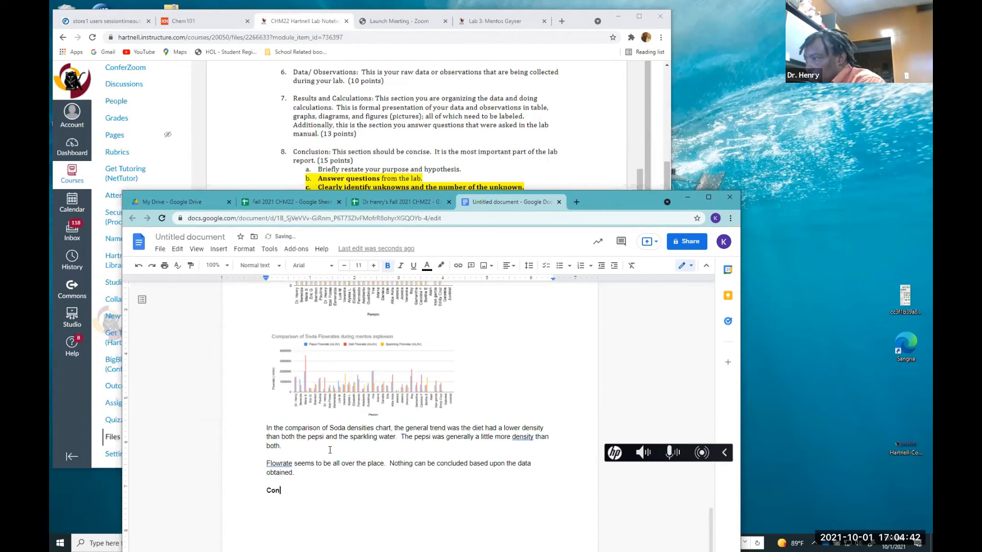
pyautogui.write('clusion:')
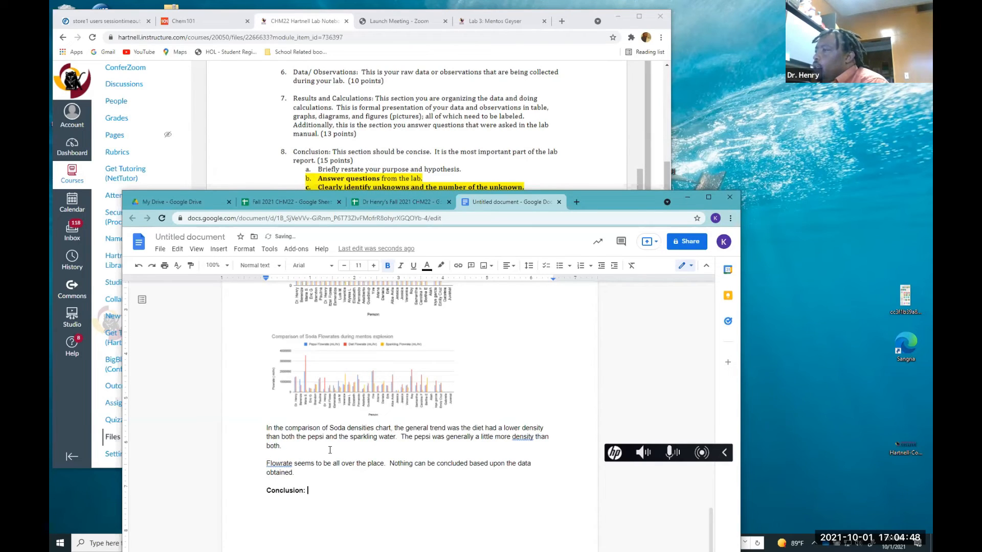
pyautogui.press('Return')
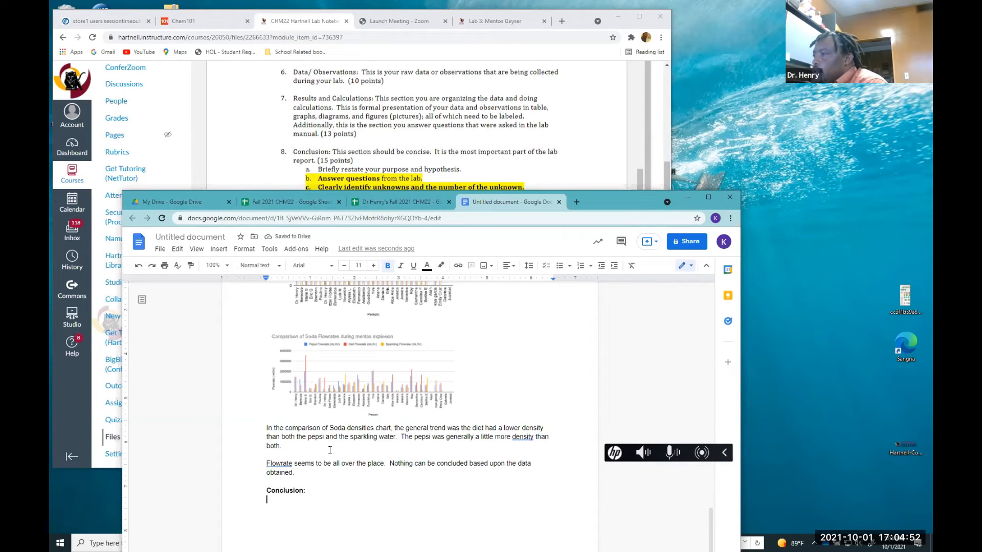
# Under the heading, write "The purpose of was to used scientific method to show how pepsi explodes higher than both sparkling water and diet."
pyautogui.write('The pur')
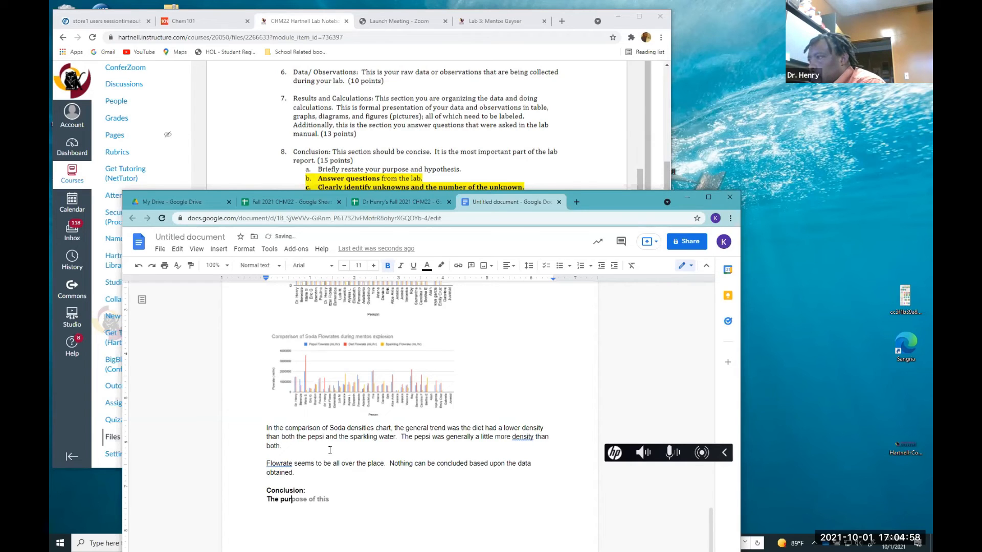
pyautogui.press('Tab')
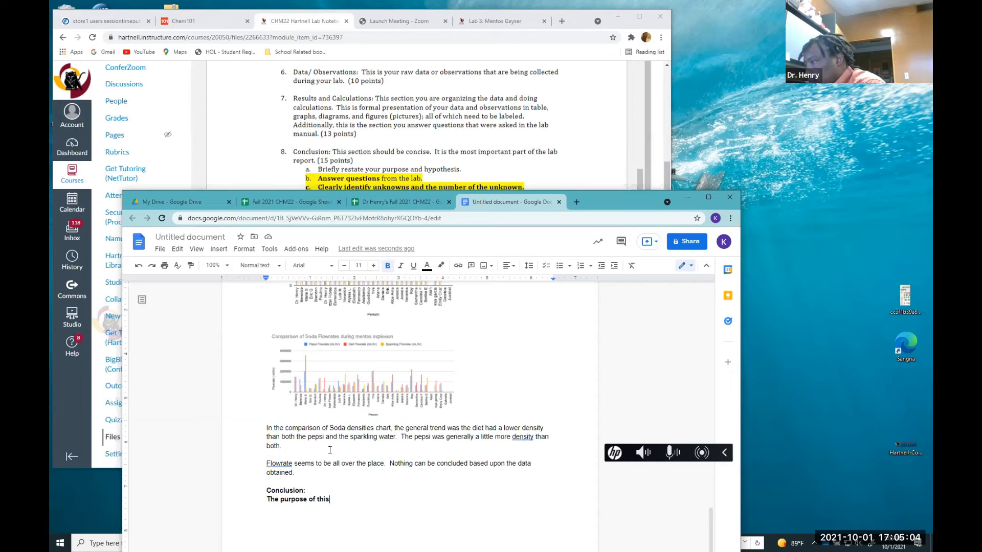
pyautogui.press('BackSpace')
pyautogui.press('BackSpace')
pyautogui.press('BackSpace')
pyautogui.press('BackSpace')
pyautogui.write('was to used')
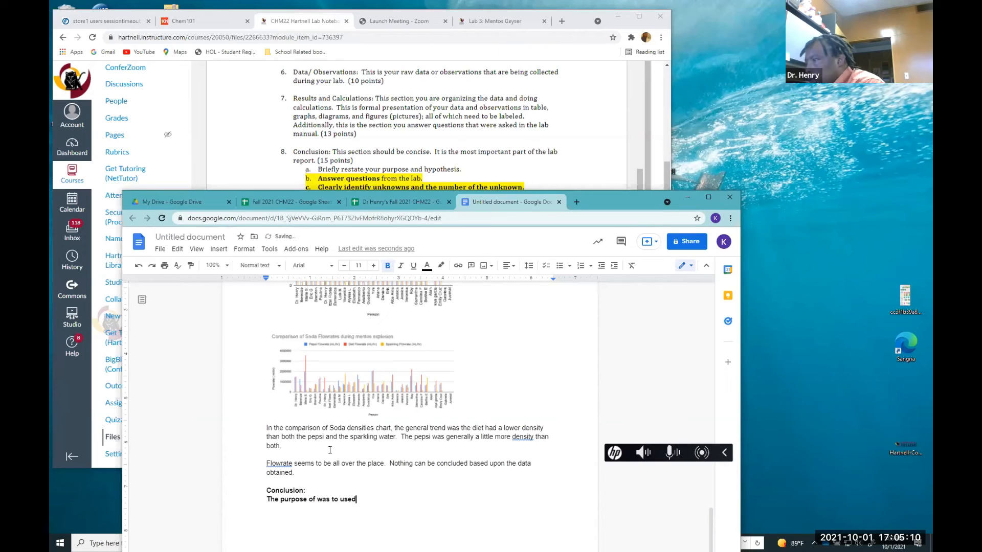
pyautogui.write('sci')
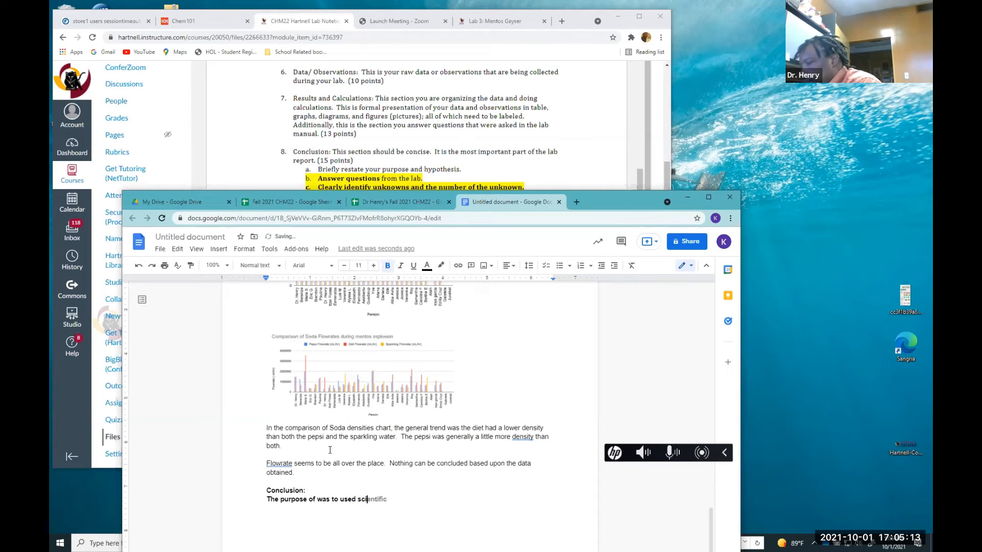
pyautogui.press('Tab')
pyautogui.write('method to show ')
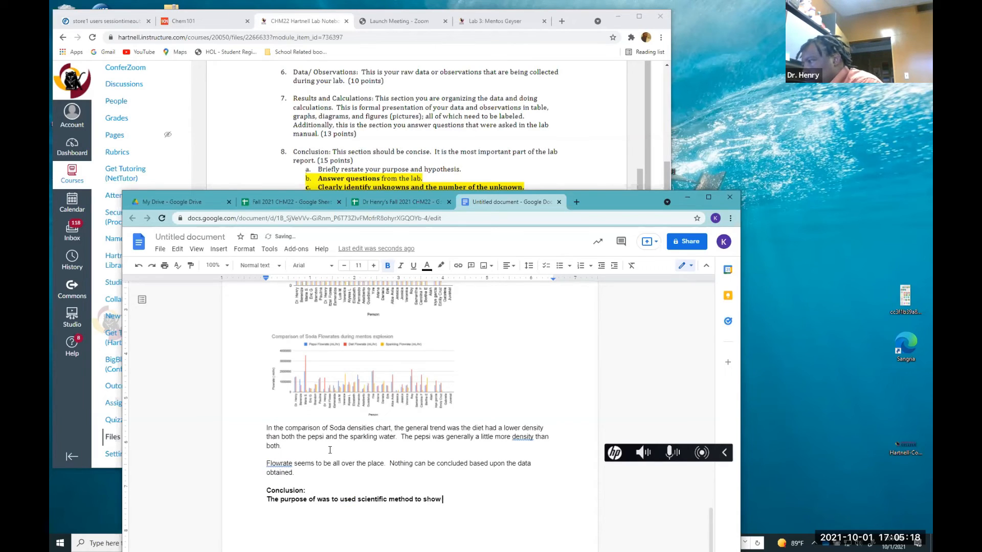
pyautogui.write('how pr')
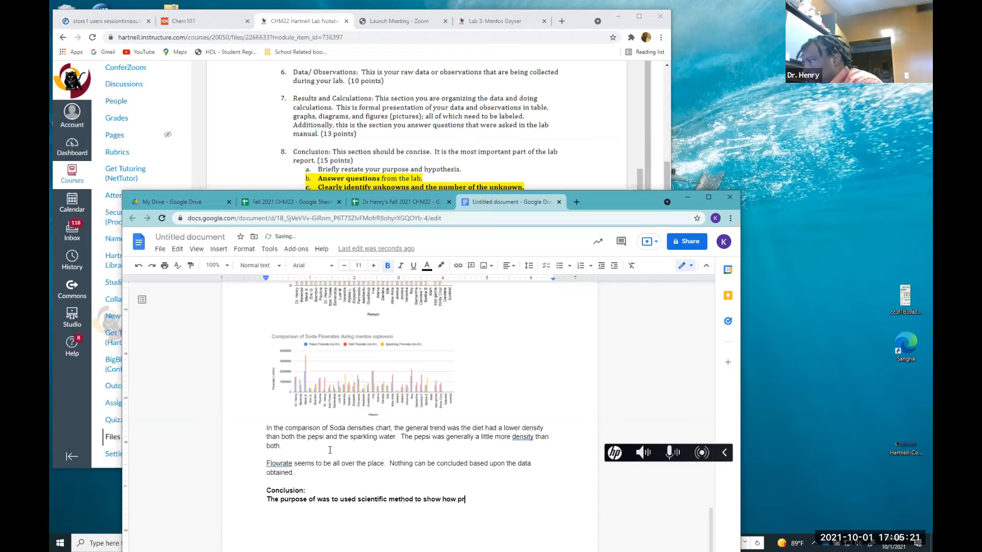
pyautogui.press('BackSpace')
pyautogui.write('epsi explo')
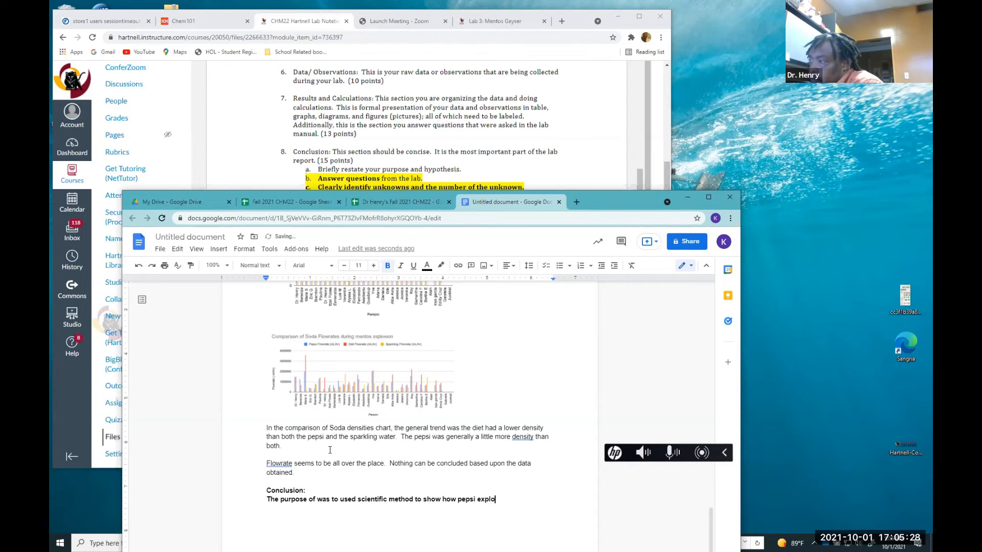
pyautogui.write('des ')
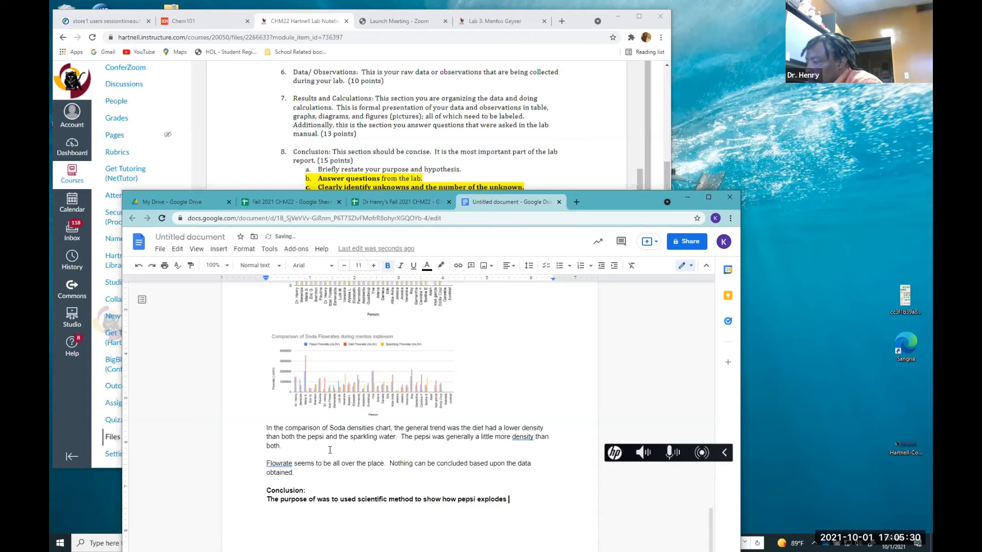
pyautogui.write('higher than')
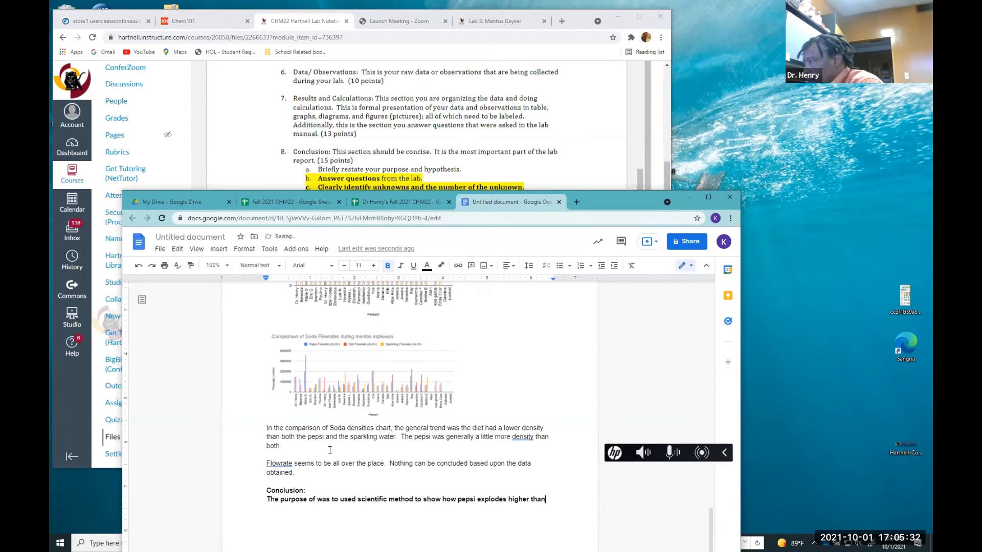
pyautogui.write(' both spar')
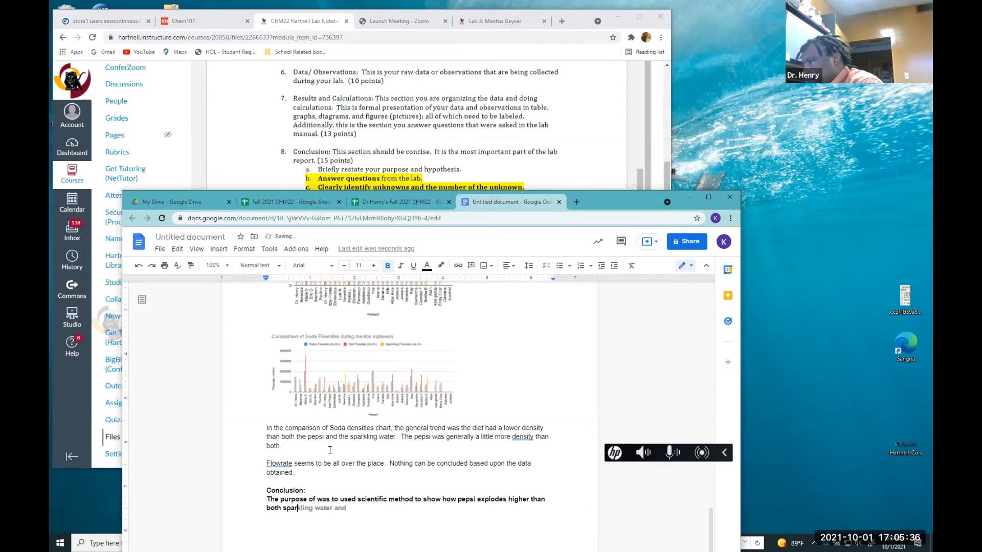
pyautogui.press('Tab')
pyautogui.write('diet.')
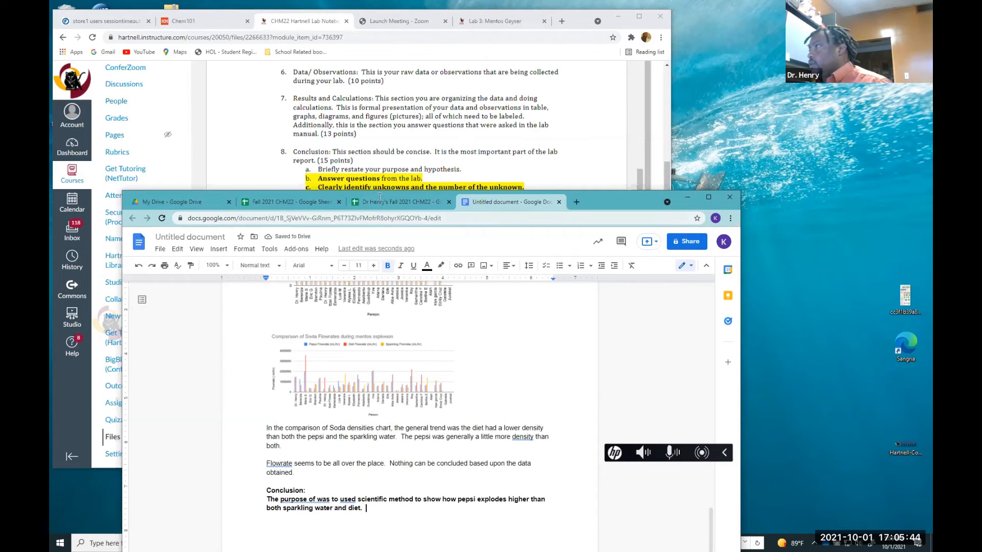
pyautogui.scroll(-1, 383, 180)
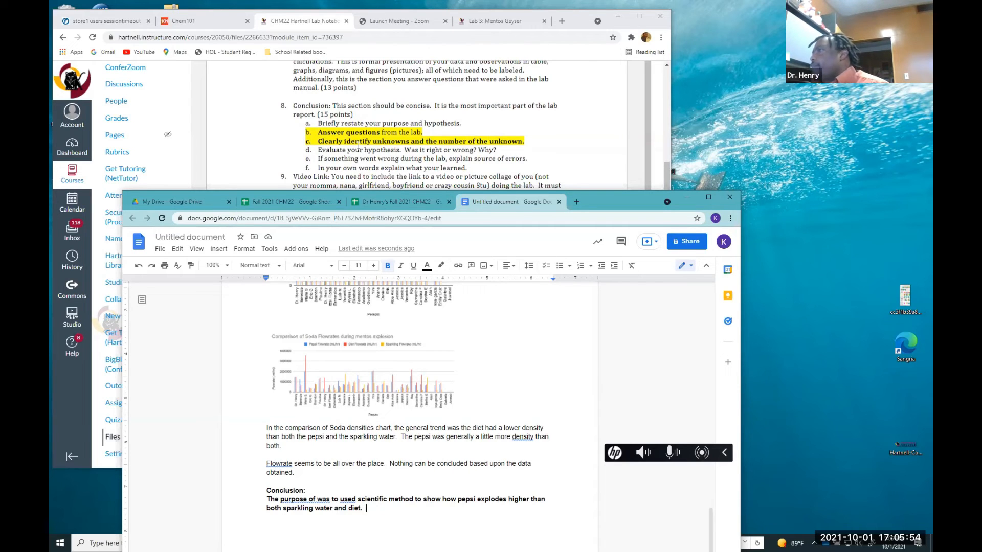
# Switch to the Lab 3: Mentos Geyser assignment page and read through the procedure and results-section requirements
pyautogui.click(519, 23)
pyautogui.scroll(-6, 446, 190)
pyautogui.scroll(-7, 447, 192)
pyautogui.scroll(-3, 447, 193)
pyautogui.scroll(-1, 446, 194)
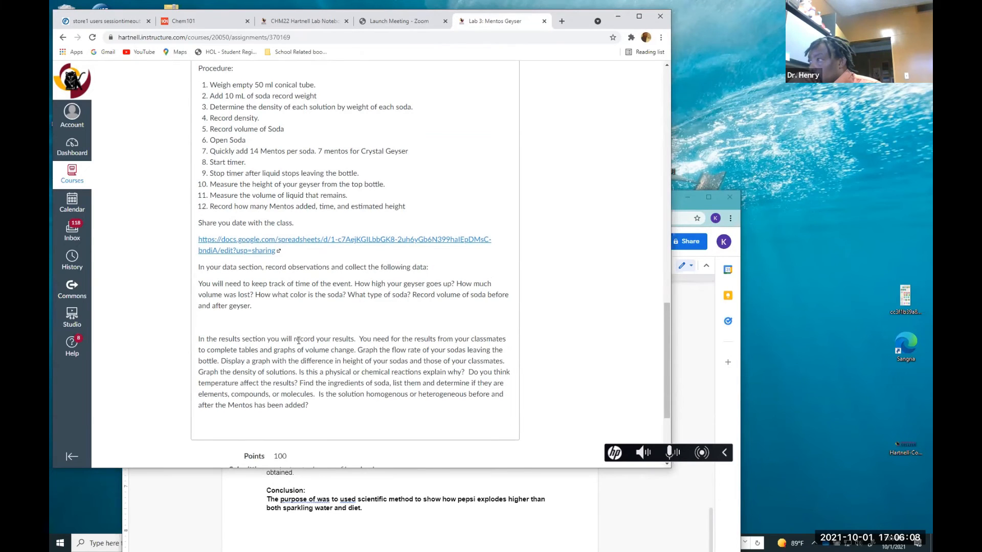
pyautogui.scroll(-1, 298, 341)
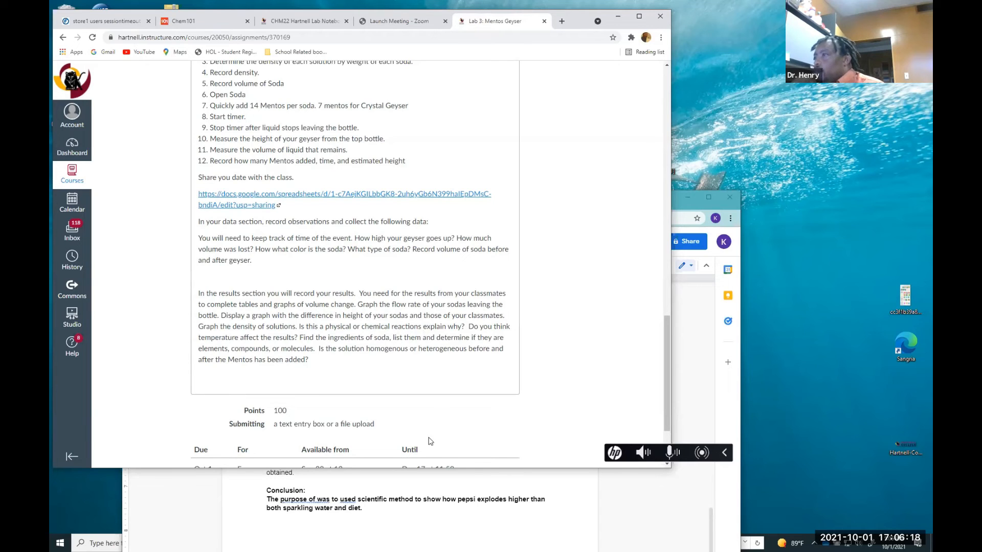
# In the conclusion sentence, insert "lab" after "purpose of" and change "used" to "use"
pyautogui.click(379, 507)
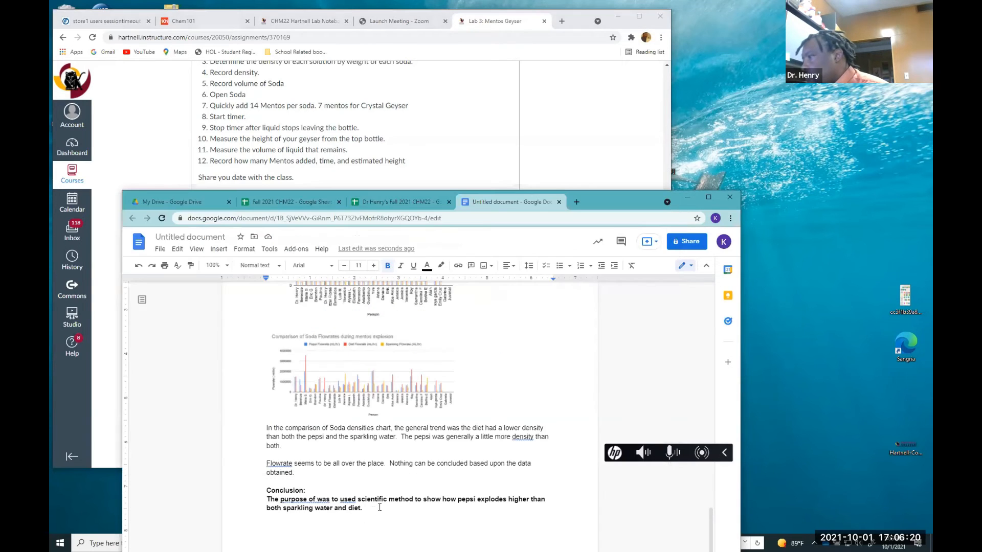
pyautogui.click(318, 501)
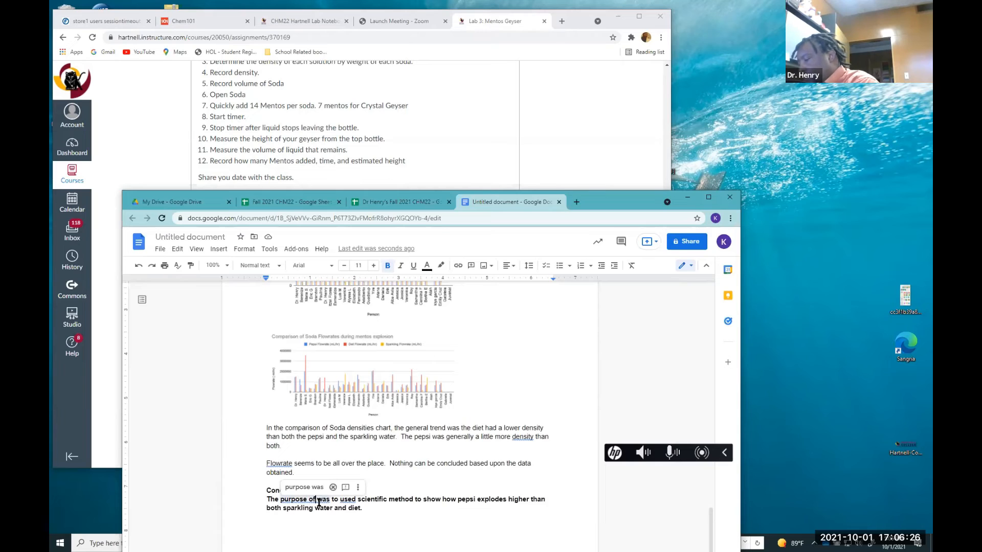
pyautogui.write('lab')
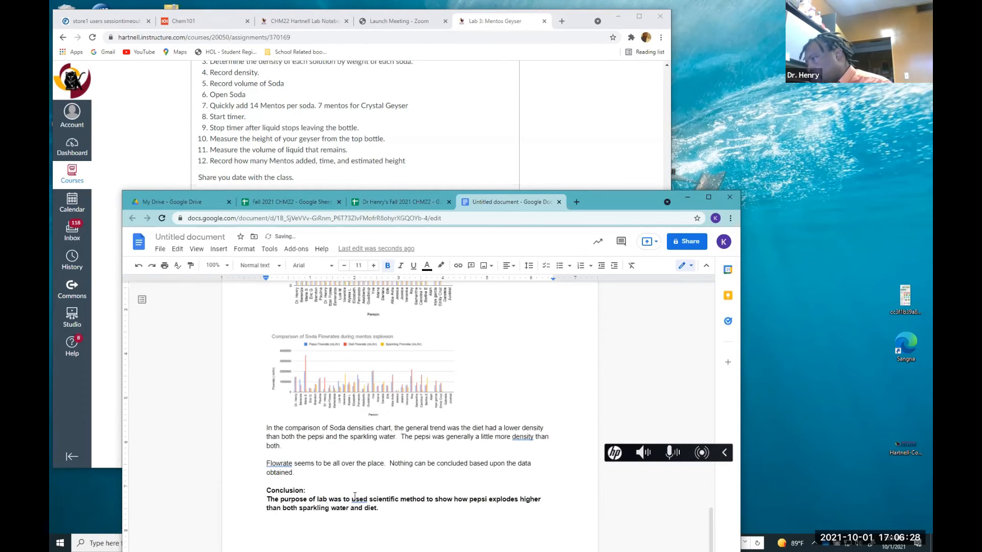
pyautogui.click(368, 499)
pyautogui.press('BackSpace')
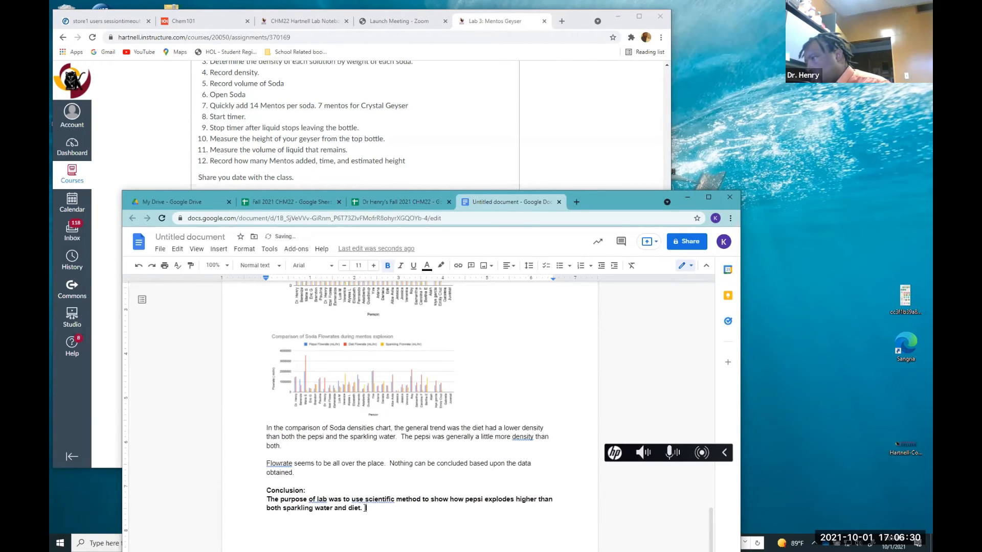
# Insert "the" before "lab" and apply the spelling suggestion so it reads "The purpose of the lab"
pyautogui.click(317, 500)
pyautogui.write('the')
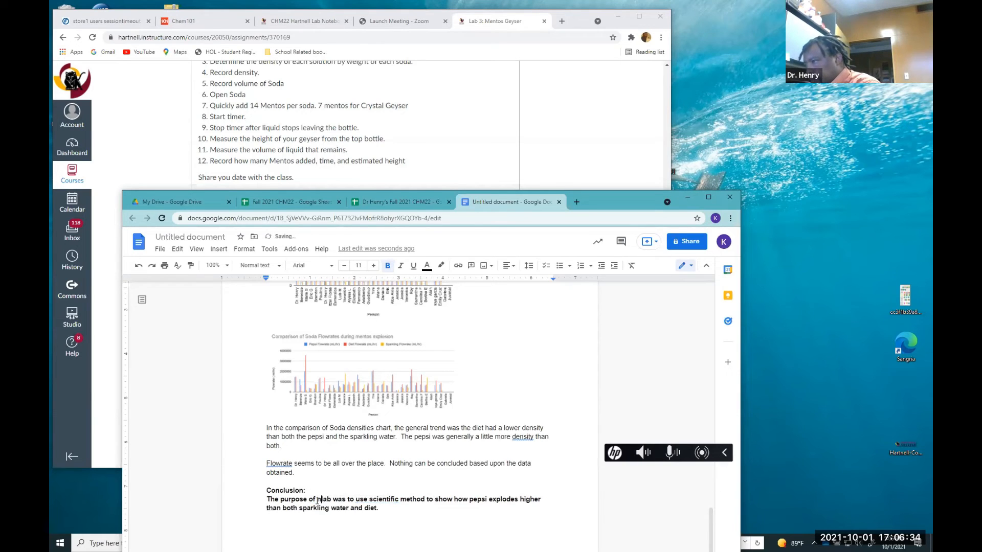
pyautogui.press('BackSpace')
pyautogui.press('BackSpace')
pyautogui.press('BackSpace')
pyautogui.write('the')
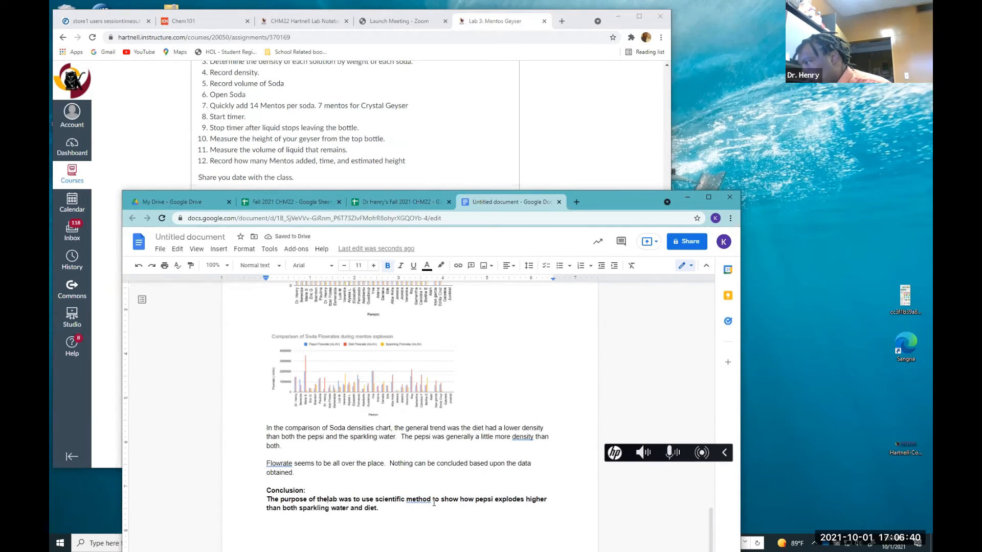
pyautogui.click(403, 509)
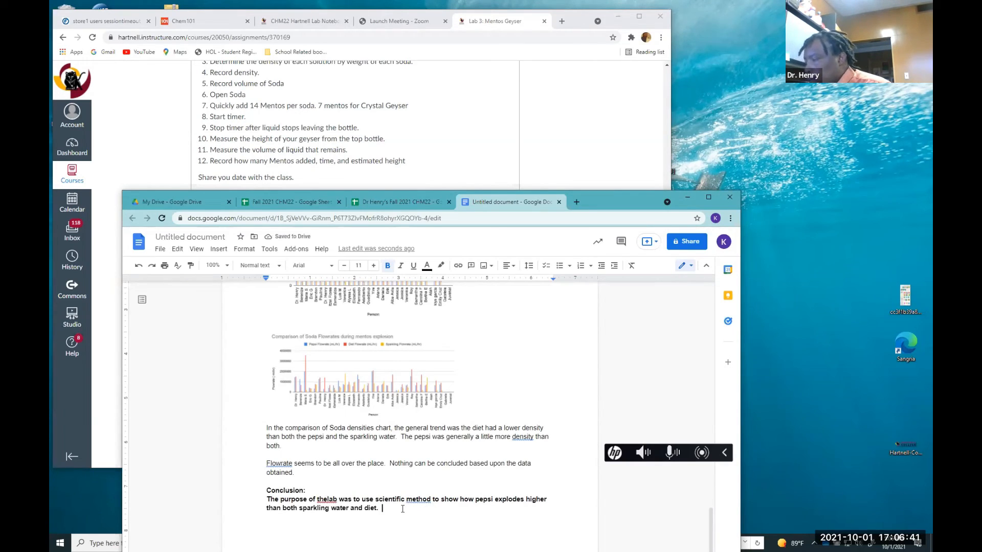
pyautogui.click(324, 501)
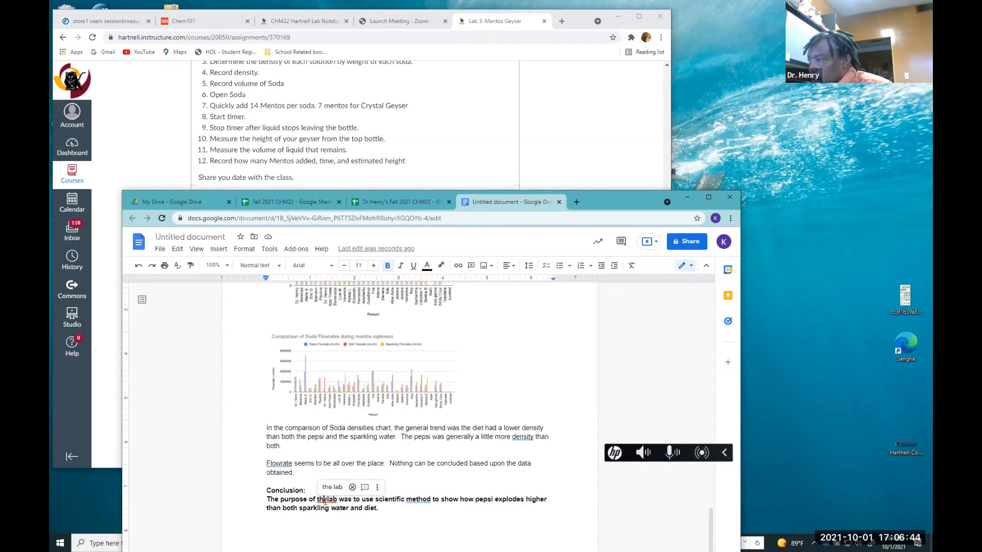
pyautogui.click(332, 487)
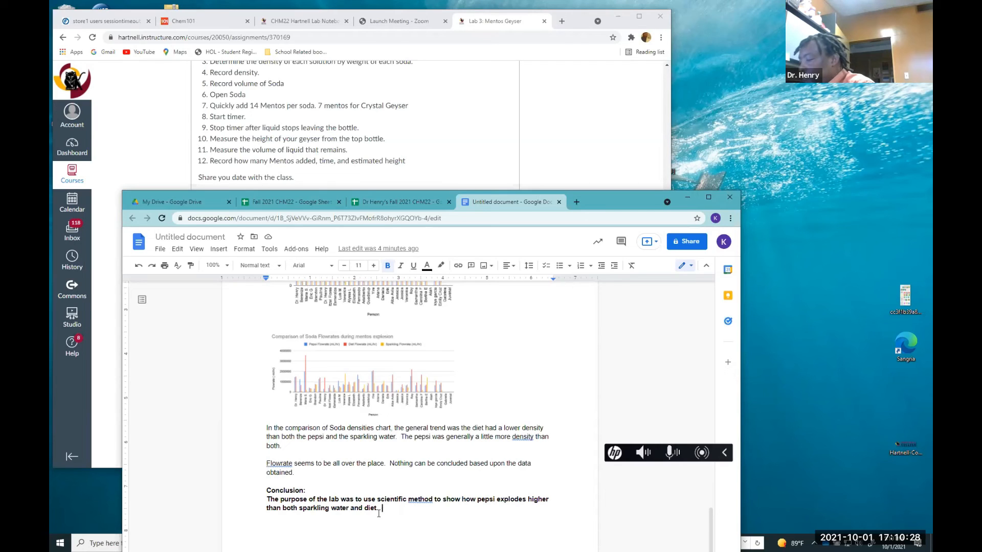
# Add a new sentence after the purpose statement beginning "The experiment showed us that"
pyautogui.write('The experiment')
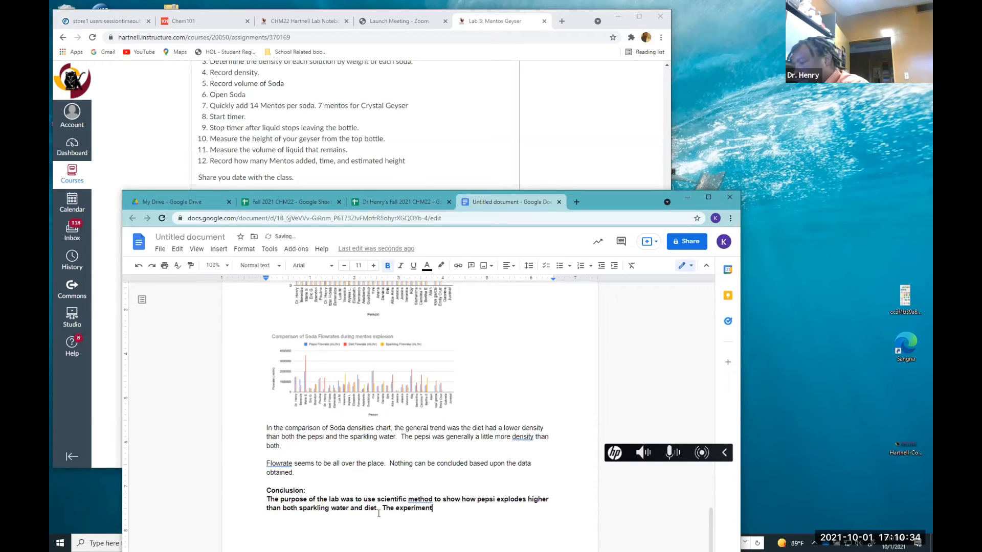
pyautogui.write(' showed us  that')
pyautogui.press('BackSpace')
pyautogui.press('BackSpace')
pyautogui.press('BackSpace')
pyautogui.press('BackSpace')
pyautogui.press('BackSpace')
pyautogui.write('that ')
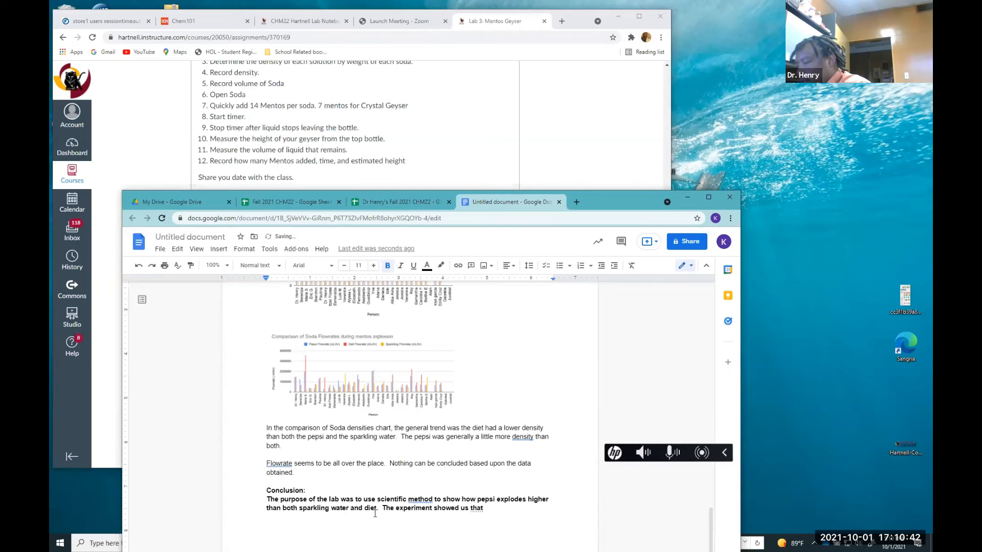
pyautogui.write('the reaction a ')
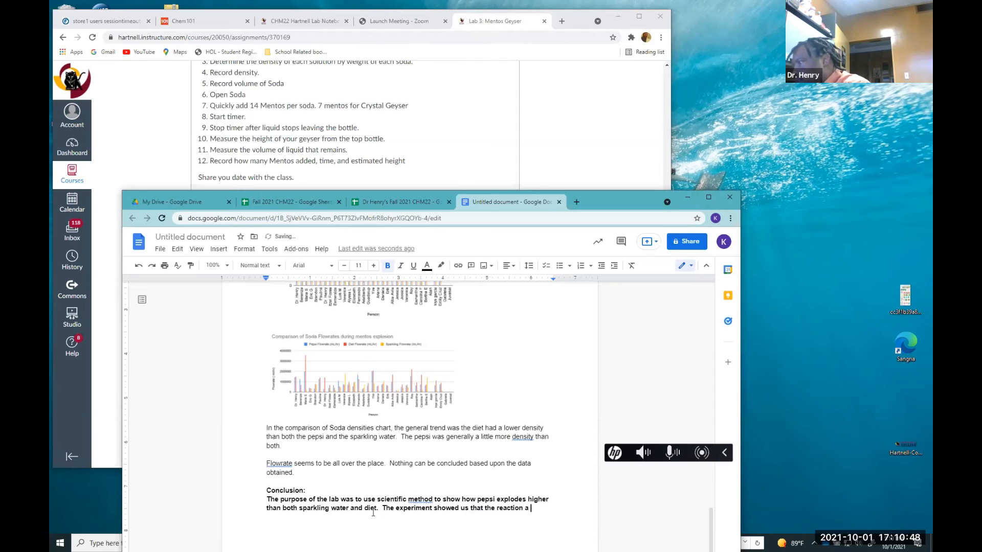
pyautogui.write('ph')
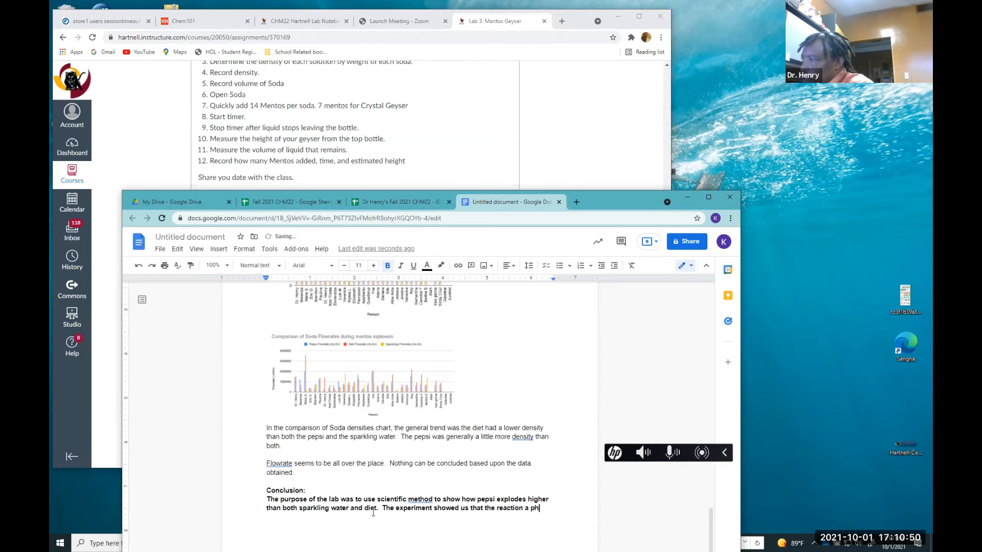
pyautogui.write('y')
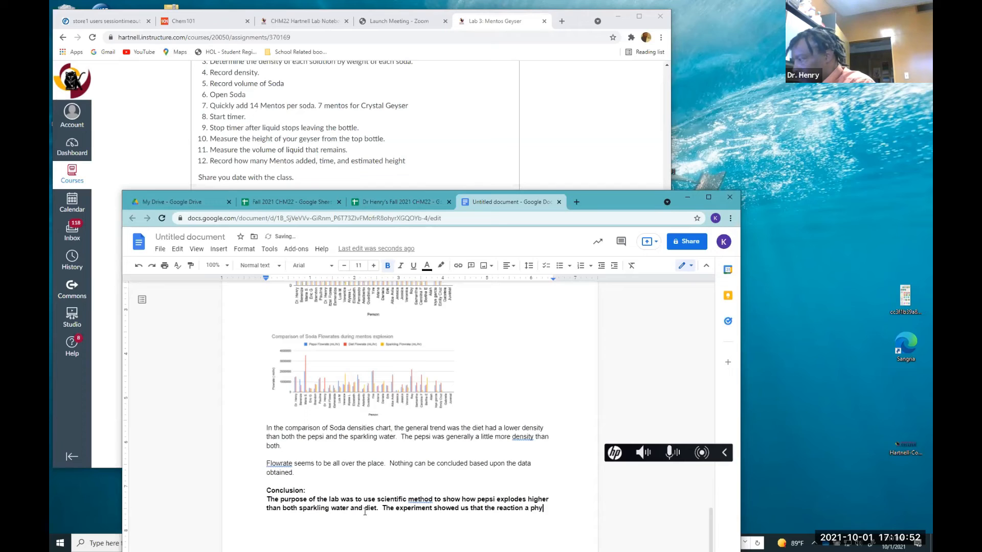
pyautogui.write('sical o')
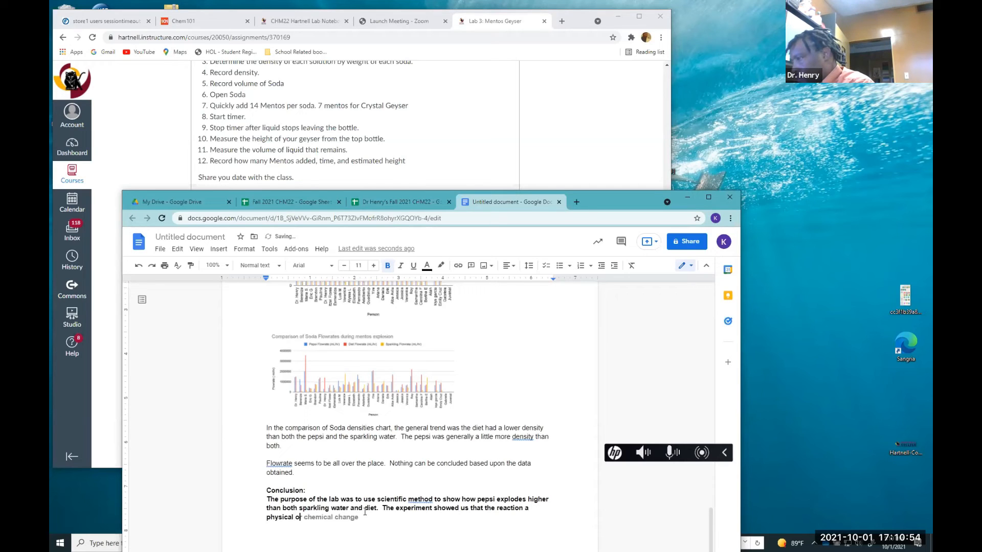
pyautogui.write('ne rather a')
# Continue the sentence with "the reaction a physical one rather than a chemical."
pyautogui.press('BackSpace')
pyautogui.write('tha')
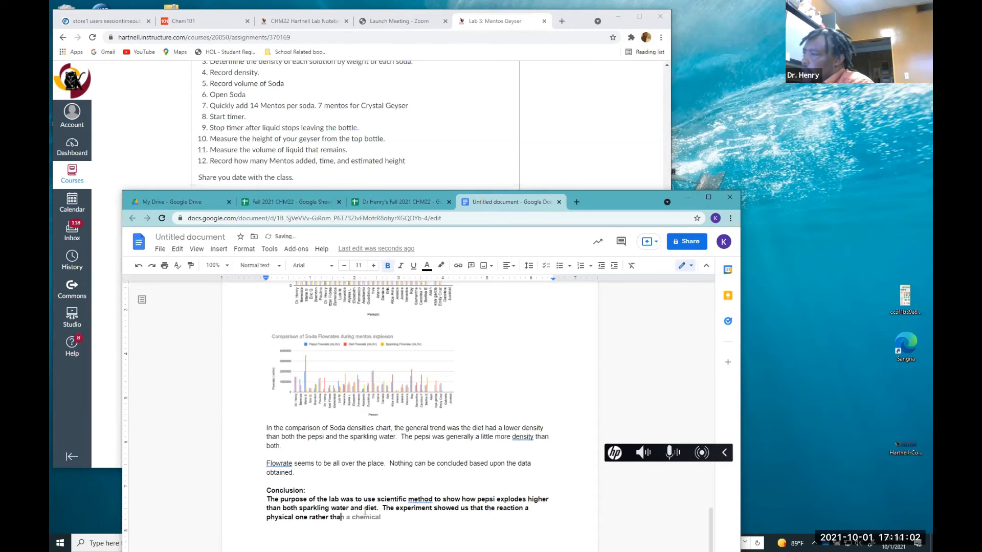
pyautogui.press('Tab')
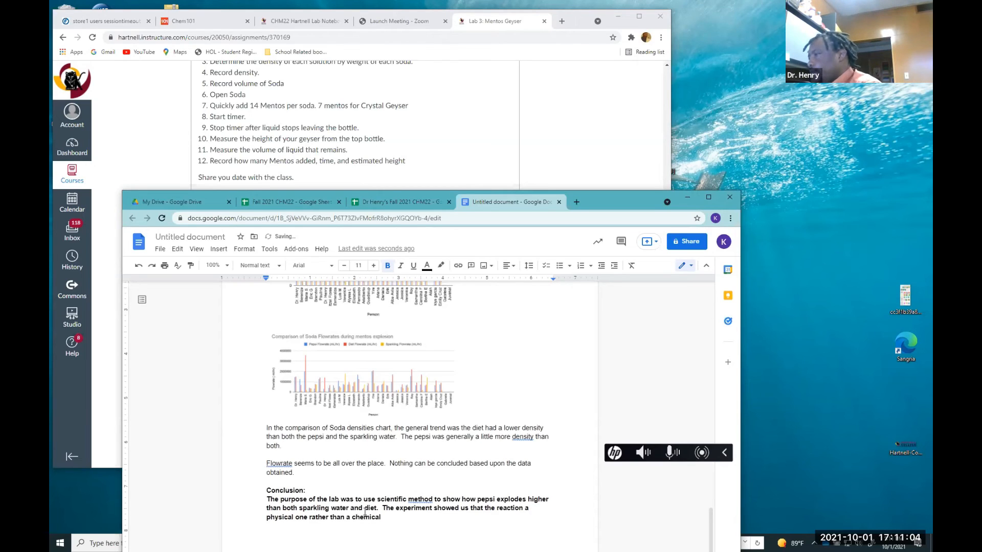
pyautogui.write('.')
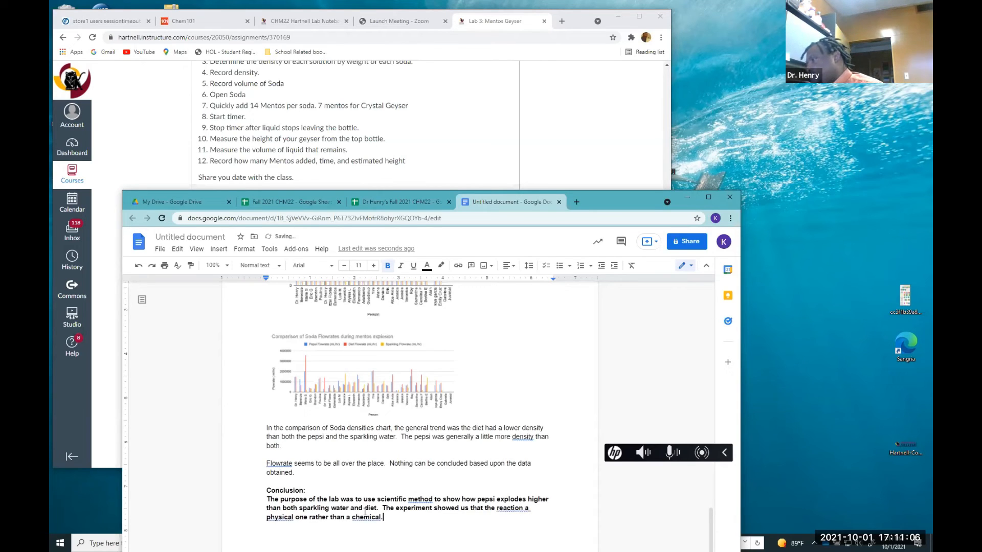
# Reword the ending to "the reaction was physical rather than a chemical."
pyautogui.click(309, 517)
pyautogui.press('BackSpace')
pyautogui.press('BackSpace')
pyautogui.press('BackSpace')
pyautogui.press('BackSpace')
pyautogui.press('BackSpace')
pyautogui.press('BackSpace')
pyautogui.press('BackSpace')
pyautogui.click(293, 517)
pyautogui.click(340, 517)
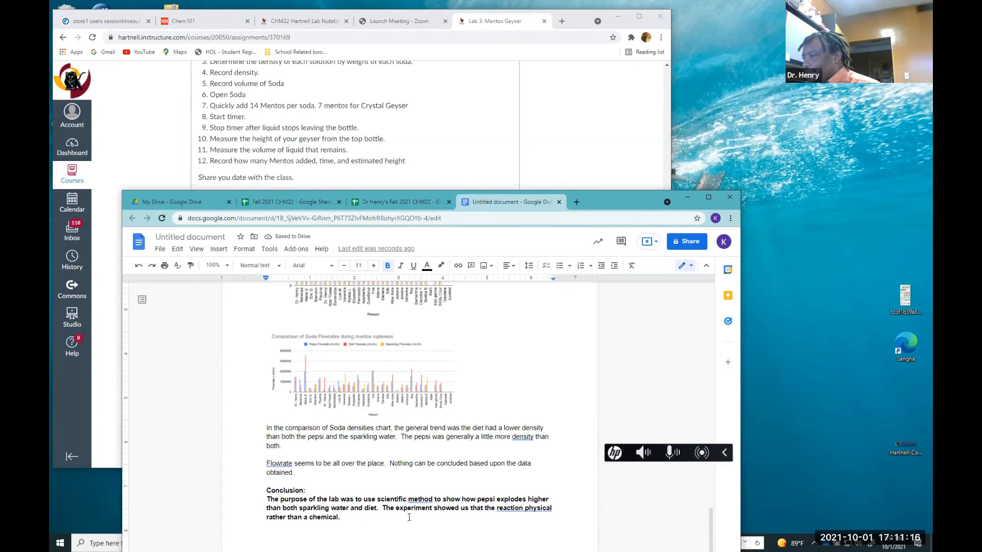
pyautogui.click(523, 509)
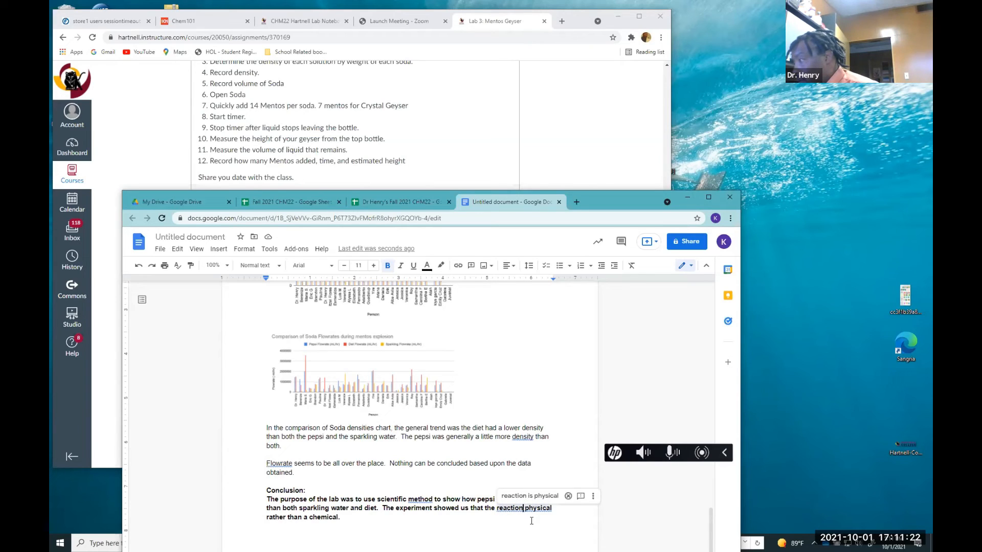
pyautogui.write('wa')
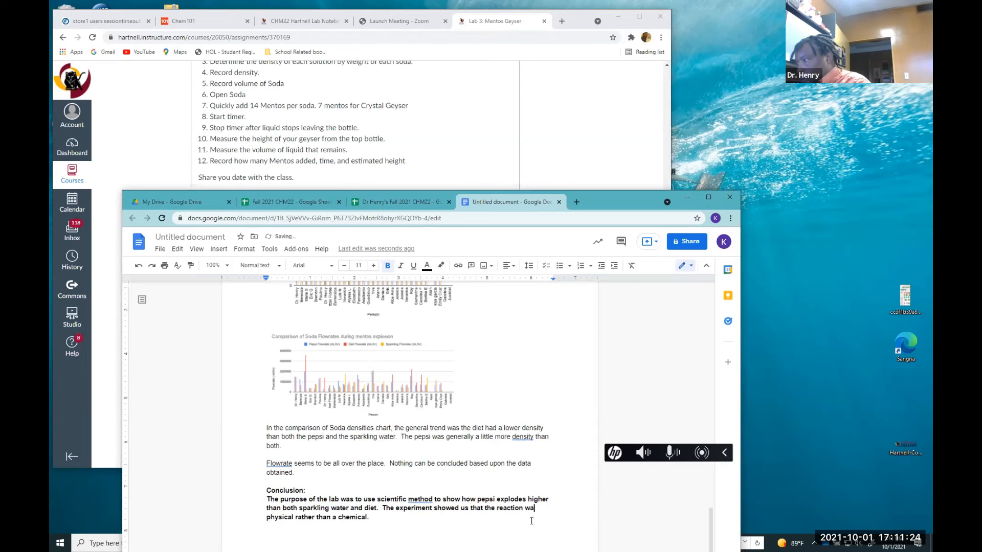
pyautogui.write('s to')
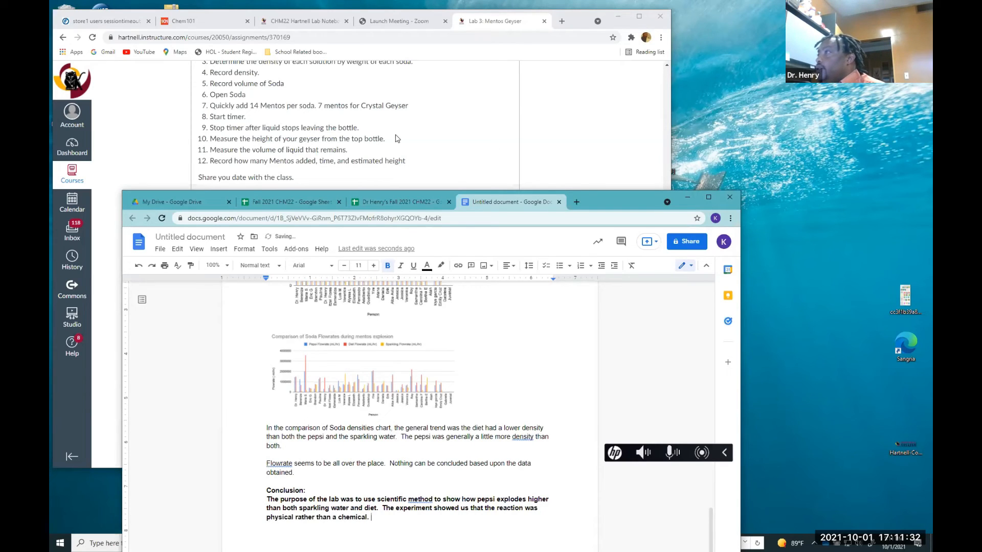
# Review the assignment's results questions and the height, density and flowrate charts in the report
pyautogui.scroll(-2, 397, 139)
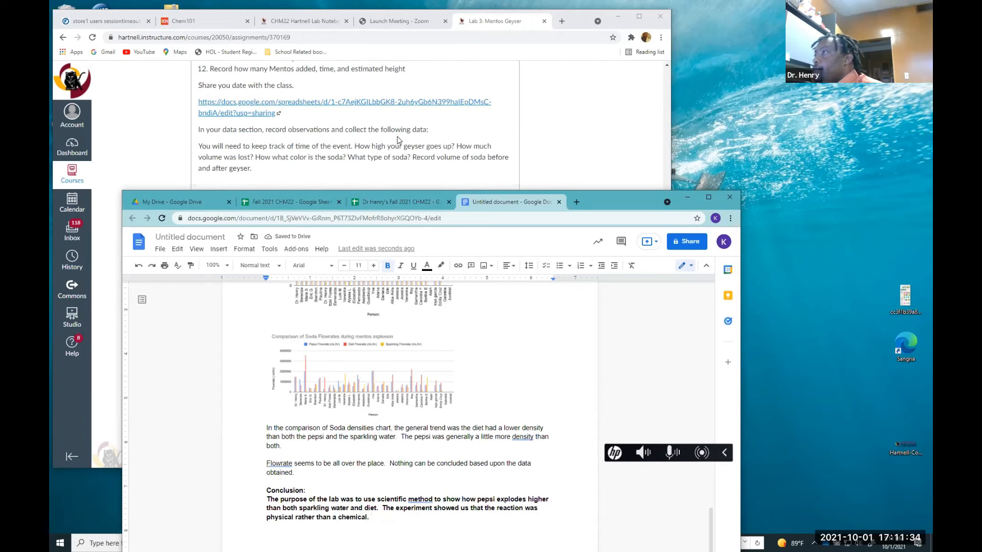
pyautogui.scroll(-1, 398, 146)
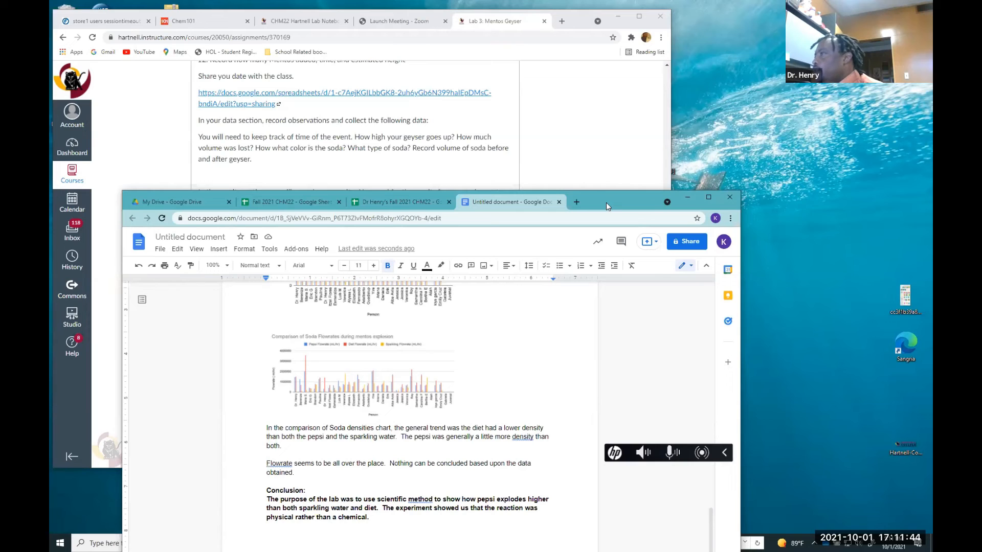
pyautogui.moveTo(606, 202); pyautogui.dragTo(585, 289)
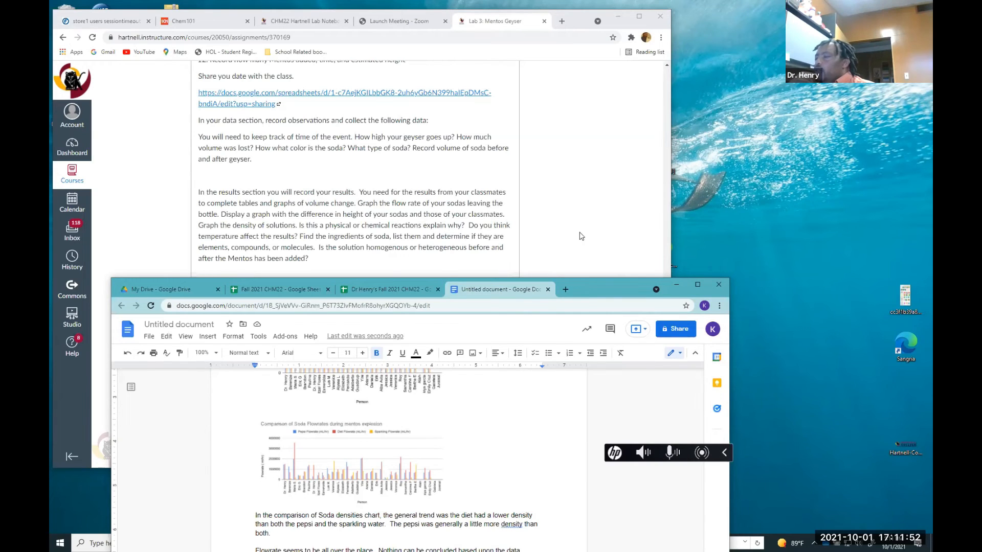
pyautogui.moveTo(588, 278); pyautogui.dragTo(582, 214)
pyautogui.scroll(3, 539, 321)
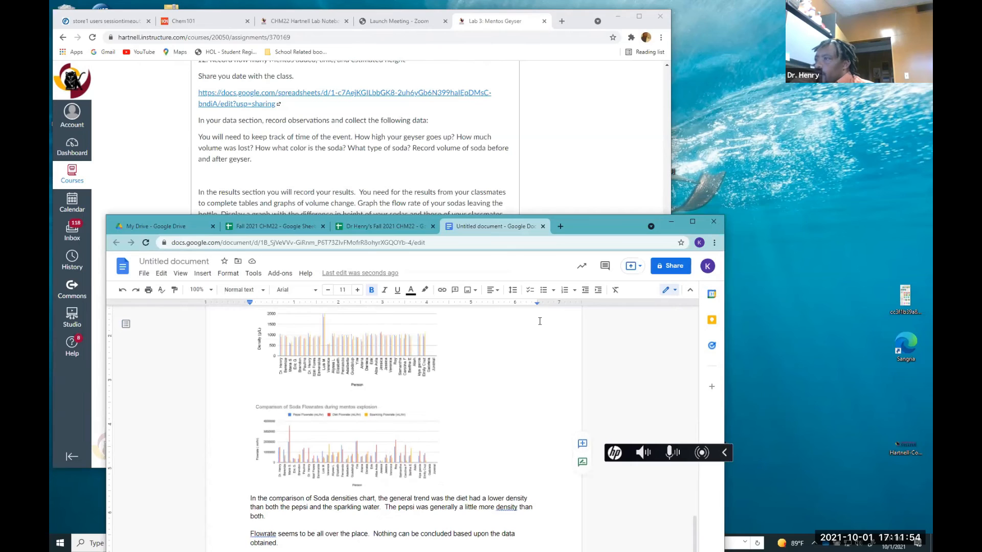
pyautogui.scroll(3, 539, 321)
pyautogui.scroll(-1, 539, 322)
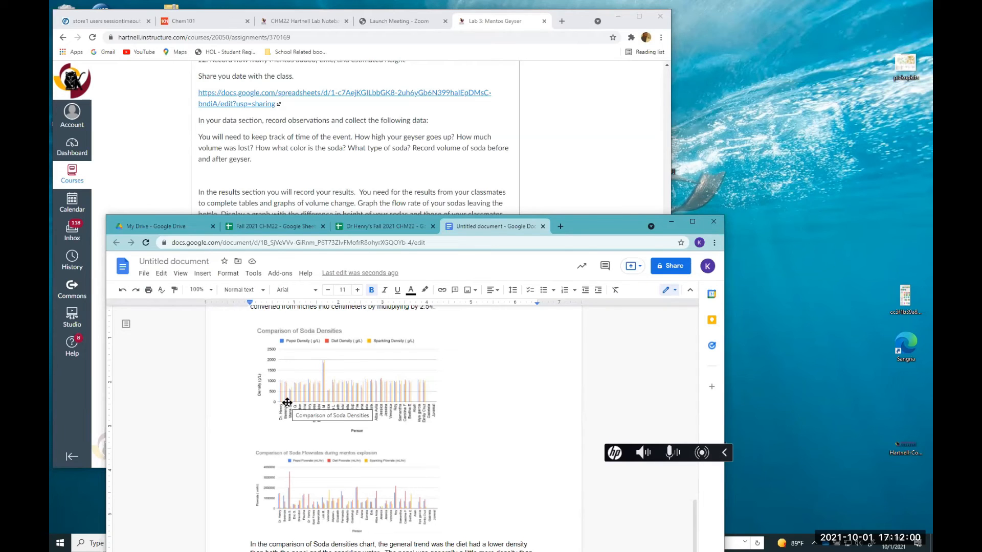
pyautogui.scroll(5, 287, 402)
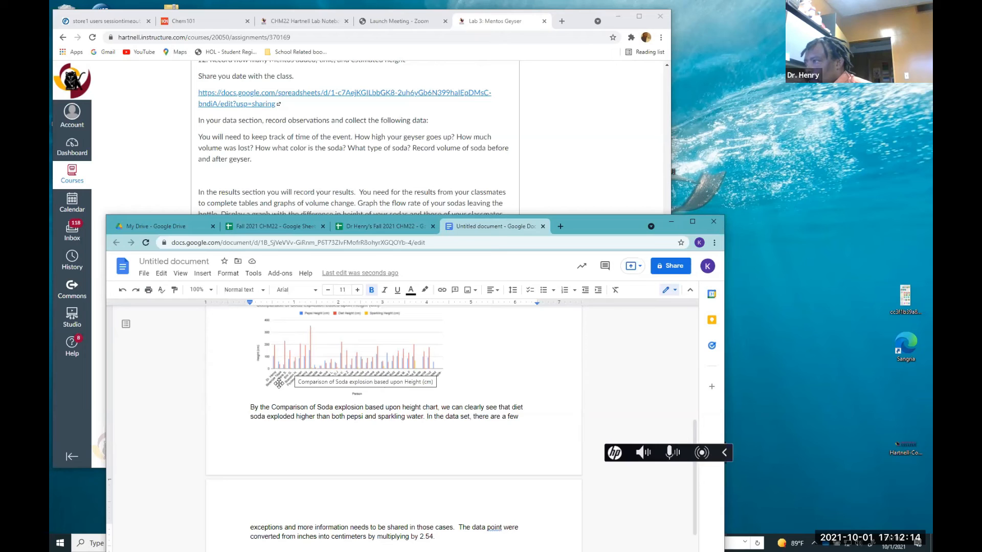
pyautogui.scroll(-4, 289, 375)
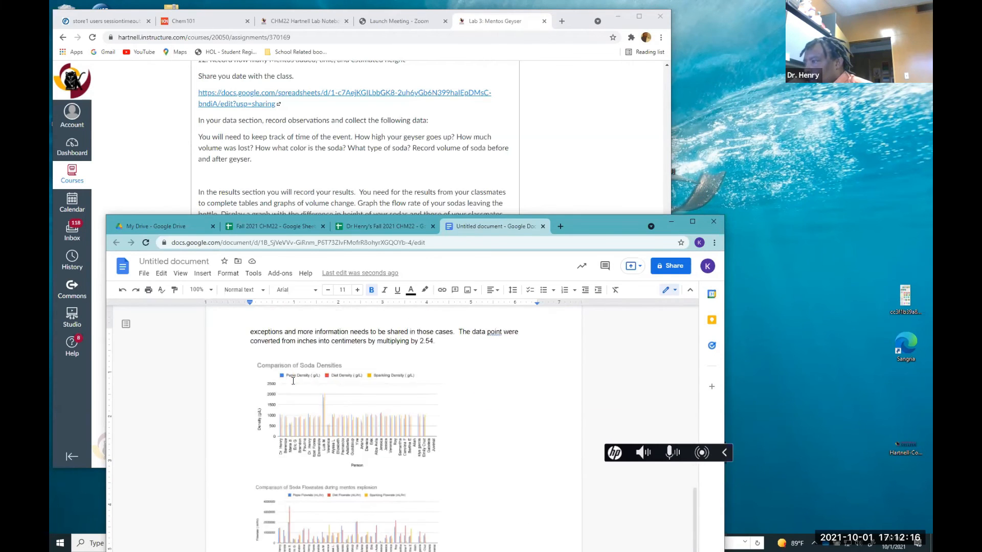
pyautogui.scroll(-3, 291, 380)
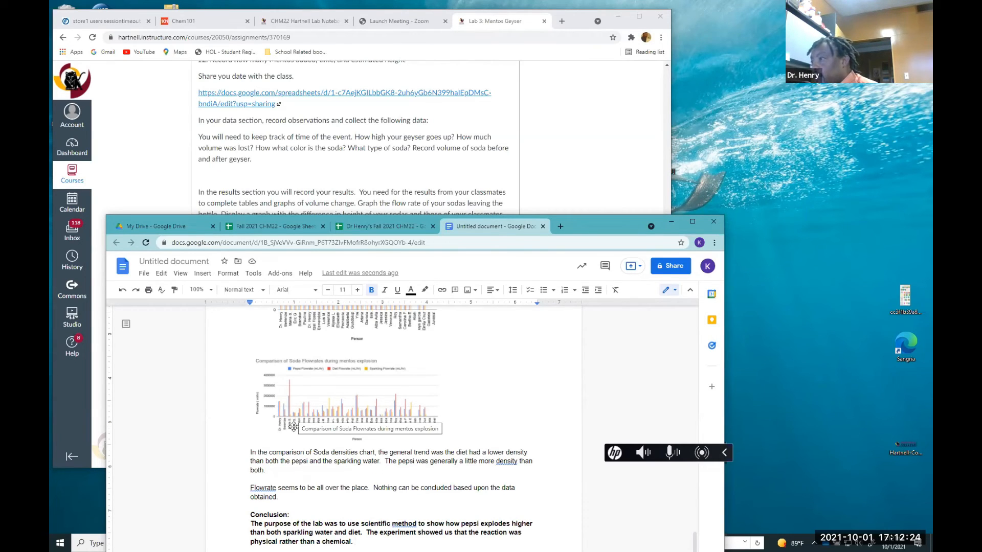
pyautogui.scroll(1, 293, 426)
pyautogui.scroll(-1, 294, 426)
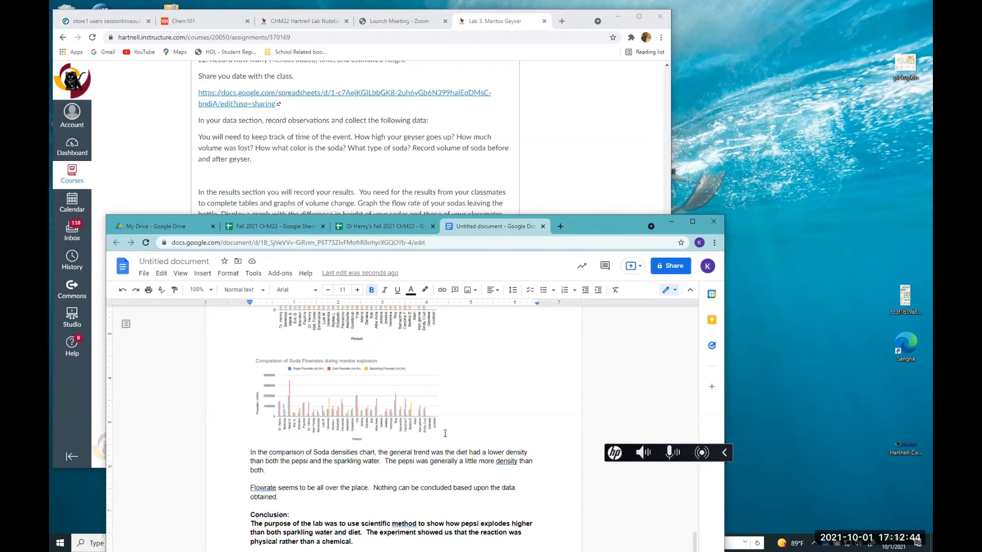
# Continue the conclusion with "No, I don't temperature would have an effect on the"
pyautogui.write('No')
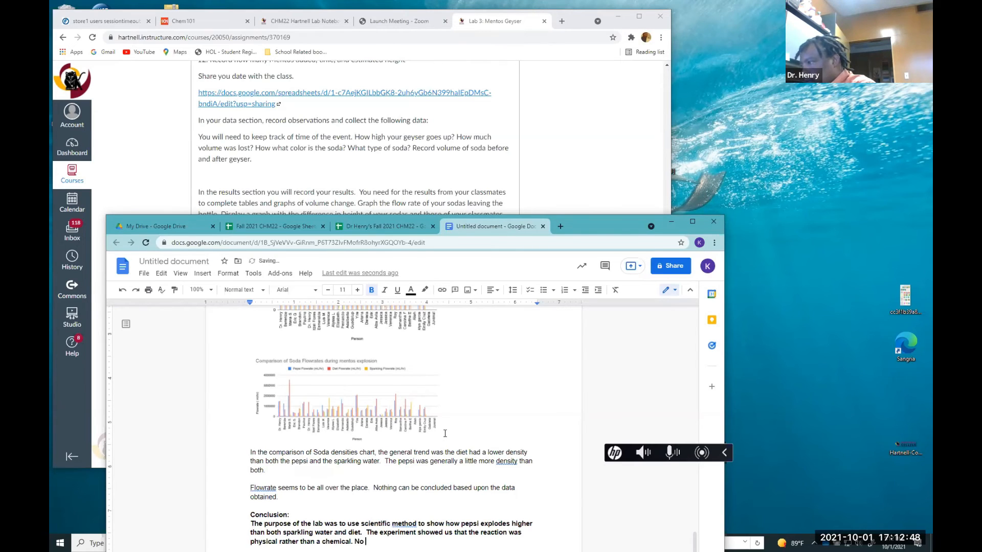
pyautogui.write(', ')
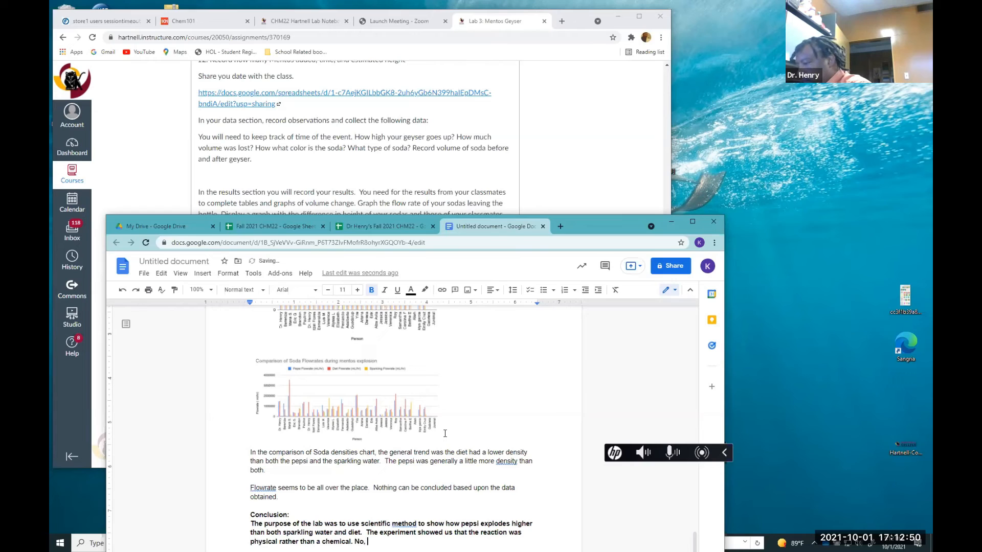
pyautogui.write('I don')
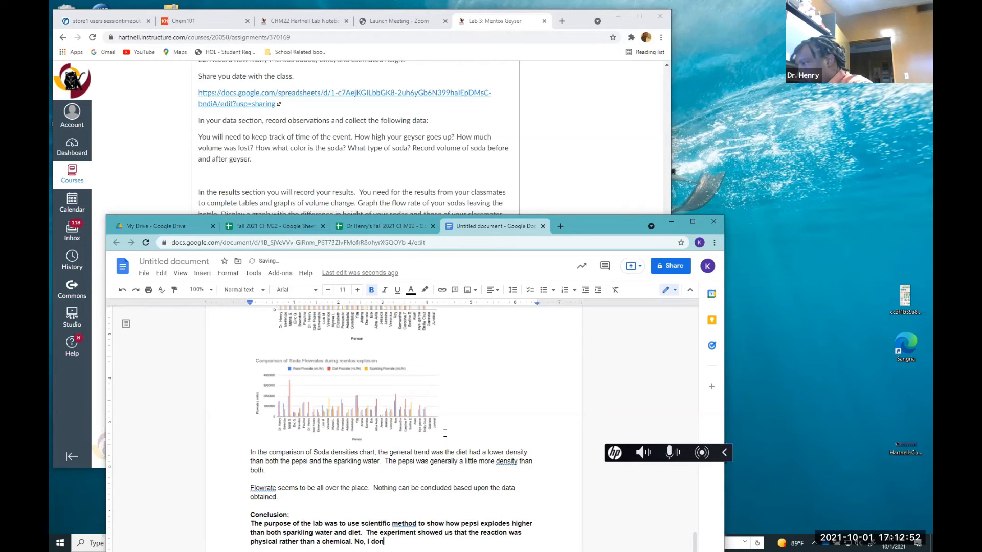
pyautogui.write("'t ")
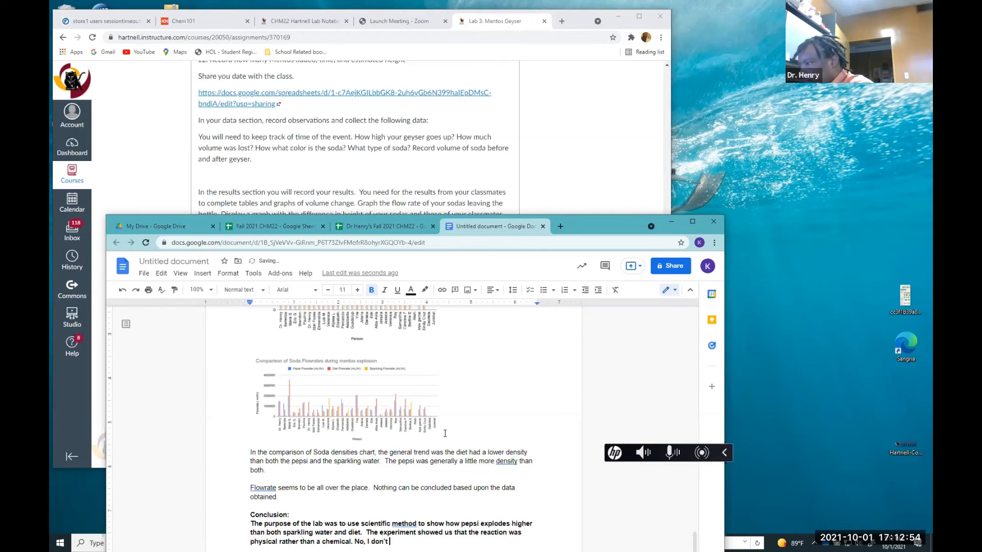
pyautogui.write('temper')
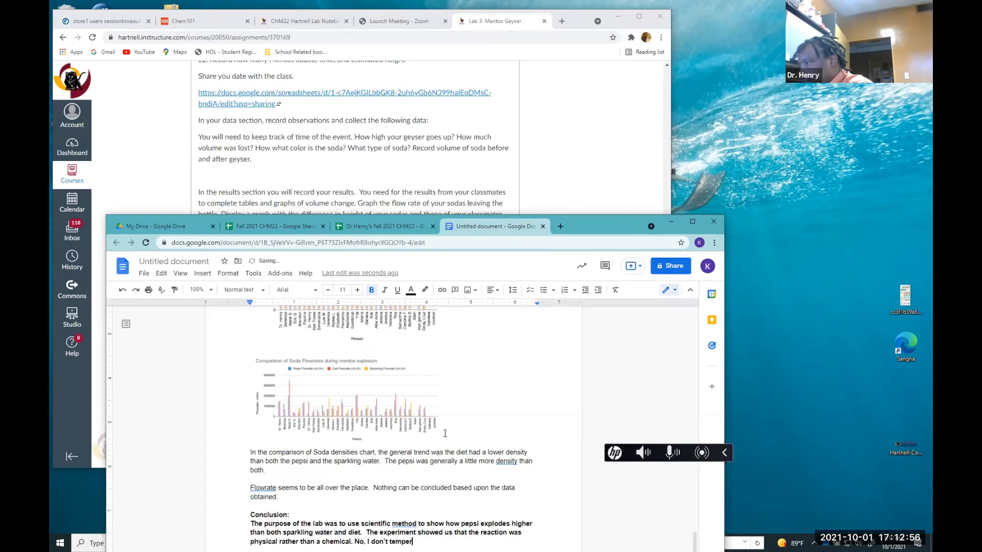
pyautogui.write('ature w')
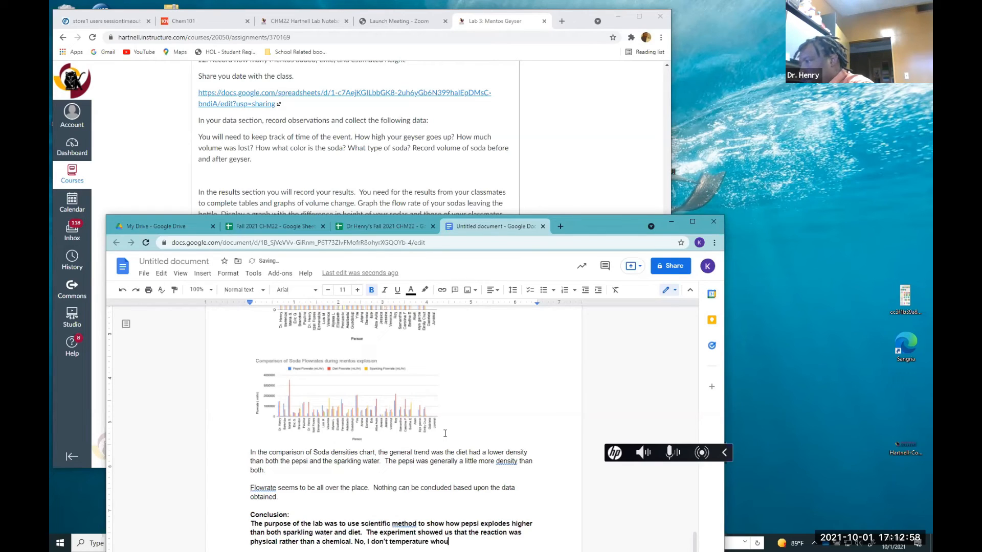
pyautogui.write('ould h')
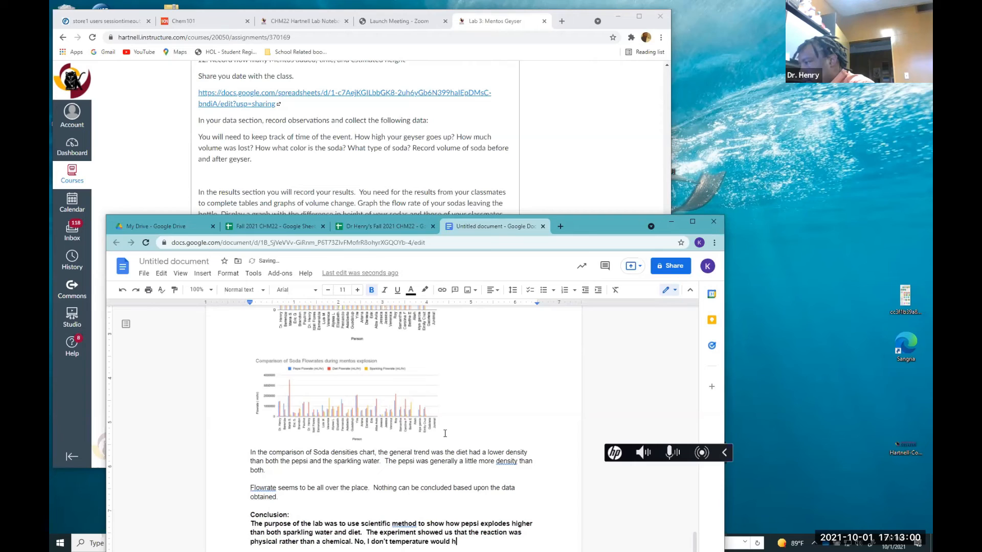
pyautogui.write('ave an')
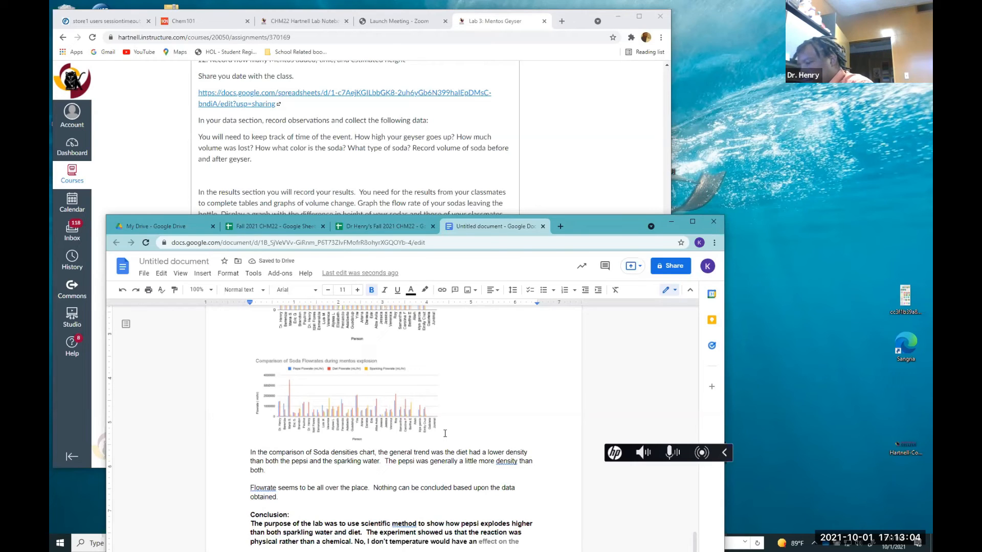
pyautogui.press('Tab')
pyautogui.write('on h')
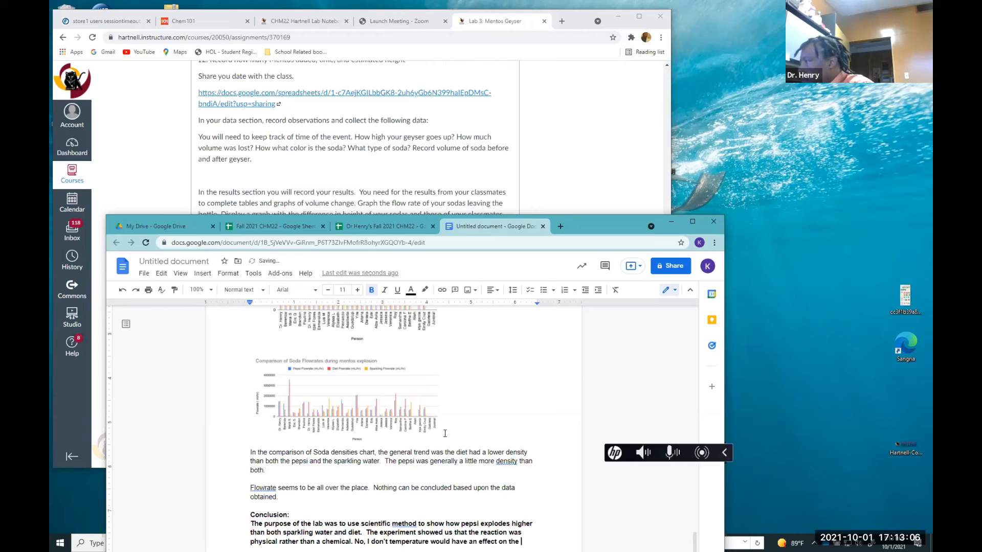
pyautogui.write('e real')
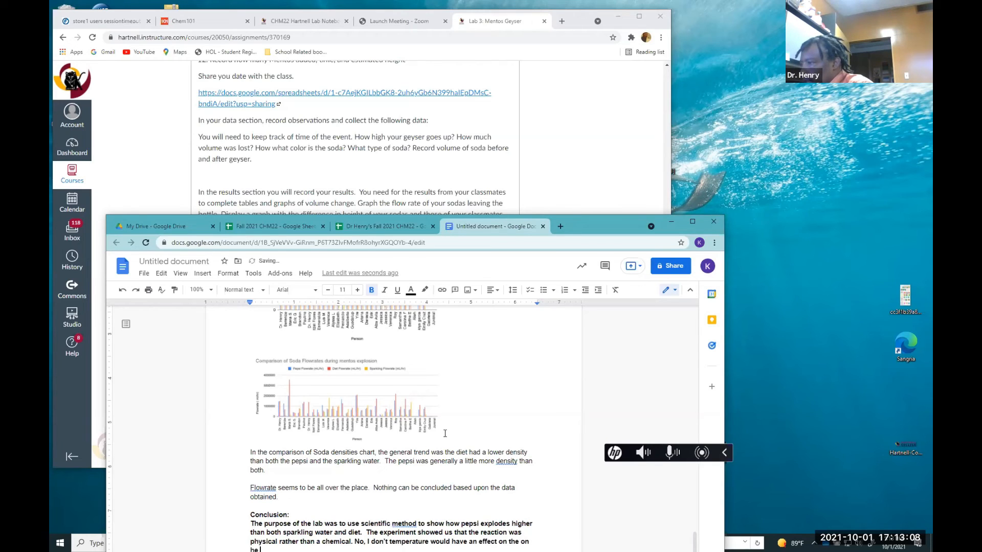
# Fix the repeated ending and continue the sentence with "the reaction because the experiments"
pyautogui.press('BackSpace')
pyautogui.press('BackSpace')
pyautogui.press('BackSpace')
pyautogui.press('BackSpace')
pyautogui.press('BackSpace')
pyautogui.press('BackSpace')
pyautogui.write('t')
pyautogui.write('he')
pyautogui.write(' real')
pyautogui.write('ti')
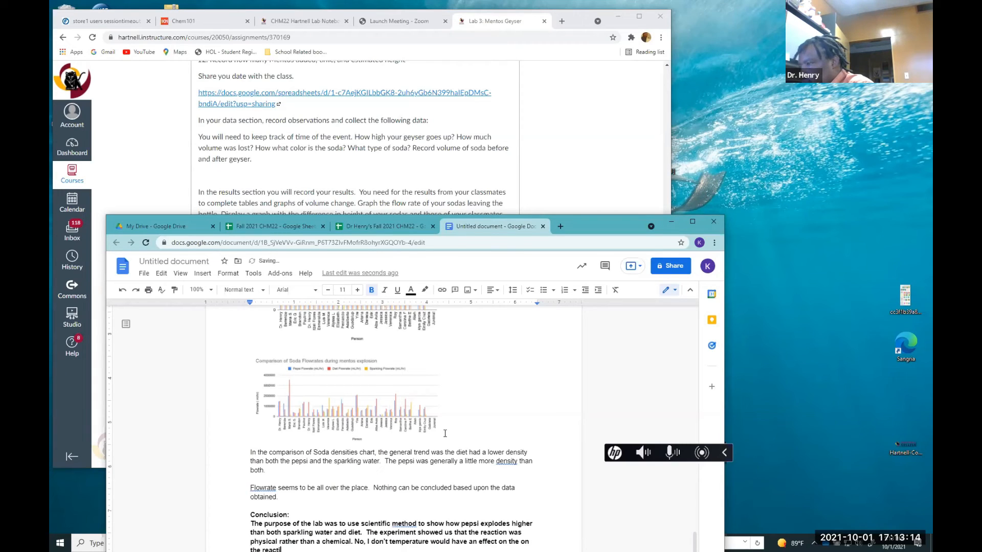
pyautogui.write('on becuase the experiment')
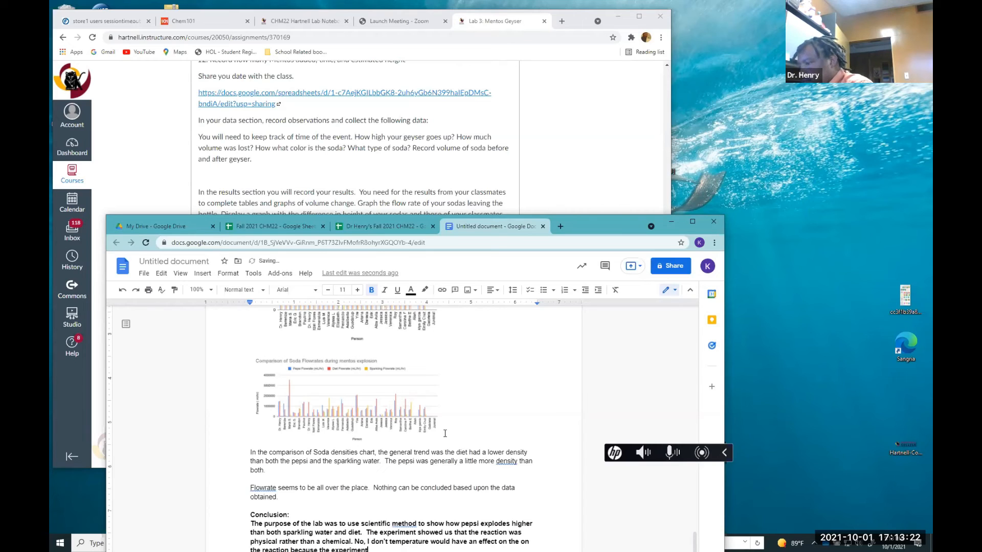
pyautogui.write('s whe')
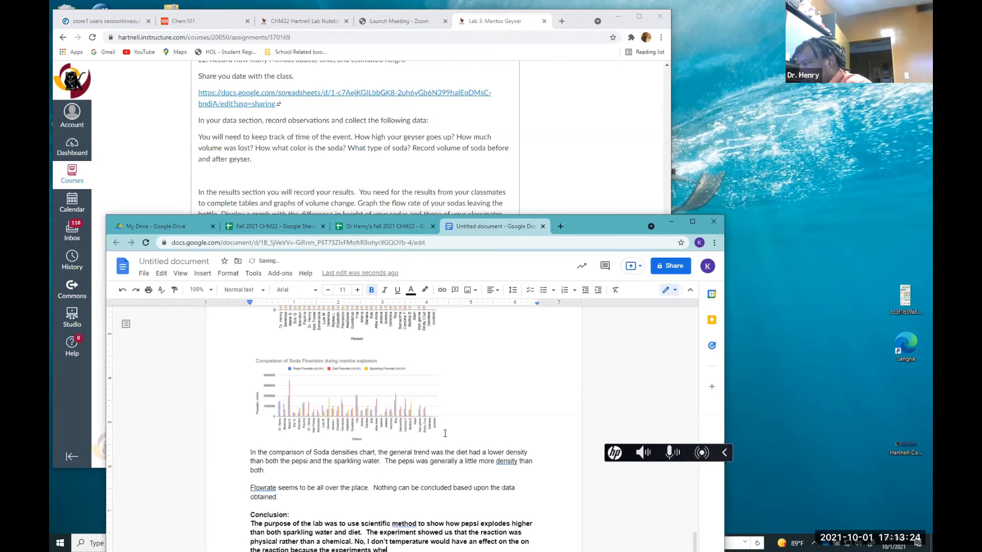
pyautogui.write('re done in mu')
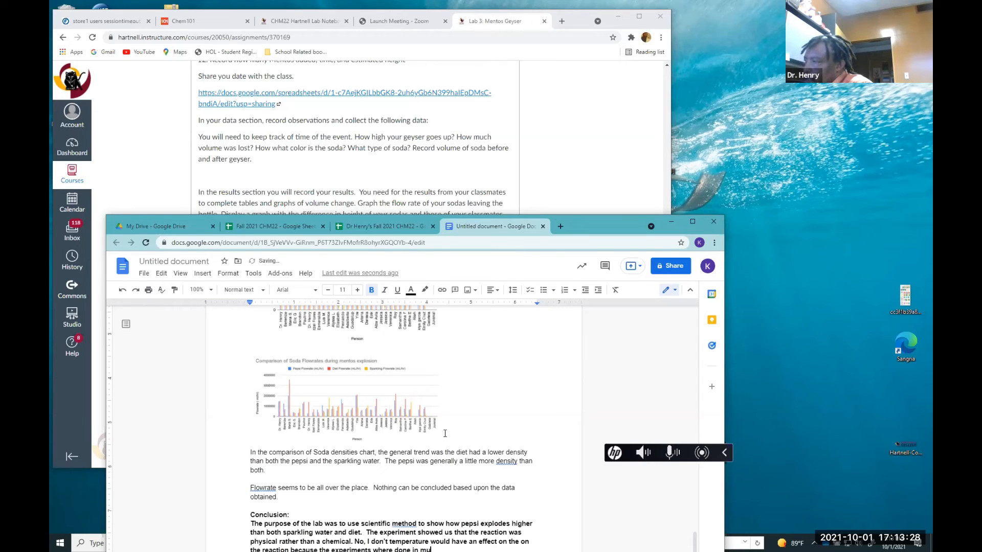
pyautogui.write('lpt')
# Extend the sentence with "where done in multiple places where temperature"
pyautogui.press('BackSpace')
pyautogui.write('ti')
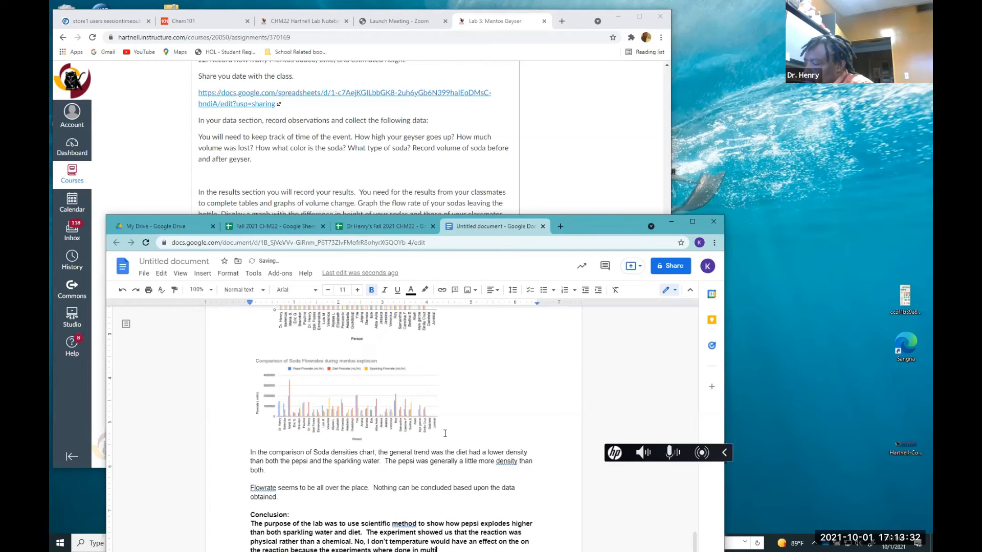
pyautogui.write('ple pr')
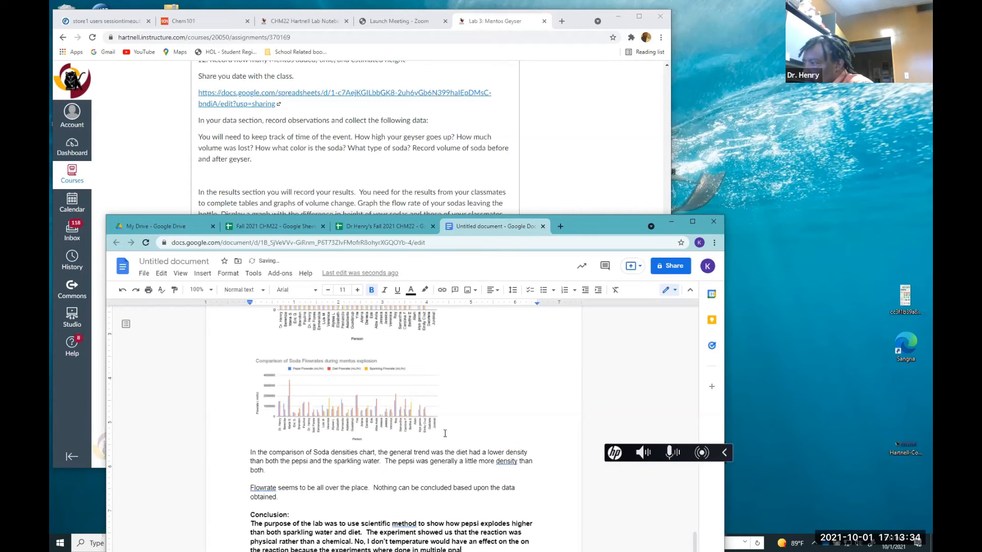
pyautogui.write('laces')
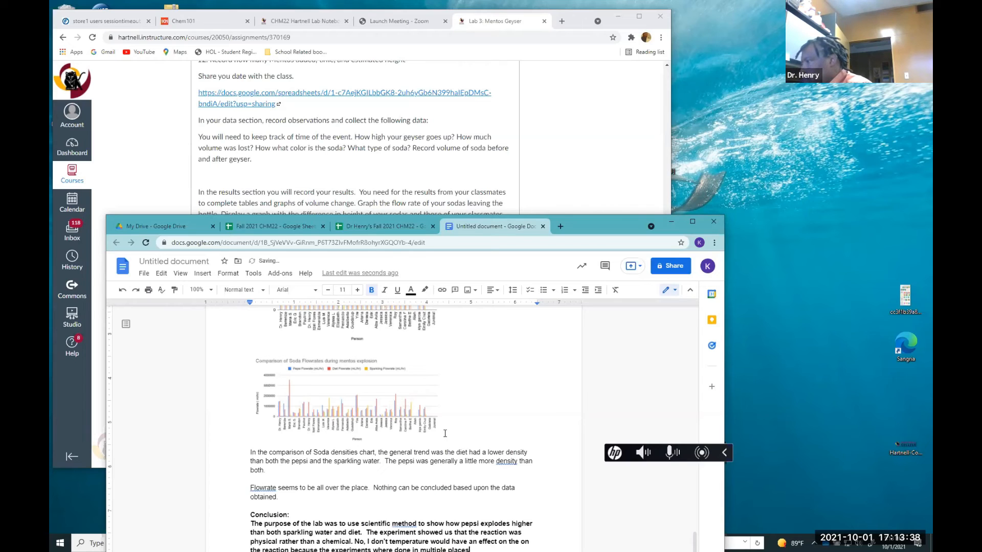
pyautogui.write(' where ')
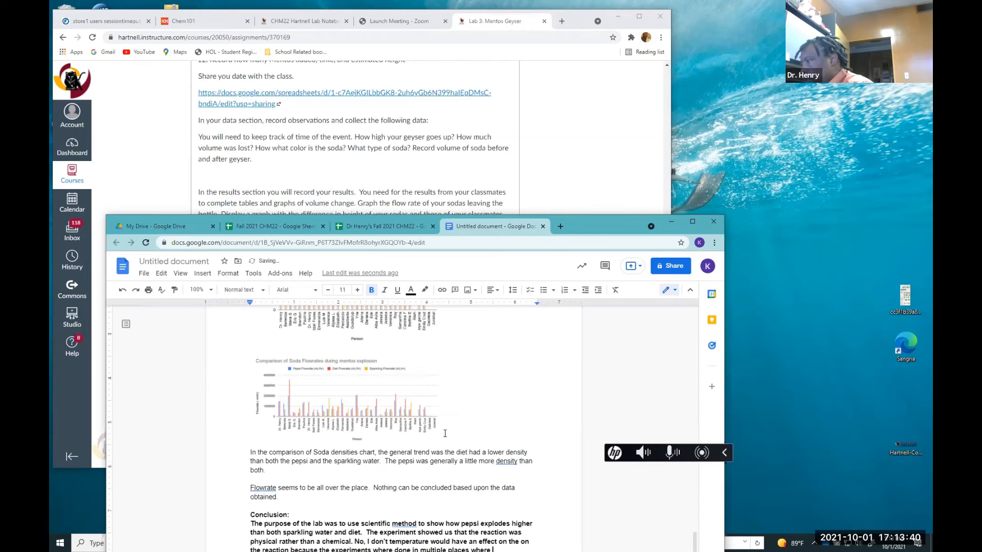
pyautogui.write('temper')
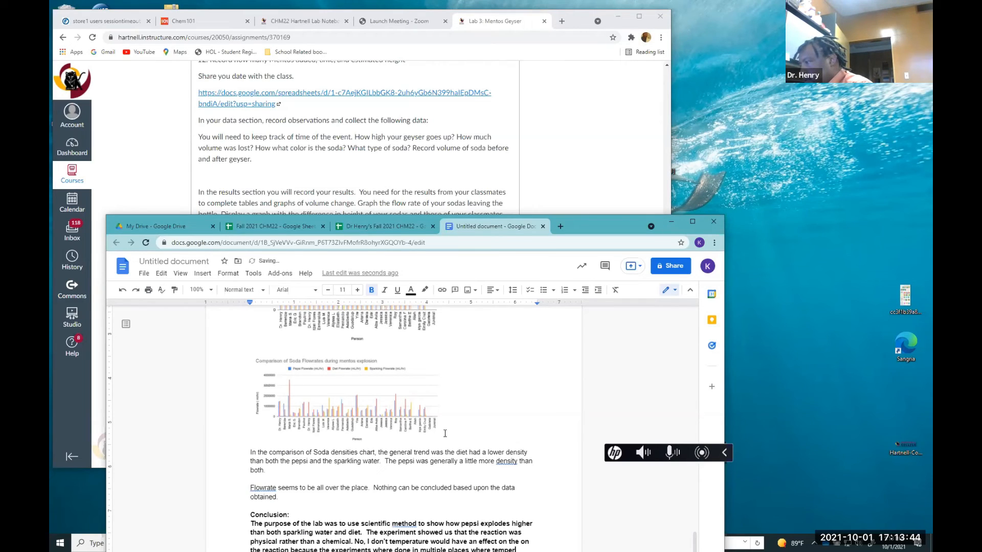
pyautogui.write('ature')
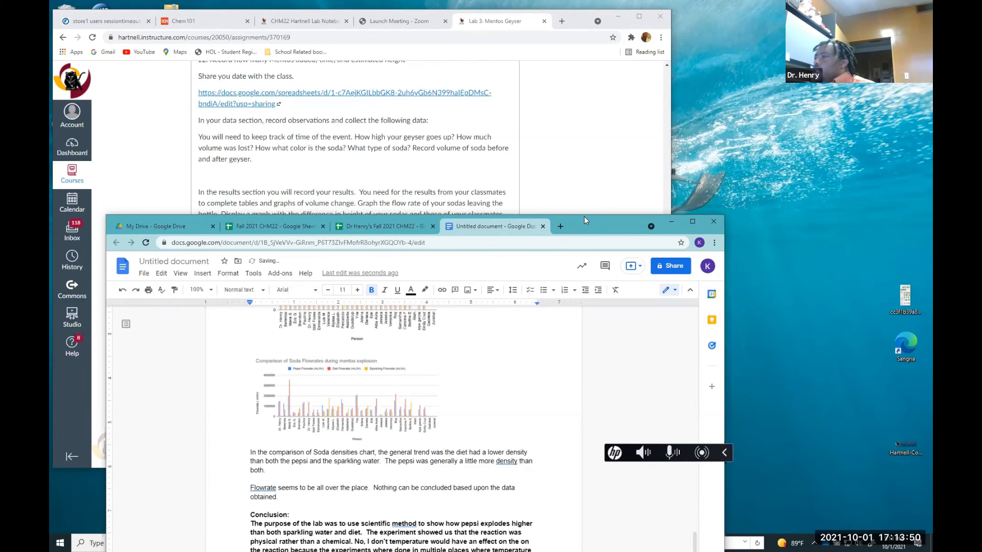
# Finish the sentence with "varied." in the conclusion
pyautogui.moveTo(584, 216); pyautogui.dragTo(591, 115)
pyautogui.write('vair')
pyautogui.press('BackSpace')
pyautogui.press('BackSpace')
pyautogui.write('eri')
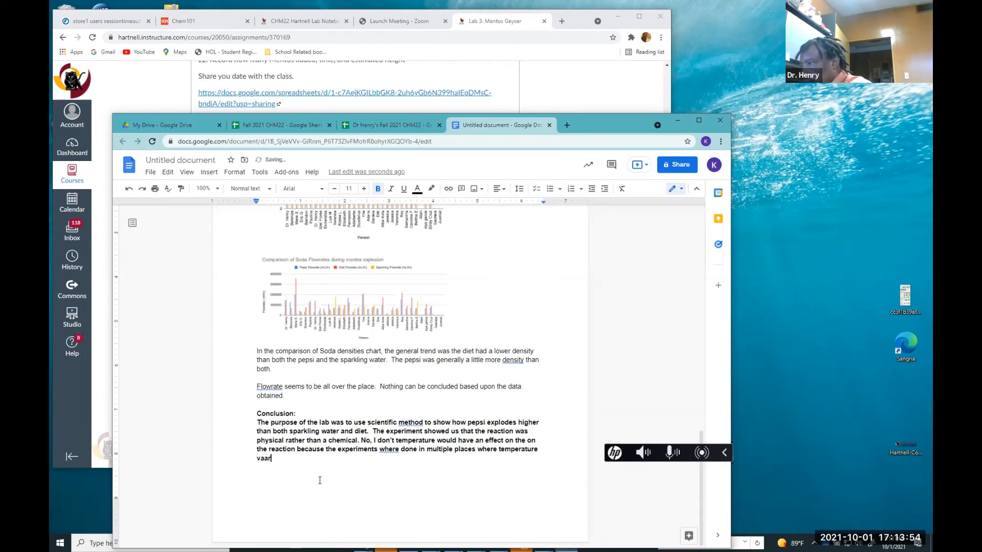
pyautogui.press('BackSpace')
pyautogui.press('BackSpace')
pyautogui.press('BackSpace')
pyautogui.write('ried')
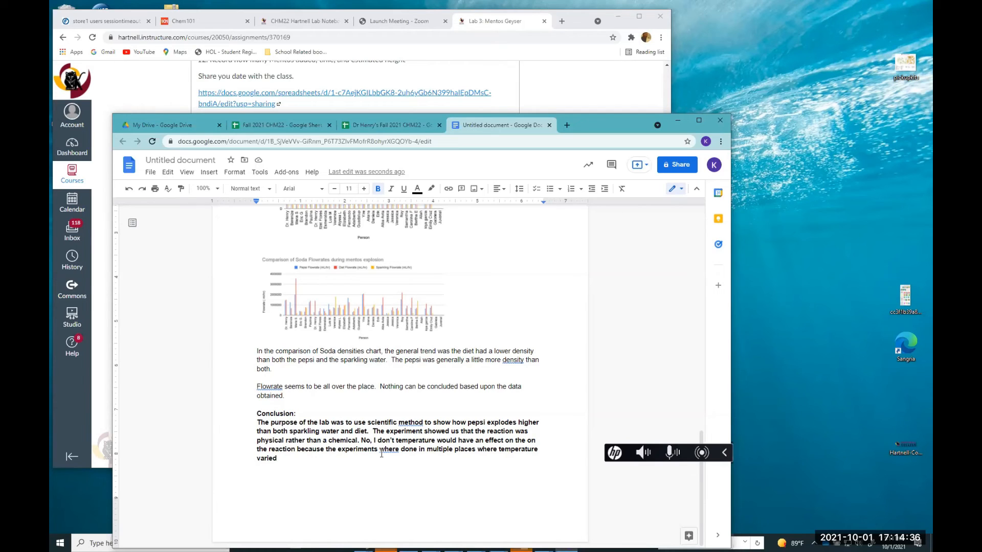
pyautogui.write('.')
# Correct the sentence to "don't think temperature", remove the duplicated "on the", and change "where" to "were"
pyautogui.click(393, 441)
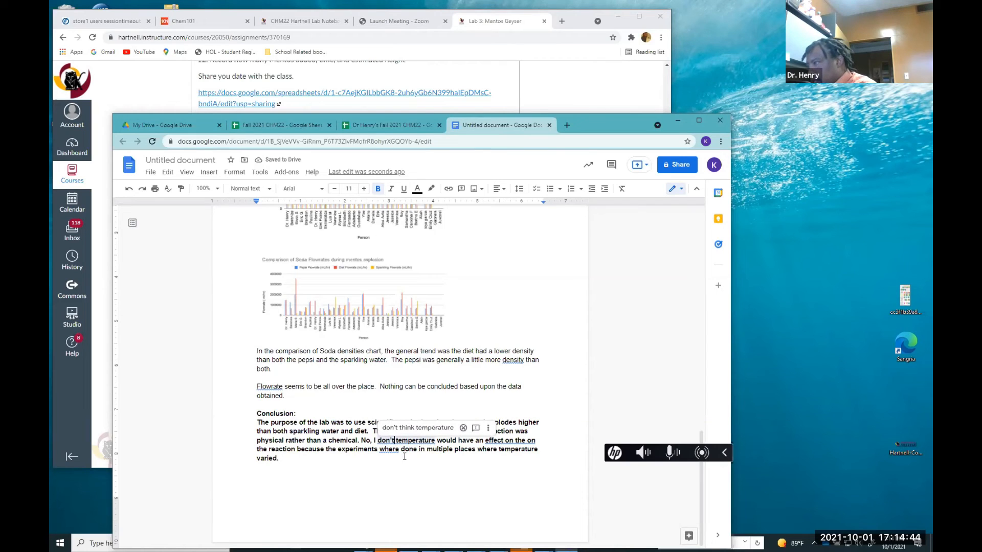
pyautogui.click(419, 428)
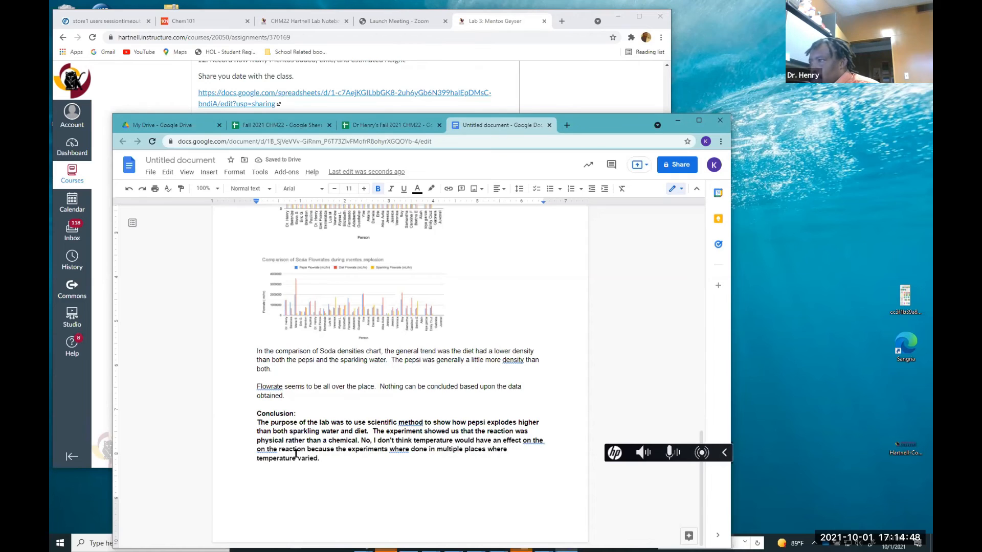
pyautogui.click(277, 452)
pyautogui.press('BackSpace')
pyautogui.press('BackSpace')
pyautogui.press('BackSpace')
pyautogui.press('BackSpace')
pyautogui.press('BackSpace')
pyautogui.press('BackSpace')
pyautogui.press('BackSpace')
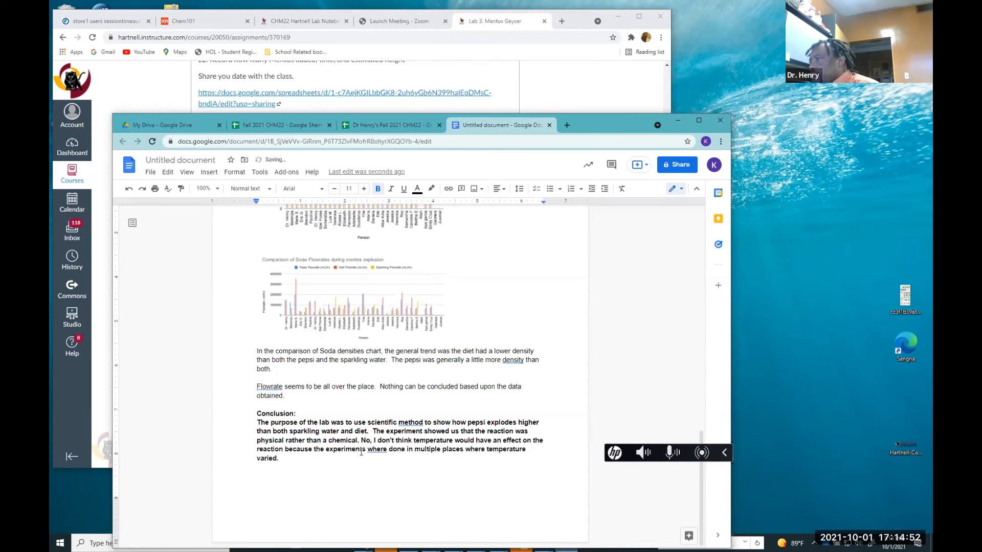
pyautogui.click(378, 449)
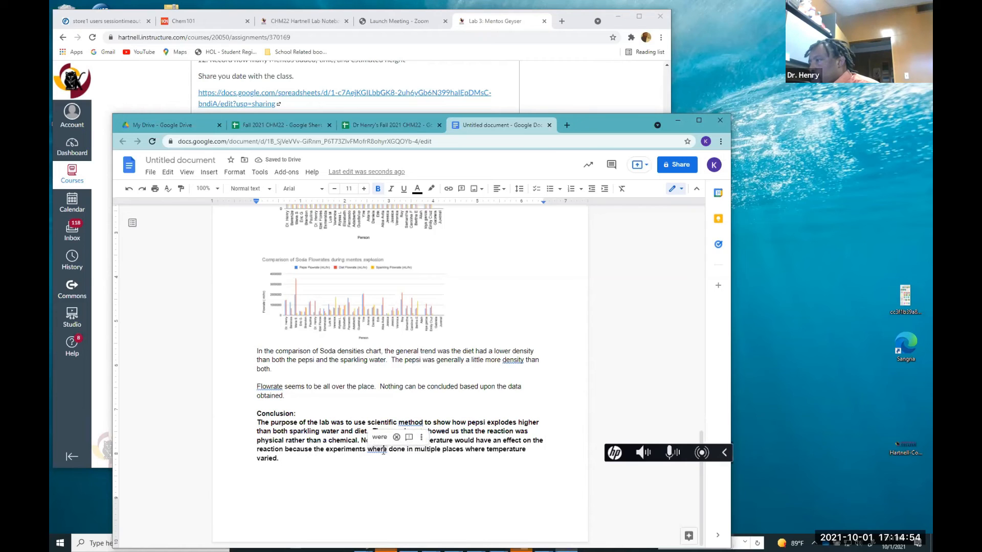
pyautogui.click(379, 437)
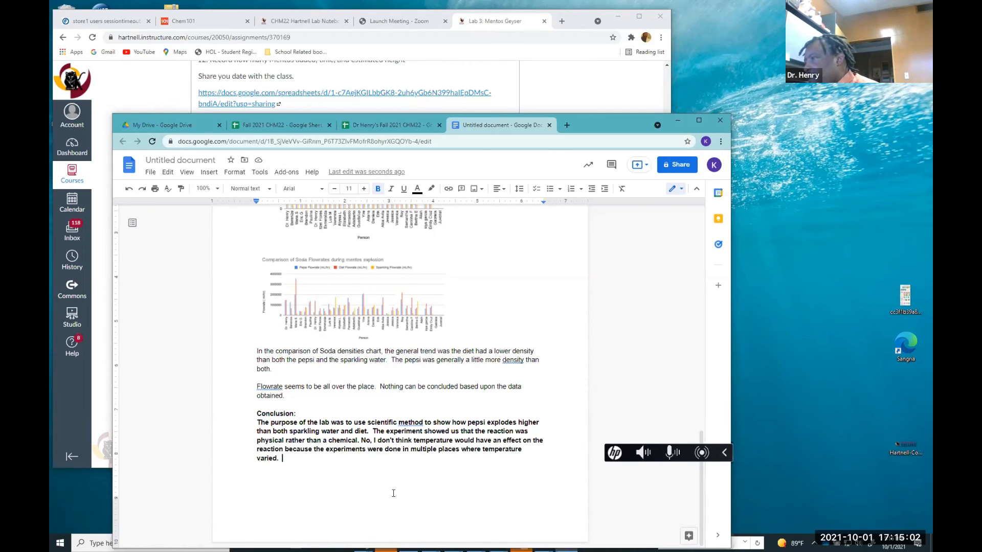
# Check the assignment's soda ingredients question, then start a new line below the conclusion with "Phosphoric acid -"
pyautogui.scroll(4, 379, 460)
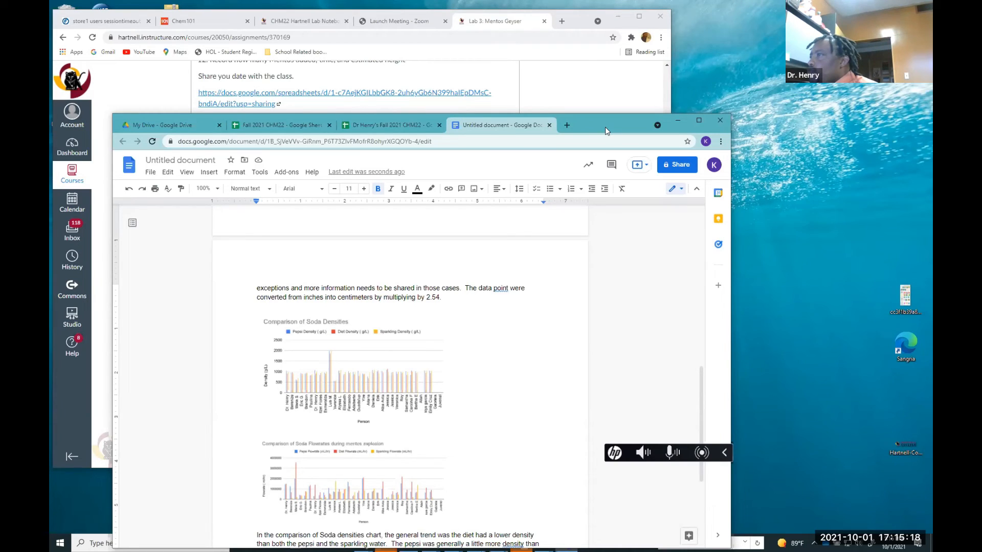
pyautogui.moveTo(605, 126); pyautogui.dragTo(608, 294)
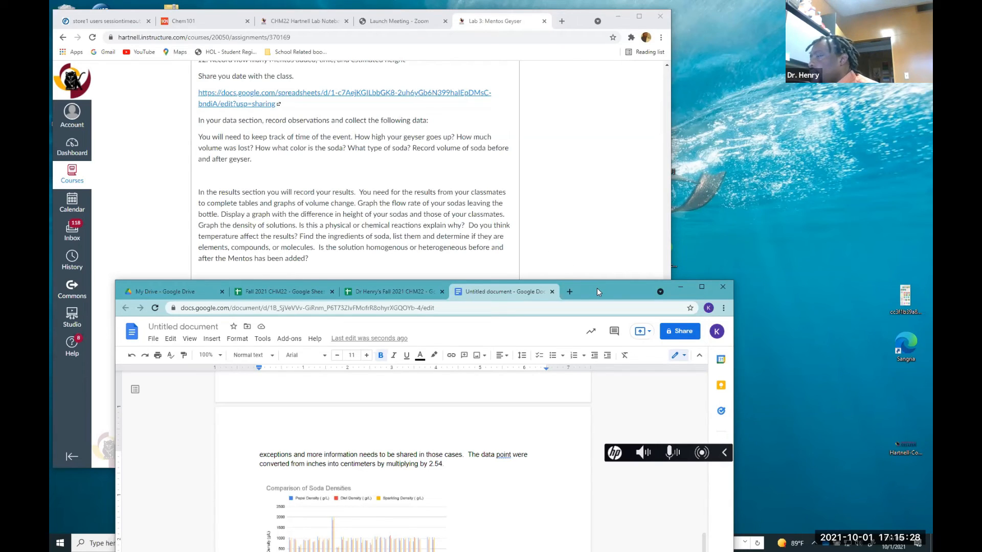
pyautogui.moveTo(596, 288); pyautogui.dragTo(593, 100)
pyautogui.scroll(-3, 518, 470)
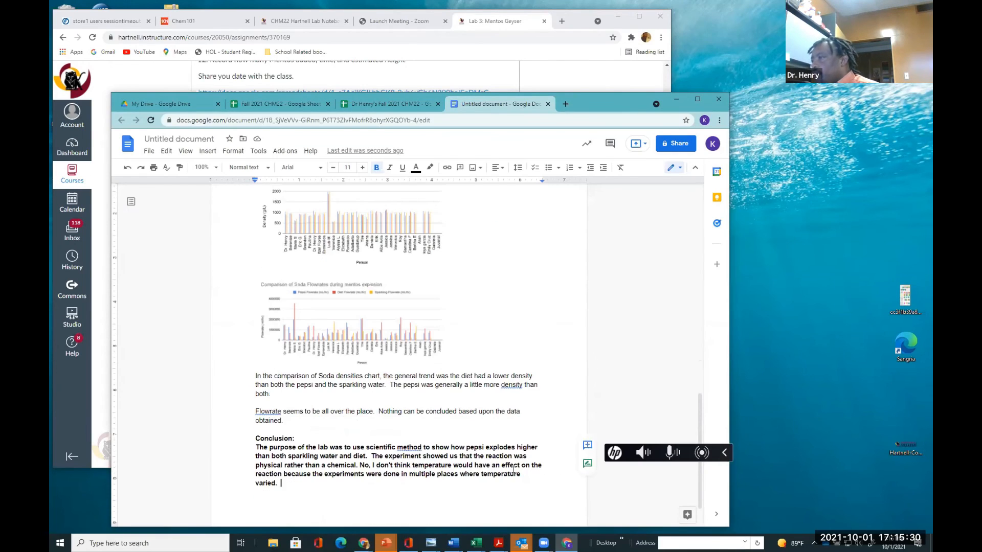
pyautogui.scroll(-1, 519, 469)
pyautogui.press('Return')
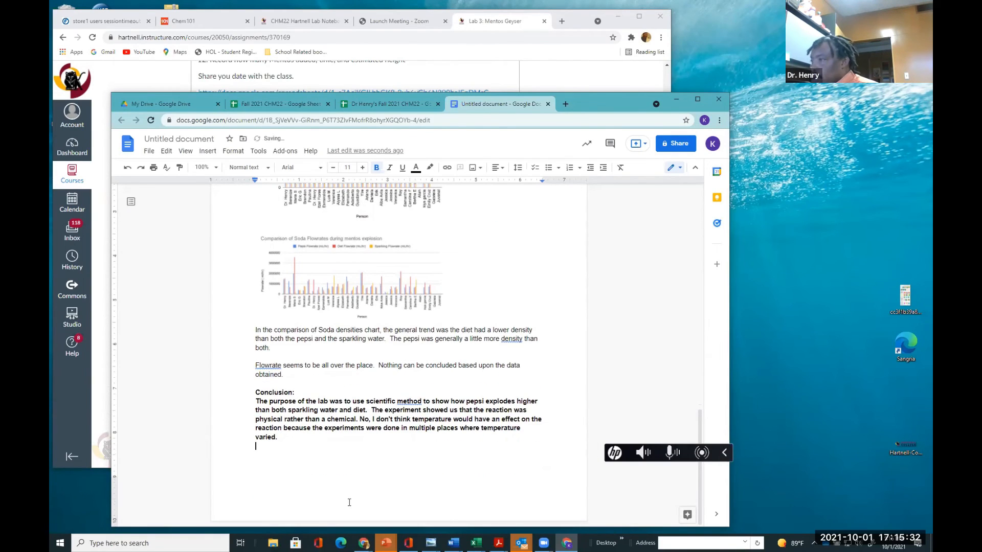
pyautogui.write('phosphoric acid')
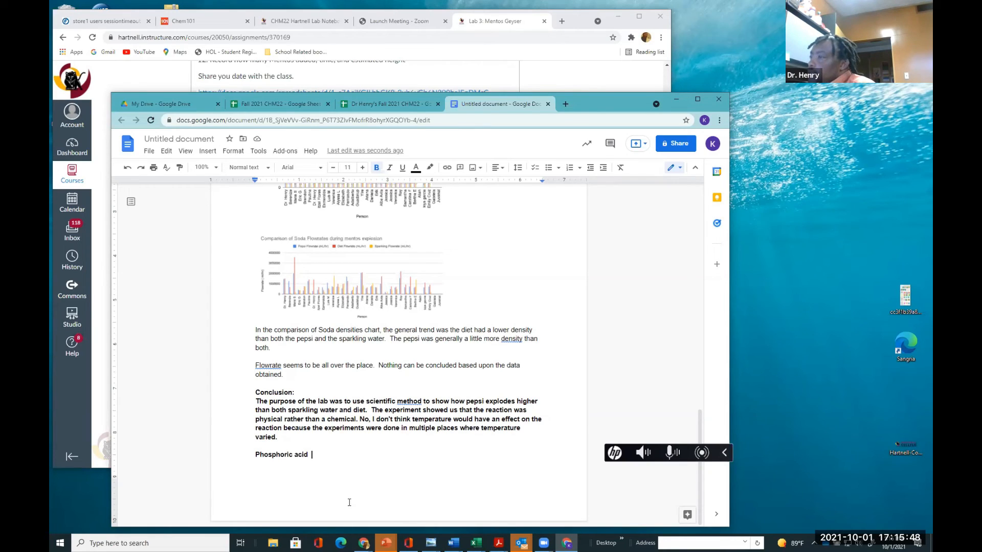
pyautogui.write('-')
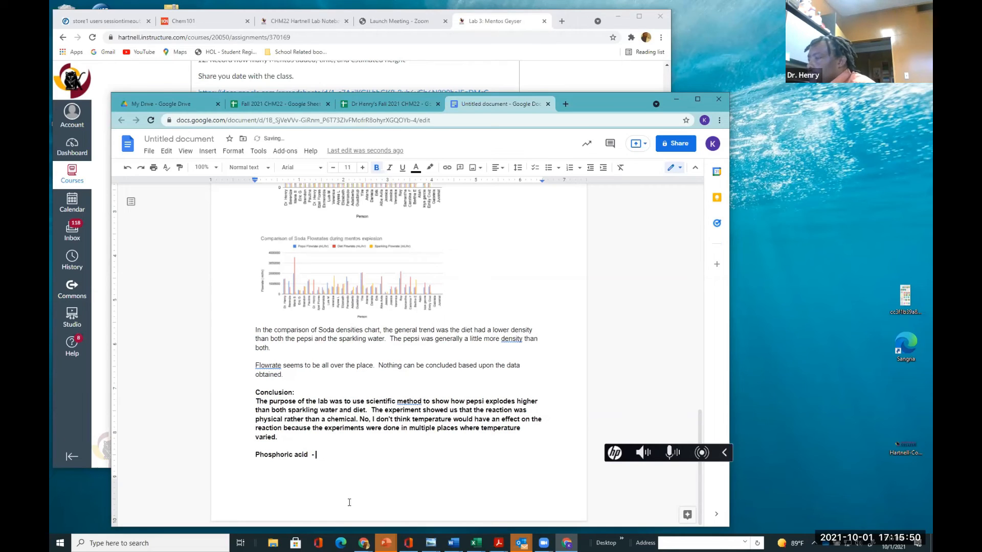
# Add an "Ingredients" heading line above the "Phosphoric acid -" line
pyautogui.click(292, 443)
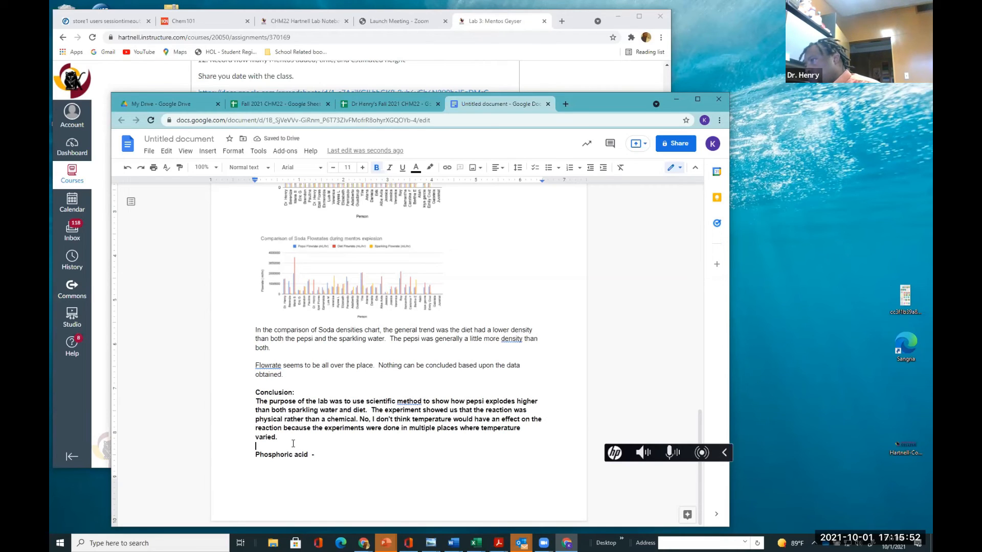
pyautogui.write('Int')
pyautogui.press('BackSpace')
pyautogui.write('g')
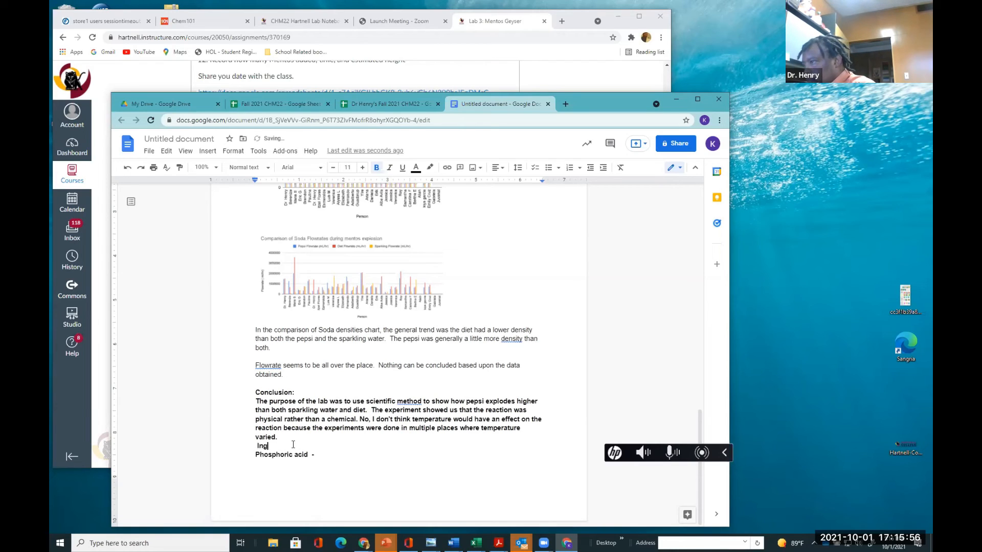
pyautogui.write('redient')
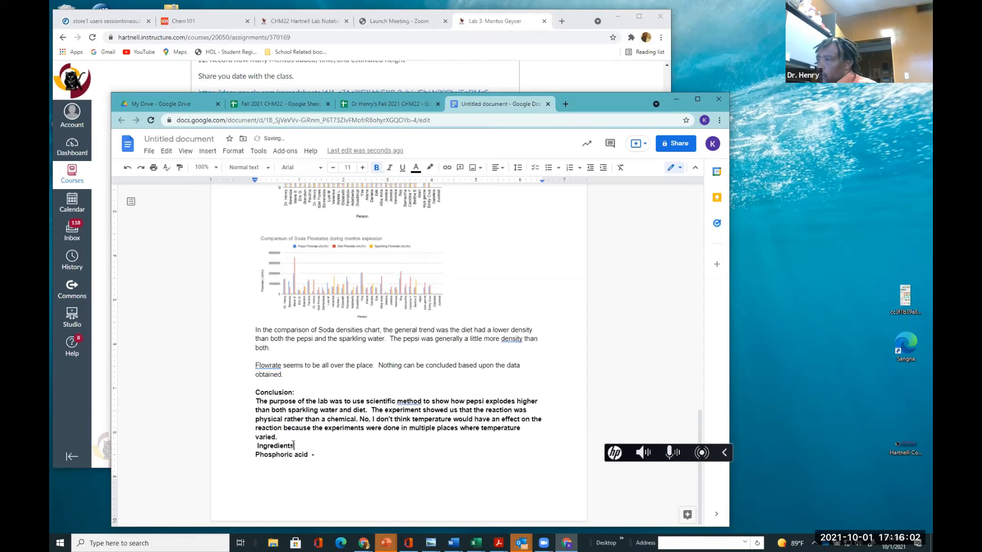
pyautogui.write('s')
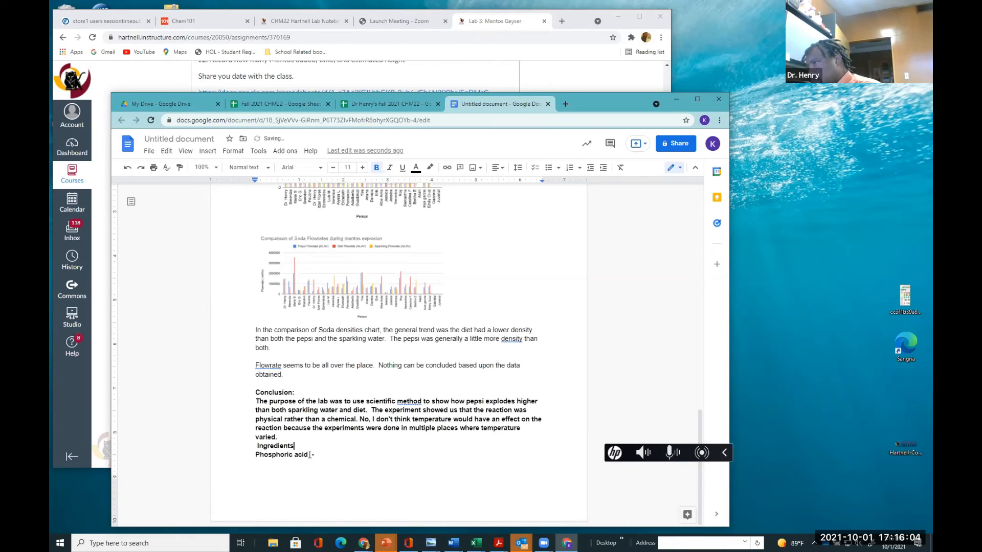
# Add "Sucrose" on a new line below the phosphoric acid entry
pyautogui.click(316, 455)
pyautogui.press('Return')
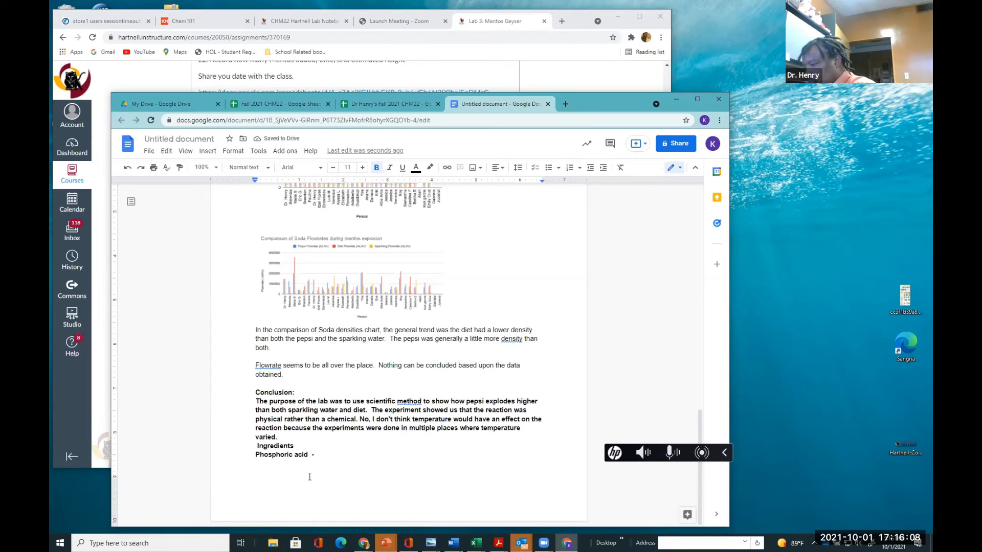
pyautogui.write('Su')
pyautogui.press('BackSpace')
pyautogui.press('BackSpace')
pyautogui.write('Sucrose')
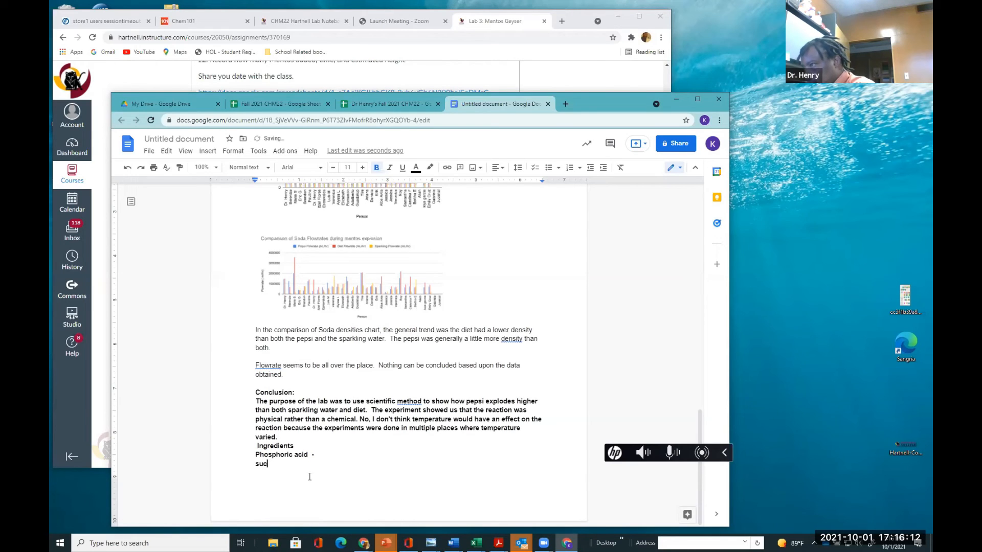
pyautogui.hotkey('ctrl', 'z')
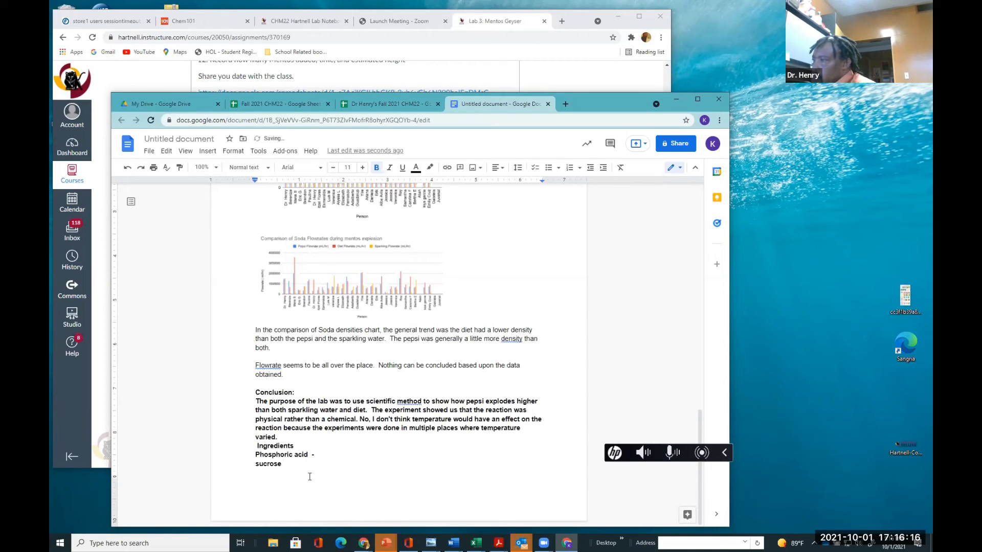
pyautogui.press('BackSpace')
pyautogui.press('BackSpace')
pyautogui.press('BackSpace')
pyautogui.press('BackSpace')
pyautogui.press('BackSpace')
pyautogui.press('BackSpace')
pyautogui.press('BackSpace')
pyautogui.press('BackSpace')
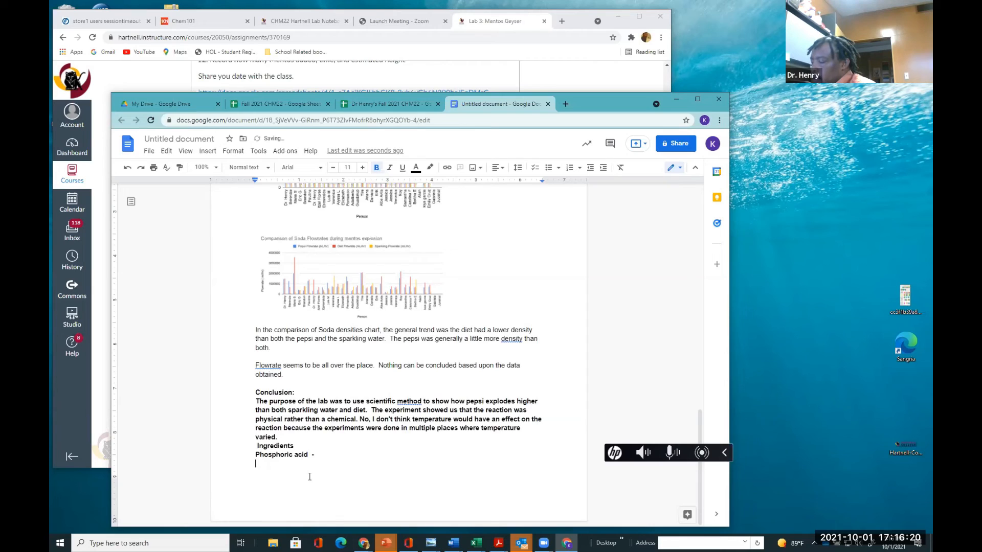
pyautogui.write('sucrose (')
pyautogui.press('BackSpace')
pyautogui.press('BackSpace')
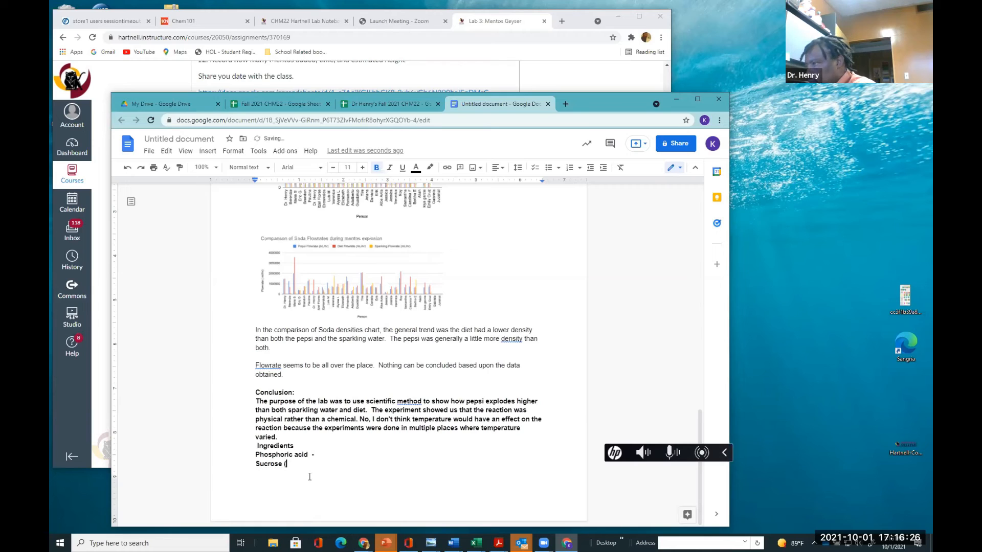
# Add a new line reading "Fructose corn syrup - (mixture of compounds)" to the ingredients list
pyautogui.press('Return')
pyautogui.write('Fructose ')
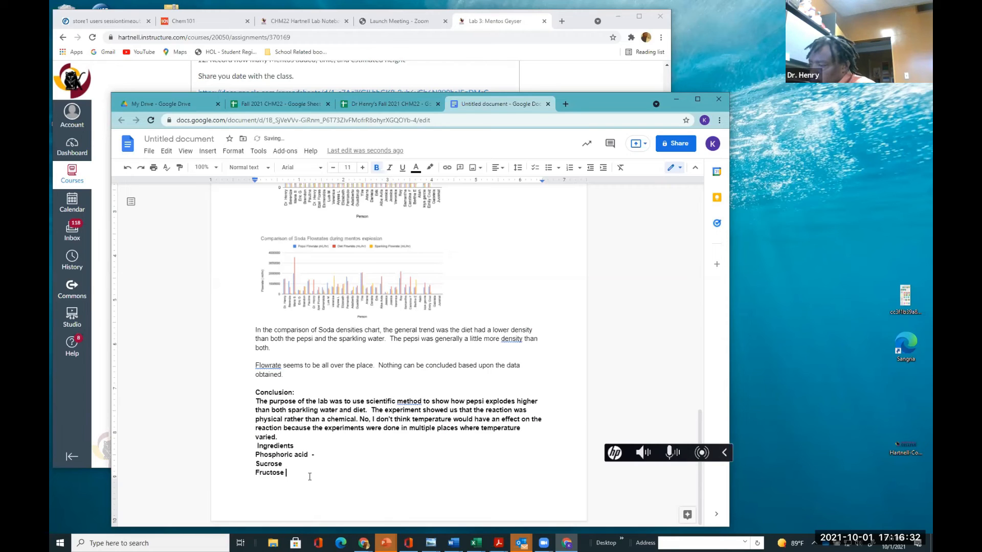
pyautogui.write('corn s')
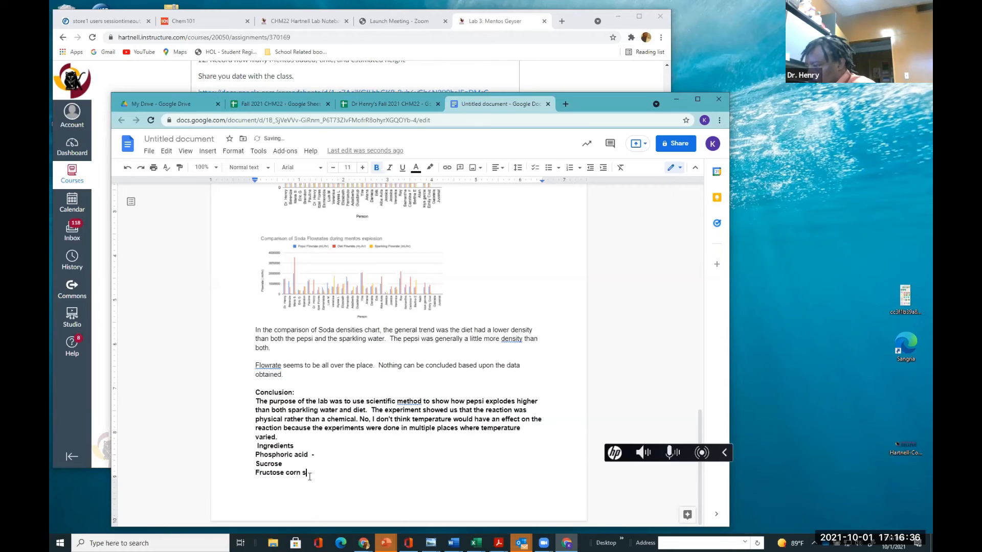
pyautogui.write('r')
pyautogui.press('BackSpace')
pyautogui.write('yrup')
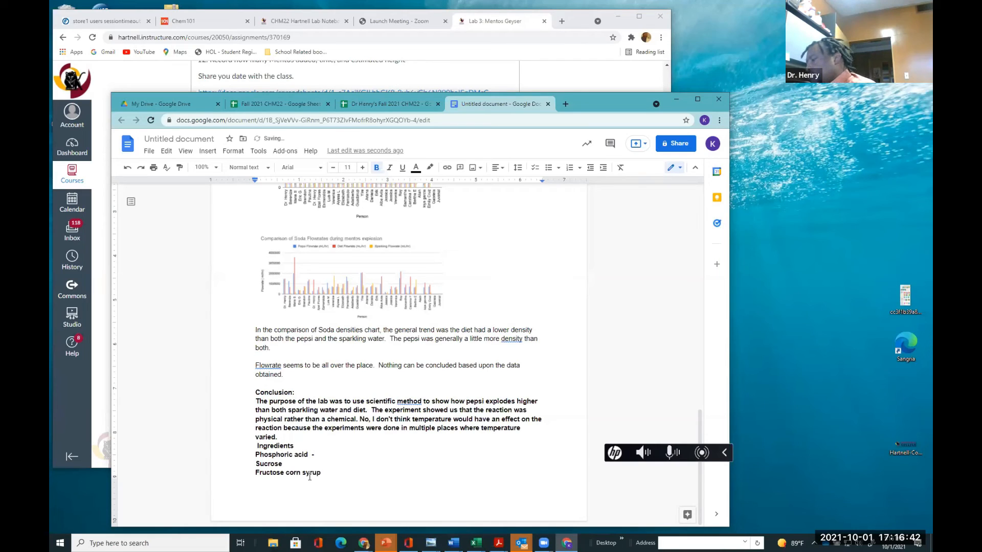
pyautogui.write(' - ')
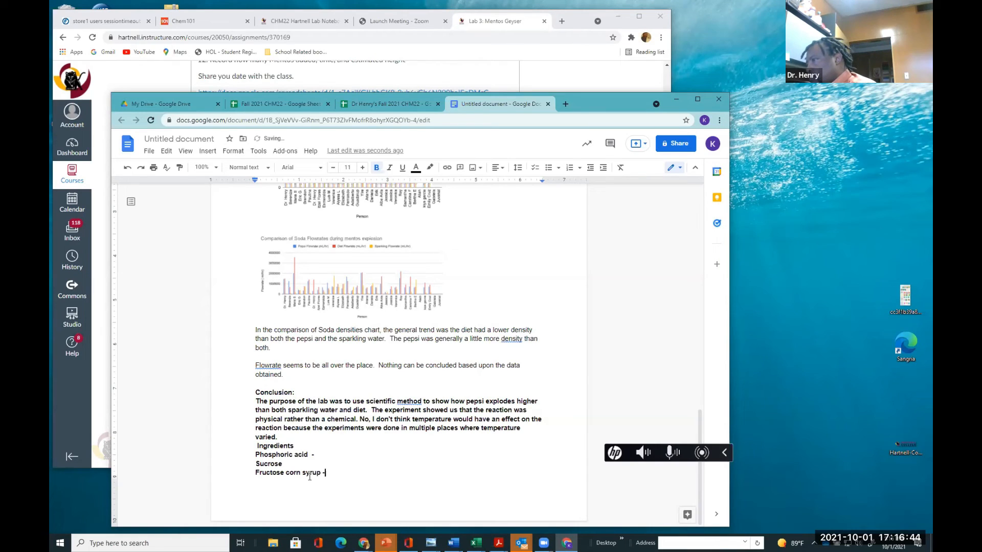
pyautogui.write('(mixture of compo')
pyautogui.press('BackSpace')
pyautogui.write('ounds')
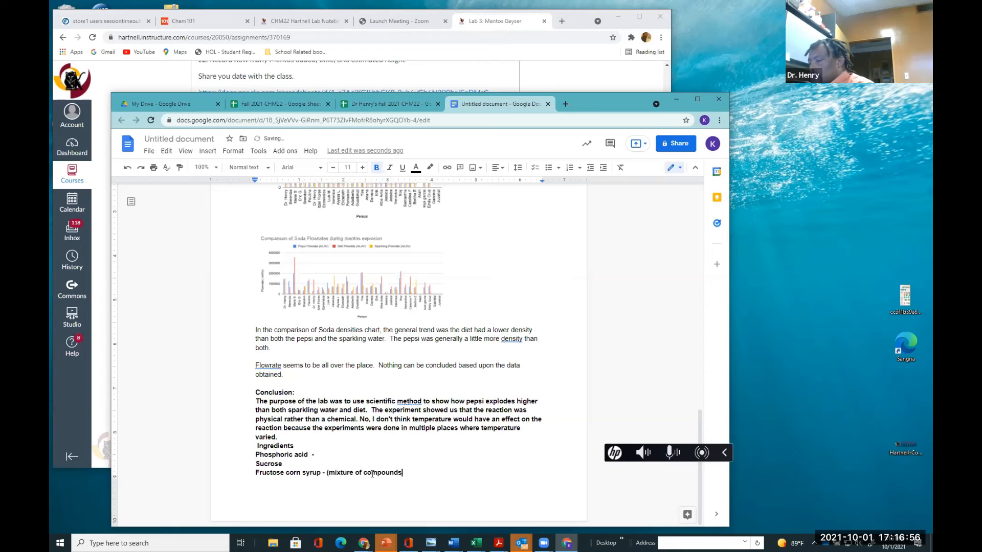
pyautogui.write(')')
# Label phosphoric acid as "Compound" and sucrose as "- compound" in the ingredients list
pyautogui.click(346, 456)
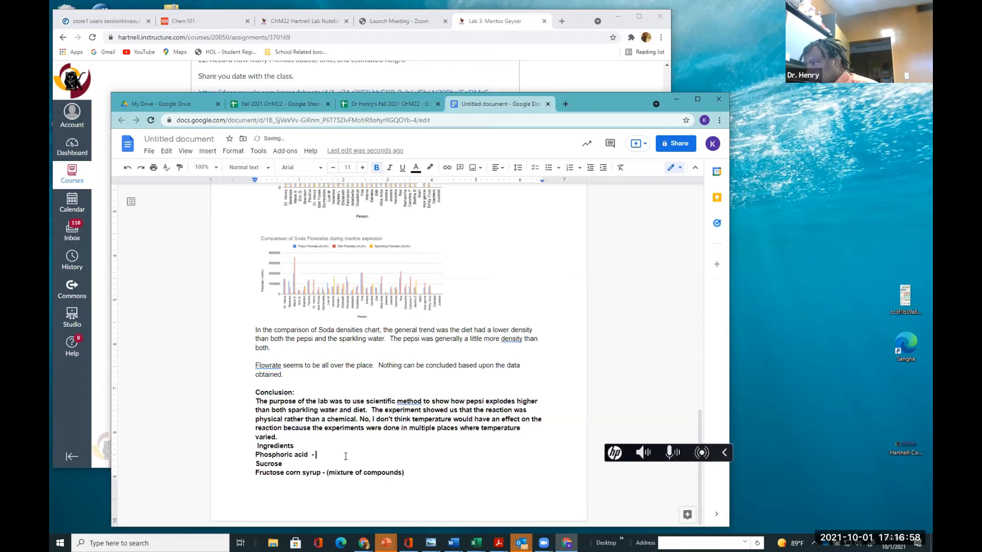
pyautogui.write('Comp')
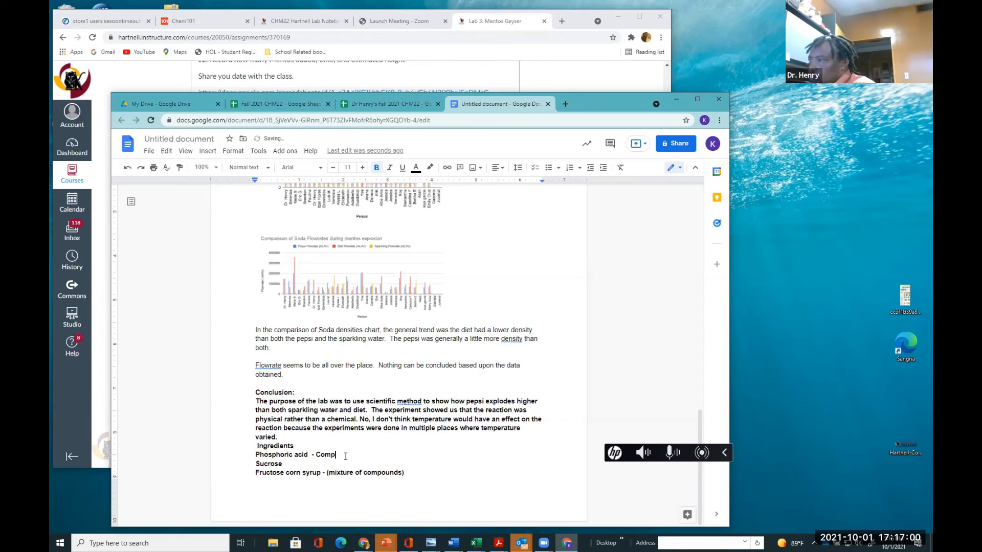
pyautogui.write('ound')
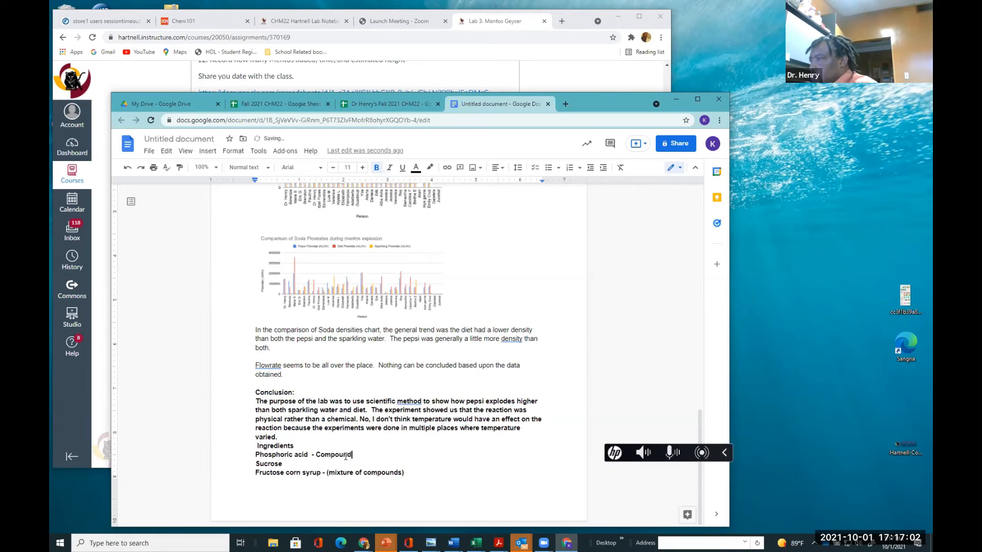
pyautogui.click(301, 465)
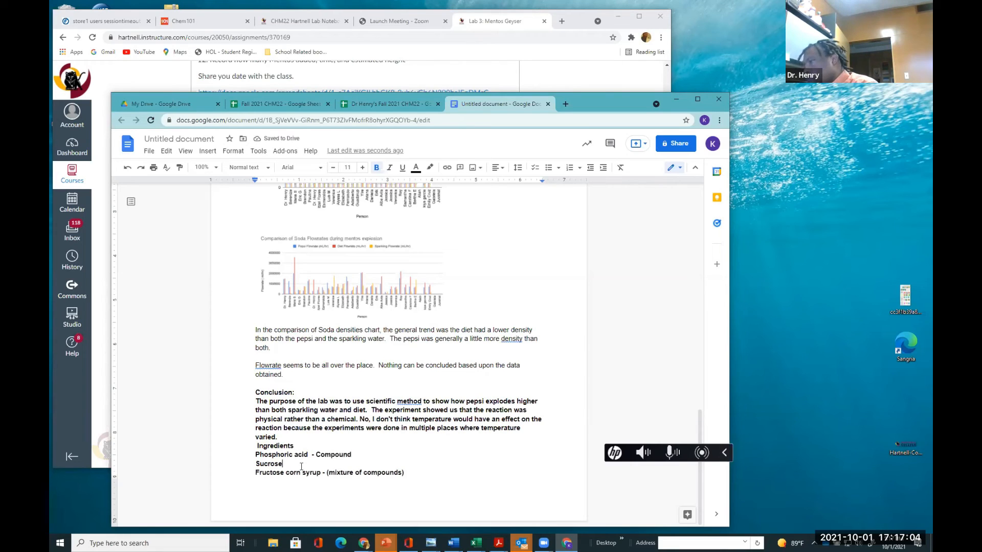
pyautogui.write('- com')
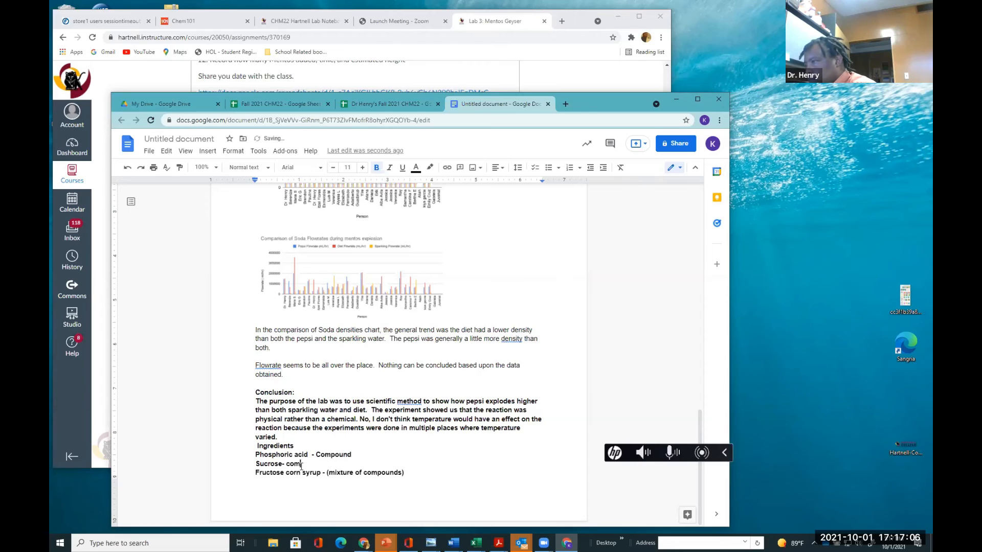
pyautogui.write('poud')
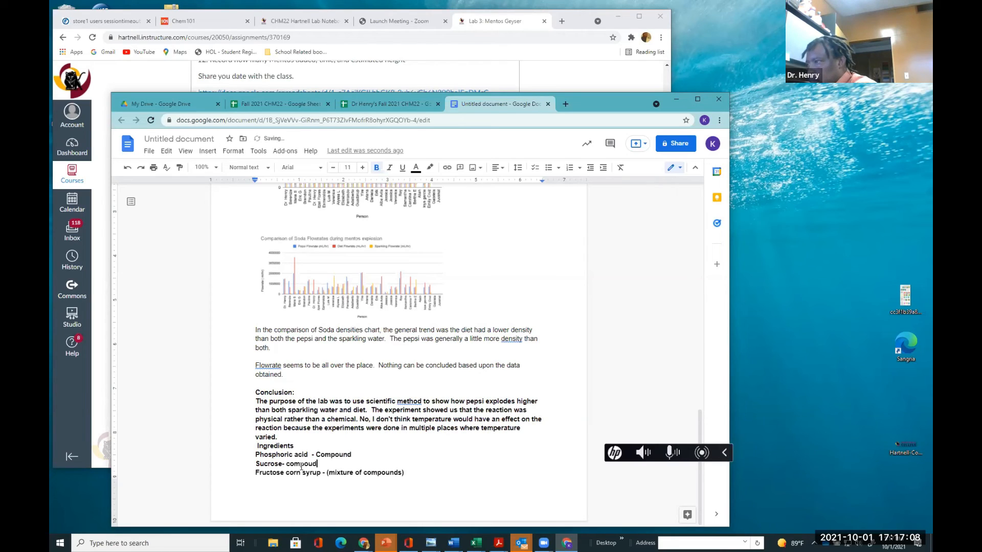
pyautogui.press('BackSpace')
pyautogui.press('BackSpace')
pyautogui.write('und')
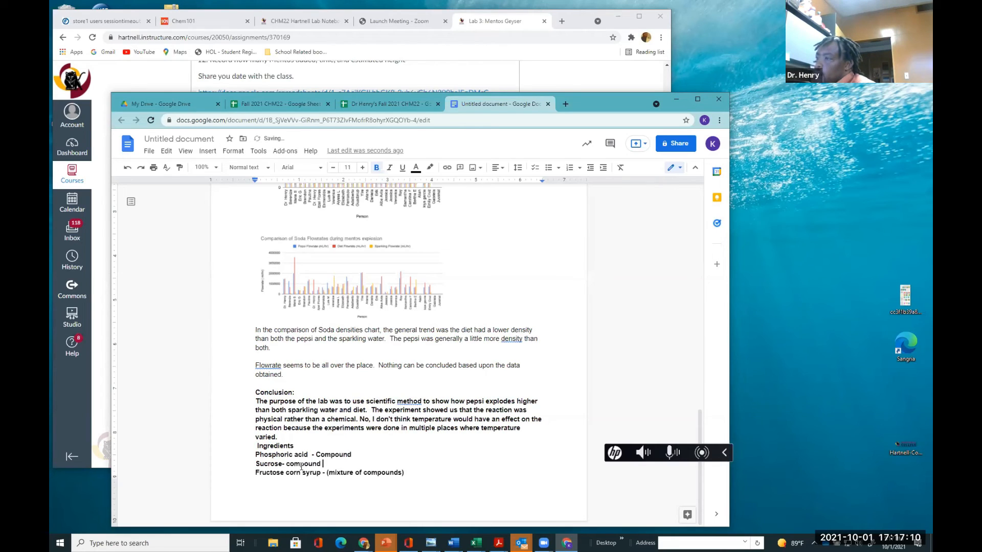
# Add "Carbon dioxide ( compound)" on a new line after the fructose corn syrup entry
pyautogui.click(466, 474)
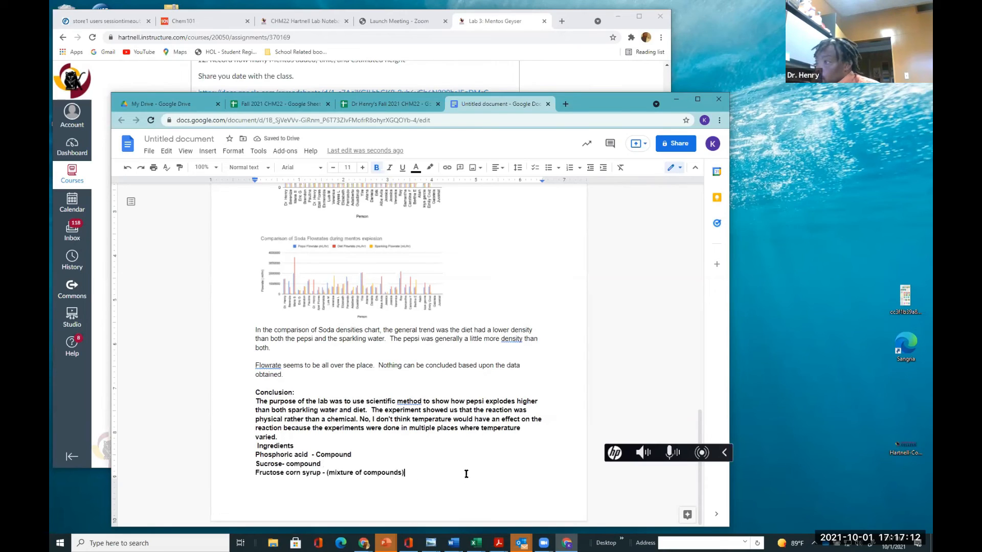
pyautogui.press('Return')
pyautogui.write('Carbon diox')
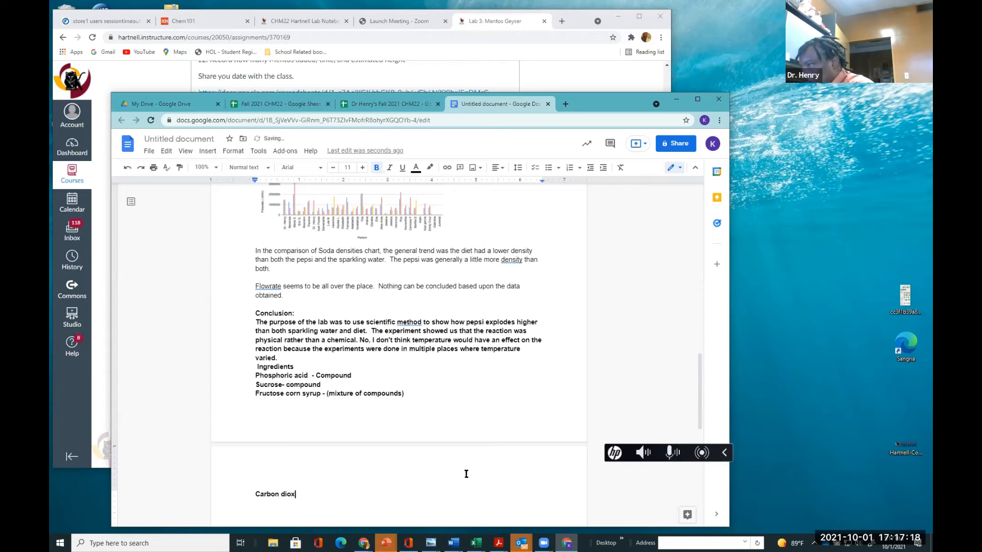
pyautogui.write('ide ( ')
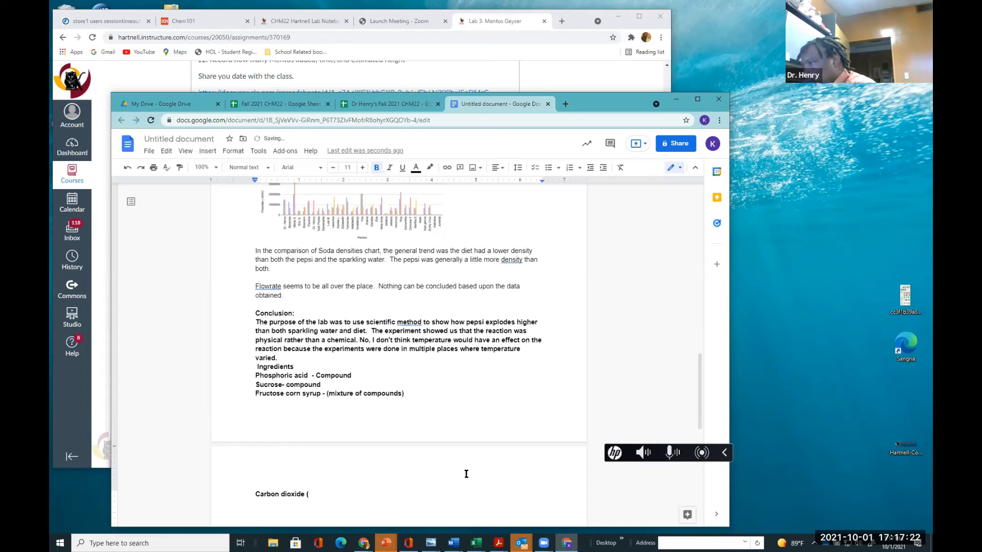
pyautogui.write('com')
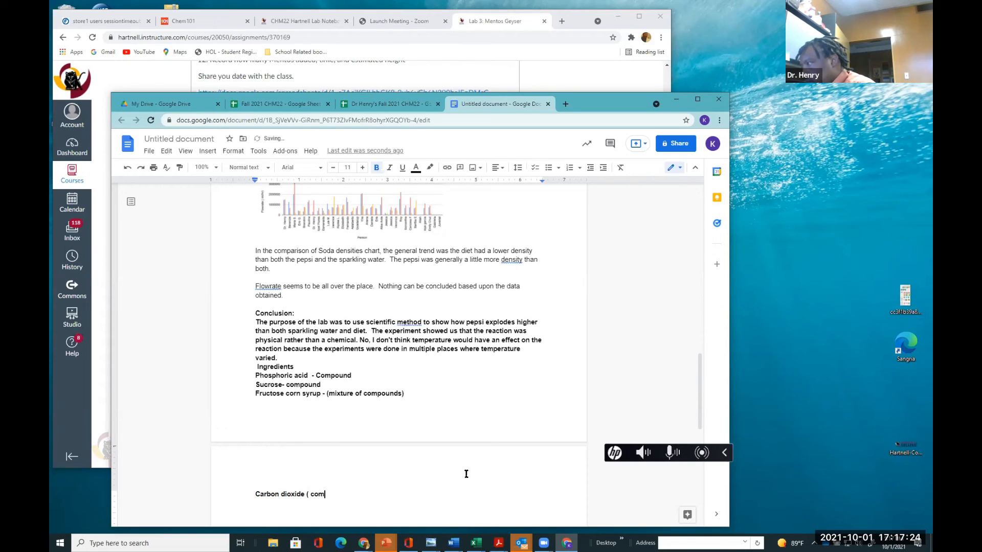
pyautogui.write('pound)')
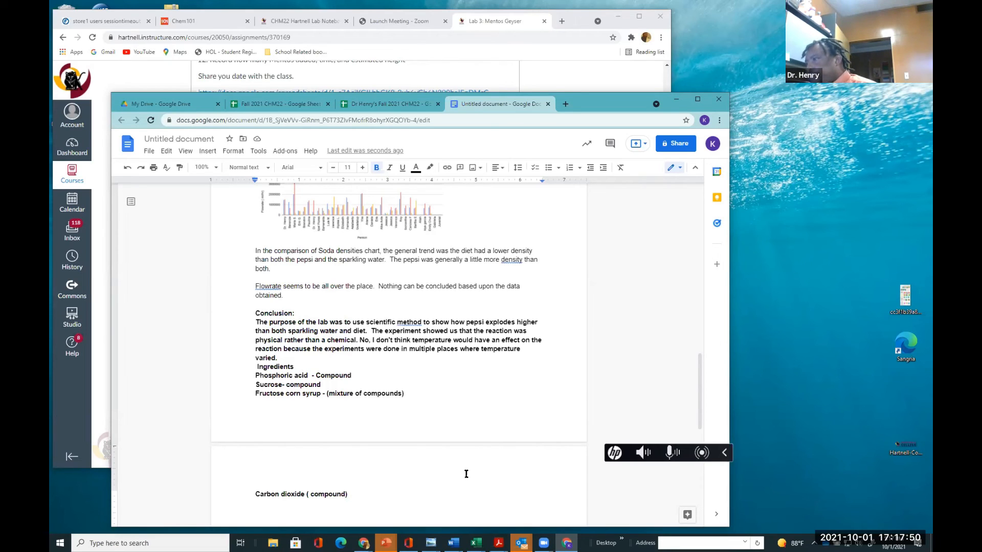
# Check the assignment instructions, then start a new line below carbon dioxide with "The solution was"
pyautogui.scroll(-2, 327, 460)
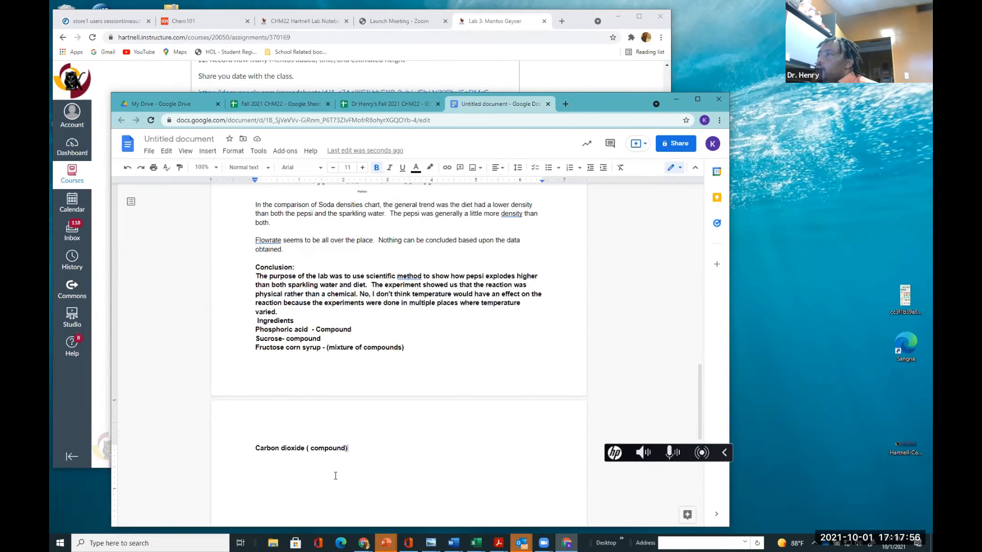
pyautogui.scroll(4, 335, 475)
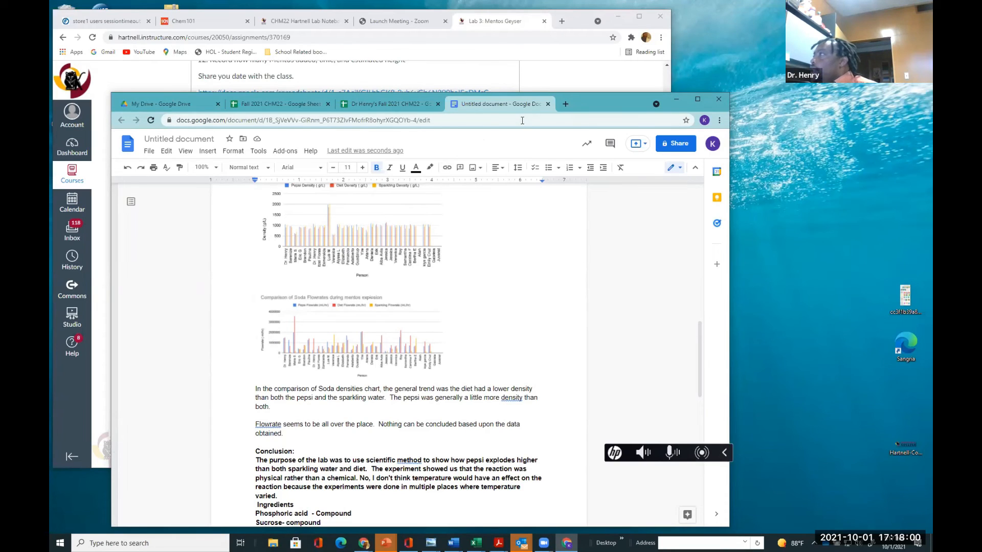
pyautogui.moveTo(636, 100); pyautogui.dragTo(649, 275)
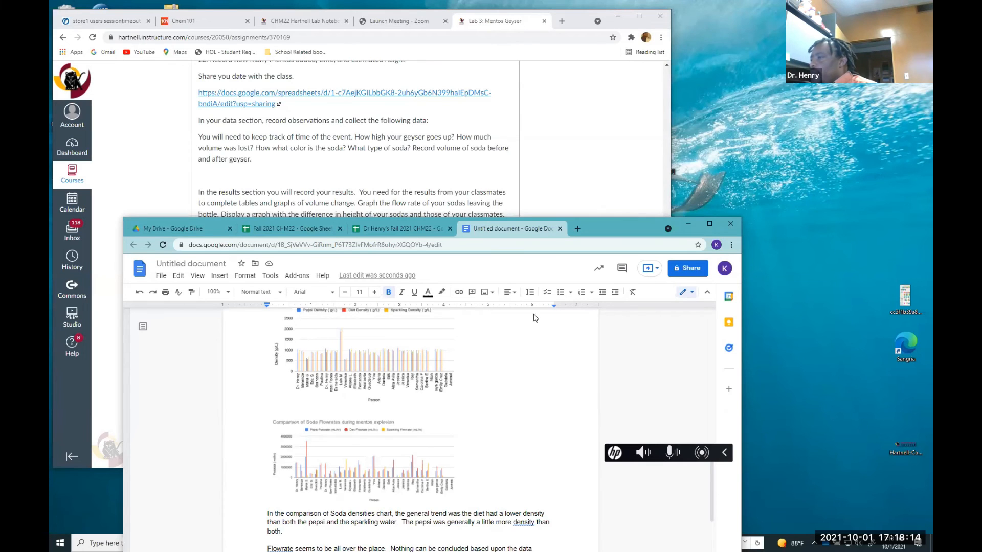
pyautogui.moveTo(620, 228); pyautogui.dragTo(617, 80)
pyautogui.scroll(-3, 383, 420)
pyautogui.scroll(-2, 371, 450)
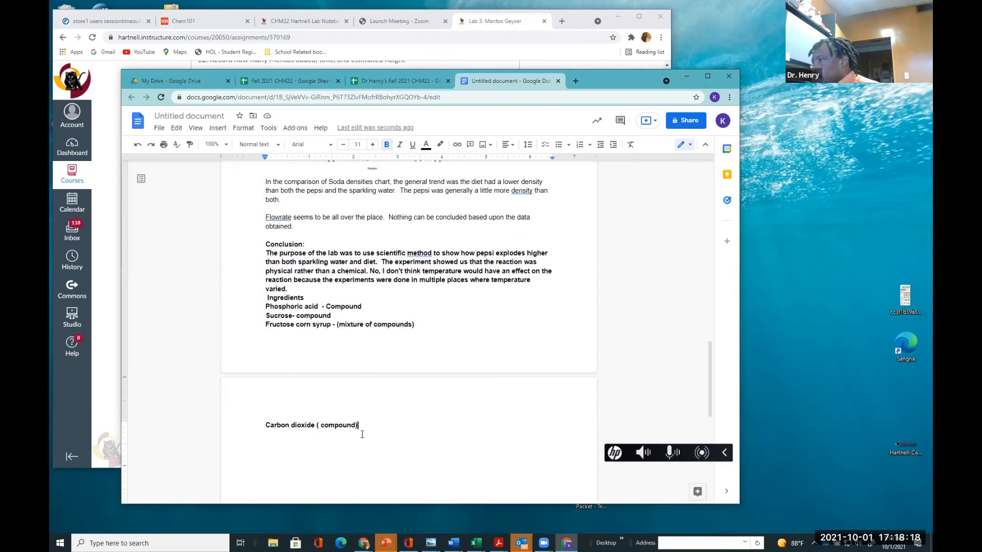
pyautogui.press('Return')
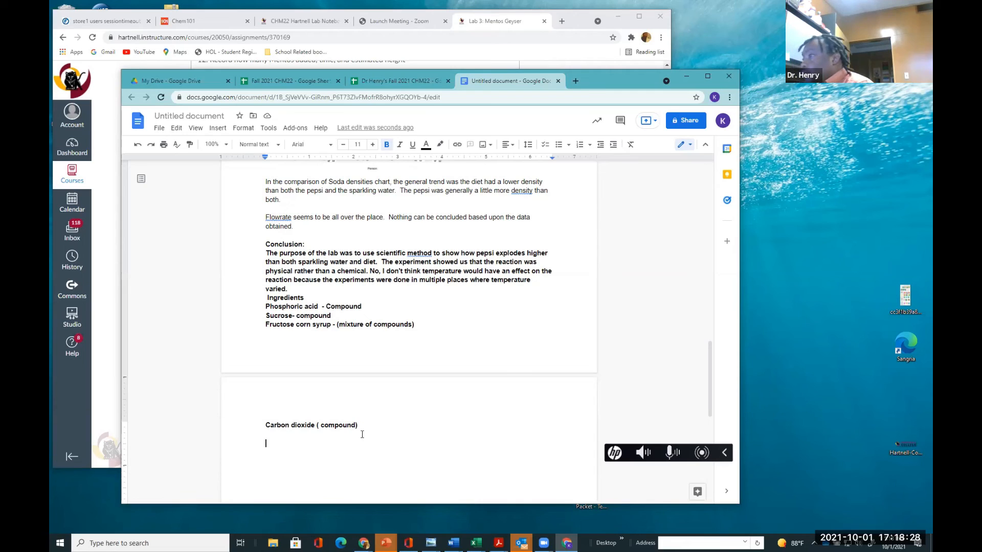
pyautogui.write('The so')
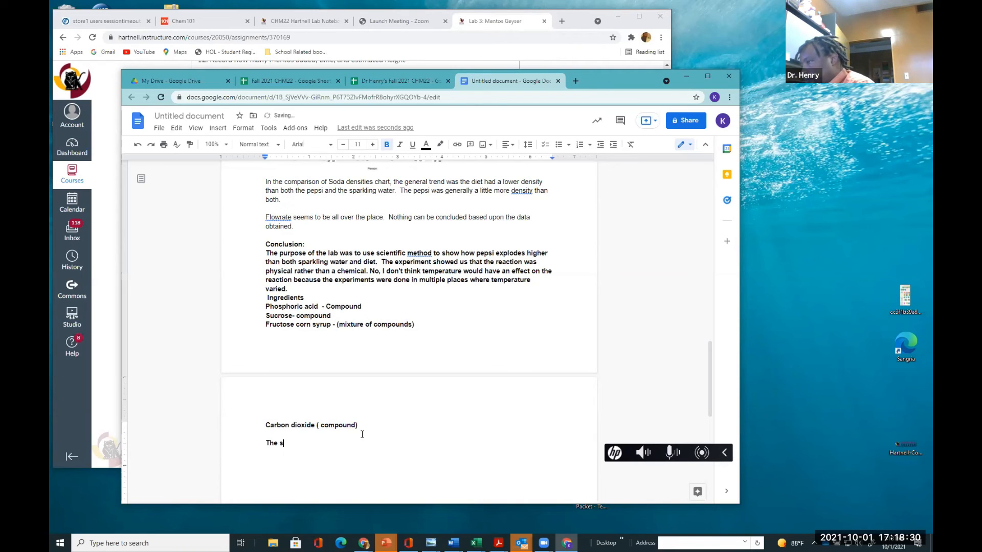
pyautogui.write('ution was homogenous.  During reaction, it seemed to be heterogeneous.  After')
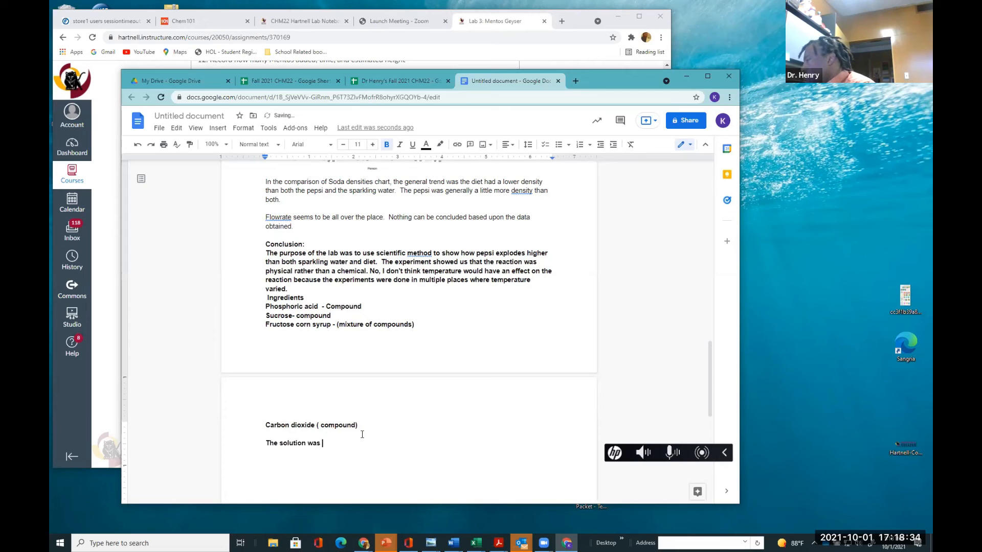
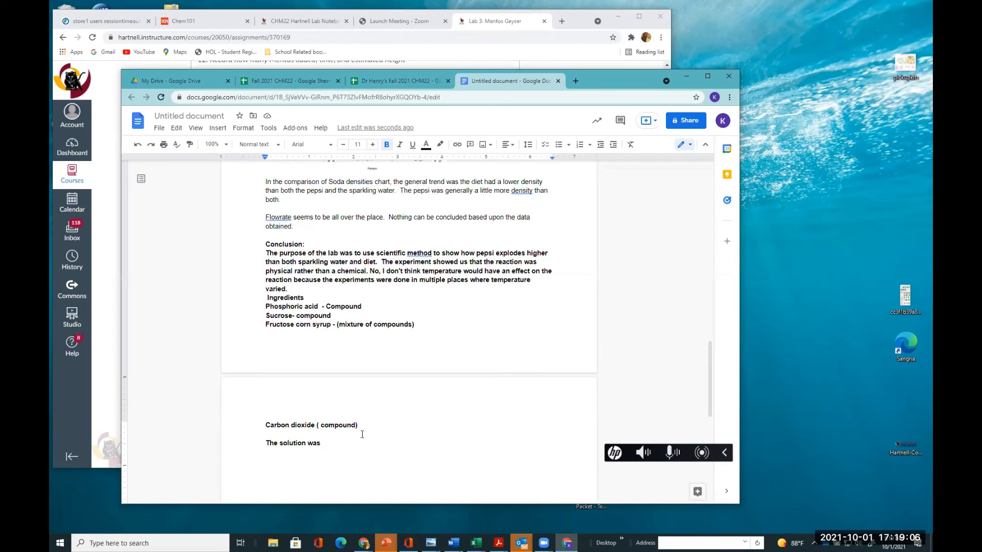
# Finish the sentence 'The solution was homogenous.' under the Carbon dioxide line
pyautogui.write('homogenous')
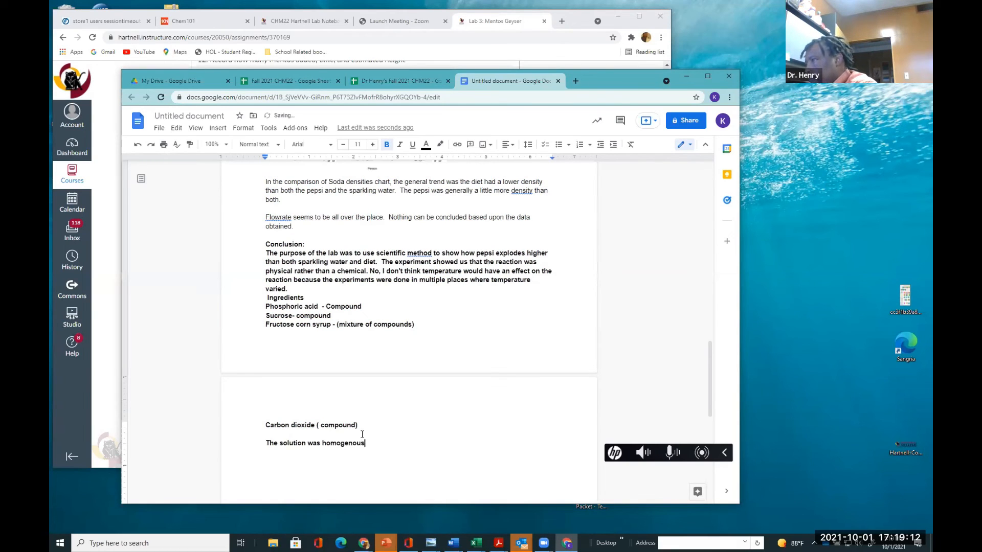
pyautogui.write('.  ')
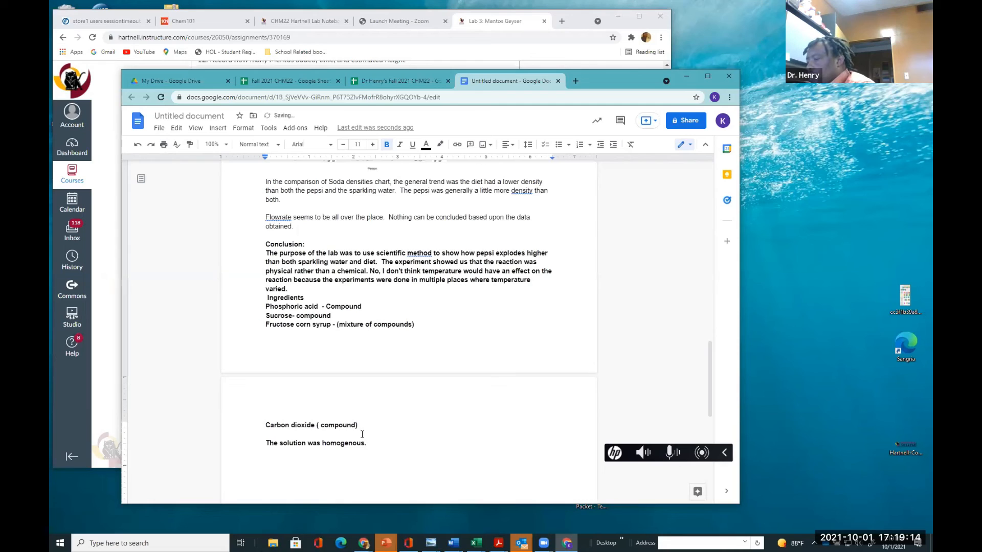
pyautogui.write('During')
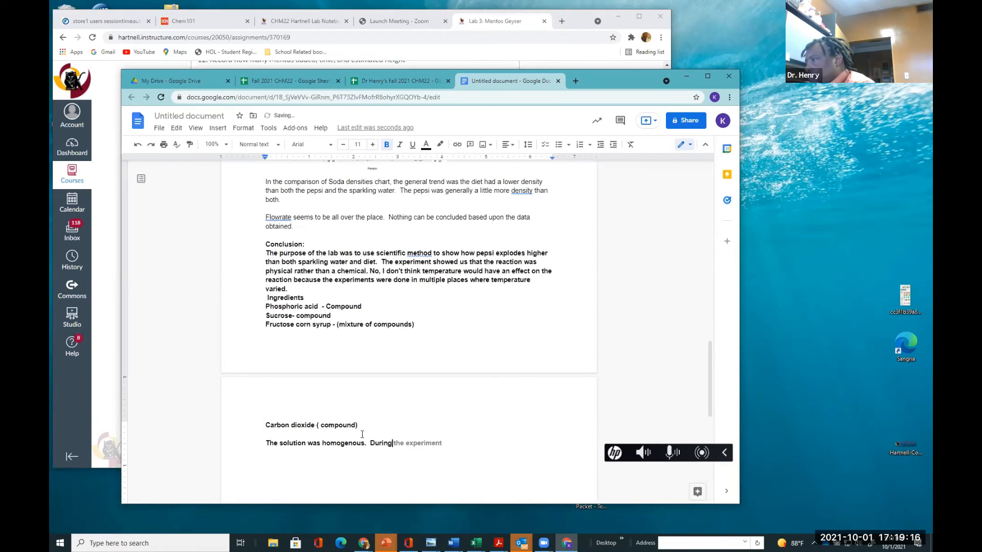
pyautogui.write(' rea')
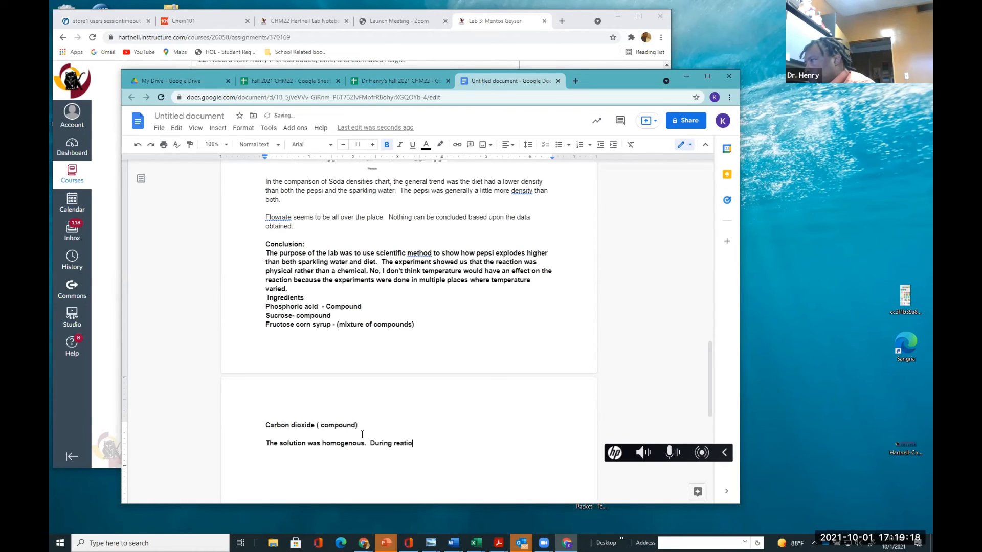
pyautogui.write('ction')
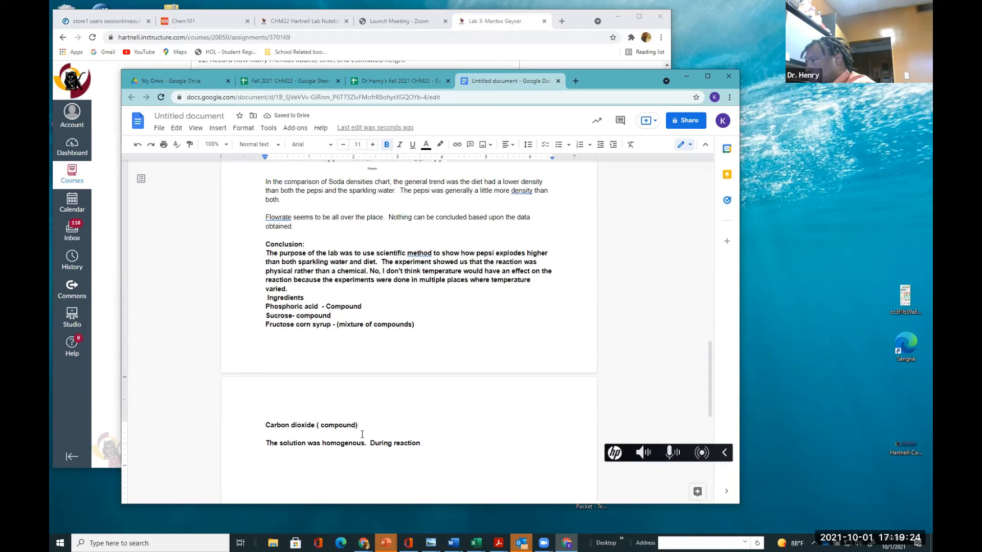
# Add the sentence 'During reaction, it seemed to be heterogeneous.'
pyautogui.write(',')
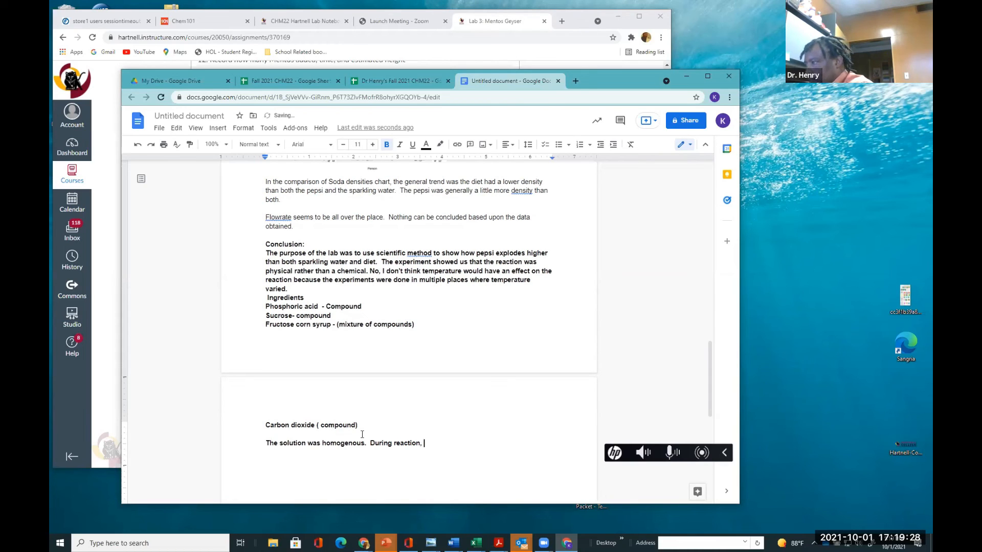
pyautogui.write(' it see')
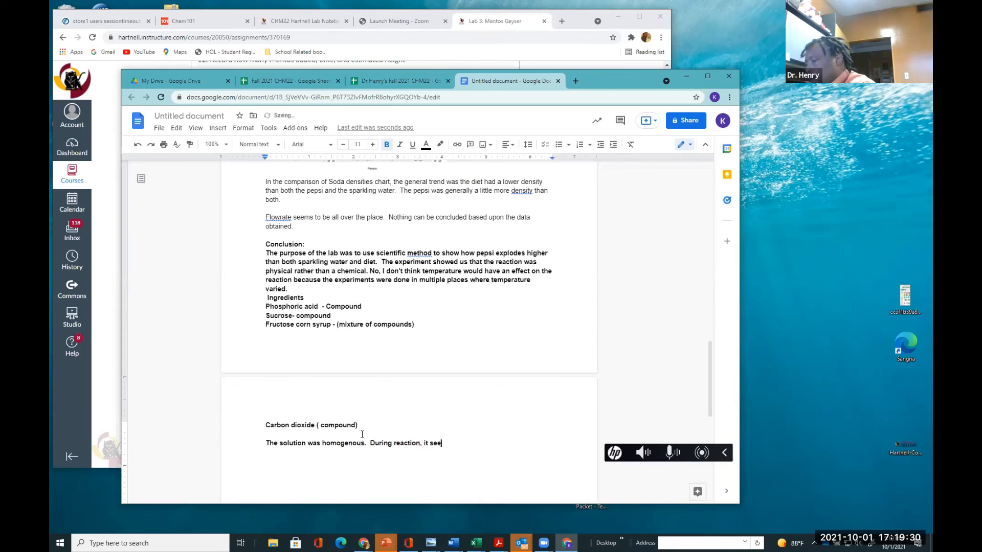
pyautogui.write('med to ')
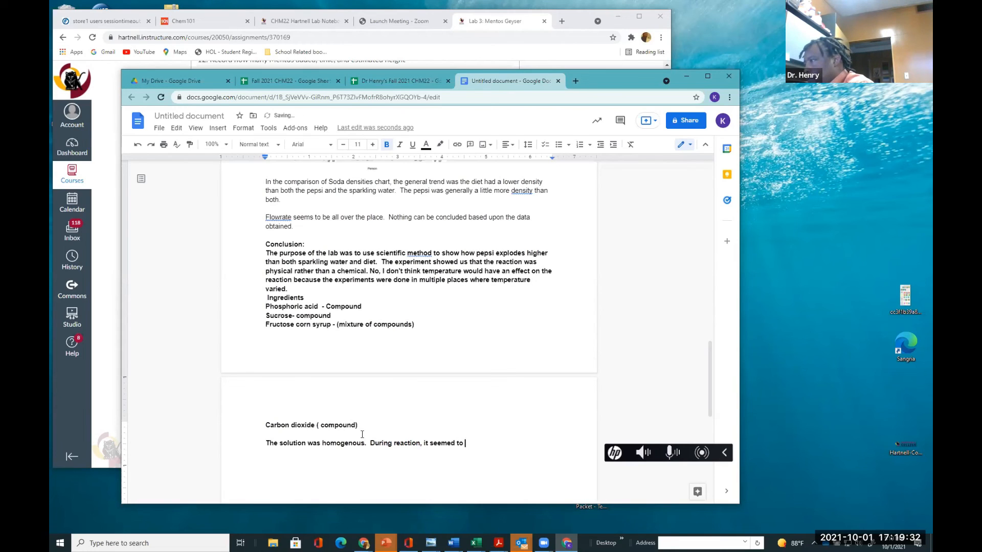
pyautogui.write('be he')
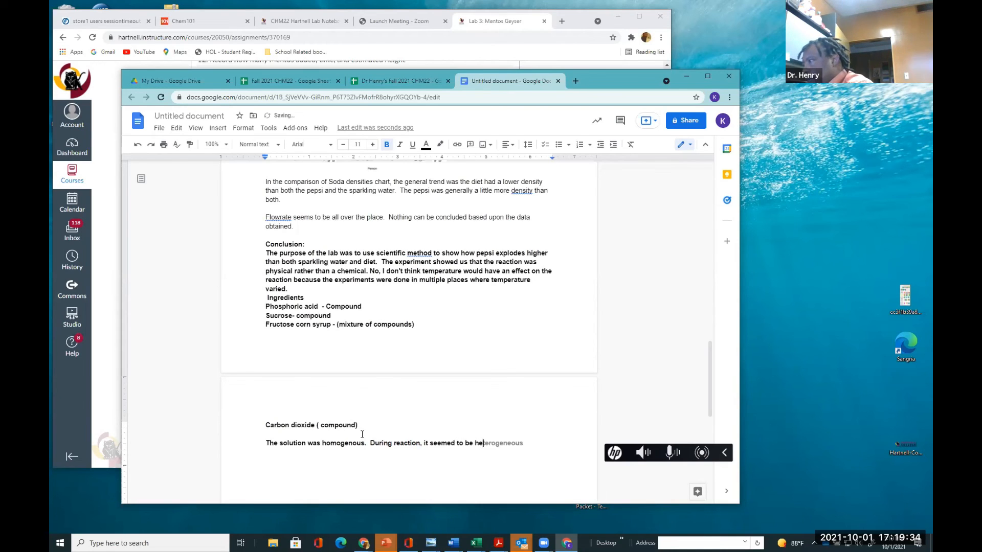
pyautogui.write('terogeneous.')
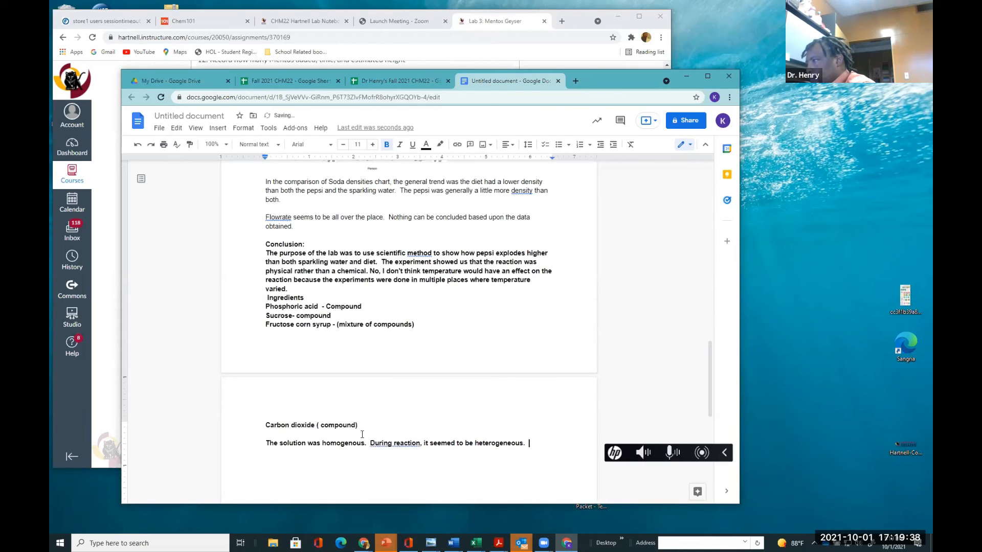
pyautogui.write('  After the mentos ')
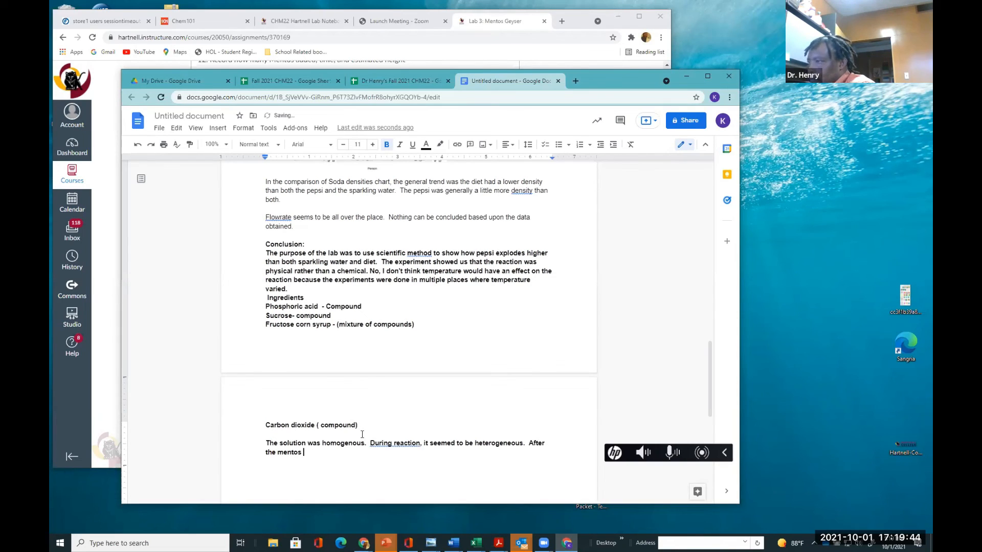
pyautogui.write(', it was ')
pyautogui.write('heter')
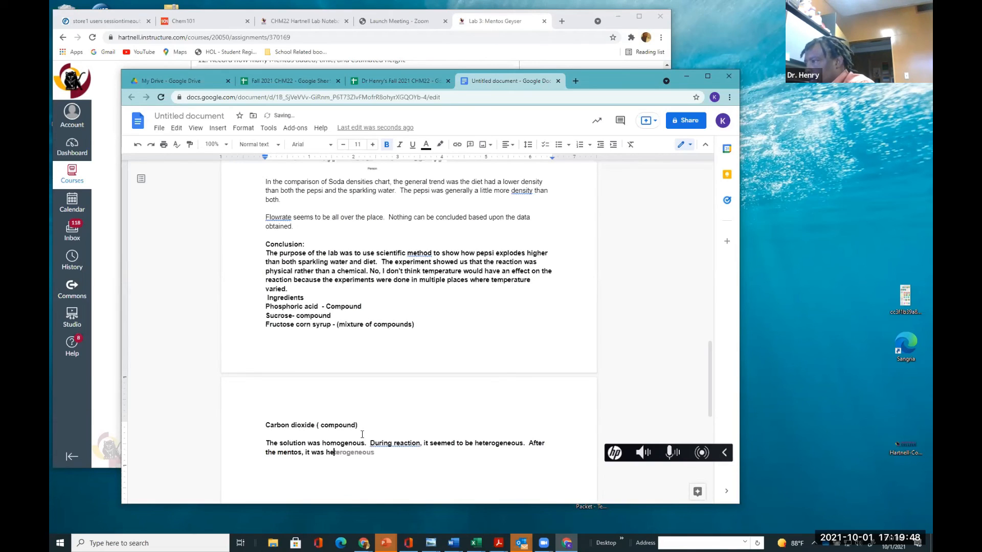
# Start the next sentence with 'After the mentos, it was heterogeneous', accepting the word completion
pyautogui.press('Tab')
# Continue the sentence with 'because big chunks of mentos was in the', correcting typos along the way
pyautogui.write('becu')
pyautogui.write('ase be')
pyautogui.press('BackSpace')
pyautogui.write('ig ch')
pyautogui.press('BackSpace')
pyautogui.write('u')
pyautogui.press('BackSpace')
pyautogui.write('h')
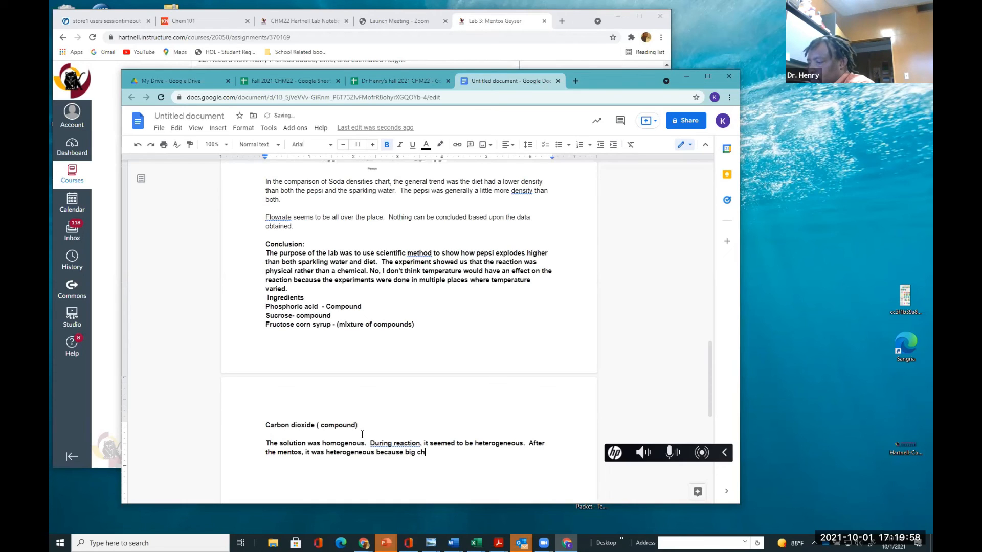
pyautogui.write('unks ')
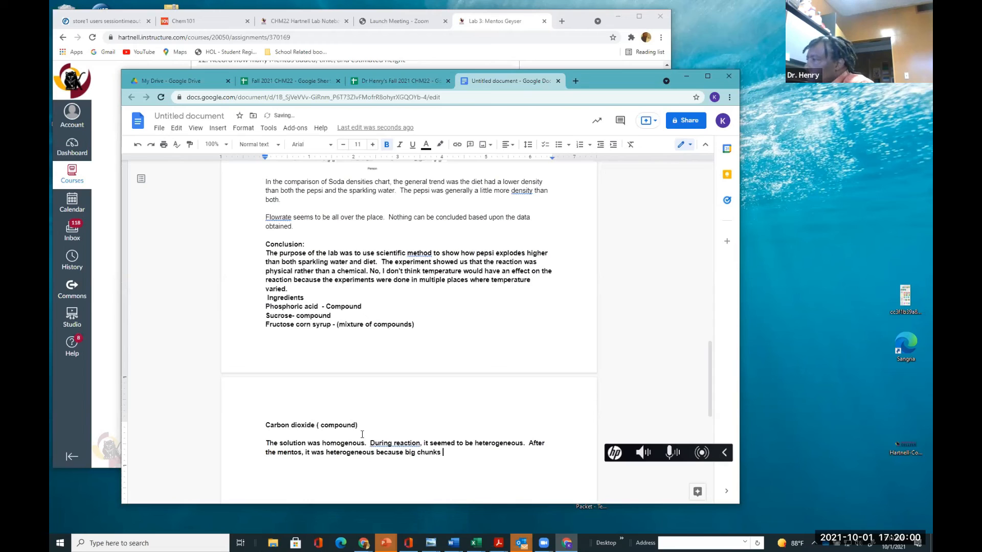
pyautogui.write('of nmet')
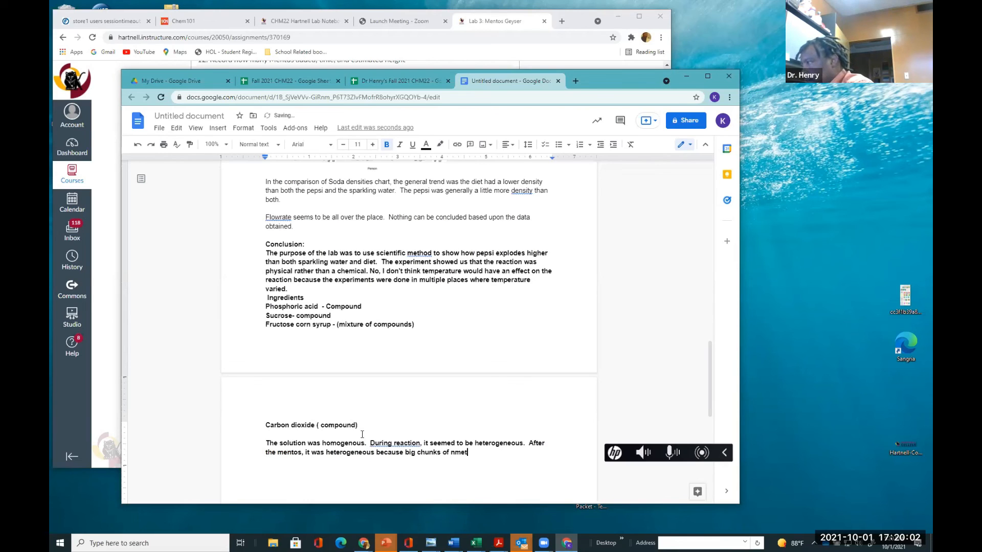
pyautogui.press('BackSpace')
pyautogui.press('BackSpace')
pyautogui.press('BackSpace')
pyautogui.press('BackSpace')
pyautogui.write('mentos was in the')
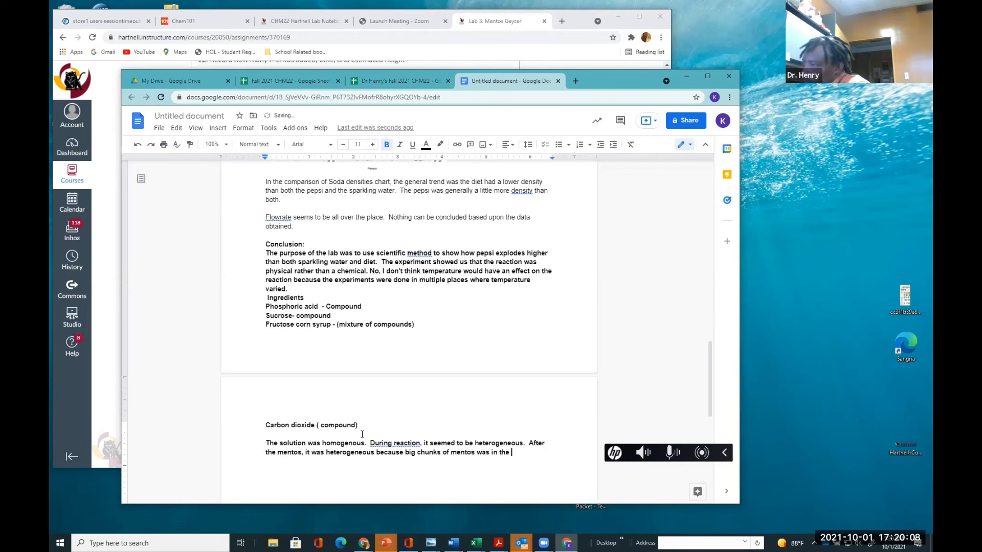
# Accept the suggested correction 'During the reaction' and end the last sentence with 'soda.'
pyautogui.click(394, 443)
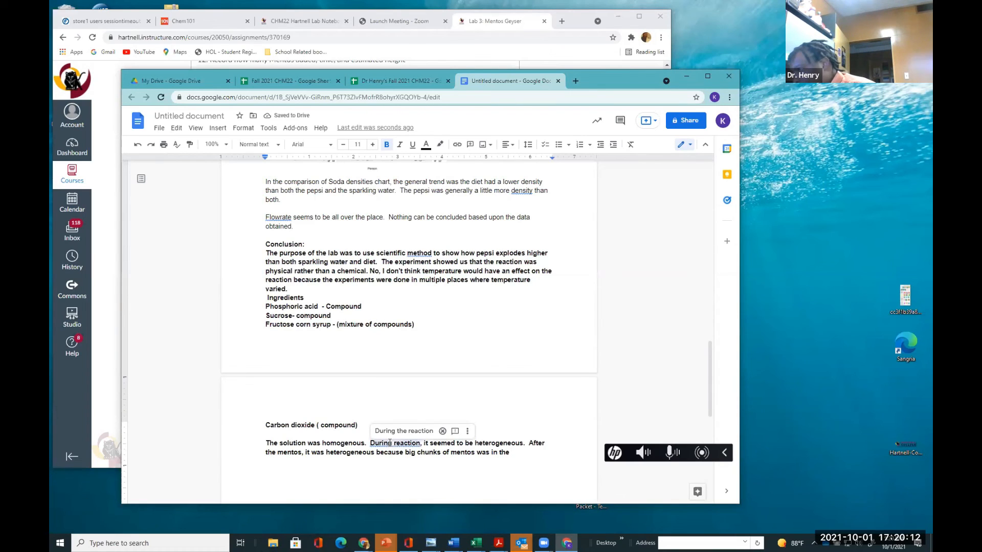
pyautogui.click(394, 431)
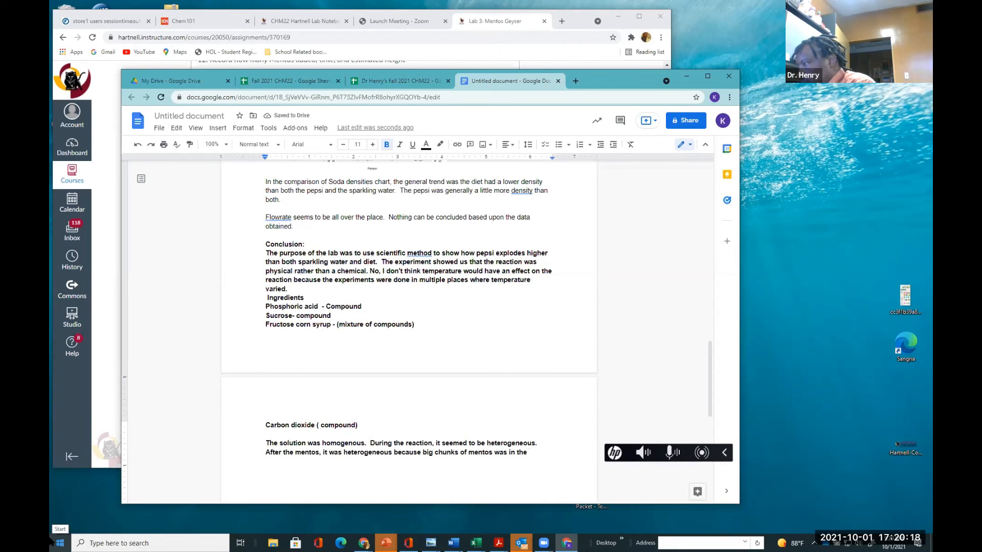
pyautogui.write('soda.')
pyautogui.press('Return')
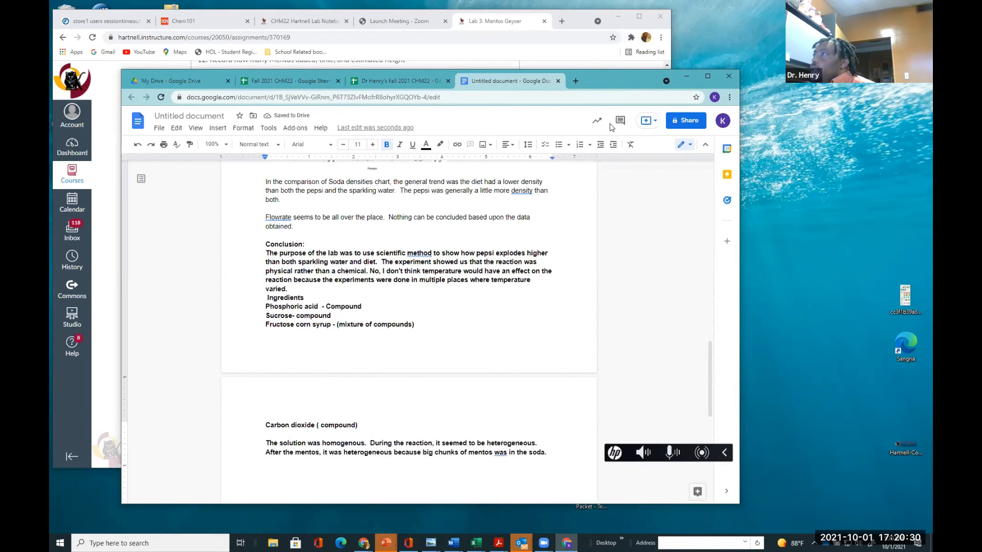
# Review the lab report conclusion requirements in the course page, then return to the document
pyautogui.moveTo(621, 83); pyautogui.dragTo(645, 165)
pyautogui.click(299, 21)
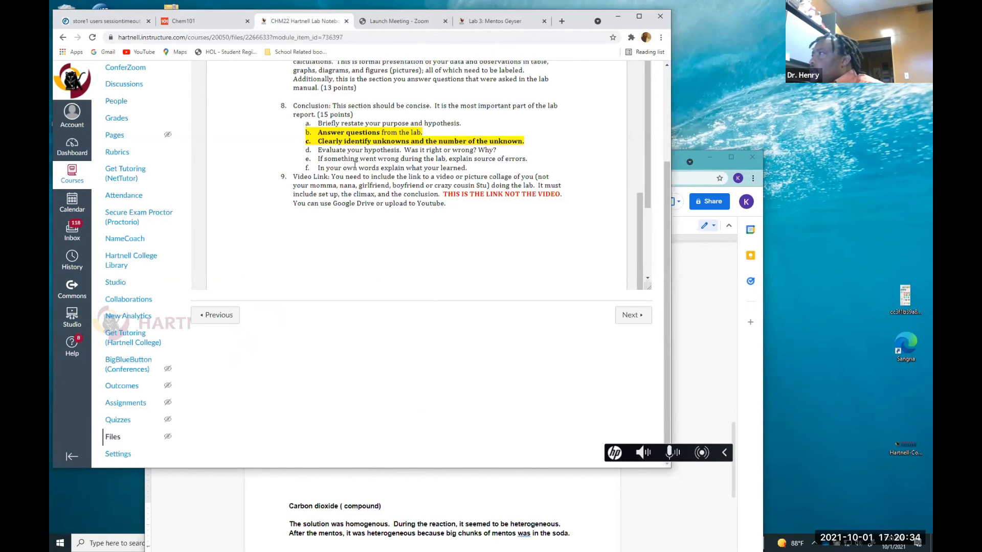
pyautogui.click(427, 504)
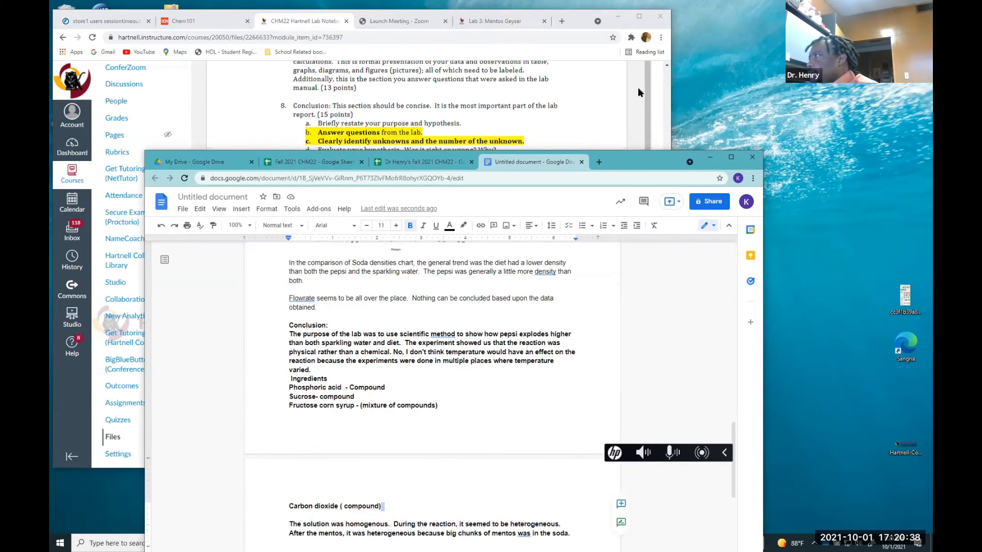
pyautogui.moveTo(637, 158); pyautogui.dragTo(648, 37)
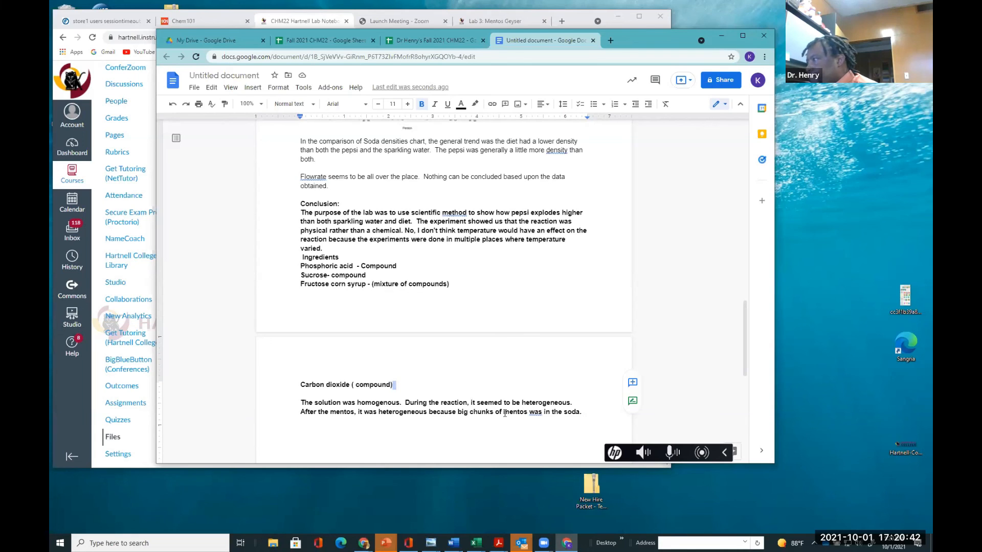
# On a new line, write 'Based upon the data my hypothesis was incorrect.'
pyautogui.click(595, 415)
pyautogui.press('Return')
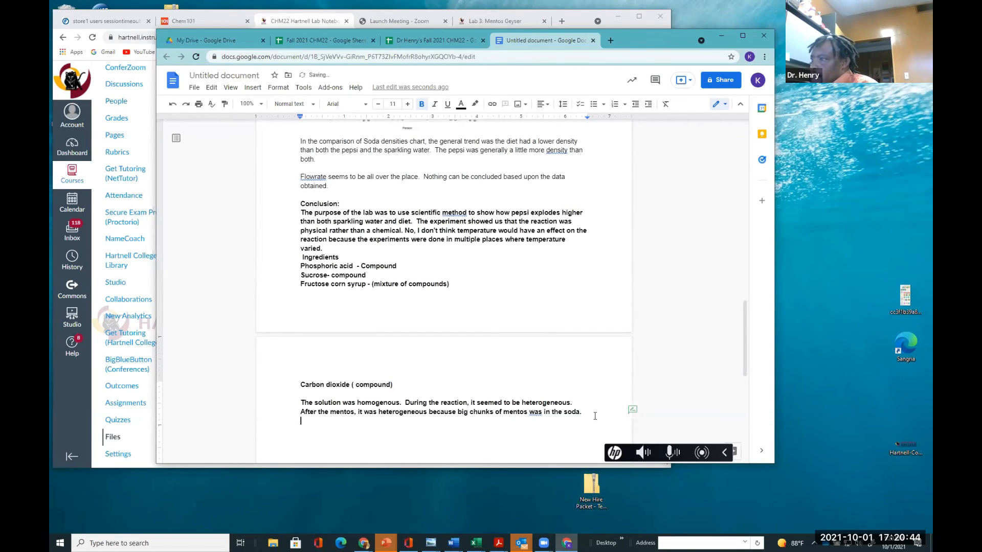
pyautogui.write('Based ')
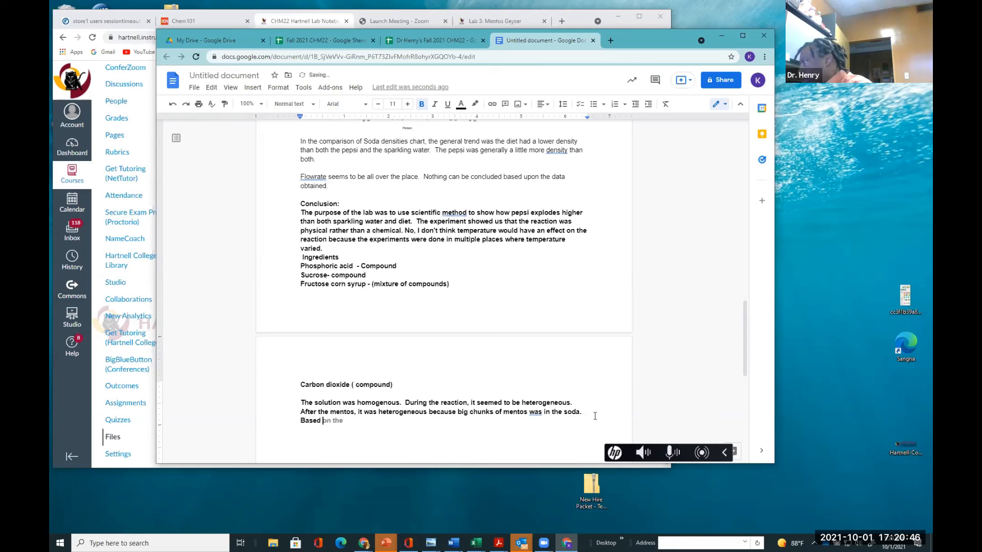
pyautogui.write('upo')
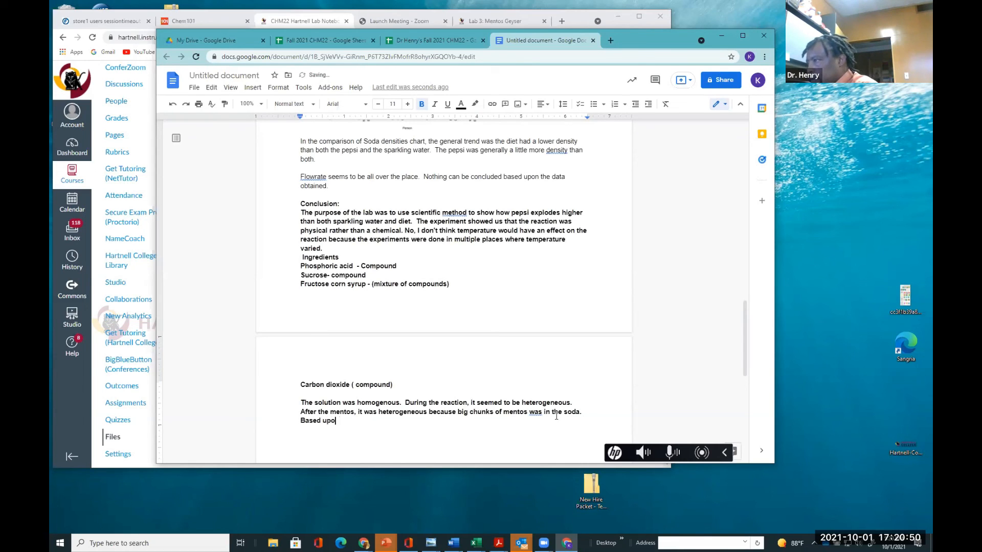
pyautogui.write('n the data my')
pyautogui.press('Tab')
pyautogui.write('inc')
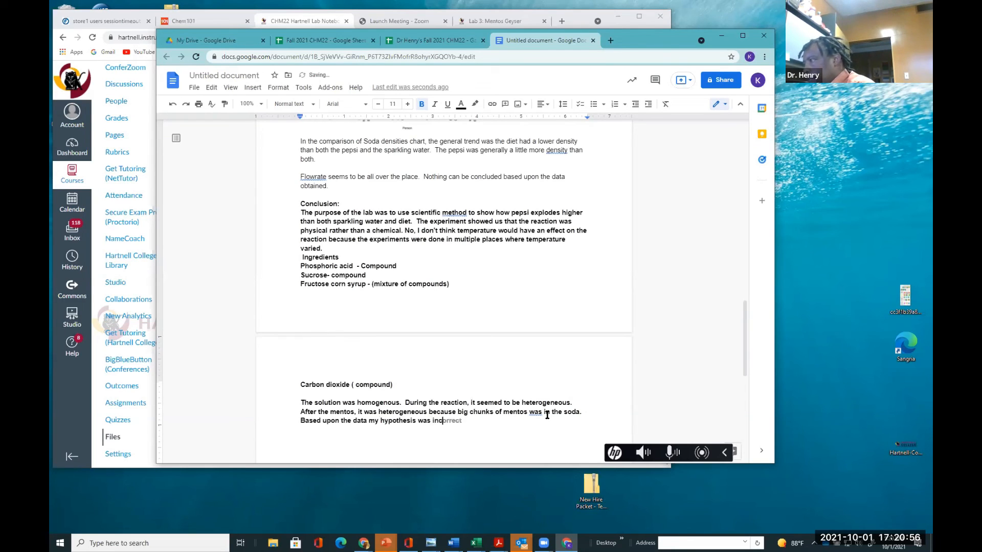
pyautogui.write('or')
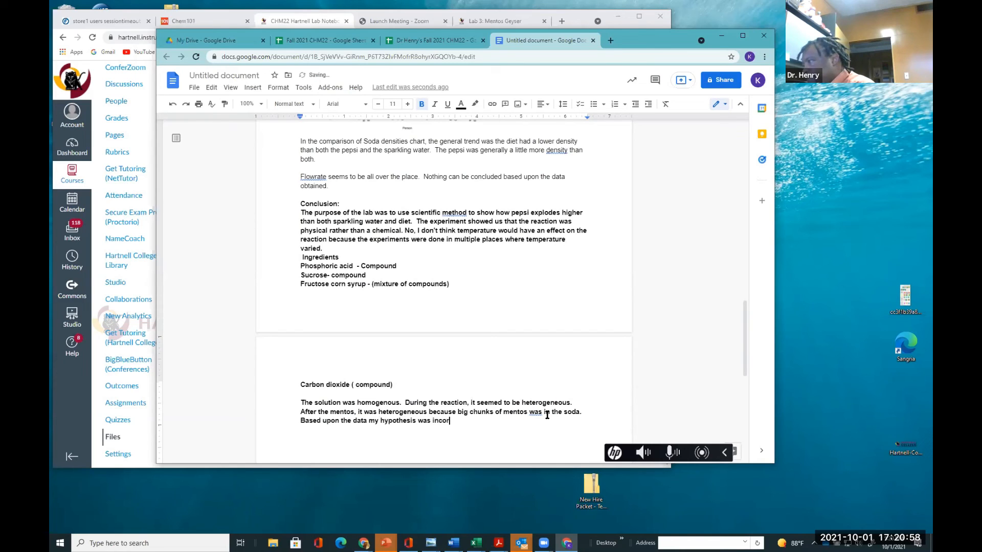
pyautogui.write('rect')
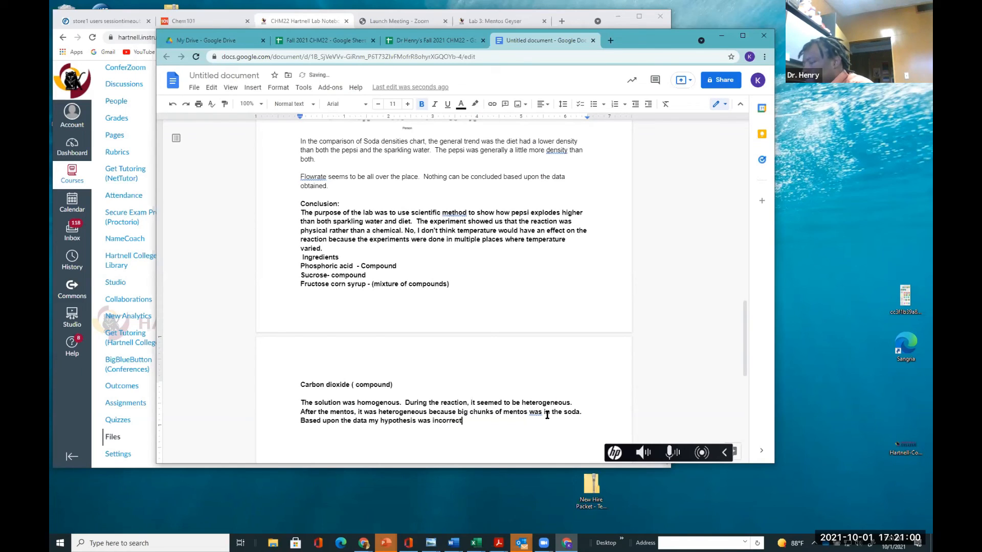
pyautogui.write('.')
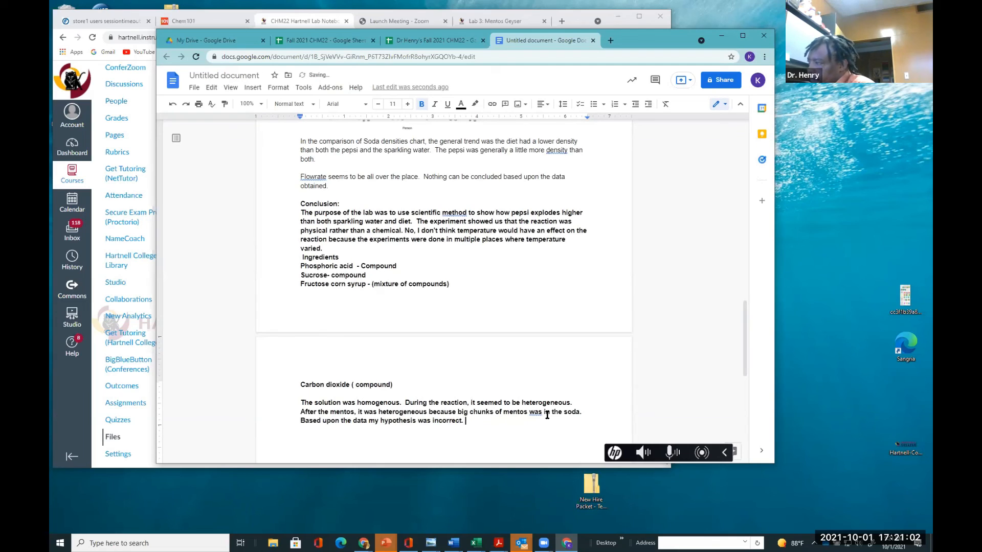
pyautogui.write('  The diet')
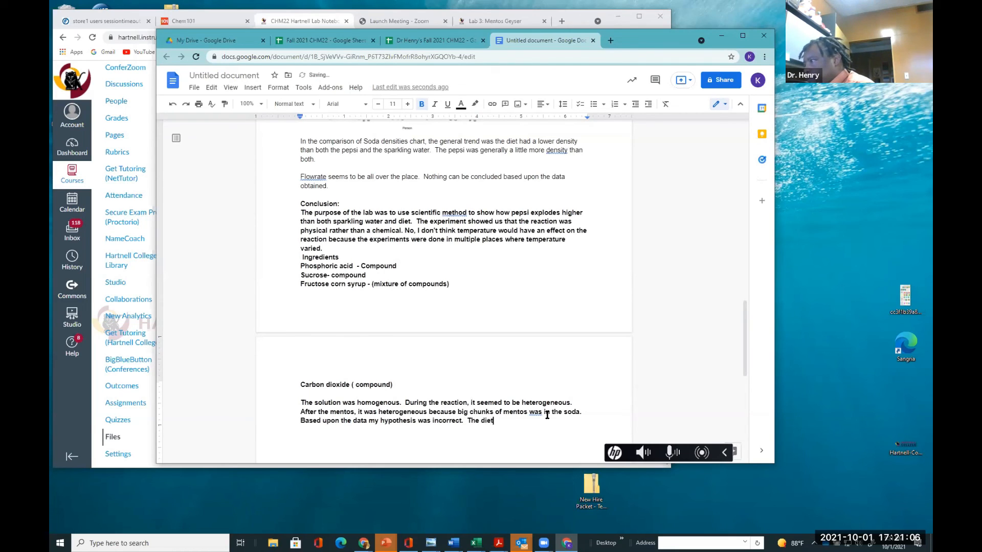
pyautogui.write(' perfor')
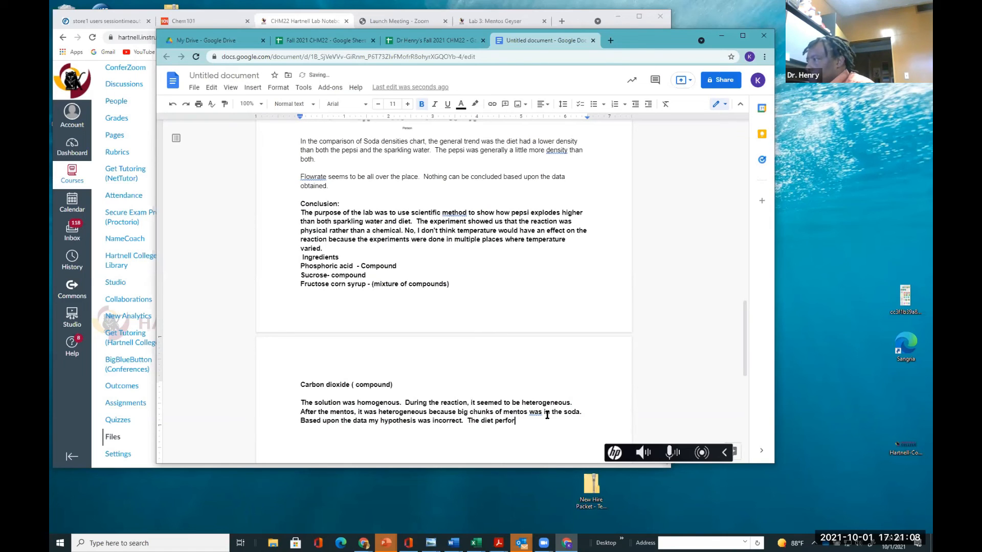
pyautogui.write('med better.')
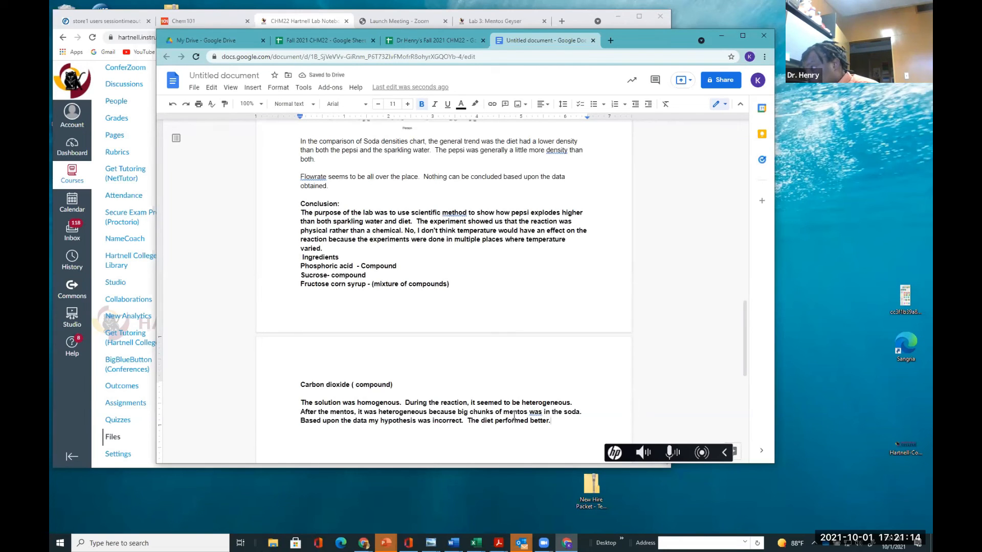
# Accept the suggestion changing 'was' to 'were' in the mentos sentence, then bring the course instructions page forward
pyautogui.click(540, 413)
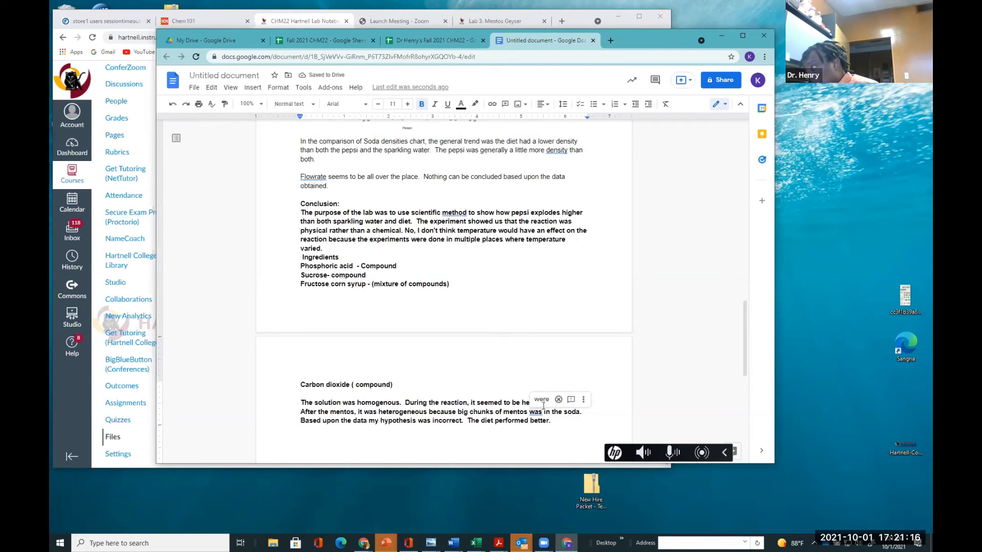
pyautogui.click(544, 401)
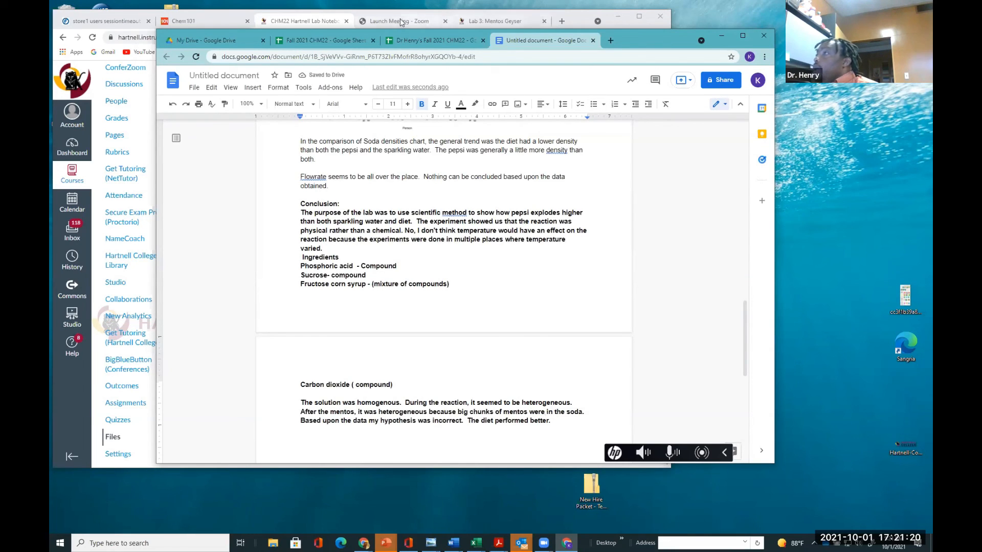
pyautogui.click(329, 22)
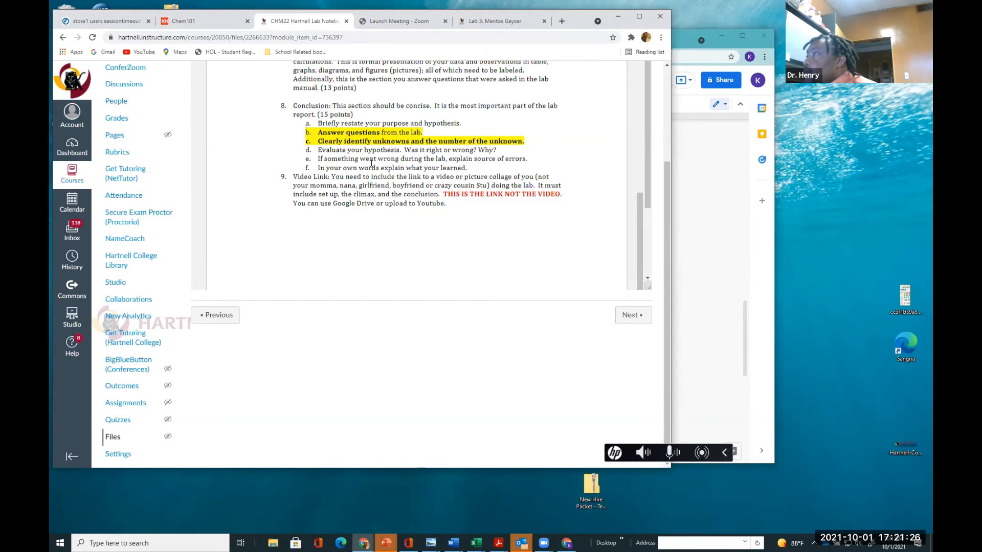
# Return to the document and add 'I stuck my fingers in the sparkling water so the value may not be accurate due my my sweaty hands.'
pyautogui.click(680, 397)
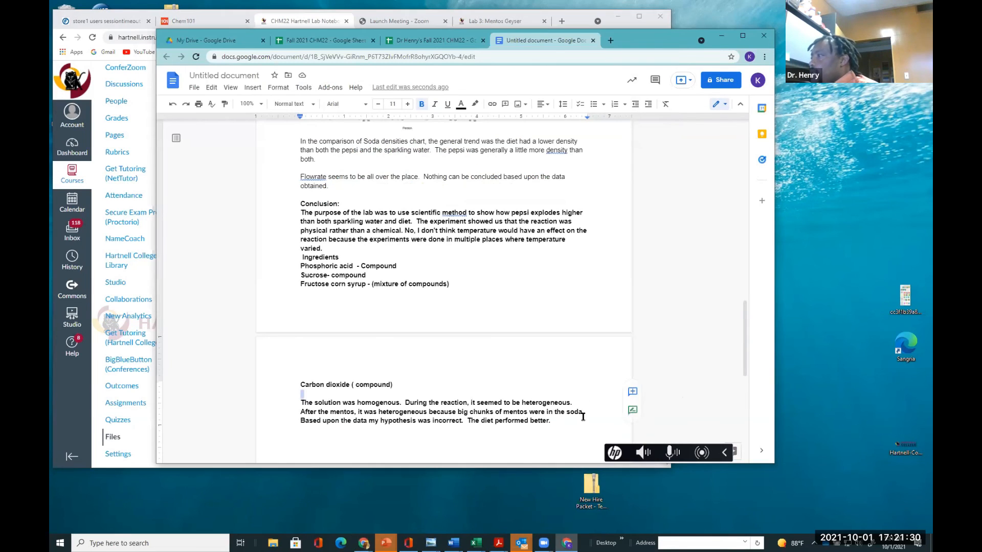
pyautogui.write('I')
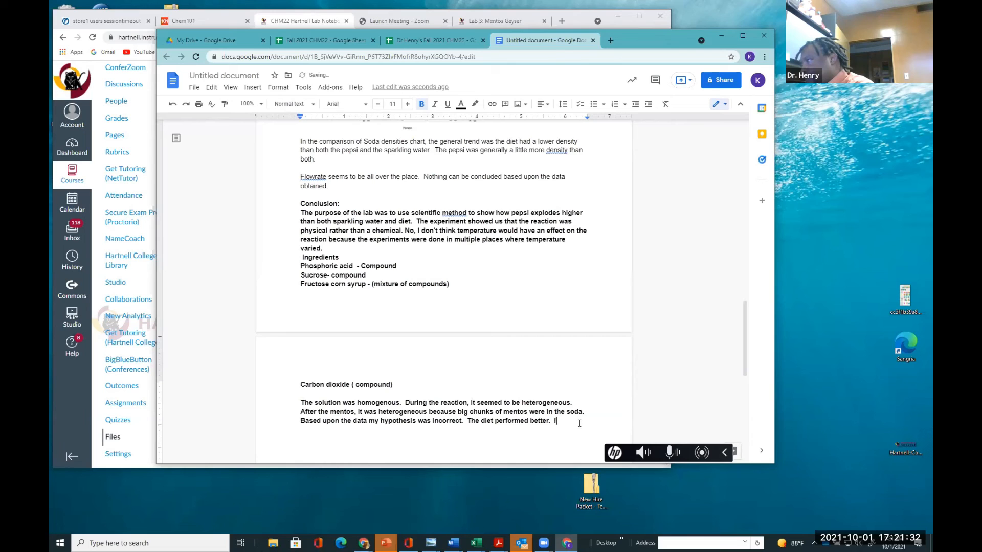
pyautogui.write(' S')
pyautogui.press('BackSpace')
pyautogui.write('stuck my fi')
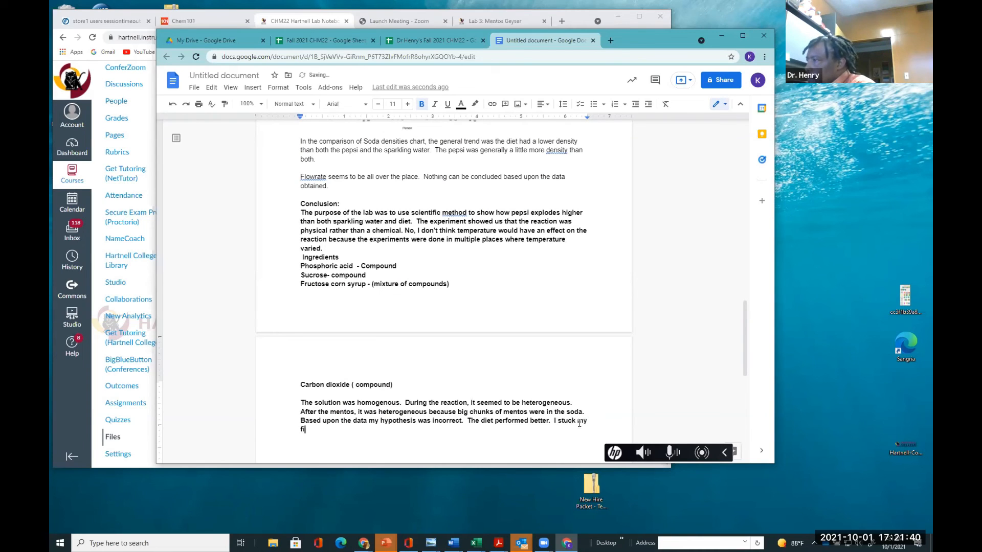
pyautogui.write('ngers in the sparkling water so the value')
pyautogui.press('BackSpace')
pyautogui.press('BackSpace')
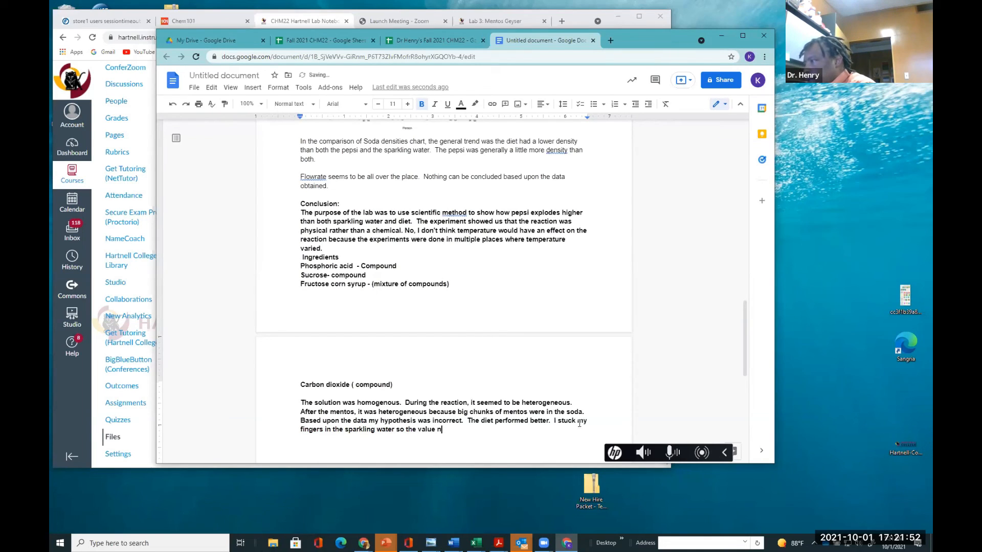
pyautogui.write('may not b')
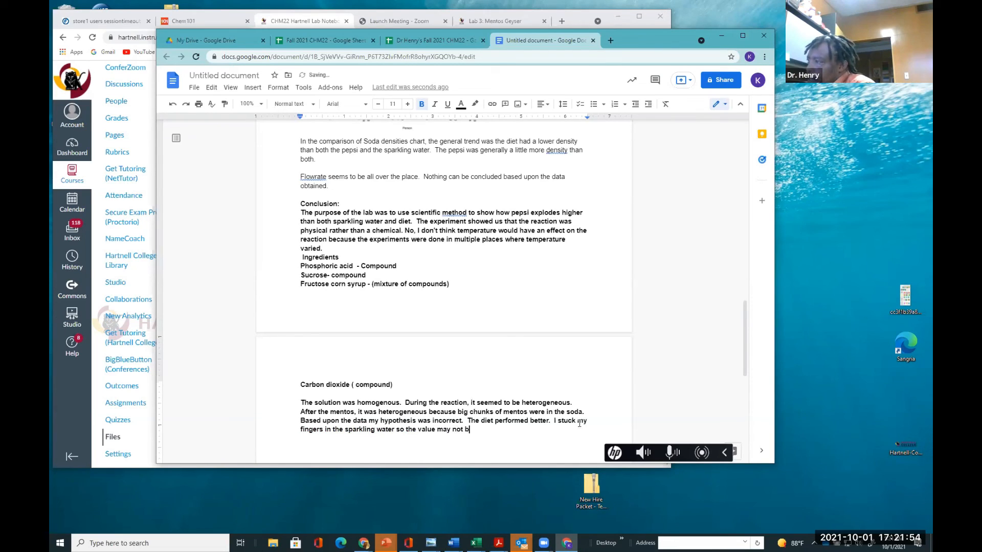
pyautogui.write('e accu')
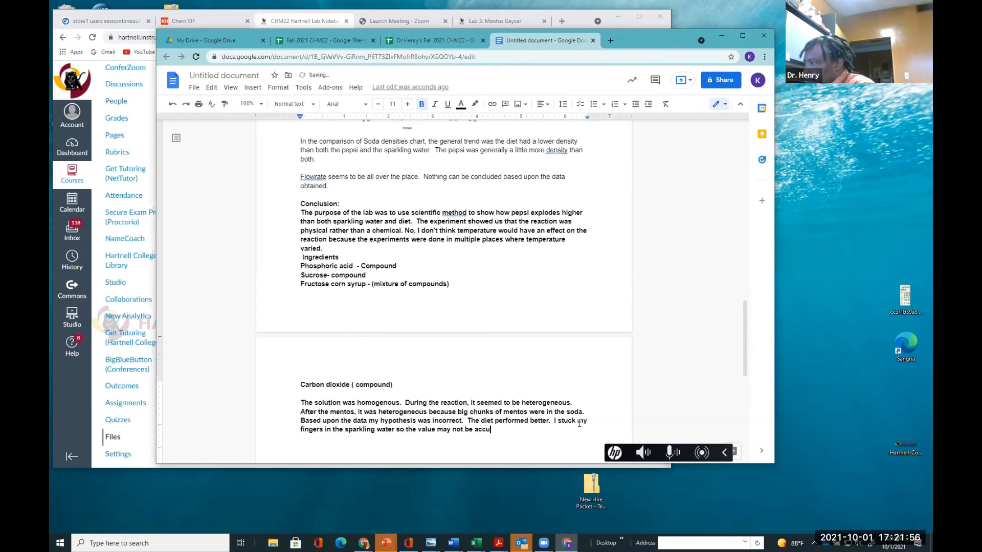
pyautogui.write('rate')
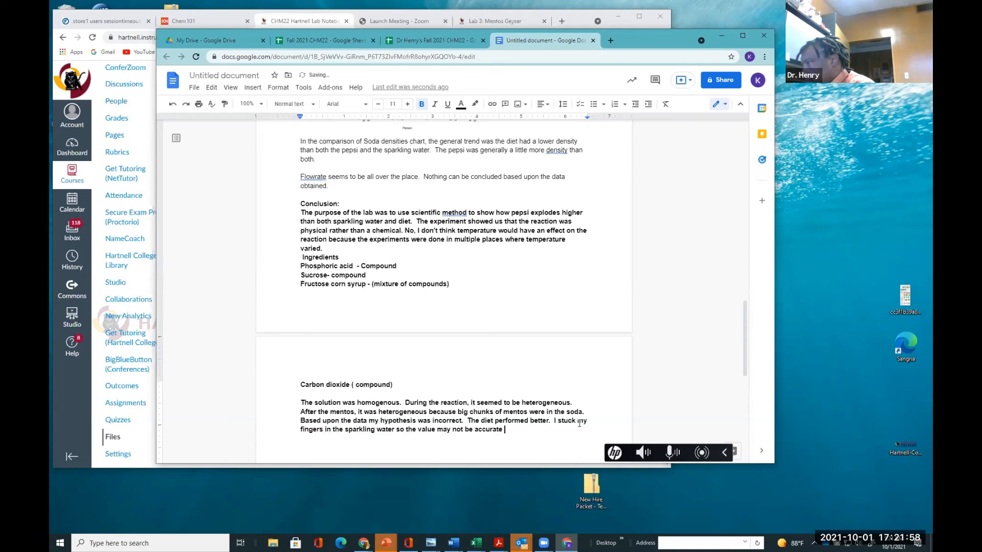
pyautogui.write(' due my my sweaty hands.')
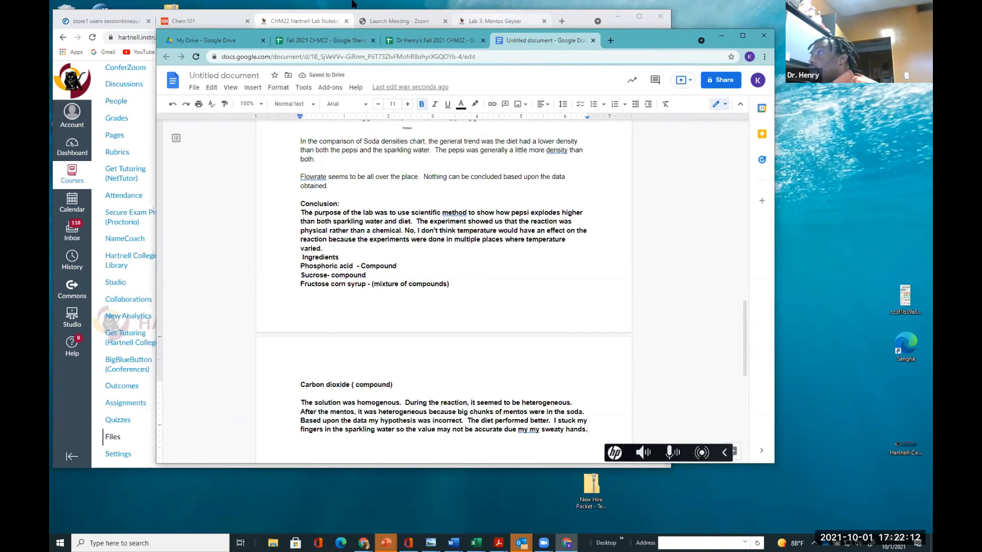
# Check the conclusion requirements on the course page again, then go back to the document
pyautogui.click(251, 22)
pyautogui.click(276, 21)
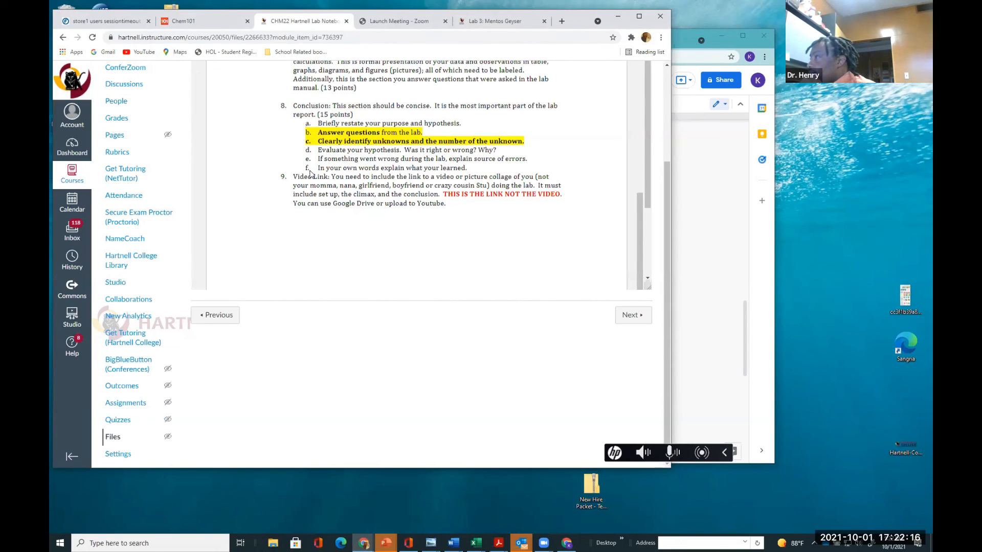
pyautogui.click(673, 394)
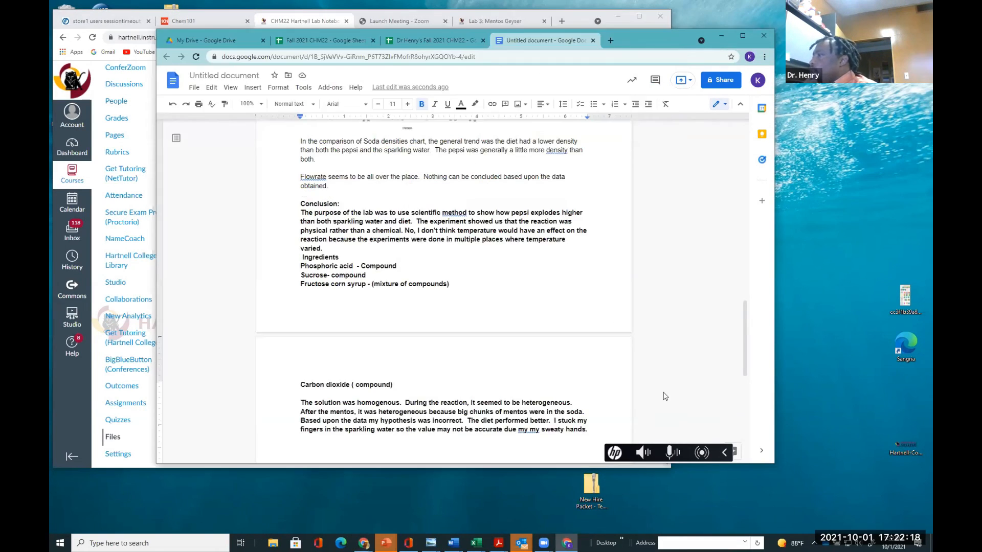
# Remove the bold formatting from the conclusion text through the end of the document
pyautogui.scroll(-1, 603, 353)
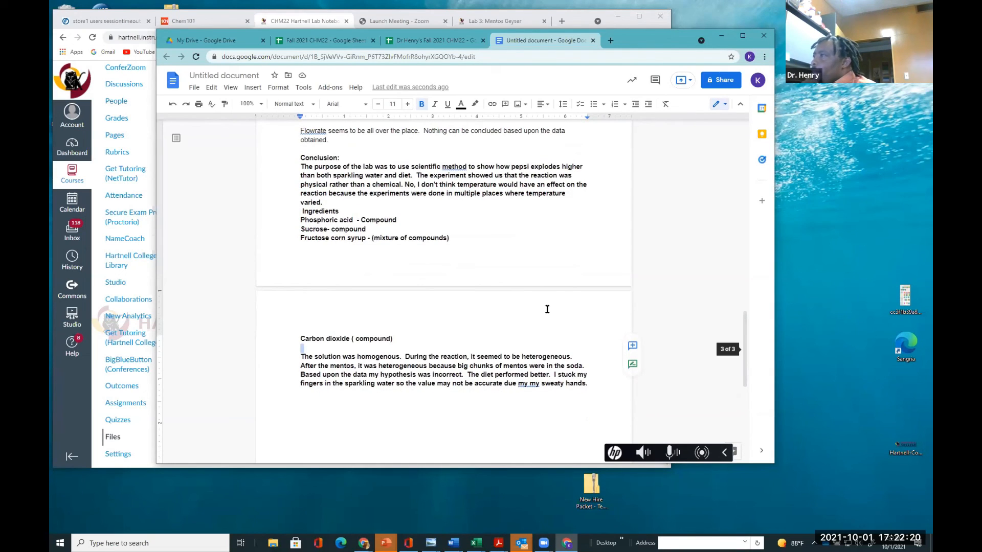
pyautogui.moveTo(300, 166); pyautogui.dragTo(506, 396)
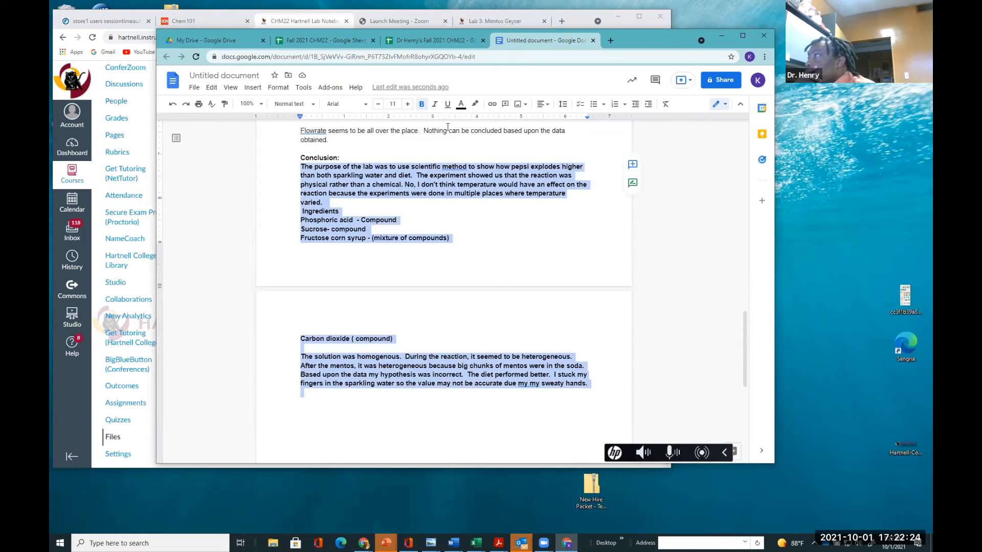
pyautogui.click(421, 103)
# Correct 'due my my' to 'due to my' in the sweaty hands sentence
pyautogui.click(570, 376)
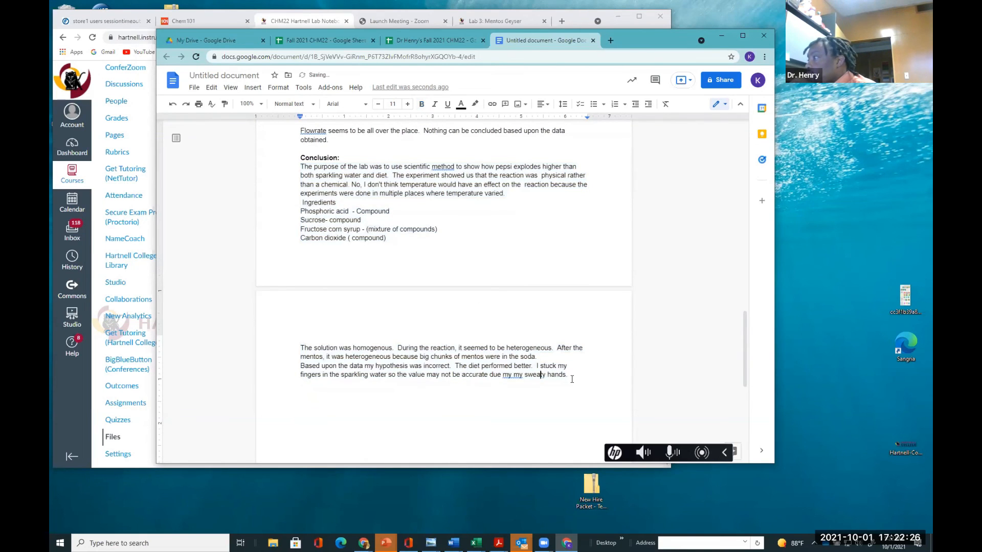
pyautogui.click(515, 375)
pyautogui.press('BackSpace')
pyautogui.press('BackSpace')
pyautogui.press('BackSpace')
pyautogui.write('to my')
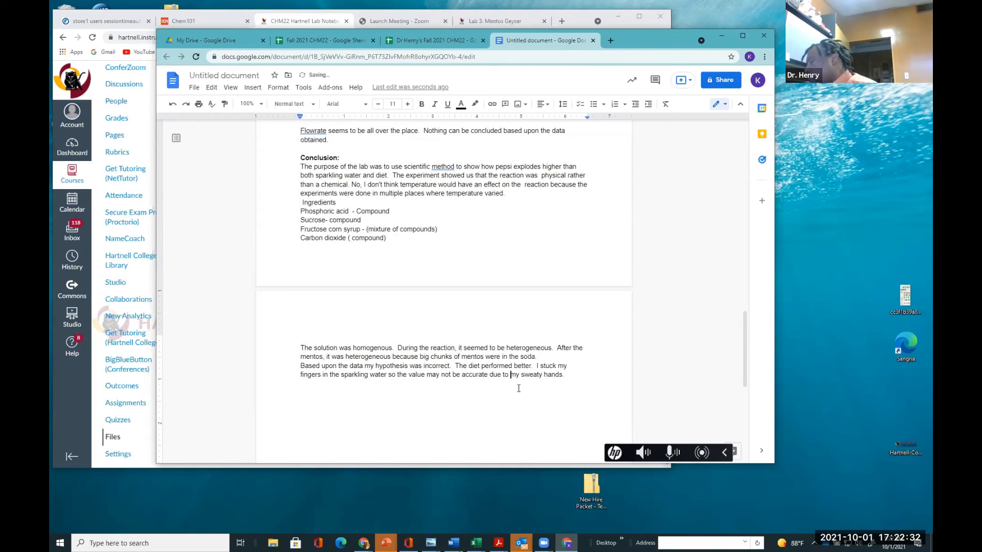
# Append the sentence 'I learned dont stand under a mentos geyser, you will get wet and sticky.'
pyautogui.click(579, 376)
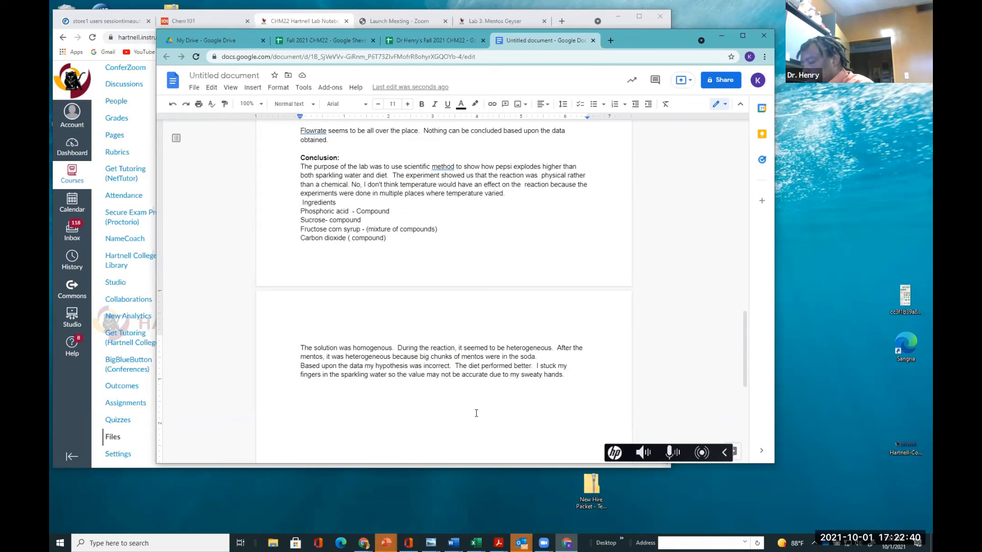
pyautogui.write('I h')
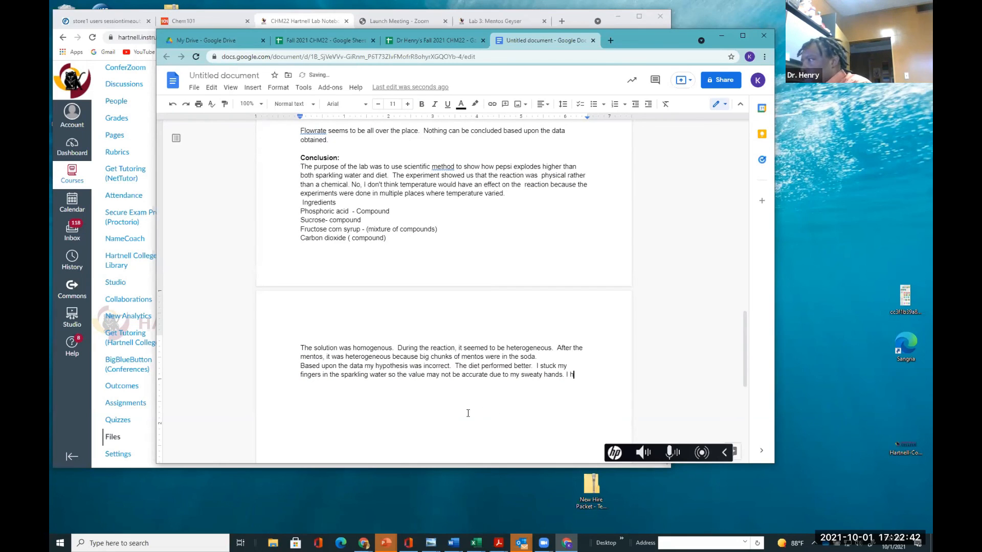
pyautogui.press('BackSpace')
pyautogui.write('learned dont stand under a mentos geys')
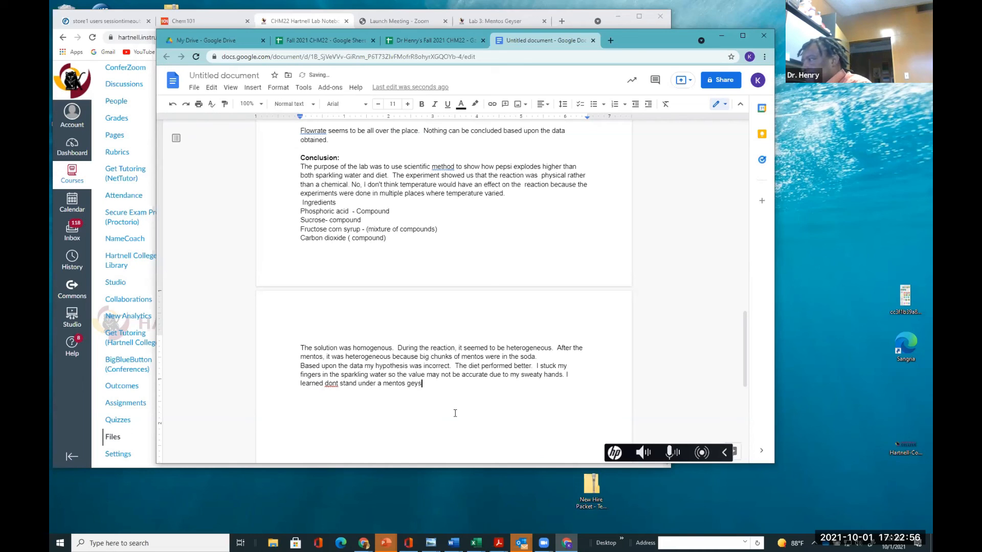
pyautogui.write('er')
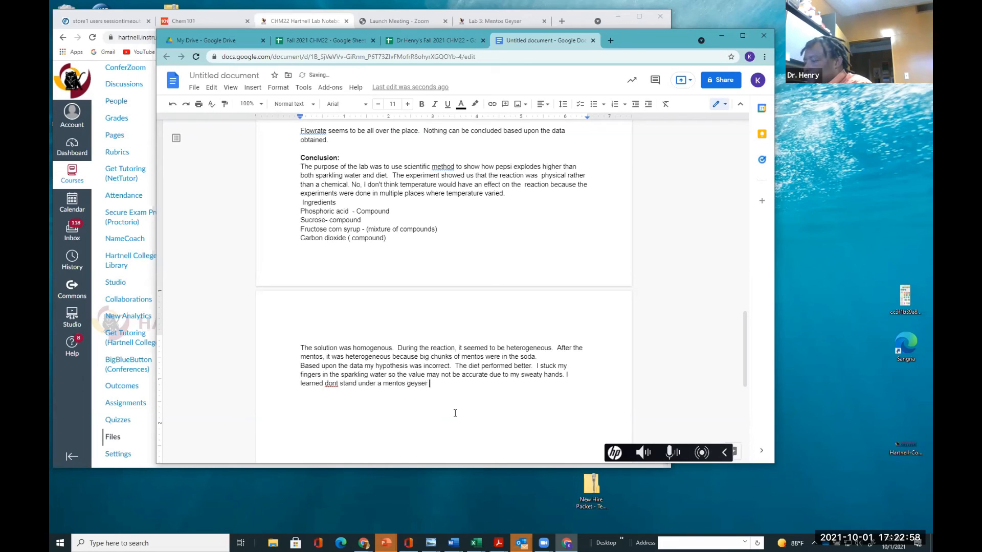
pyautogui.write(', you will get wet and sticky.')
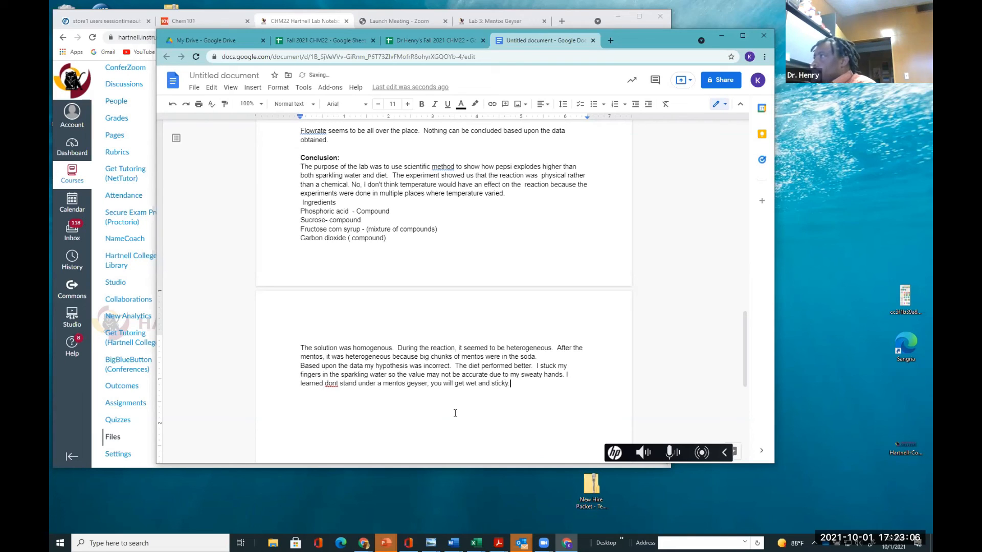
# Accept the spelling suggestion changing 'dont' to 'don't'
pyautogui.click(334, 384)
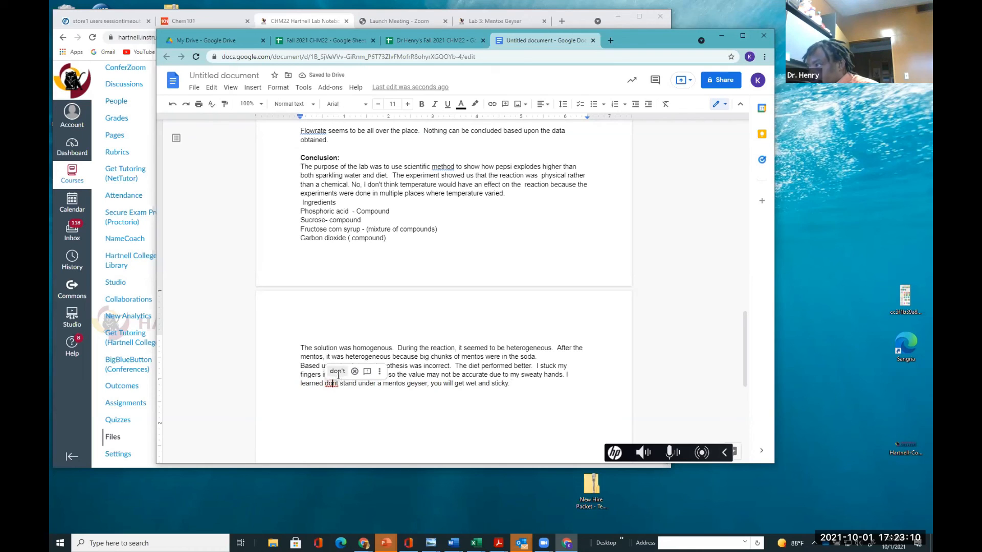
pyautogui.click(338, 372)
pyautogui.click(515, 389)
# Scroll through the report from the title down to the end of the conclusion to review it
pyautogui.scroll(15, 515, 390)
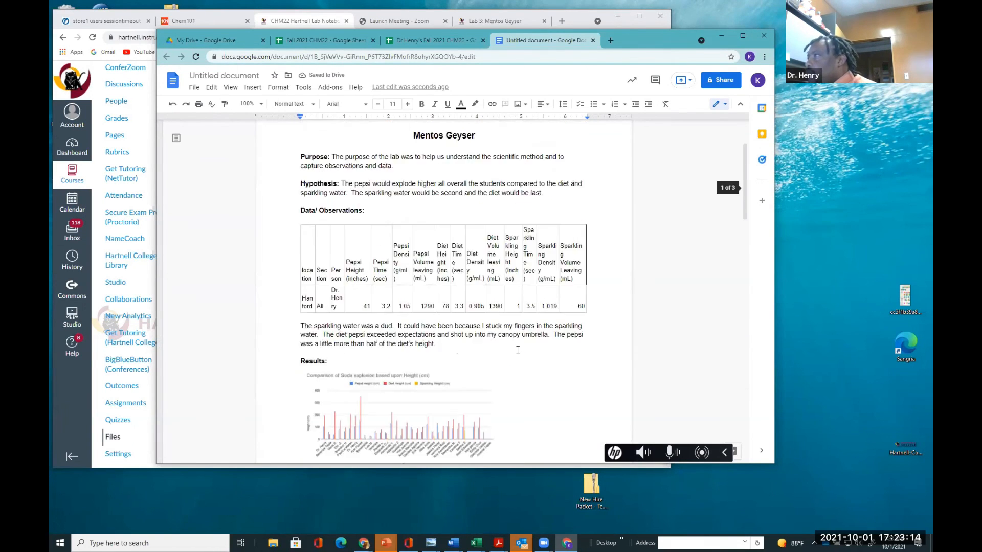
pyautogui.scroll(2, 517, 350)
pyautogui.scroll(-8, 517, 350)
pyautogui.scroll(-10, 517, 351)
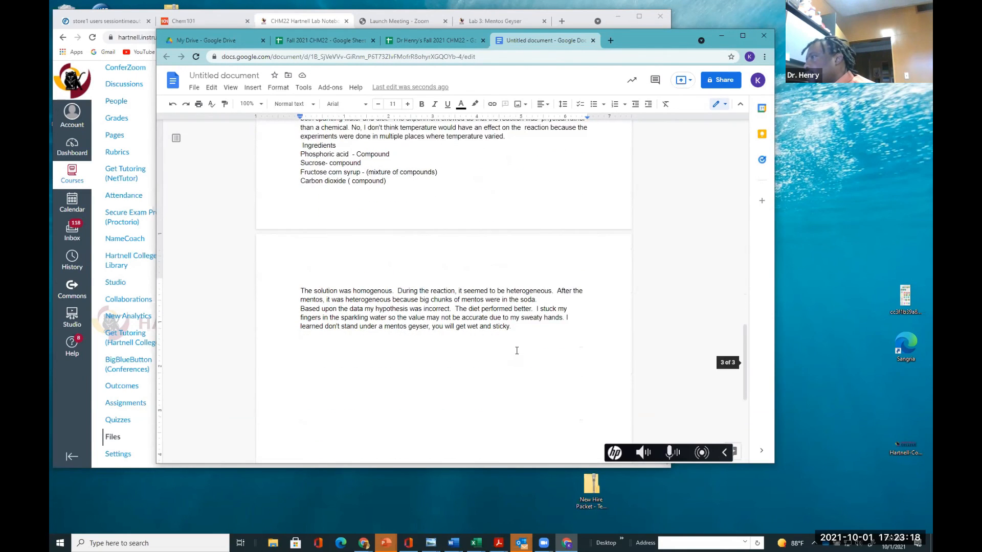
pyautogui.scroll(-1, 516, 351)
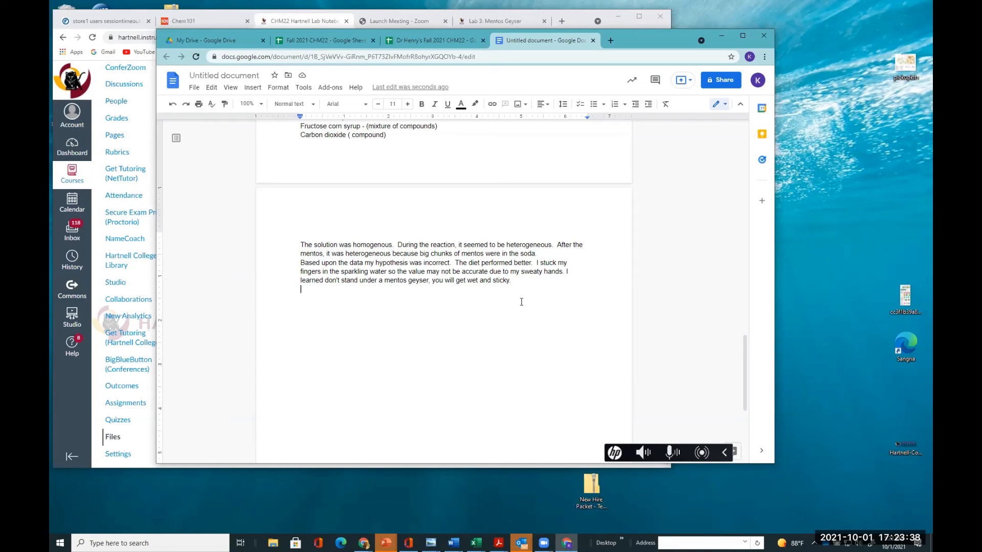
pyautogui.press('Return')
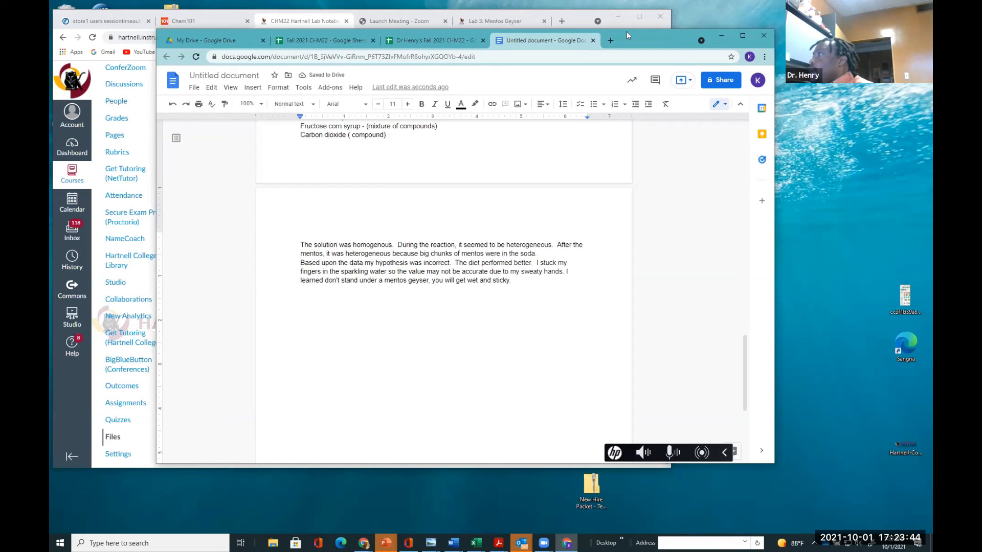
# Bring the course instructions page forward and scroll back to the top of the lab report requirements
pyautogui.moveTo(627, 32); pyautogui.dragTo(633, 112)
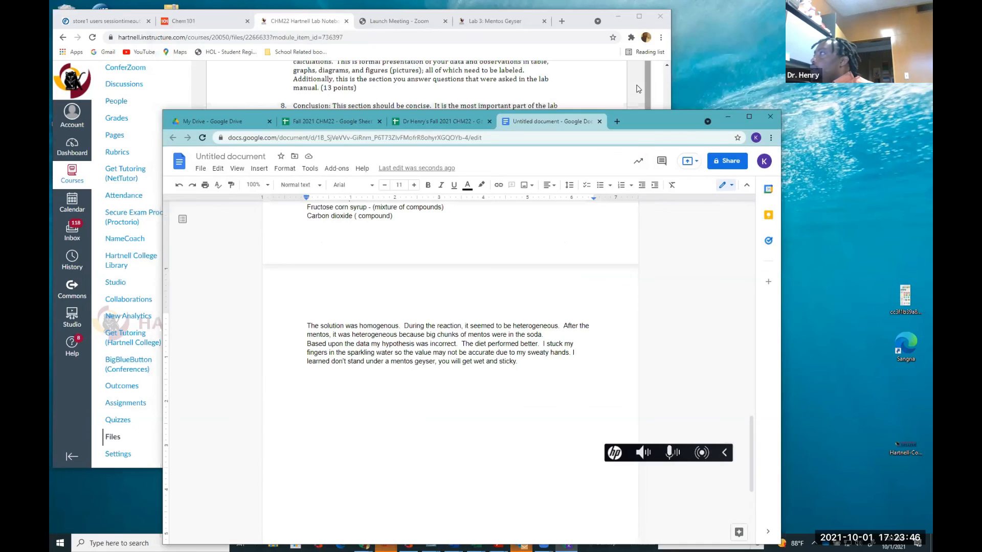
pyautogui.click(571, 24)
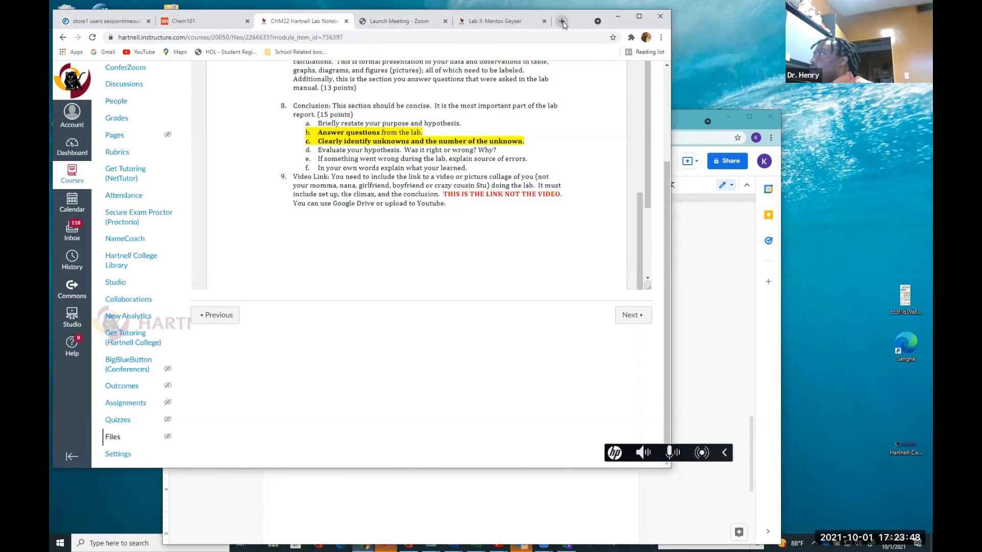
pyautogui.scroll(8, 520, 265)
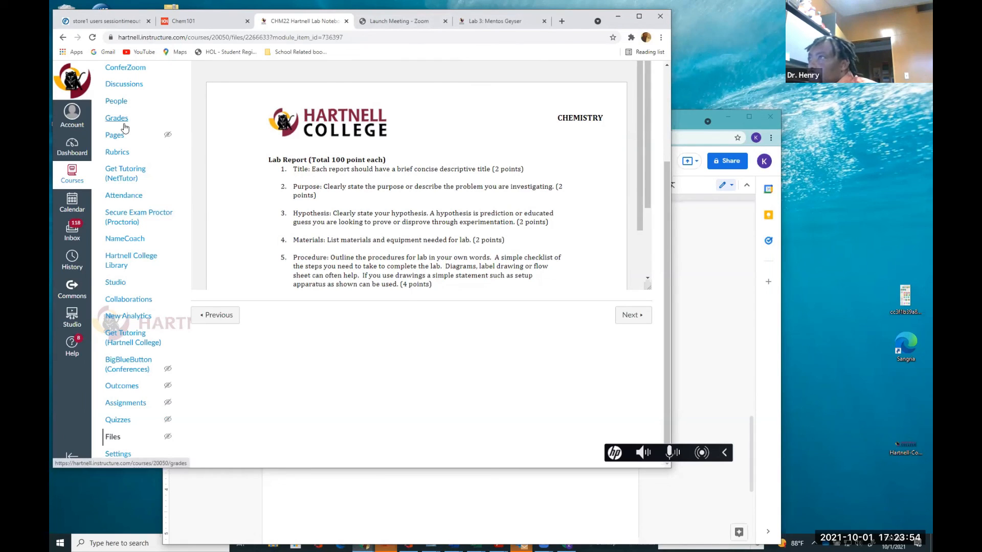
pyautogui.scroll(3, 136, 207)
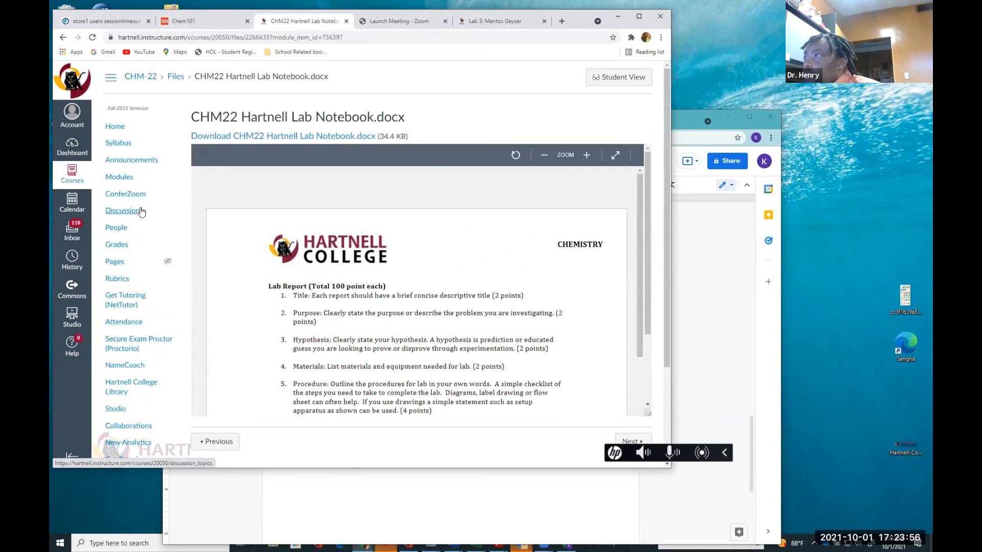
# Open the course Modules and the 'Ch. 2 Matter and Energy (part 2) & Ch. 3 Measurements and Calculations' lecture
pyautogui.click(117, 178)
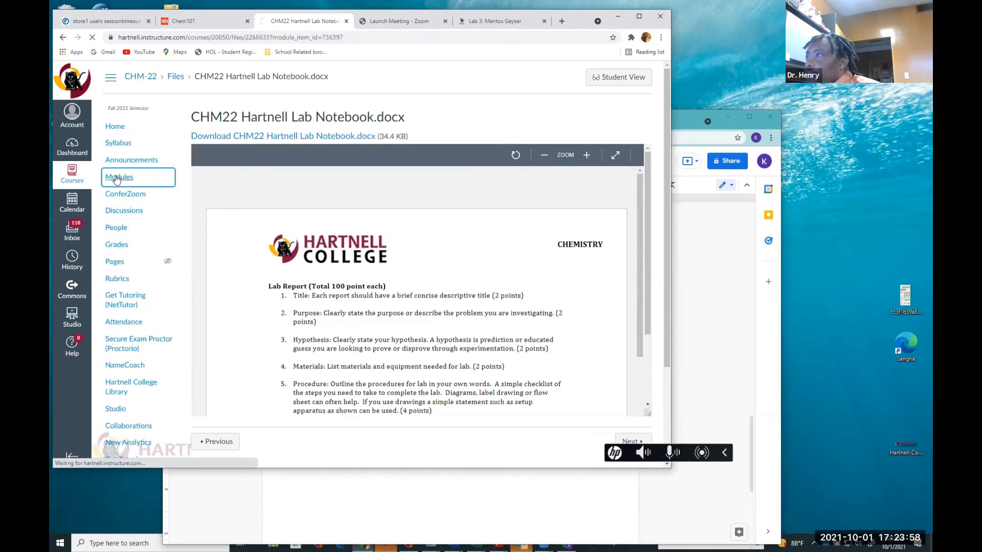
pyautogui.scroll(-10, 285, 275)
pyautogui.scroll(10, 285, 280)
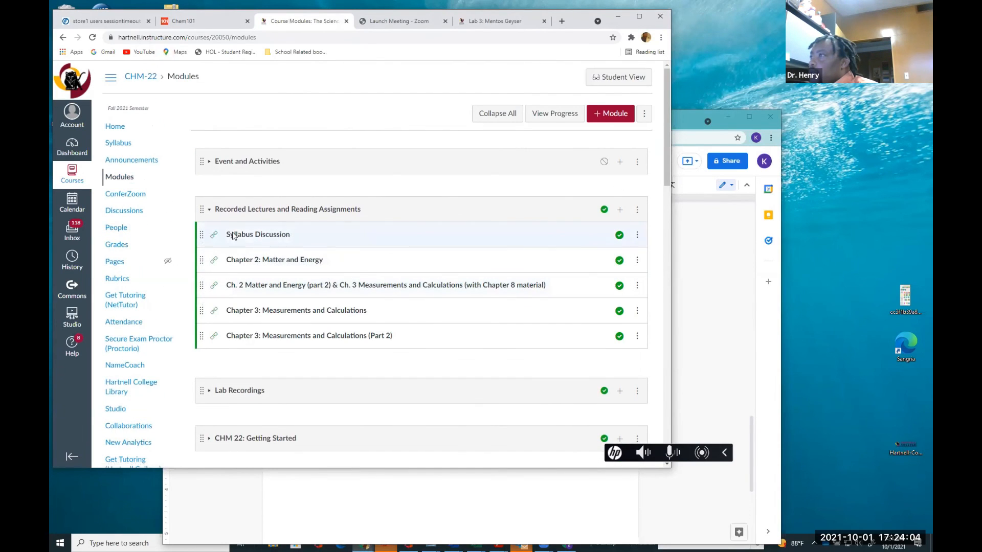
pyautogui.click(278, 286)
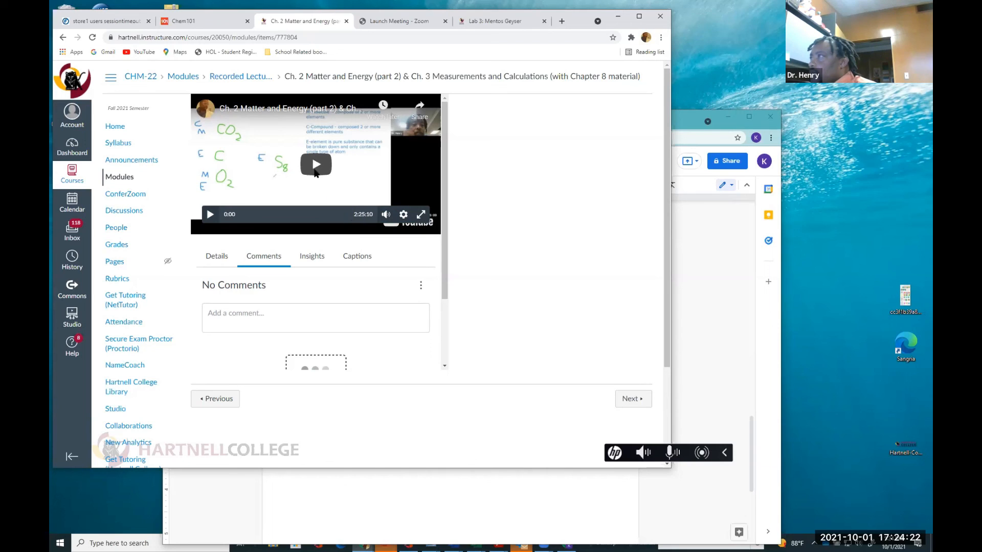
# View the lecture video's details, opening its edit form and cancelling it
pyautogui.click(221, 264)
pyautogui.scroll(-1, 352, 295)
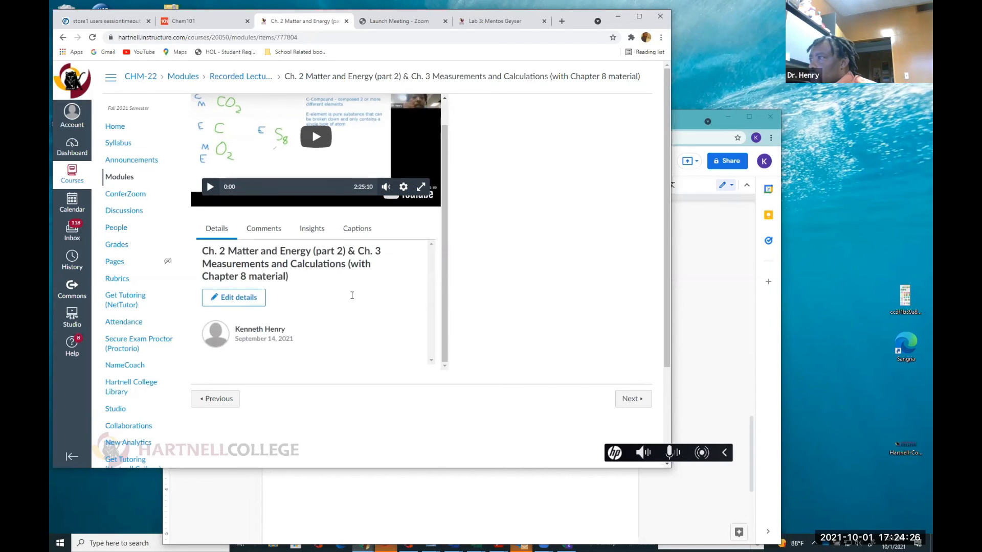
pyautogui.click(243, 299)
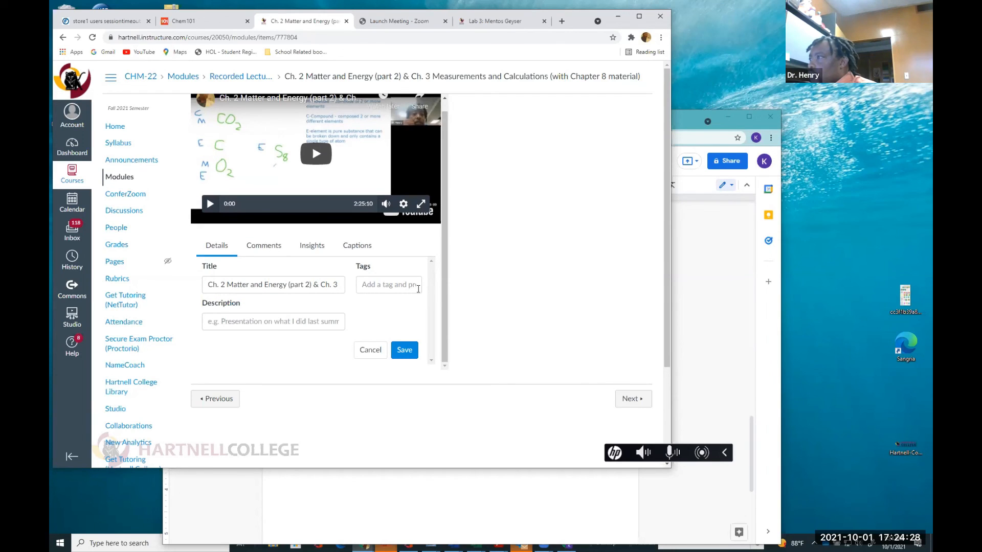
pyautogui.click(370, 350)
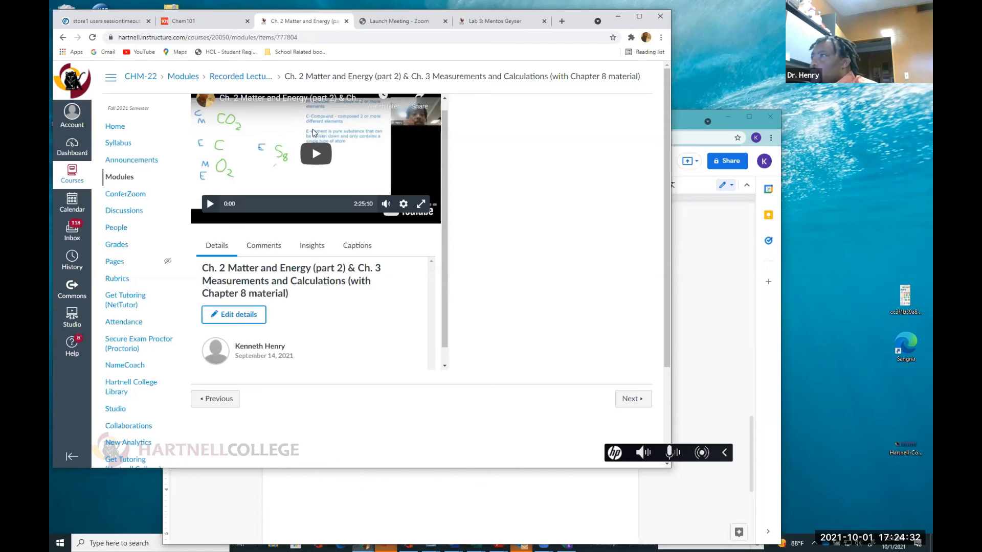
# Copy the lecture page's address and add a line reading 'Link to Lab' below the conclusion
pyautogui.click(225, 38)
pyautogui.hotkey('ctrl', 'c')
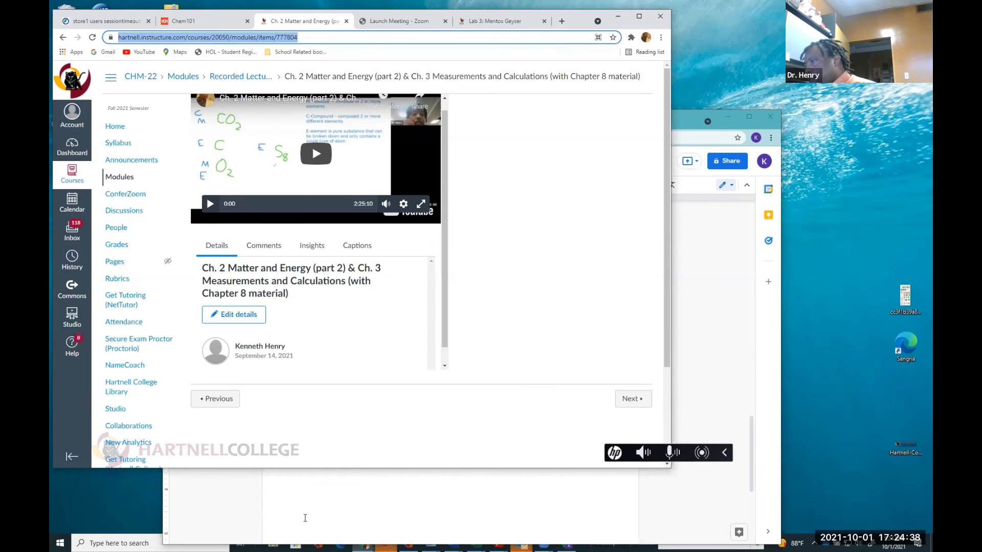
pyautogui.click(305, 517)
pyautogui.write('L')
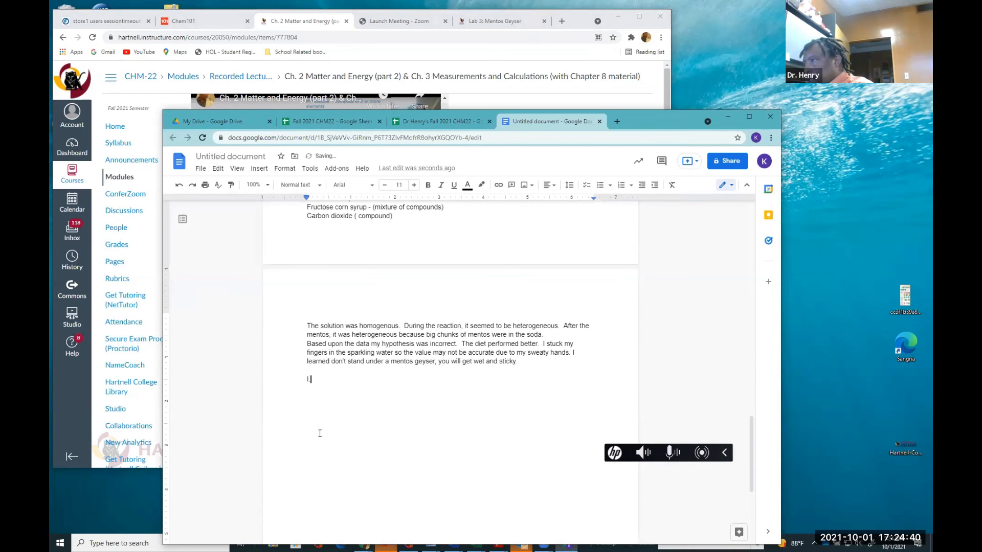
pyautogui.write('ink to Lab')
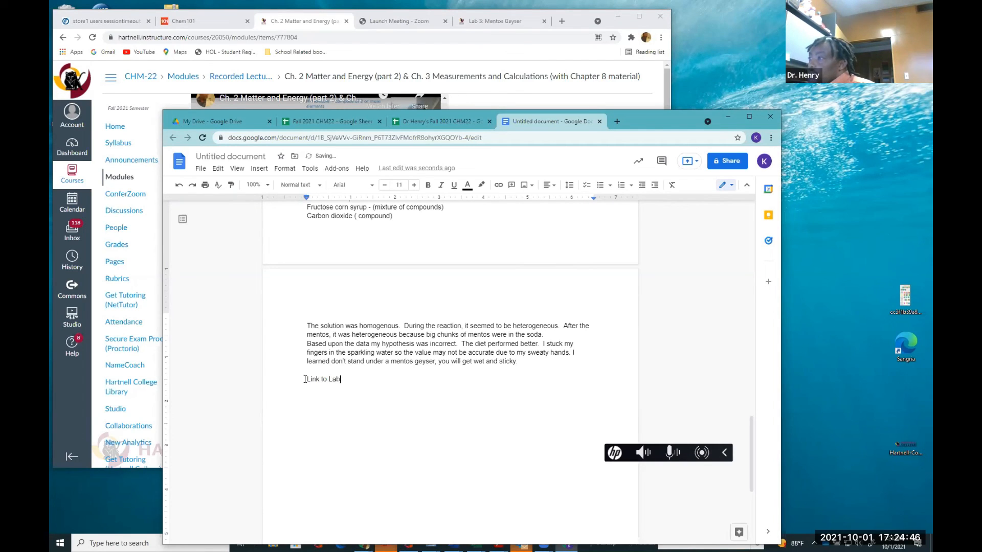
# Turn the 'Link to Lab' text into a hyperlink to the copied lecture page address and start a new line
pyautogui.moveTo(306, 379); pyautogui.dragTo(344, 380)
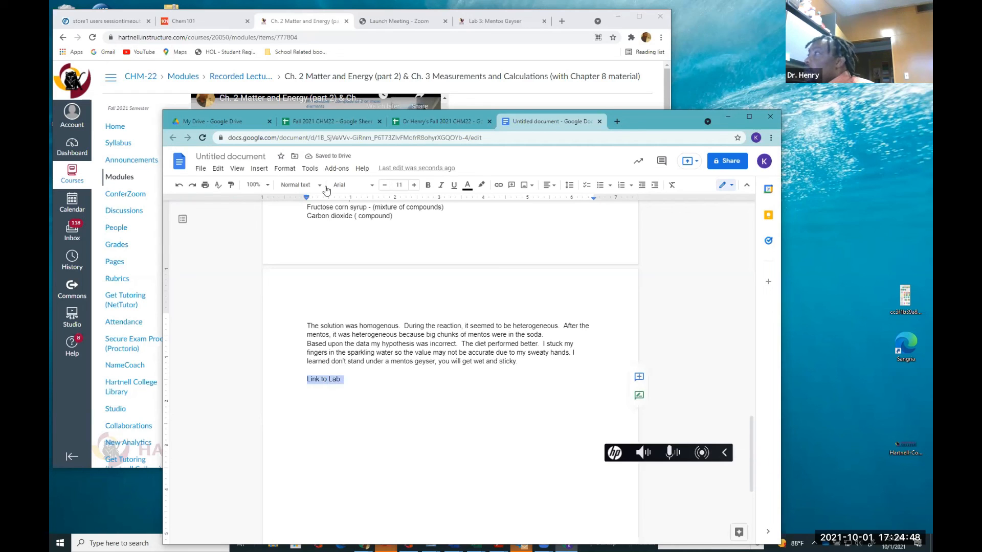
pyautogui.click(260, 170)
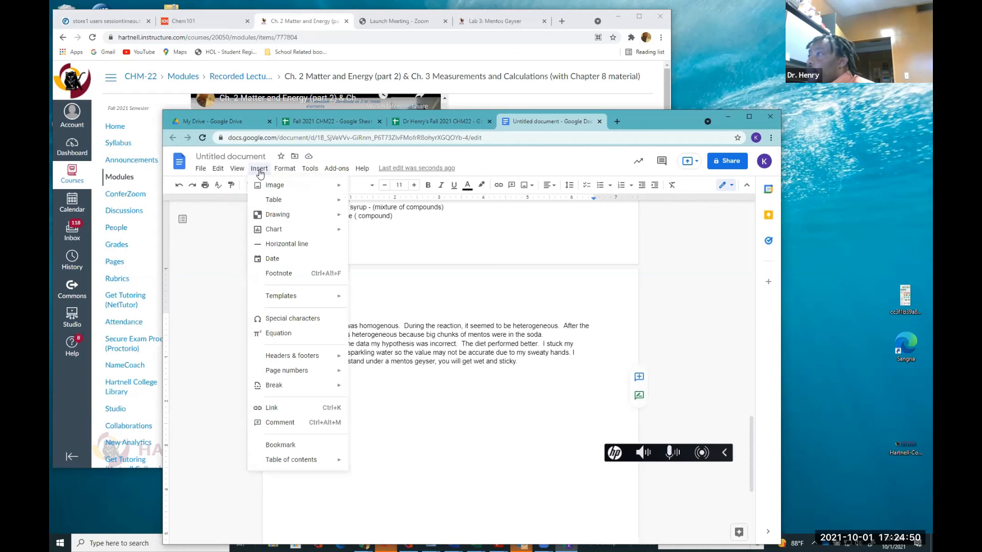
pyautogui.click(279, 409)
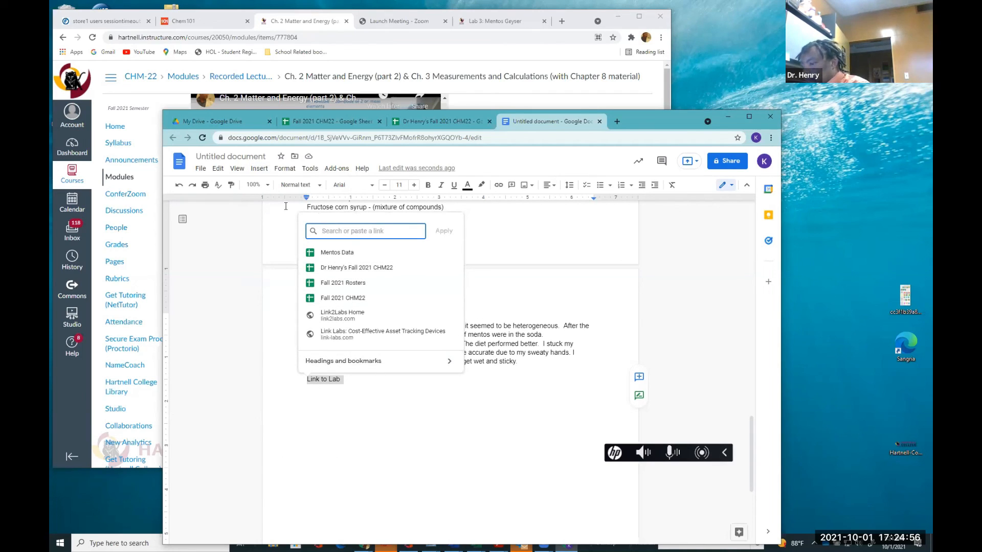
pyautogui.hotkey('ctrl', 'v')
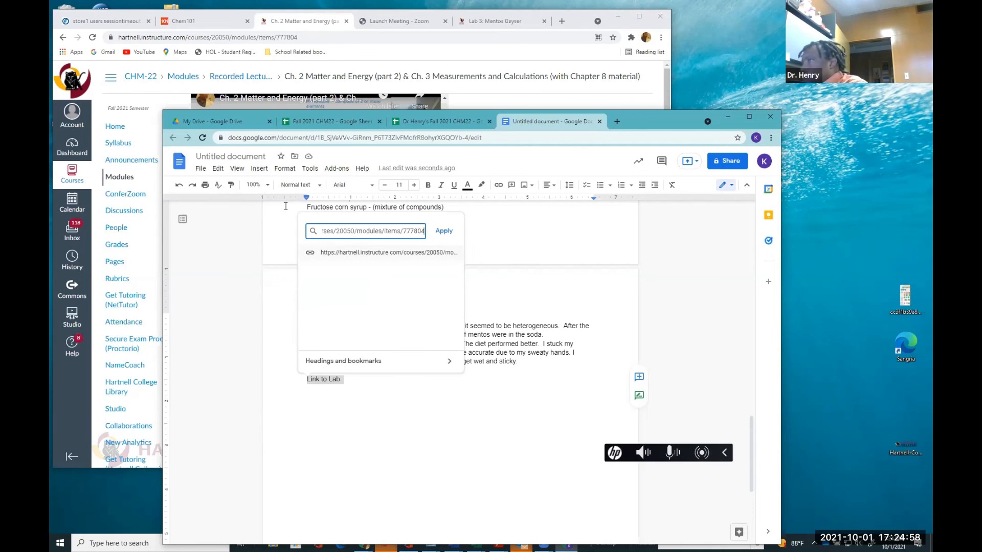
pyautogui.press('Return')
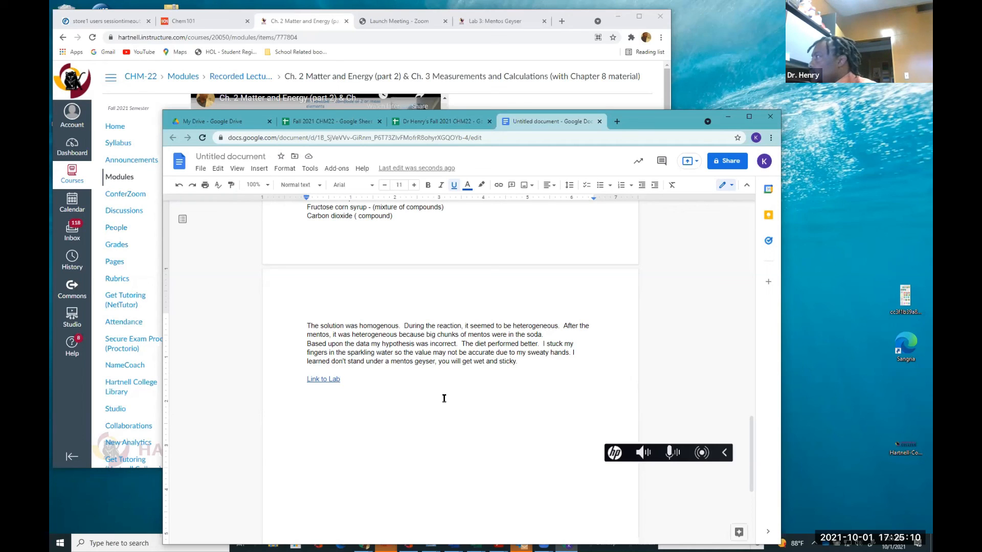
pyautogui.press('Return')
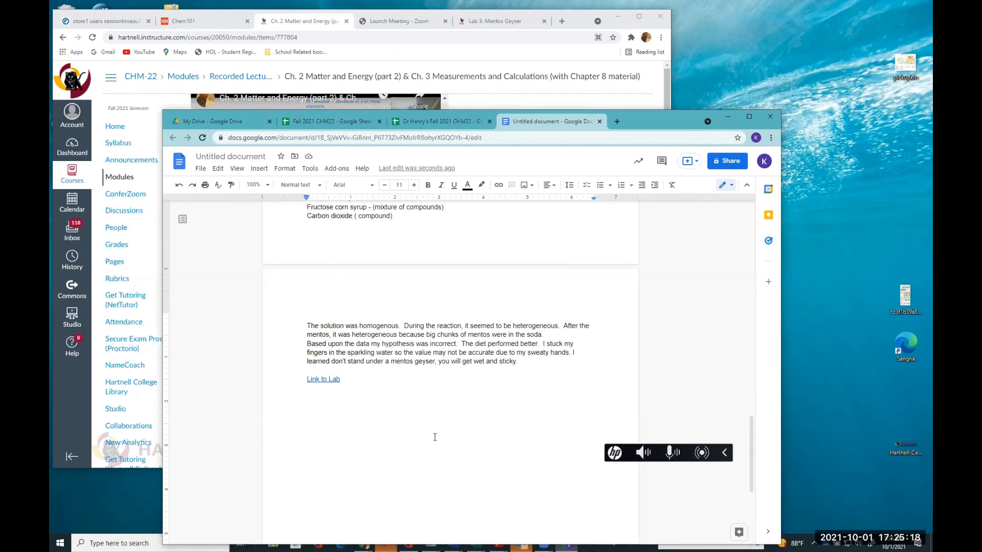
# Rename the untitled document as Dr M
pyautogui.scroll(-5, 434, 436)
pyautogui.scroll(2, 435, 436)
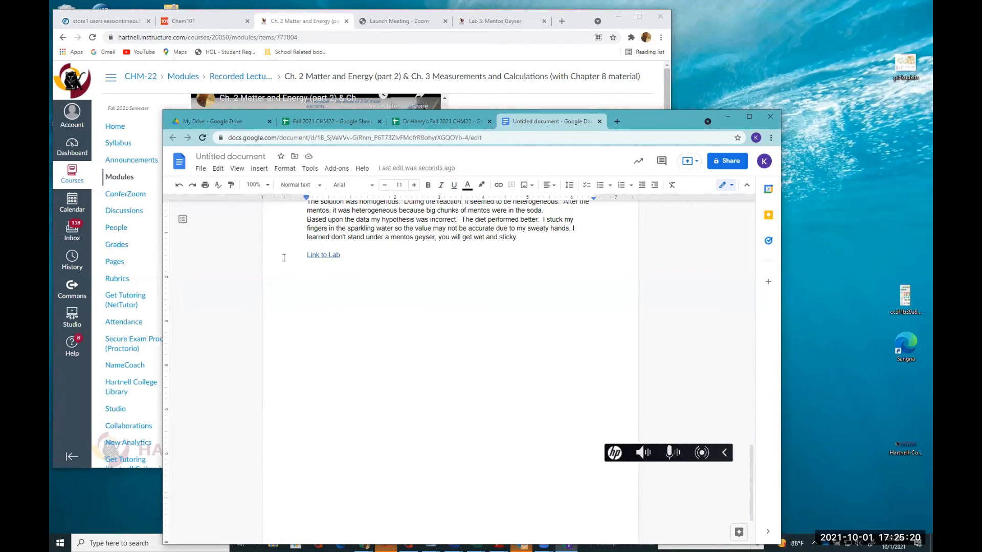
pyautogui.click(219, 157)
pyautogui.write('Dr')
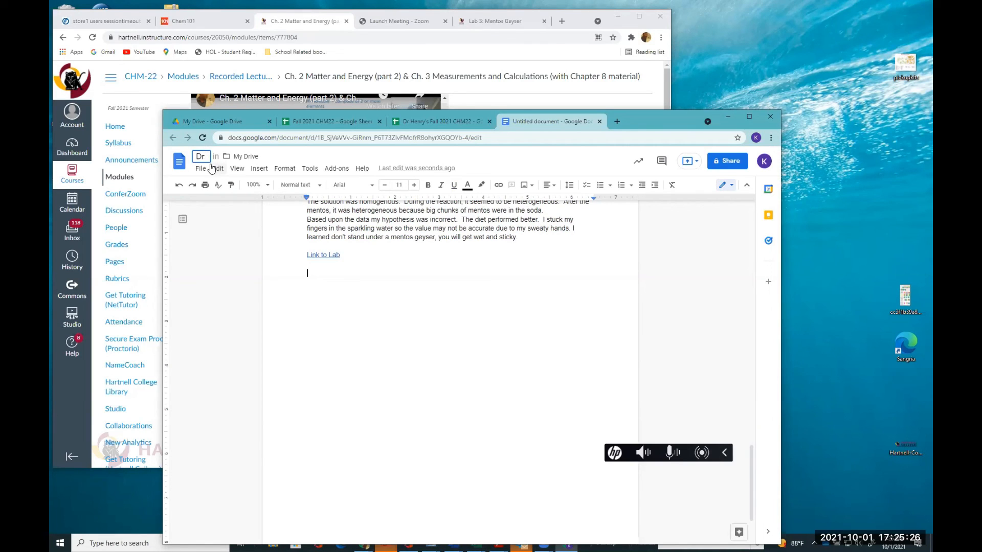
pyautogui.write(' M')
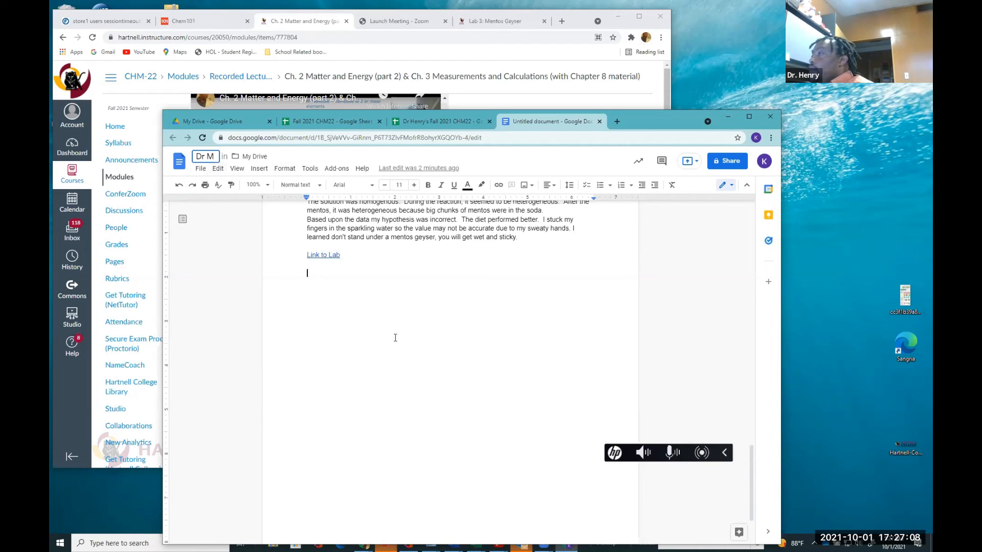
# Add a line reading 'Full table Link' directly under the Results heading
pyautogui.scroll(10, 396, 339)
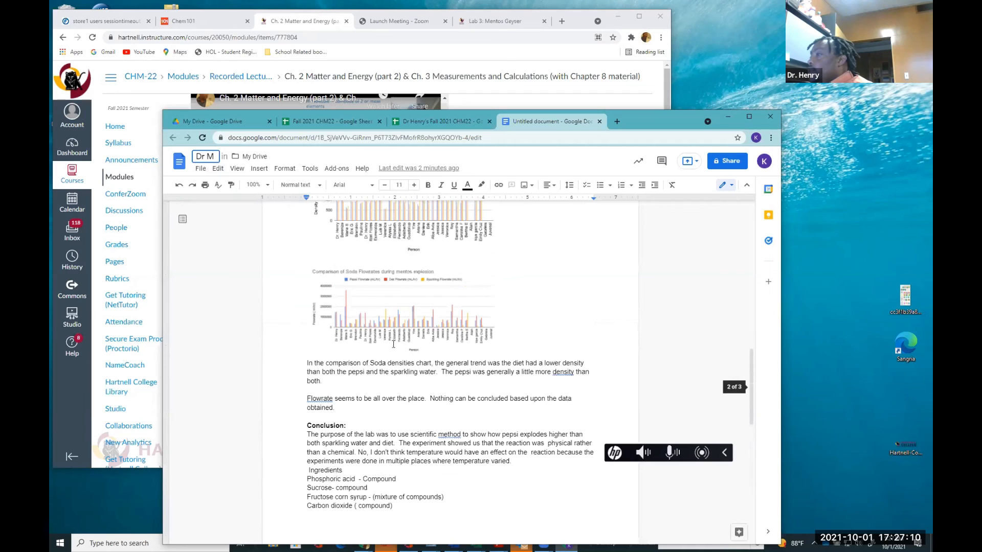
pyautogui.scroll(8, 331, 401)
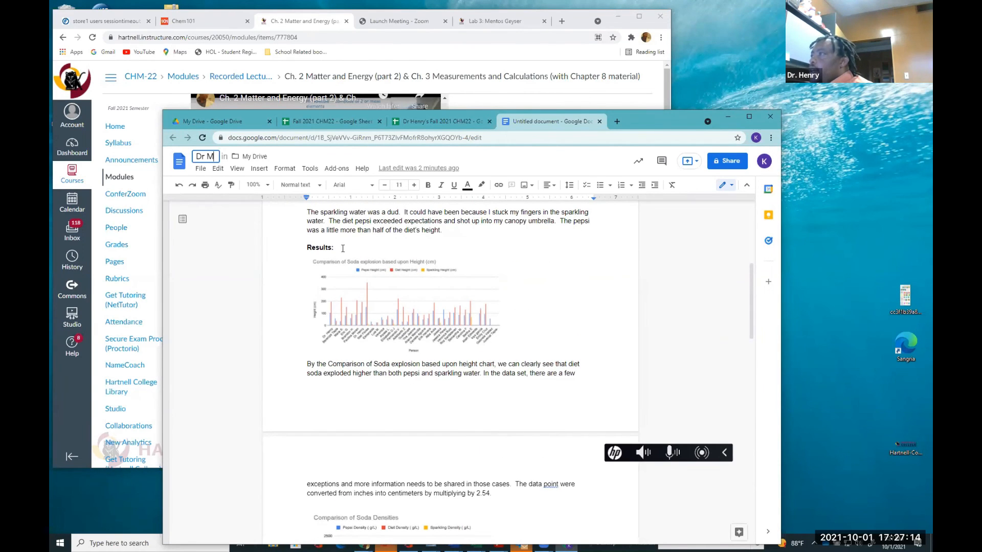
pyautogui.click(342, 249)
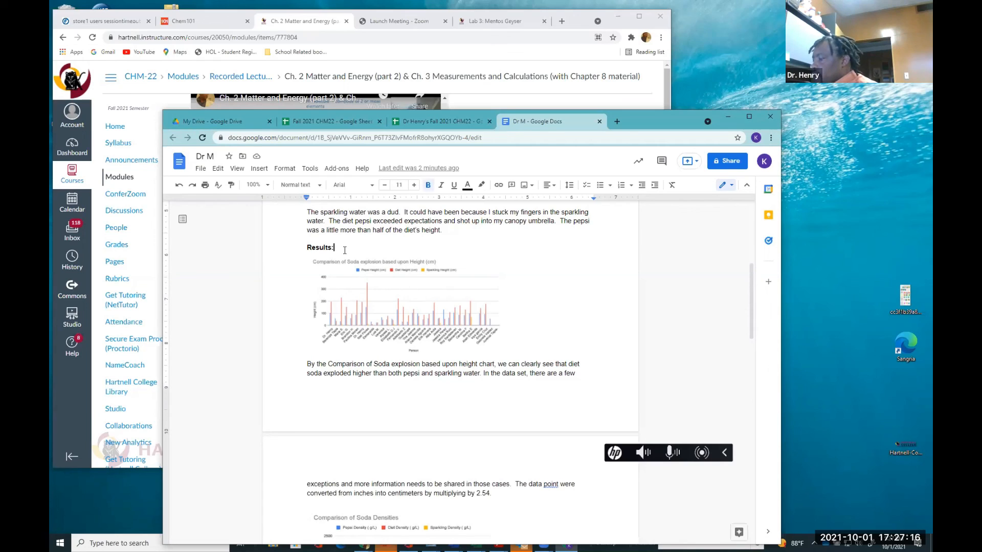
pyautogui.press('Return')
pyautogui.write('Fulltab')
pyautogui.press('BackSpace')
pyautogui.press('BackSpace')
pyautogui.press('BackSpace')
pyautogui.write('table Link')
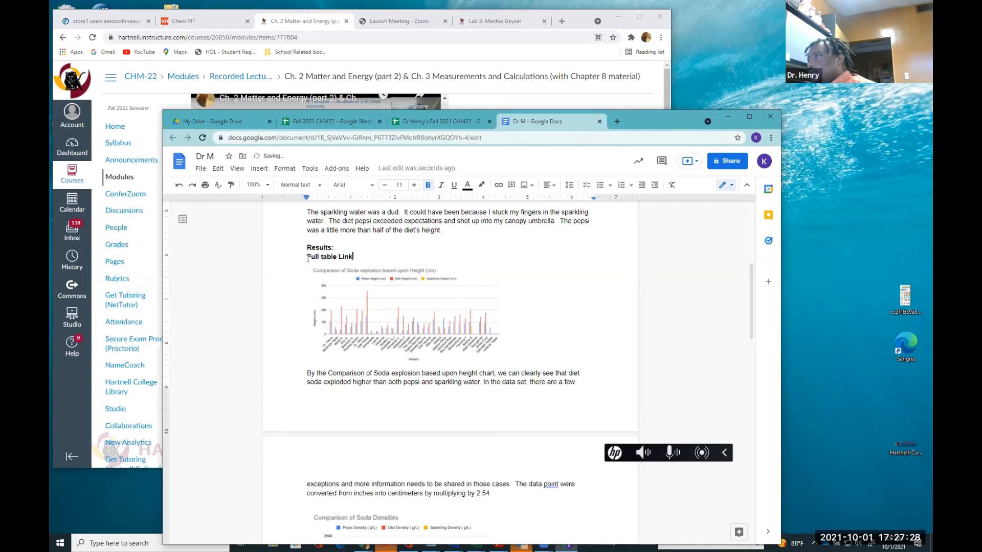
pyautogui.moveTo(346, 259); pyautogui.dragTo(356, 259)
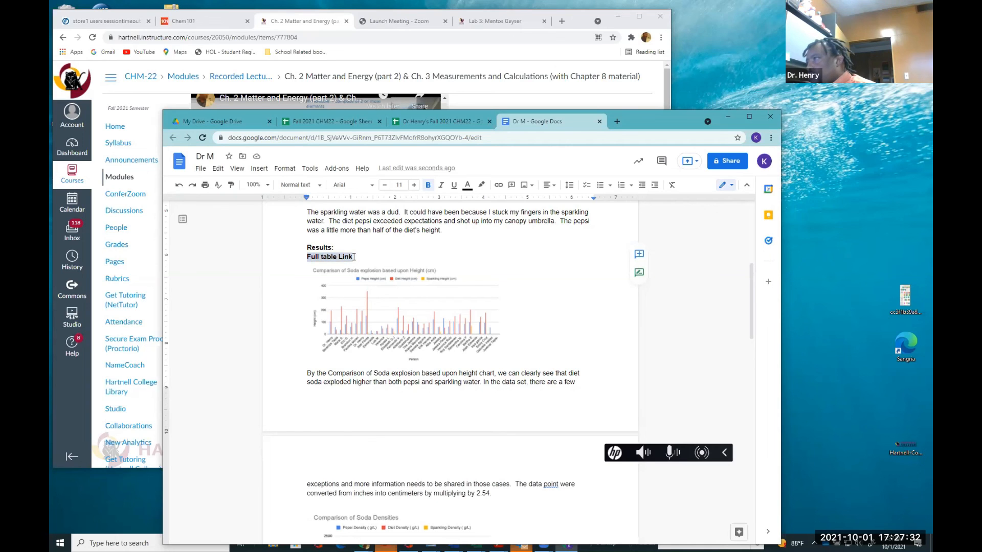
pyautogui.rightClick(353, 257)
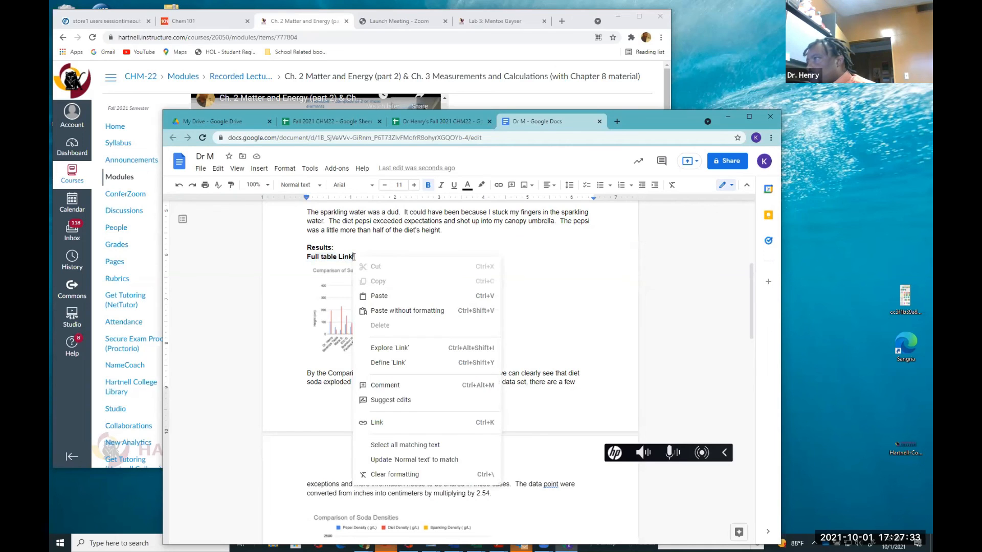
pyautogui.click(378, 423)
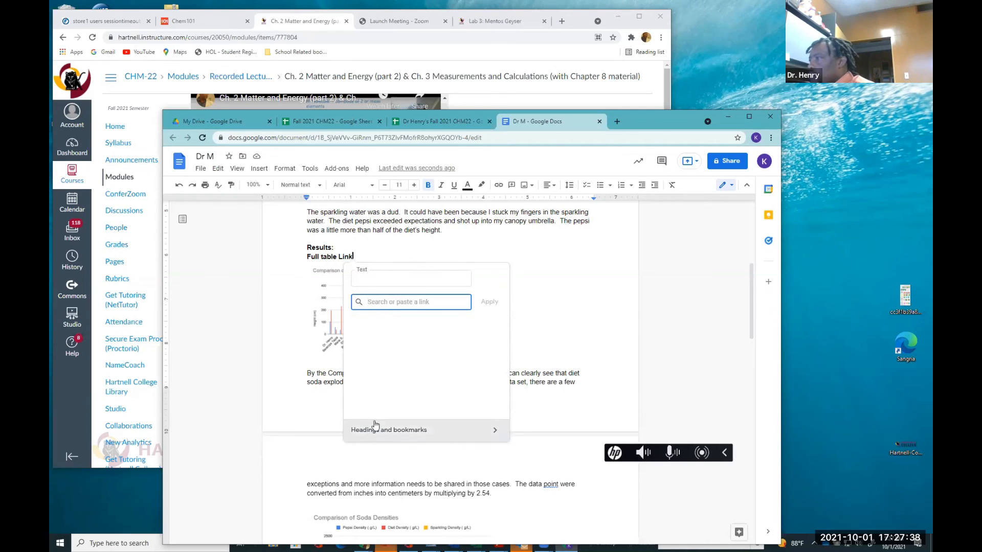
pyautogui.click(306, 263)
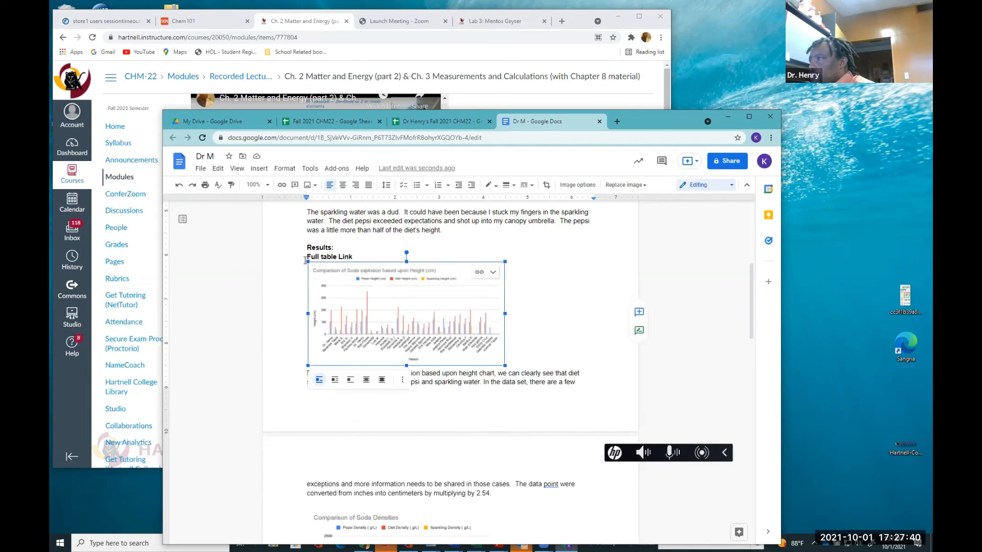
# Link the 'Full table Link' text to the 'Dr Henry's Fall 2021 CHM22' spreadsheet
pyautogui.tripleClick(334, 256)
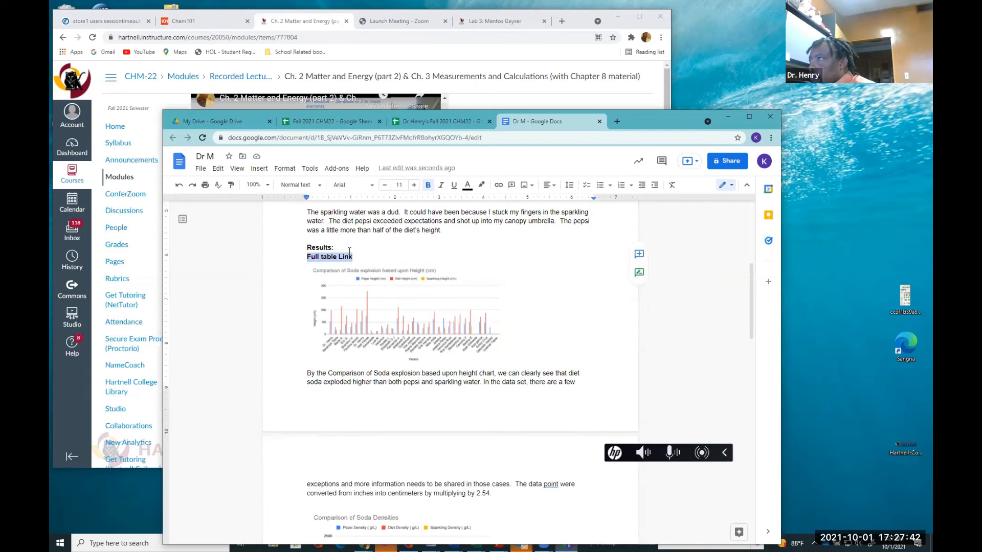
pyautogui.click(252, 174)
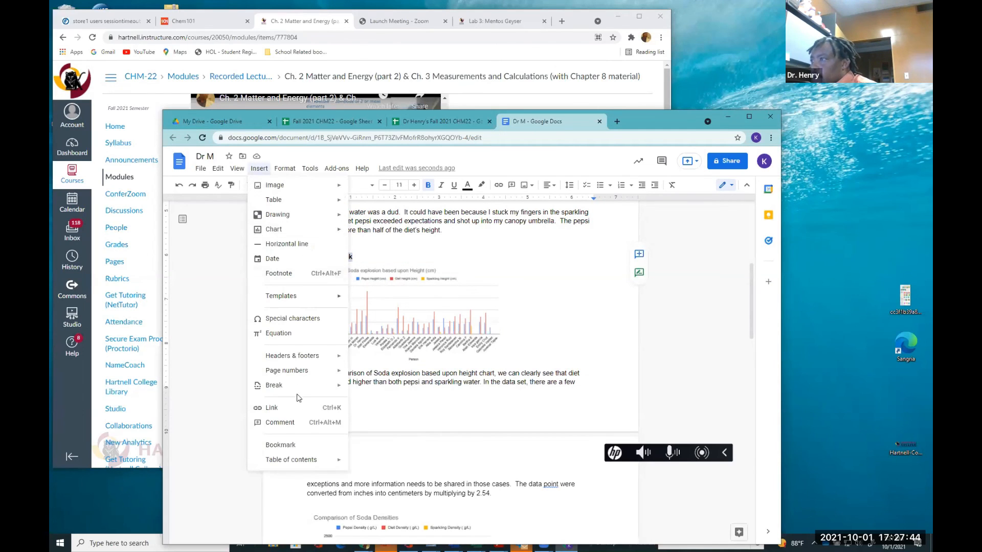
pyautogui.click(299, 409)
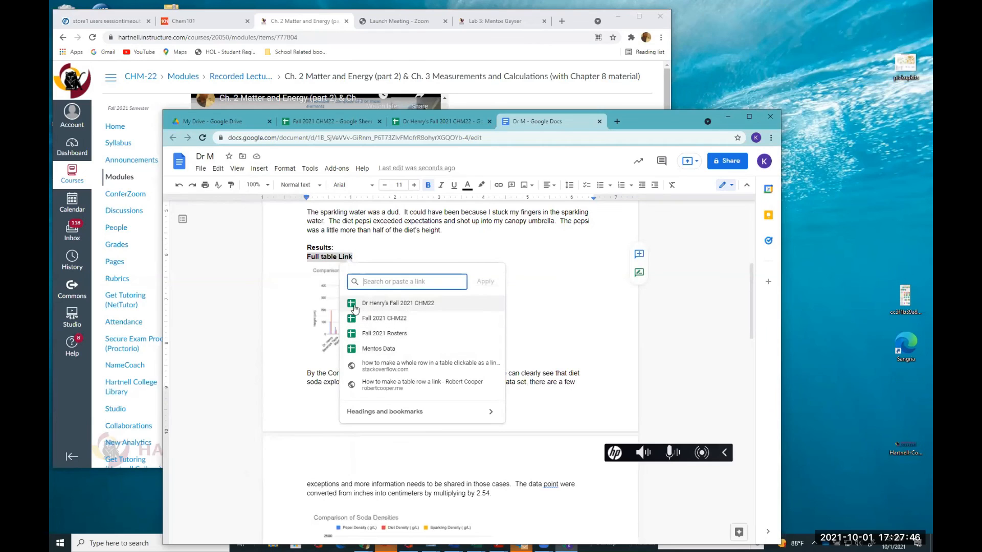
pyautogui.click(367, 303)
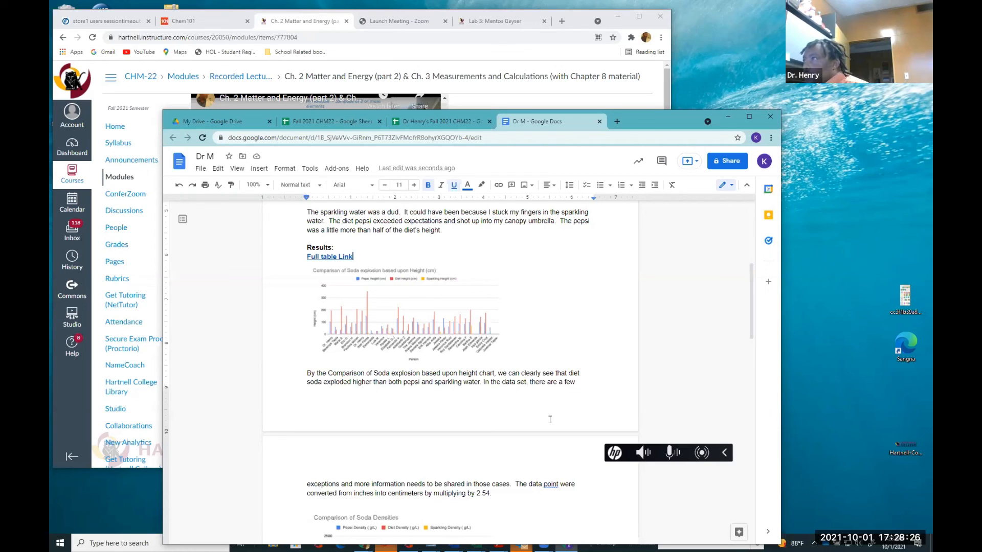
# Scroll through the report from the results down to the end to review the added links
pyautogui.moveTo(257, 163)
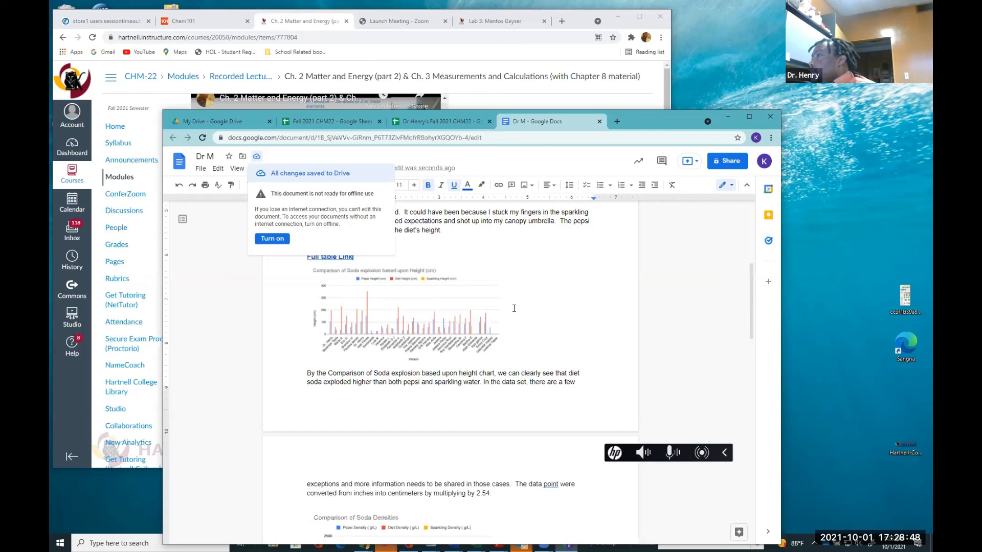
pyautogui.scroll(-5, 514, 309)
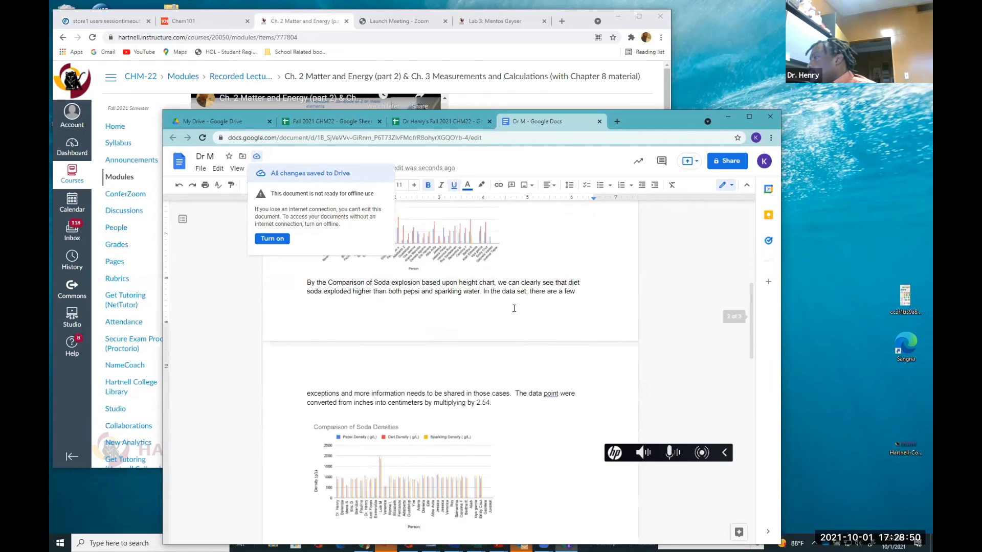
pyautogui.scroll(-8, 514, 308)
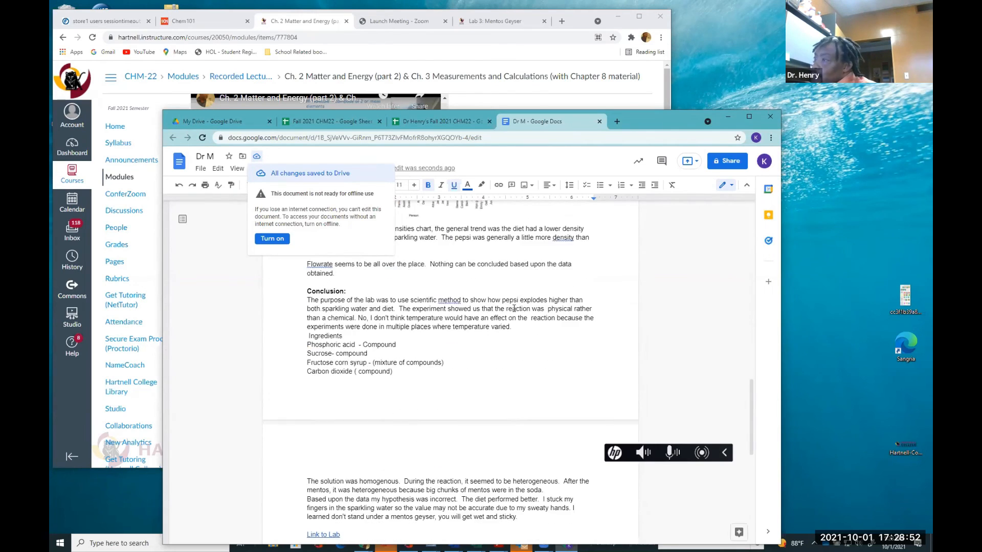
pyautogui.scroll(-1, 514, 308)
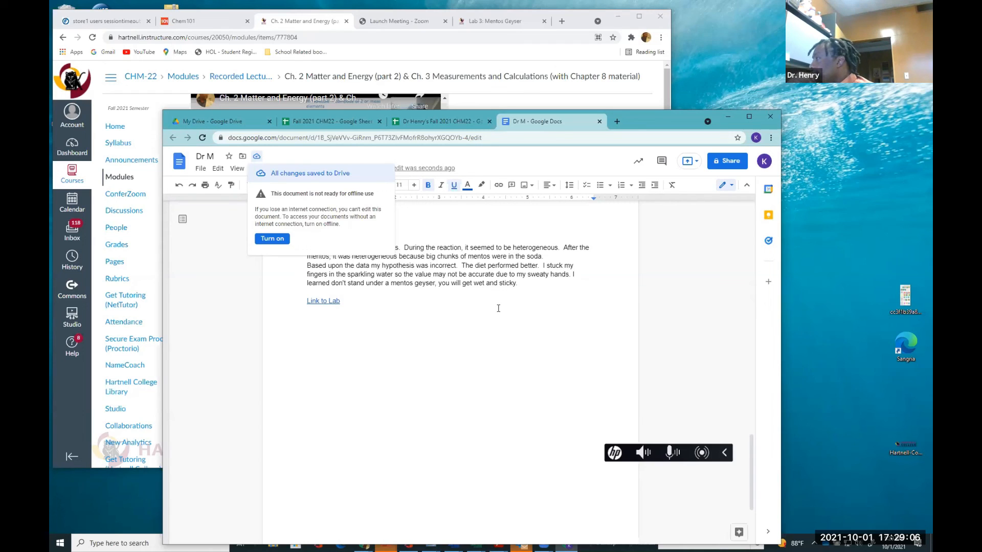
pyautogui.click(449, 308)
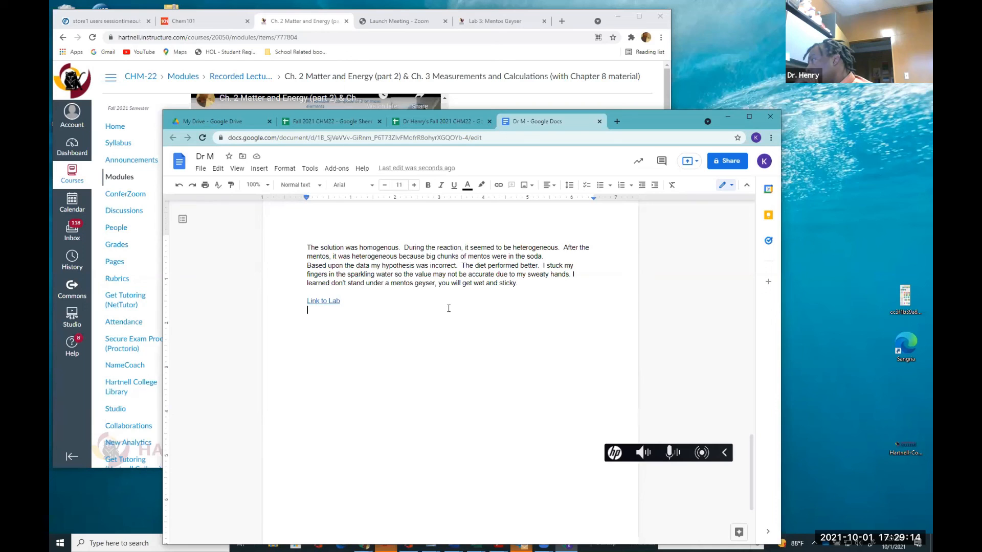
pyautogui.scroll(2, 448, 308)
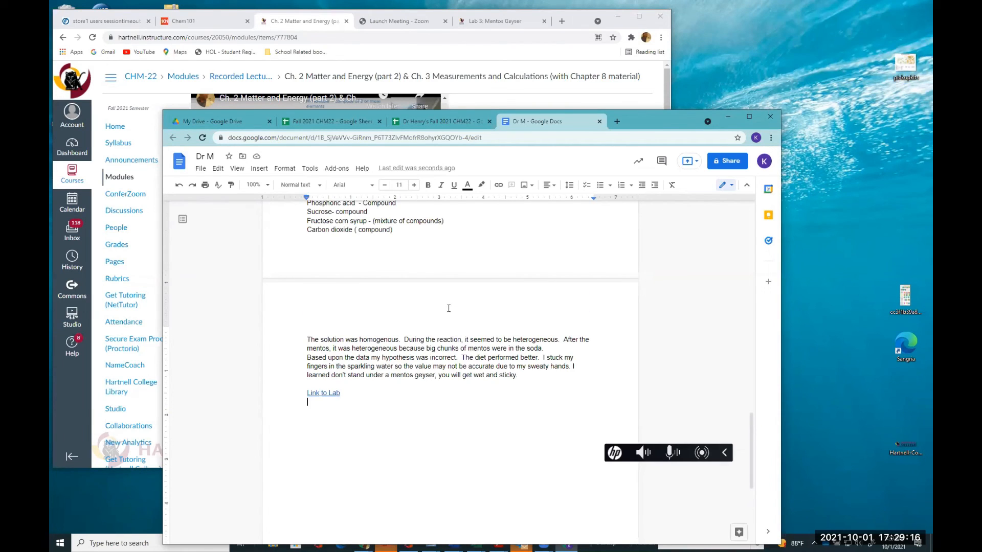